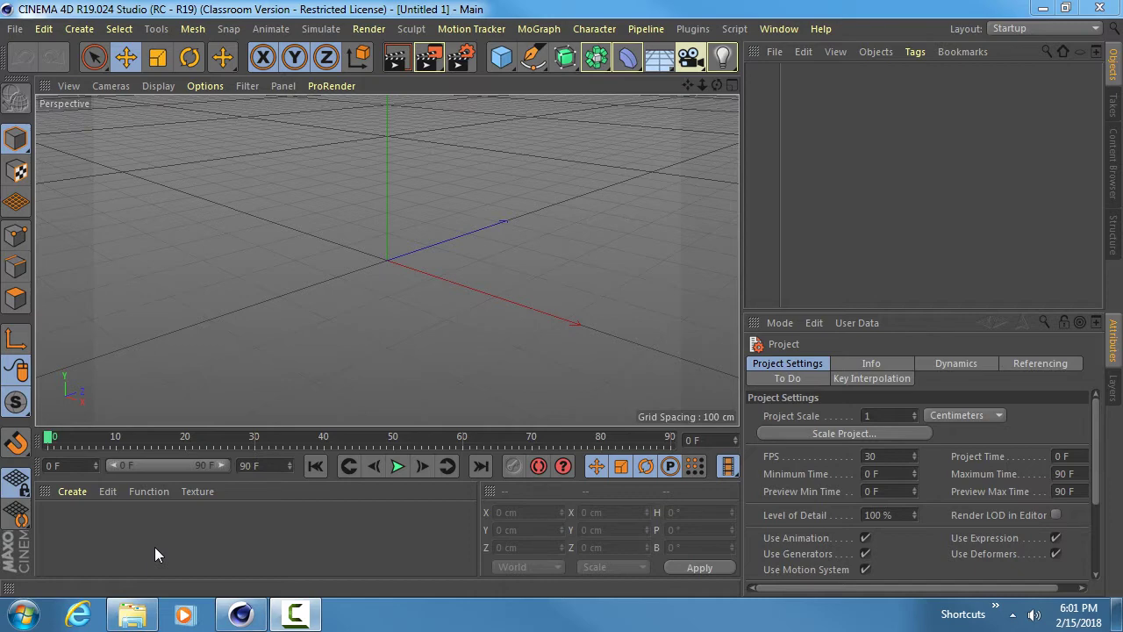
- Launch Google Chrome, search Google for "craft beer" and show the image results
click(22, 614)
click(113, 243)
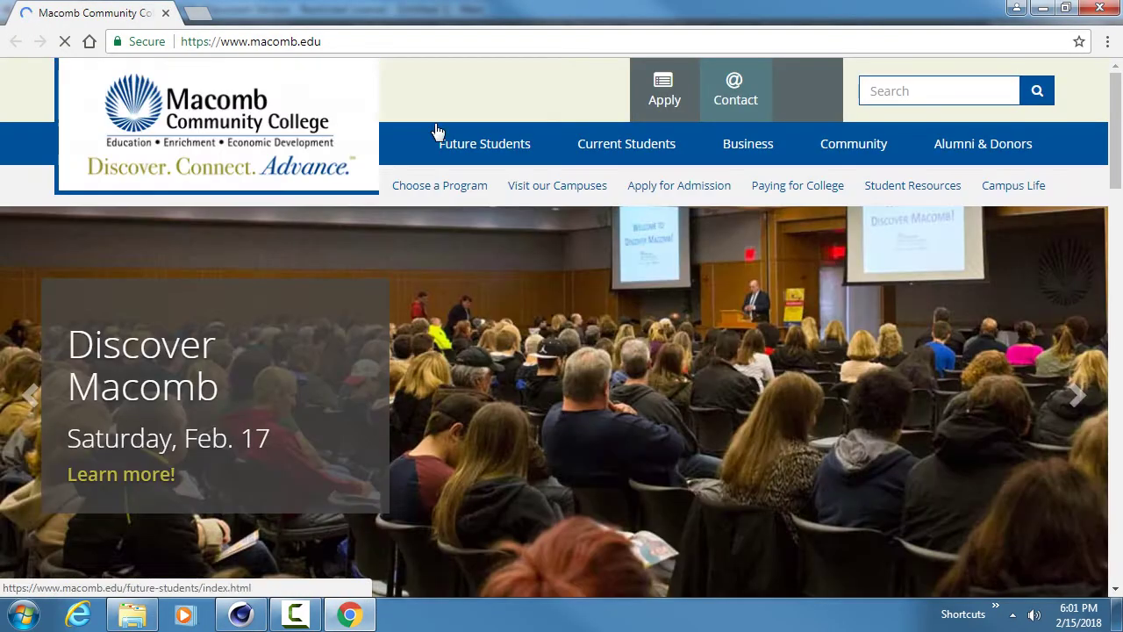
click(200, 12)
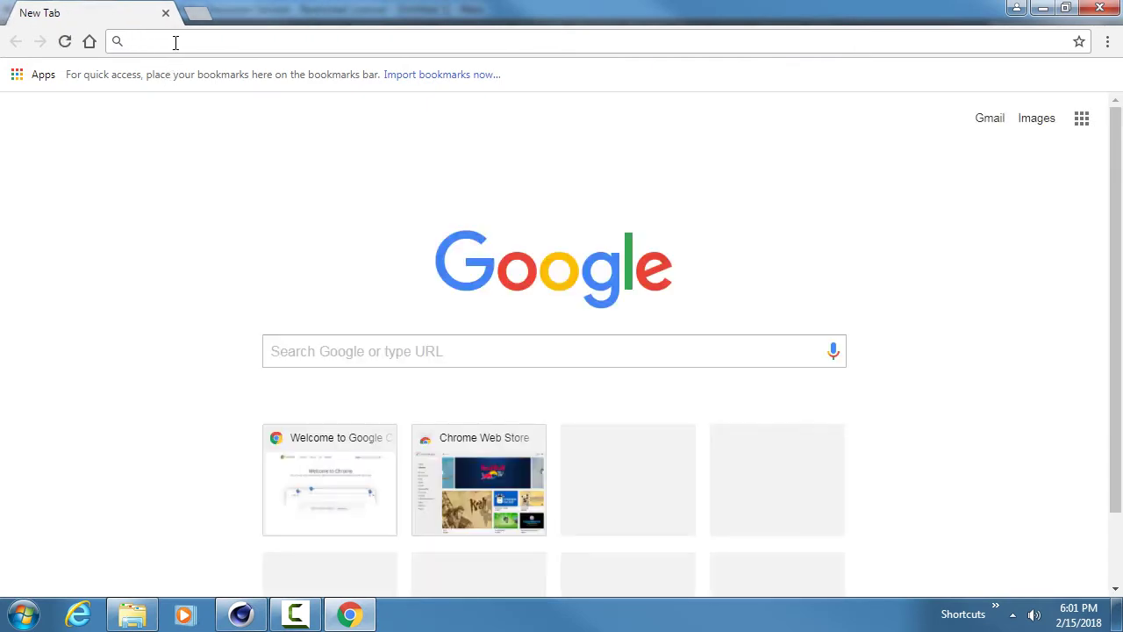
text(craft beer)
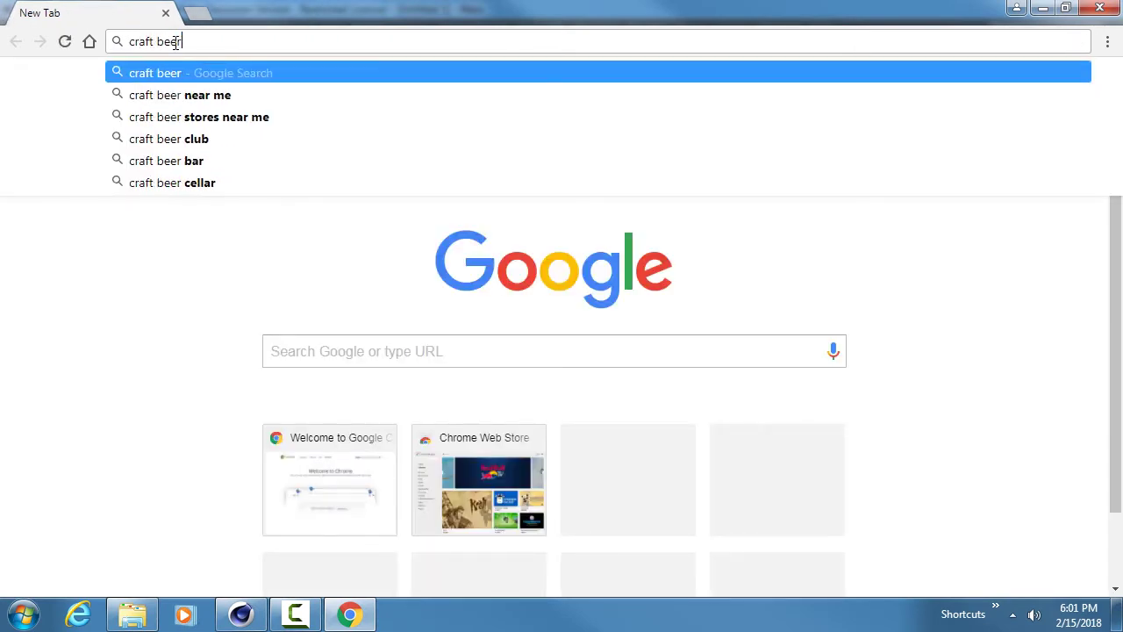
key(Return)
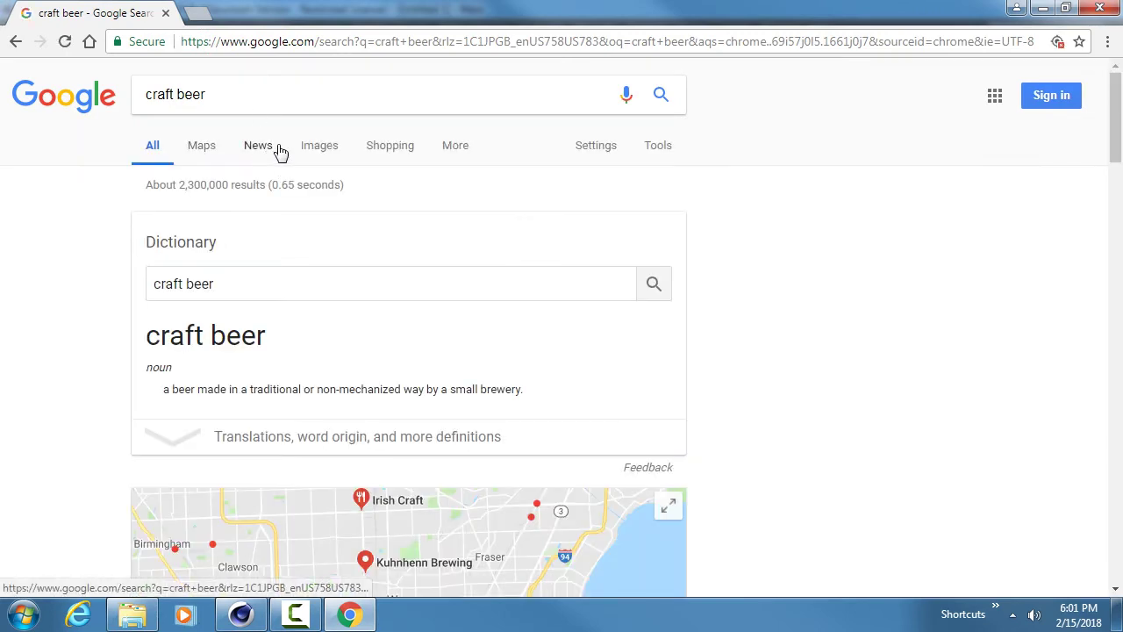
click(321, 149)
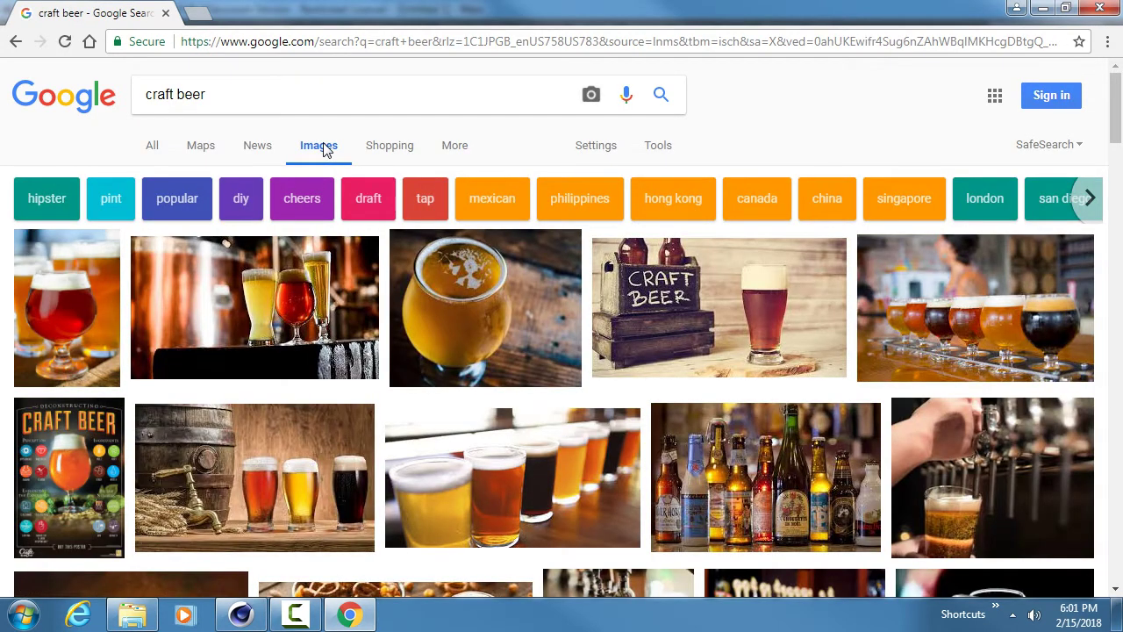
- View the image of a hand holding a beer glass under the taps in its own tab, and close it
scroll(520, 271, down, 2)
scroll(519, 272, down, 2)
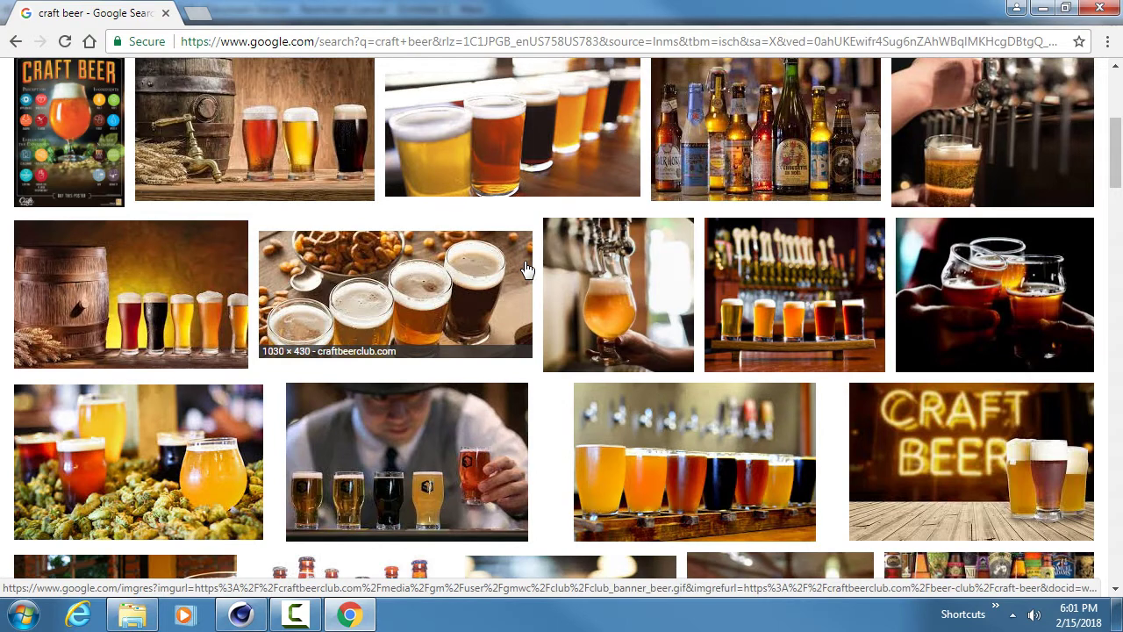
middle_click(665, 251)
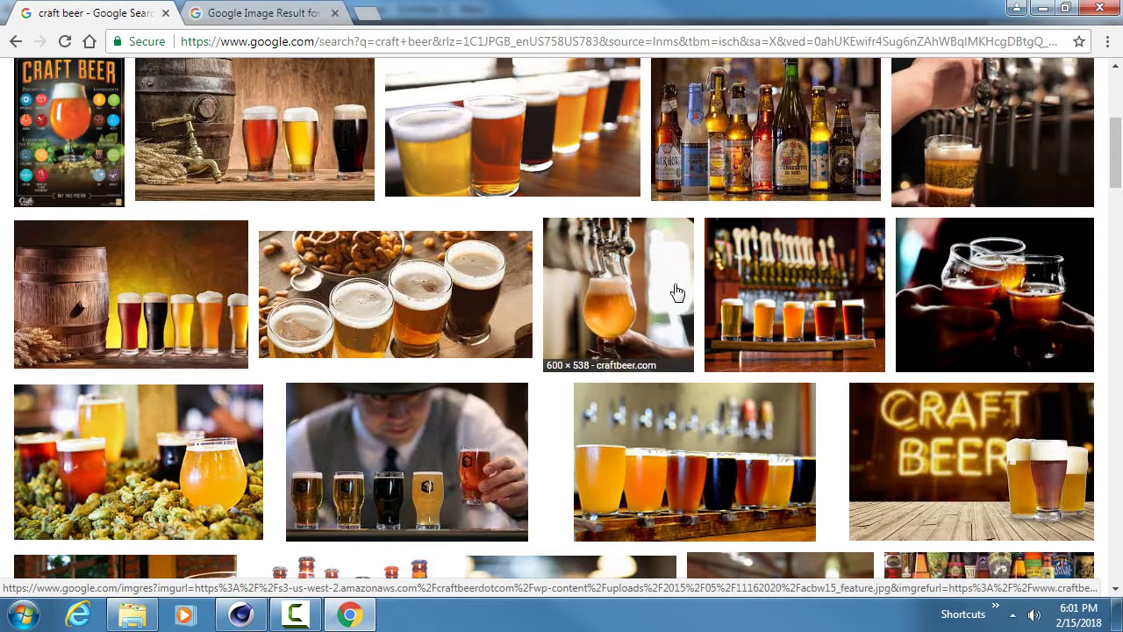
click(256, 11)
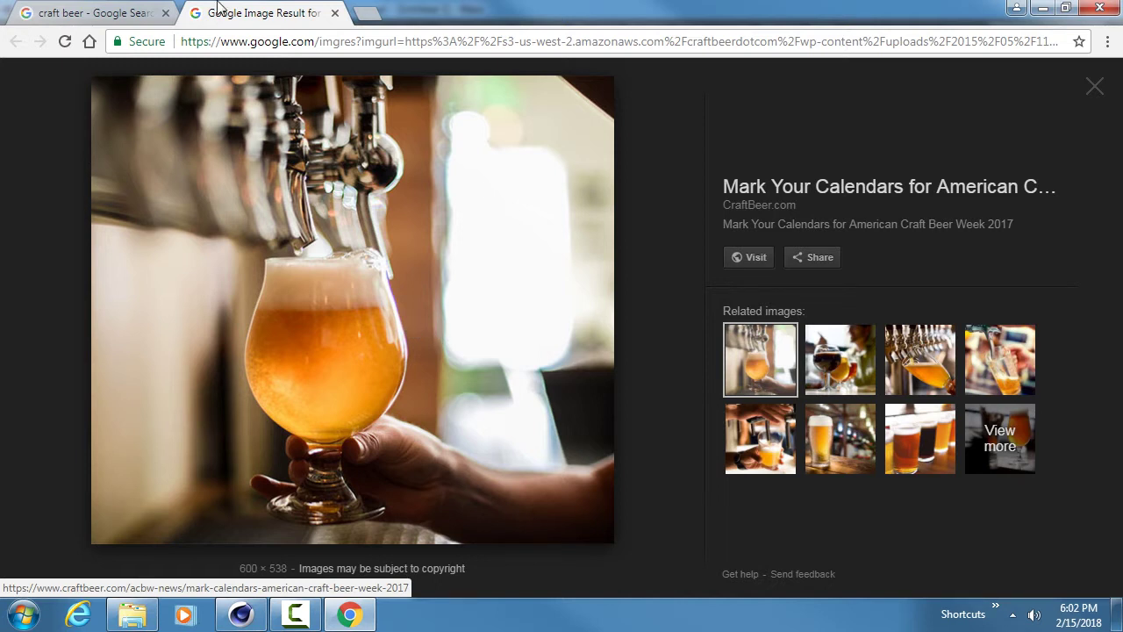
click(131, 12)
middle_click(258, 15)
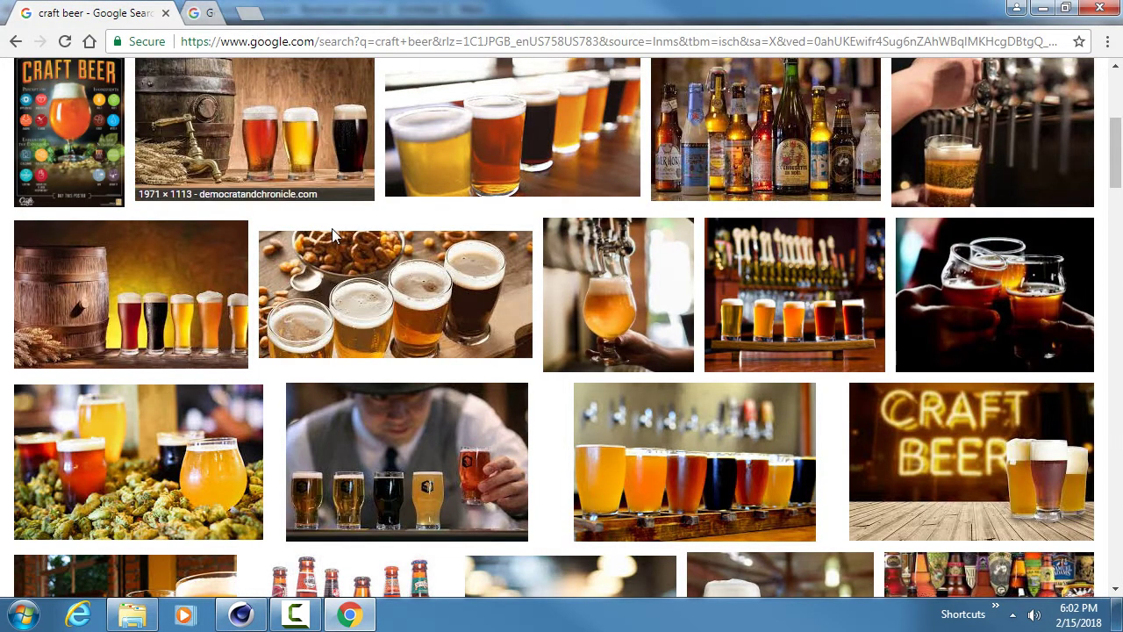
- Refine the image search to "craft beer bottle photography"
scroll(325, 192, up, 4)
click(279, 94)
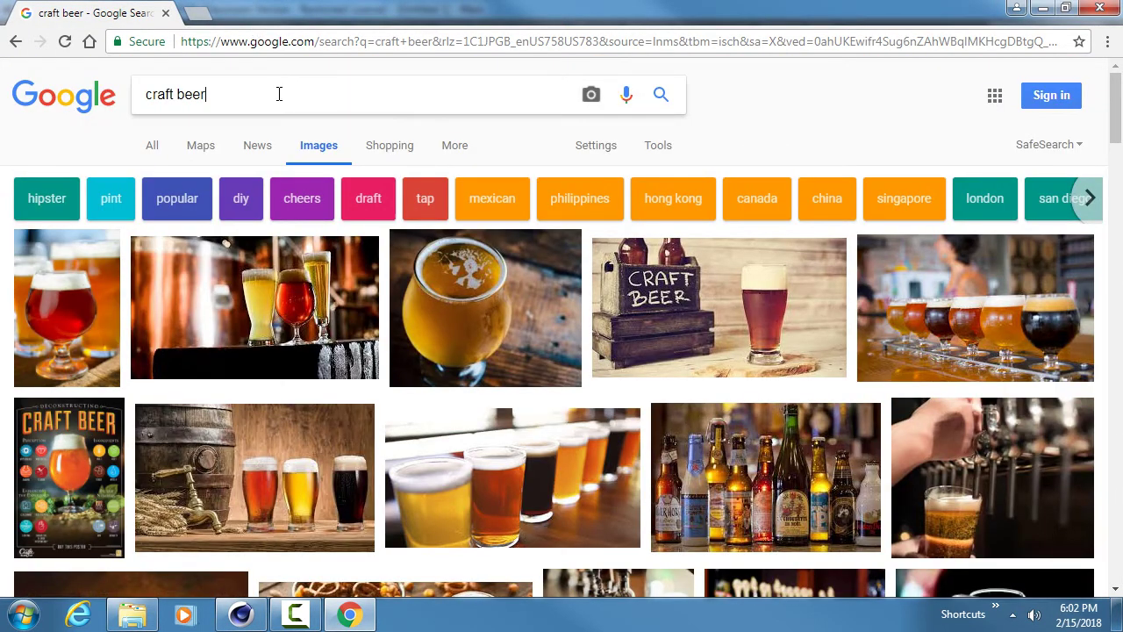
text(bot)
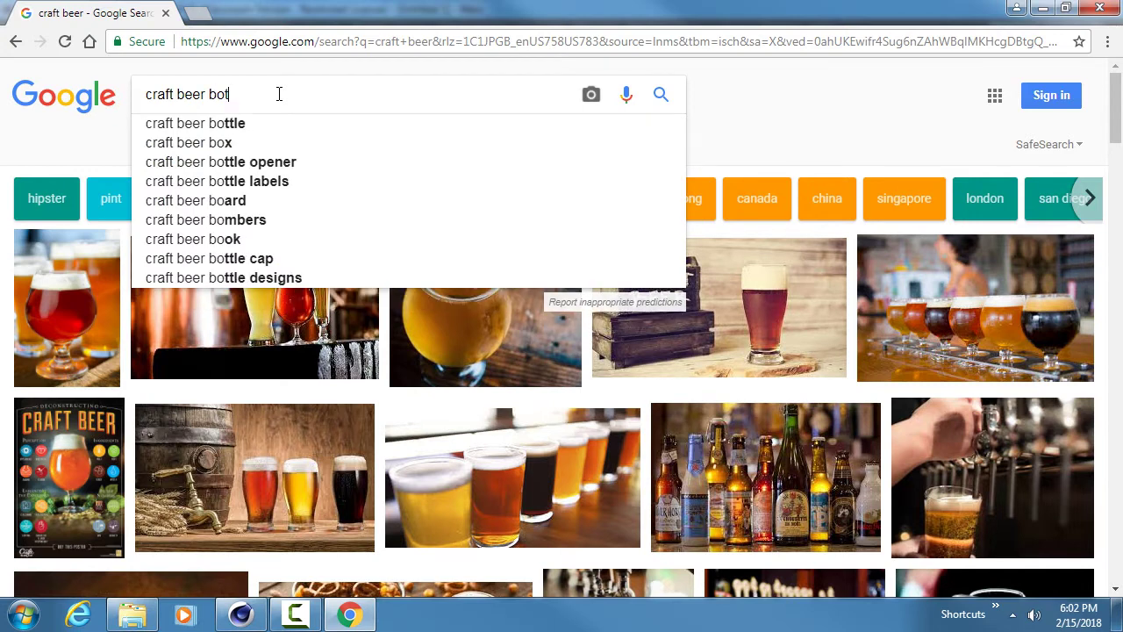
text(tle photography)
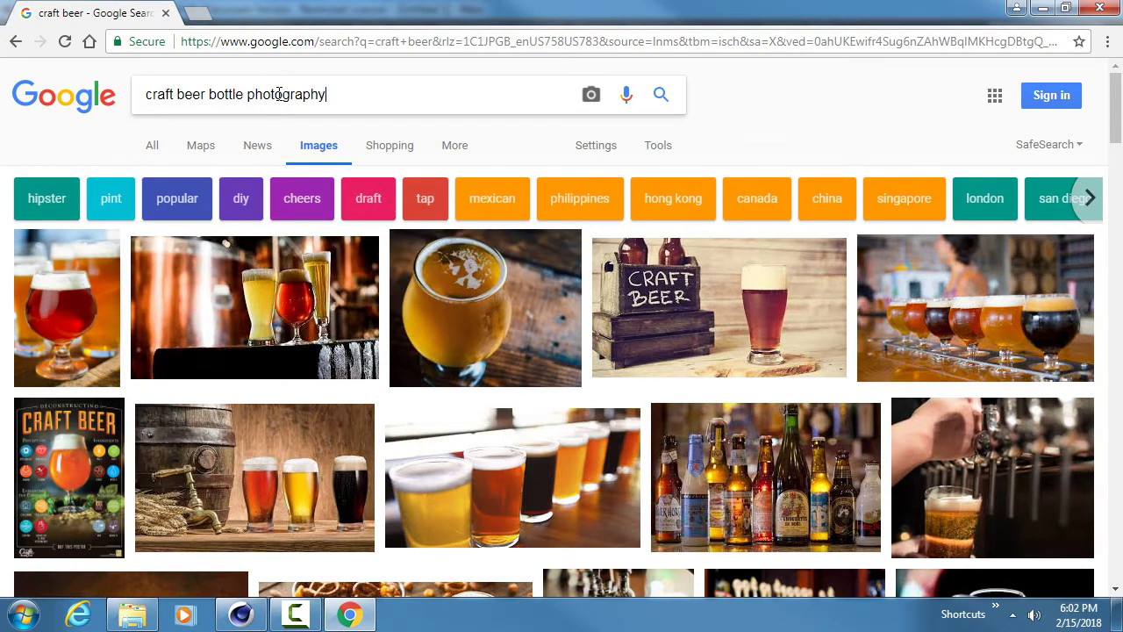
key(Return)
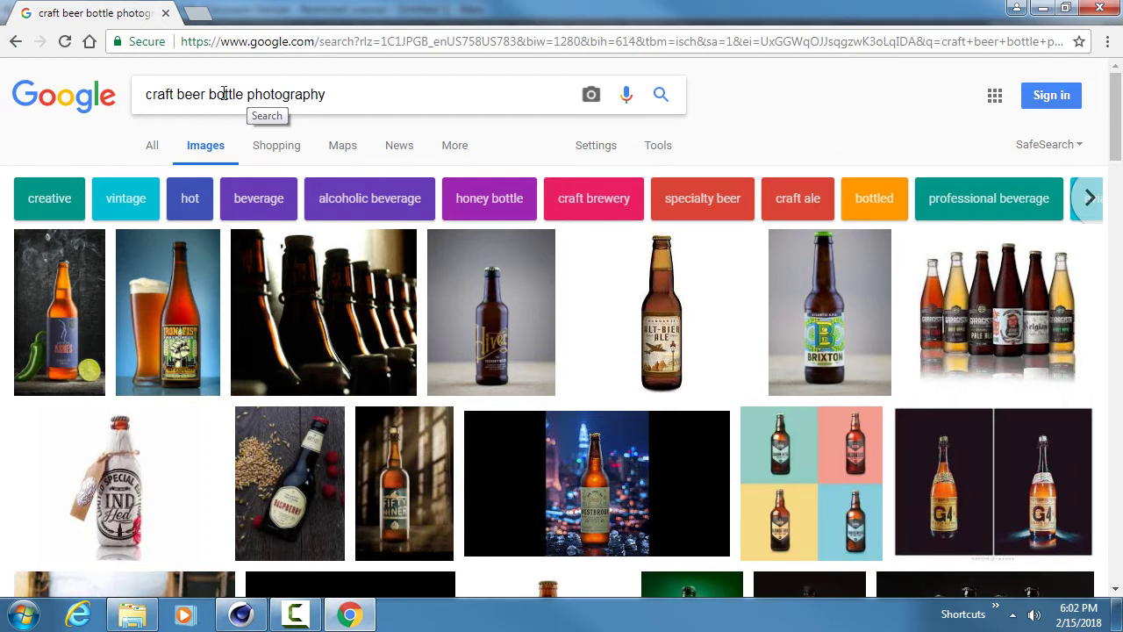
- Search Google Images for "cosmetic ad photography"
drag(246, 94, 112, 92)
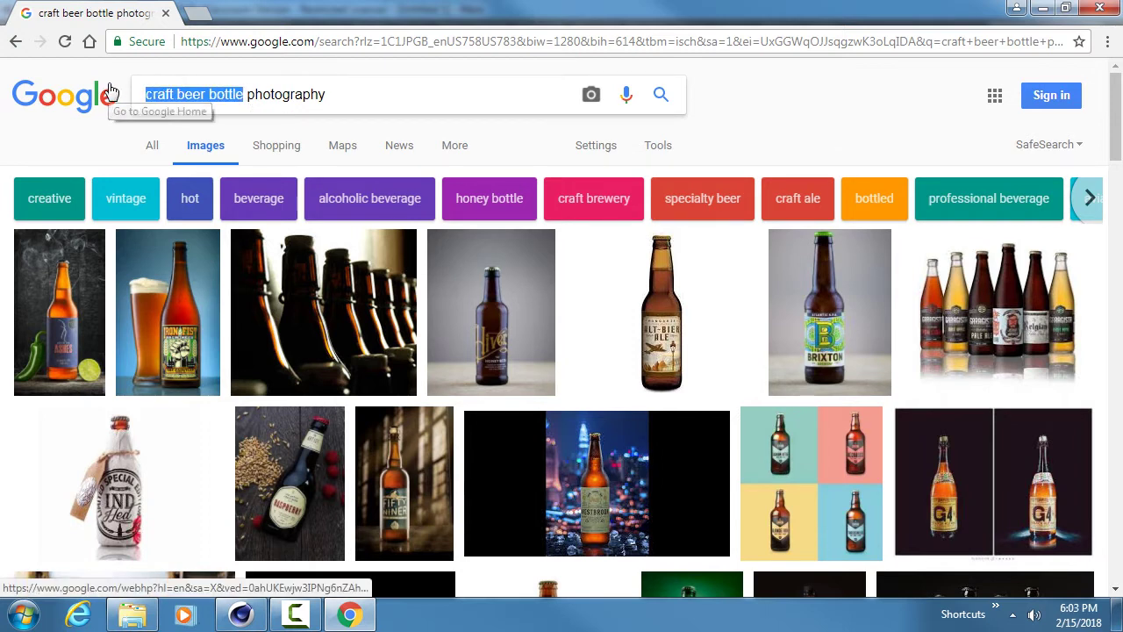
text(cosme)
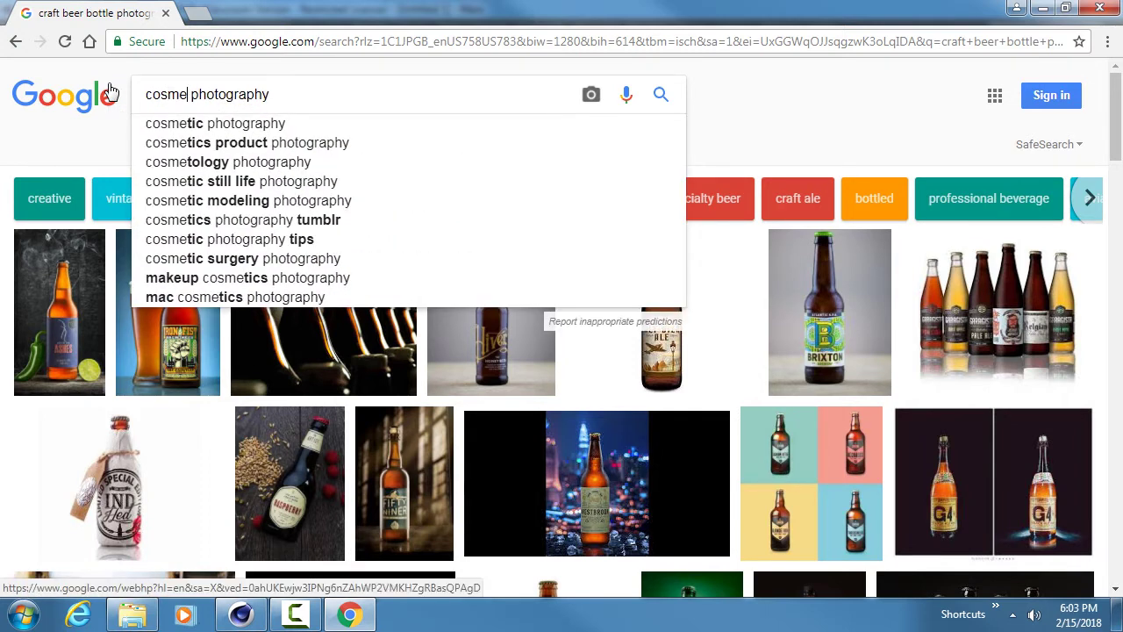
text(tic )
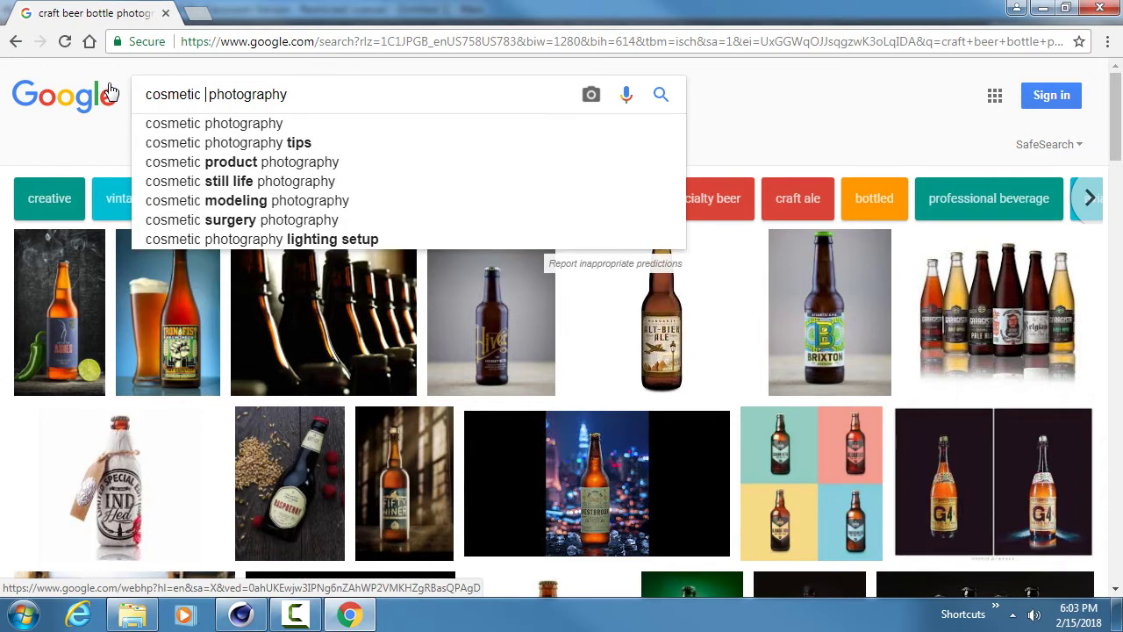
text(ad)
key(Return)
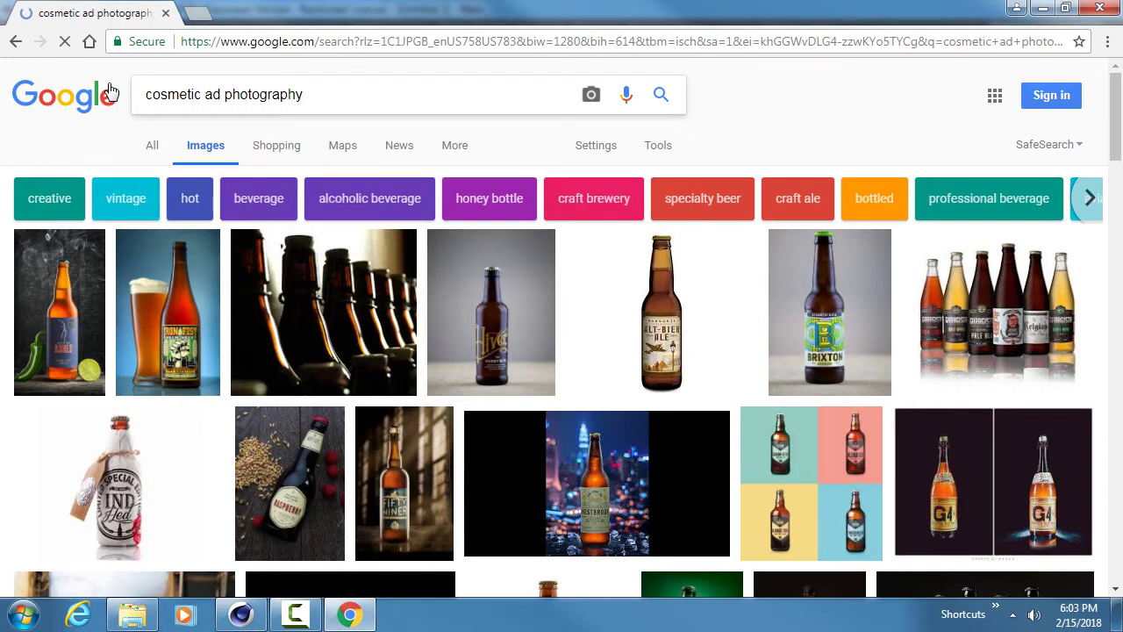
- Preview the blue crystal perfume bottle and the Estée Lauder cream jar images, and close the preview
scroll(555, 368, down, 2)
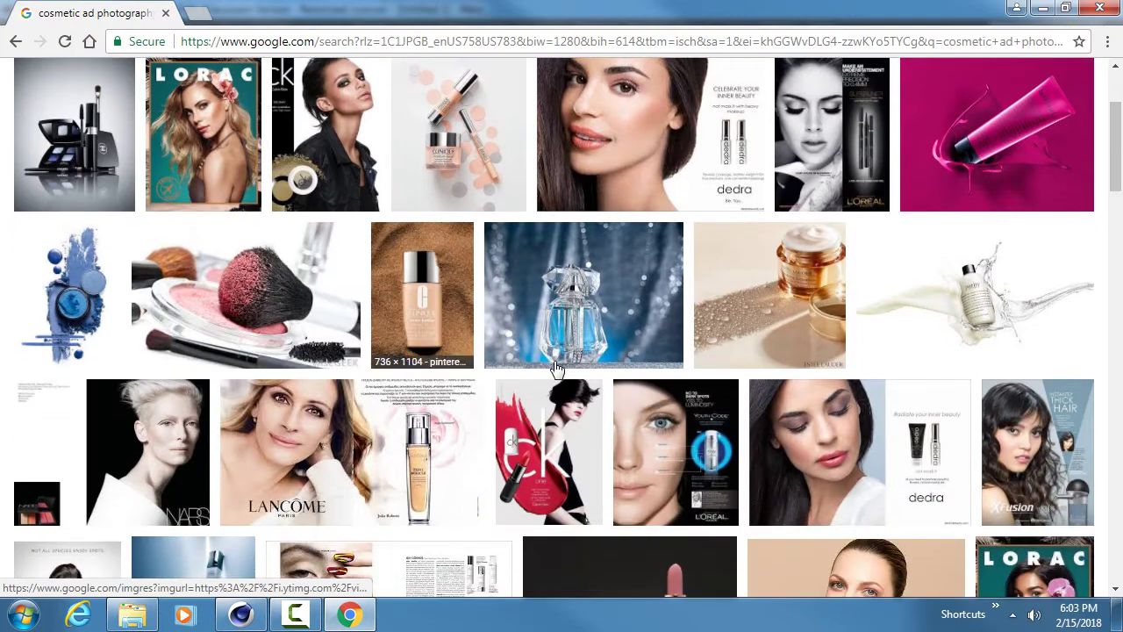
click(555, 361)
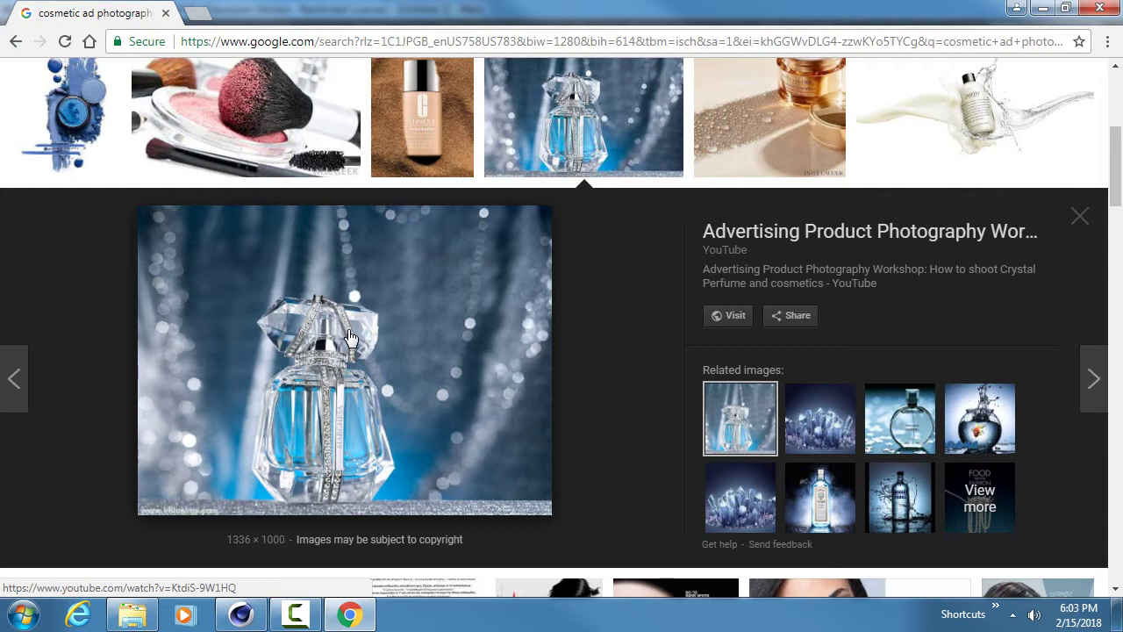
scroll(772, 326, up, 2)
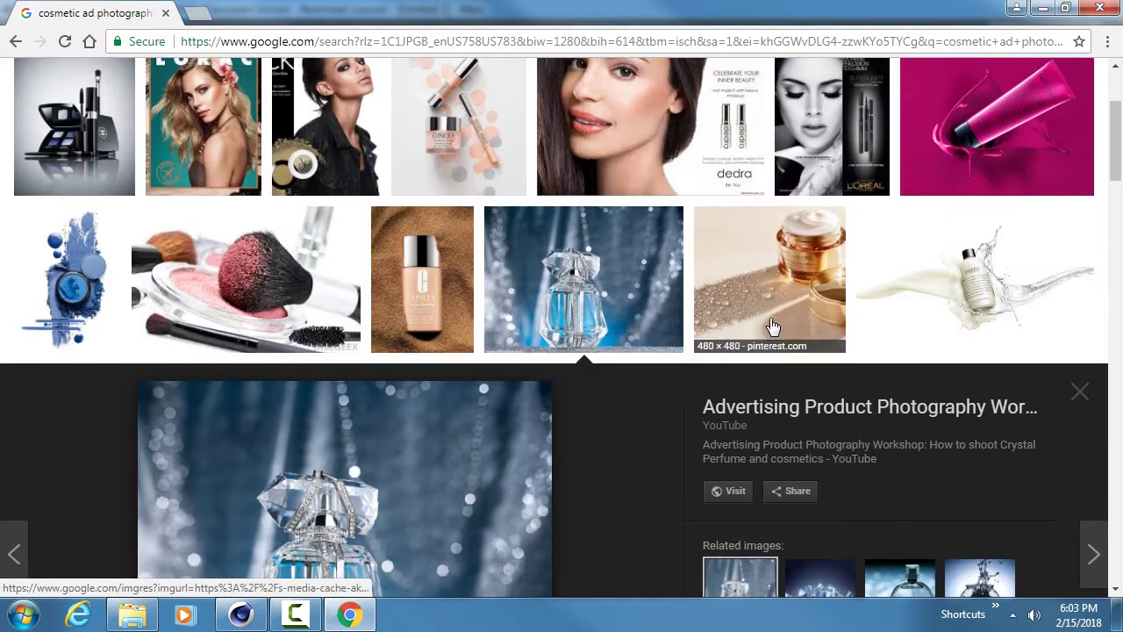
click(772, 327)
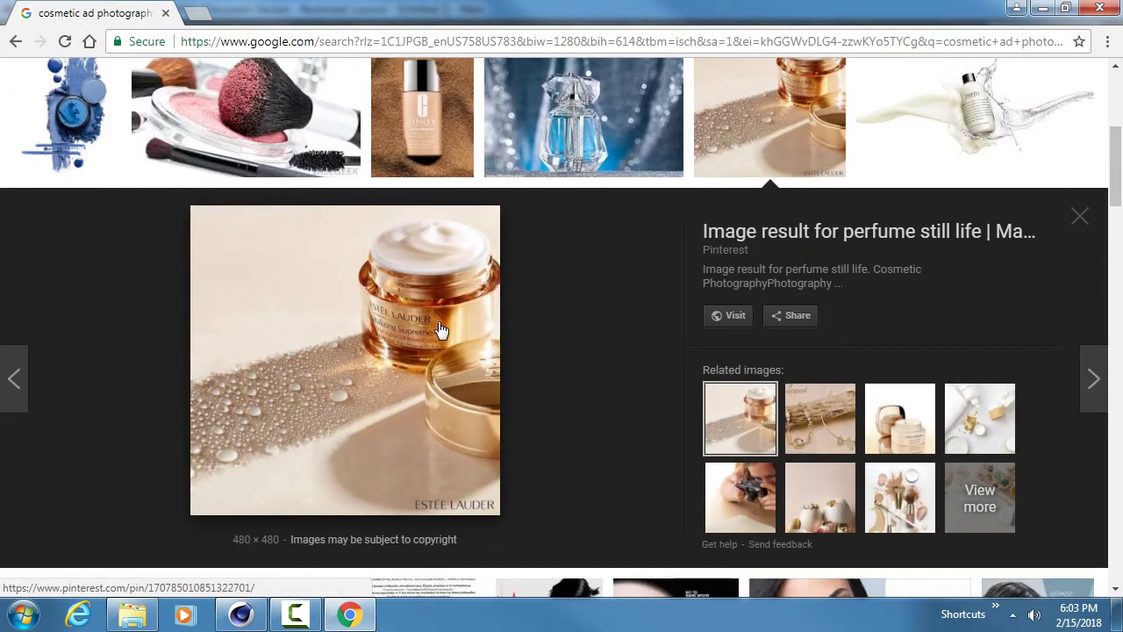
click(745, 150)
scroll(225, 306, up, 4)
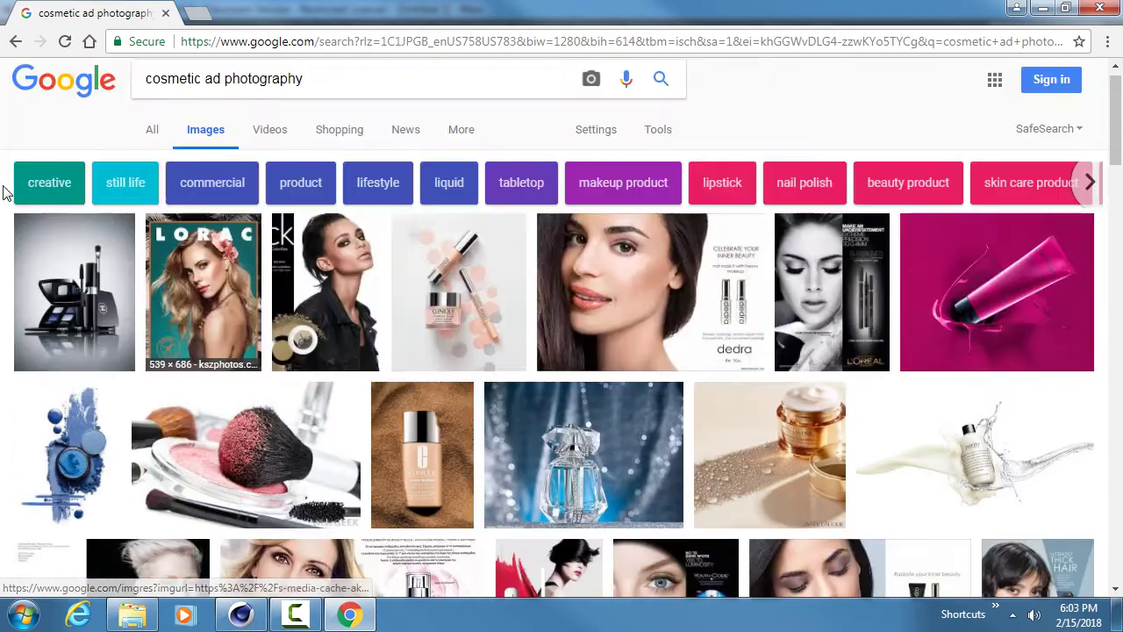
- Return to the "craft beer bottle photography" image results and look over the bottle photos
click(13, 43)
click(13, 42)
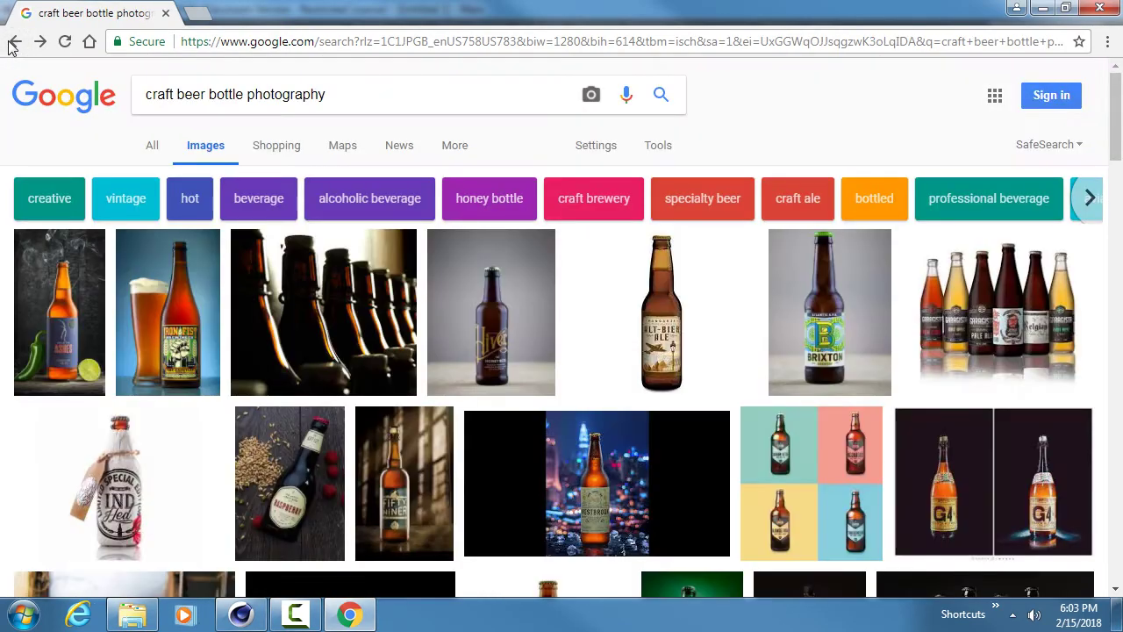
click(13, 42)
click(39, 42)
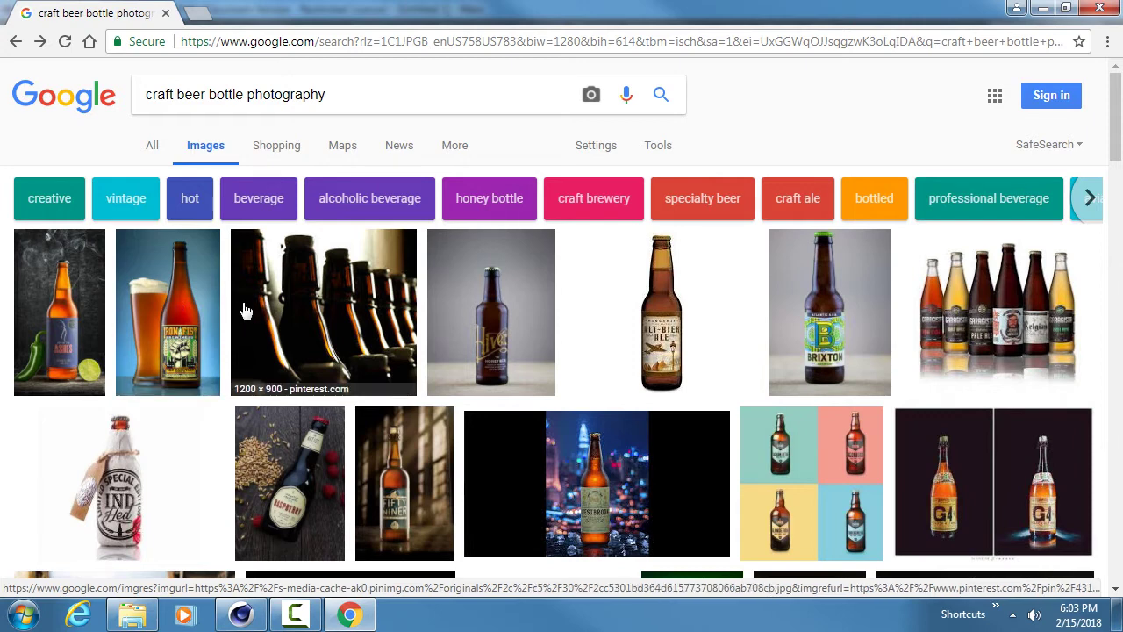
scroll(246, 311, down, 1)
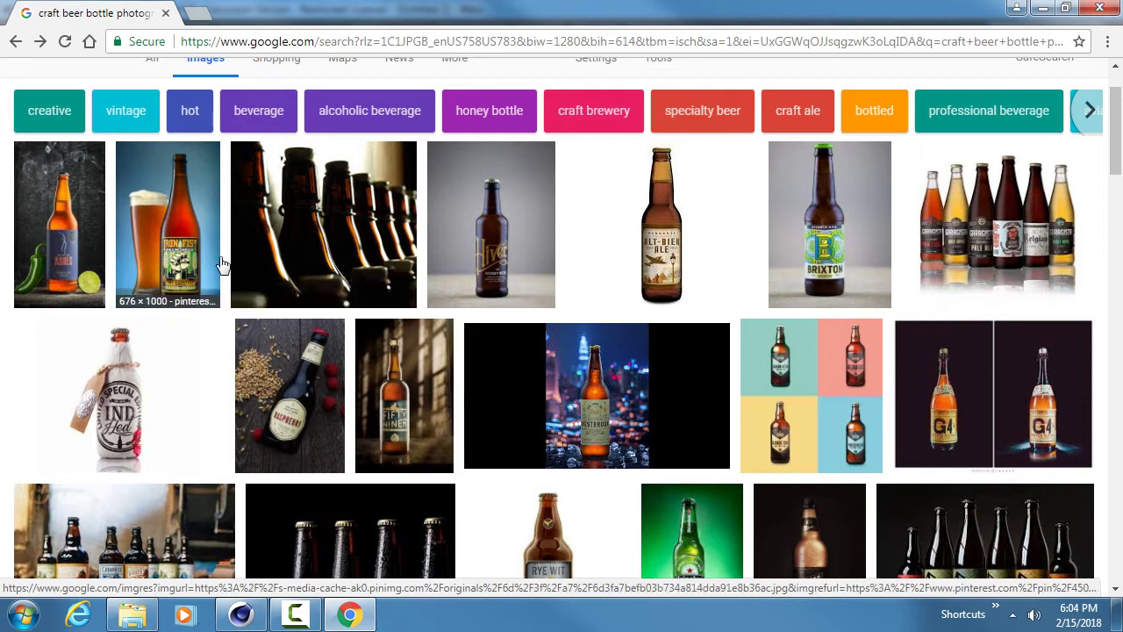
scroll(239, 293, up, 1)
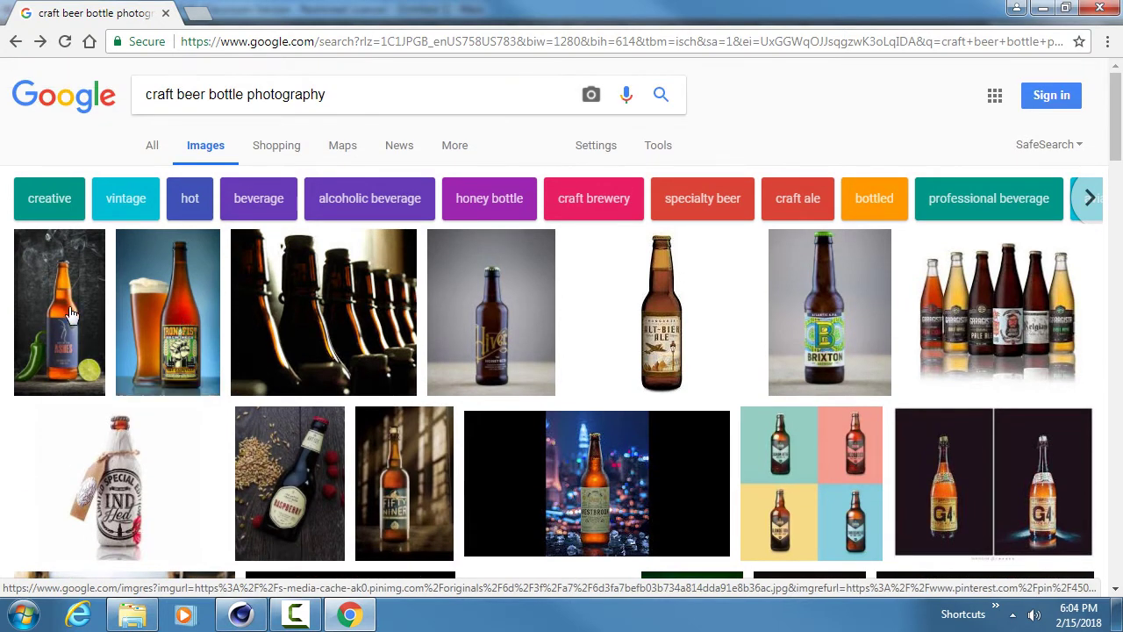
- Open the Pinterest page of the Fifty Niner bottle image in a separate tab and close the redirect notice
middle_click(402, 467)
click(279, 16)
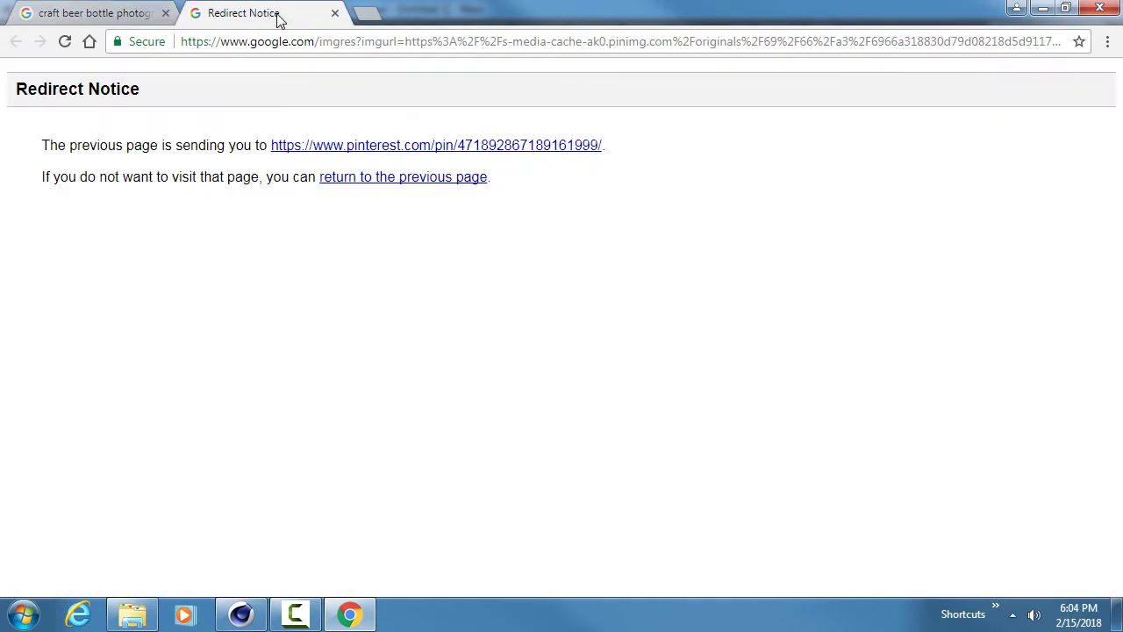
middle_click(355, 154)
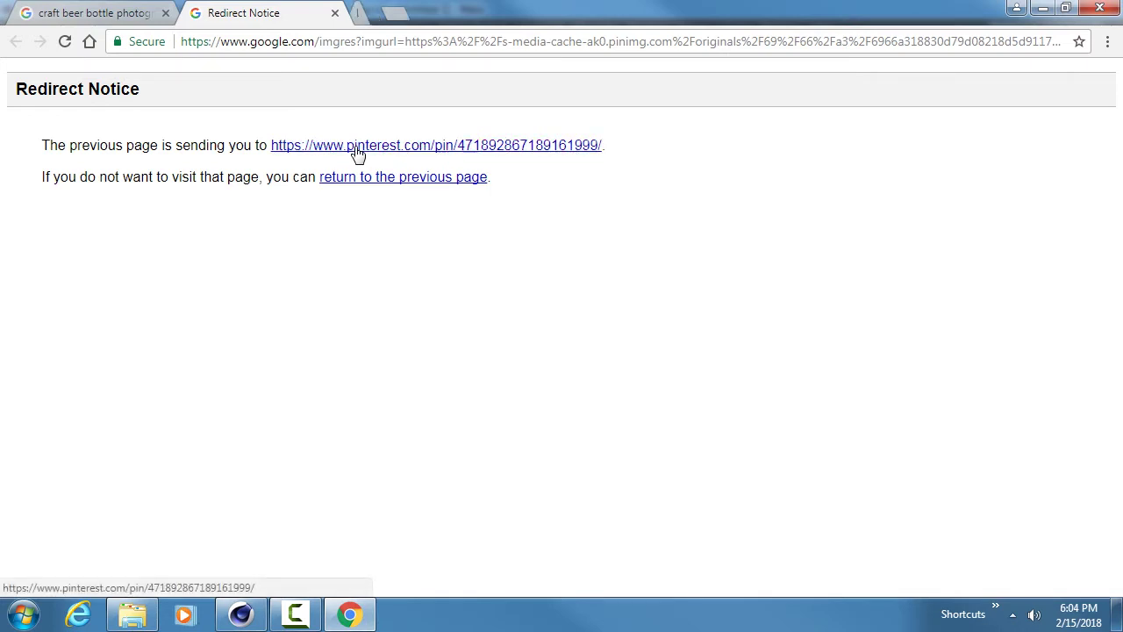
click(428, 13)
middle_click(280, 18)
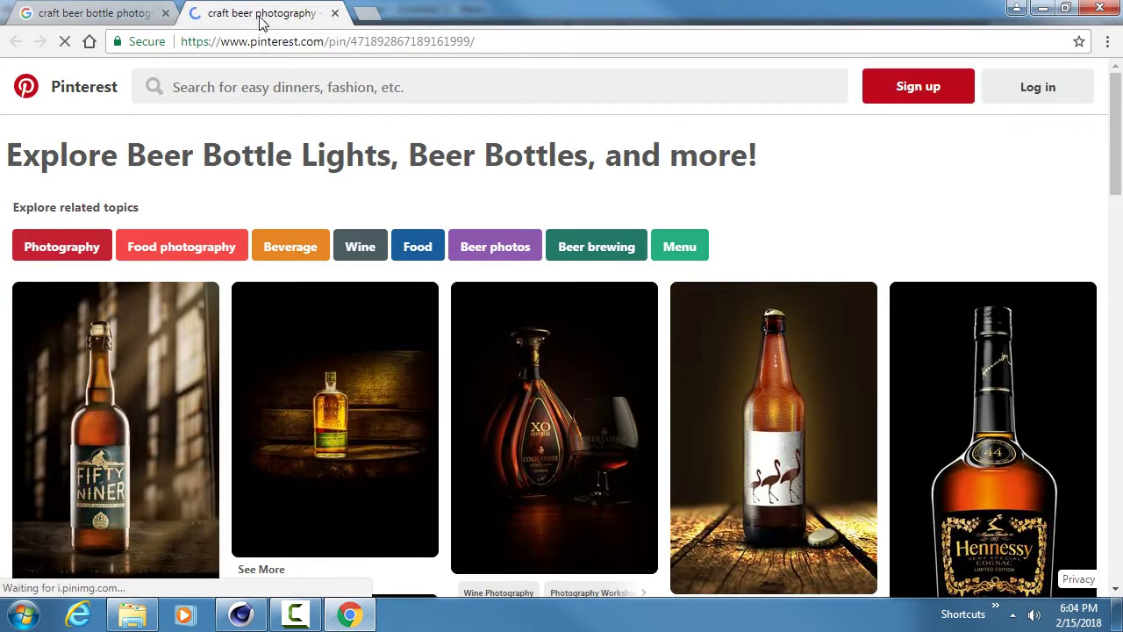
- Open the Fifty Niner bottle image in its own tab and close the Pinterest page
right_click(125, 352)
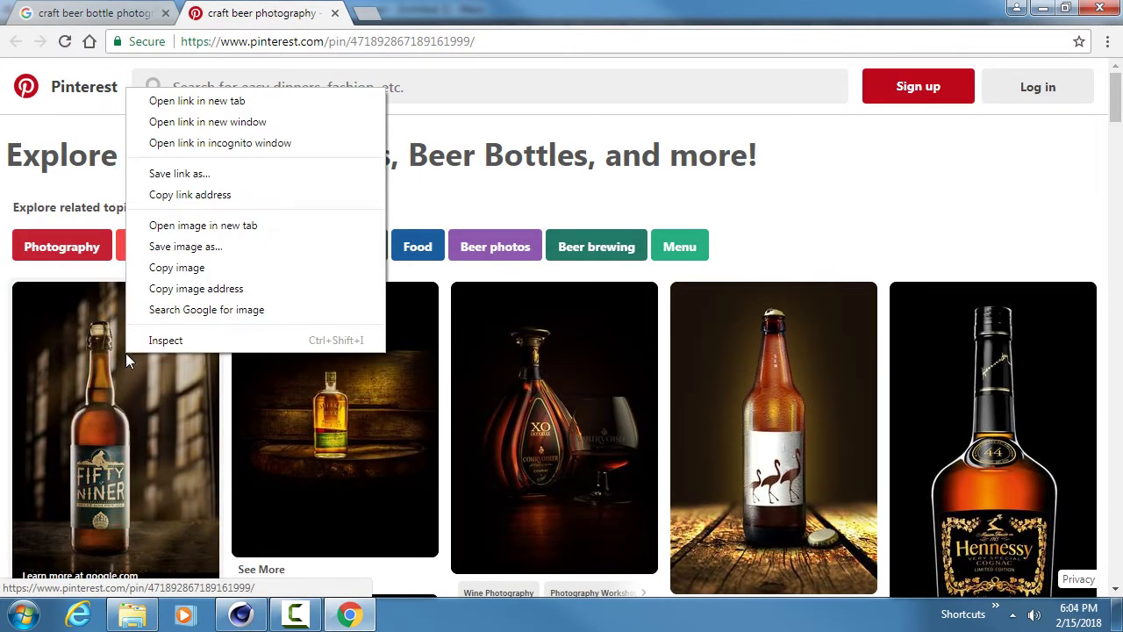
click(246, 225)
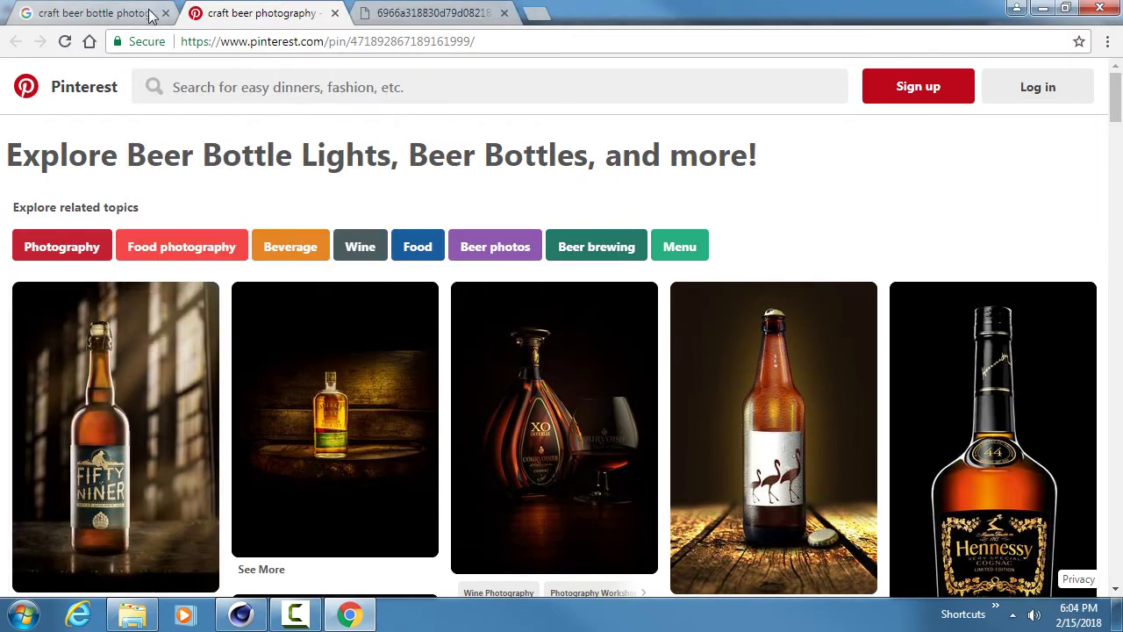
click(102, 19)
middle_click(263, 13)
- Open the image of six Crux craft beer bottles with arrow labels in its own tab and close its preview
scroll(504, 386, down, 2)
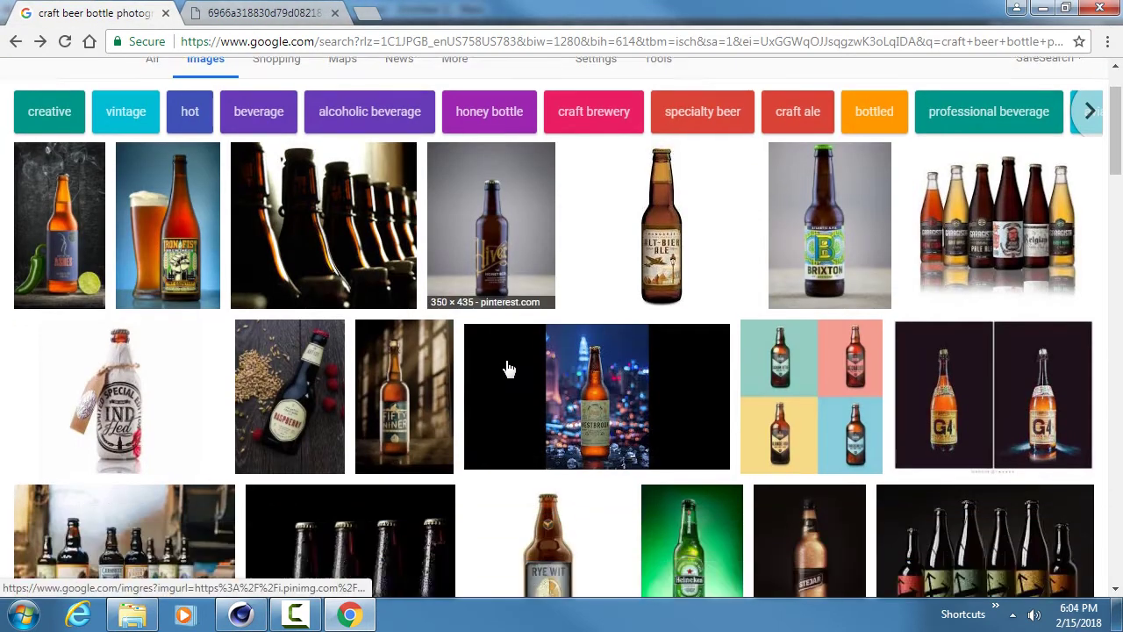
scroll(951, 307, down, 2)
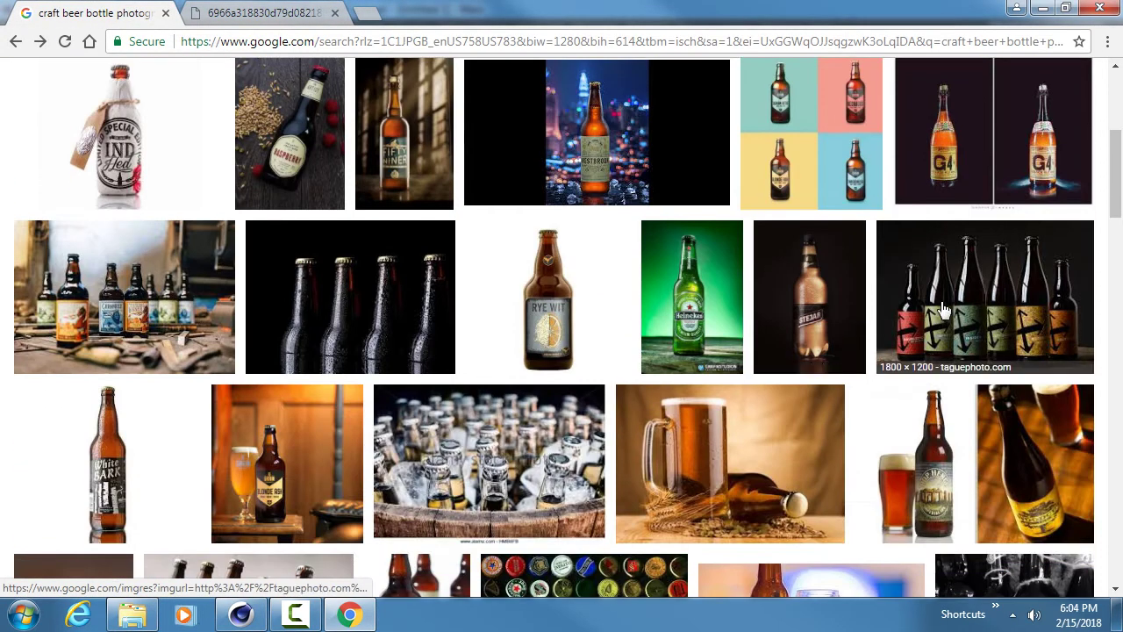
click(955, 305)
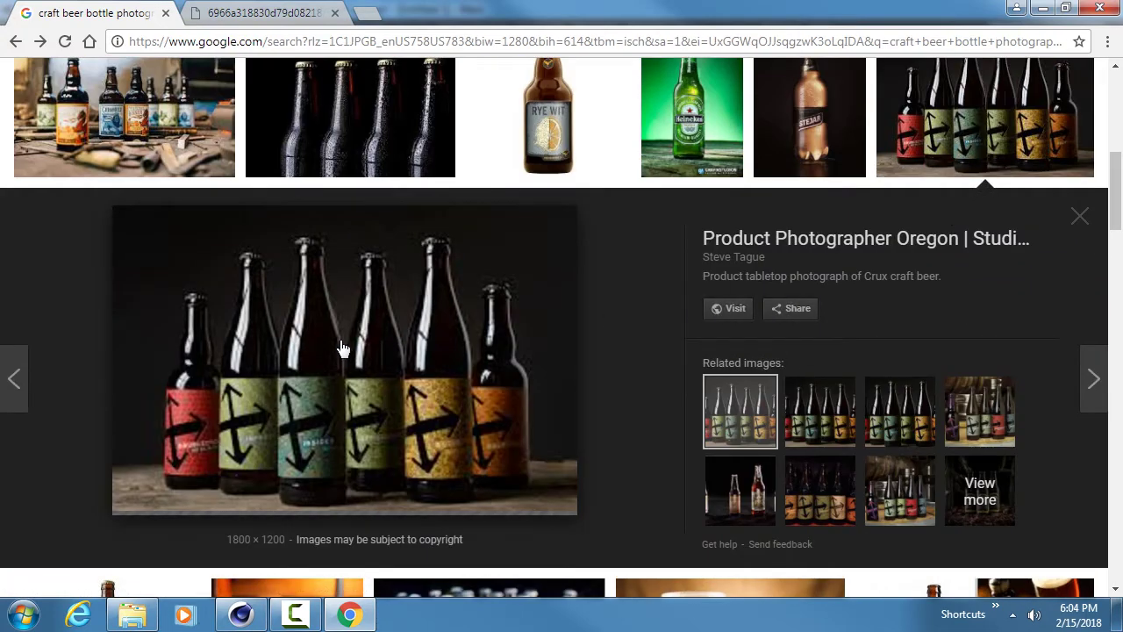
right_click(354, 345)
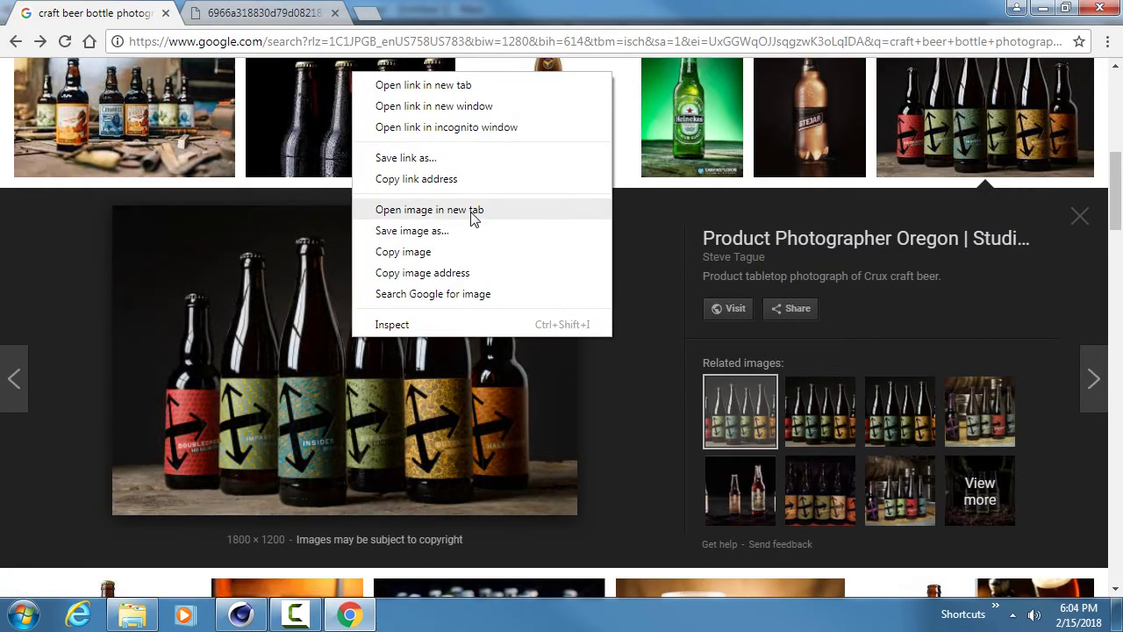
click(471, 216)
click(886, 167)
- Preview the Grain brewery bottles and the bottle line-up against the green wall, closing each preview
scroll(534, 230, down, 5)
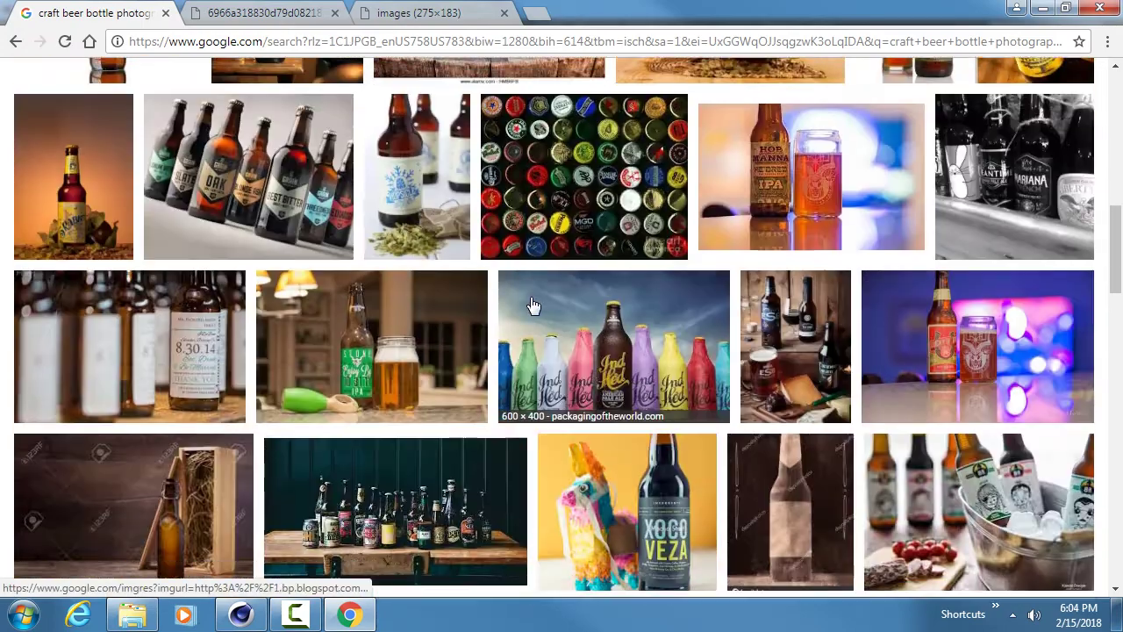
scroll(530, 303, up, 3)
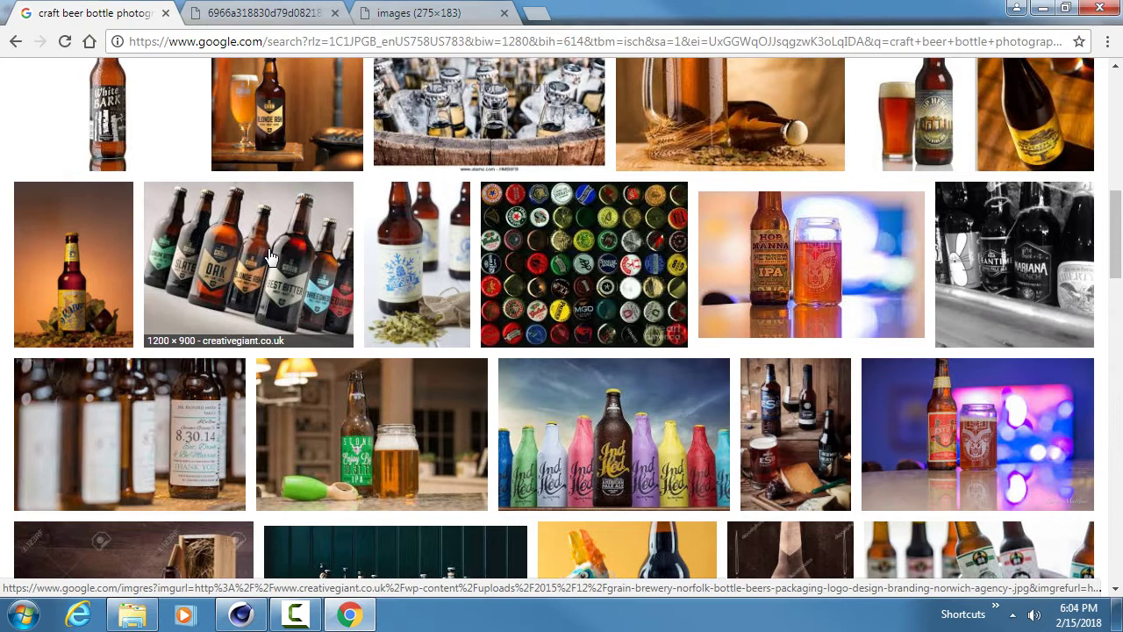
scroll(530, 281, down, 2)
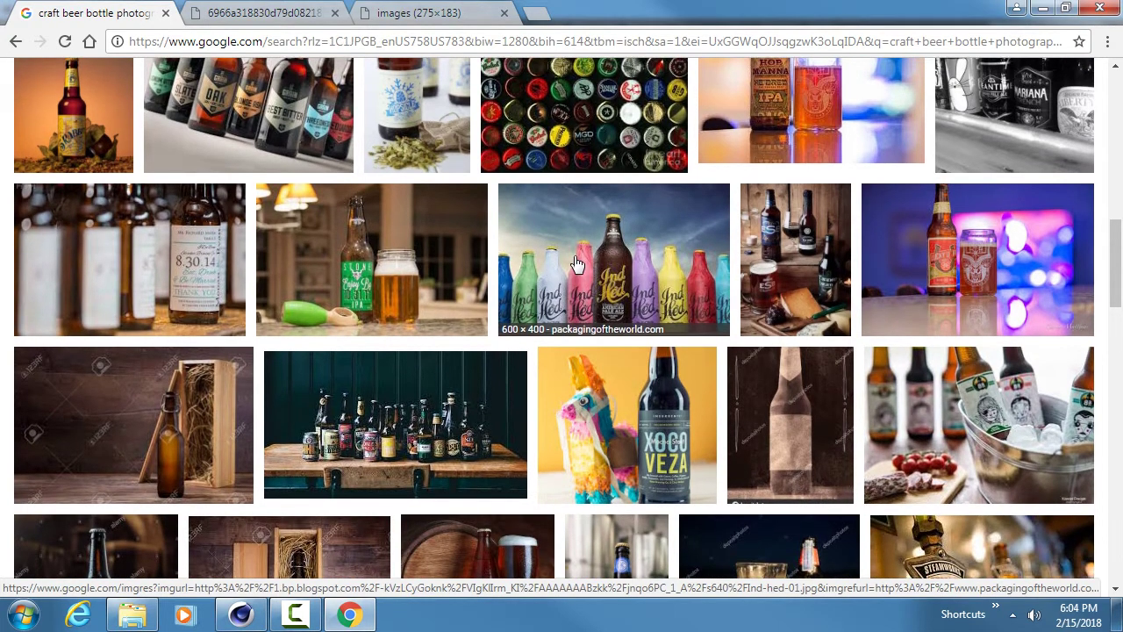
scroll(540, 272, up, 1)
click(248, 191)
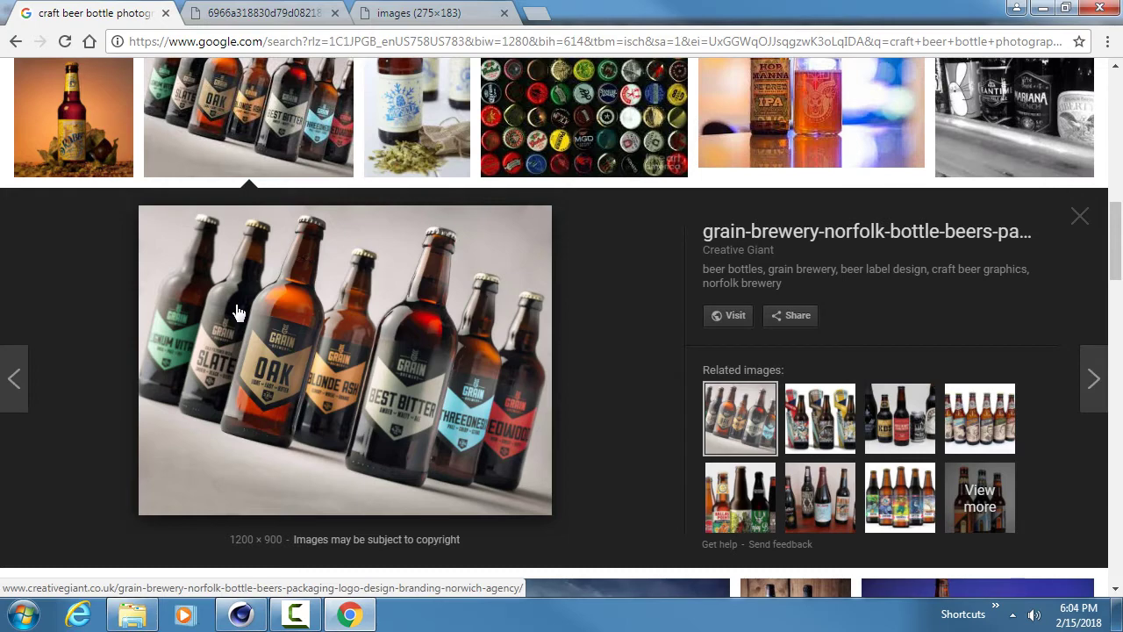
click(287, 123)
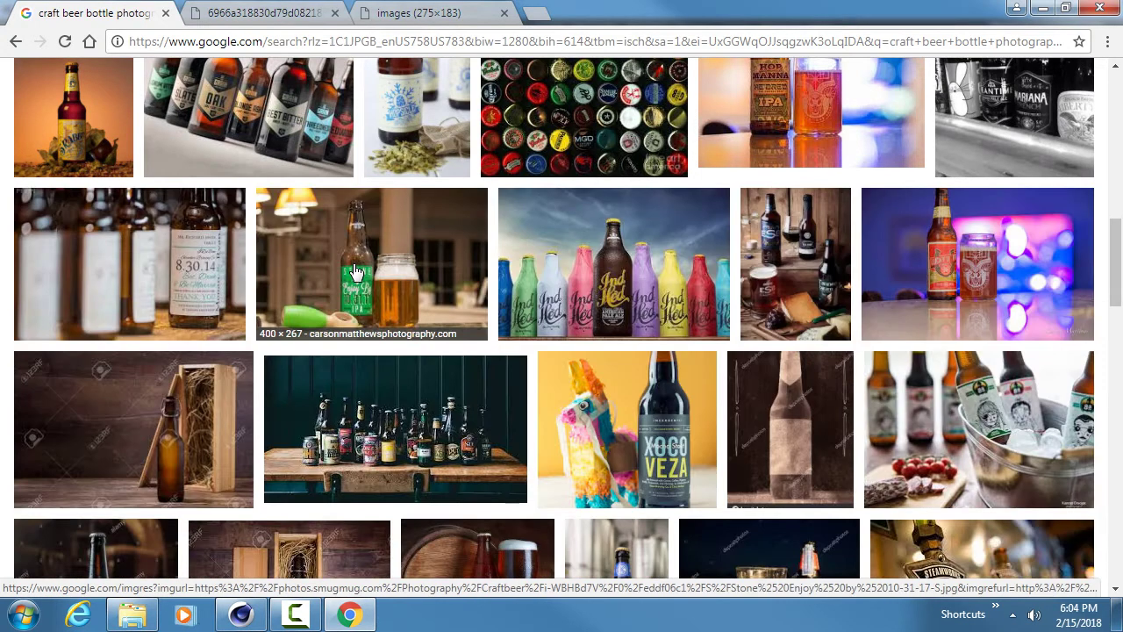
scroll(355, 272, down, 1)
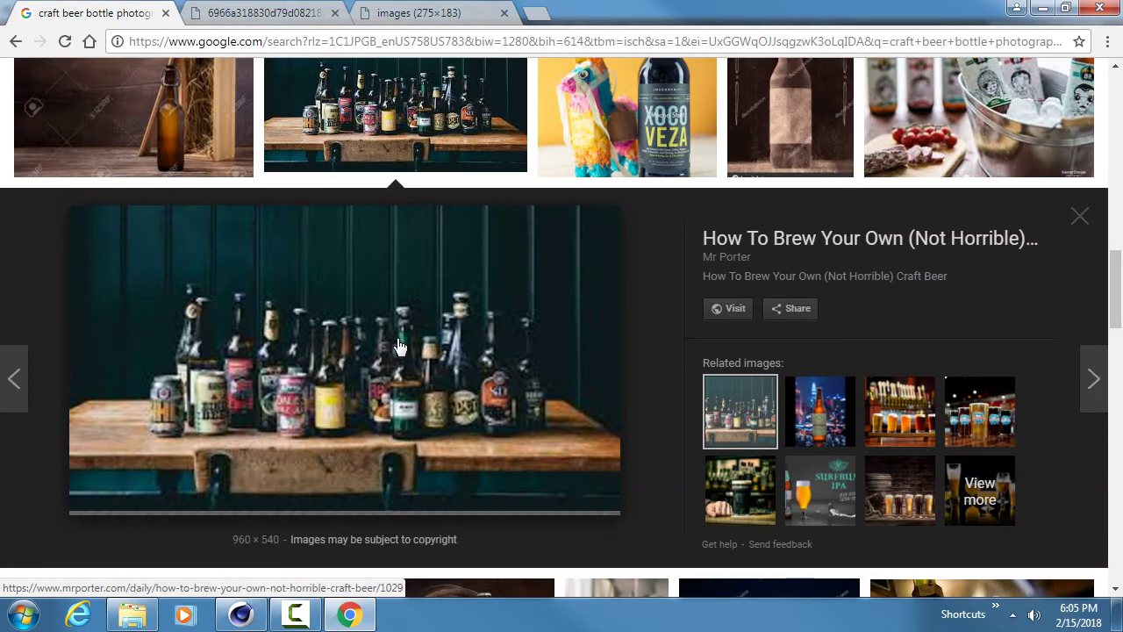
click(415, 114)
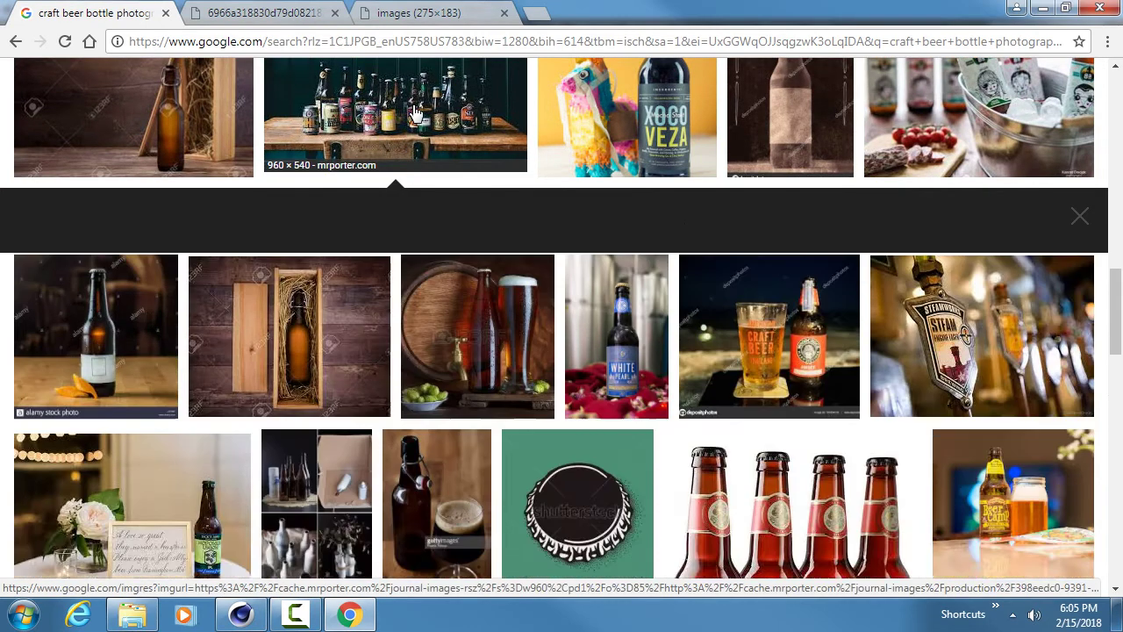
- Look over further bottle photos and preview the Ramblin' Road bottles image, closing the preview
scroll(415, 114, down, 1)
scroll(415, 114, down, 1)
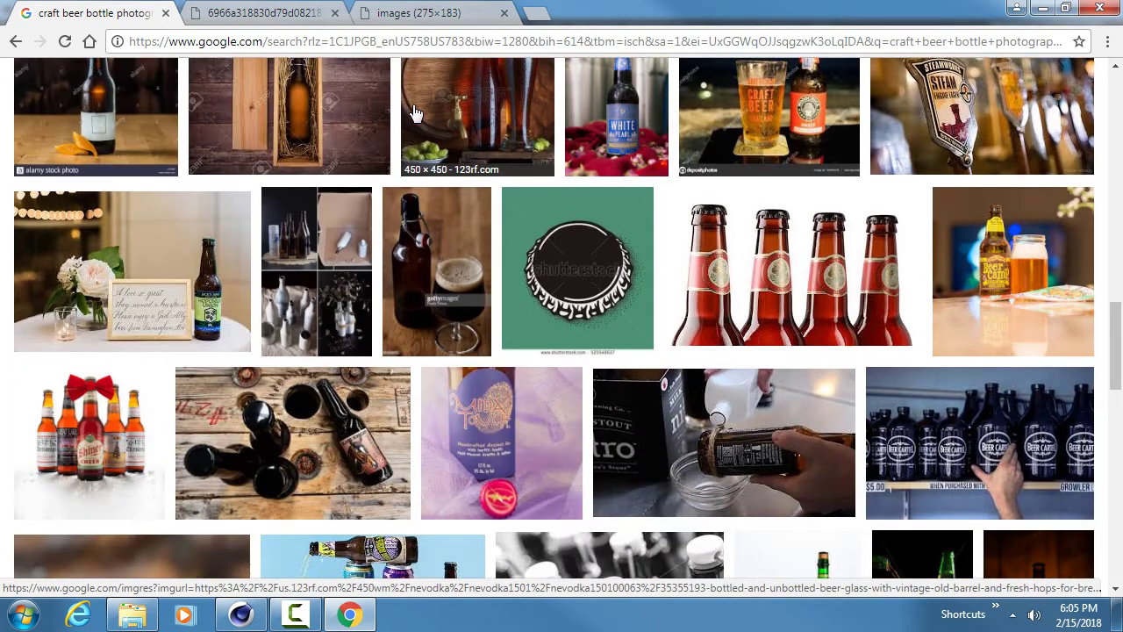
scroll(415, 114, down, 1)
scroll(415, 114, down, 1)
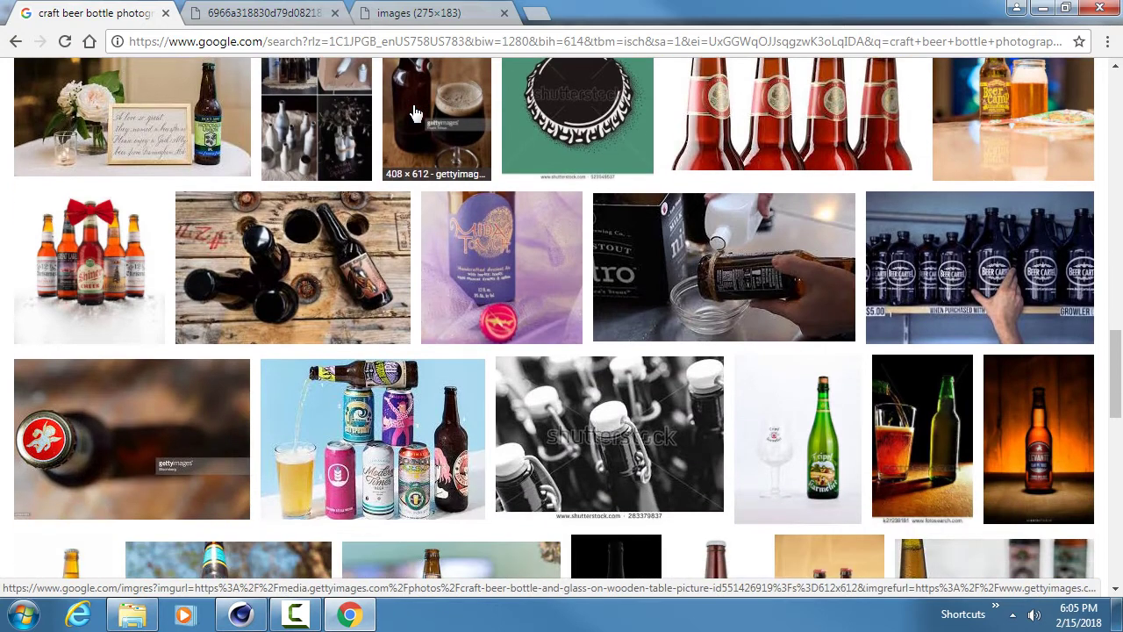
scroll(416, 114, down, 1)
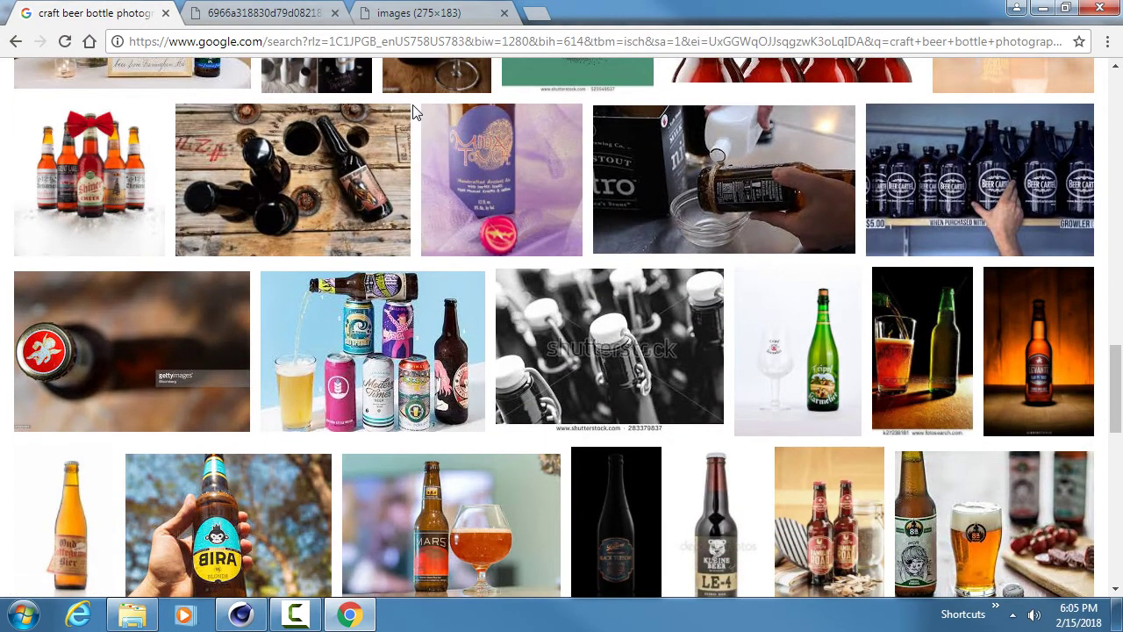
scroll(416, 114, down, 2)
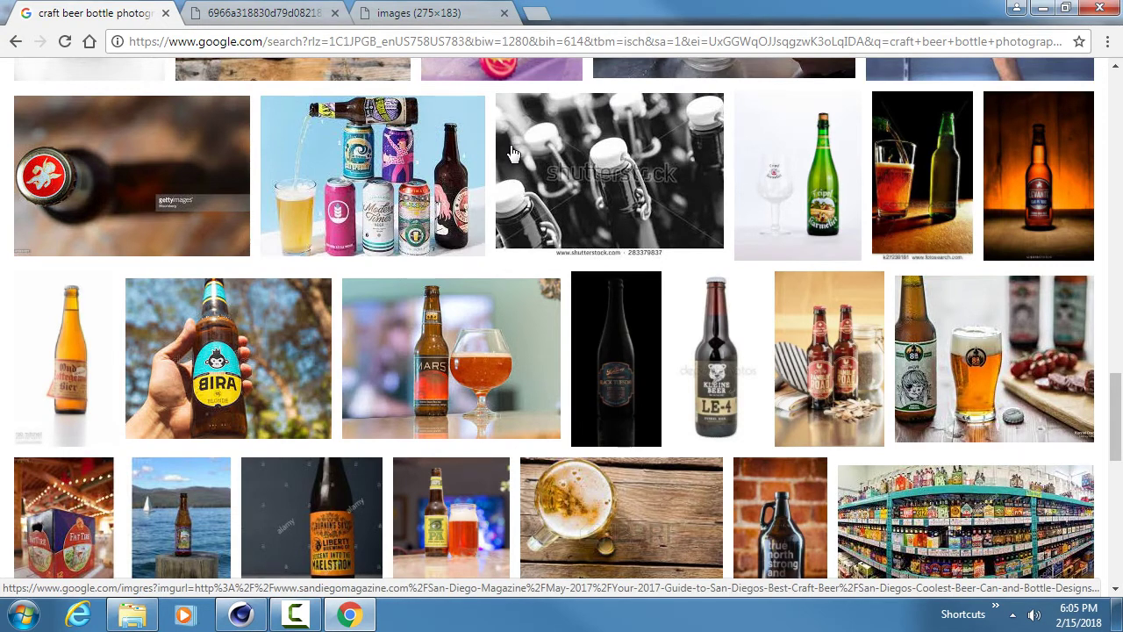
scroll(536, 154, down, 2)
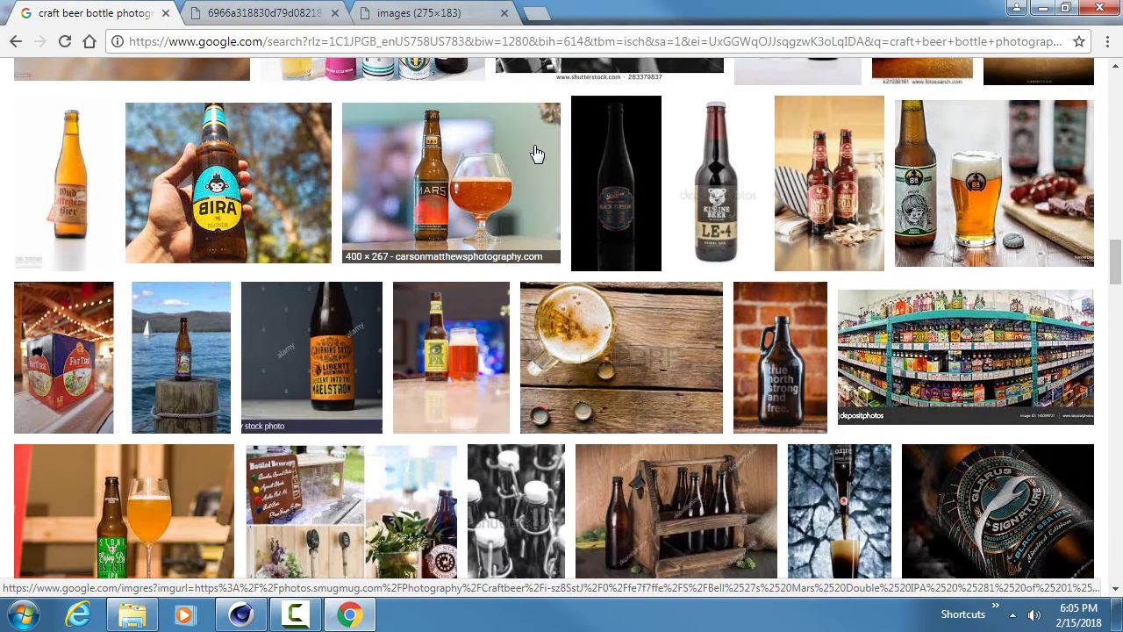
click(859, 195)
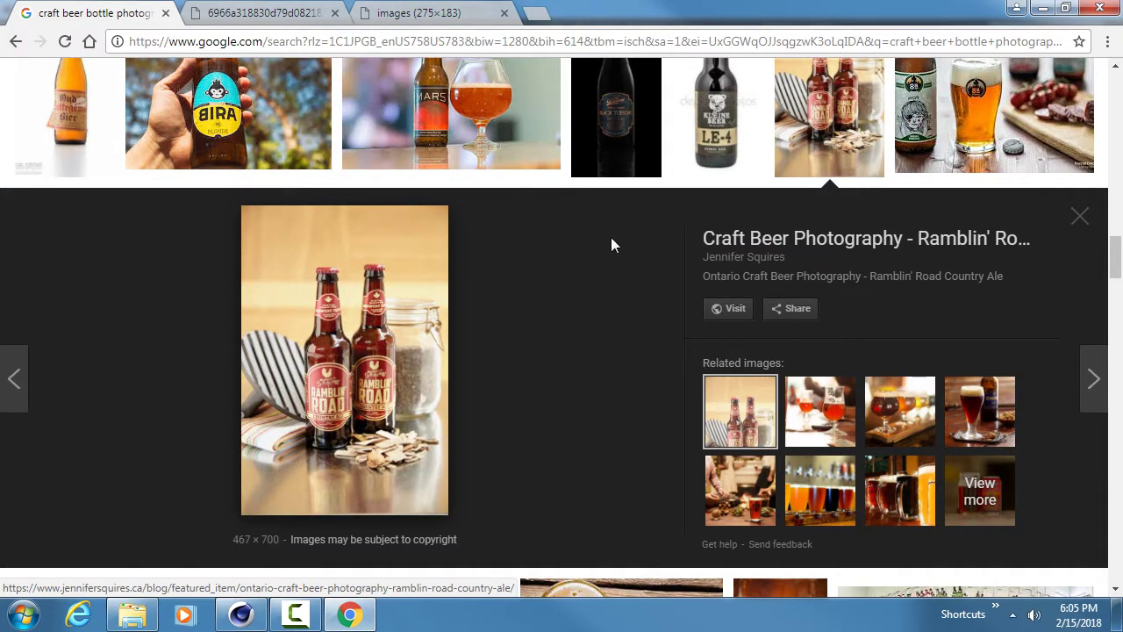
click(816, 140)
- Open the source link of the black-and-white 504 Craft Beer Reserve bottle image in a separate tab
scroll(816, 167, down, 6)
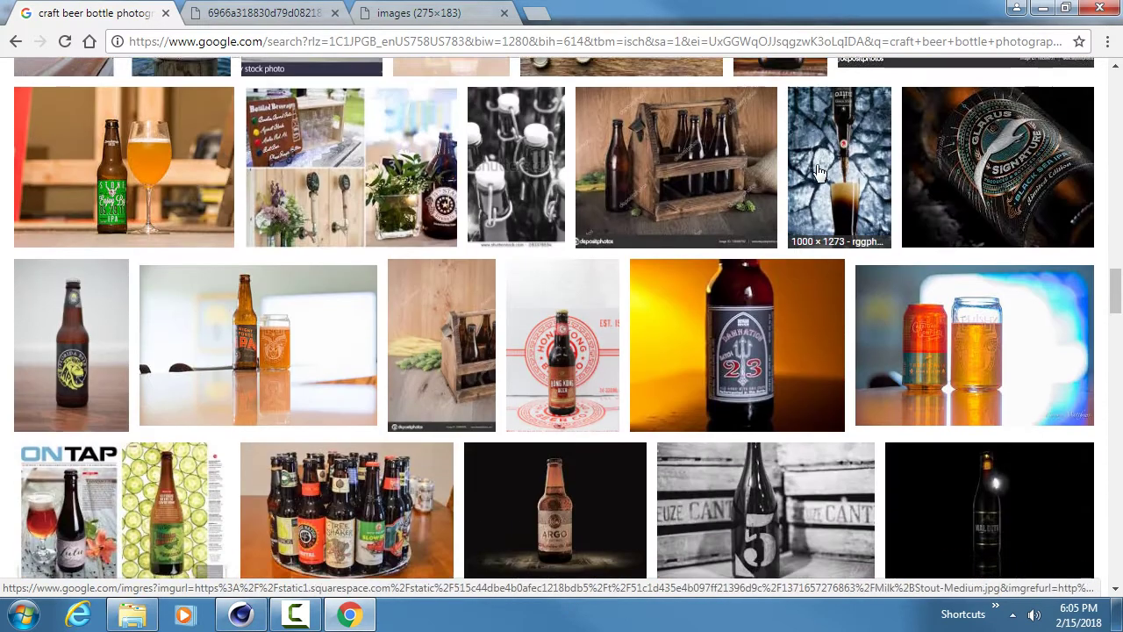
scroll(816, 167, down, 5)
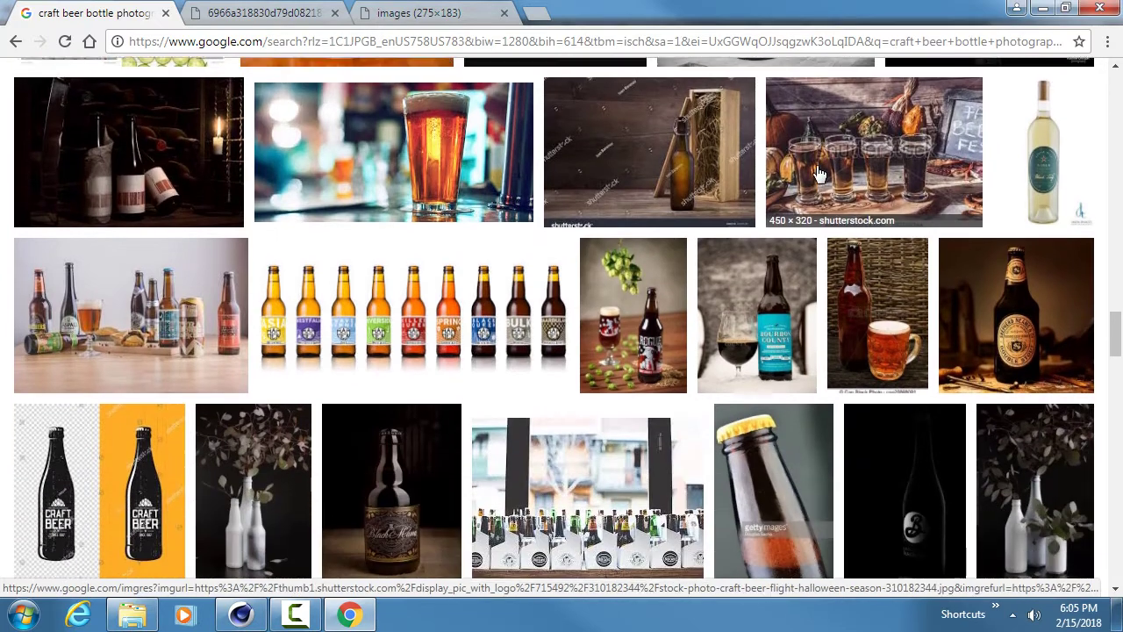
scroll(816, 173, down, 3)
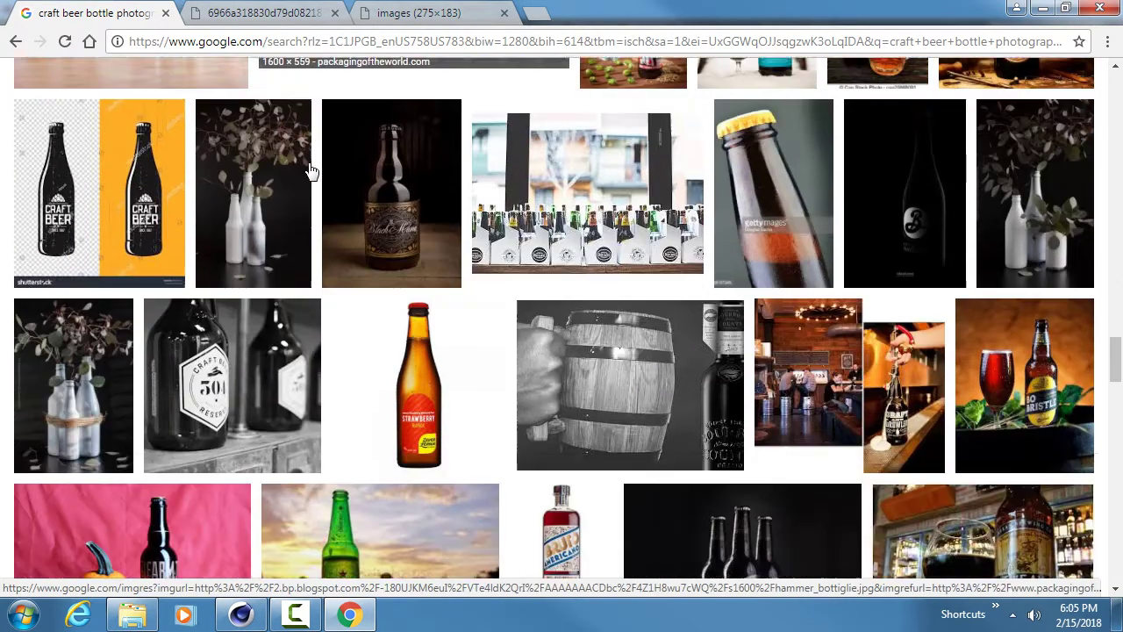
scroll(312, 171, down, 3)
middle_click(259, 241)
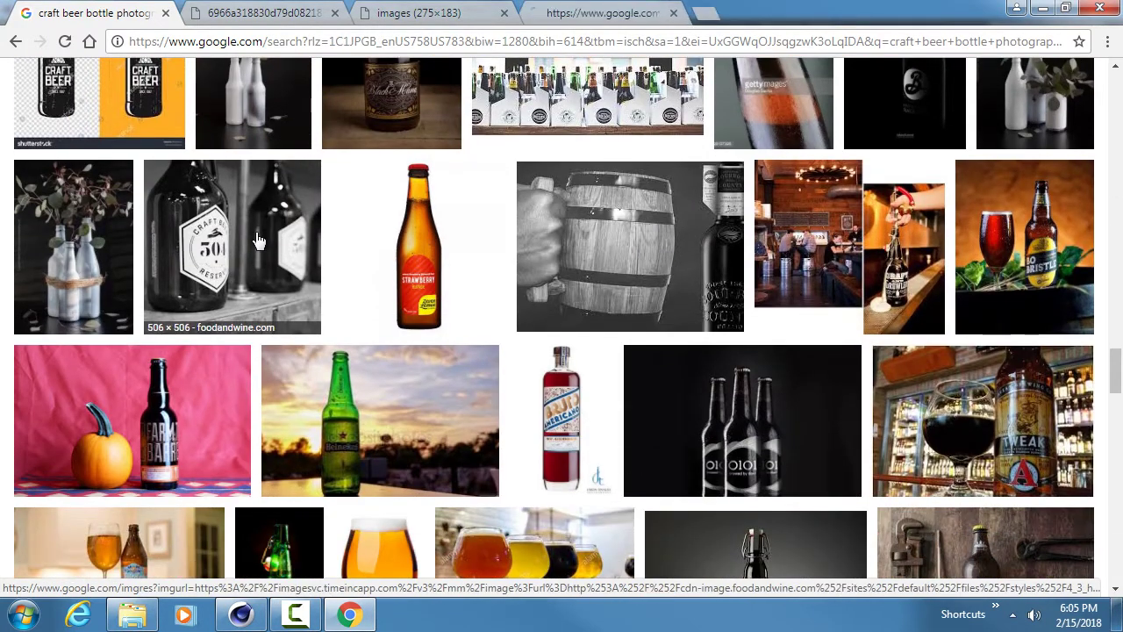
- Open the source link of the three High Weald bottles image in a separate tab
scroll(258, 240, down, 5)
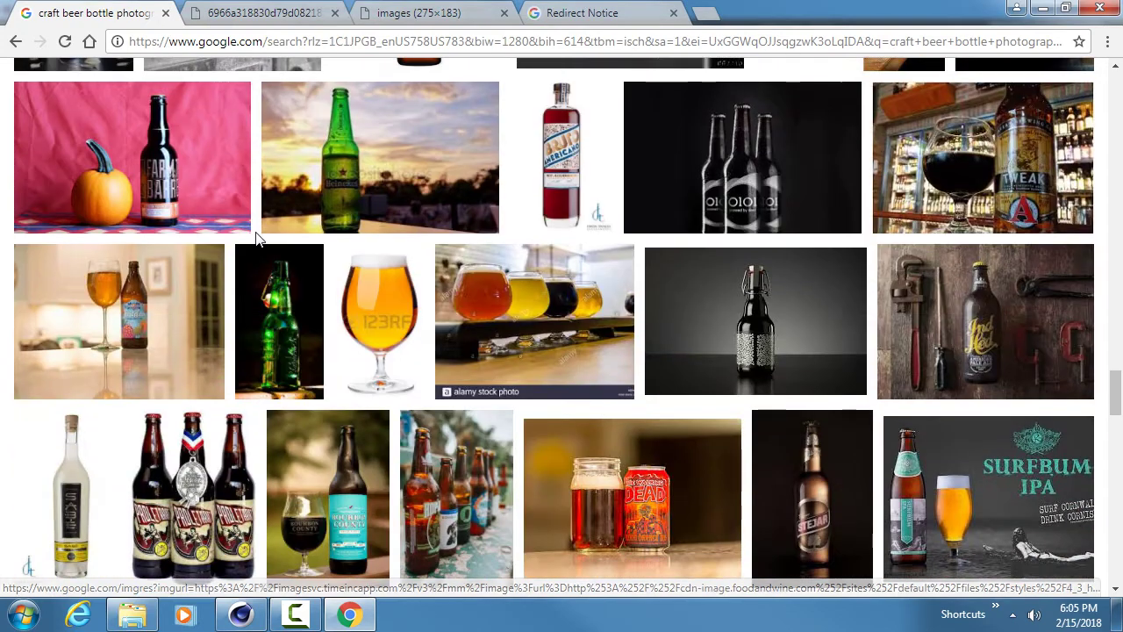
scroll(254, 238, down, 4)
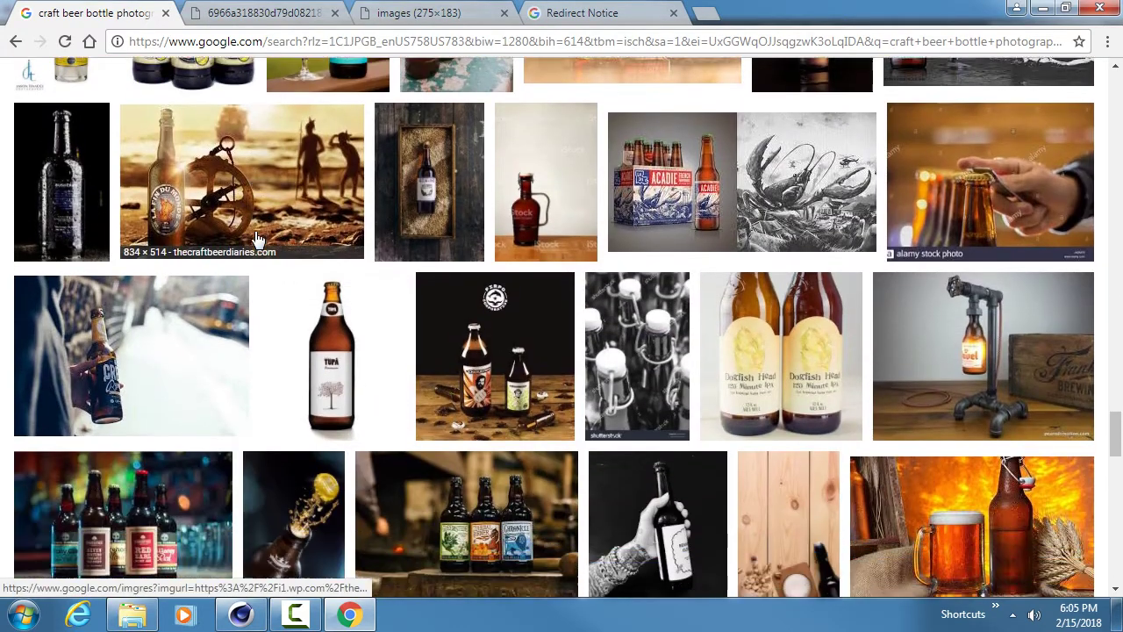
scroll(200, 270, down, 4)
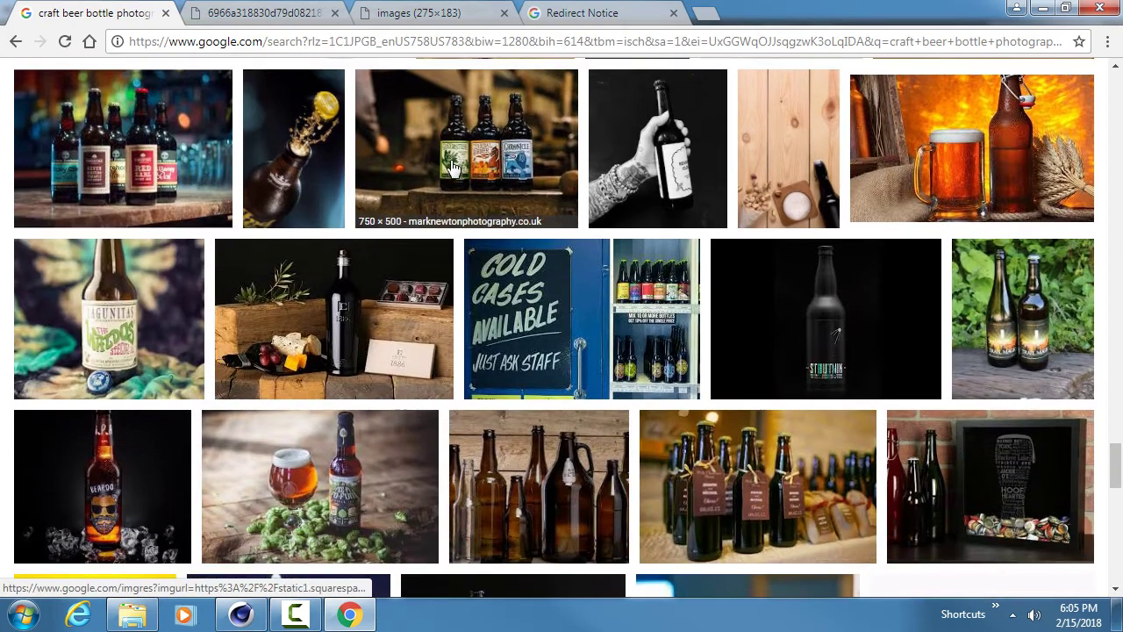
middle_click(333, 315)
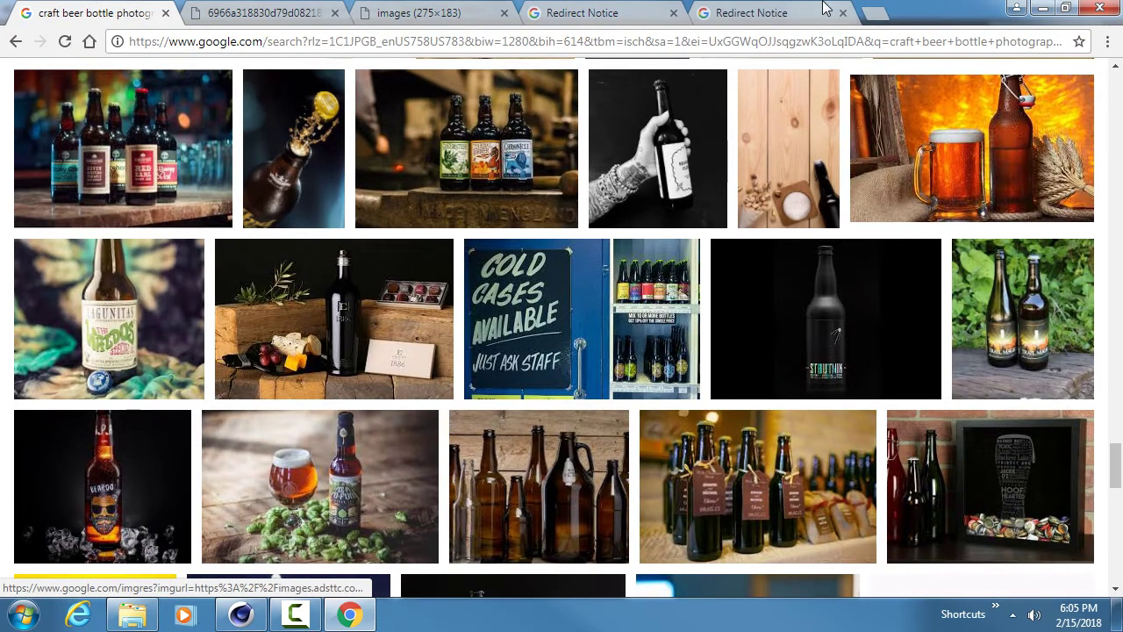
- Follow both redirect notices to their source pages in separate tabs and bring up the High Weald Brewery page
click(806, 19)
middle_click(445, 147)
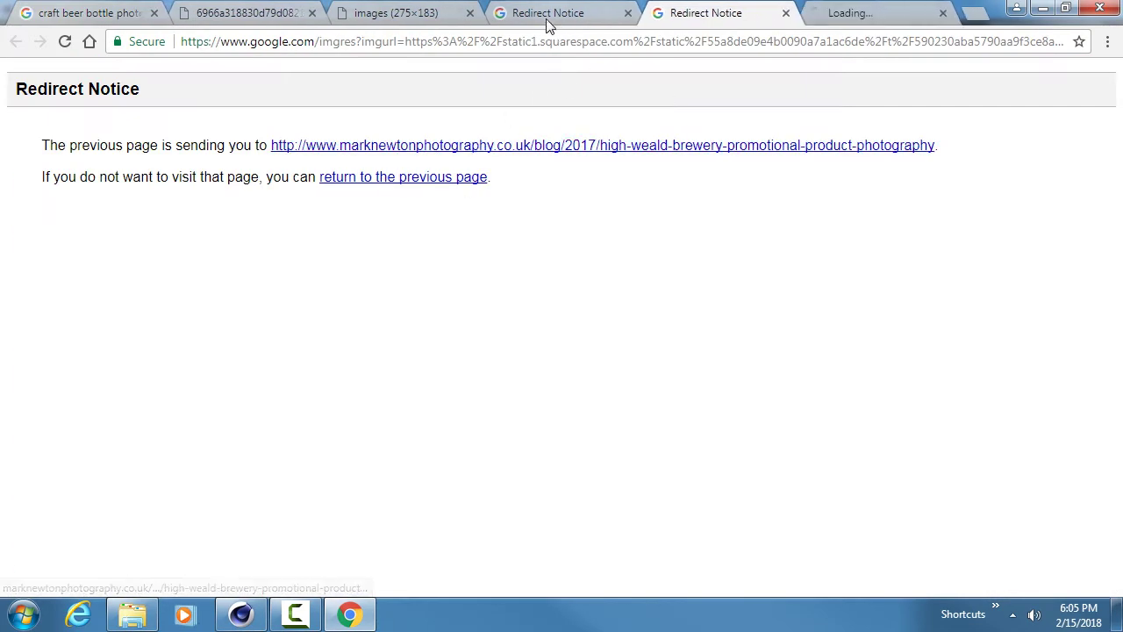
click(547, 17)
middle_click(467, 145)
click(882, 12)
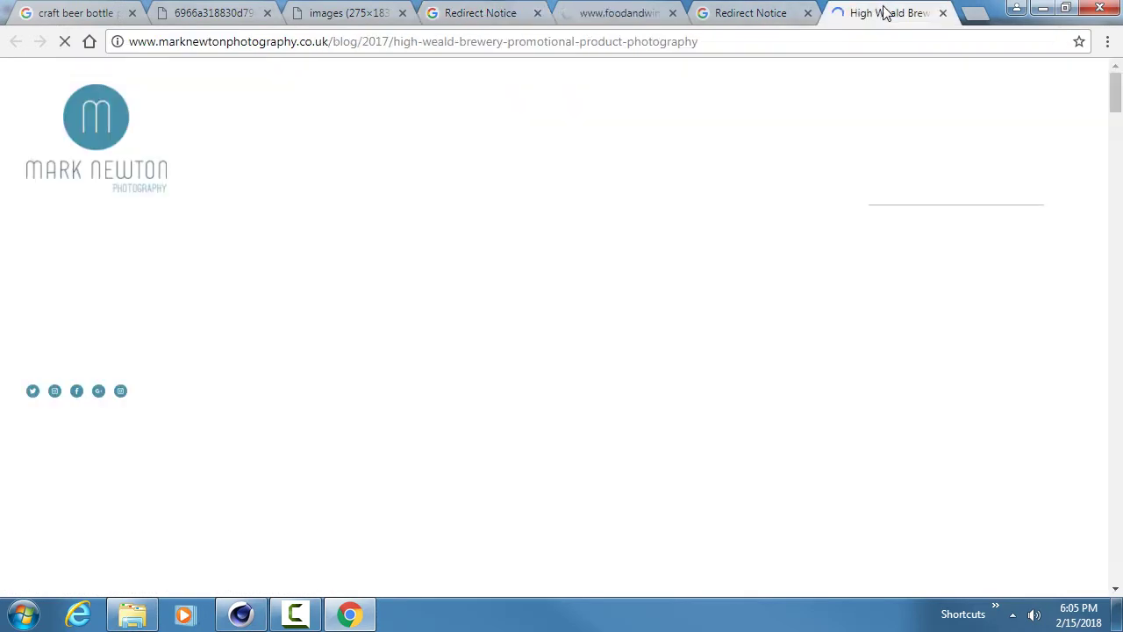
- Open the photo of the three High Weald bottles in its own tab and close its source page and redirect notice
scroll(536, 254, down, 2)
right_click(535, 253)
click(579, 266)
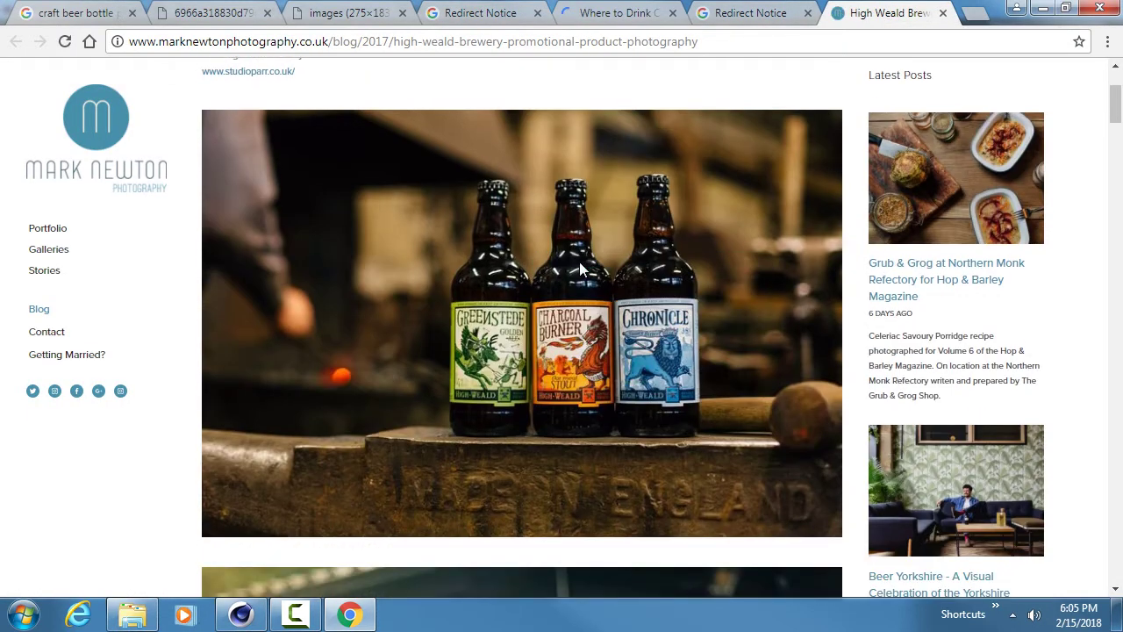
click(824, 13)
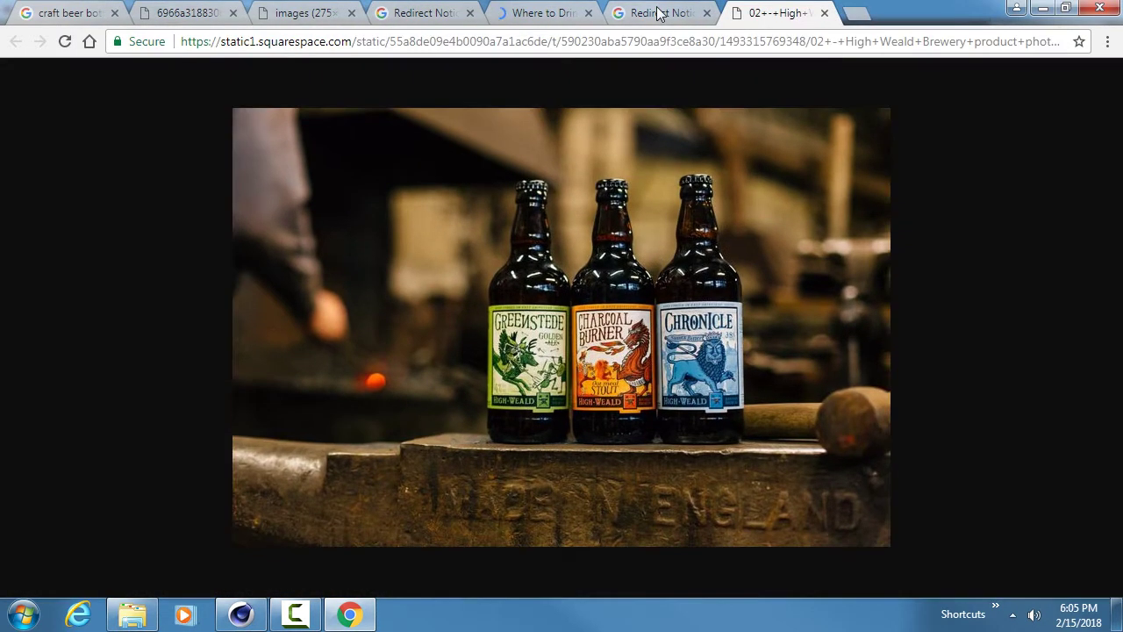
click(658, 13)
middle_click(651, 12)
- Open the 504 Craft Beer Reserve bottle photo from the Food & Wine article in its own tab and close the article
click(554, 11)
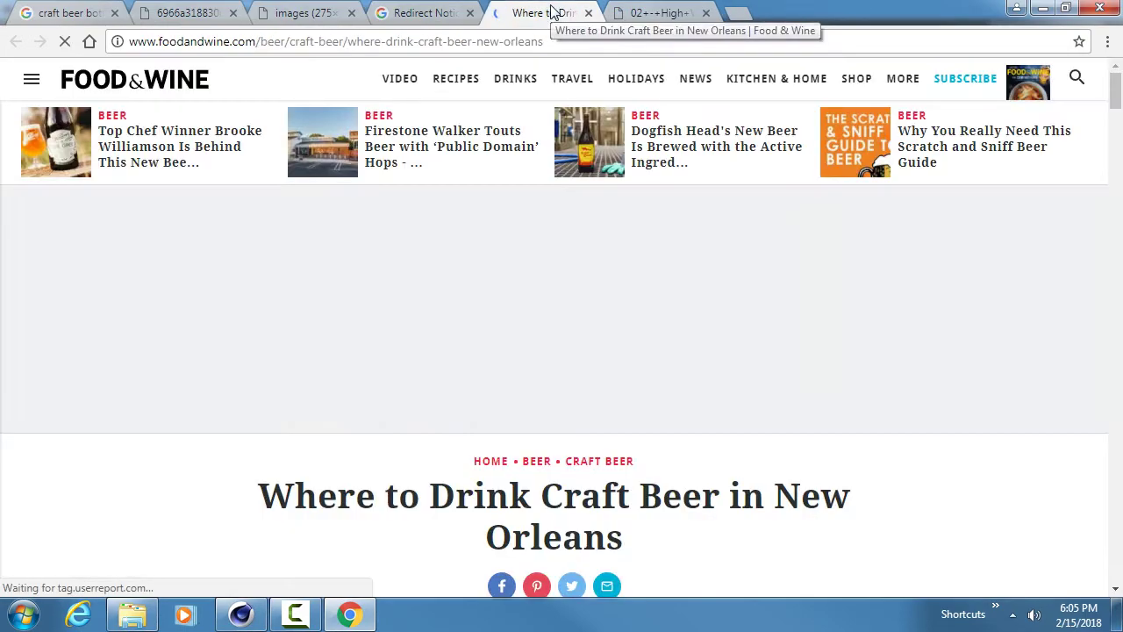
scroll(456, 315, down, 3)
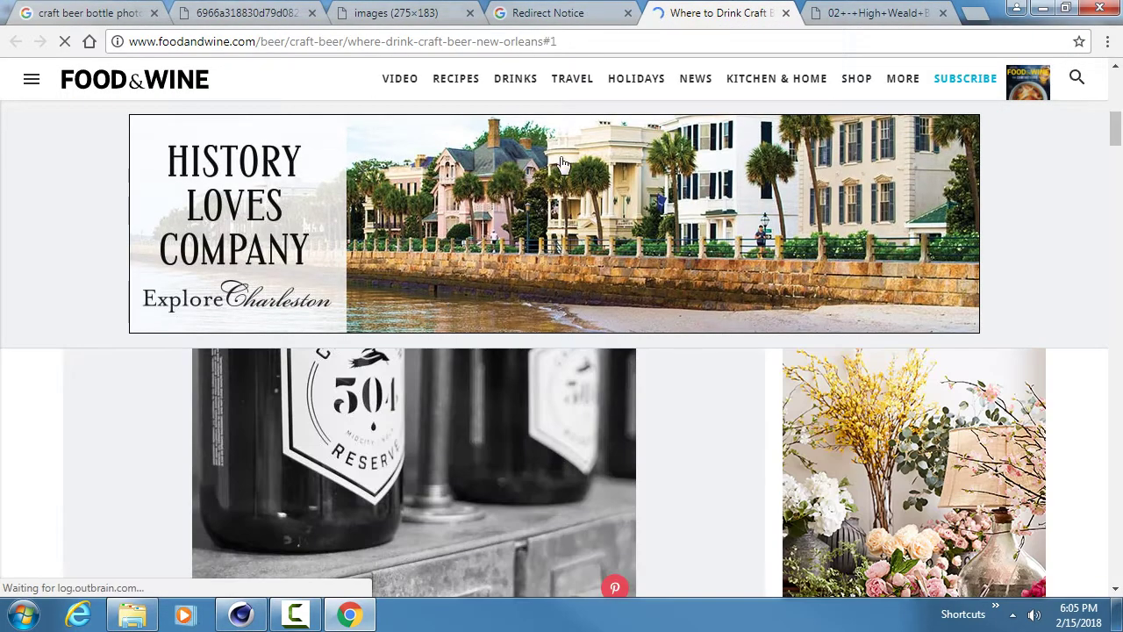
right_click(382, 417)
click(421, 428)
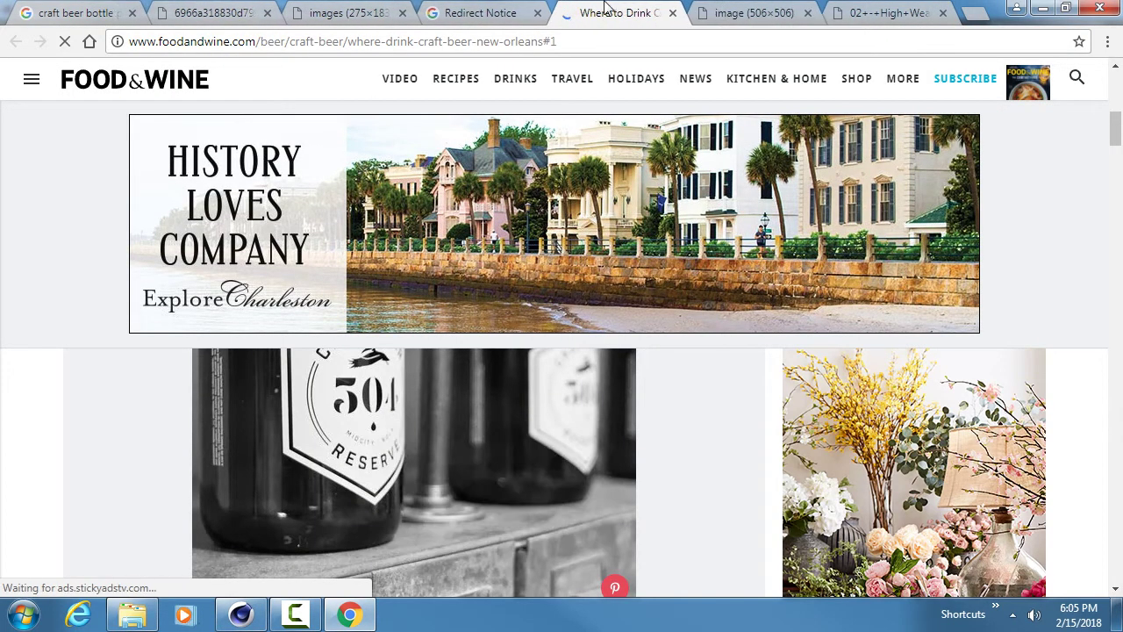
click(672, 12)
- Reopen the Food & Wine article, close it along with its redirect notice, and bring up the Crux bottles image
click(478, 13)
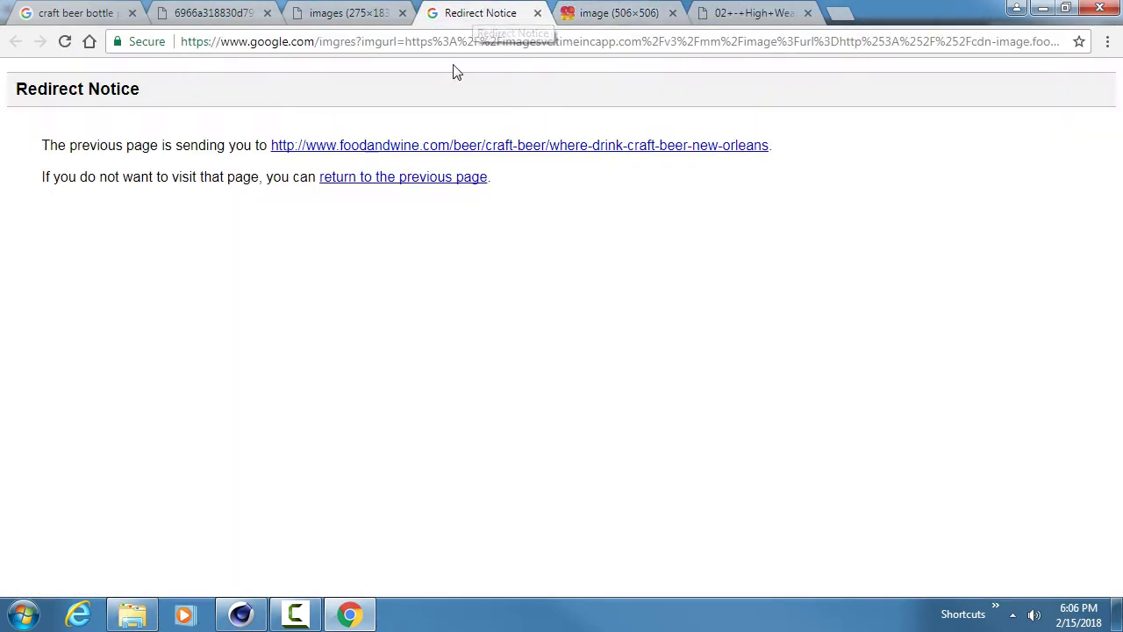
middle_click(436, 150)
click(607, 19)
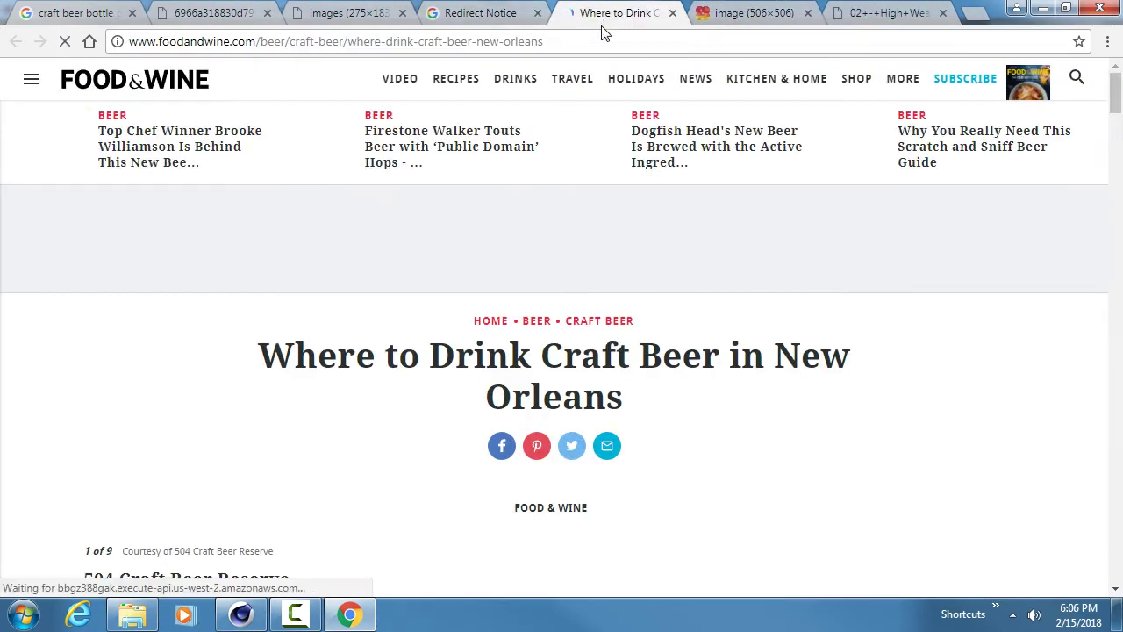
click(672, 12)
click(346, 18)
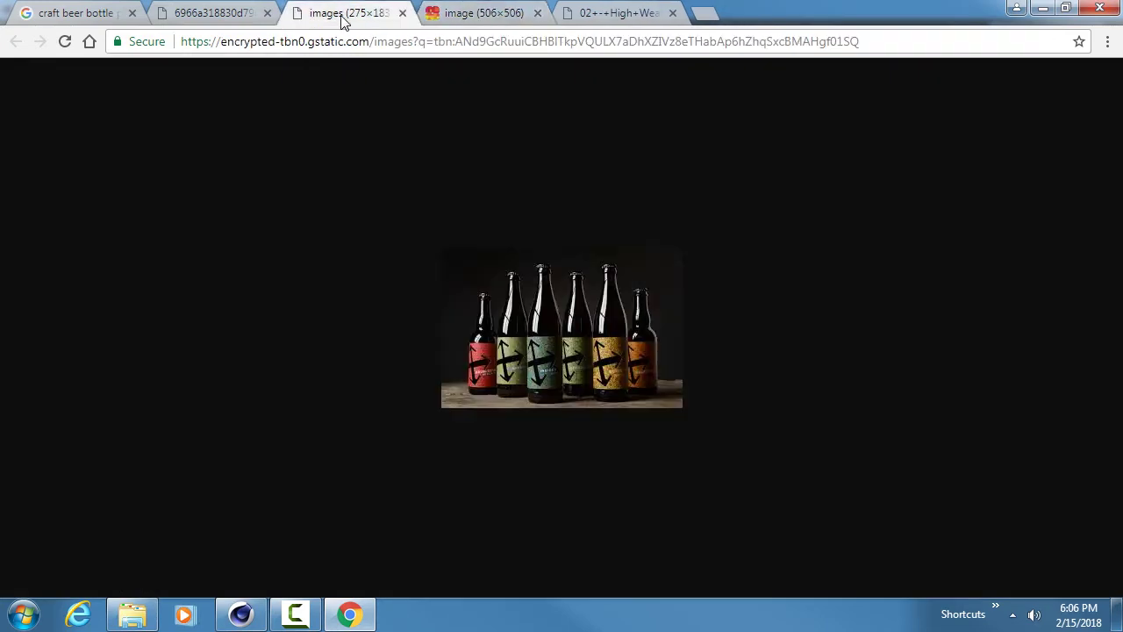
- Bring up the tab with the Fifty Niner bottle photo
click(268, 13)
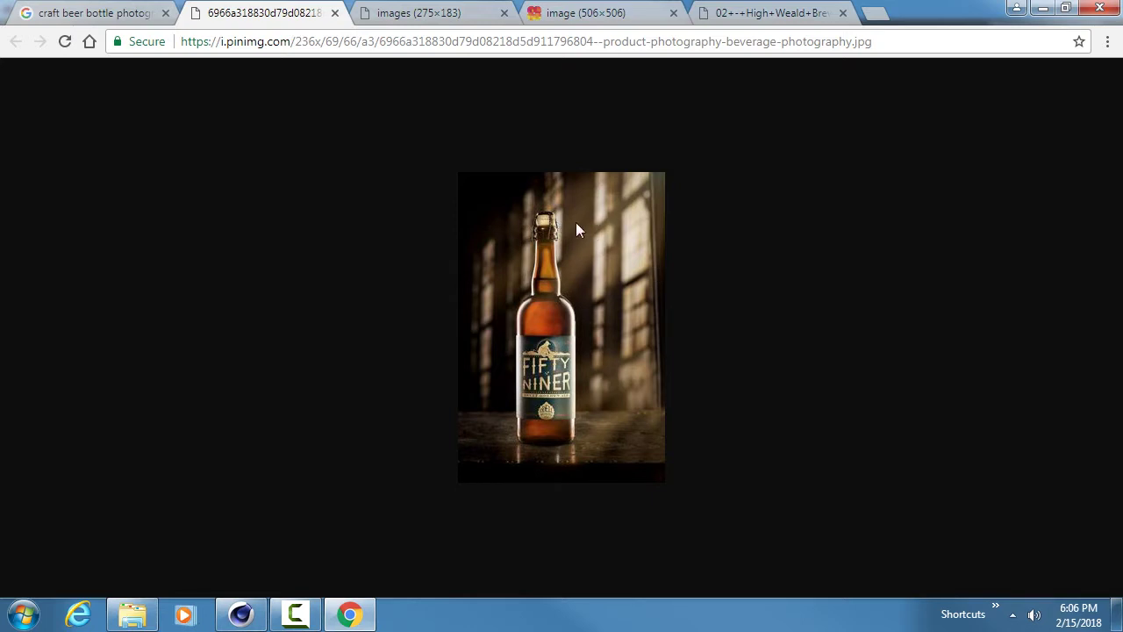
right_click(550, 292)
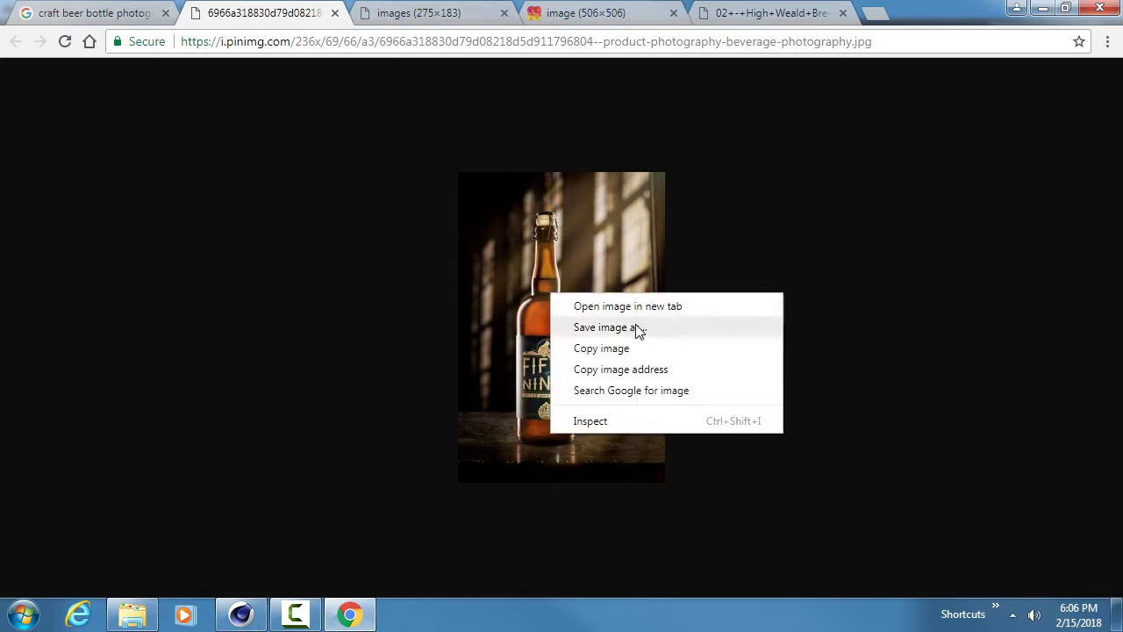
click(175, 465)
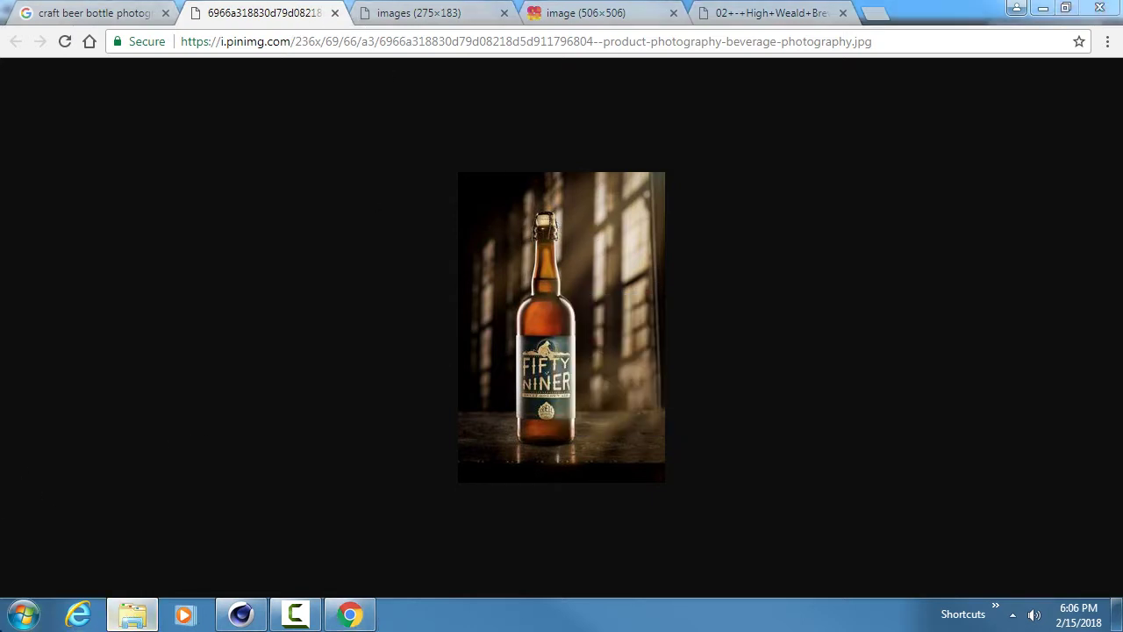
- Create a folder named Assignment_3 inside the W18 course folder on Local Disk (P:) in Windows Explorer
right_click(35, 600)
right_click(132, 614)
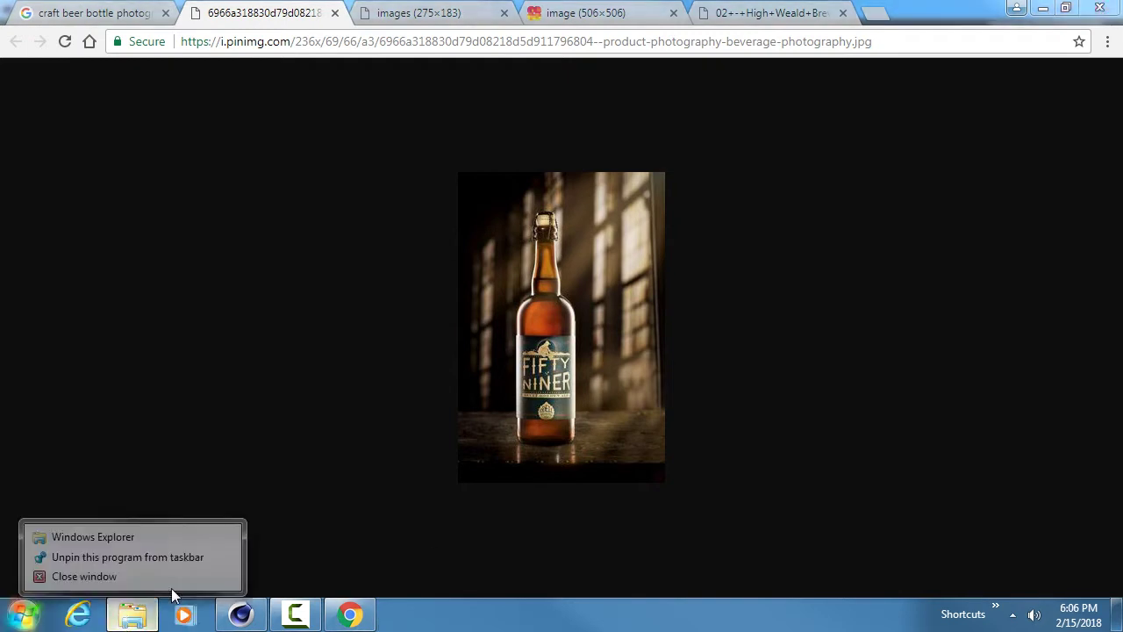
click(155, 556)
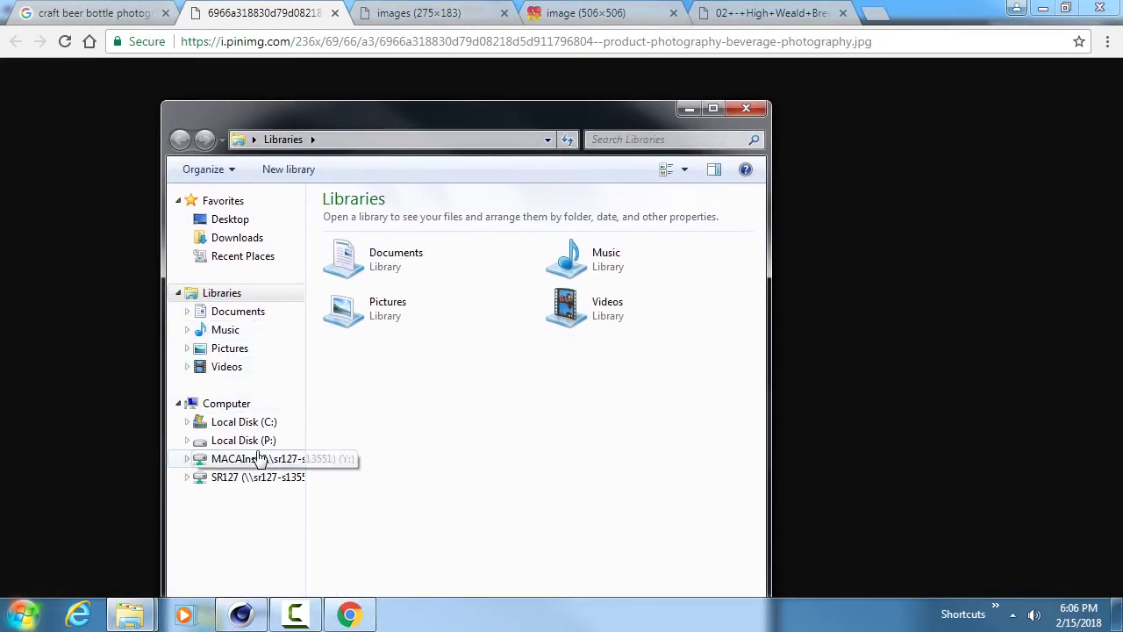
click(237, 440)
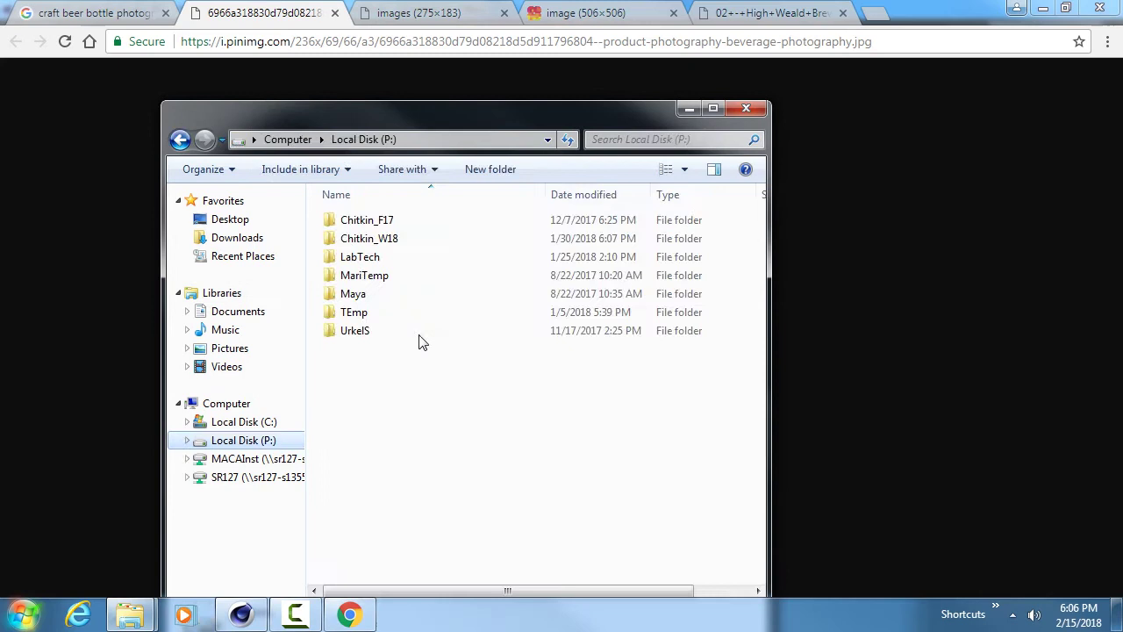
double_click(423, 247)
click(487, 170)
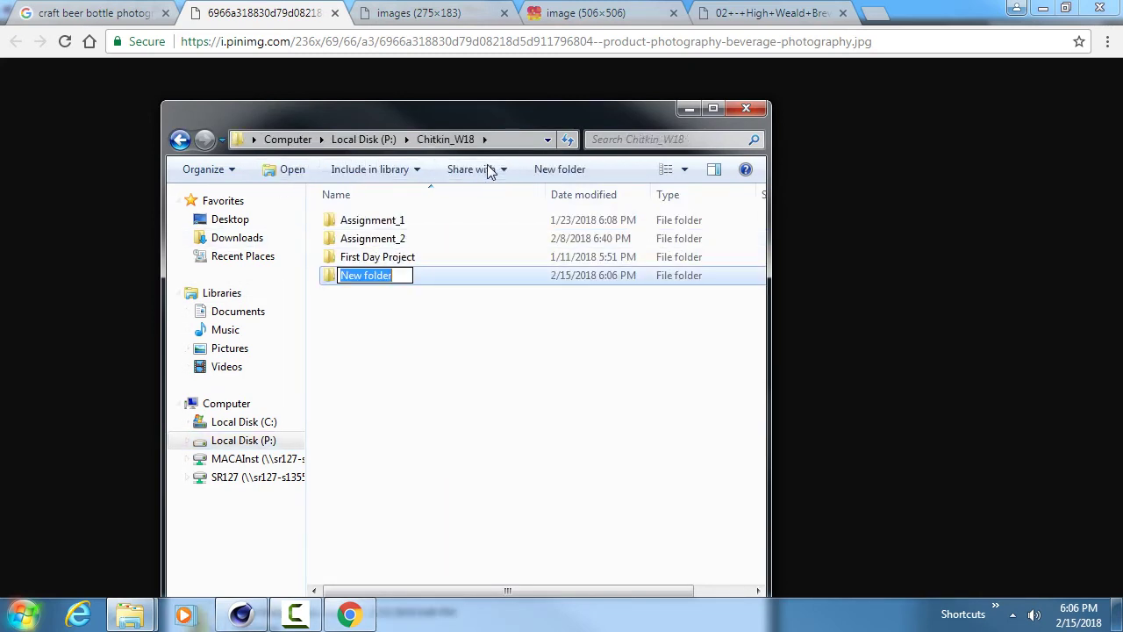
text(Assignment)
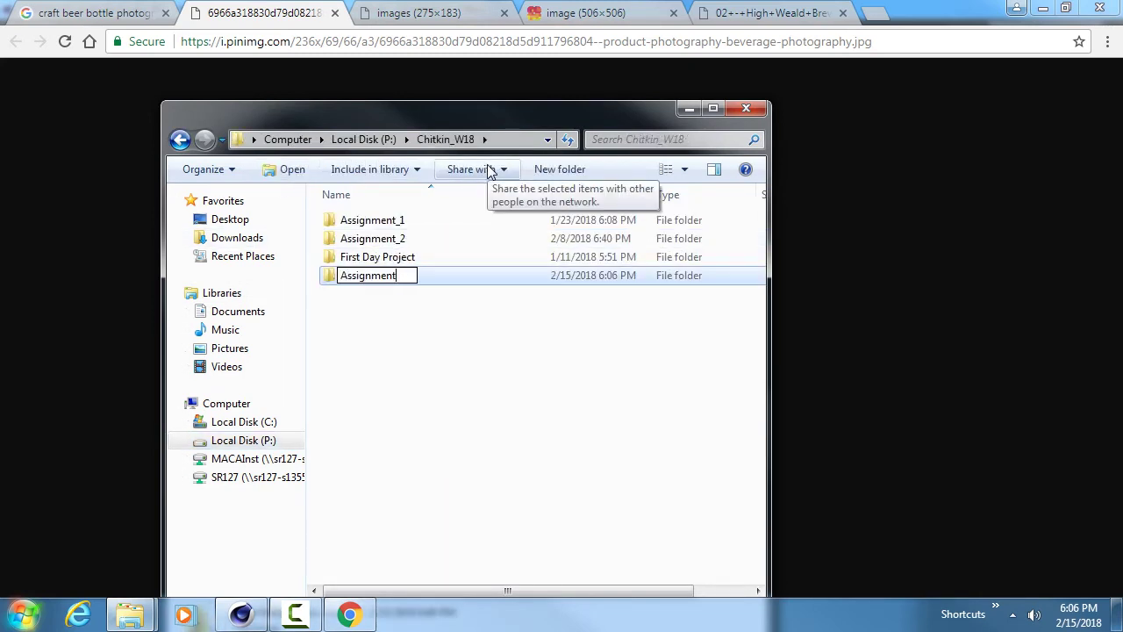
text(_3)
key(Return)
- Create a folder named "ref" inside Assignment_3 and open it
double_click(397, 258)
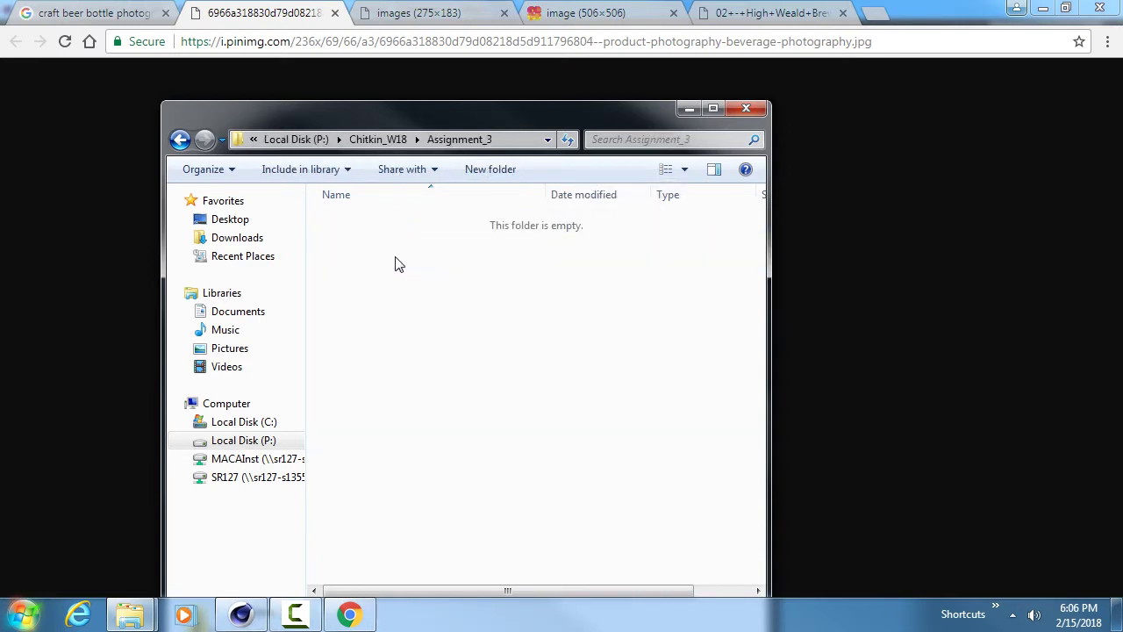
click(491, 171)
text(re)
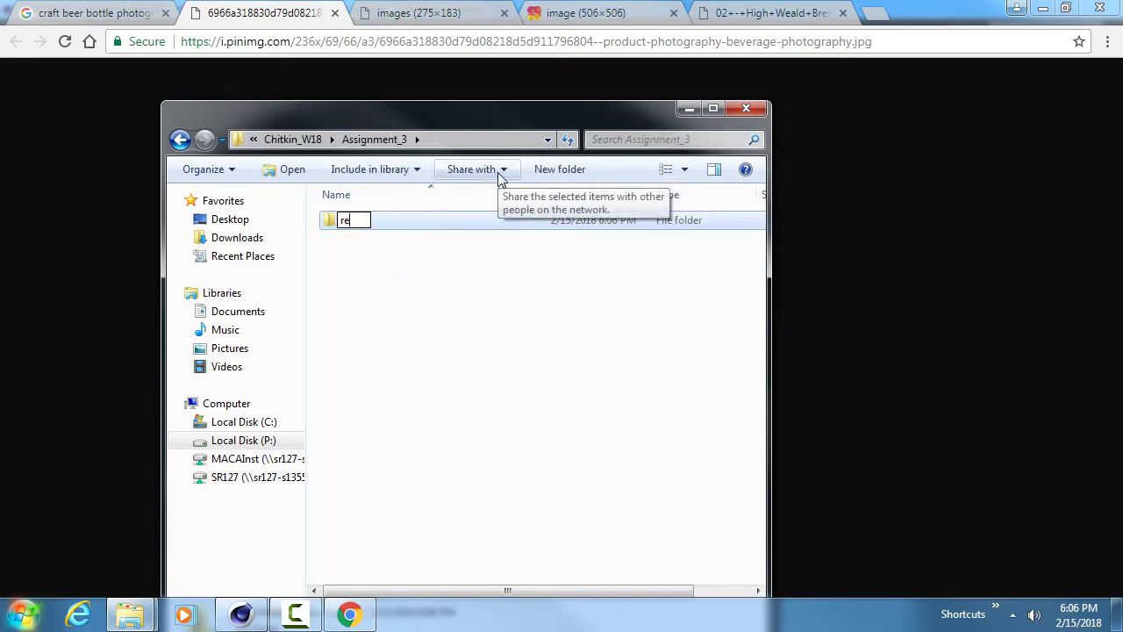
text(f)
key(Return)
double_click(394, 226)
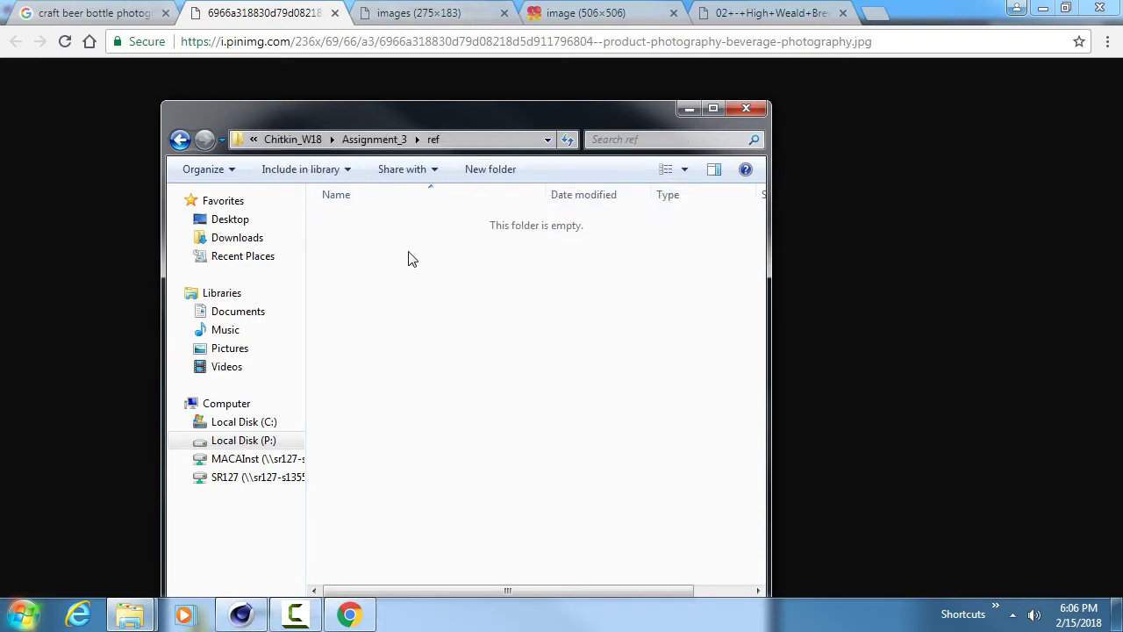
- Return to the Fifty Niner photo in the browser, start saving it, and choose the Assignment_3 ref folder on drive P: as destination
click(293, 16)
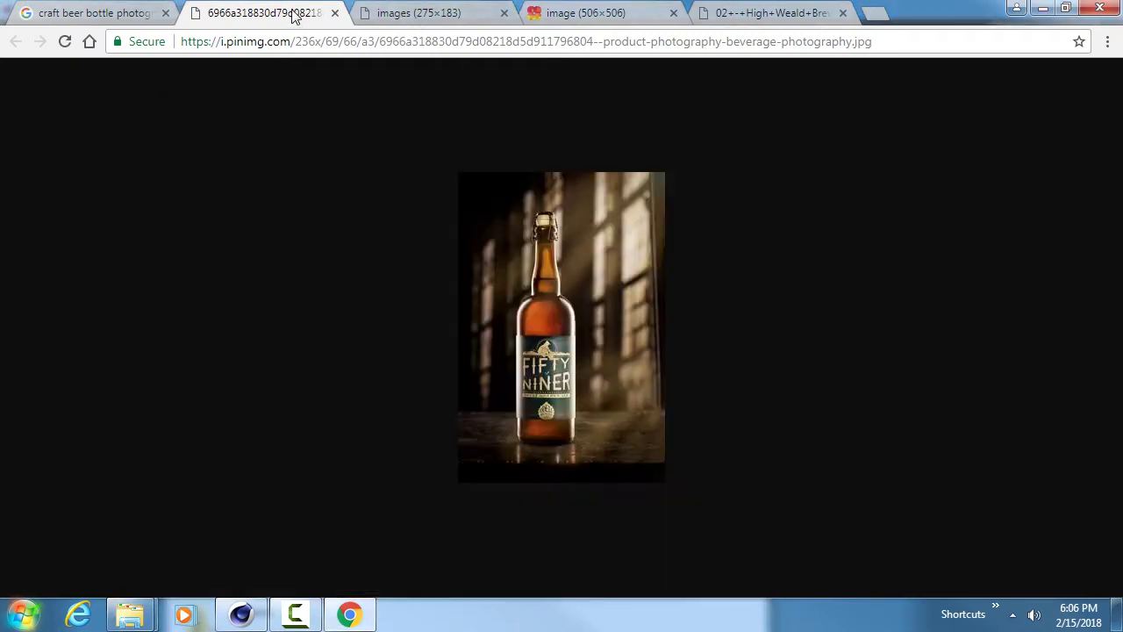
right_click(523, 286)
click(582, 314)
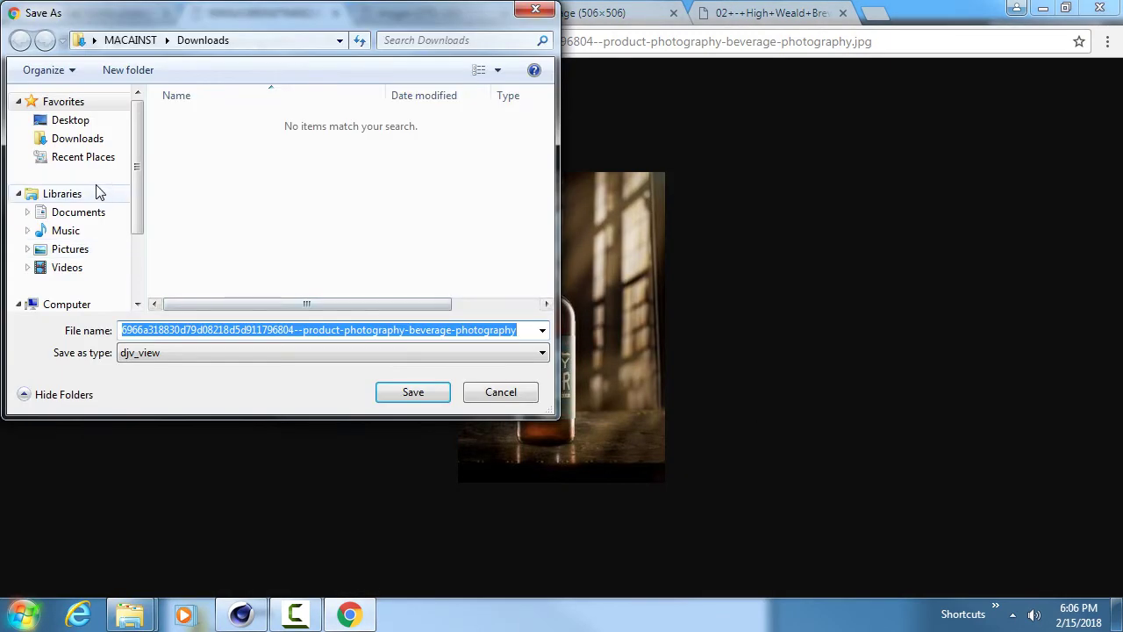
drag(141, 170, 141, 218)
click(112, 260)
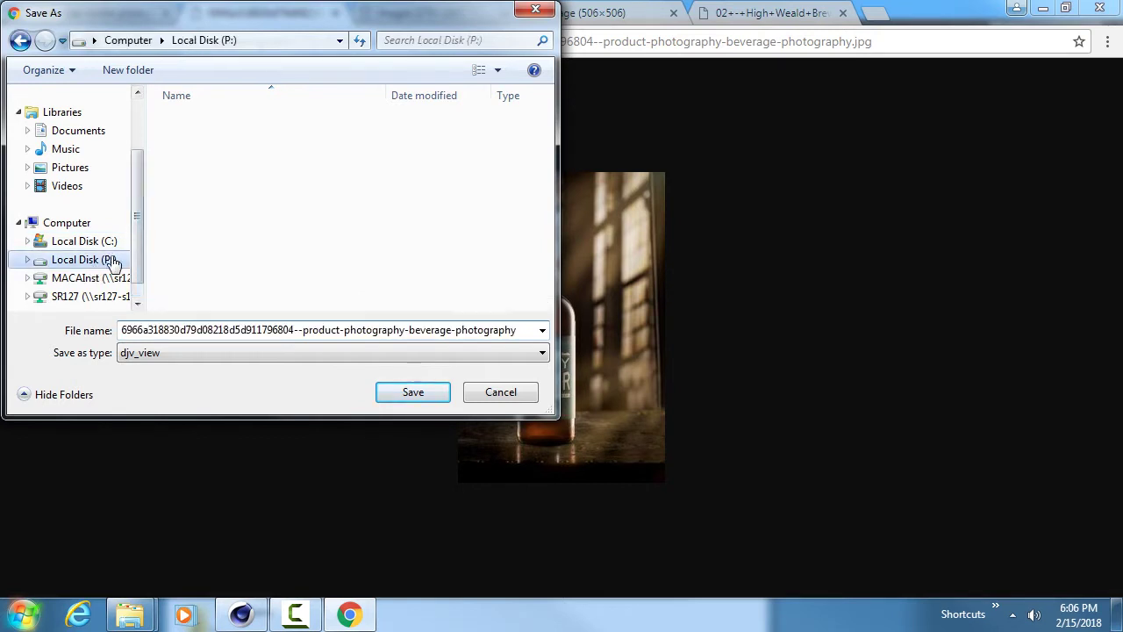
double_click(230, 137)
click(237, 141)
click(239, 160)
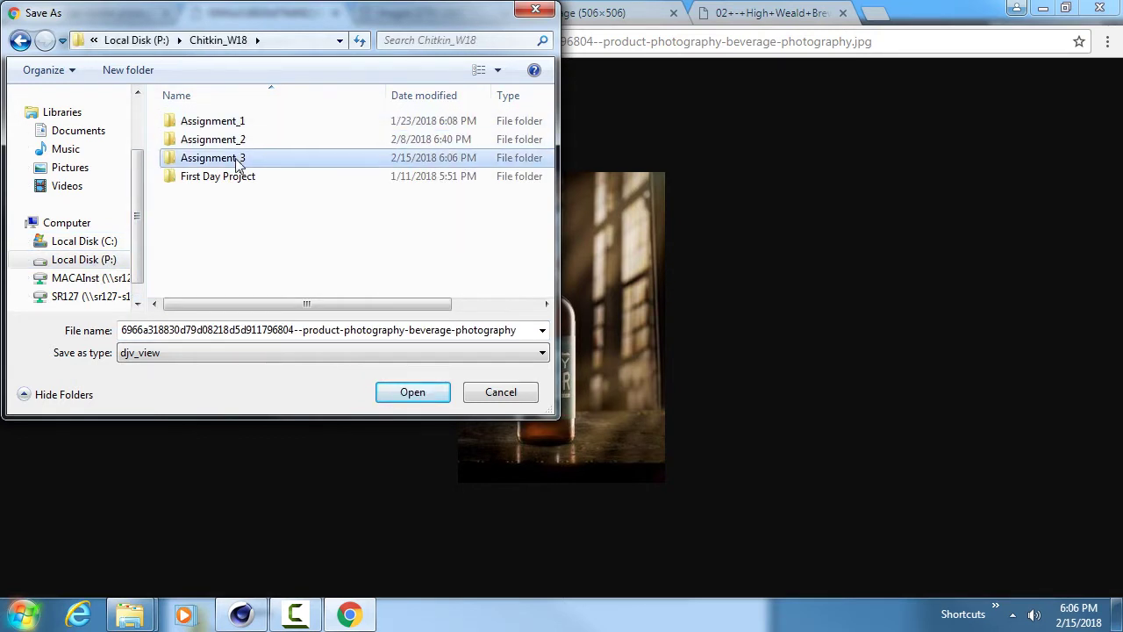
double_click(238, 158)
double_click(243, 126)
- Name the Fifty Niner image "photo 1" and save it
click(413, 391)
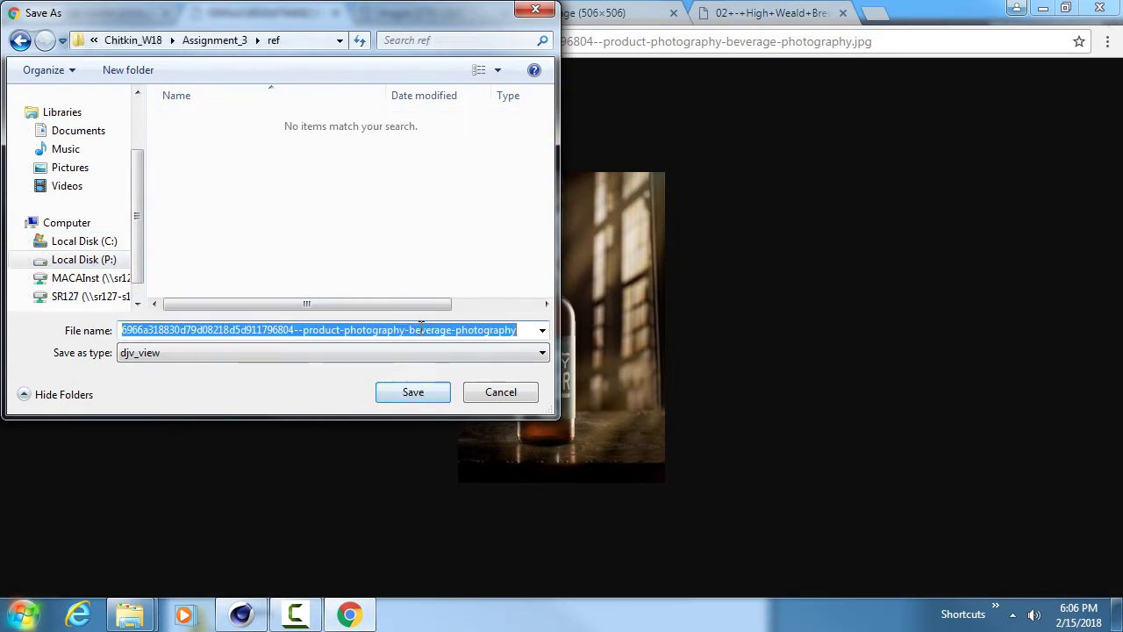
text(photo 1)
key(Return)
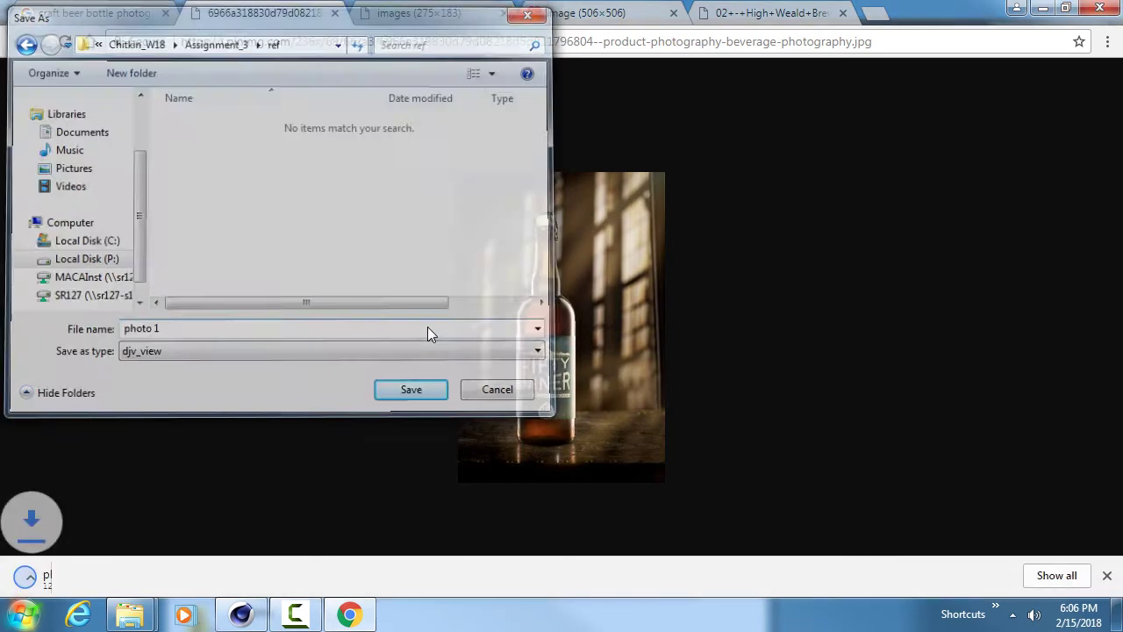
- Save the photo of the six Crux bottles as "photo 2" in the ref folder
click(418, 13)
right_click(530, 289)
click(615, 323)
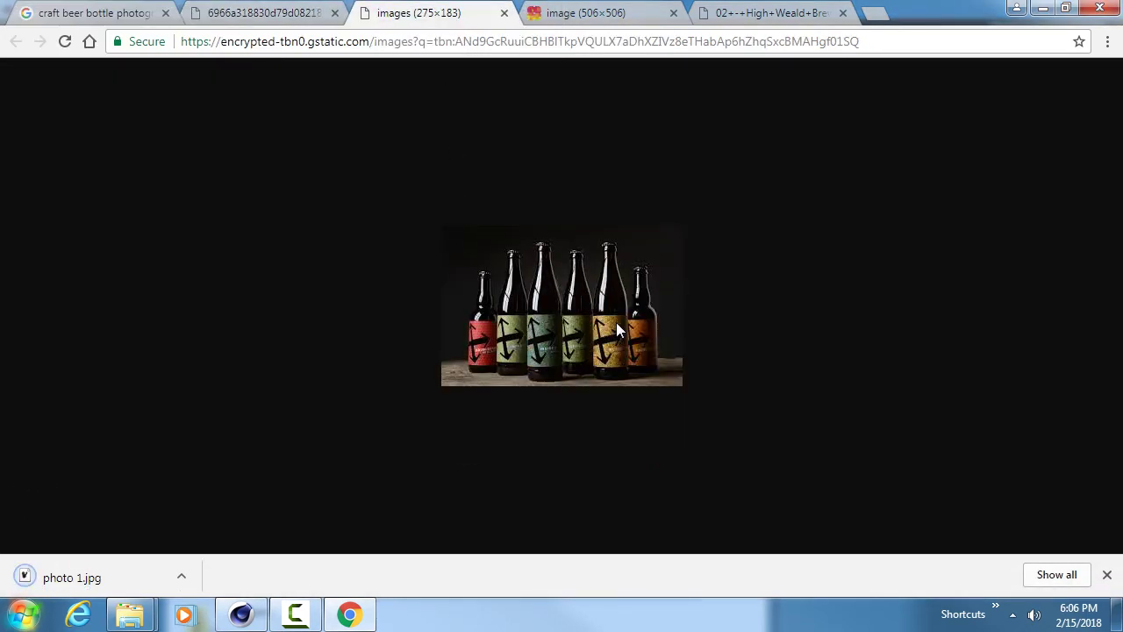
text(photo 2)
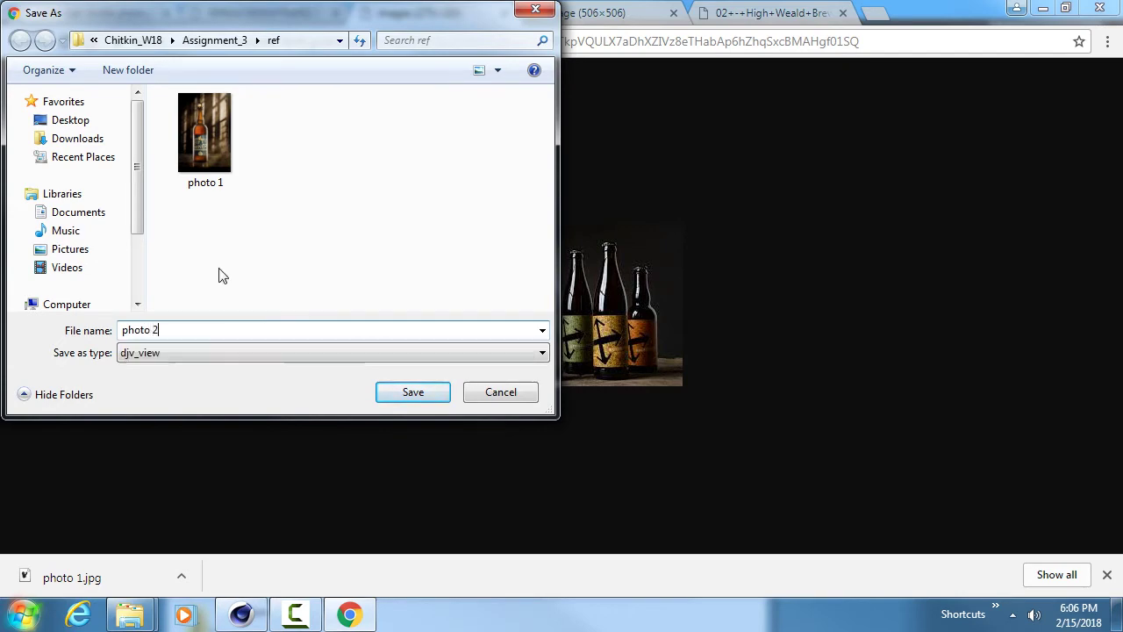
key(Return)
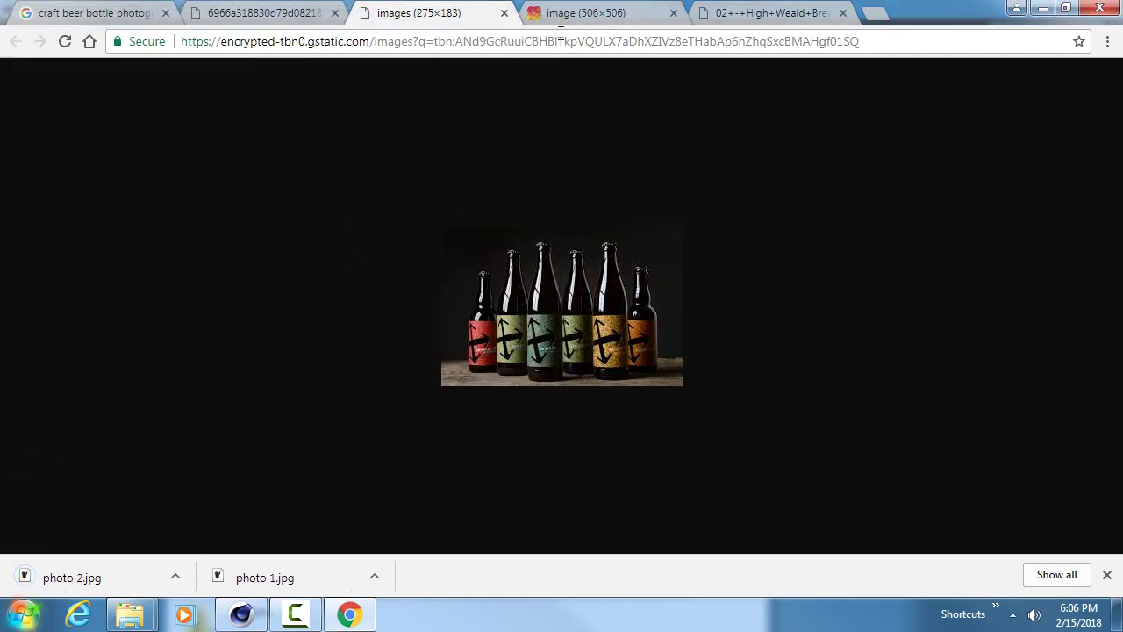
- Save the 504 Craft Beer Reserve bottle photo as "photo 3" in the ref folder
click(586, 13)
right_click(499, 203)
click(556, 236)
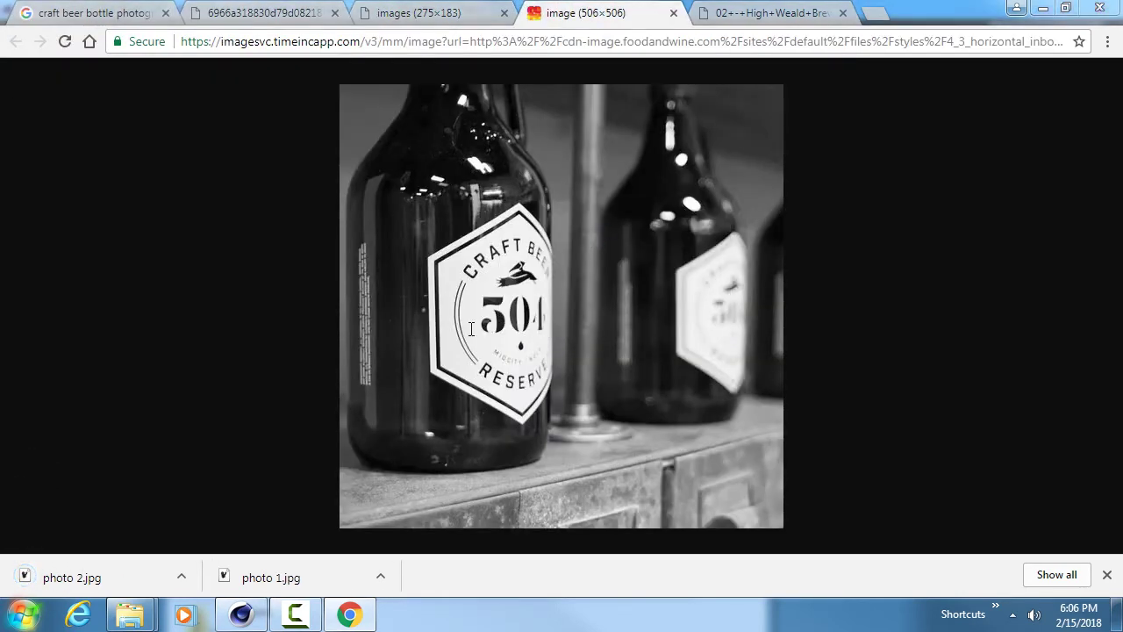
text(photo)
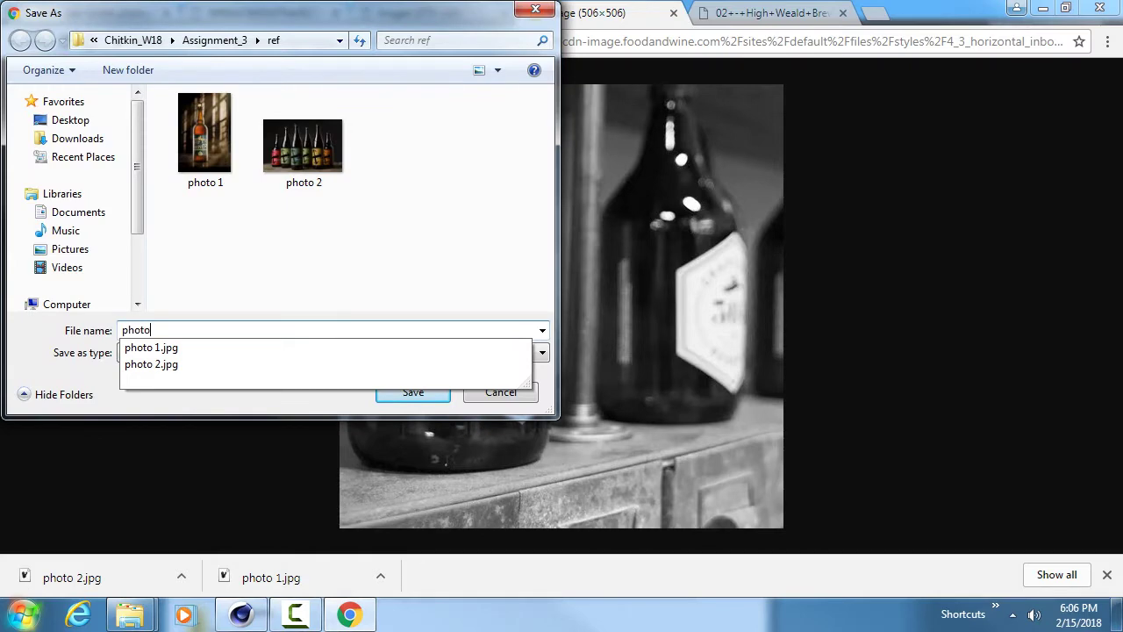
text( 3)
key(Return)
- Save the photo of the three High Weald bottles as "photo 4" in the ref folder
click(717, 16)
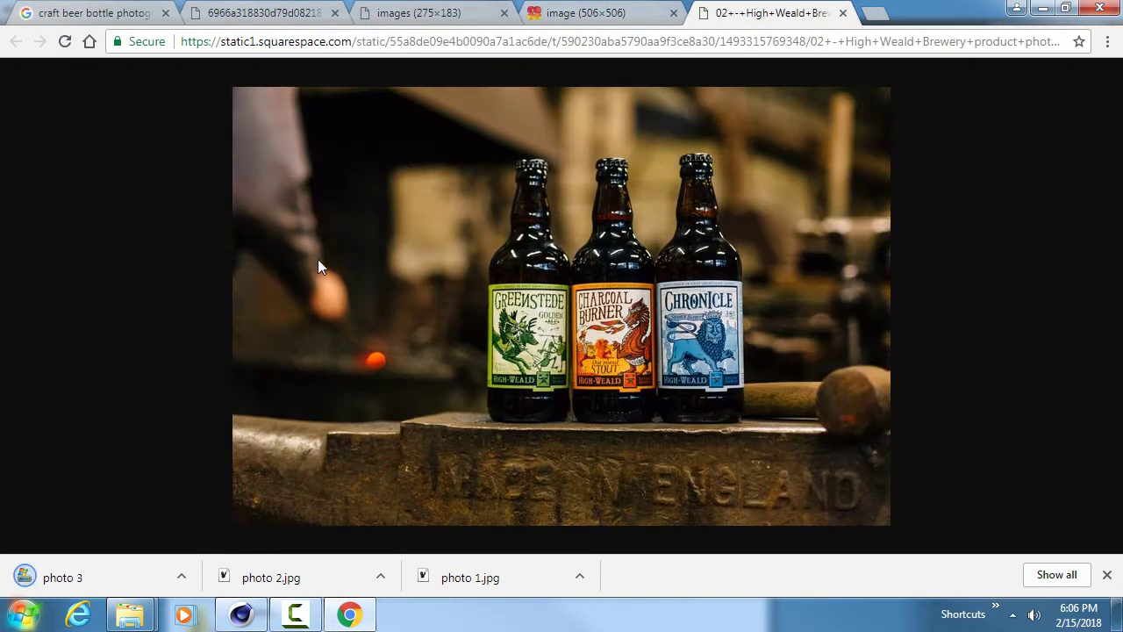
right_click(318, 260)
click(402, 293)
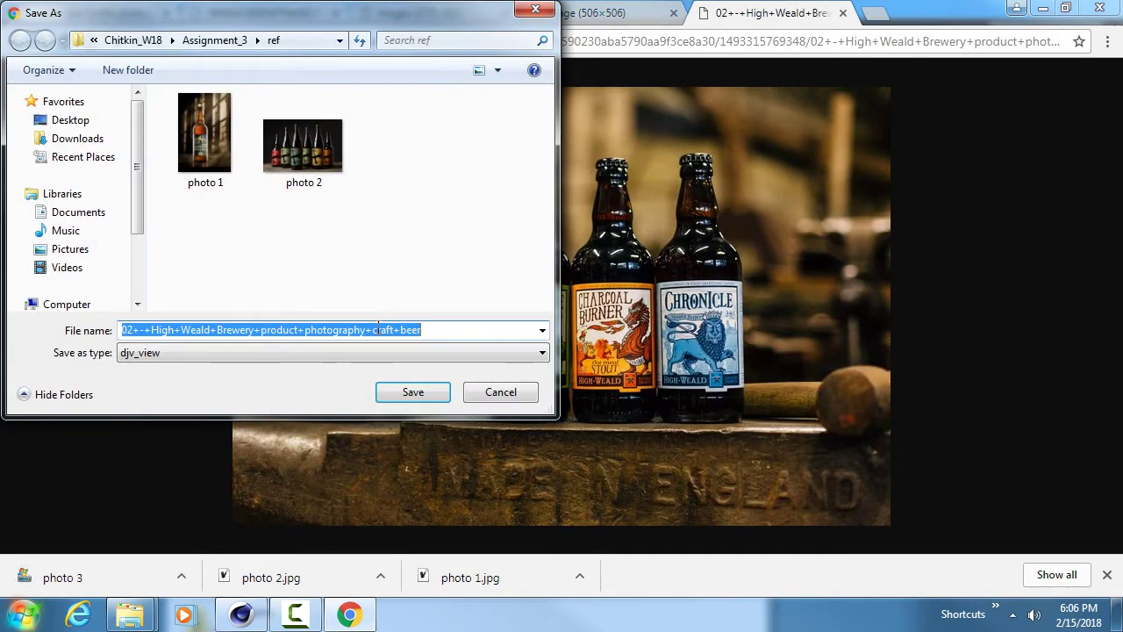
key(BackSpace)
text(photo)
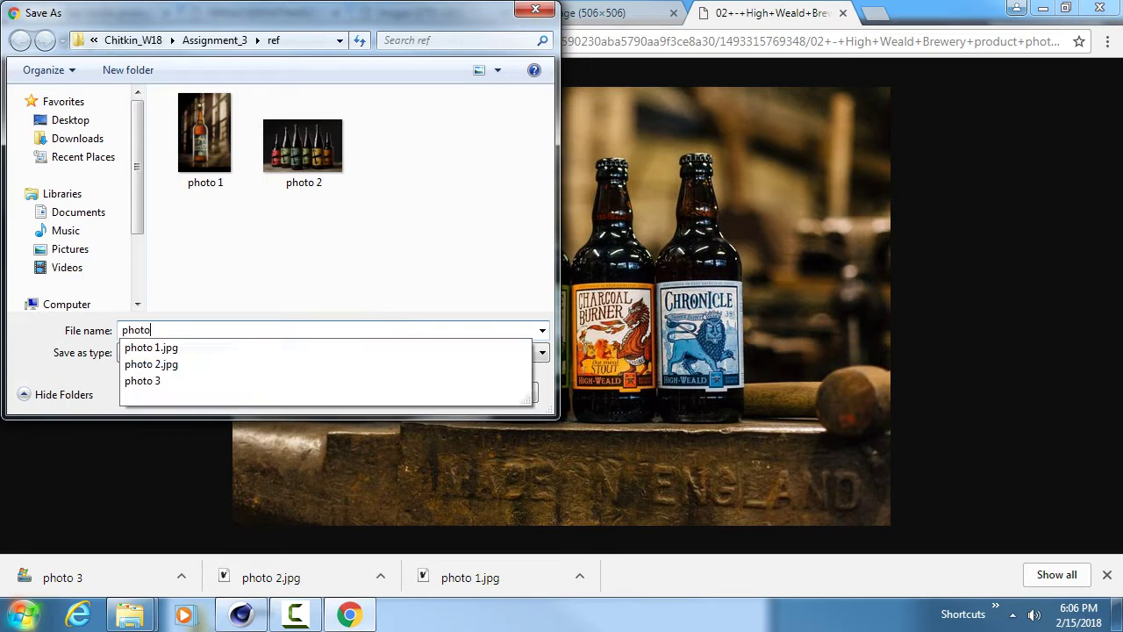
text( 4)
key(Return)
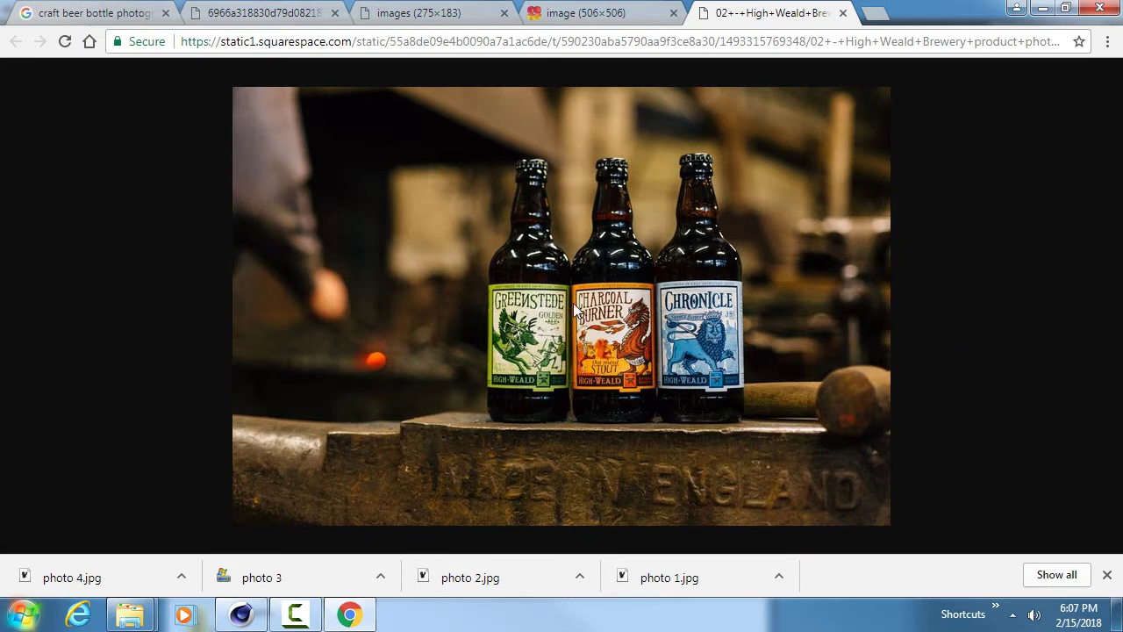
- Review the 504 Craft Beer Reserve, Crux and Fifty Niner photos one after another in their tabs
click(610, 8)
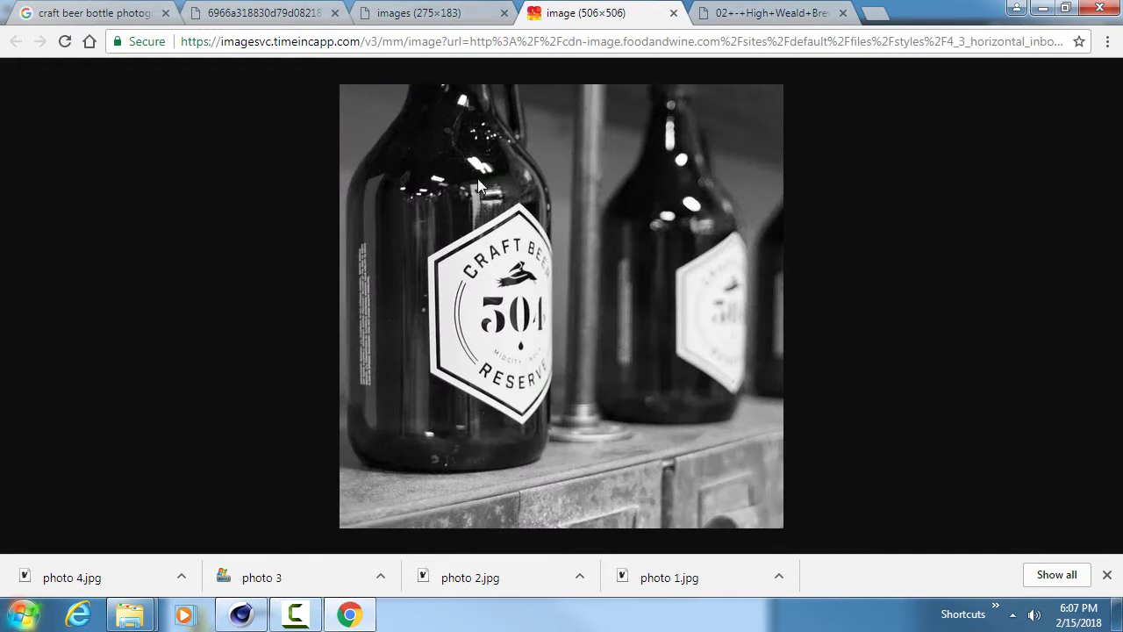
click(469, 10)
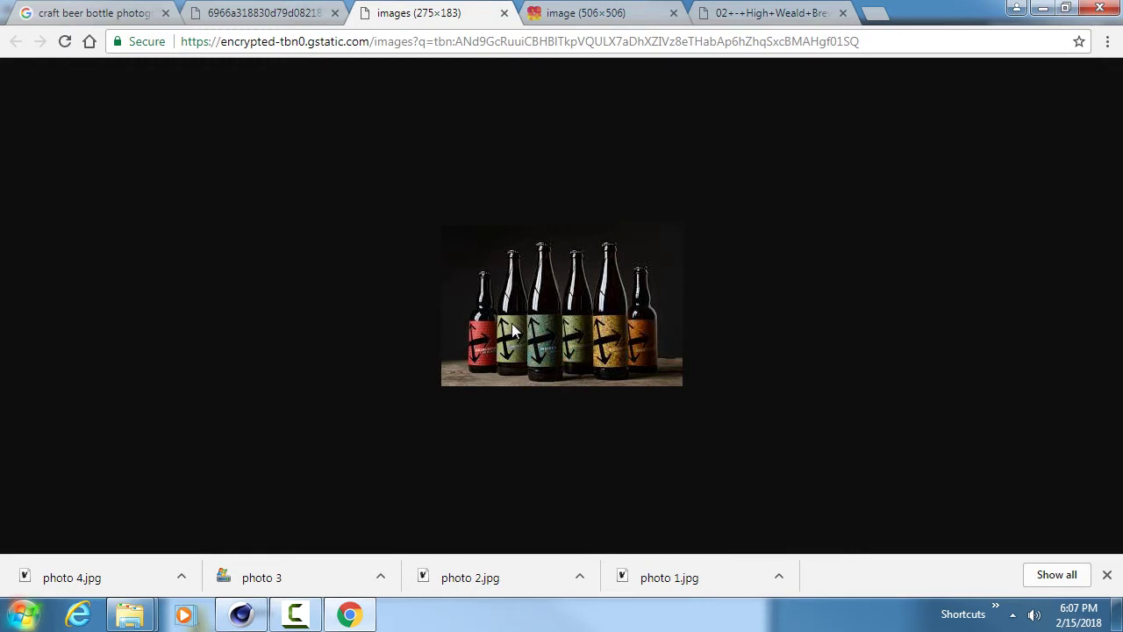
click(306, 17)
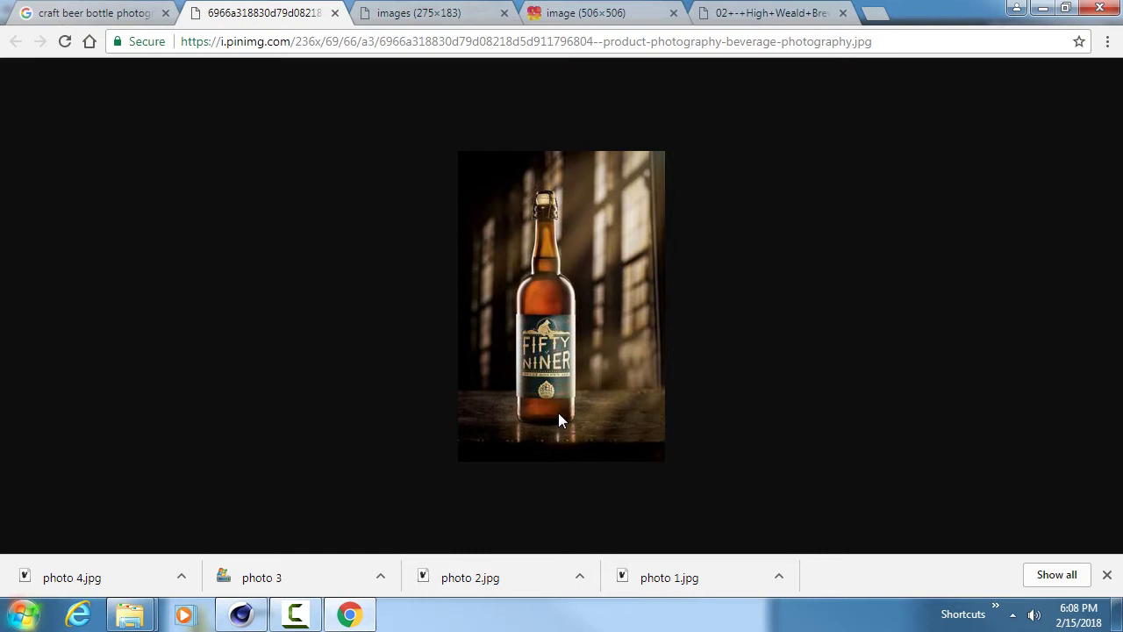
- Search Google Images for "beer bottle line drawing" and open the preview of the drawing with chips bowl, bottle and mug
click(131, 13)
scroll(321, 222, down, 10)
scroll(321, 222, up, 15)
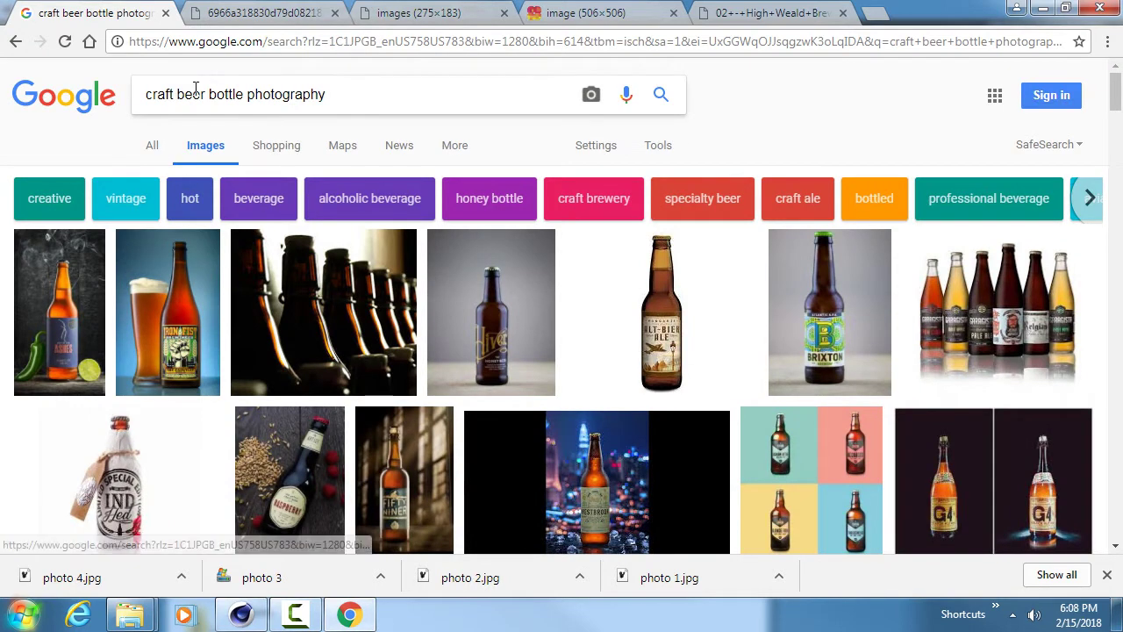
drag(329, 94, 150, 85)
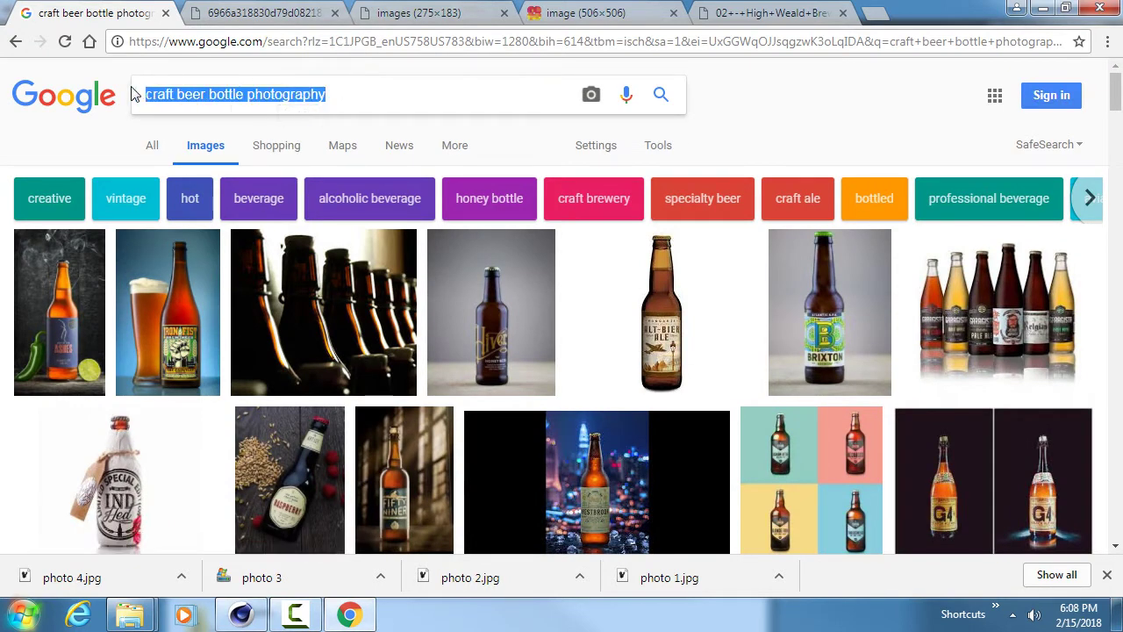
text(beer bottle l)
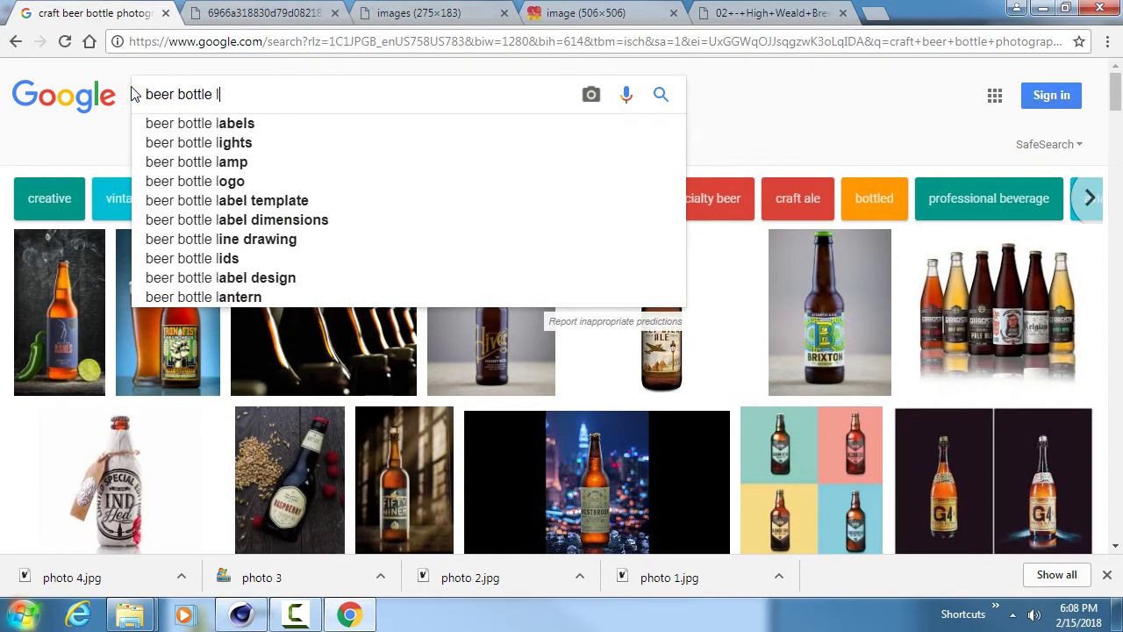
text(ine)
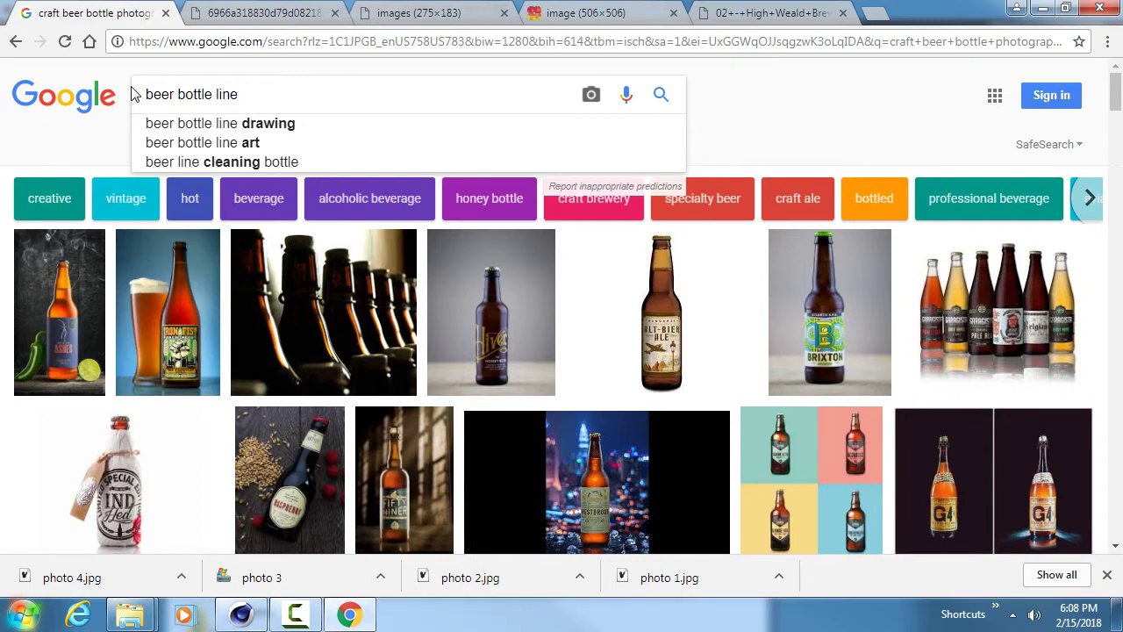
key(Down)
key(Return)
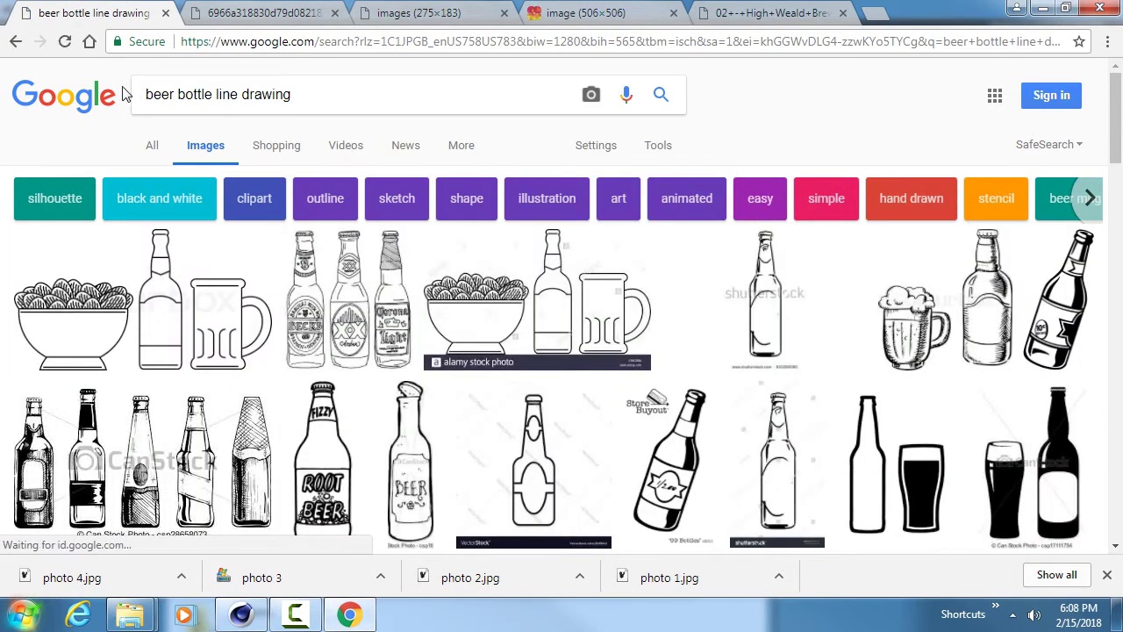
click(203, 302)
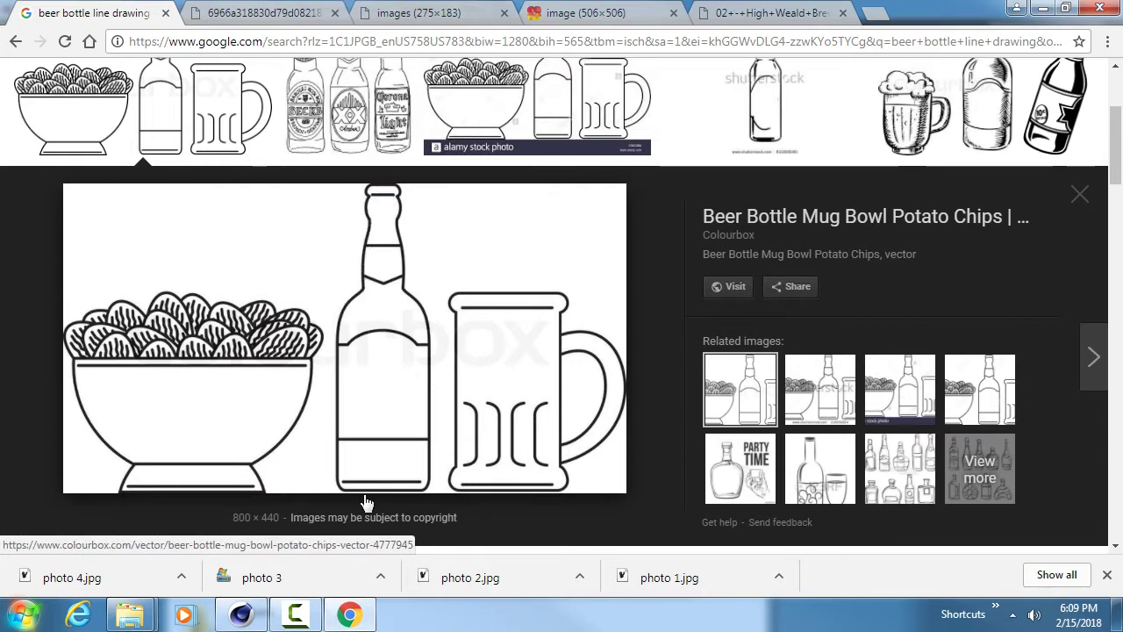
- Examine the beer bottle line drawing results for a clean front-on outline suitable as a modelling reference
scroll(332, 361, up, 2)
scroll(331, 361, down, 1)
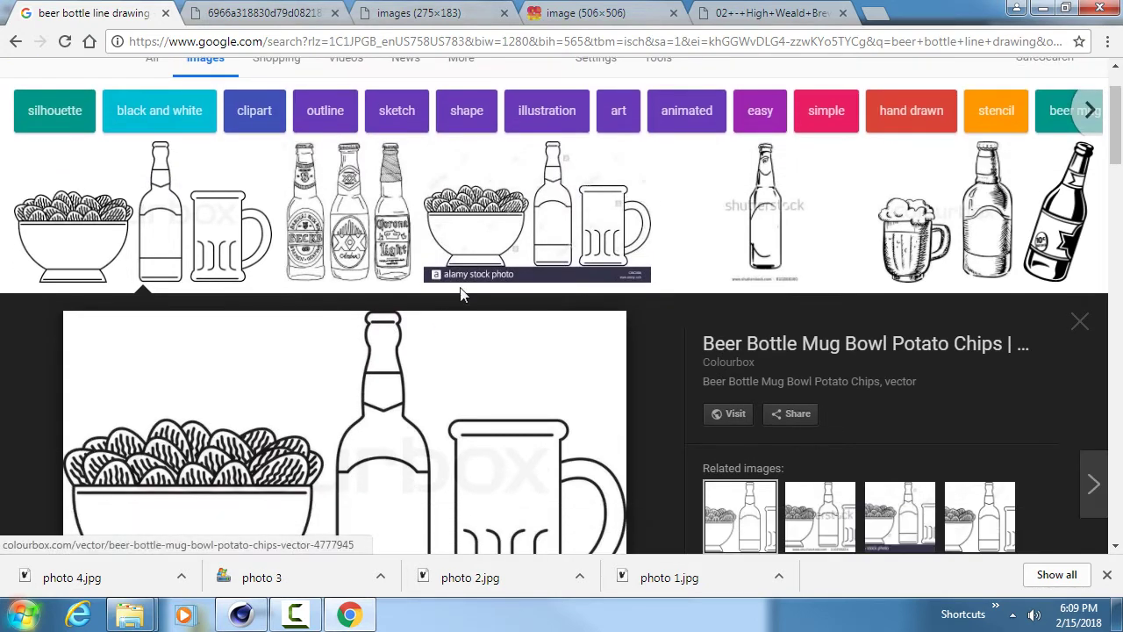
scroll(201, 238, down, 1)
scroll(201, 239, down, 5)
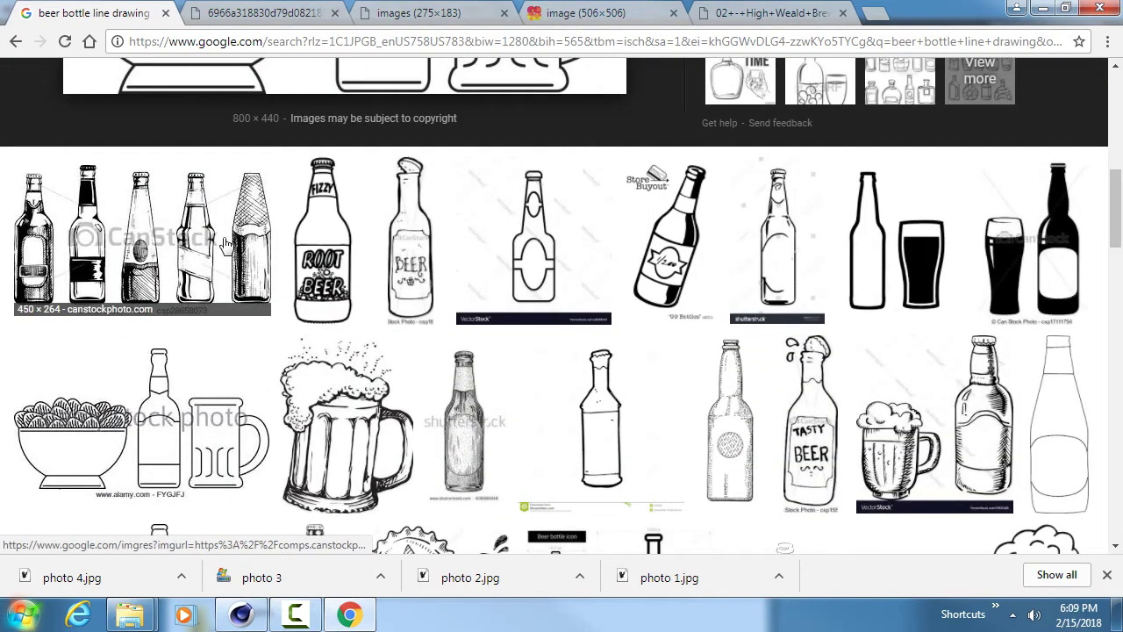
scroll(526, 257, down, 10)
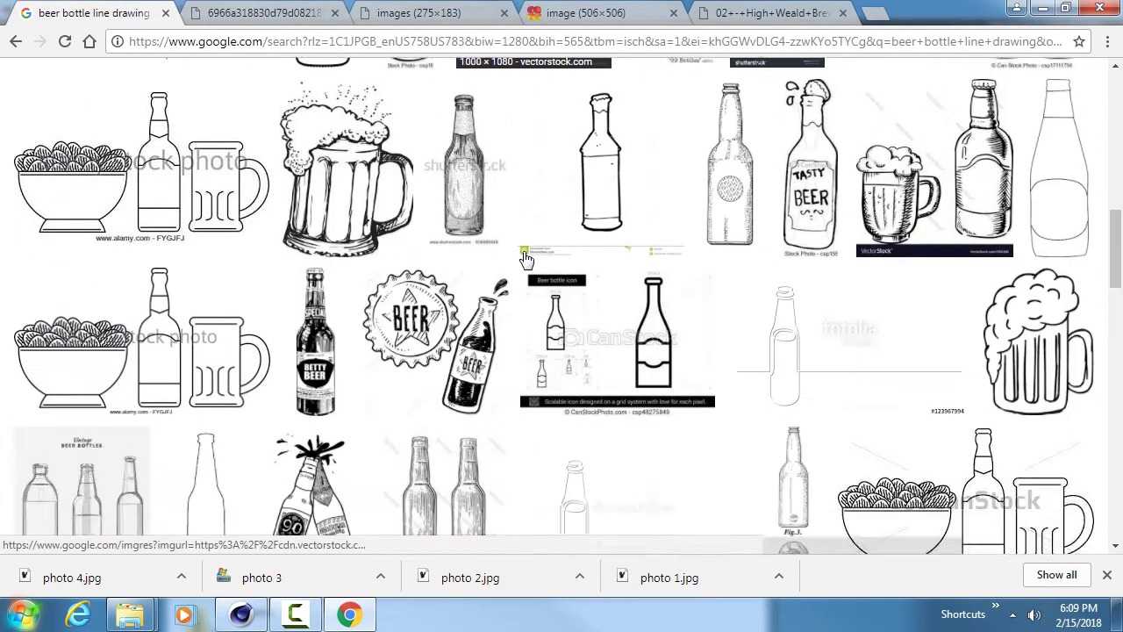
scroll(526, 257, down, 3)
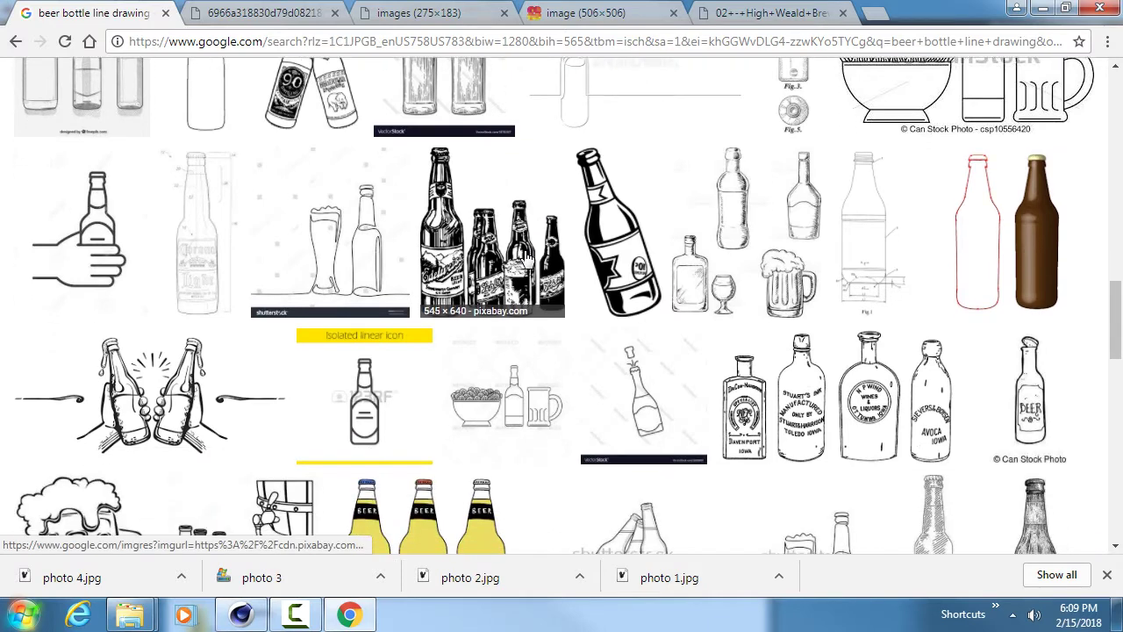
scroll(526, 257, down, 5)
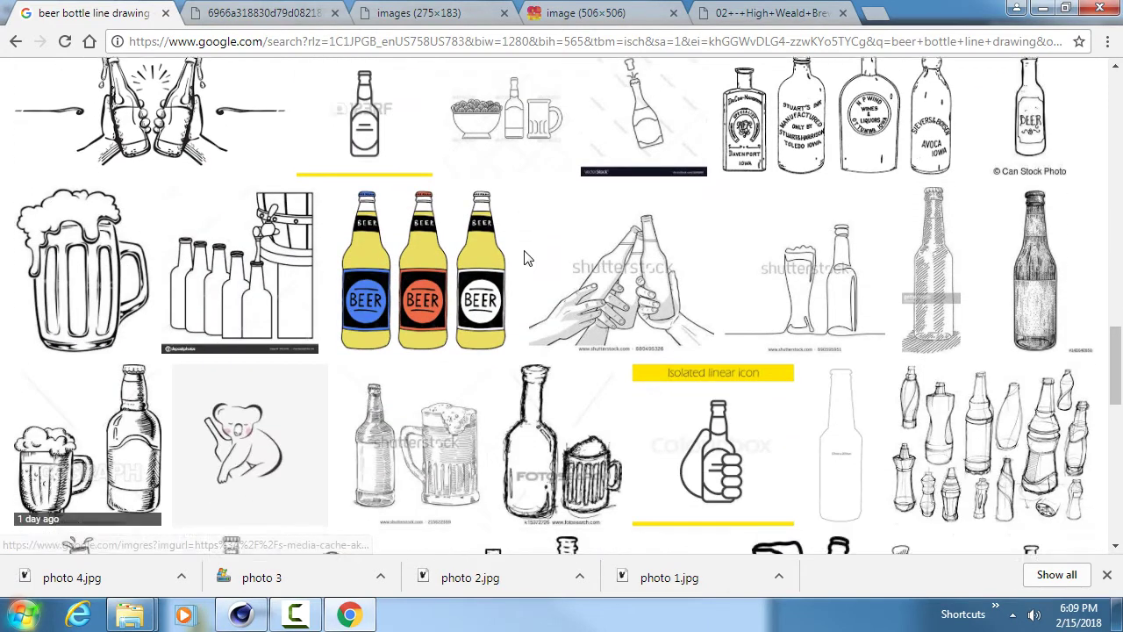
scroll(527, 257, down, 2)
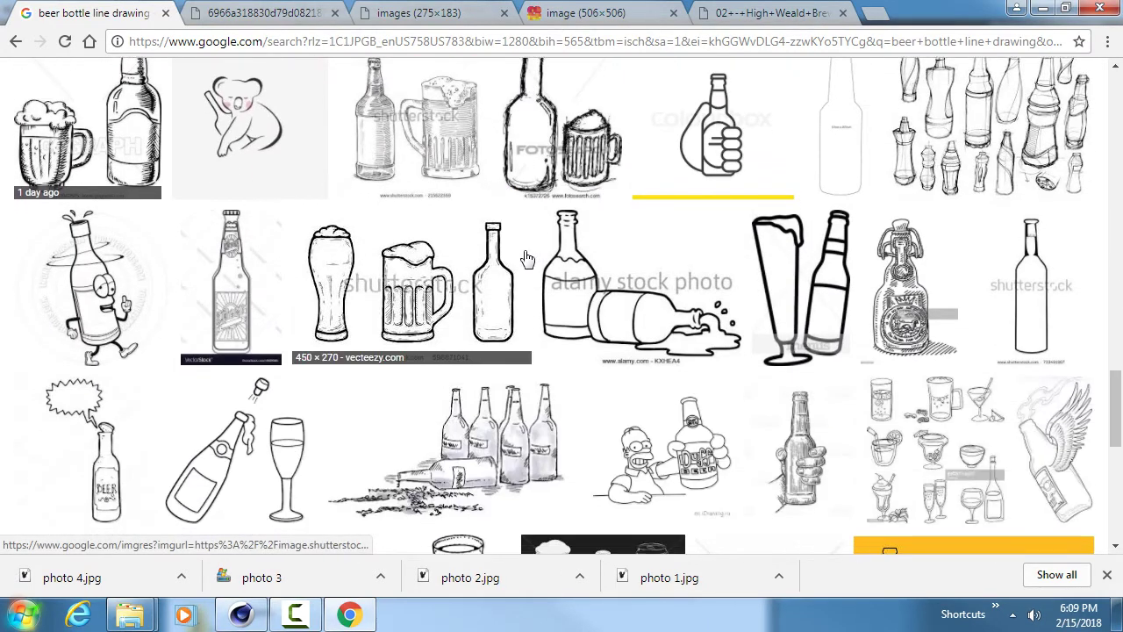
scroll(527, 257, down, 4)
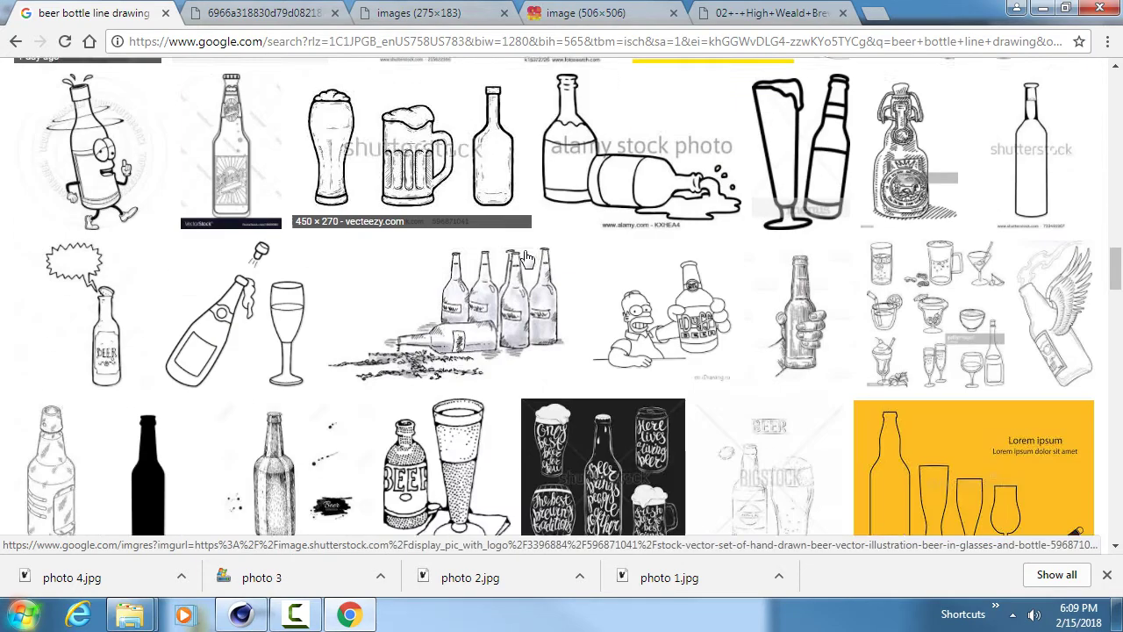
scroll(526, 257, down, 2)
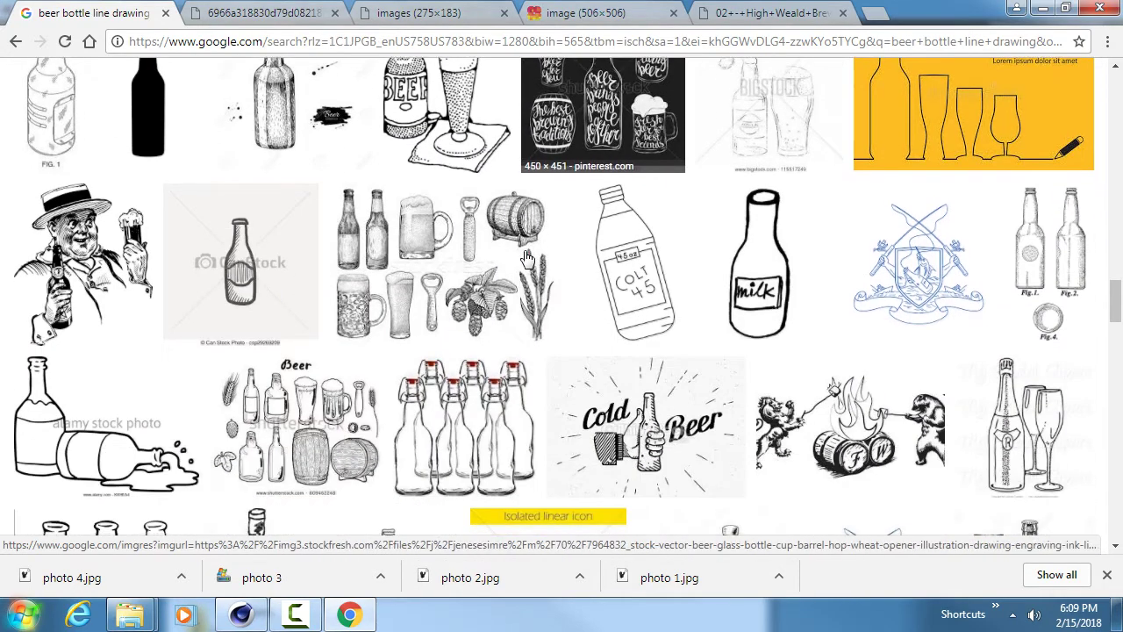
scroll(527, 257, up, 1)
scroll(527, 257, down, 3)
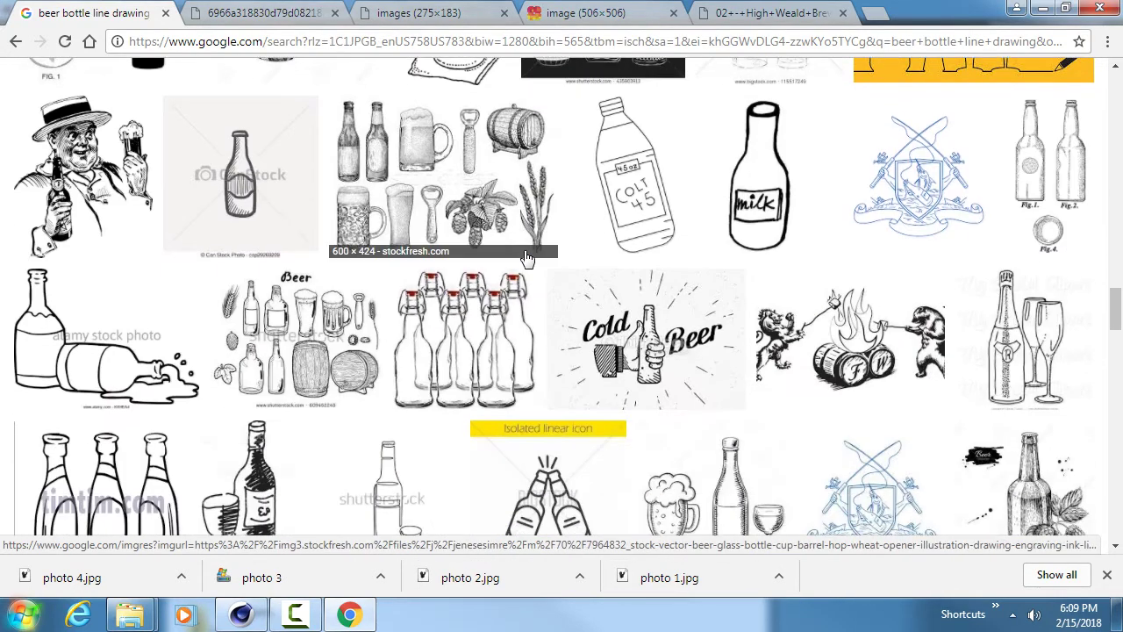
scroll(526, 257, up, 5)
scroll(526, 257, up, 10)
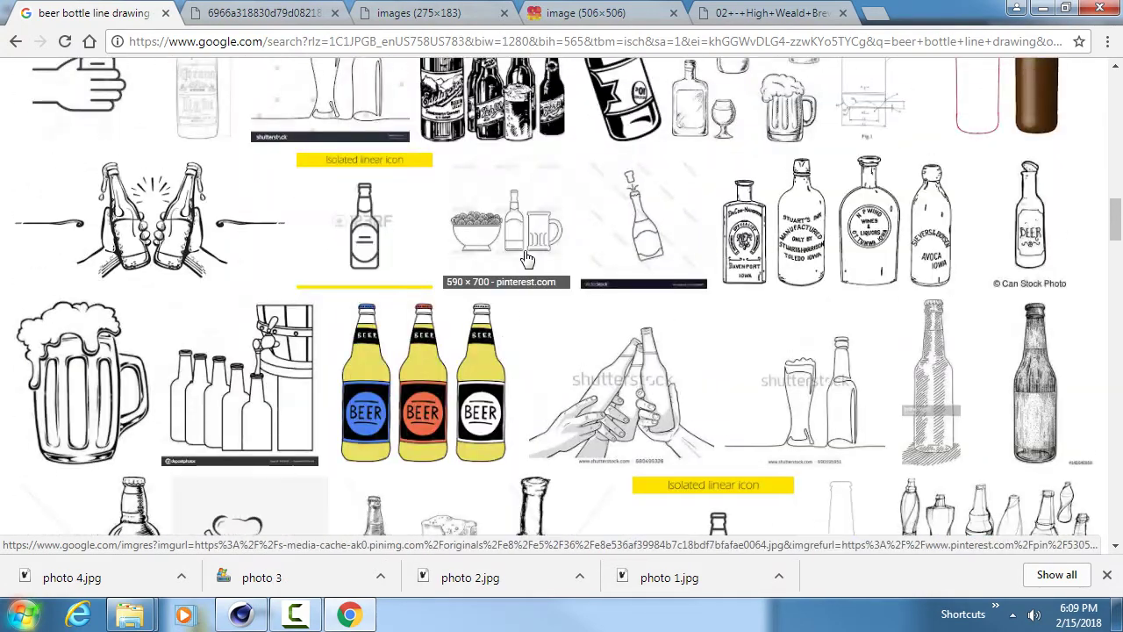
scroll(526, 257, down, 3)
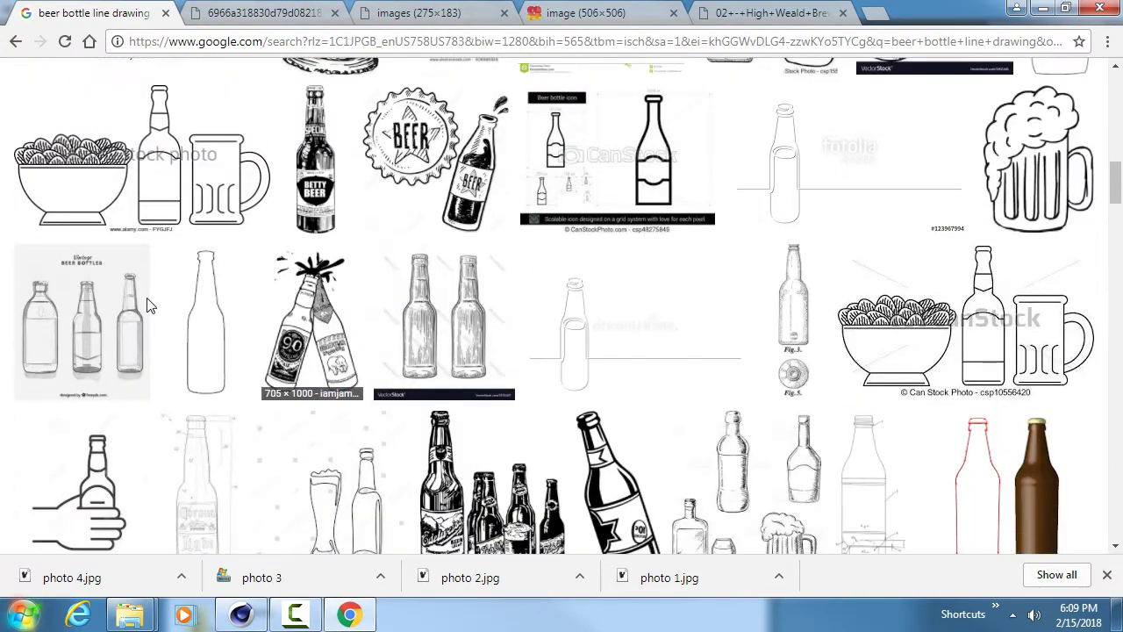
- Open the Freepik "Vintage Beer Bottles" drawing of three bottles as a full-size image in its own tab
middle_click(111, 327)
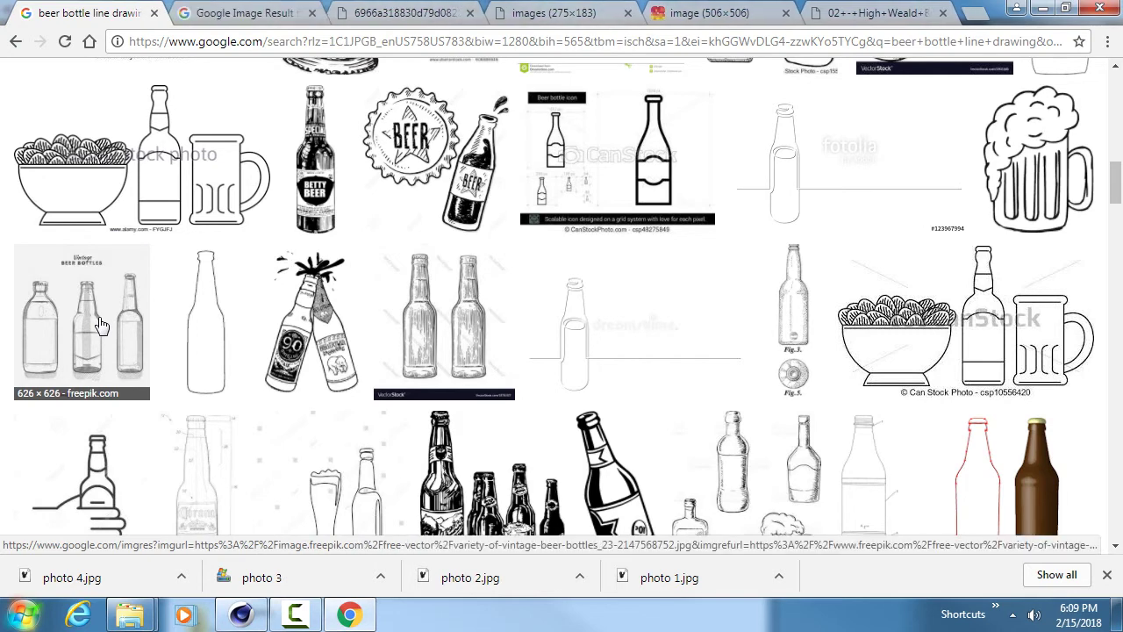
click(245, 13)
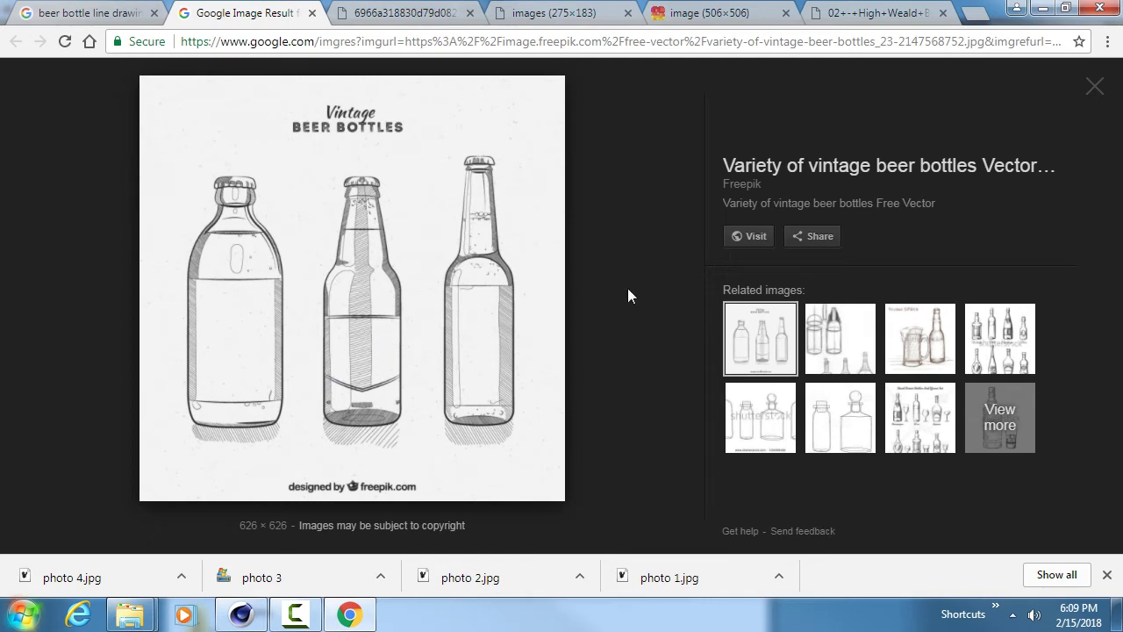
right_click(280, 254)
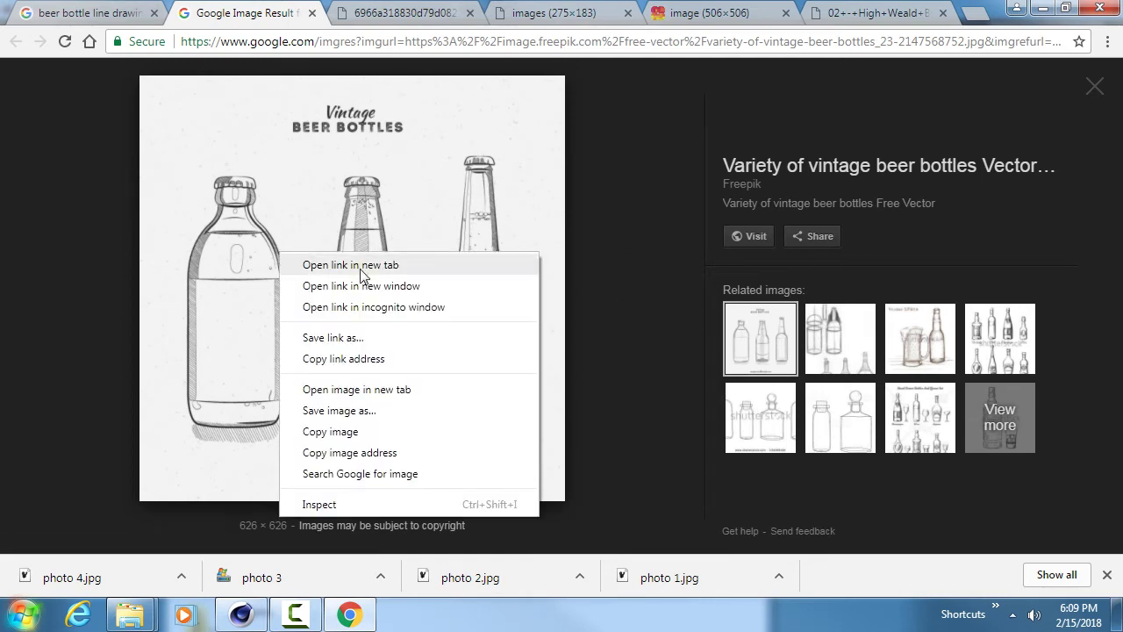
click(386, 389)
click(370, 9)
- Save the vintage beer bottles image as "line drawing" in the Assignment_3 ref folder
right_click(501, 275)
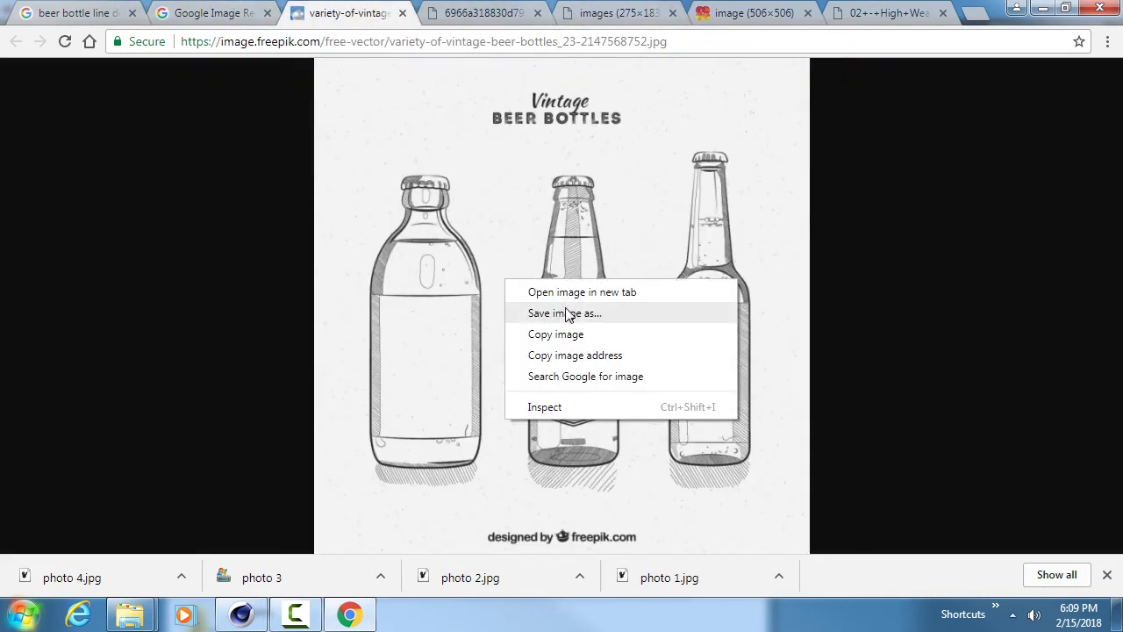
click(567, 314)
text(line drawing)
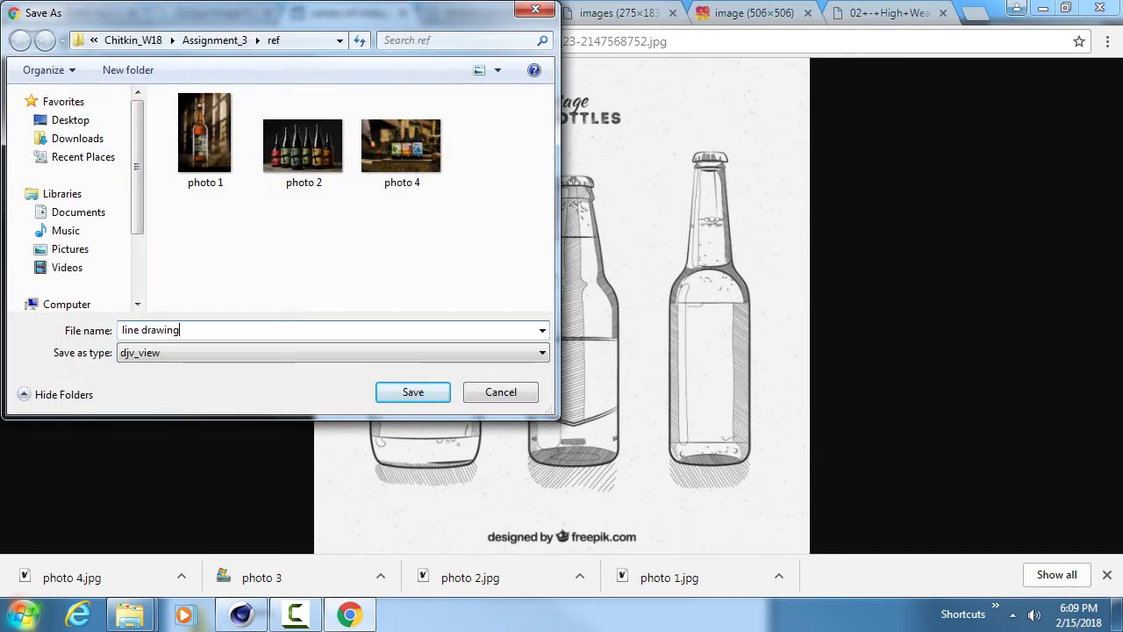
key(Return)
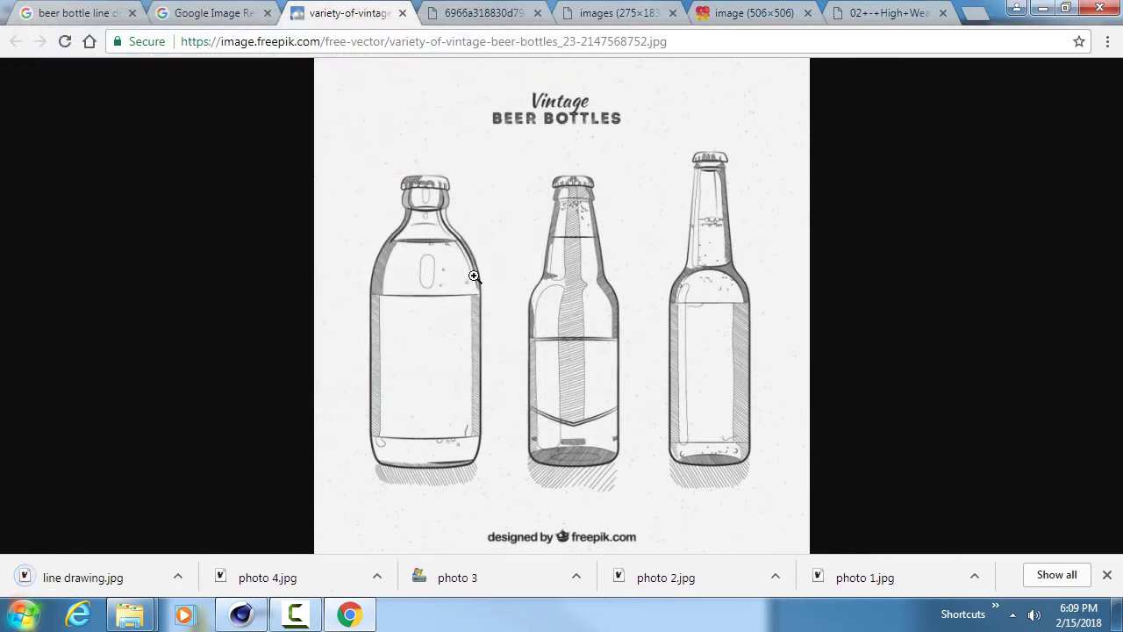
- Switch to Cinema 4D, maximize the Front view, and show its background picture settings in an enlarged attributes area
click(240, 614)
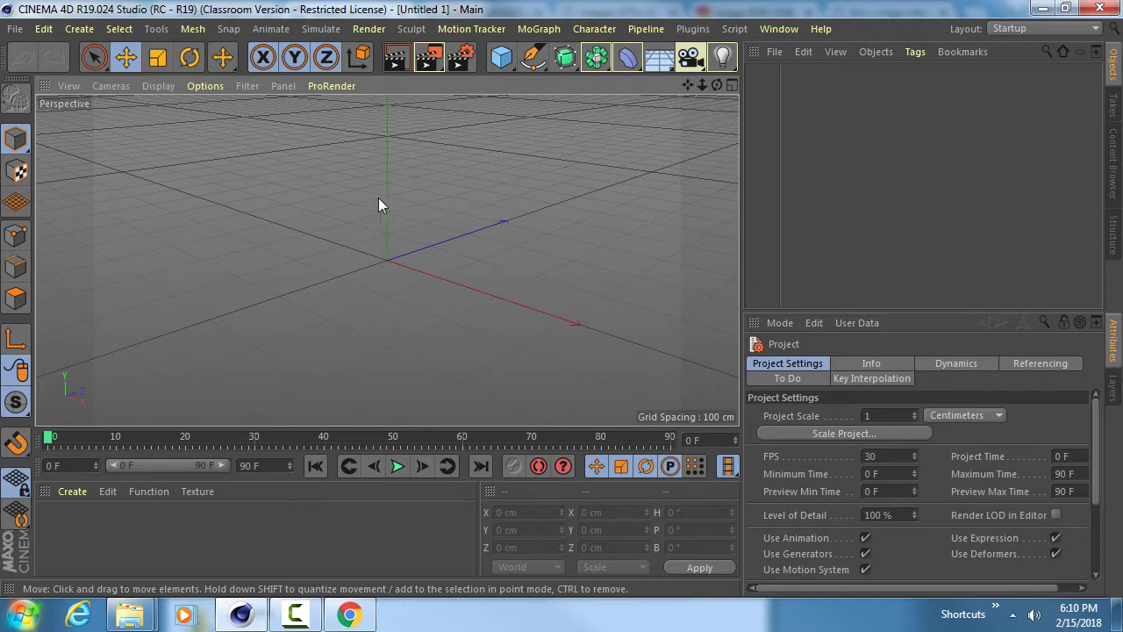
middle_click(409, 232)
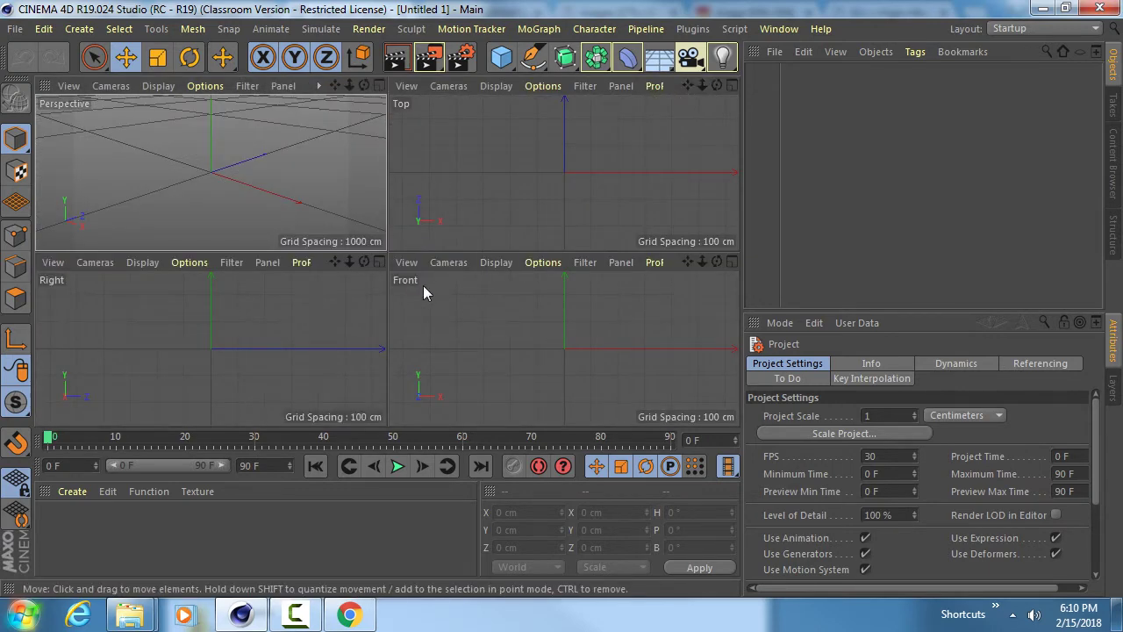
middle_click(625, 331)
scroll(481, 251, up, 2)
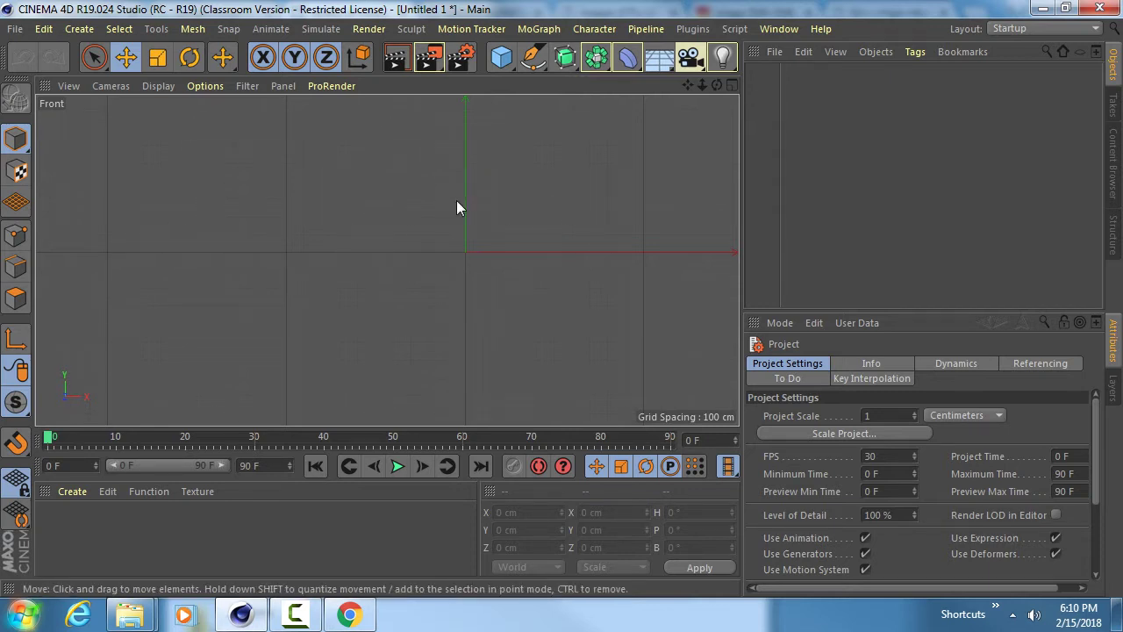
key(shift+v)
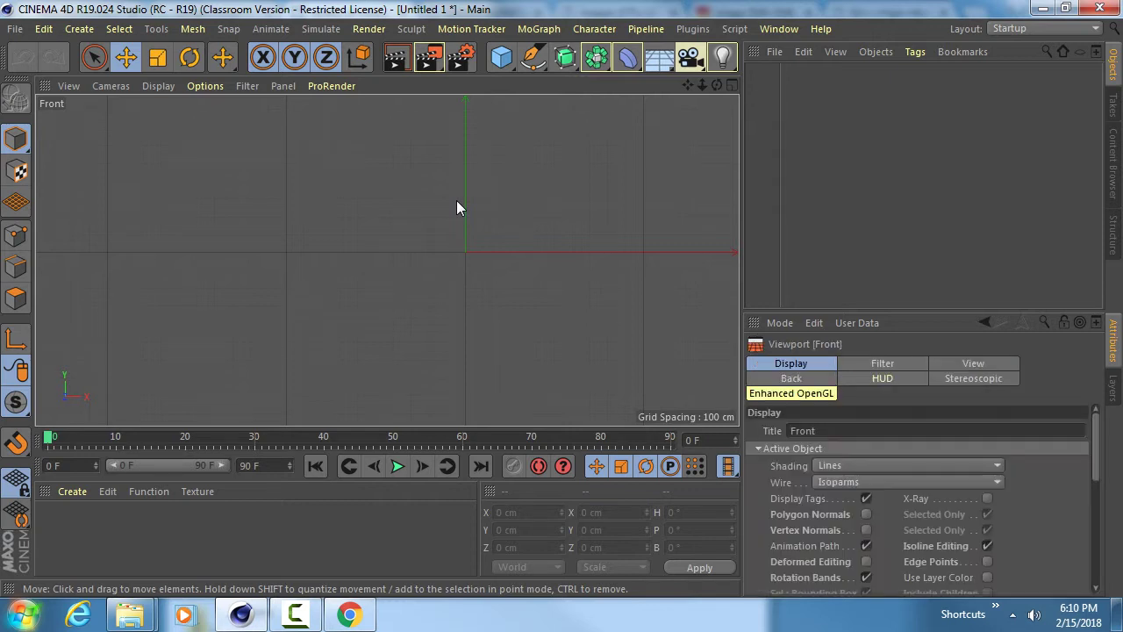
click(812, 379)
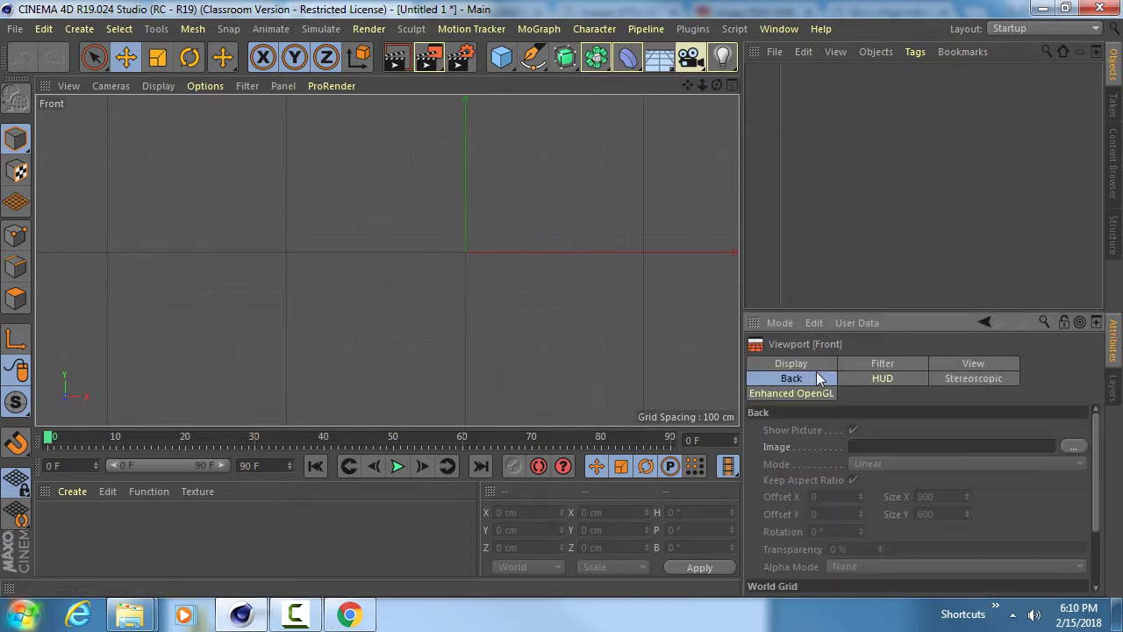
drag(856, 309, 842, 169)
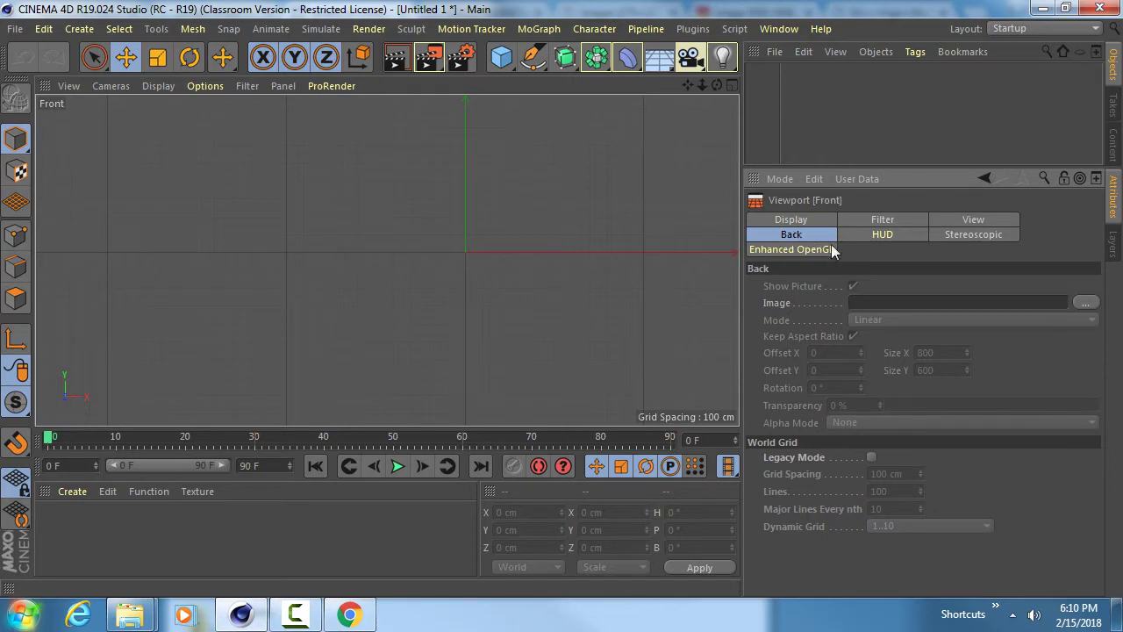
drag(739, 228, 700, 227)
- Load "line drawing" from the Assignment_3 ref folder as the Front view's background image
click(1085, 288)
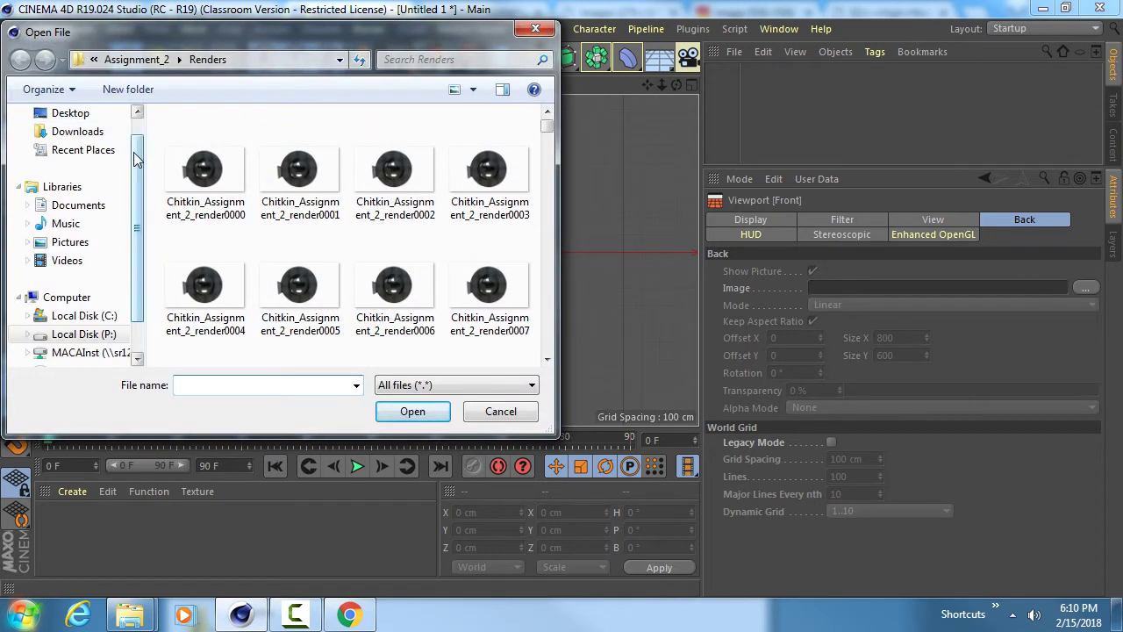
scroll(106, 228, down, 1)
click(106, 296)
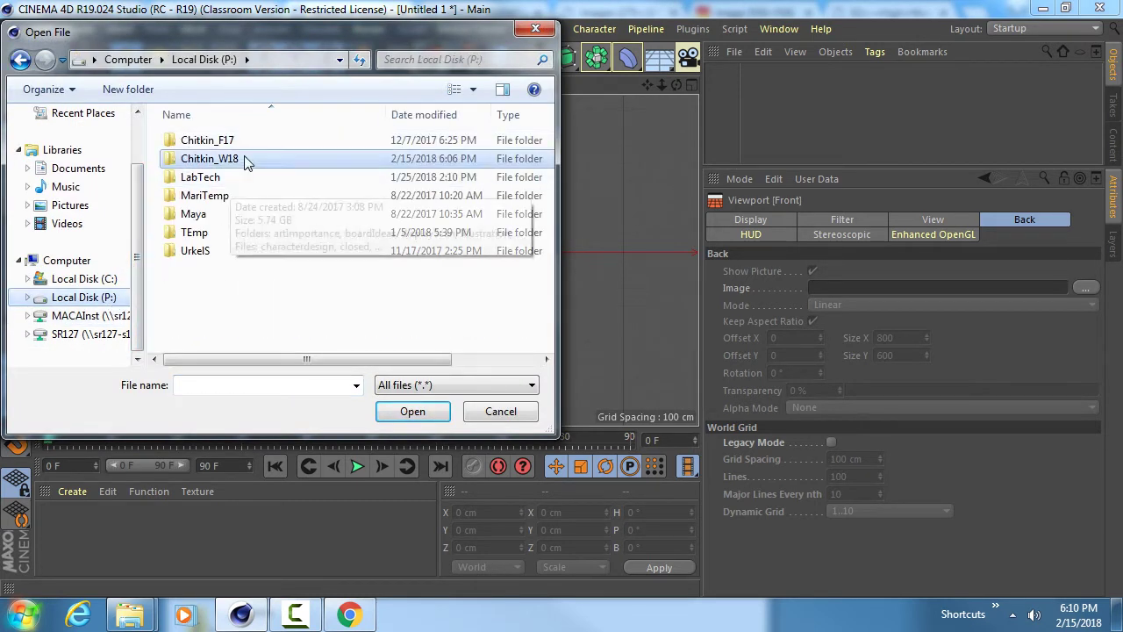
double_click(230, 158)
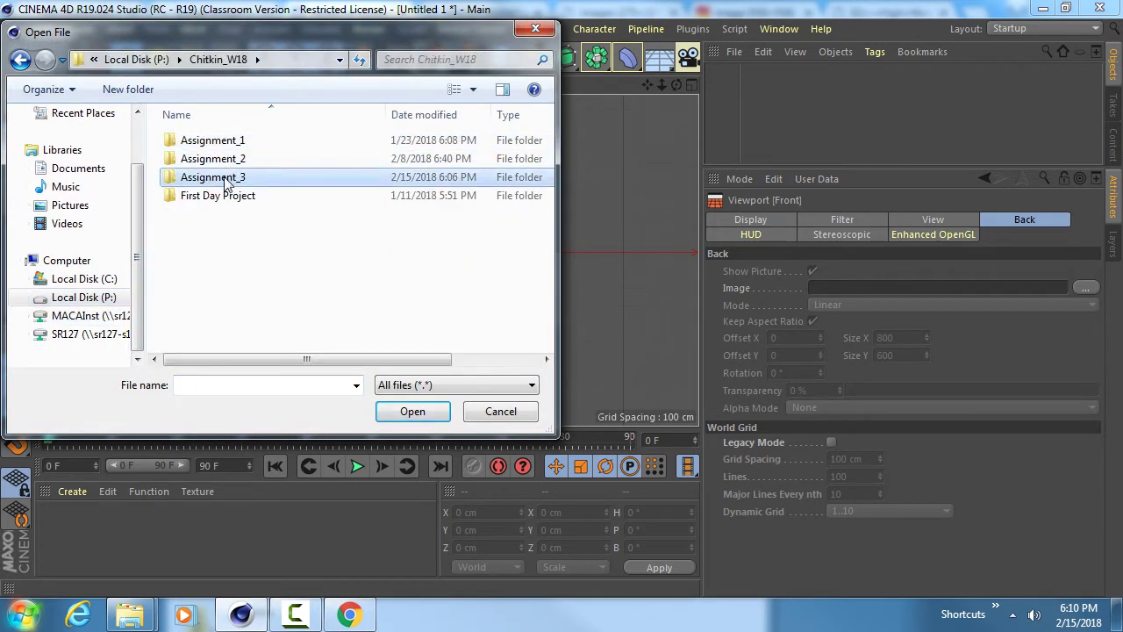
double_click(226, 178)
double_click(230, 141)
click(209, 149)
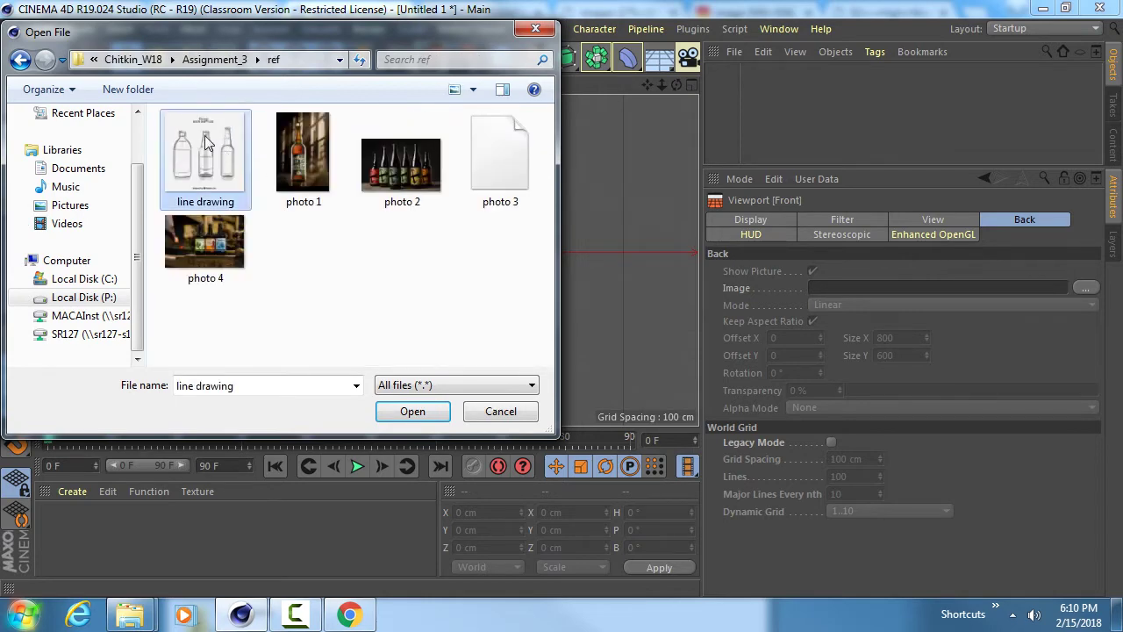
click(412, 411)
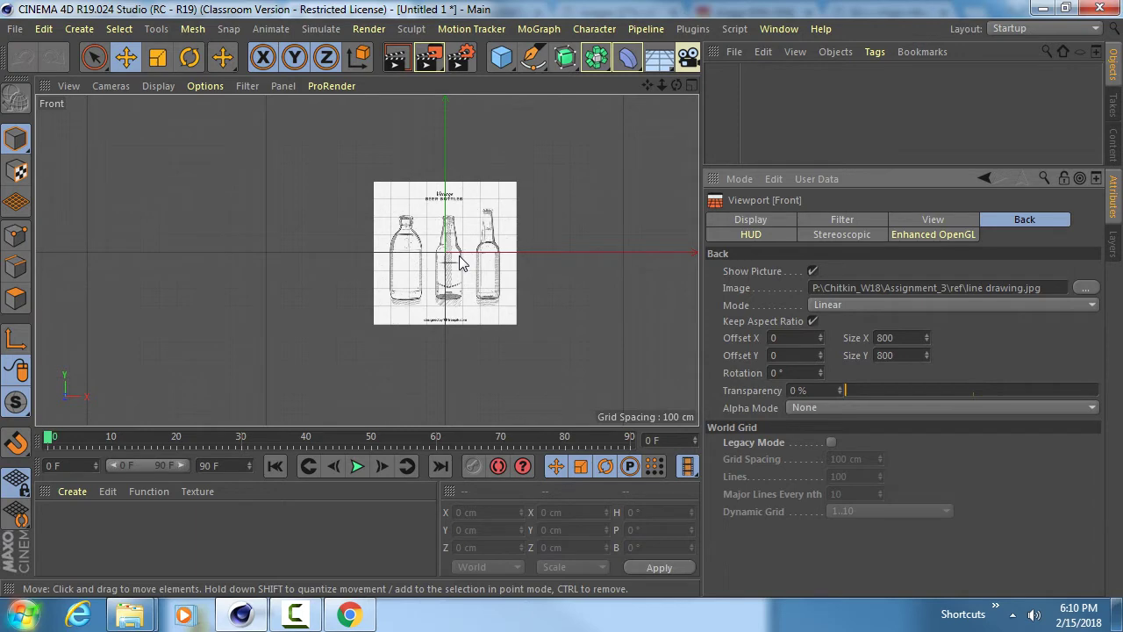
- Add a default cube over the bottle drawing as a size comparison, and delete it
scroll(463, 259, up, 3)
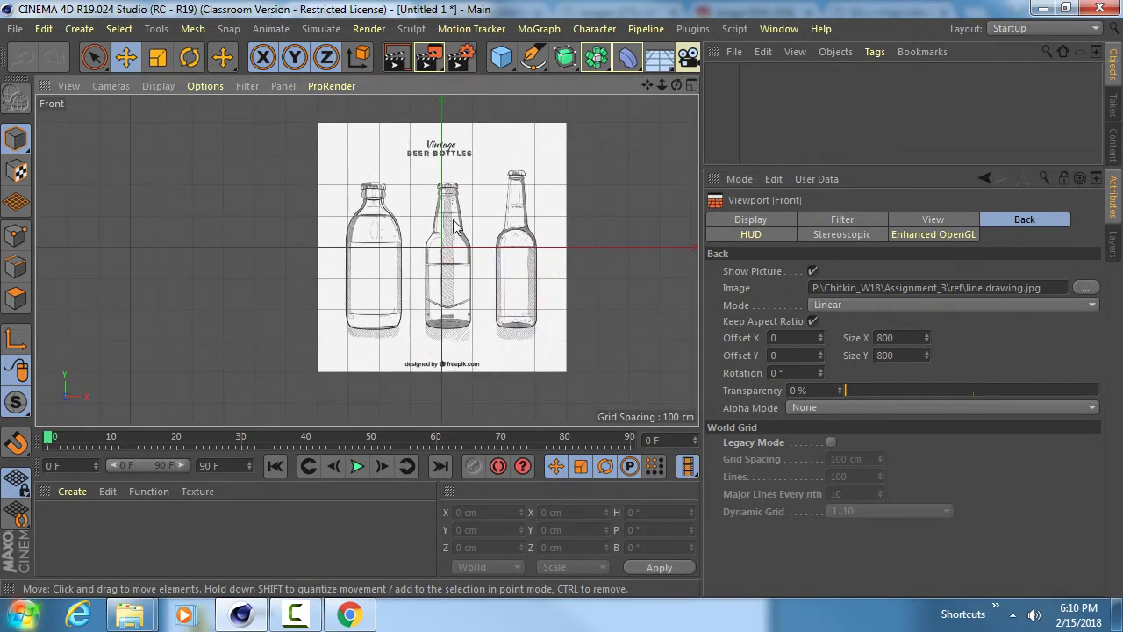
click(506, 58)
scroll(445, 222, up, 3)
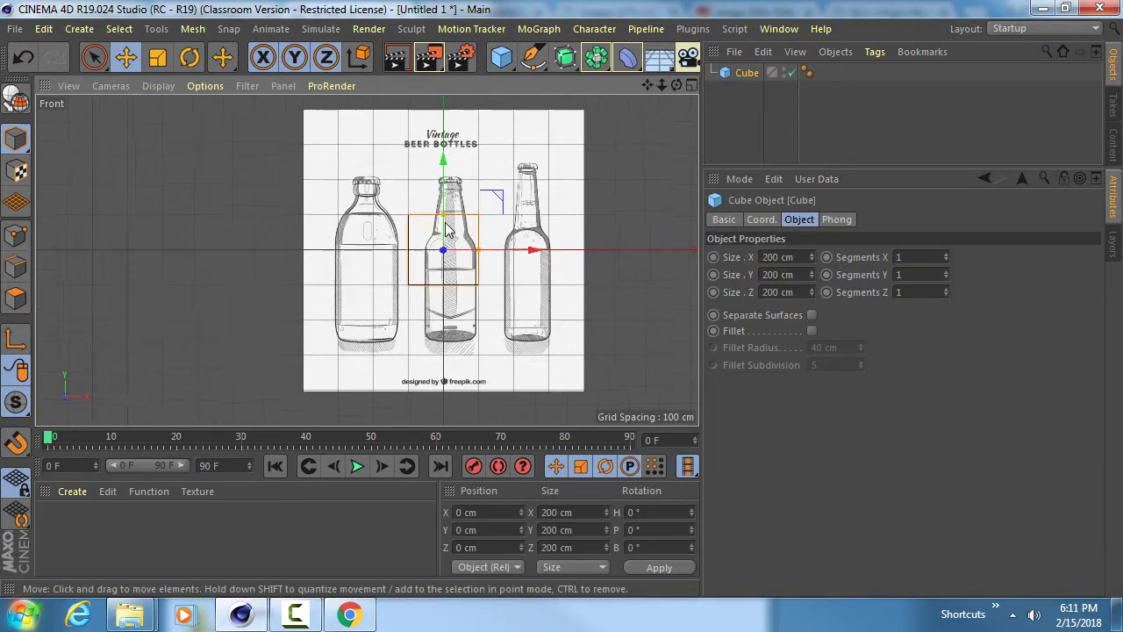
scroll(491, 223, down, 1)
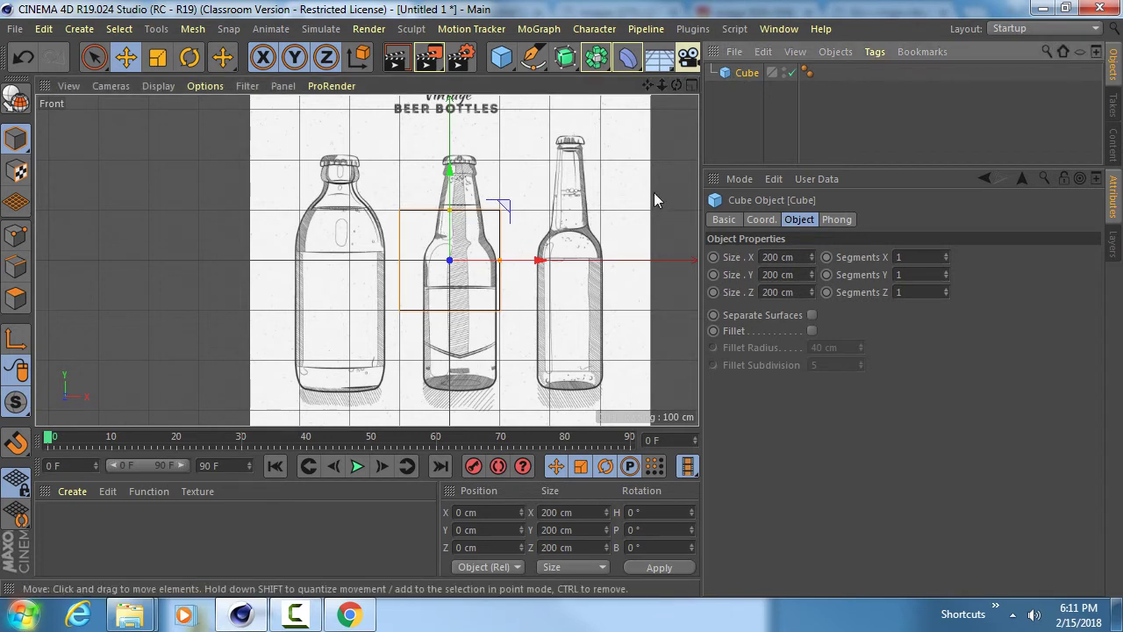
key(Delete)
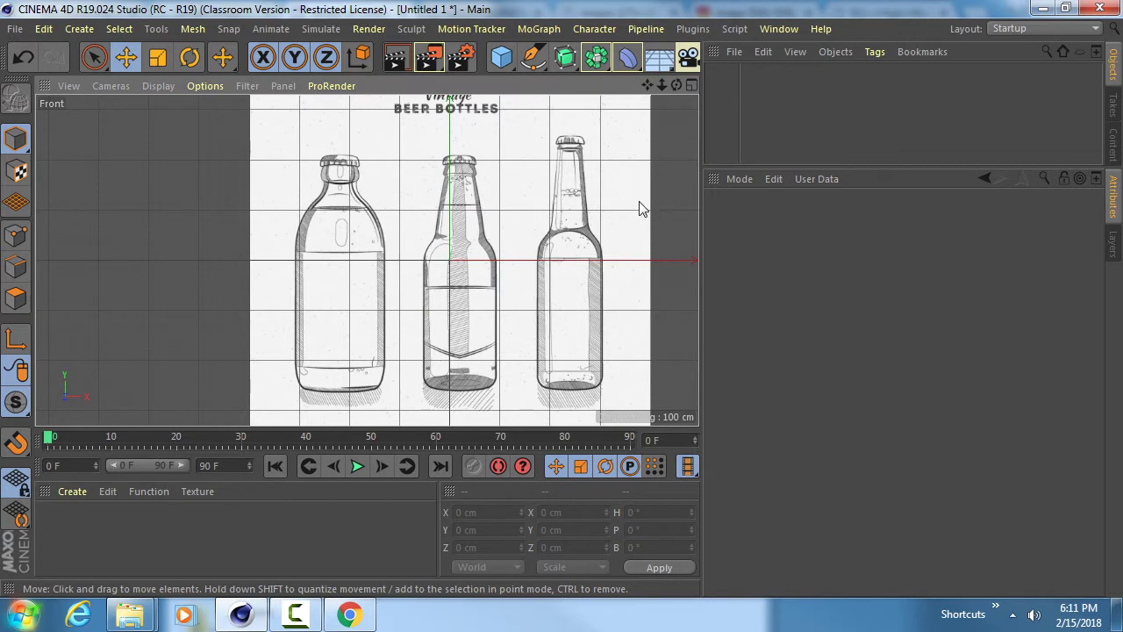
- Set the Front view background picture's Offset X to -18.8 to centre the middle bottle on the vertical axis
middle_drag(451, 252, 425, 221)
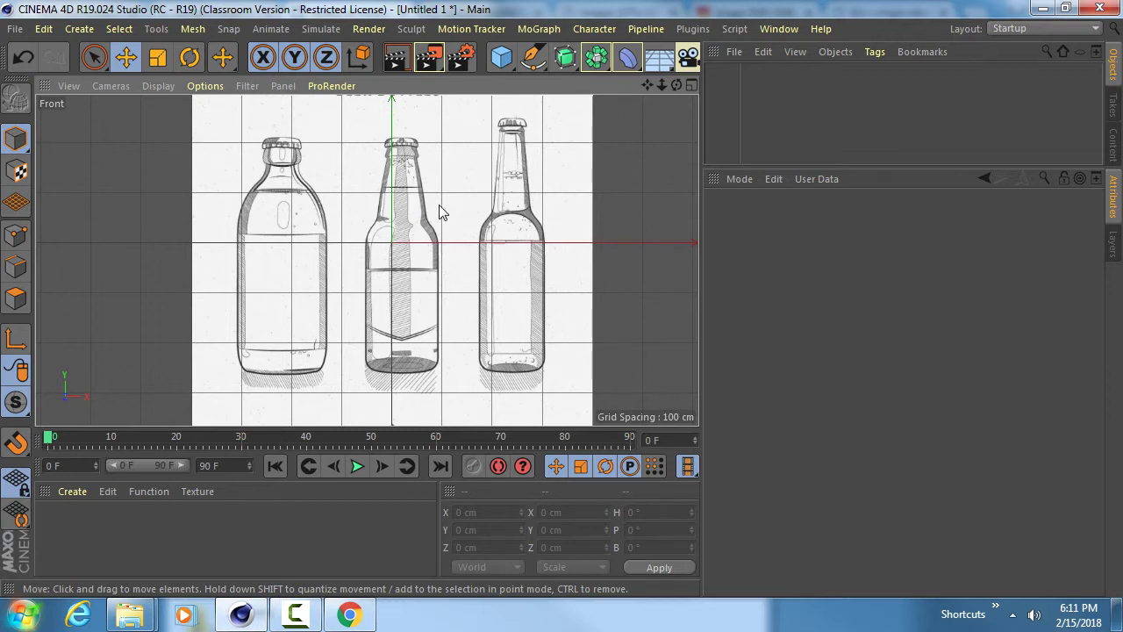
alt+middle_drag(409, 181, 404, 206)
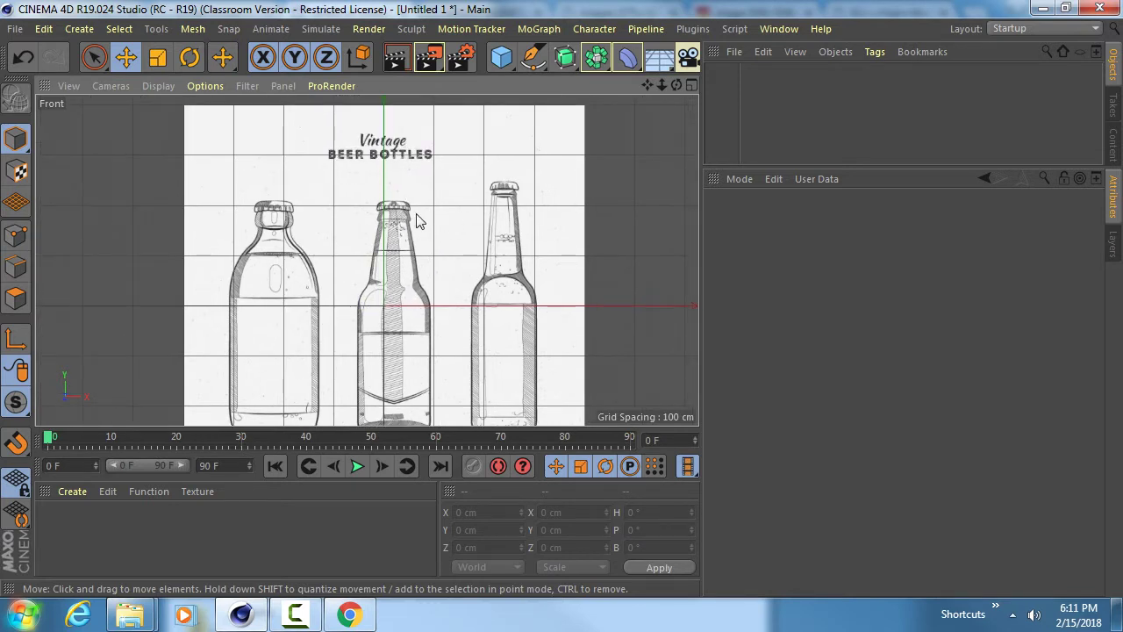
key(shift+v)
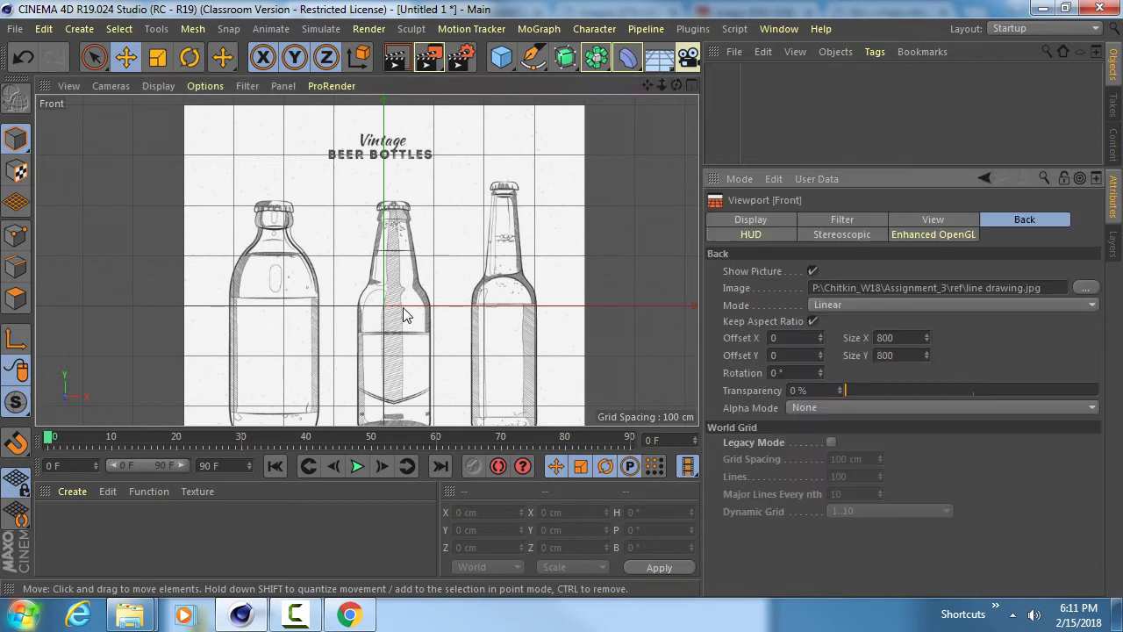
scroll(391, 188, up, 5)
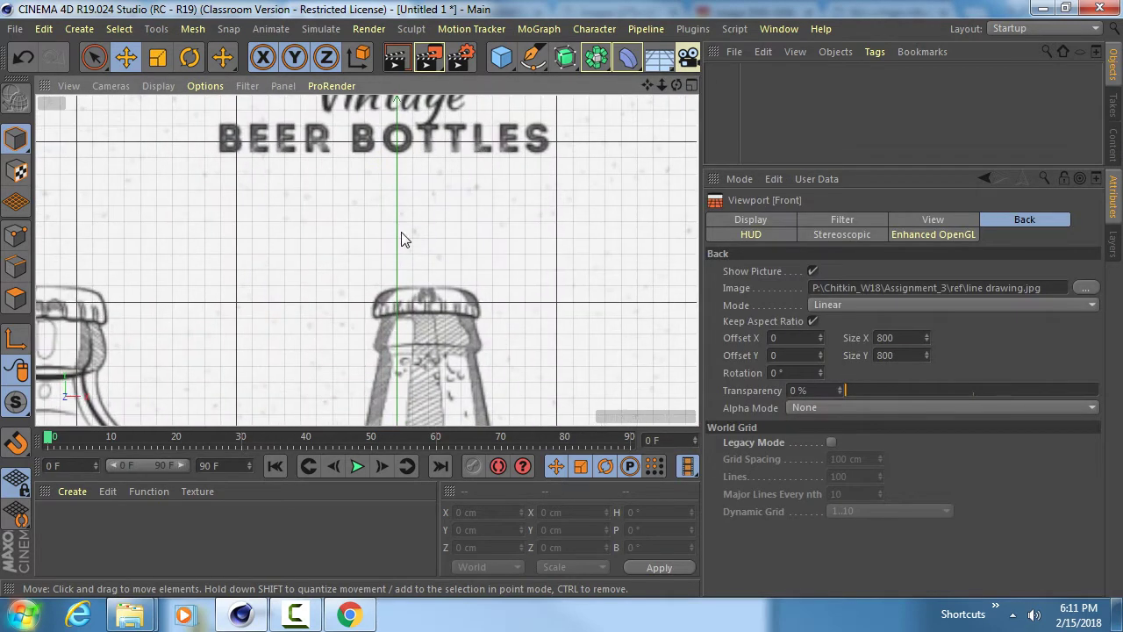
scroll(417, 266, down, 5)
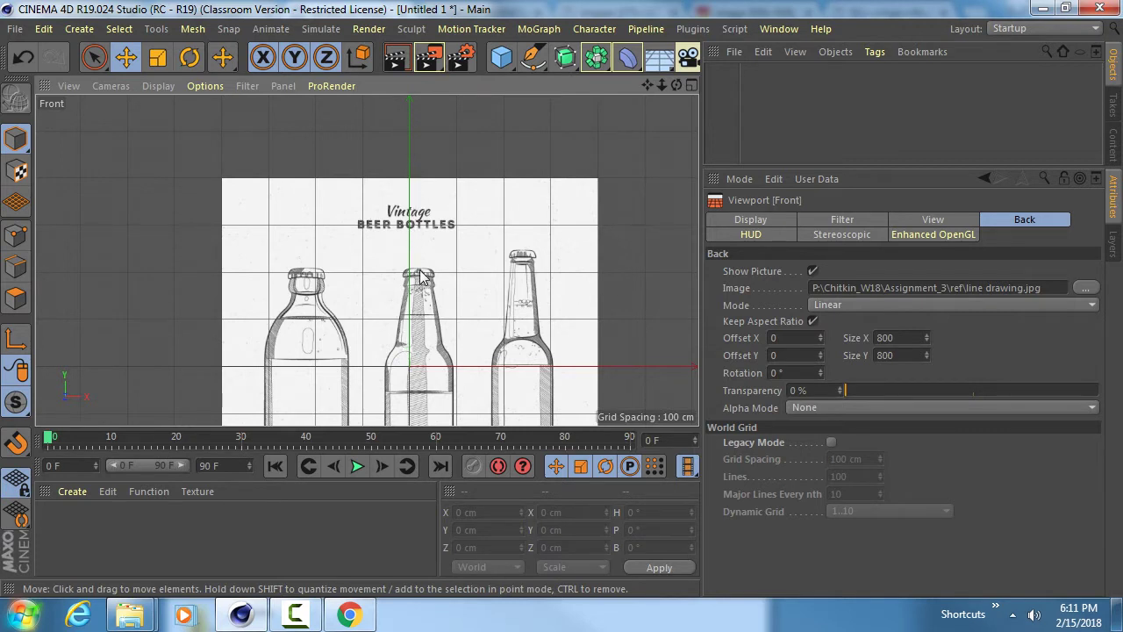
alt+middle_drag(420, 340, 418, 292)
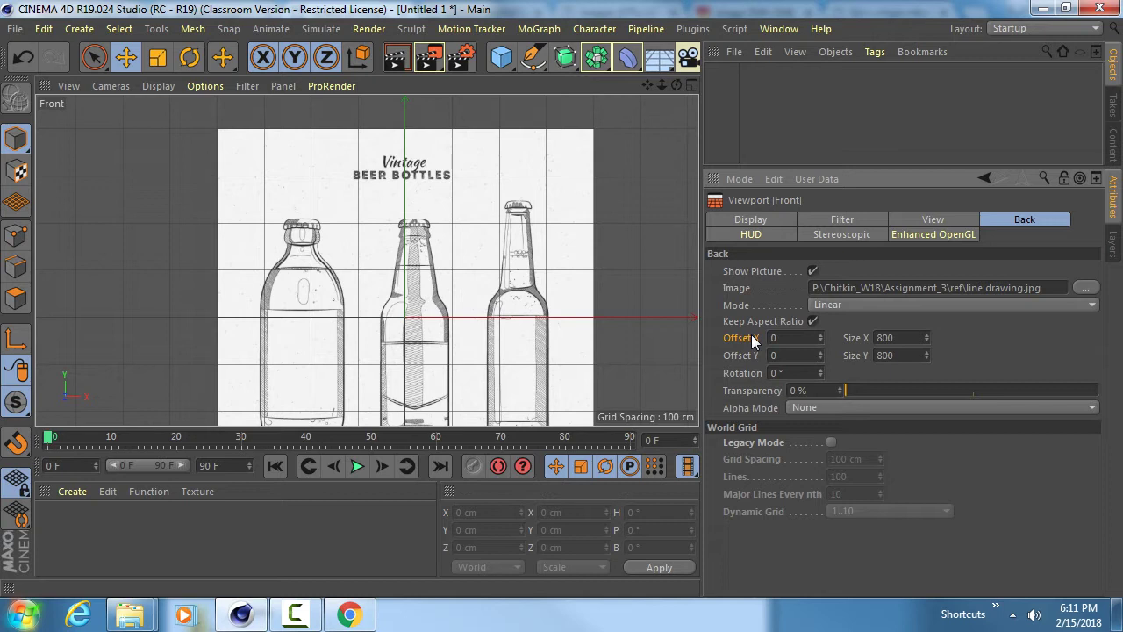
drag(741, 338, 725, 338)
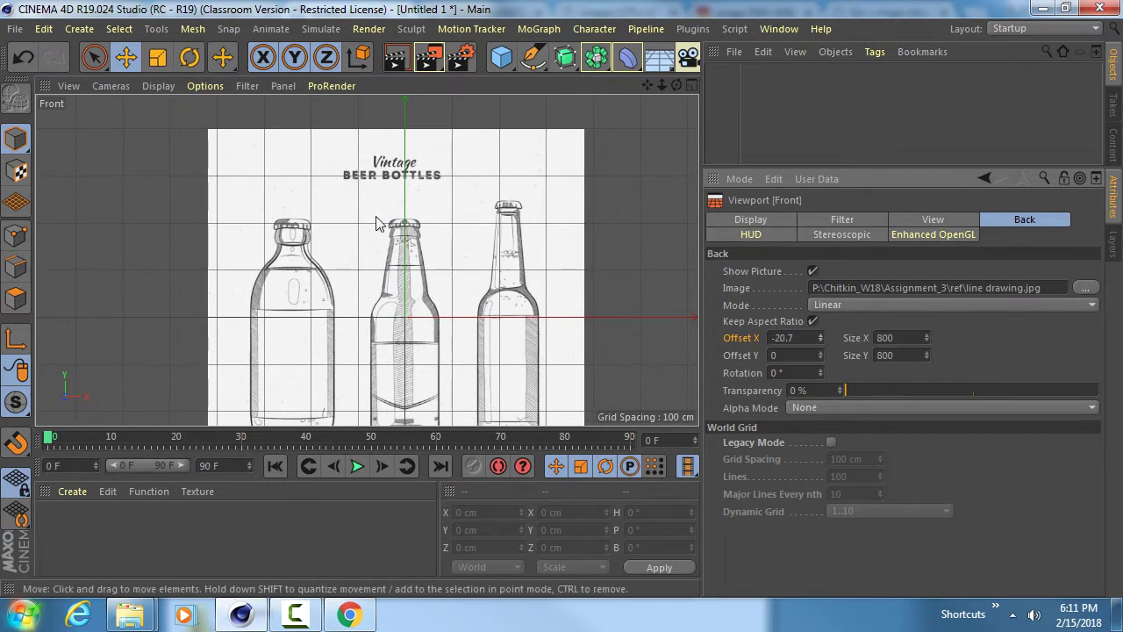
scroll(508, 183, up, 5)
alt+middle_drag(424, 206, 413, 271)
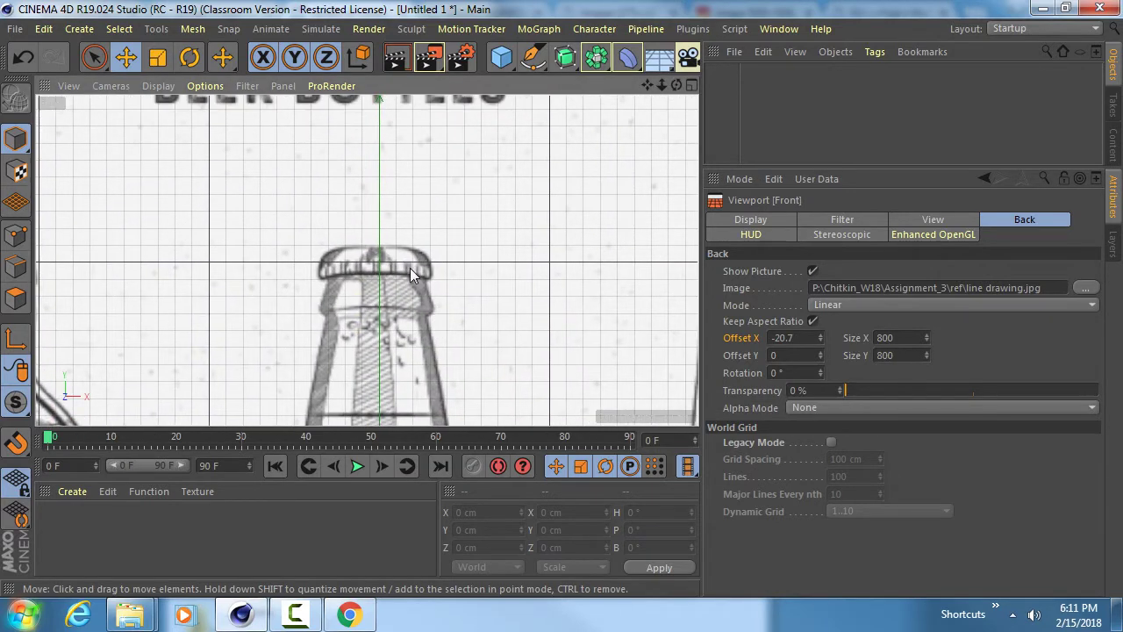
alt+right_drag(399, 263, 424, 238)
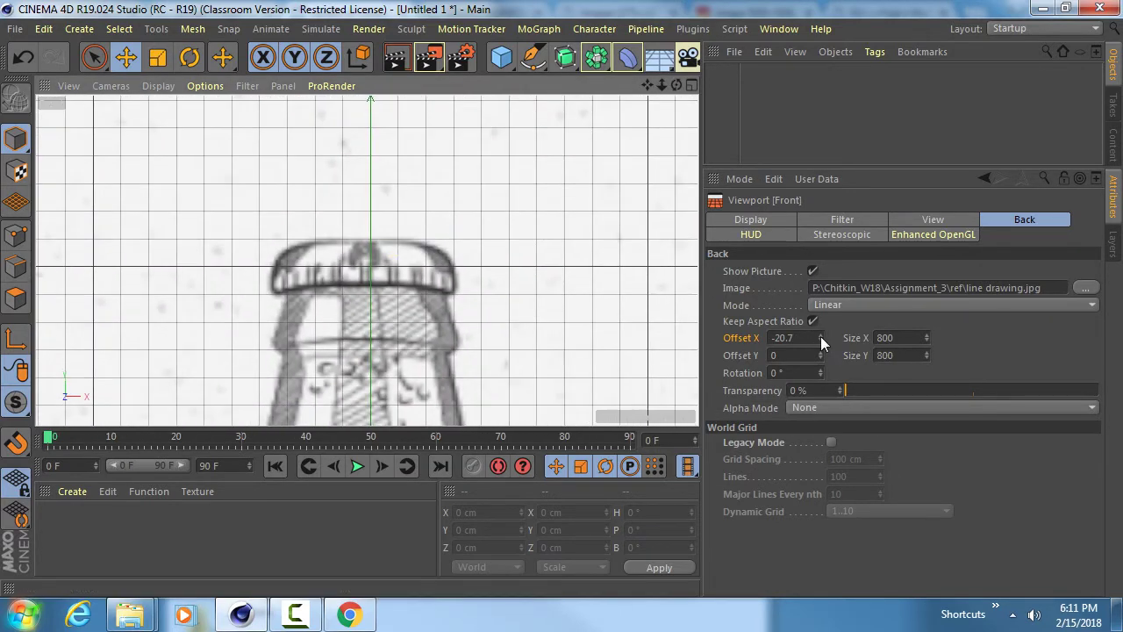
drag(820, 337, 824, 337)
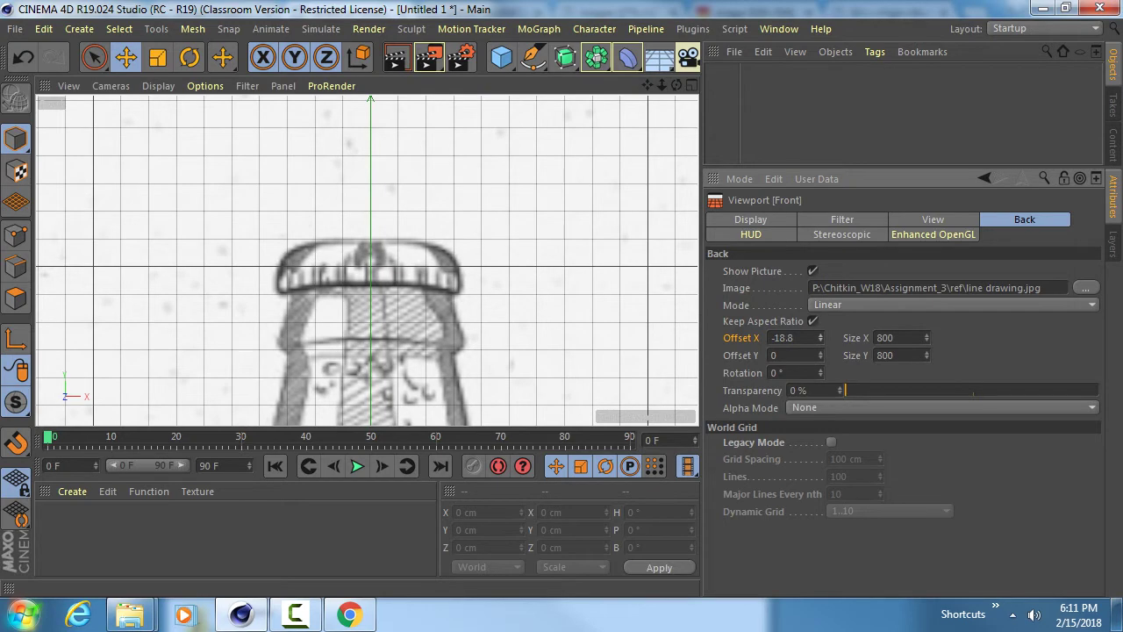
- Examine the middle bottle's body and base for alignment with the vertical axis
scroll(336, 331, down, 5)
scroll(445, 275, up, 2)
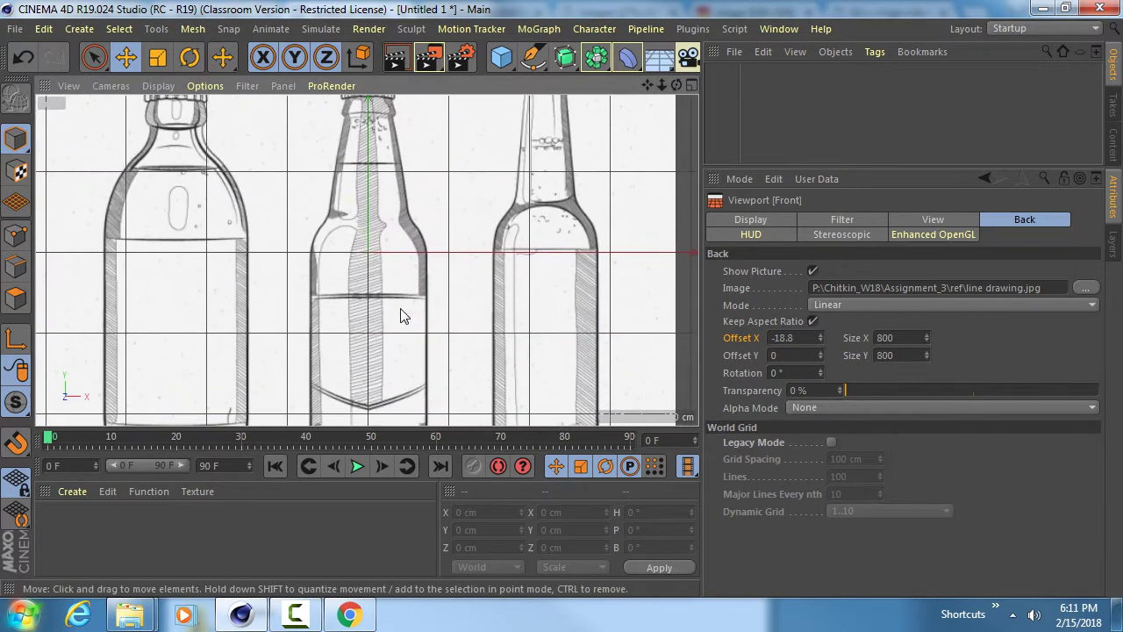
alt+middle_drag(402, 308, 399, 201)
scroll(432, 236, up, 5)
scroll(421, 235, down, 3)
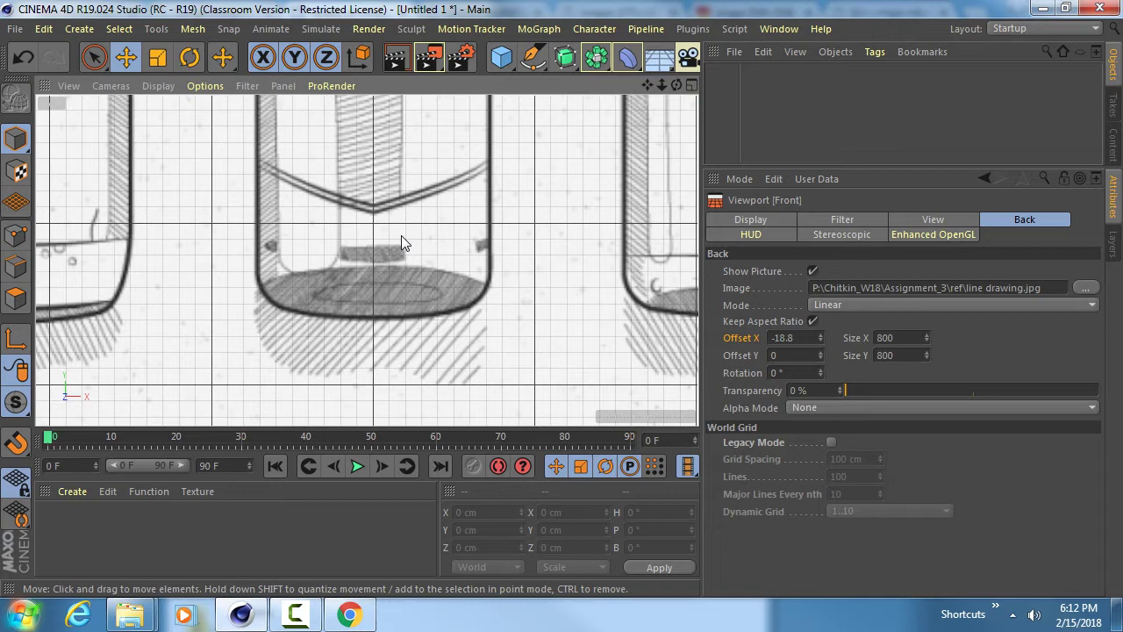
scroll(438, 213, down, 5)
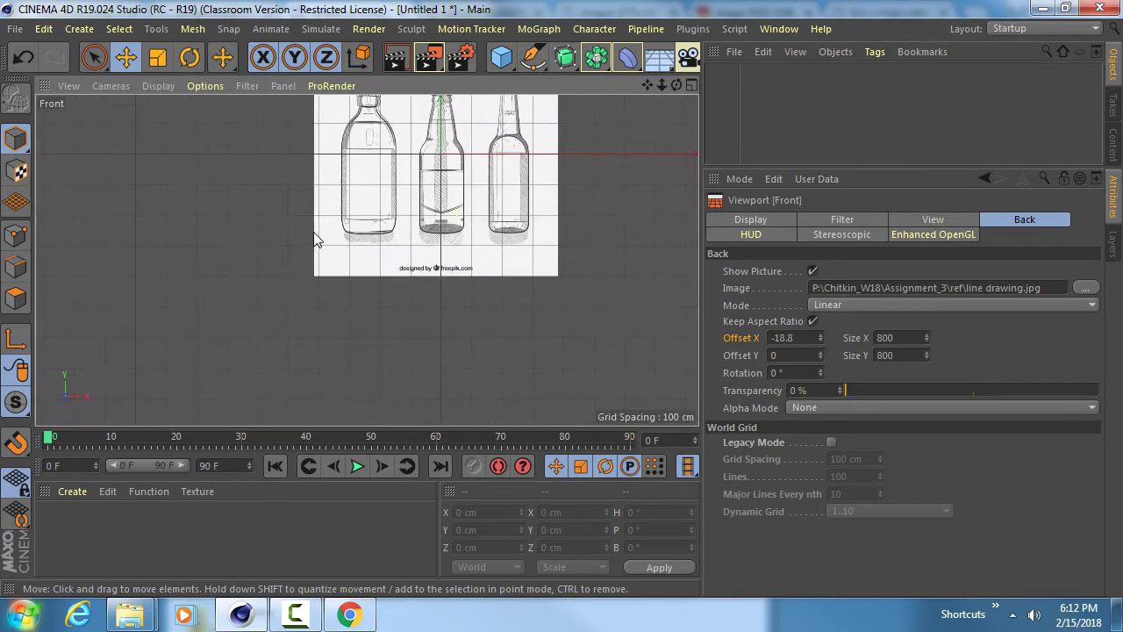
alt+middle_drag(455, 154, 455, 249)
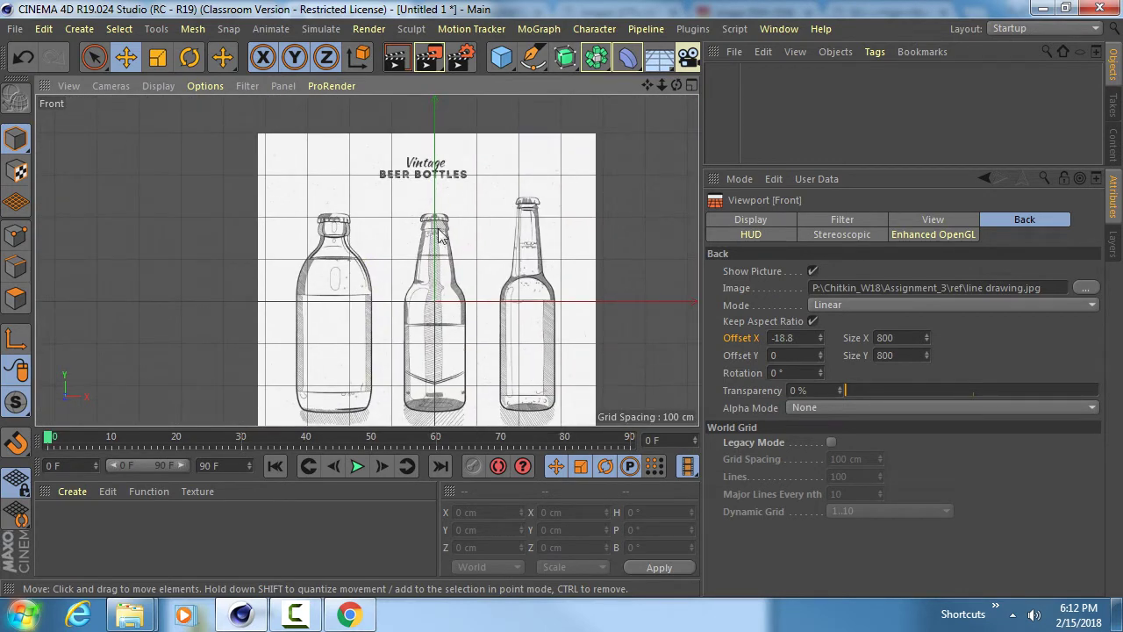
alt+middle_drag(425, 349, 413, 325)
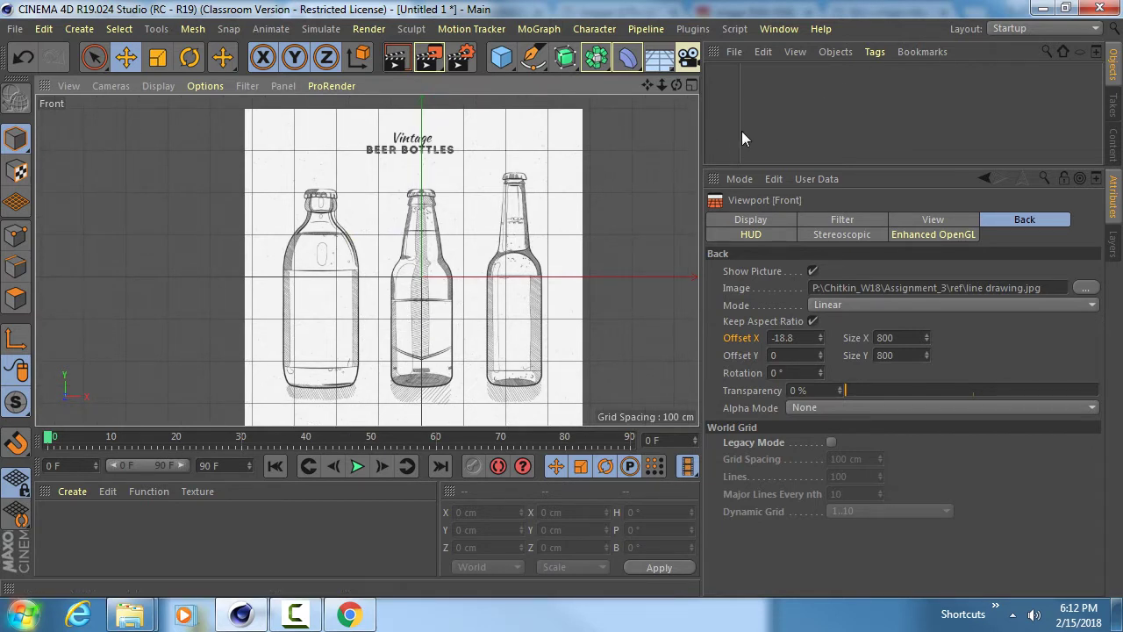
- Trace the middle bottle's bottom-left curve with a Bezier Pen spline from about X 0, Y -258 cm to about X -72, Y -232 cm
click(536, 63)
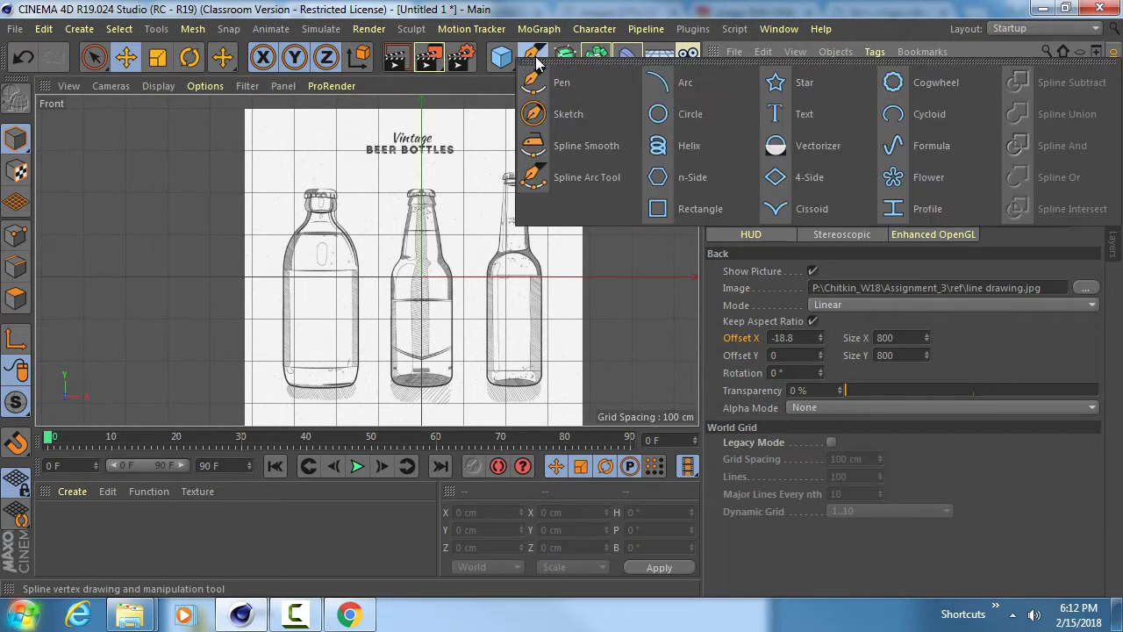
click(583, 83)
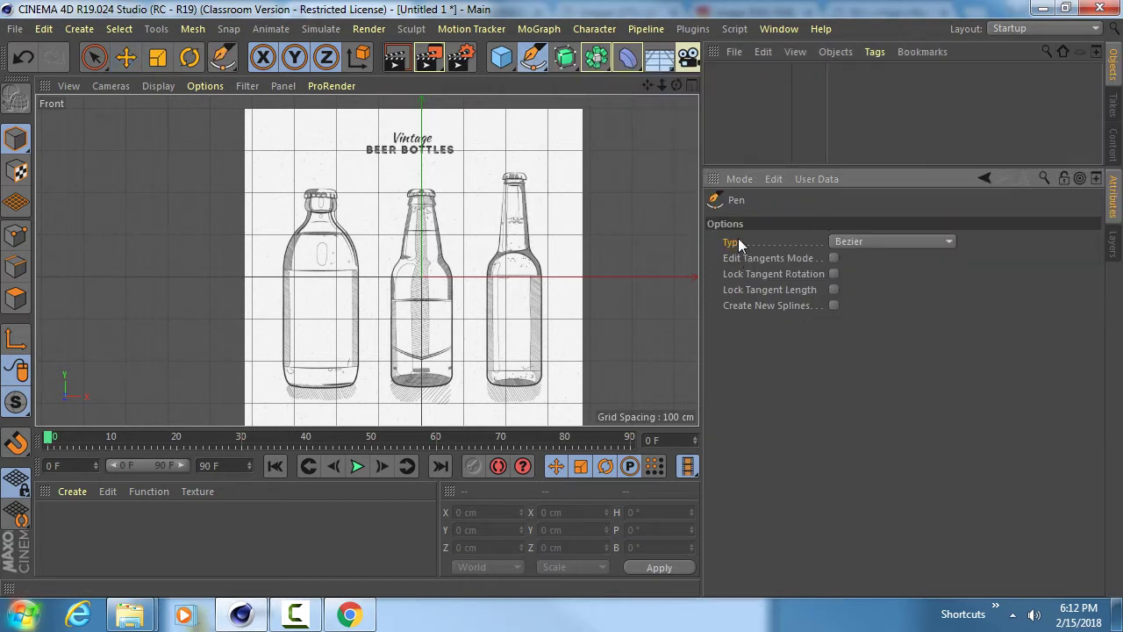
click(744, 243)
scroll(421, 400, up, 6)
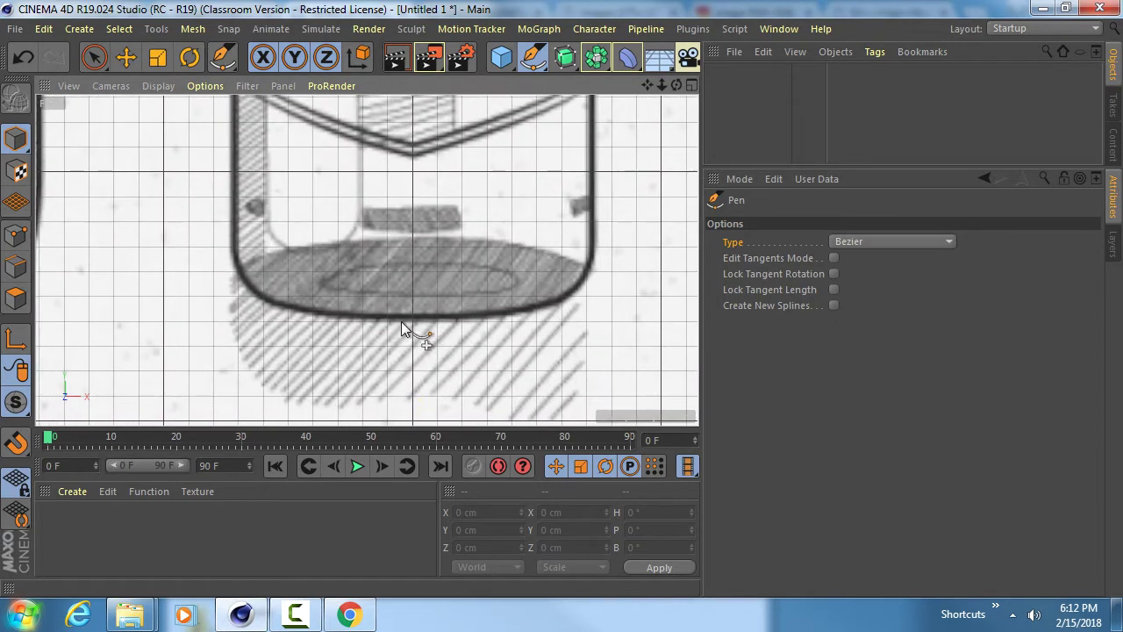
scroll(401, 328, up, 4)
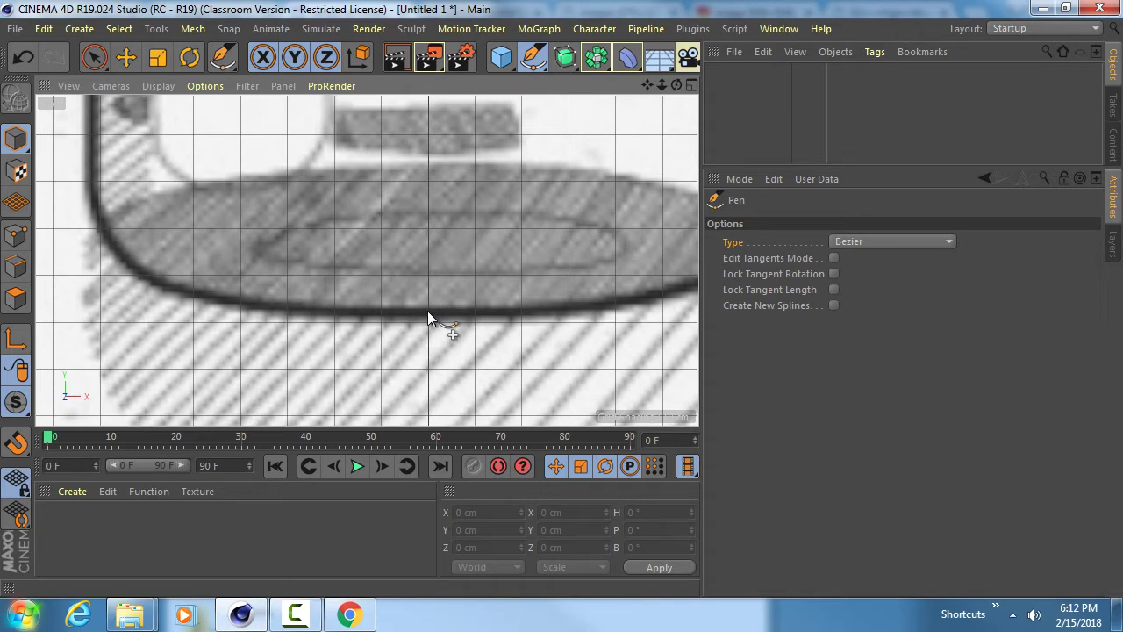
drag(428, 311, 371, 310)
alt+middle_drag(316, 299, 390, 313)
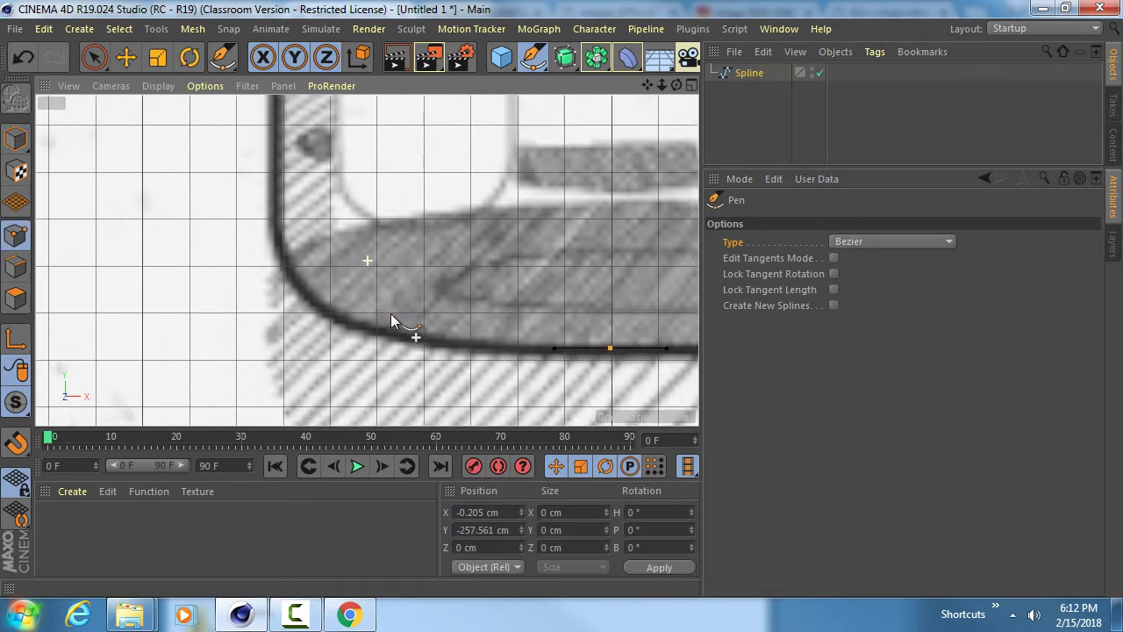
drag(347, 325, 303, 310)
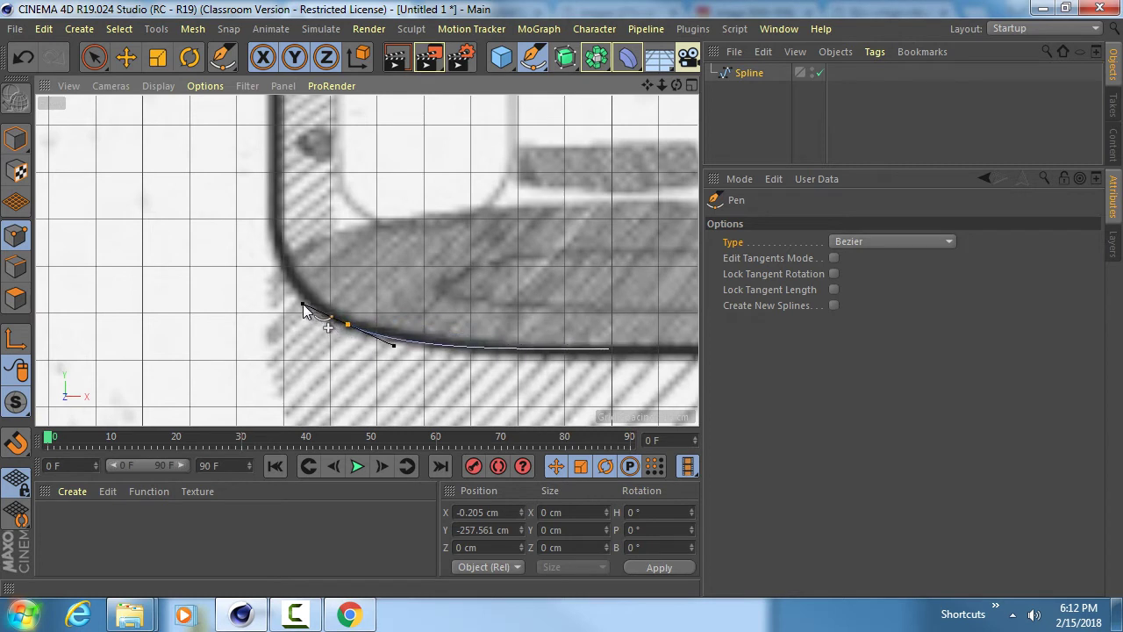
click(275, 221)
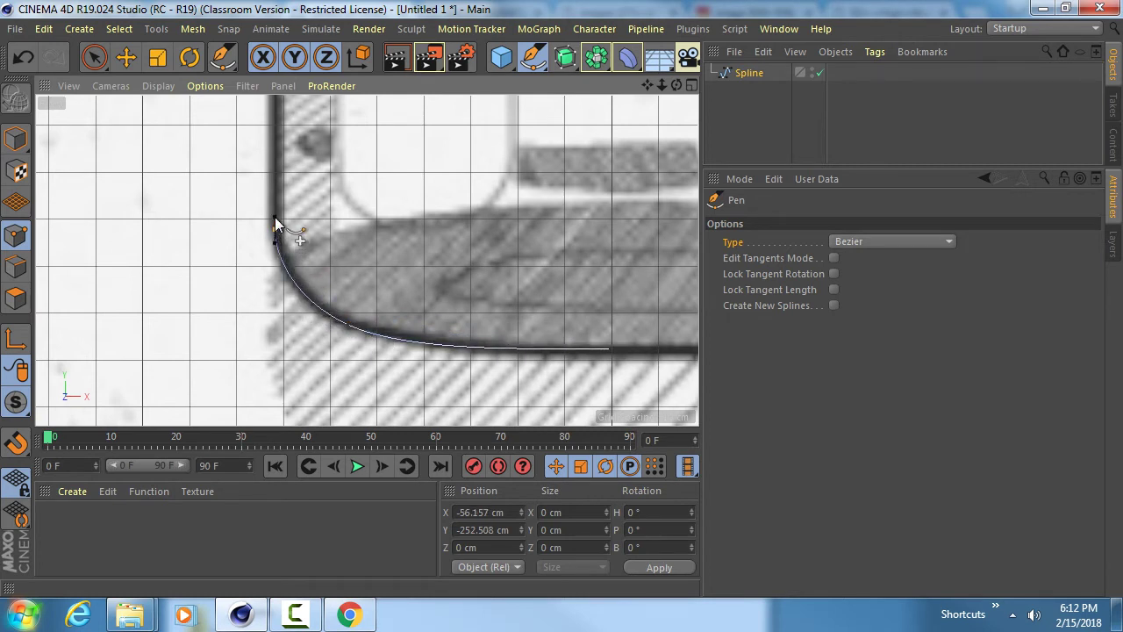
- Extend the spline straight up the middle bottle's left wall to a curve point where the shoulder begins
alt+middle_drag(282, 183, 293, 378)
scroll(282, 285, down, 2)
alt+middle_drag(318, 199, 323, 373)
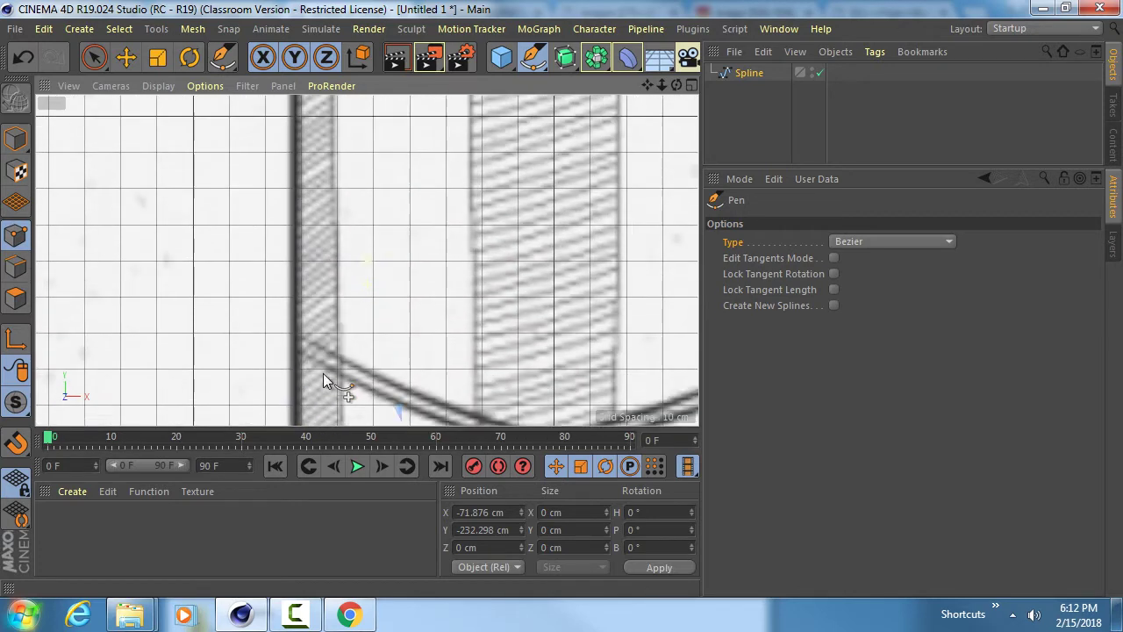
alt+middle_drag(328, 239, 342, 410)
alt+middle_drag(362, 227, 355, 483)
alt+middle_drag(321, 196, 314, 229)
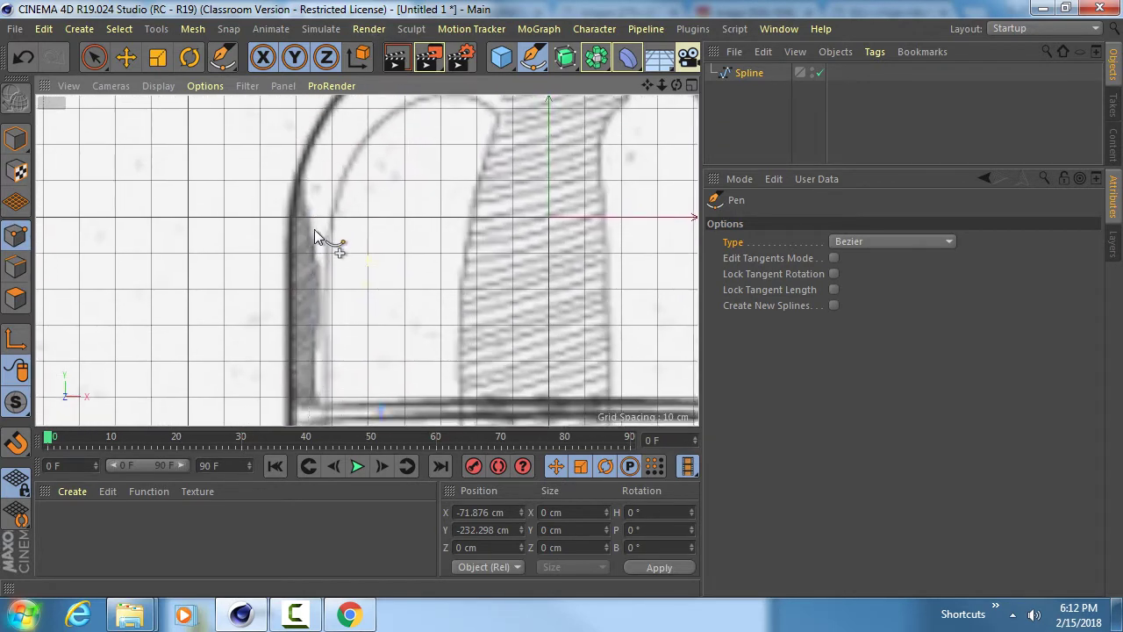
scroll(314, 229, up, 3)
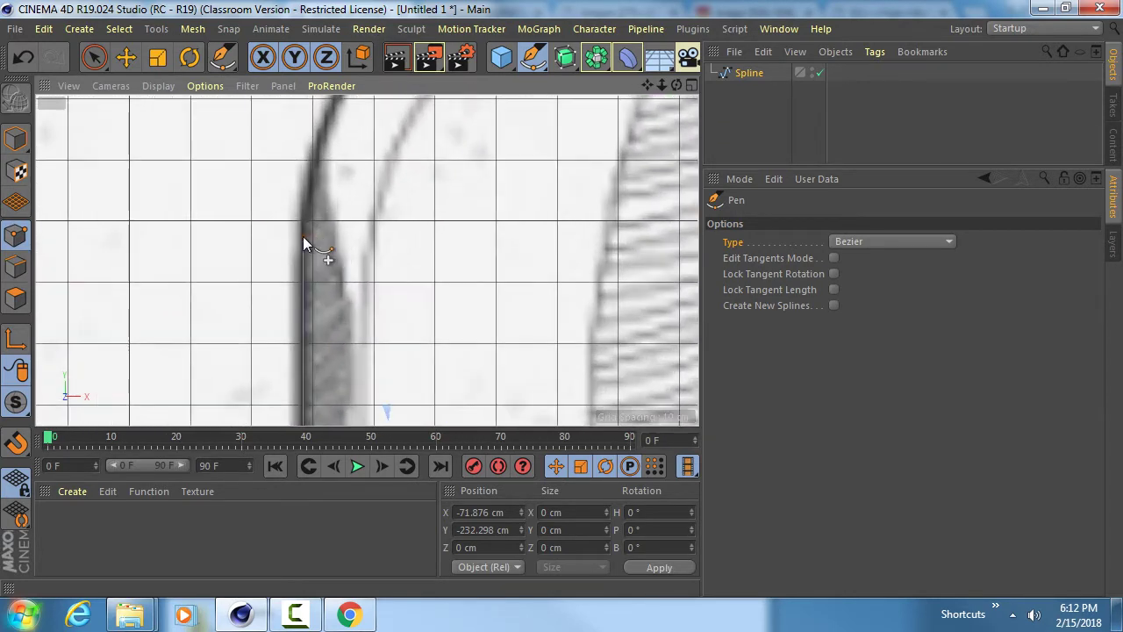
drag(303, 235, 302, 191)
- Trace the left shoulder with curve points at about X -60, Y 31 cm and X -48, Y 51 cm at the neck's base
alt+middle_drag(302, 191, 267, 412)
drag(302, 263, 331, 223)
alt+middle_drag(351, 237, 341, 326)
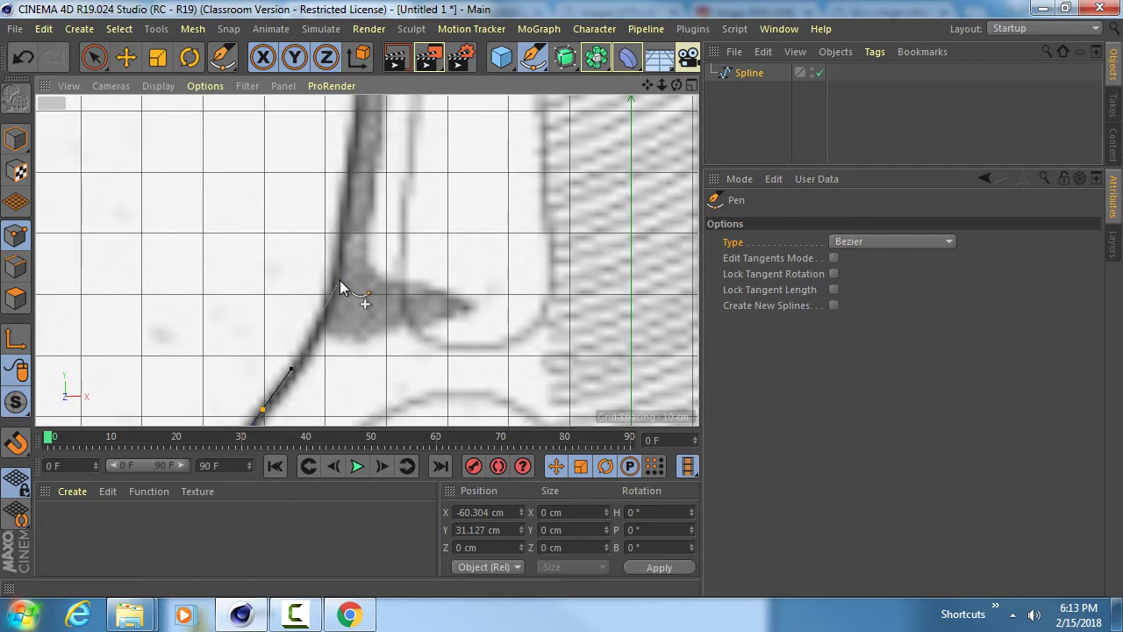
drag(335, 285, 344, 255)
- Continue the spline up the neck's left edge with points at about X -42, Y 97 cm and X -30, Y 163 cm
alt+middle_drag(355, 229, 324, 391)
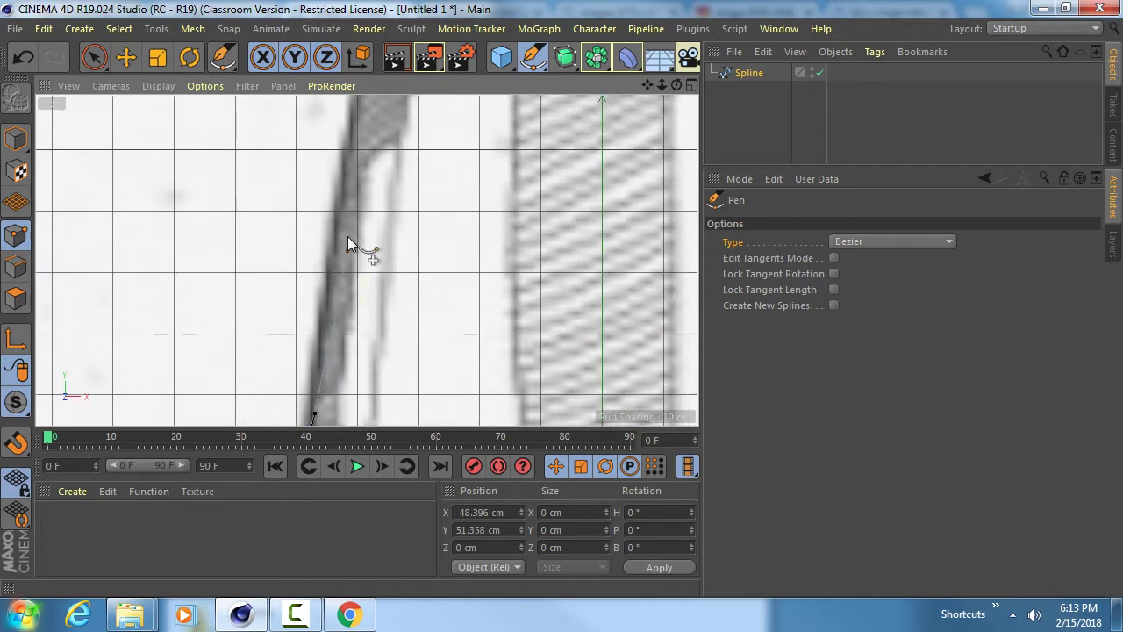
alt+middle_drag(351, 183, 342, 335)
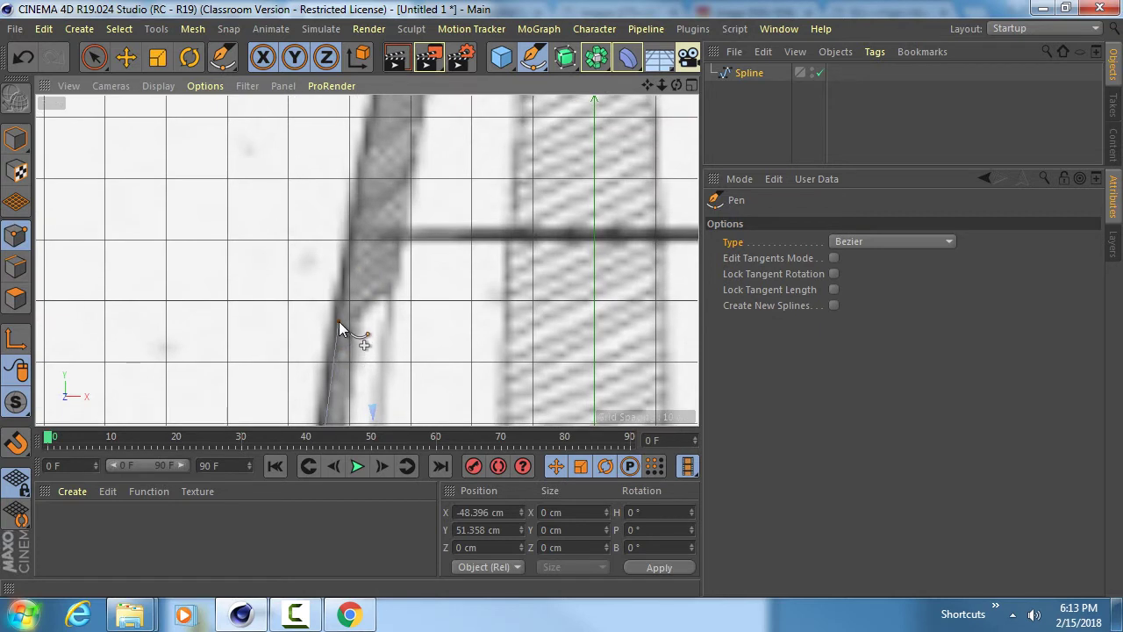
drag(339, 321, 343, 283)
alt+middle_drag(343, 283, 373, 394)
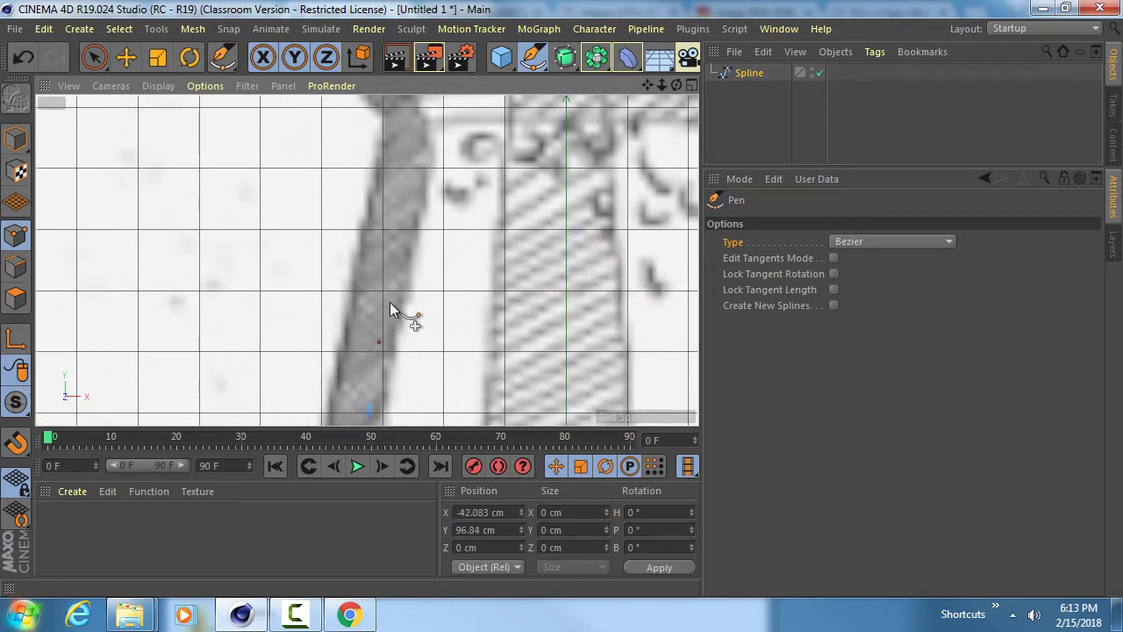
alt+middle_drag(385, 173, 382, 259)
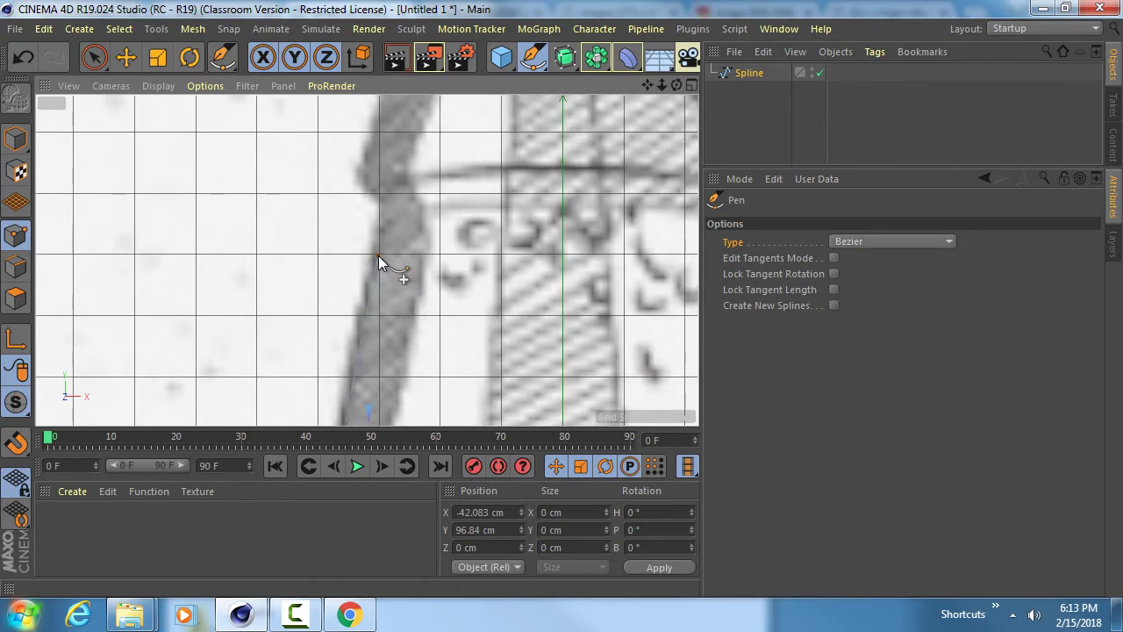
drag(379, 236, 389, 211)
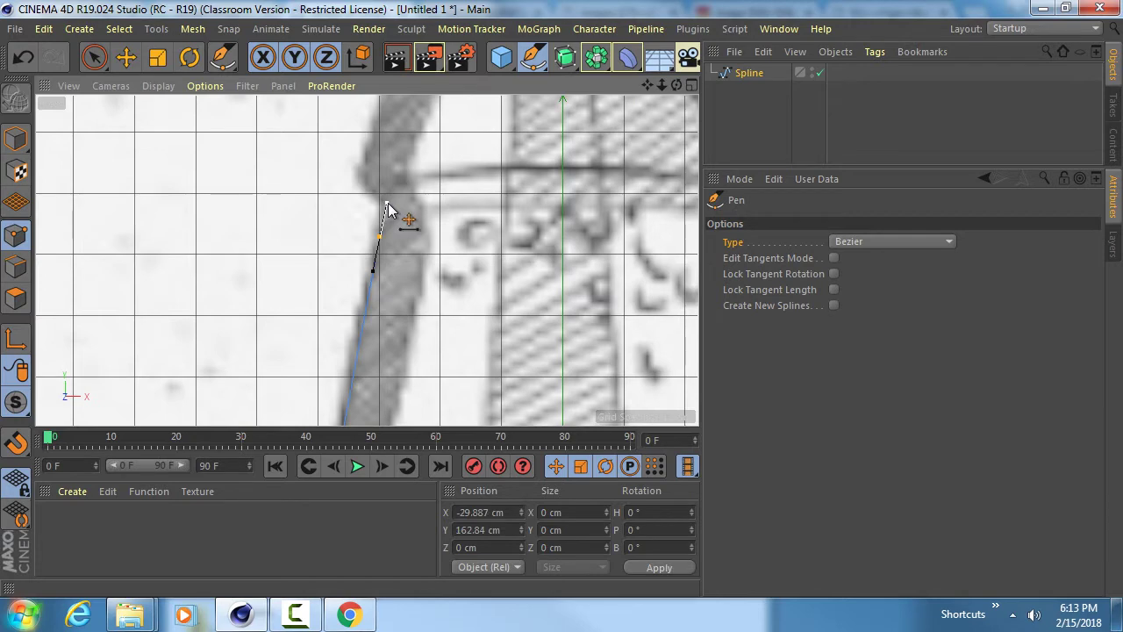
- Trace the left side of the small bulge below the cap with two spline points, ending at about X -33, Y 175 cm
alt+middle_drag(388, 213, 375, 298)
scroll(376, 296, up, 5)
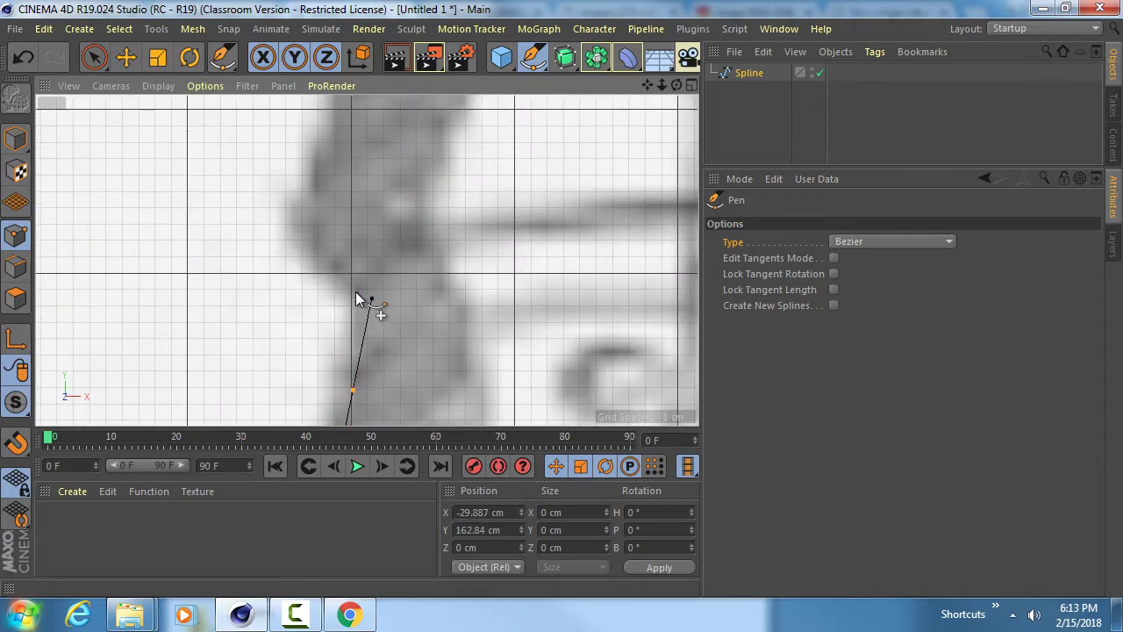
click(320, 270)
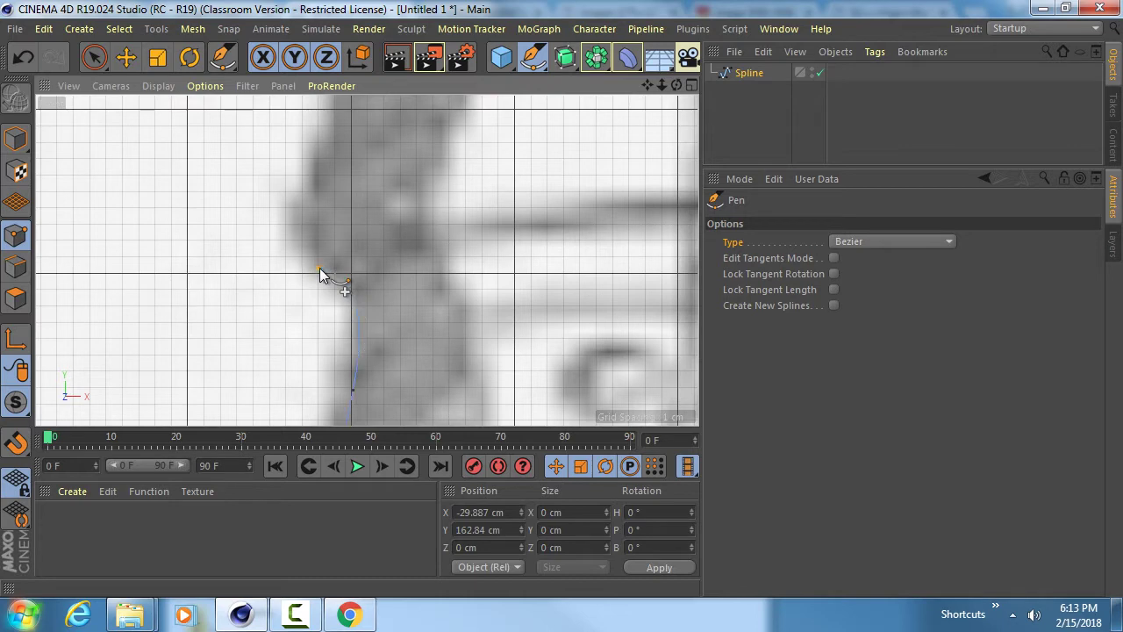
click(295, 225)
scroll(325, 185, down, 4)
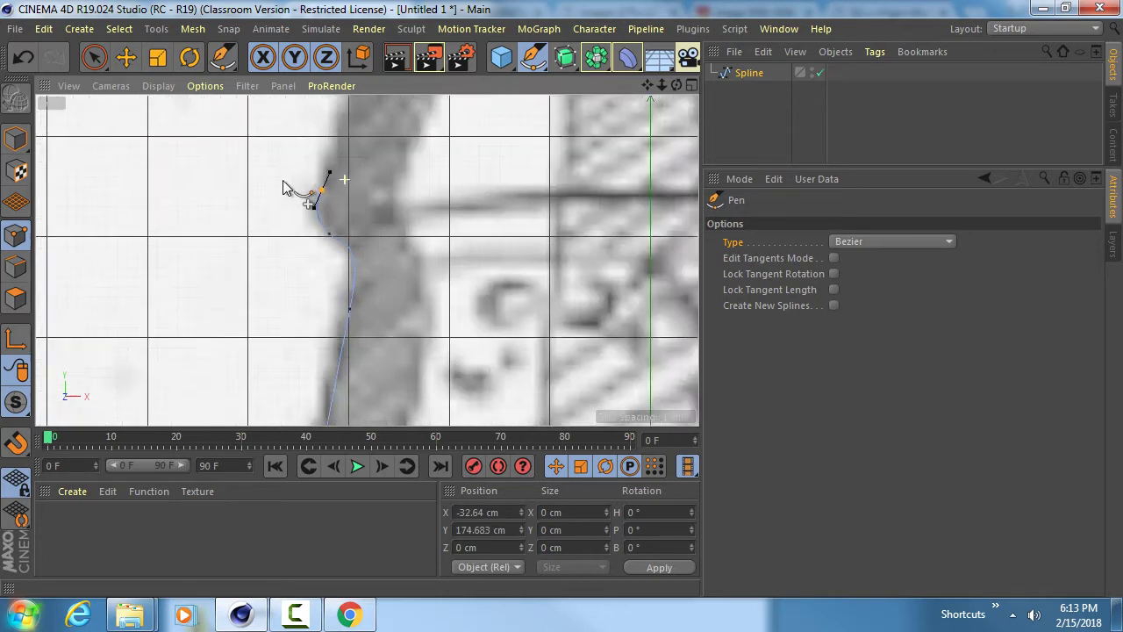
- Extend the spline up the bottle's outer lip to a curve point inside the cap at about X -24, Y 199 cm
scroll(341, 292, down, 3)
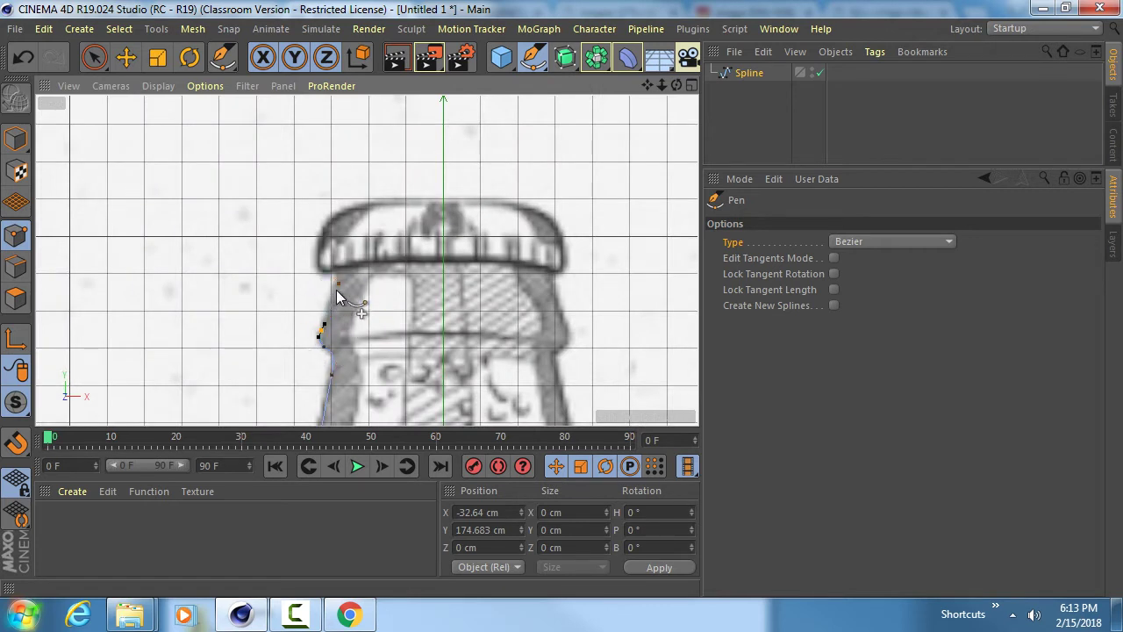
click(327, 297)
scroll(345, 290, up, 1)
scroll(349, 283, up, 2)
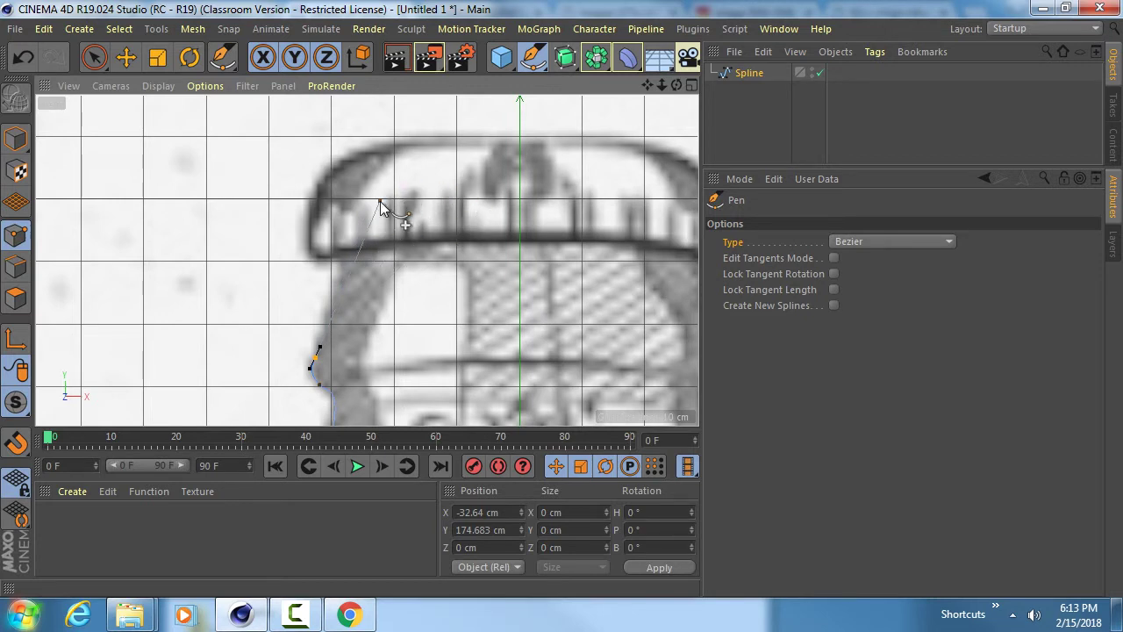
drag(368, 210, 376, 186)
- Turn the spline over the rim and start the inner wall with curve points at about X -20, Y 198 cm and X -25, Y 168 cm
scroll(373, 228, down, 6)
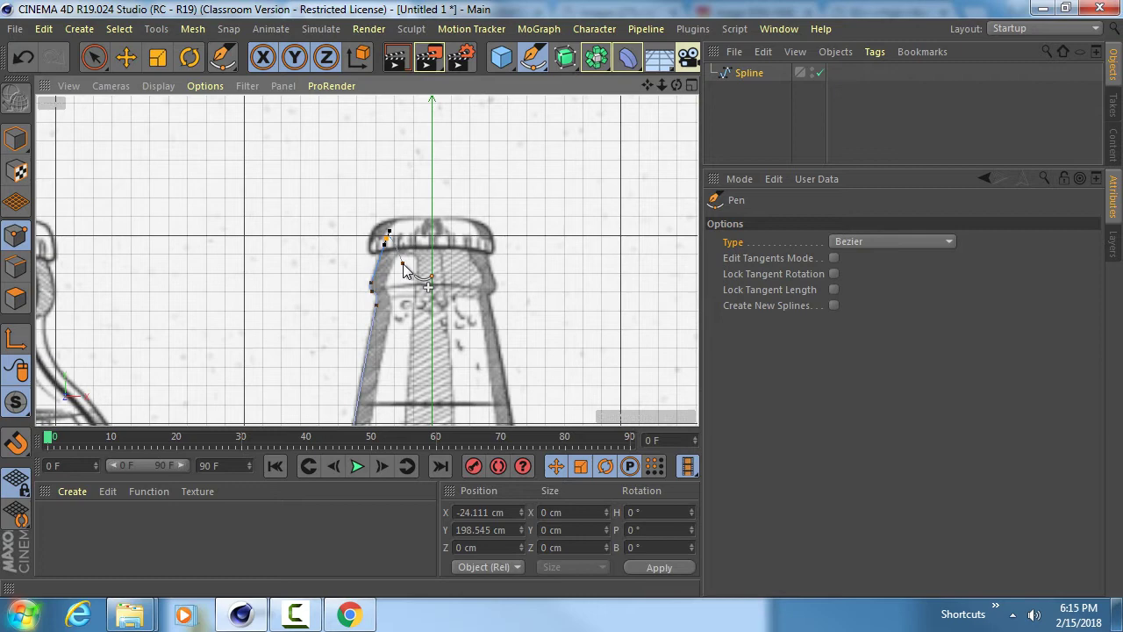
scroll(402, 269, up, 5)
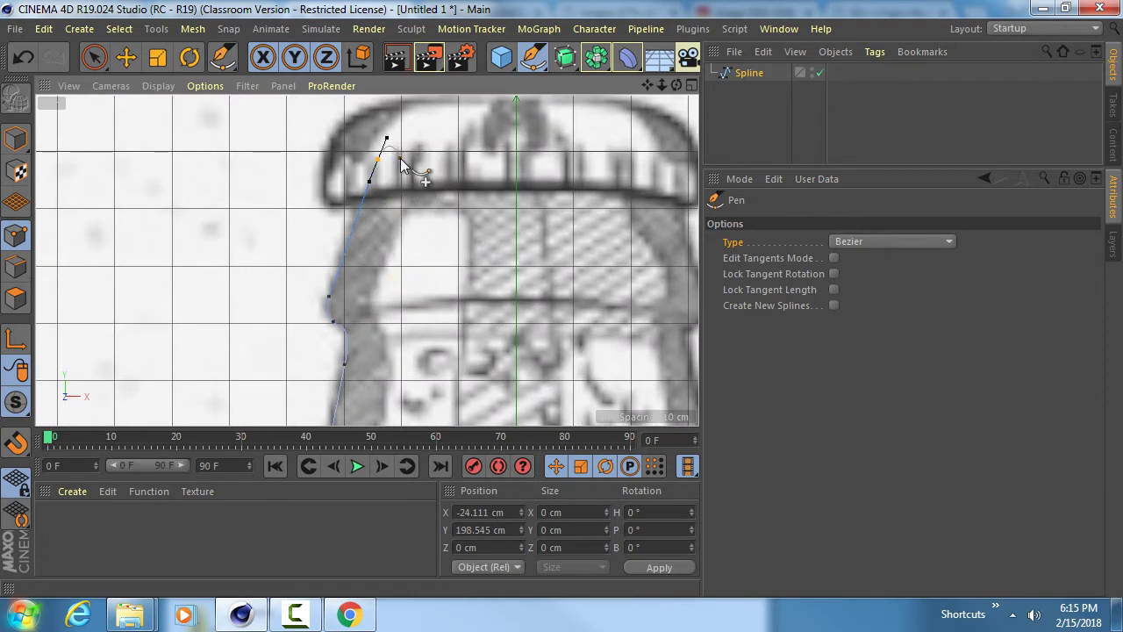
drag(399, 162, 395, 180)
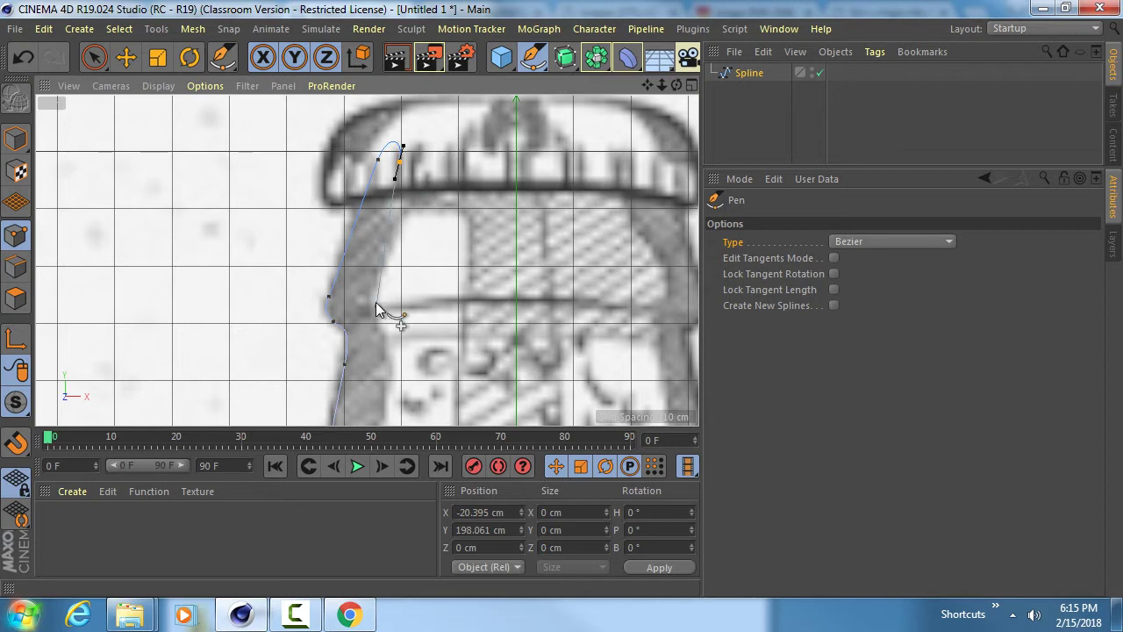
alt+middle_drag(383, 311, 363, 239)
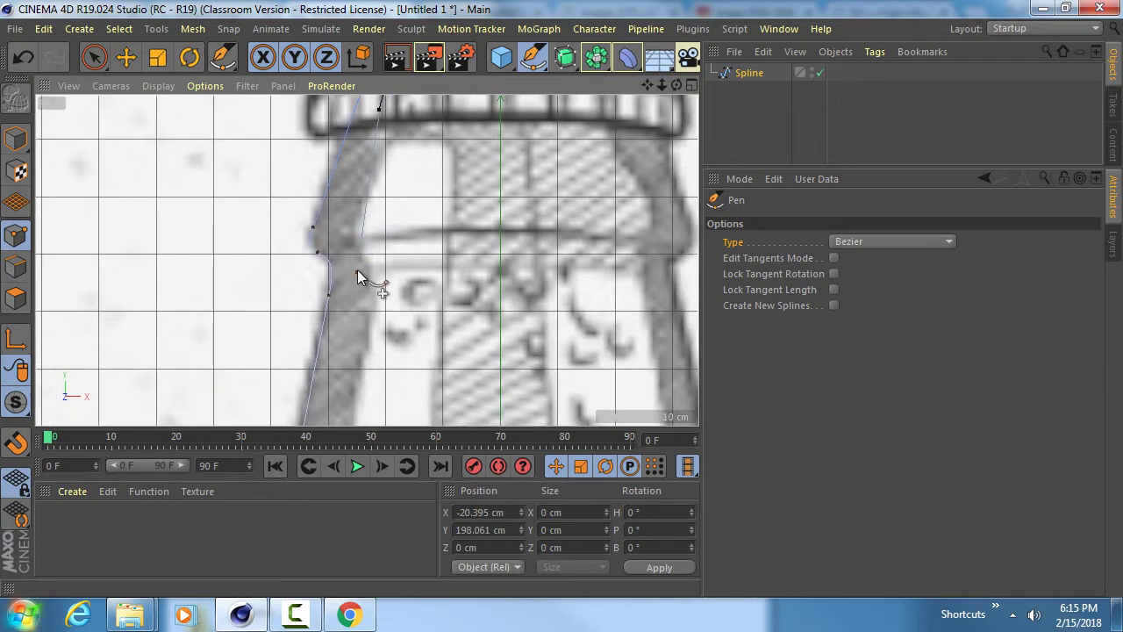
drag(358, 265, 353, 293)
- Continue the inner wall down the neck with curve points at about X -37, Y 96 cm and X -44, Y 50 cm
scroll(356, 338, down, 6)
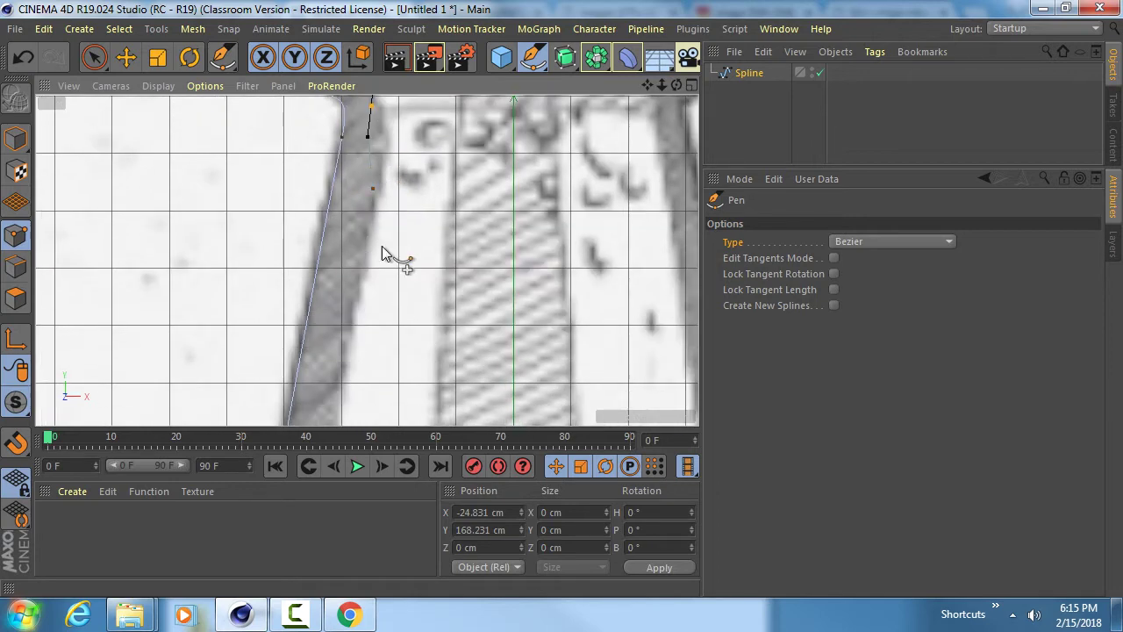
scroll(369, 378, up, 5)
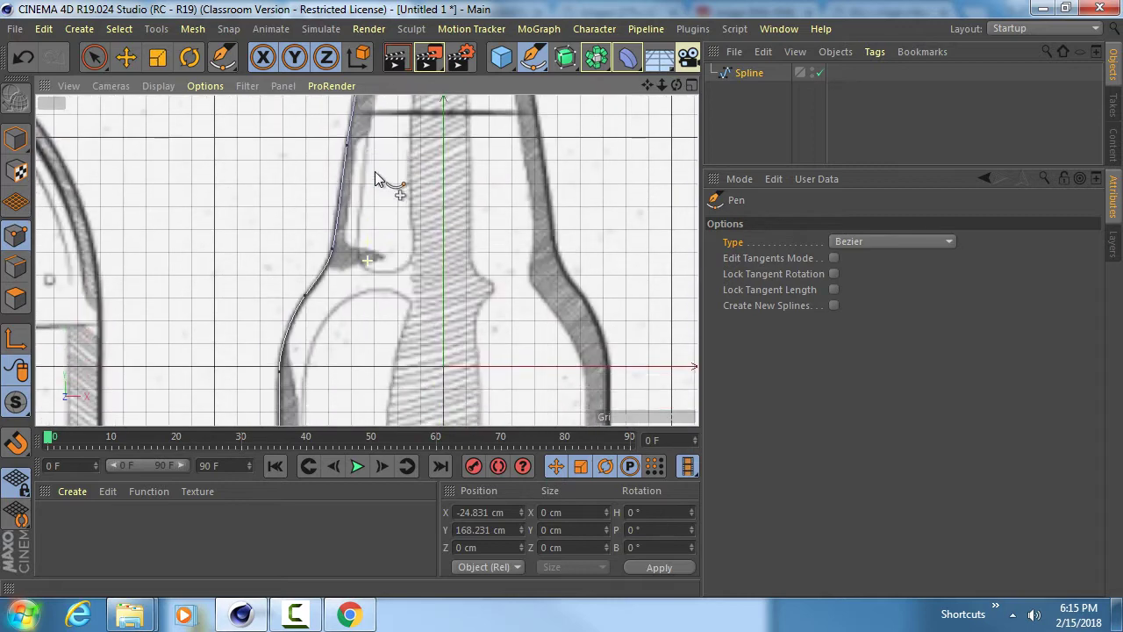
scroll(401, 143, up, 3)
scroll(359, 144, up, 1)
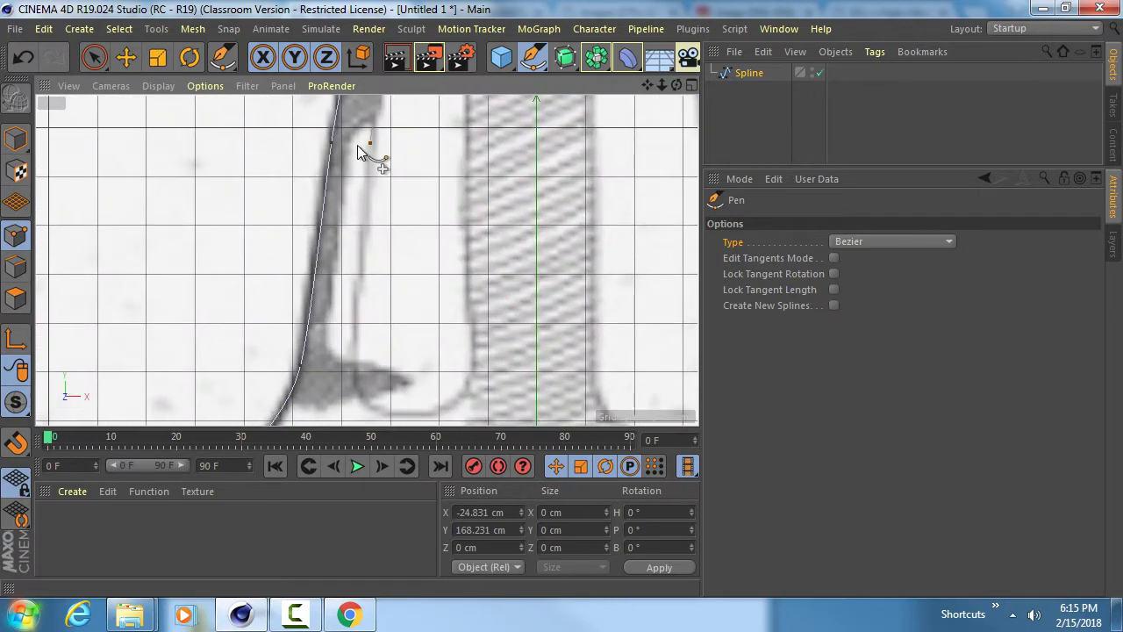
drag(355, 145, 348, 193)
alt+middle_drag(338, 278, 348, 132)
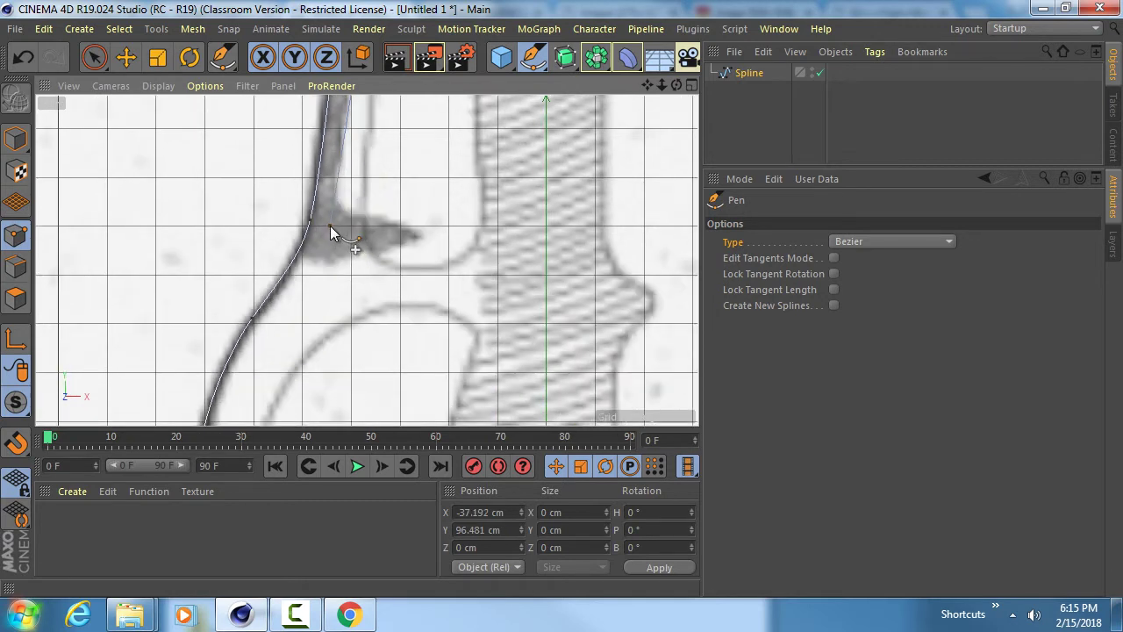
drag(329, 226, 313, 283)
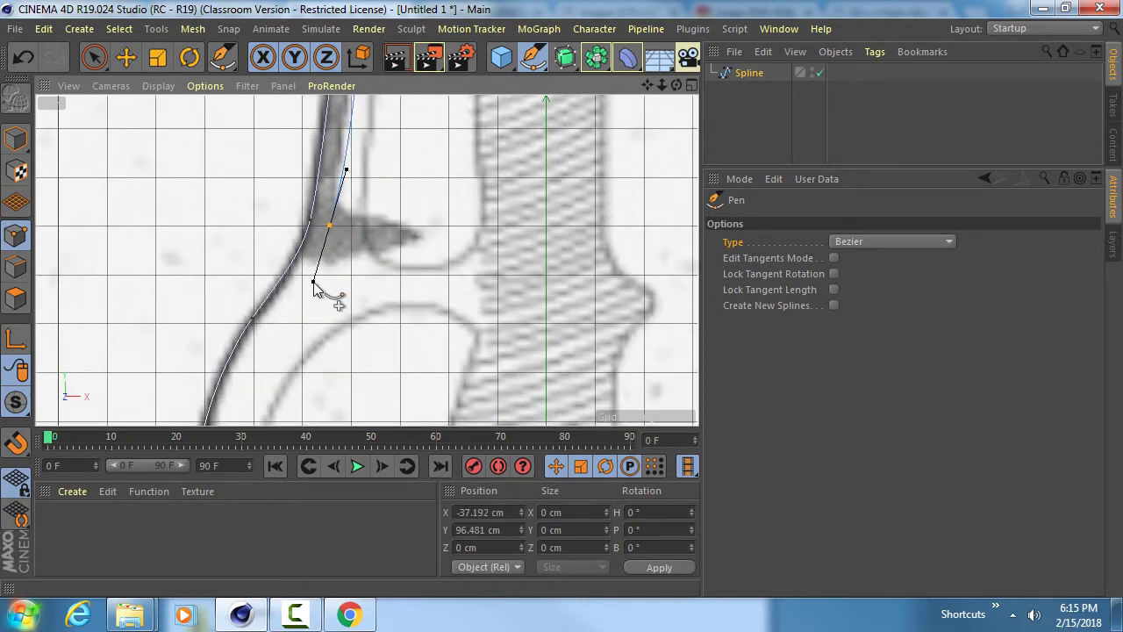
- Trace the inner shoulder with curve points at about X -56, Y 28 cm and X -67, Y -2 cm
alt+middle_drag(288, 343, 309, 211)
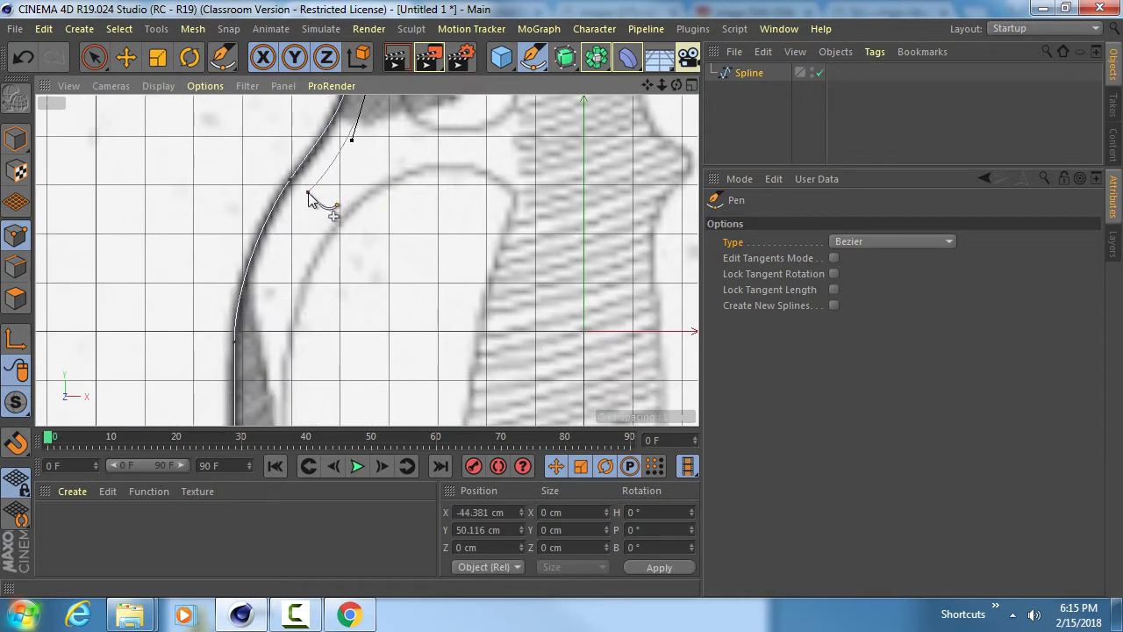
drag(308, 192, 290, 222)
alt+middle_drag(286, 302, 312, 172)
drag(287, 211, 288, 257)
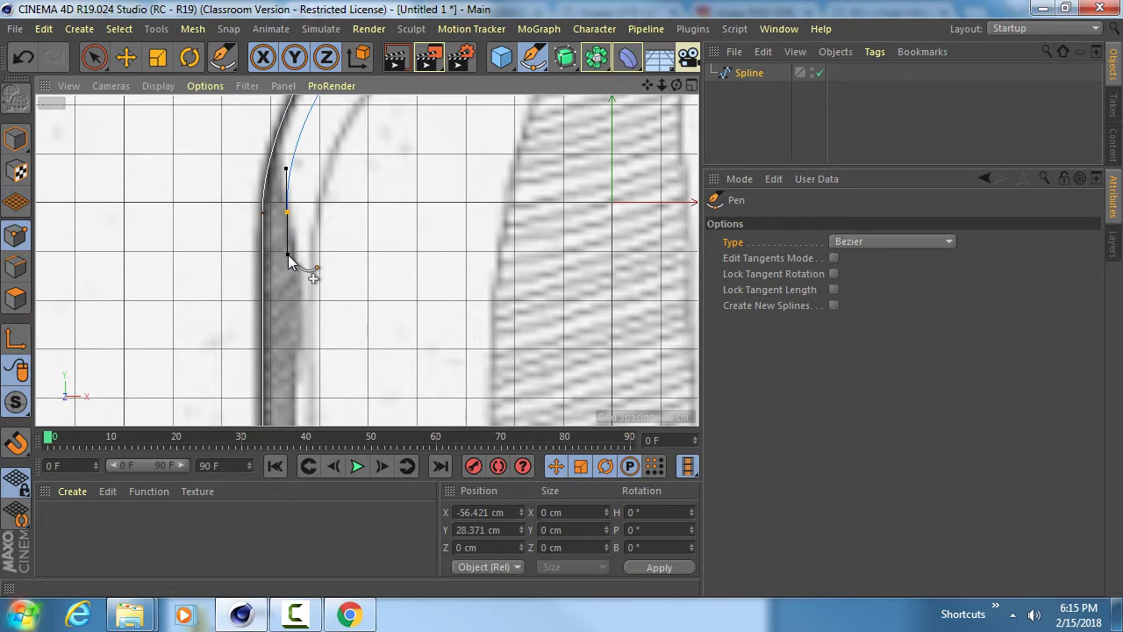
- Run the inner wall straight down to a curve point near the bottle's base at about X -67, Y -232 cm
mouse_move(288, 317)
alt+middle_down()
mouse_move(295, 123)
mouse_move(291, 140)
alt+middle_up()
alt+middle_drag(289, 260, 278, 150)
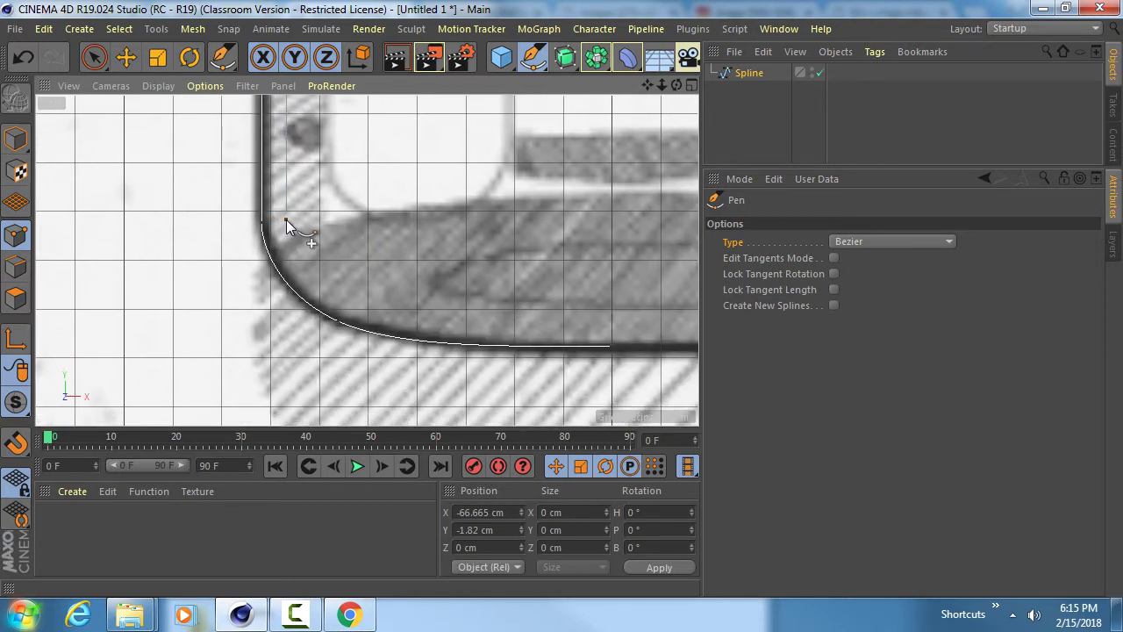
drag(286, 220, 287, 246)
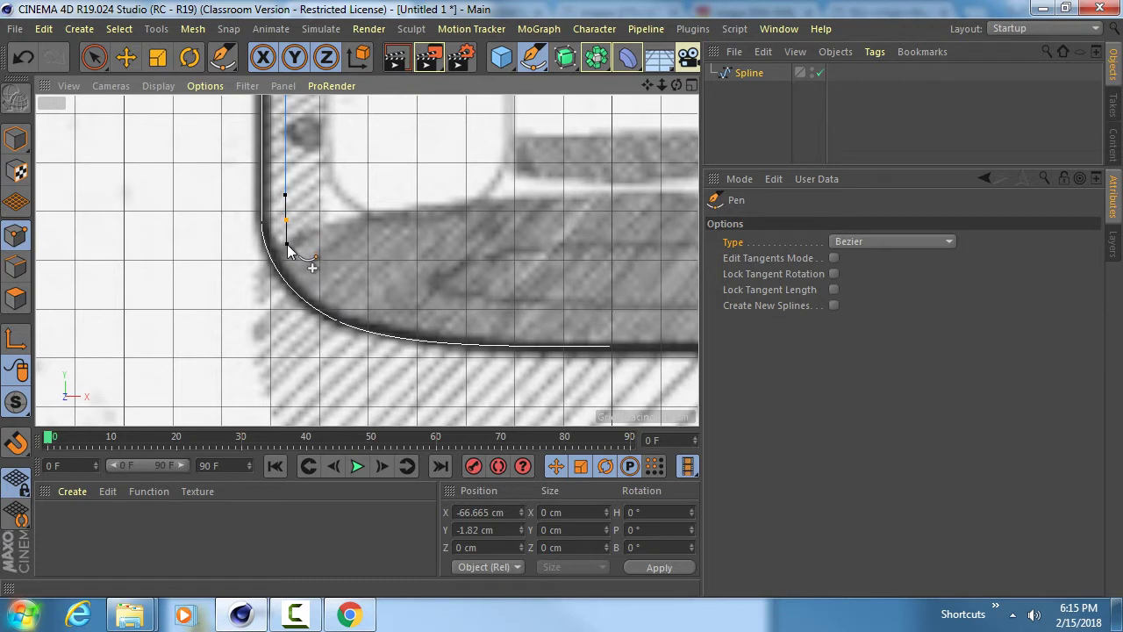
- Trace the bottle's inner floor along the dark ellipse's upper edge, ending near the centre axis at about X 0, Y -226 cm
alt+middle_drag(388, 257, 238, 263)
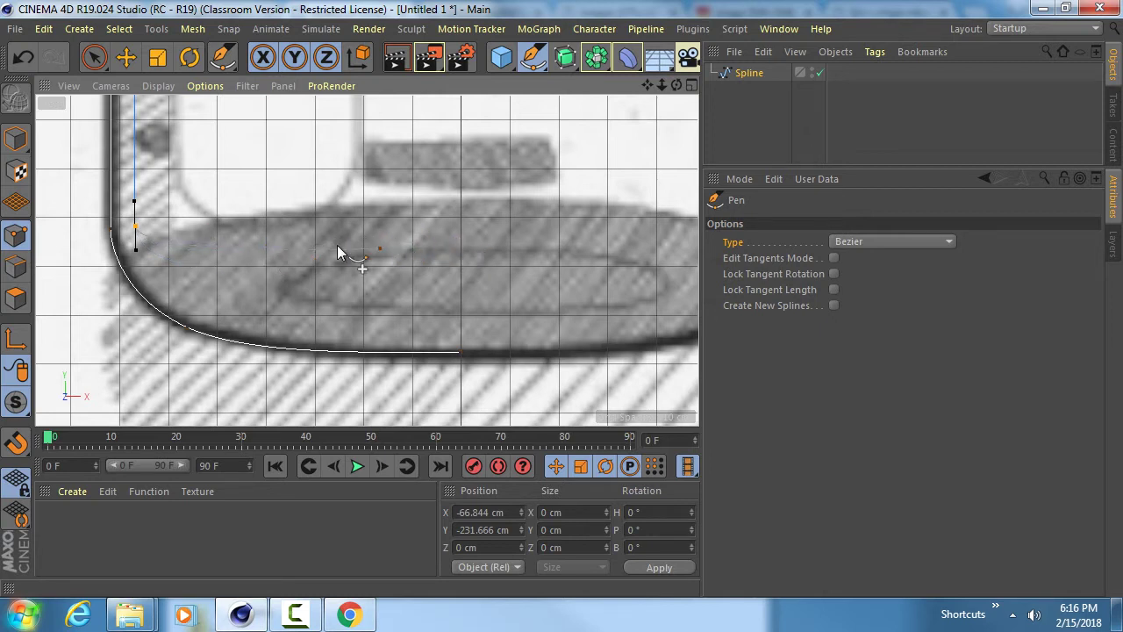
drag(278, 212, 336, 204)
drag(461, 202, 494, 201)
scroll(492, 211, down, 3)
scroll(407, 232, down, 3)
scroll(403, 237, up, 4)
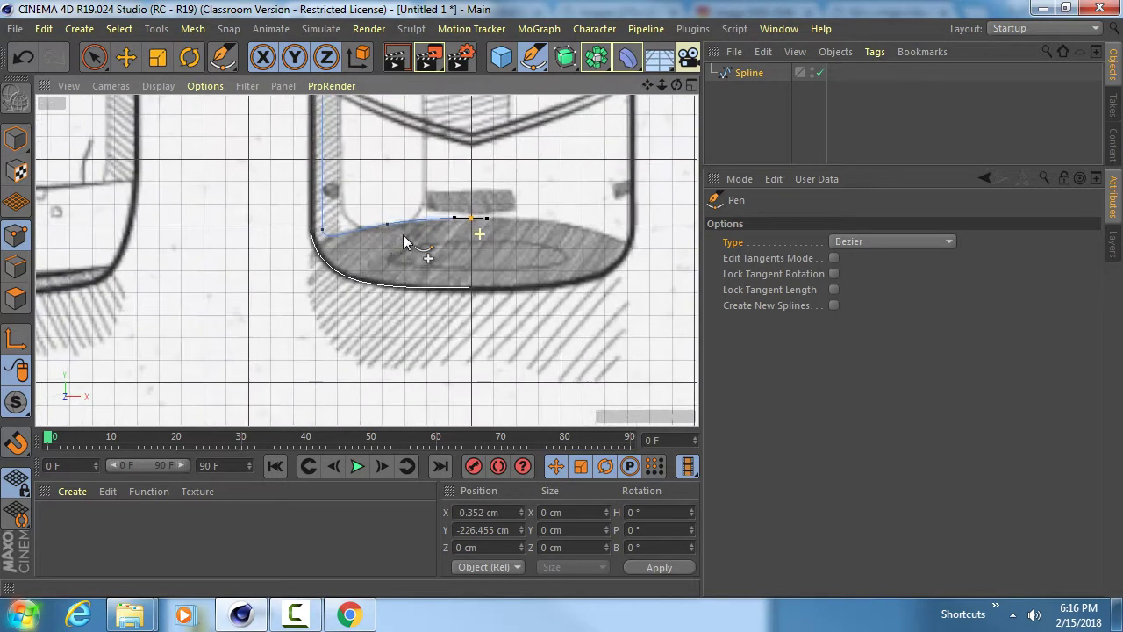
- Examine the spline's open ends at the base in the Front view and the whole profile in the Perspective view
alt+middle_drag(411, 239, 356, 308)
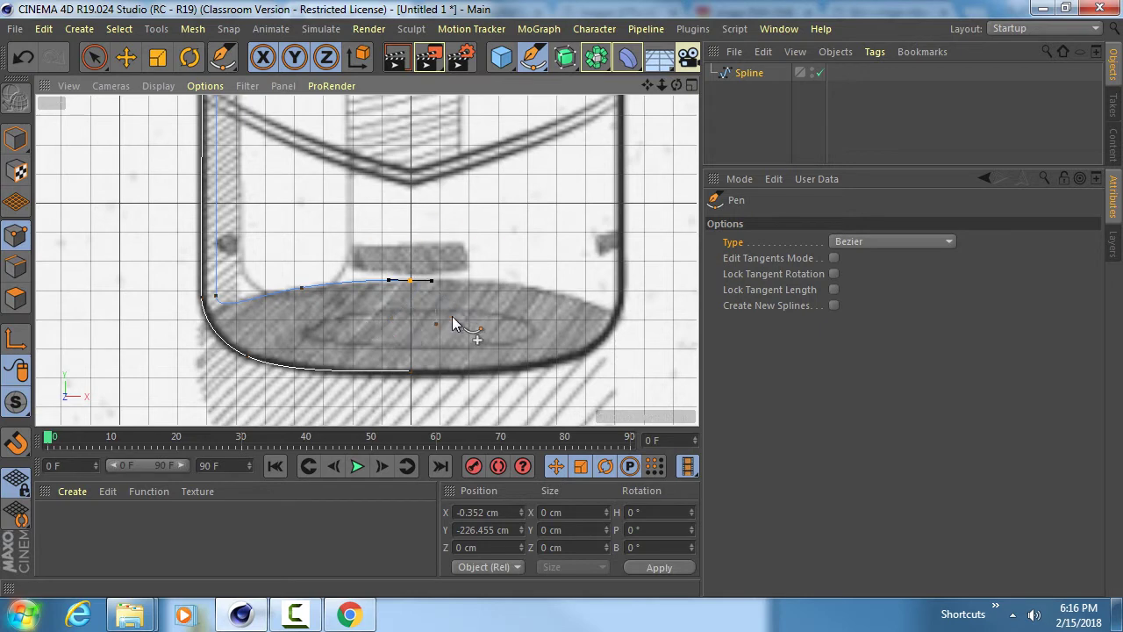
scroll(413, 301, up, 5)
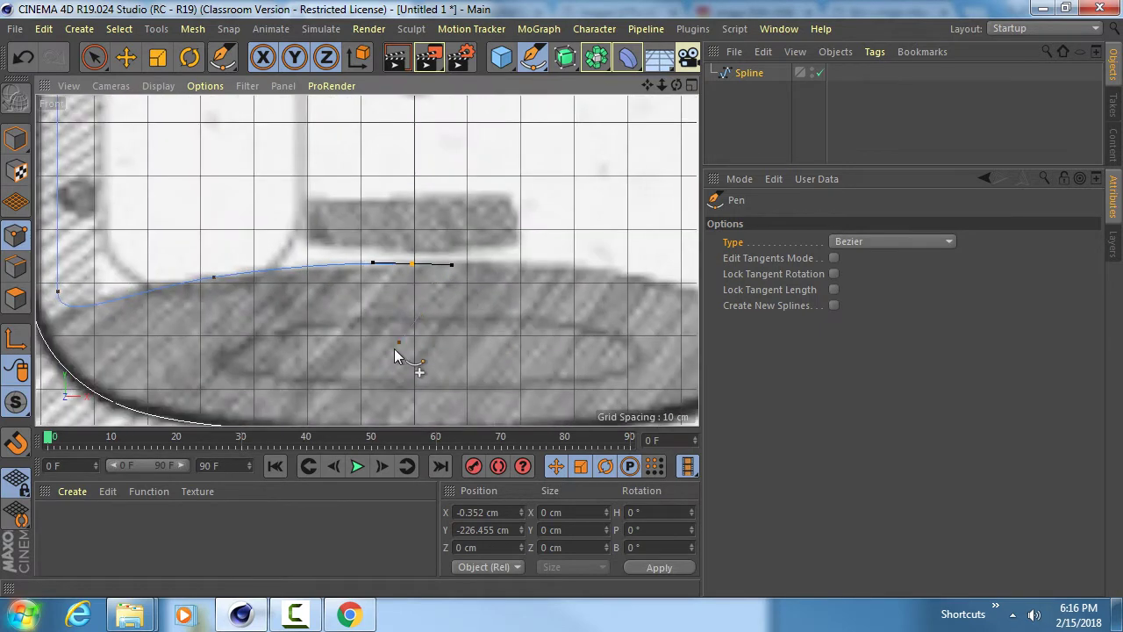
alt+middle_drag(394, 348, 409, 239)
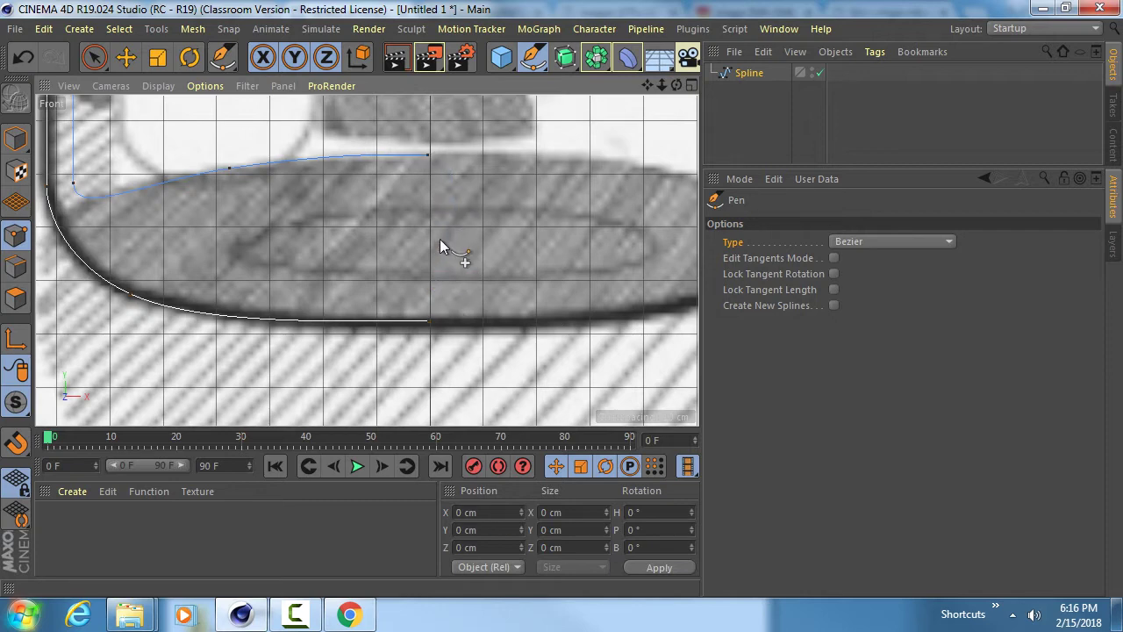
alt+middle_drag(443, 246, 420, 259)
scroll(438, 274, down, 10)
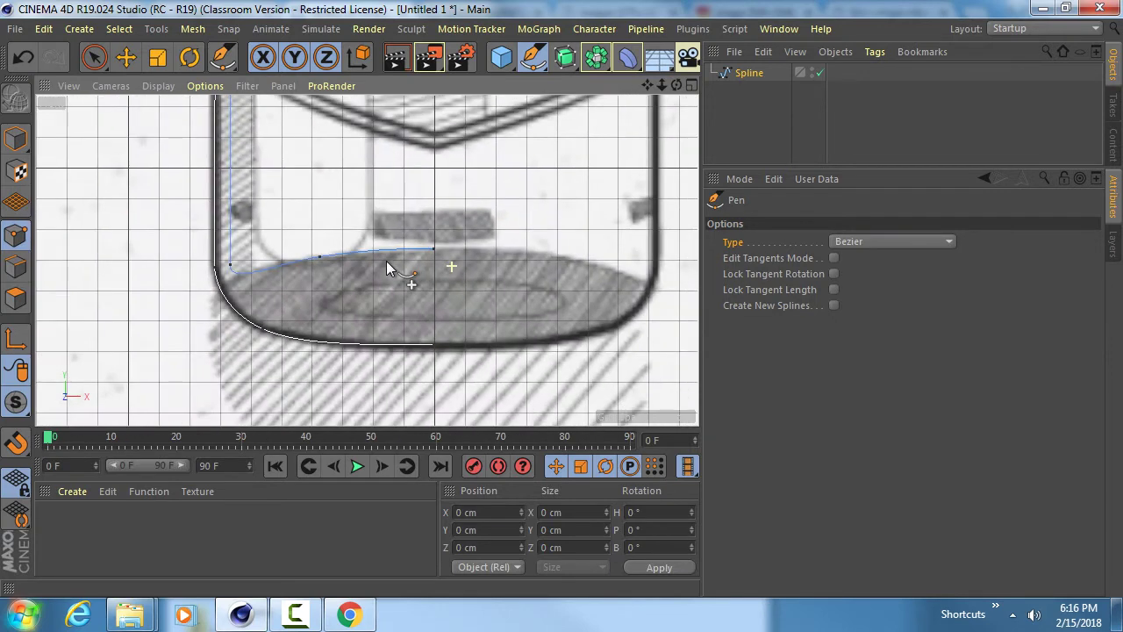
scroll(272, 275, down, 5)
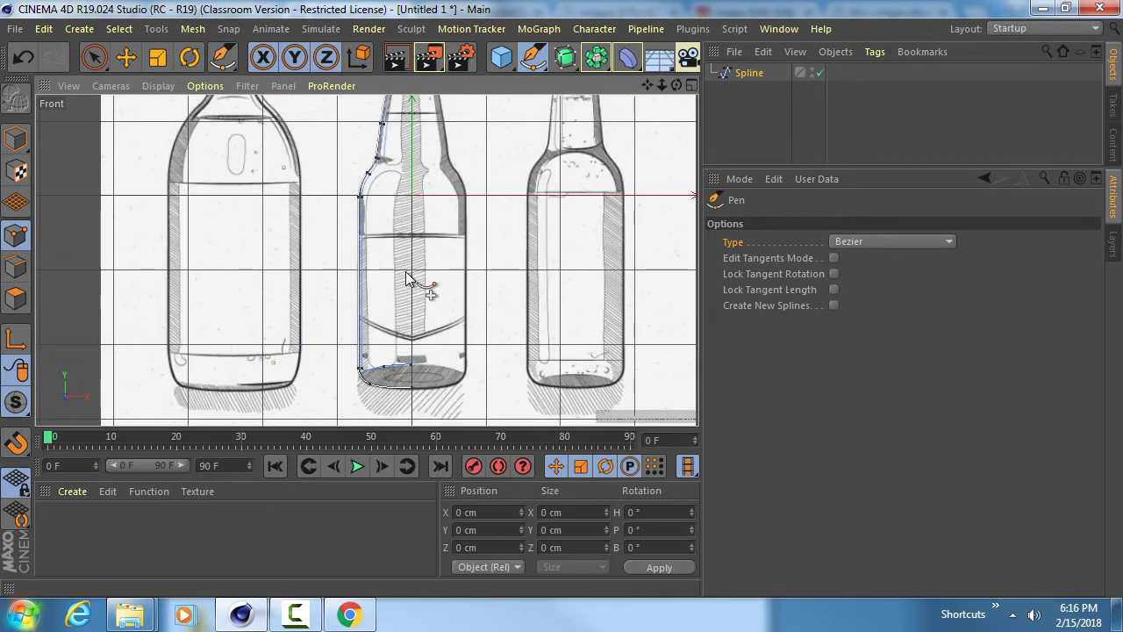
middle_click(427, 272)
middle_click(251, 234)
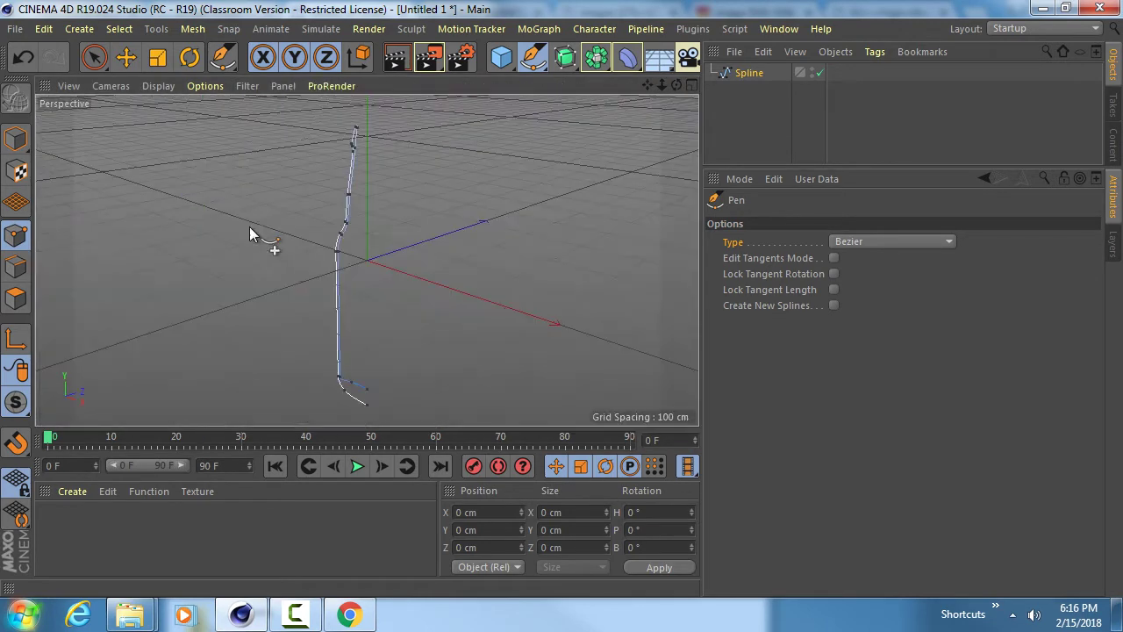
scroll(383, 271, up, 3)
scroll(368, 260, up, 5)
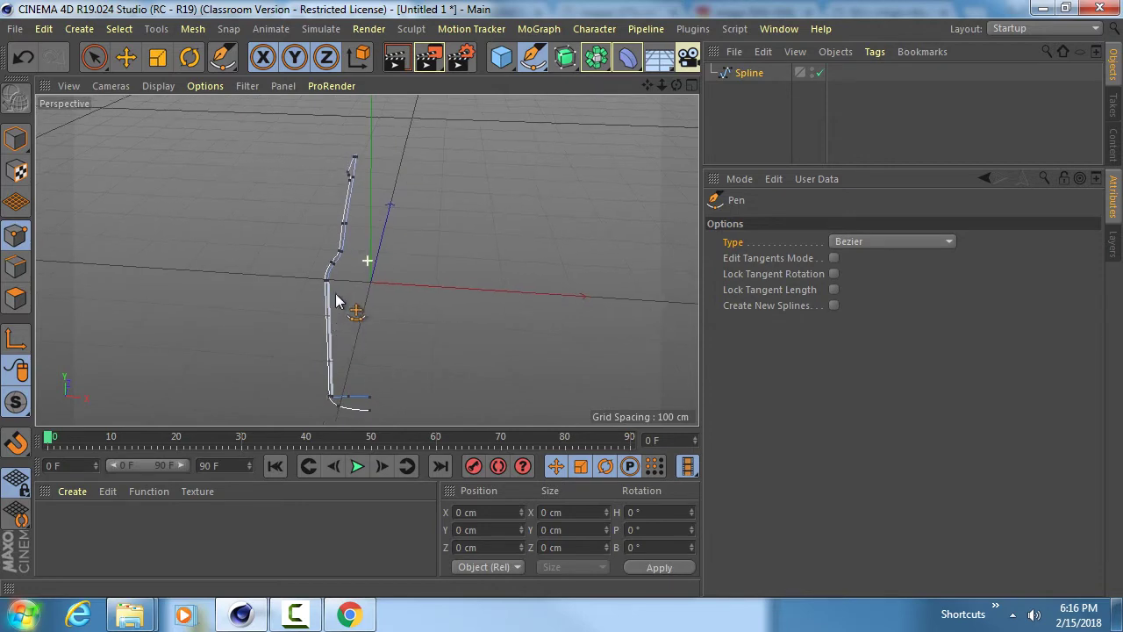
scroll(355, 215, down, 5)
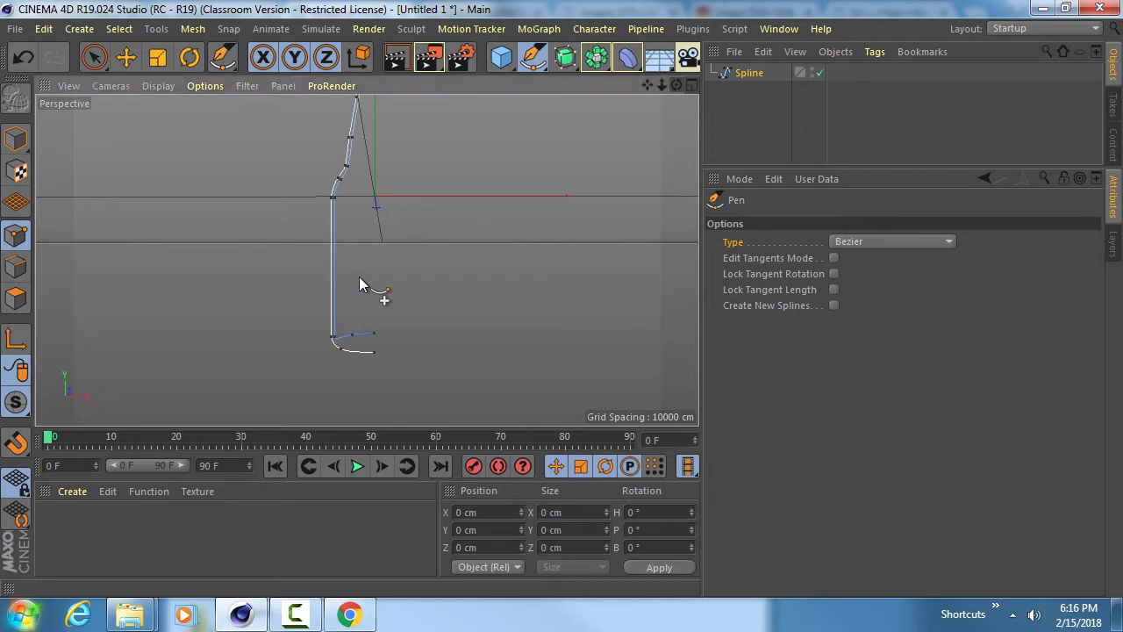
middle_click(359, 277)
middle_click(459, 371)
scroll(386, 252, up, 3)
scroll(386, 252, up, 6)
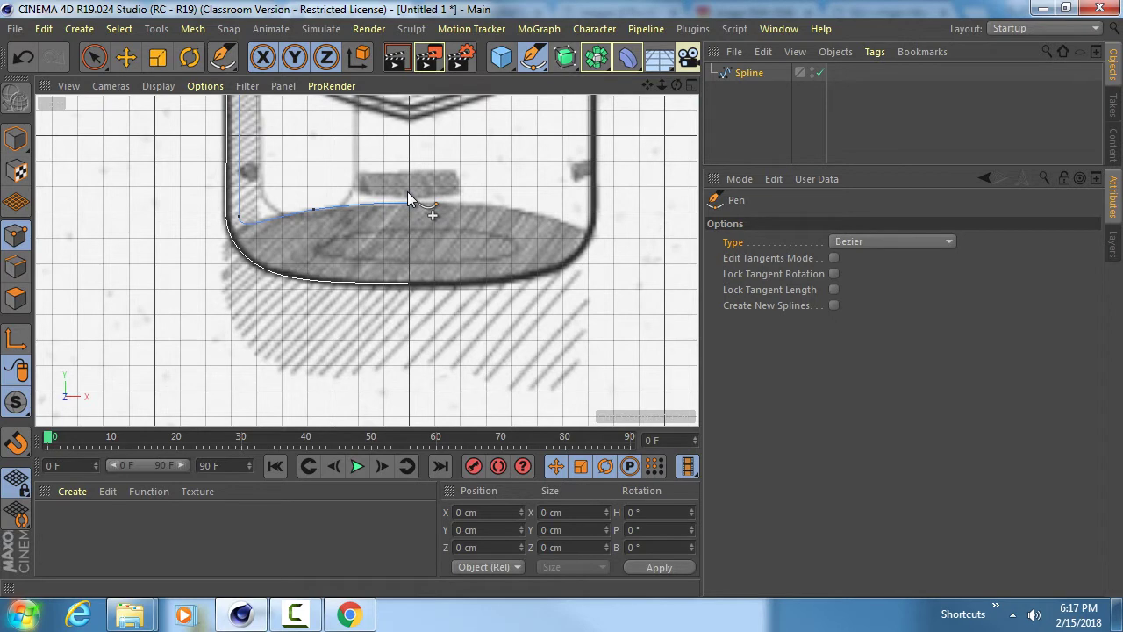
- Switch to the Move tool in Model mode and check the spline's axis position against the middle bottle's centre
key(e)
scroll(446, 243, down, 8)
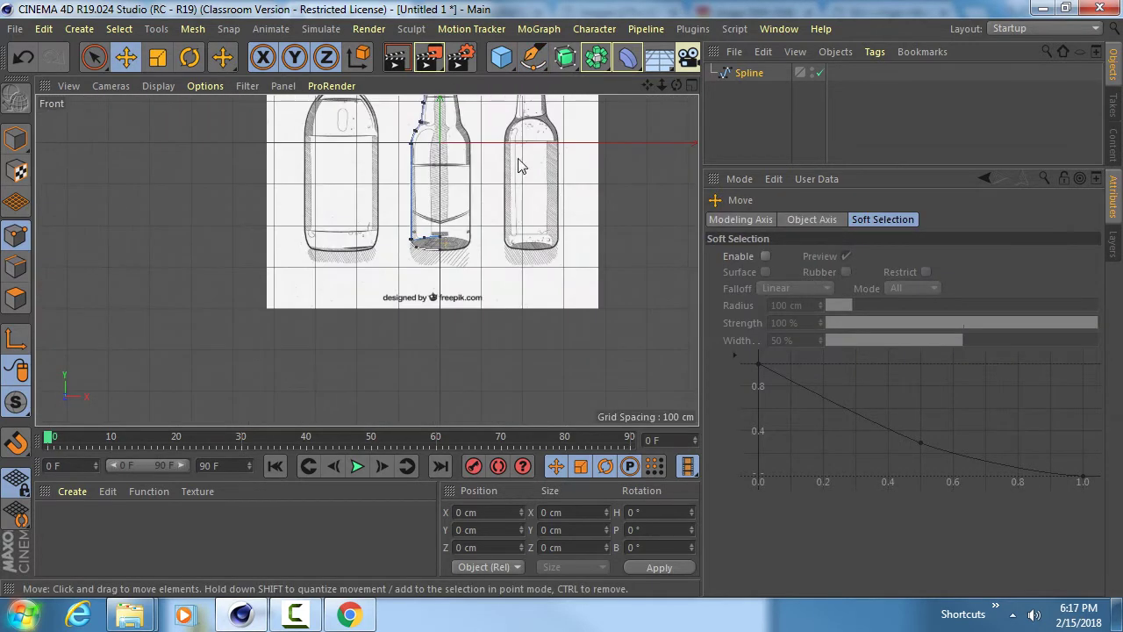
click(16, 138)
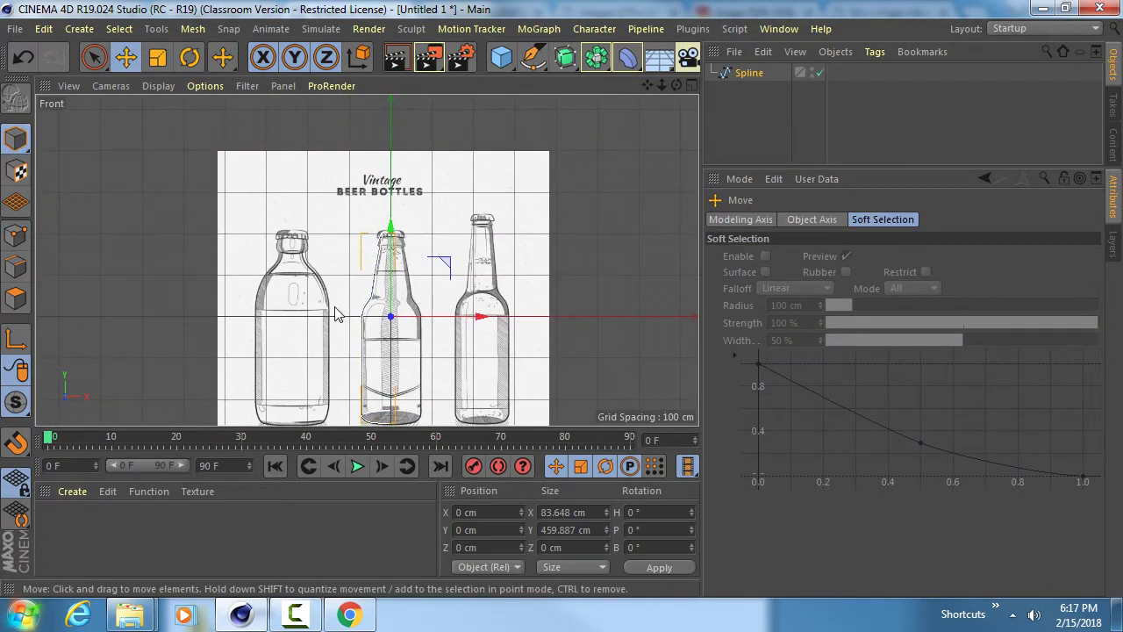
alt+middle_drag(338, 285, 321, 230)
scroll(365, 238, up, 10)
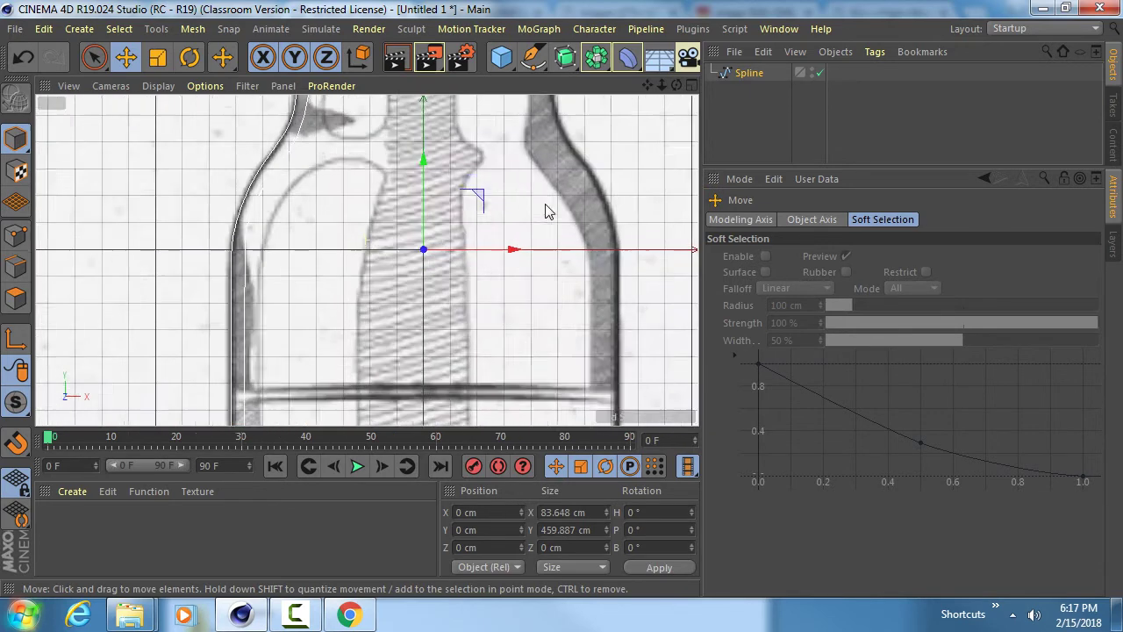
scroll(496, 246, up, 6)
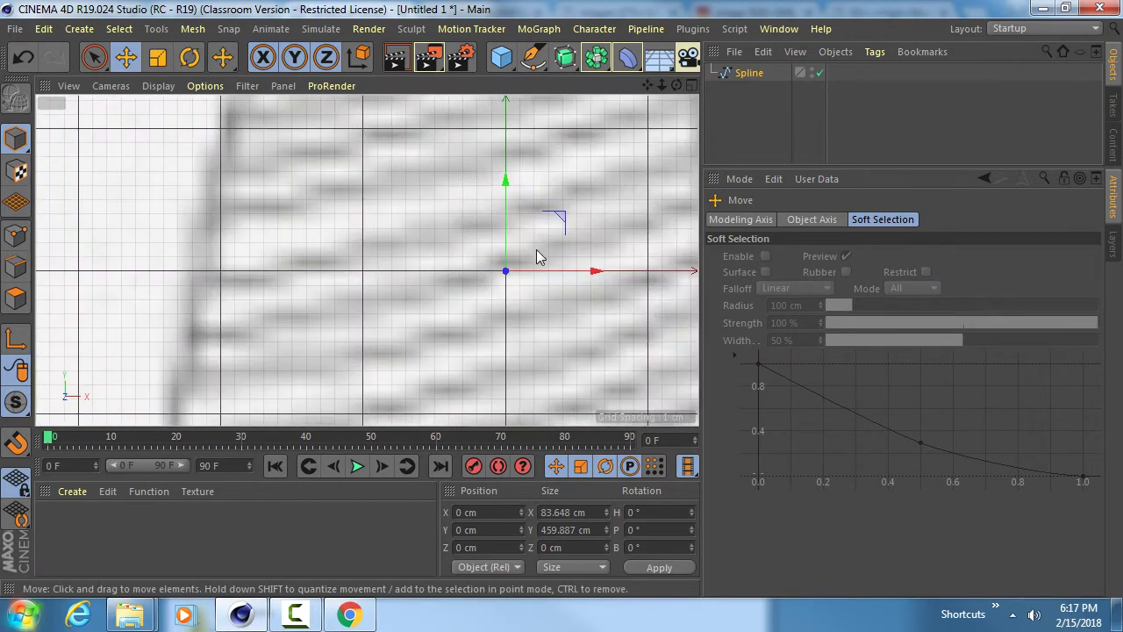
scroll(377, 246, up, 3)
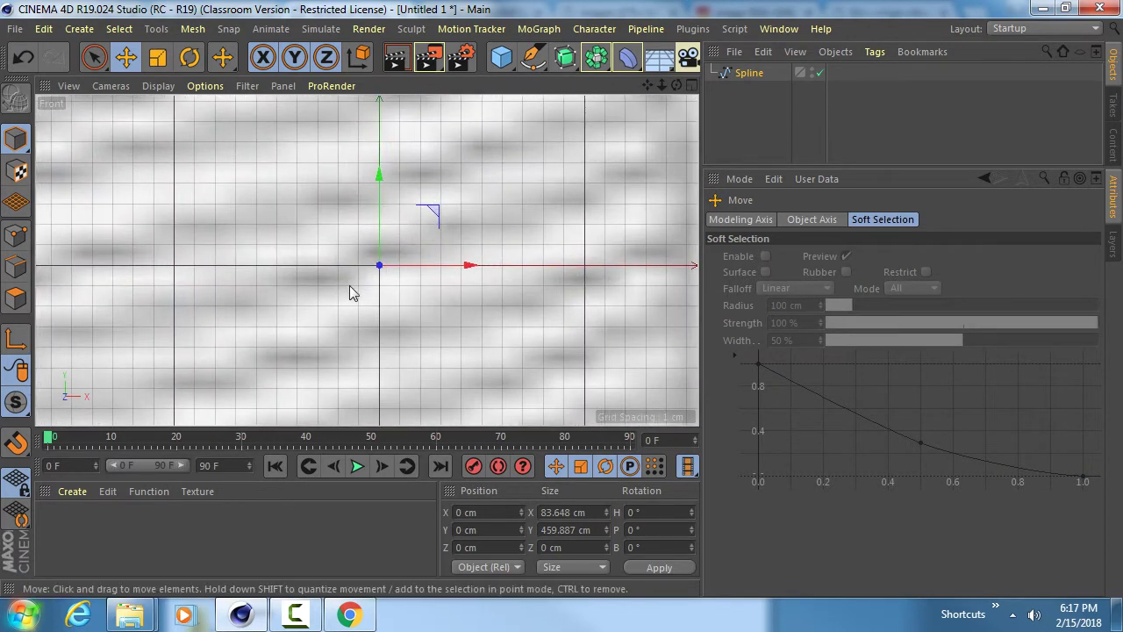
scroll(388, 264, down, 15)
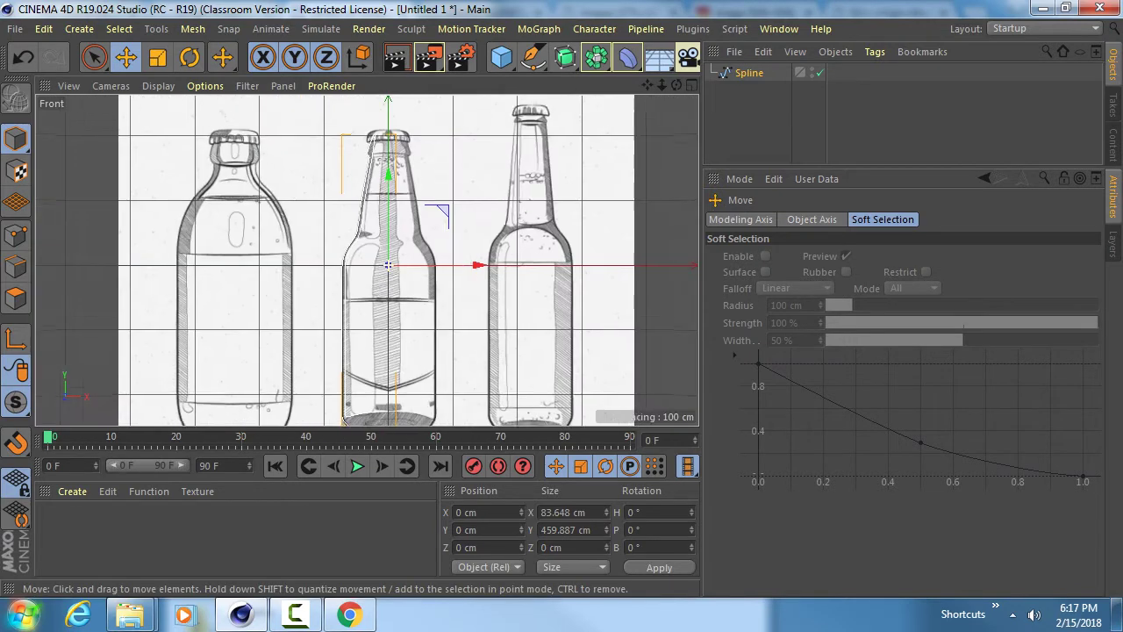
- In Points mode, set the X position of the spline's outer end point at the bottle's base to 0 cm
alt+middle_drag(402, 279, 387, 237)
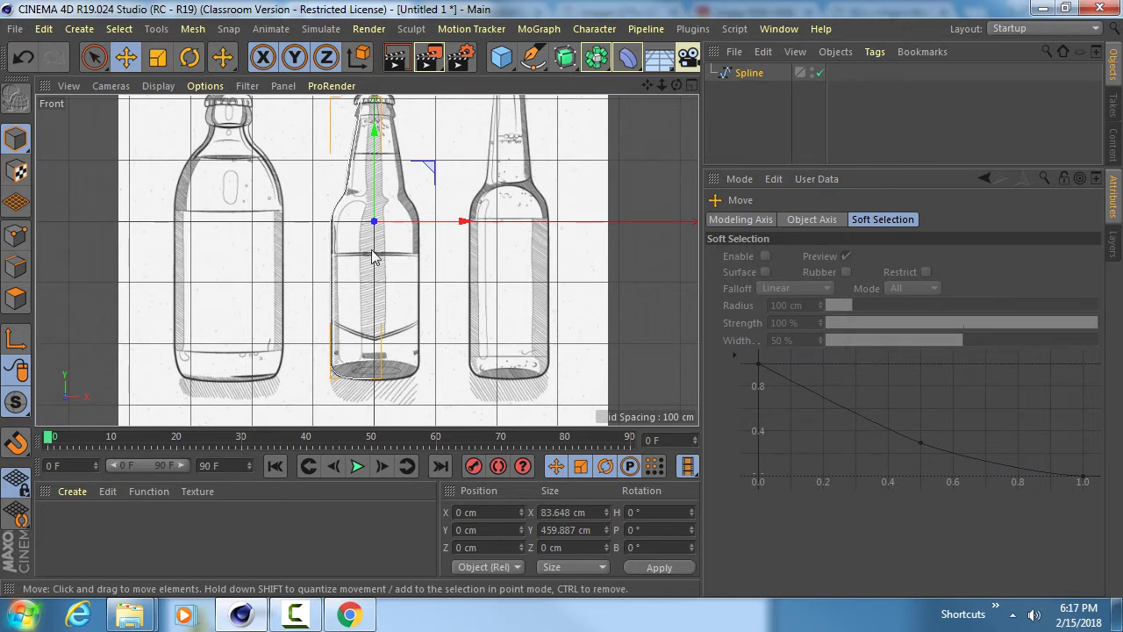
scroll(383, 383, up, 6)
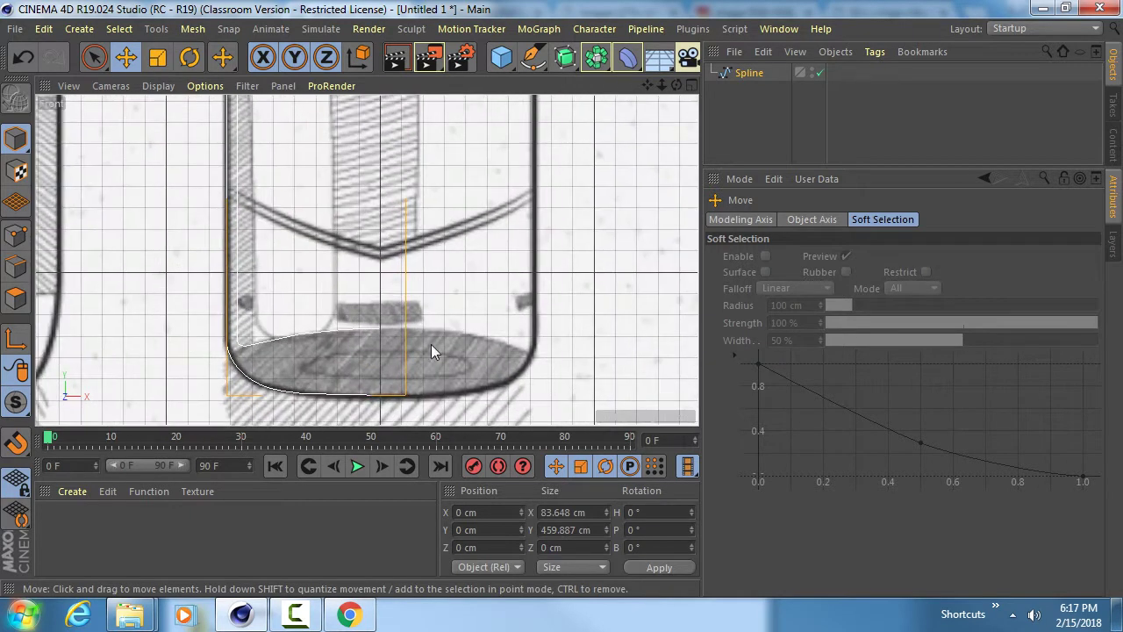
click(16, 235)
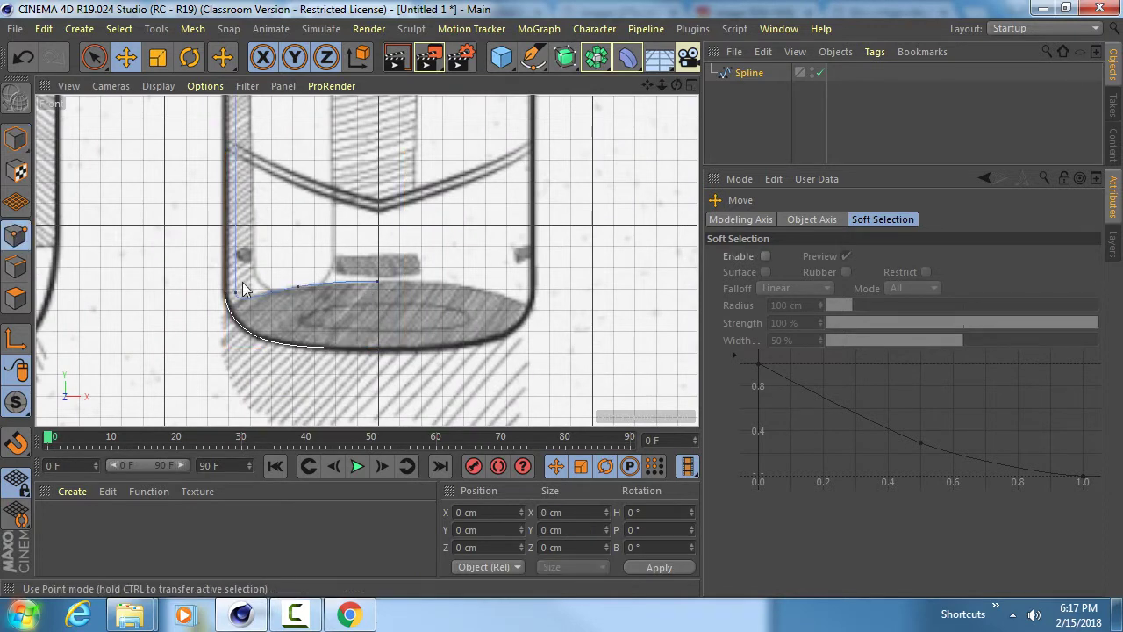
click(378, 350)
scroll(373, 364, up, 5)
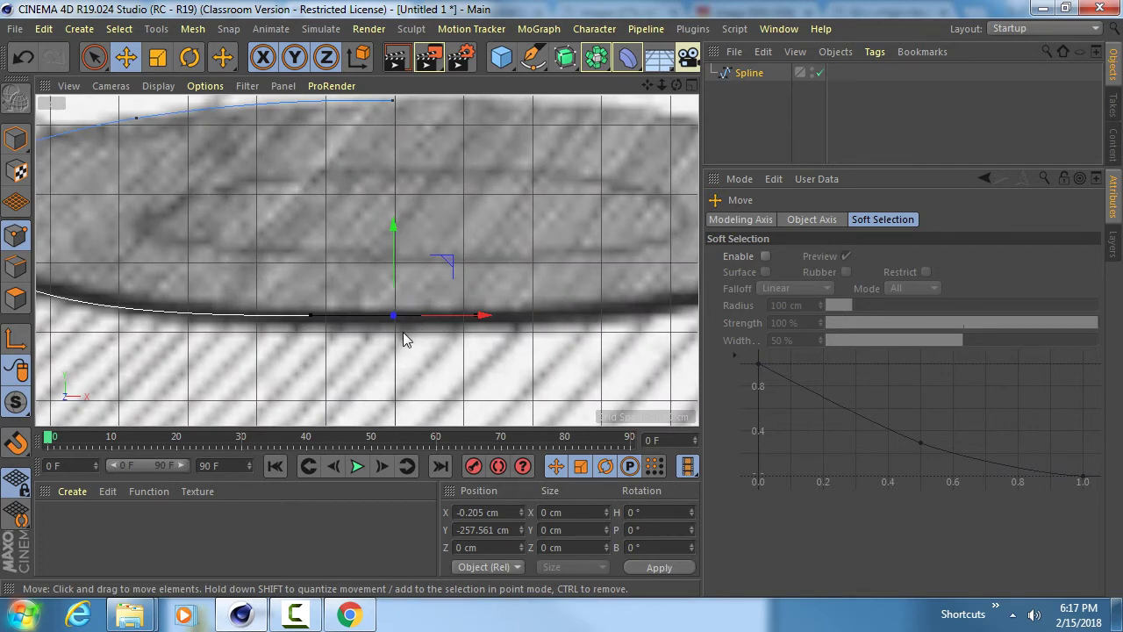
scroll(403, 332, down, 6)
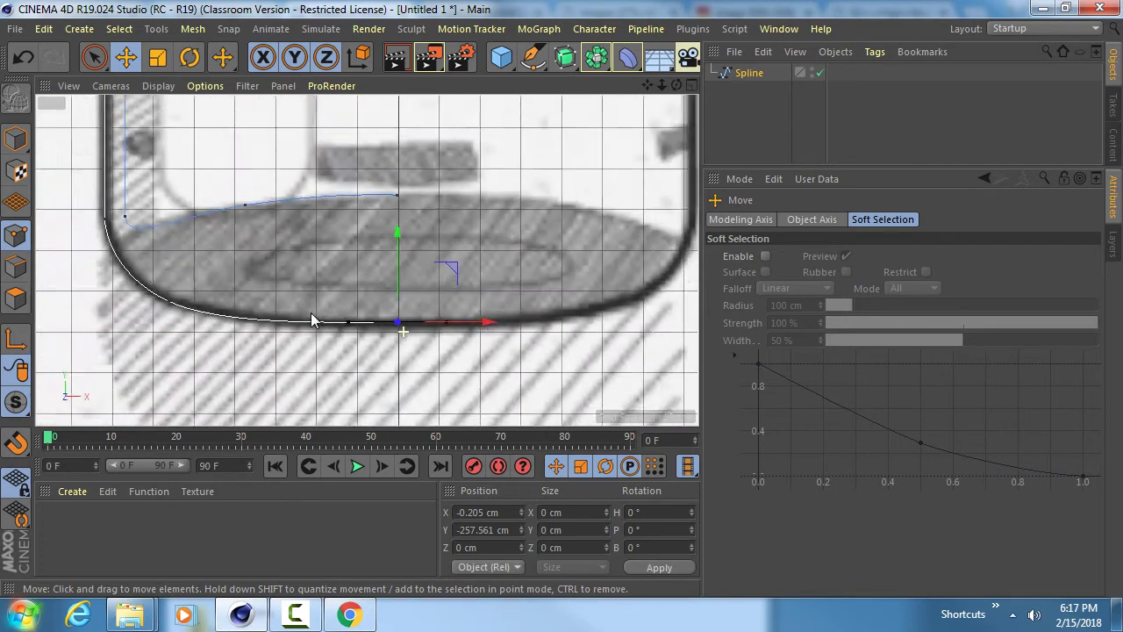
scroll(304, 308, up, 5)
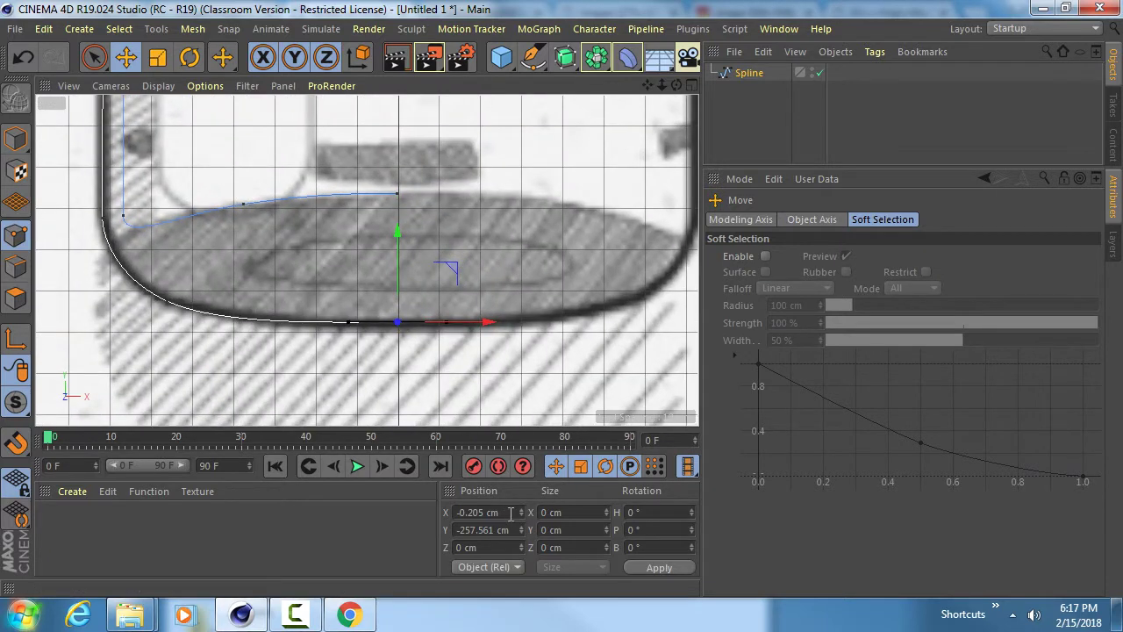
drag(512, 511, 446, 509)
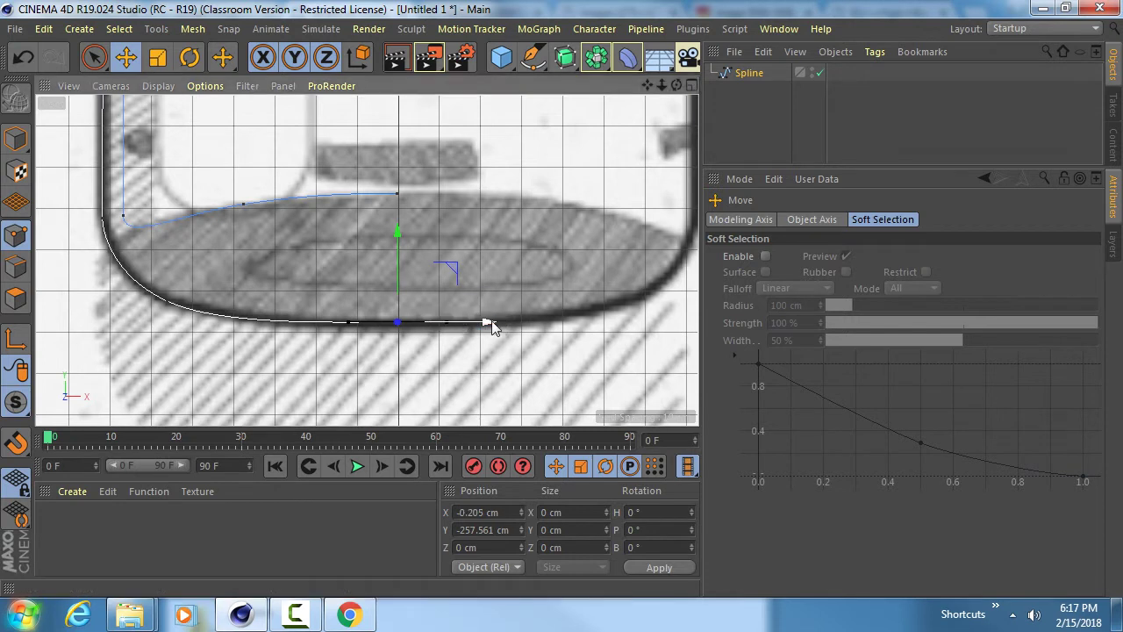
drag(489, 323, 501, 322)
key(ctrl+z)
click(506, 514)
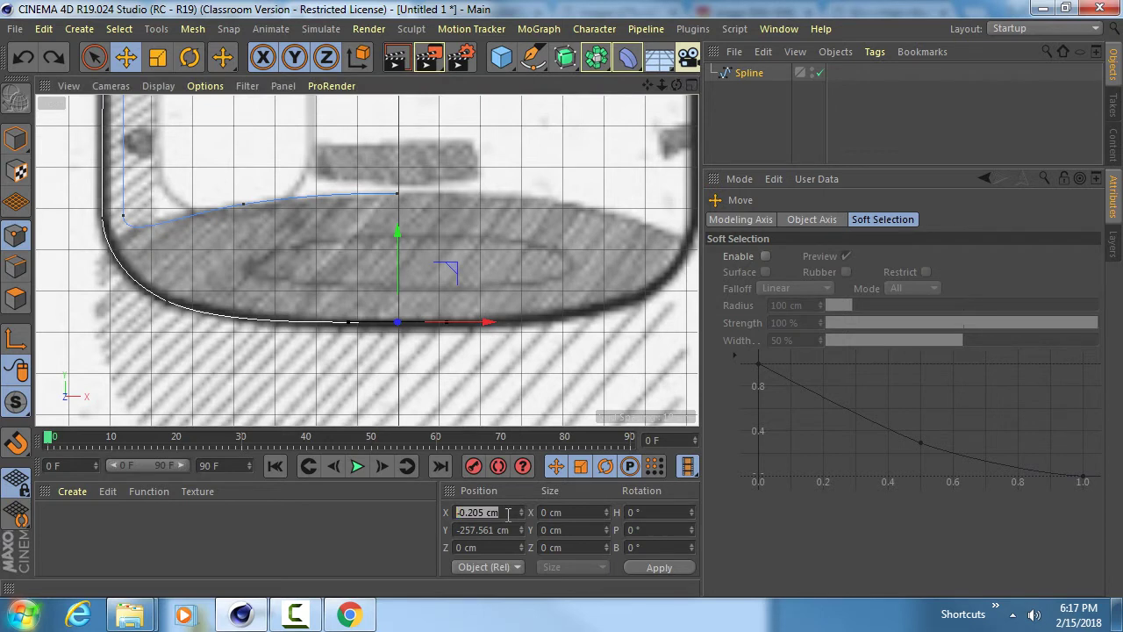
text(0)
key(Return)
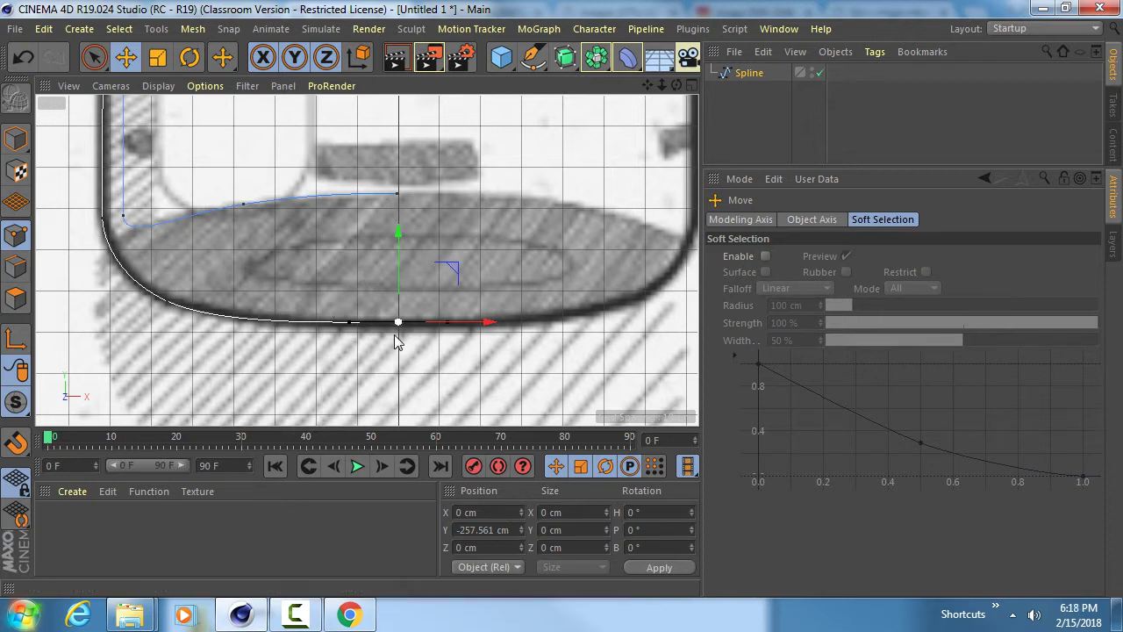
- Set the X position of the inner floor's end point, above the base, to 0 cm
click(398, 192)
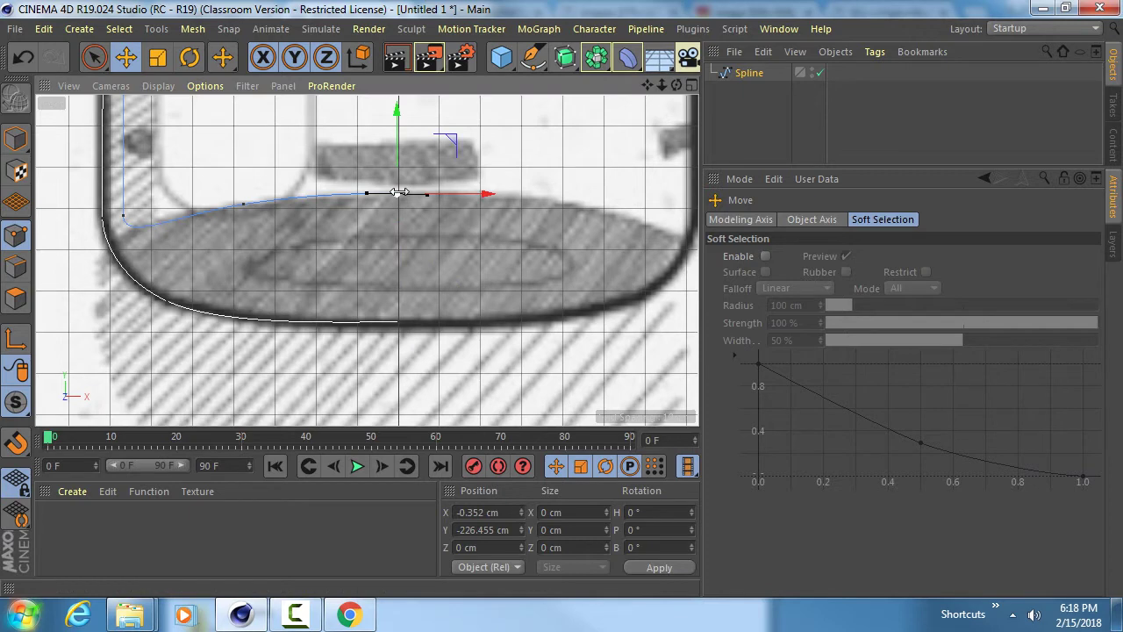
alt+middle_drag(377, 251, 372, 329)
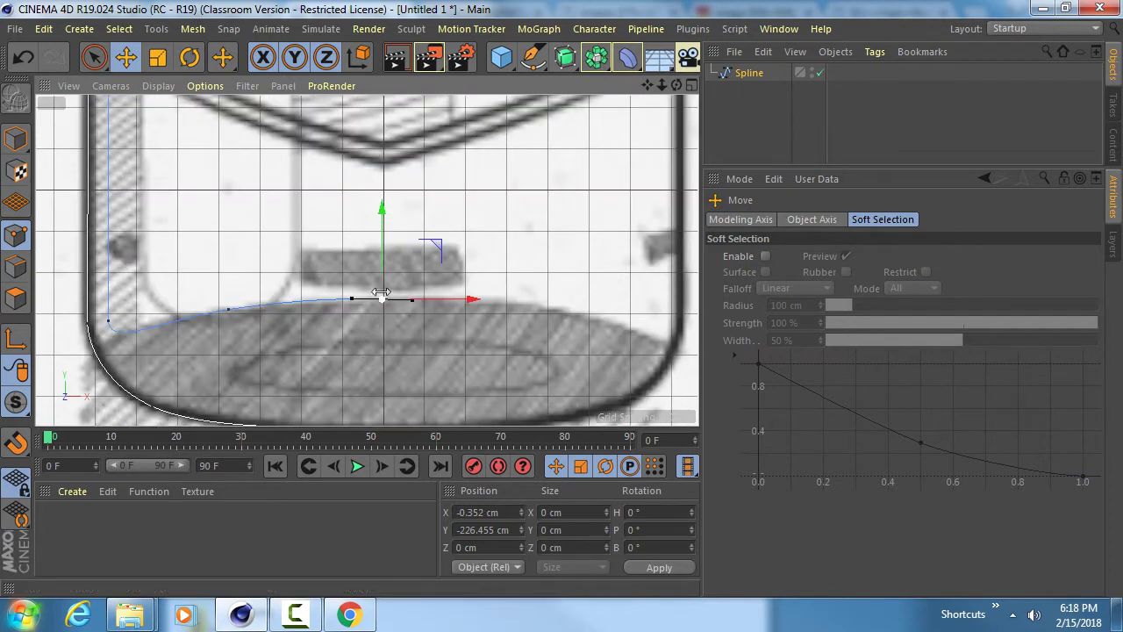
click(496, 512)
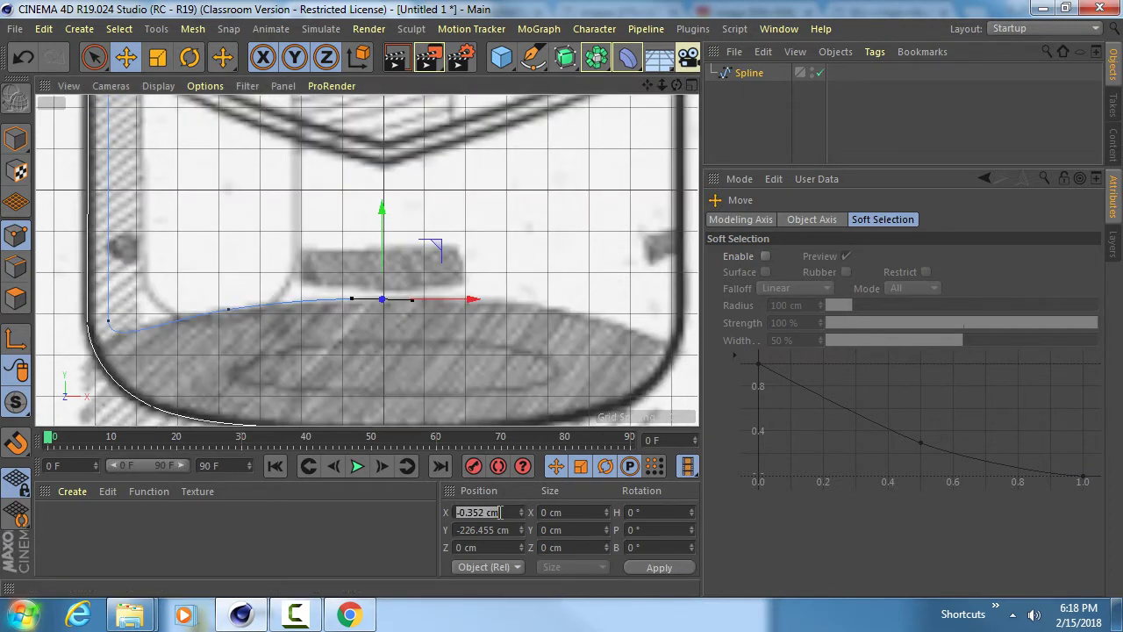
text(0)
key(Return)
- Examine the profile from base to cap in the Front view and the spline's shape in the Perspective view
alt+right_drag(401, 271, 305, 272)
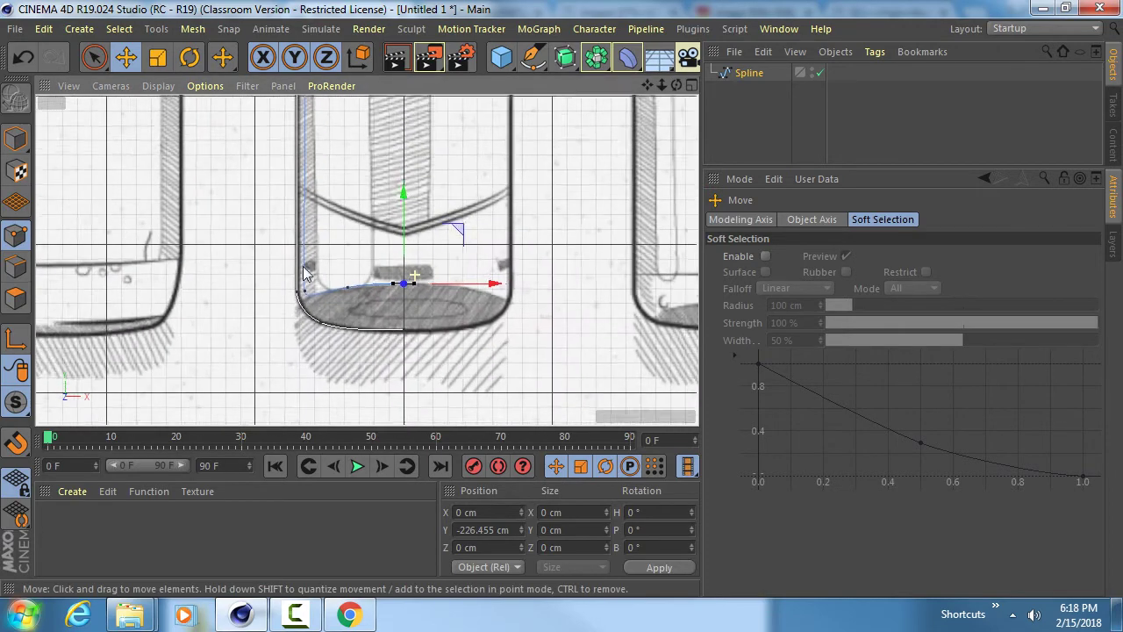
alt+middle_drag(305, 272, 429, 300)
alt+right_drag(429, 300, 386, 294)
alt+middle_drag(397, 189, 386, 387)
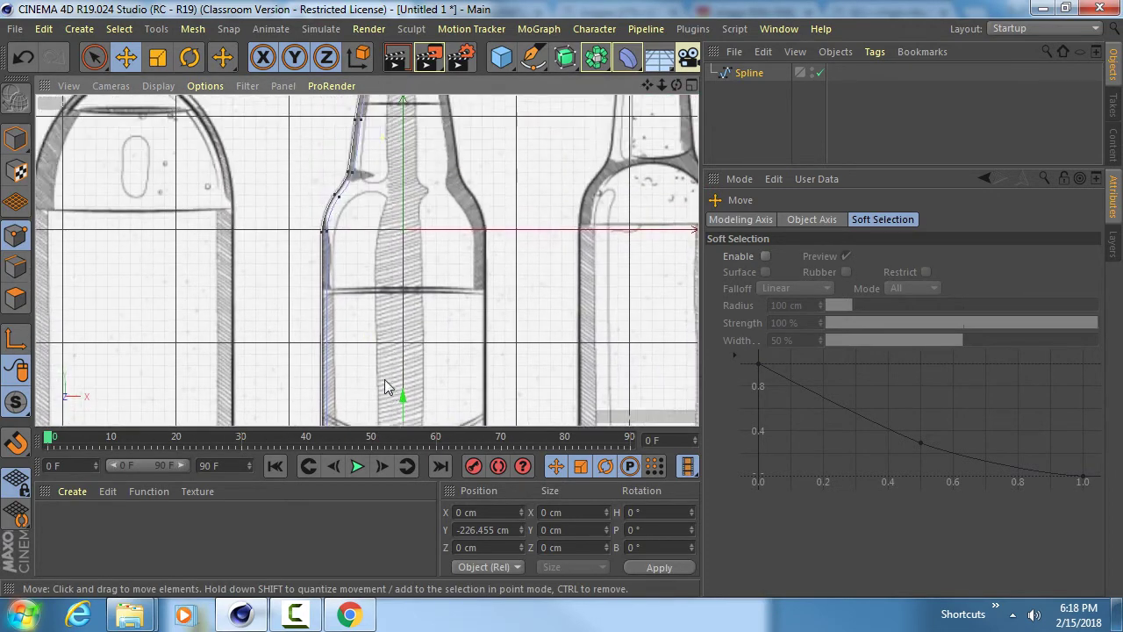
scroll(386, 388, down, 3)
alt+middle_drag(394, 169, 394, 265)
scroll(394, 265, up, 4)
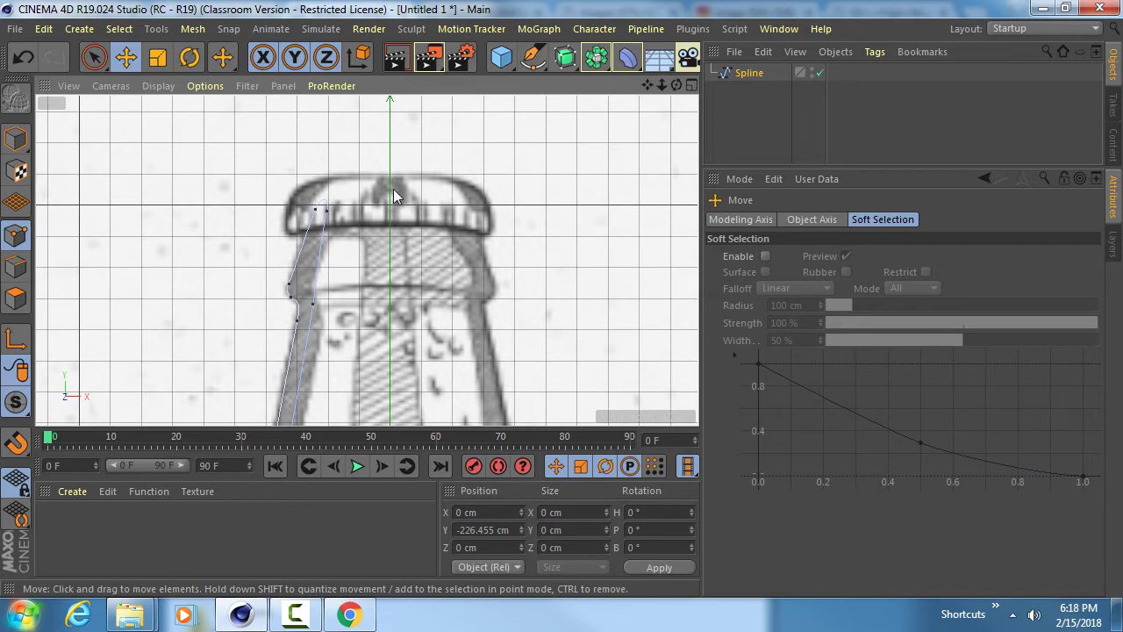
alt+right_drag(392, 209, 287, 212)
alt+middle_drag(422, 296, 410, 218)
middle_click(409, 221)
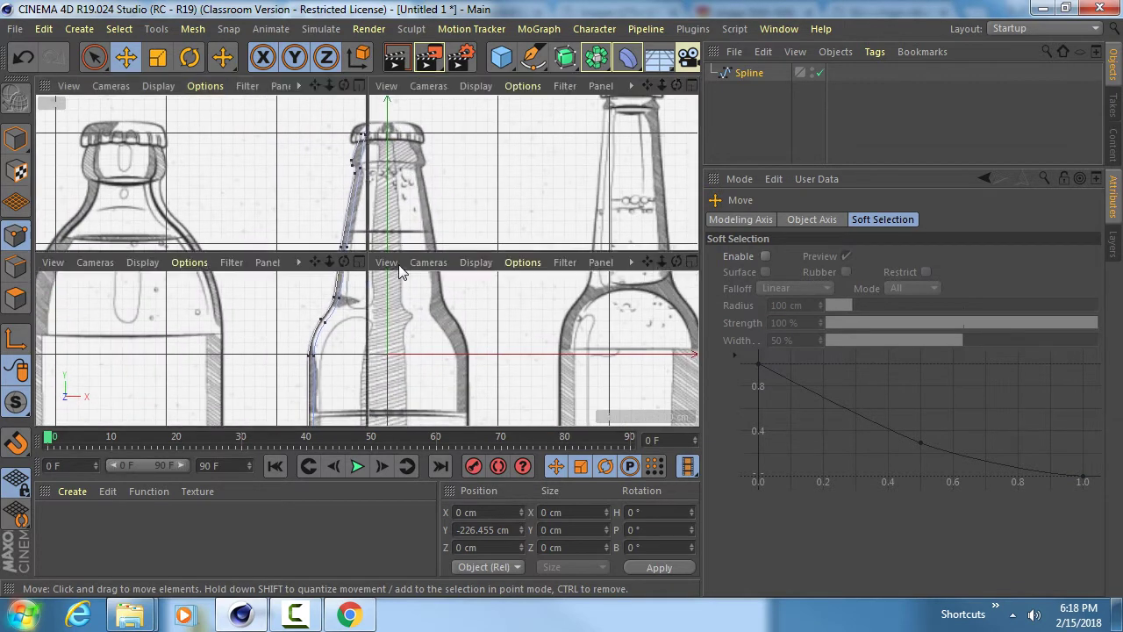
middle_click(184, 175)
alt+drag(184, 182, 220, 222)
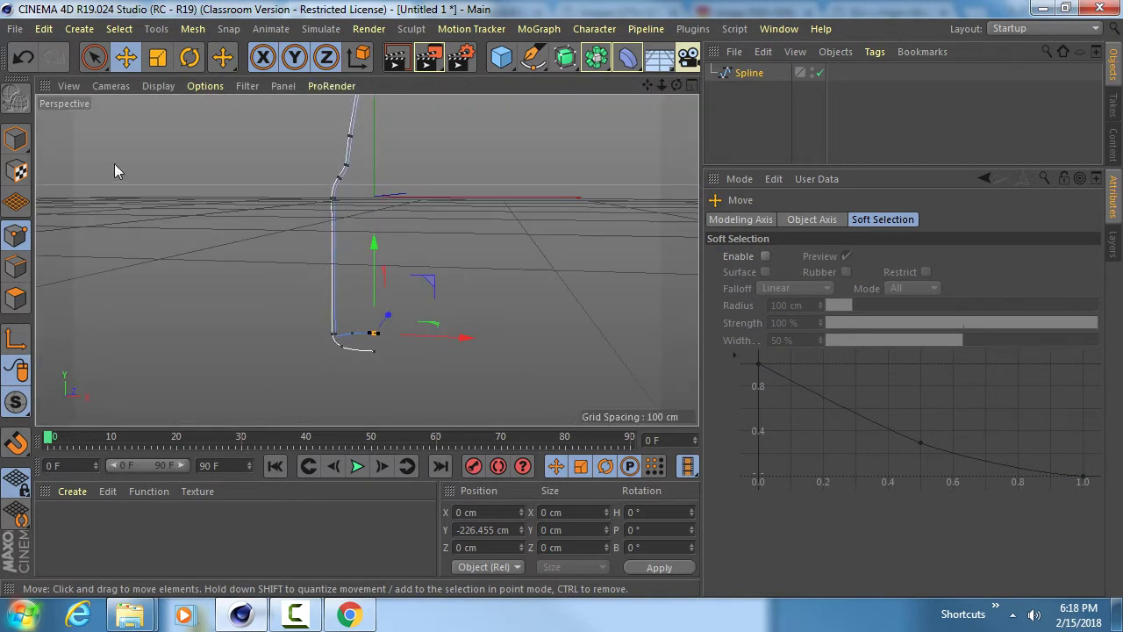
- Switch to Model mode and rename the spline object as Bottle
click(25, 141)
alt+middle_drag(352, 200, 366, 260)
alt+right_drag(366, 260, 341, 259)
alt+middle_drag(342, 259, 349, 279)
alt+right_drag(348, 279, 325, 282)
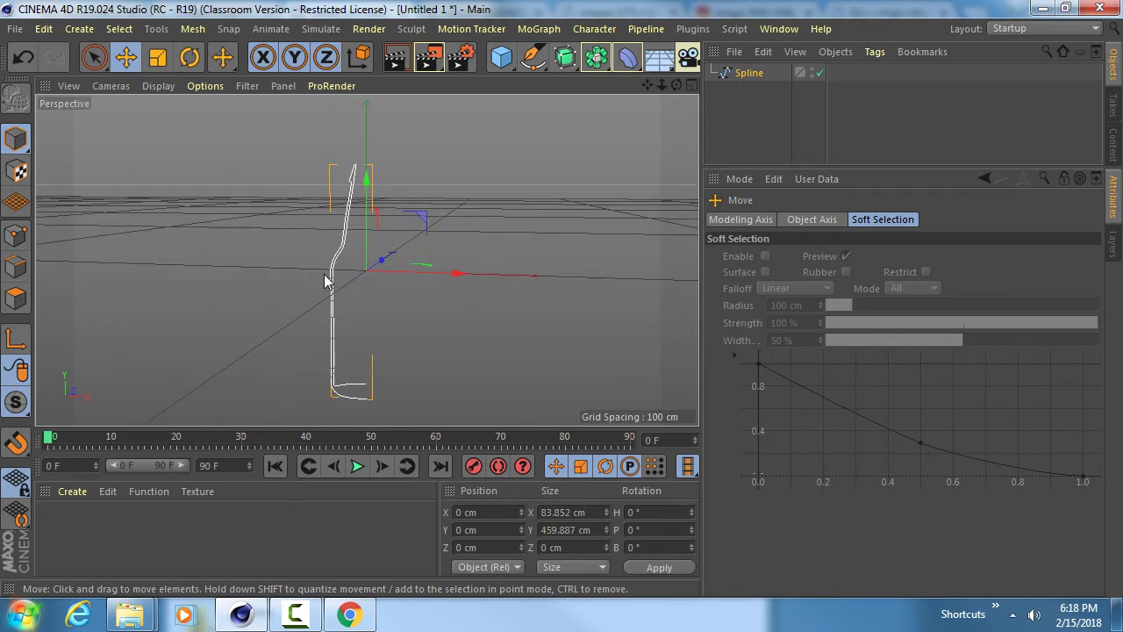
double_click(751, 73)
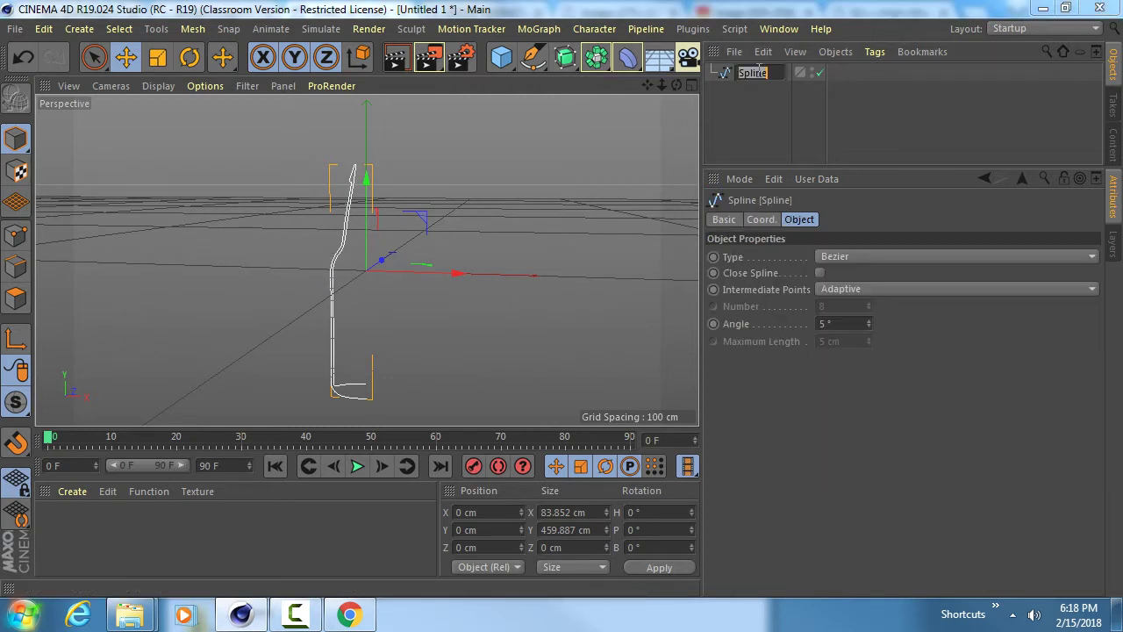
text(Bottle)
key(Return)
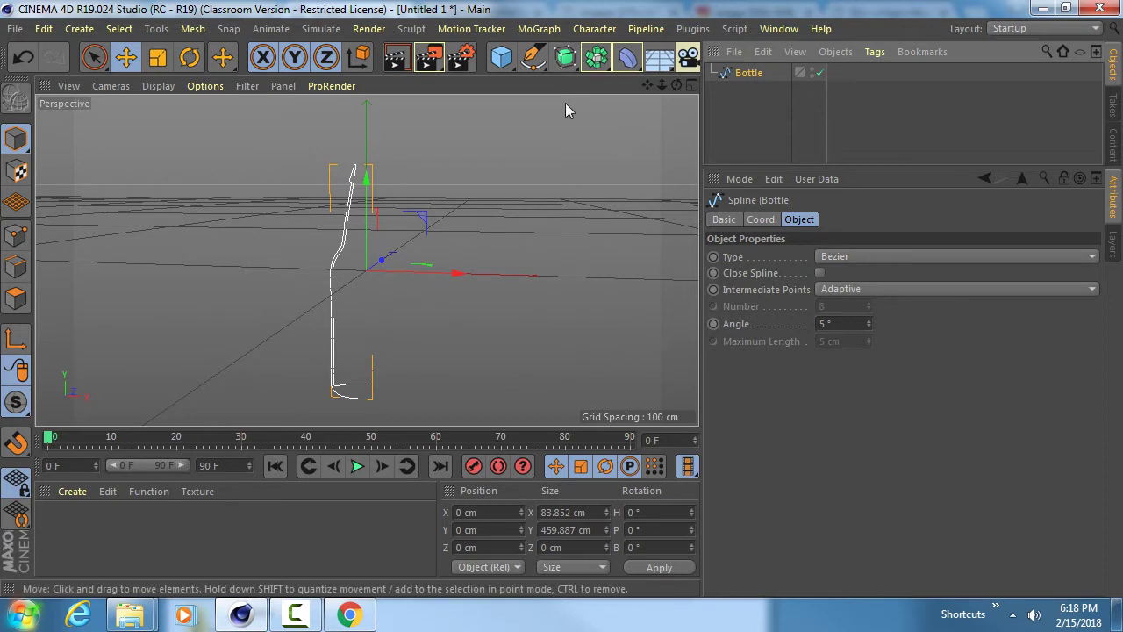
- Revolve the Bottle spline into a solid bottle by adding a Lathe object as its parent
click(565, 60)
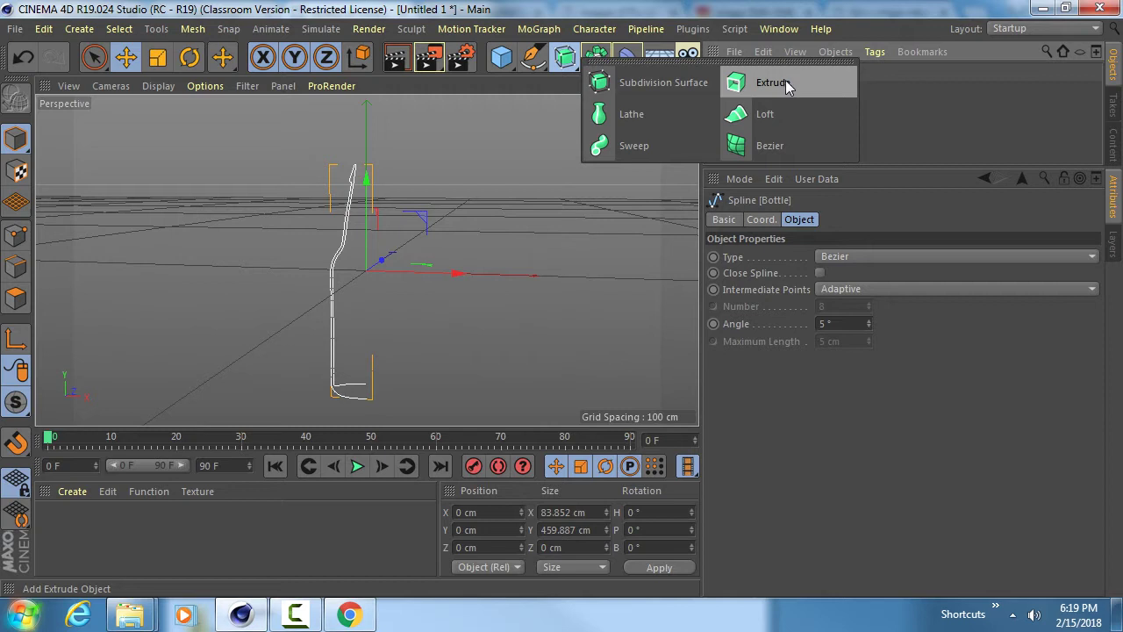
alt+click(658, 115)
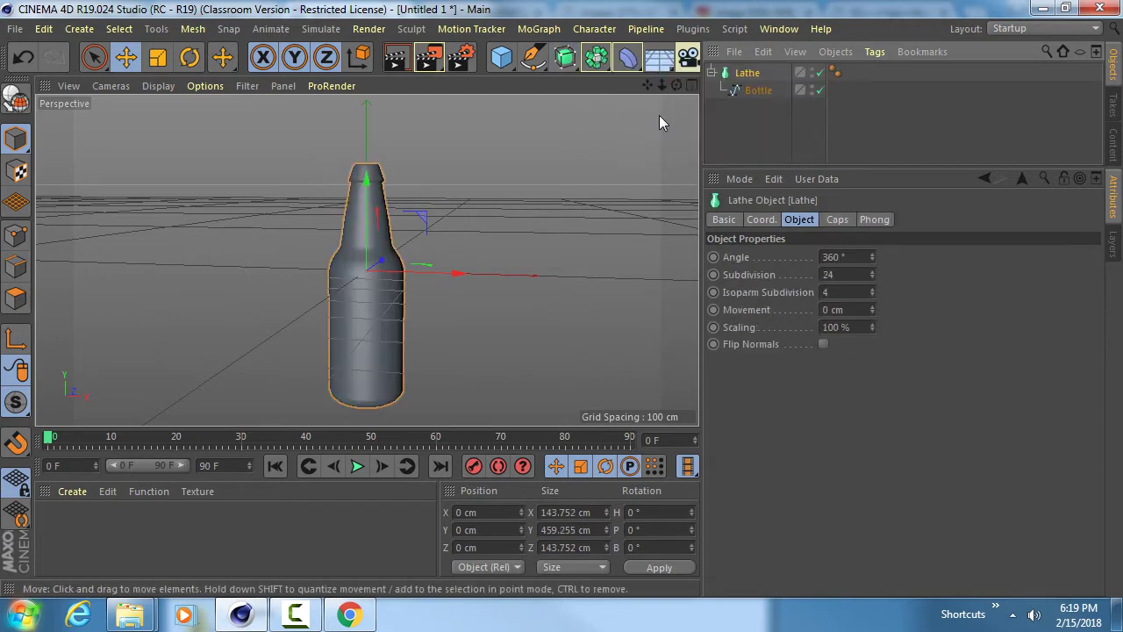
alt+drag(341, 279, 386, 293)
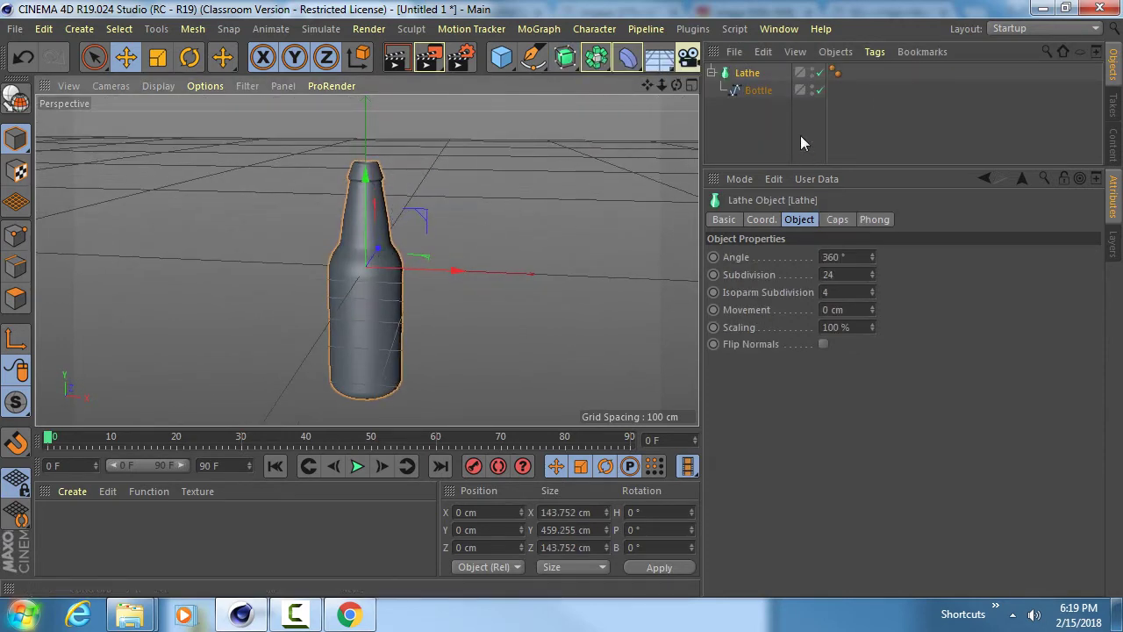
click(758, 91)
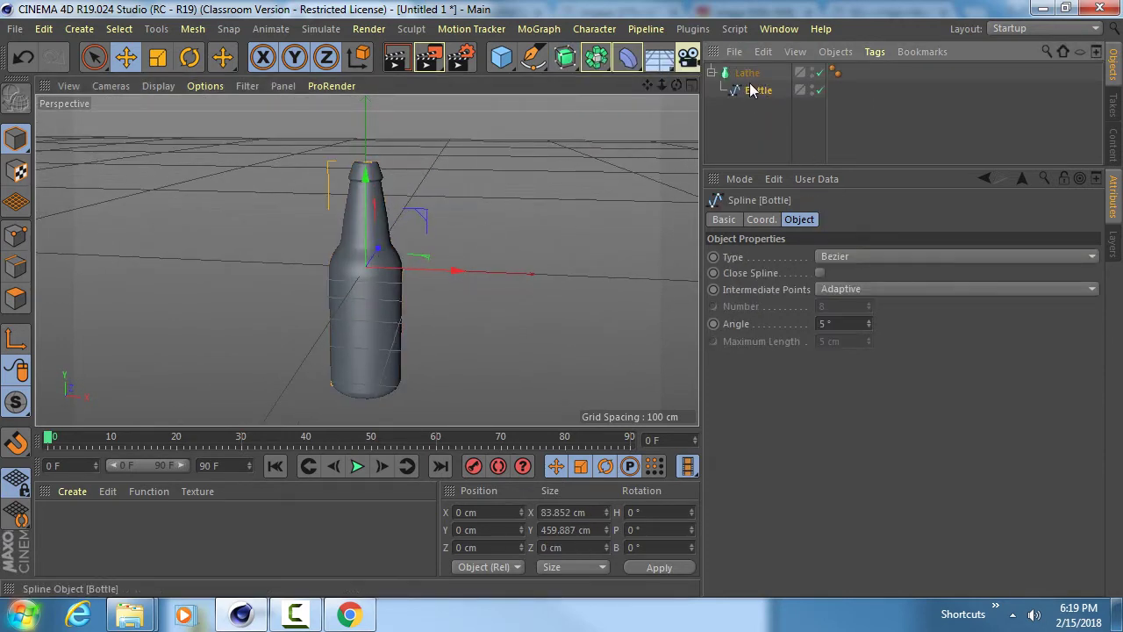
alt+drag(368, 254, 390, 274)
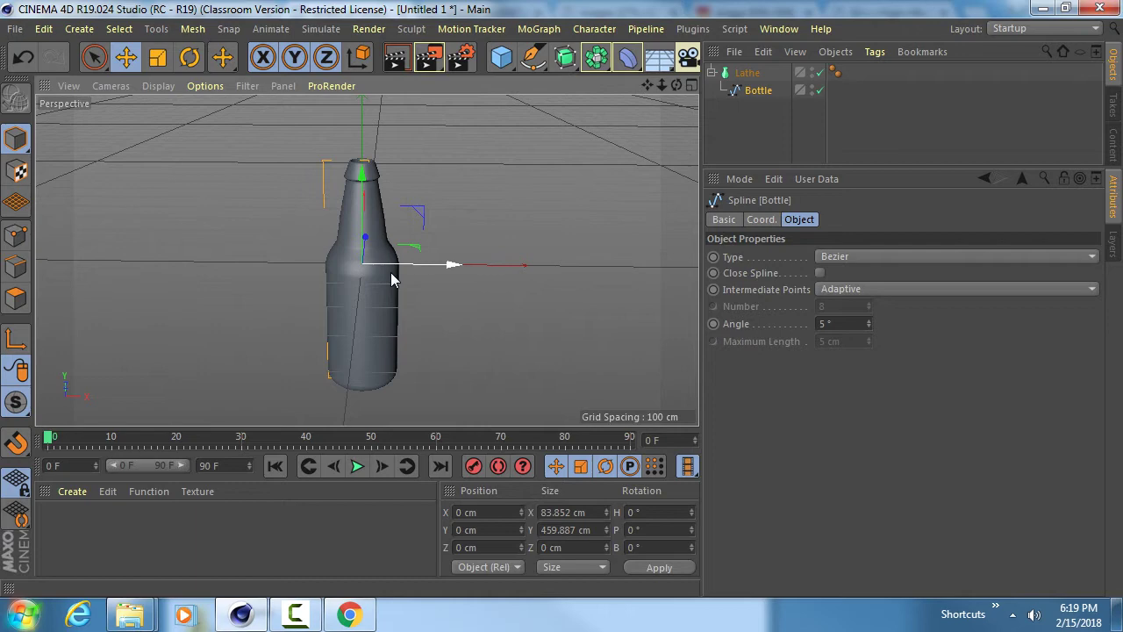
alt+drag(396, 295, 369, 318)
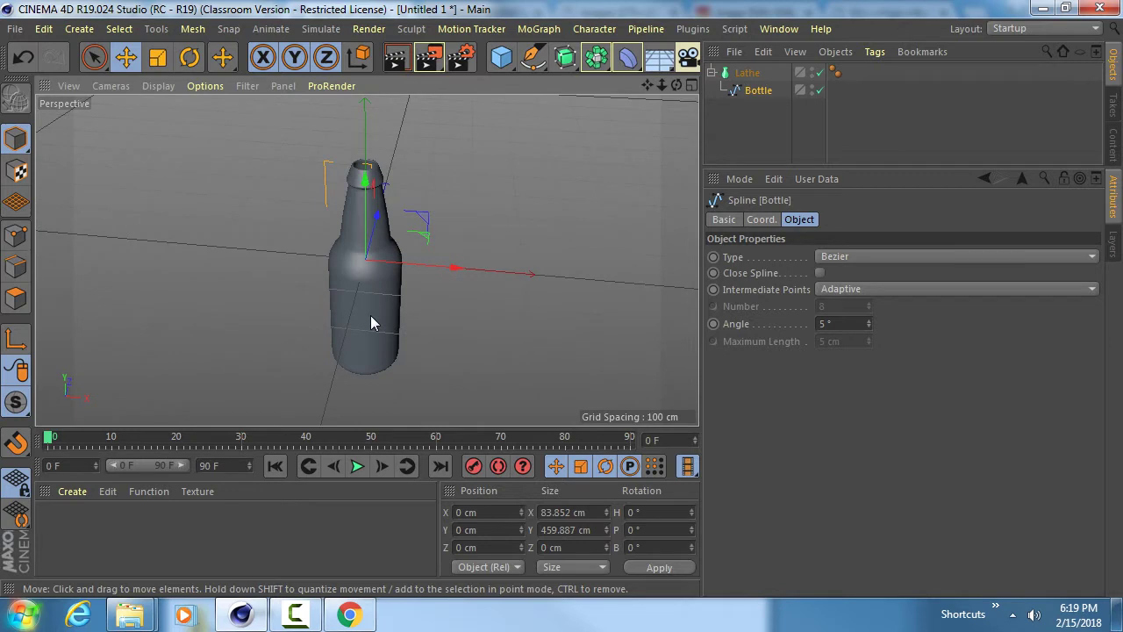
mouse_move(376, 321)
alt+mouse_down()
mouse_move(381, 276)
mouse_move(376, 306)
alt+mouse_up()
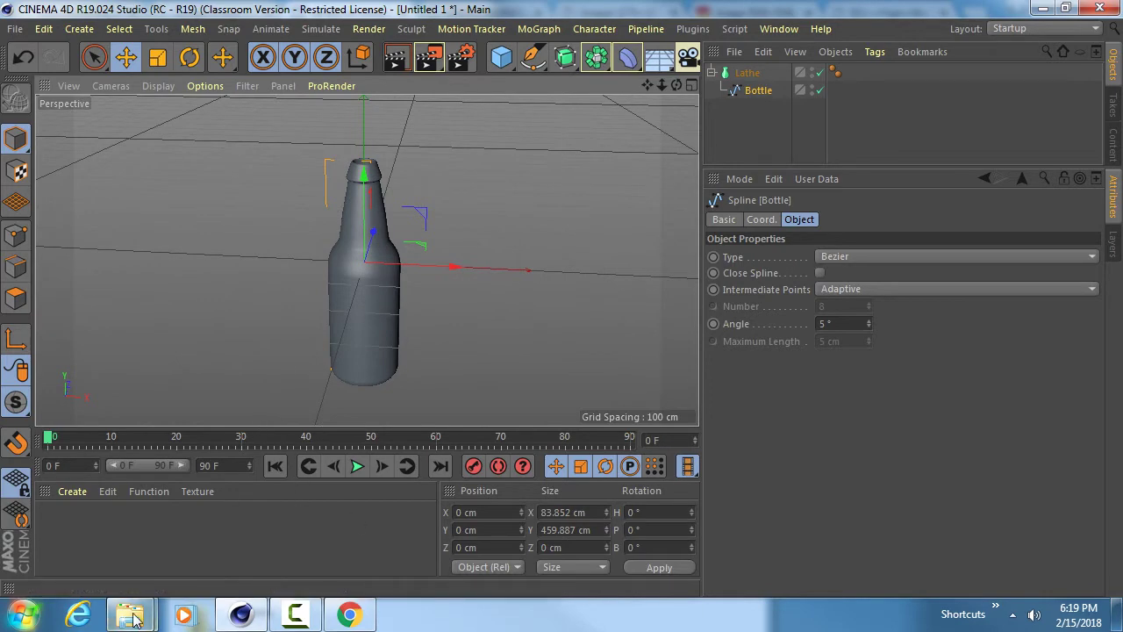
- Switch to Windows Explorer and look through the line drawing and photo files in the Assignment_3 ref folder
mouse_move(134, 619)
click(23, 614)
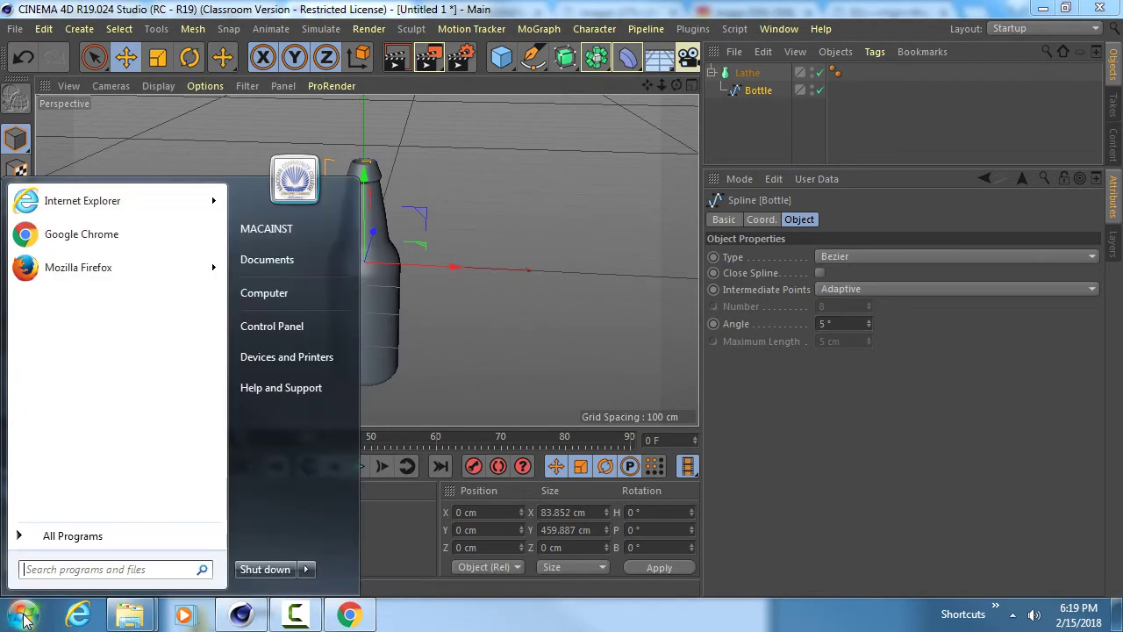
click(131, 614)
click(329, 519)
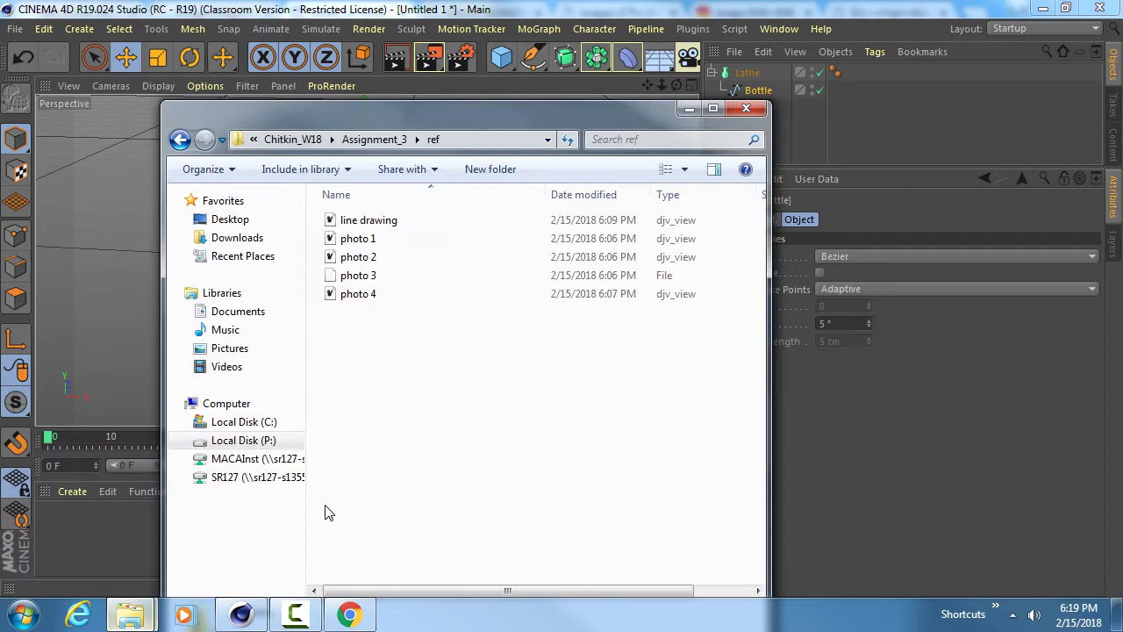
click(441, 237)
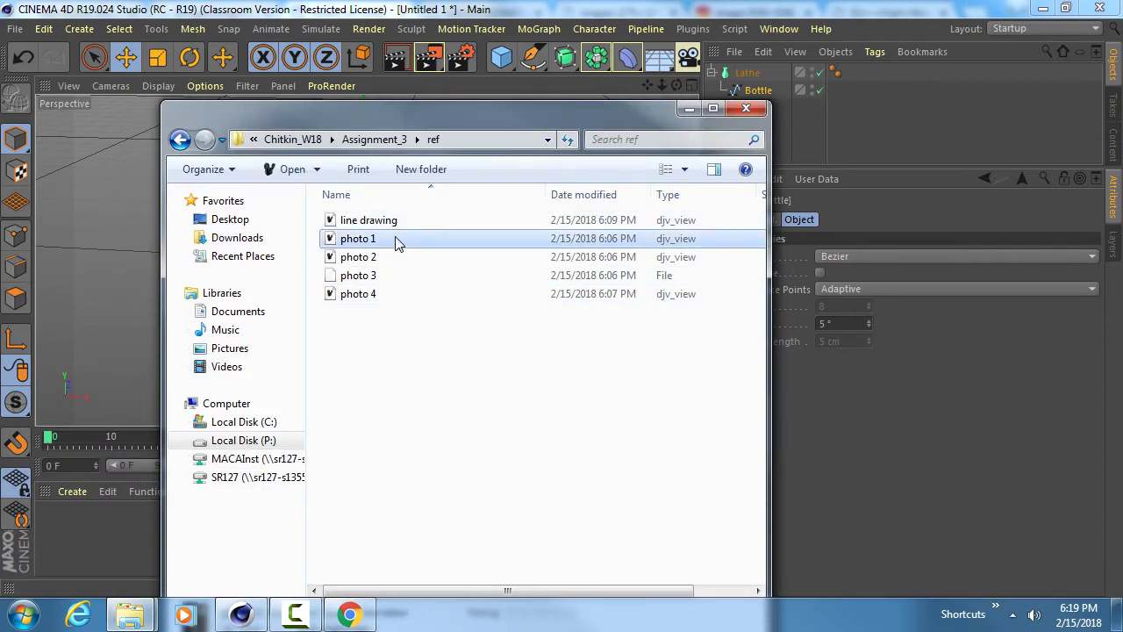
click(395, 294)
right_click(395, 295)
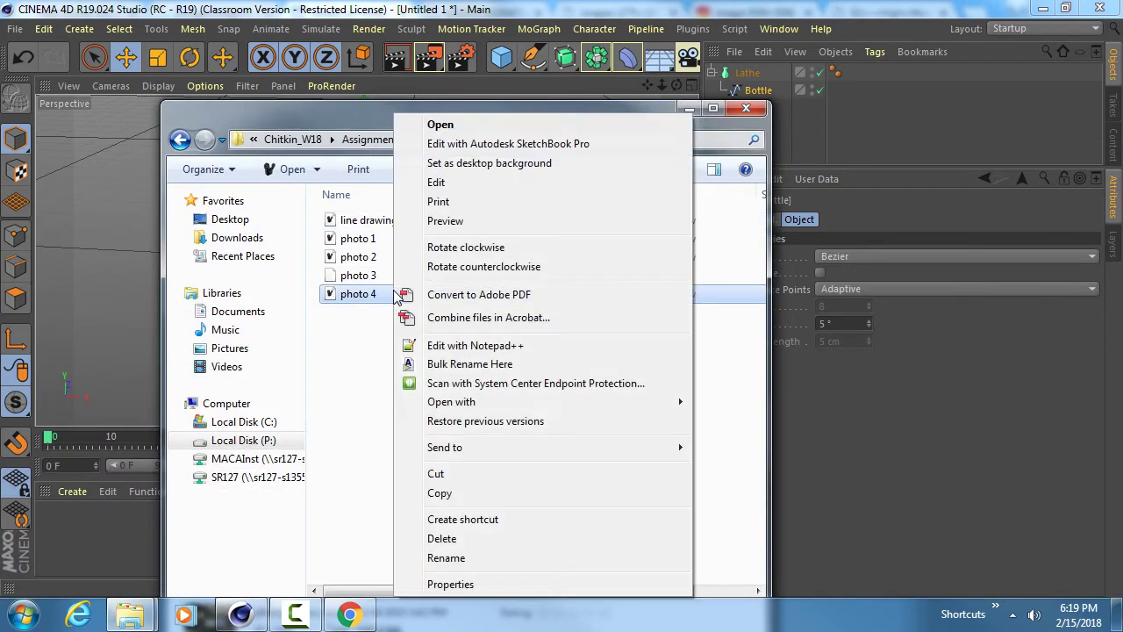
click(356, 323)
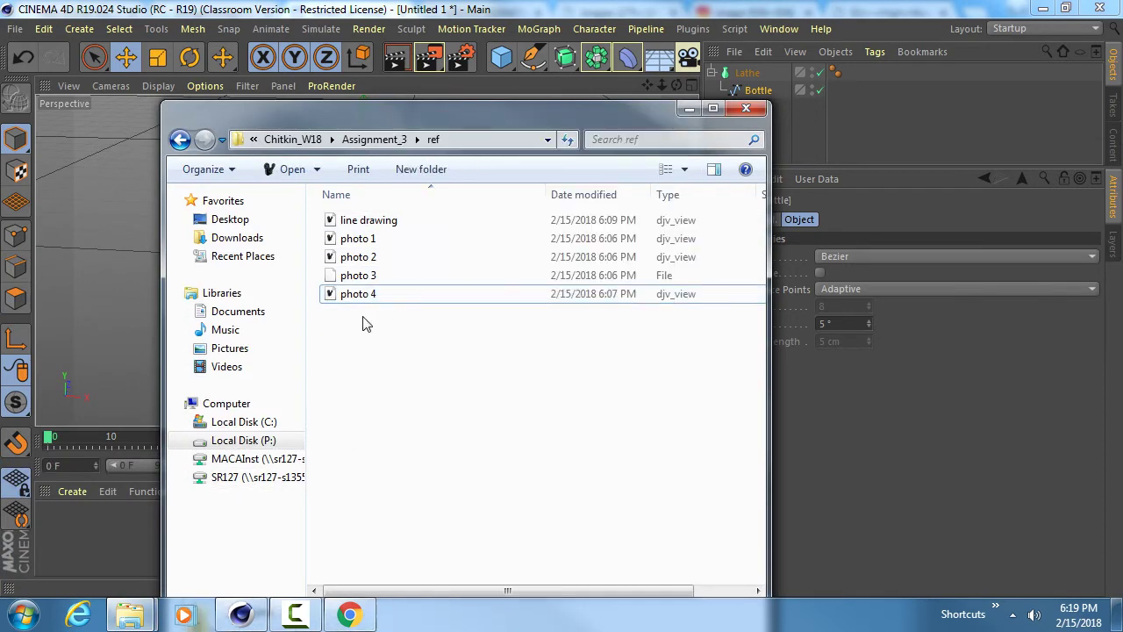
click(406, 228)
right_click(409, 226)
click(351, 375)
- Return to Cinema 4D, compare the lathed bottle with the drawing in the Front view, and select the Lathe object
click(104, 242)
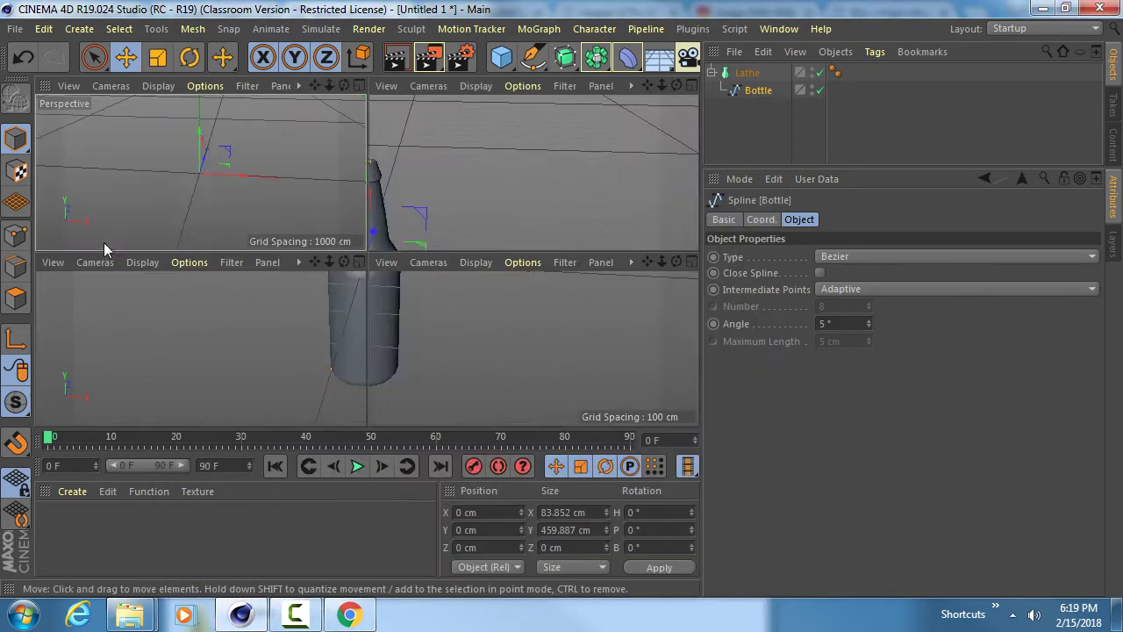
middle_click(483, 321)
scroll(456, 290, down, 3)
scroll(455, 247, up, 2)
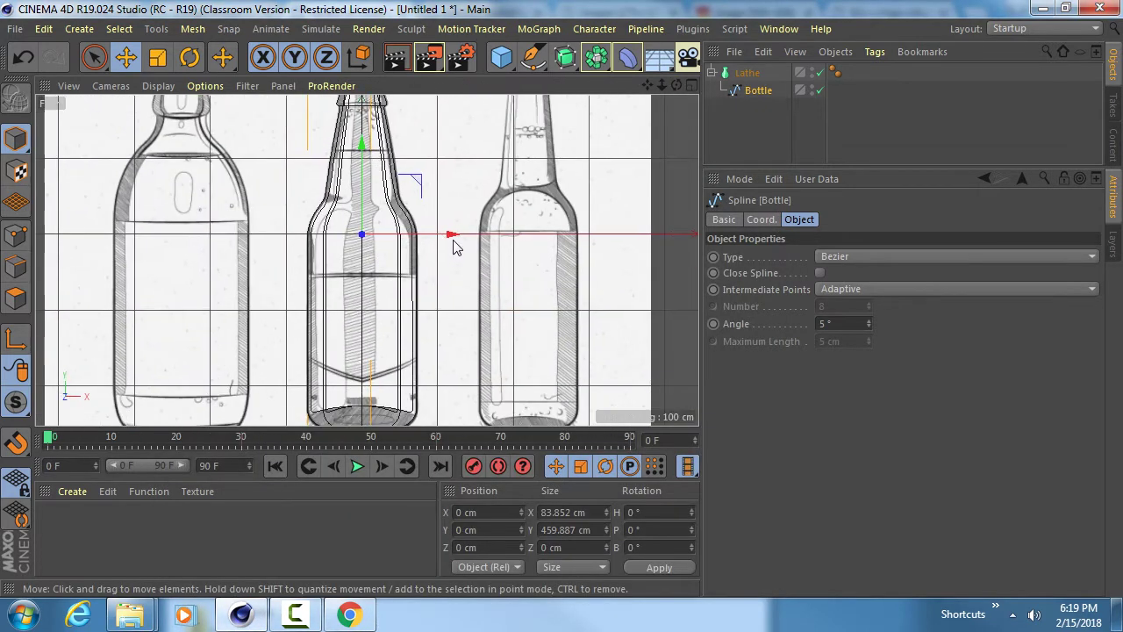
click(746, 72)
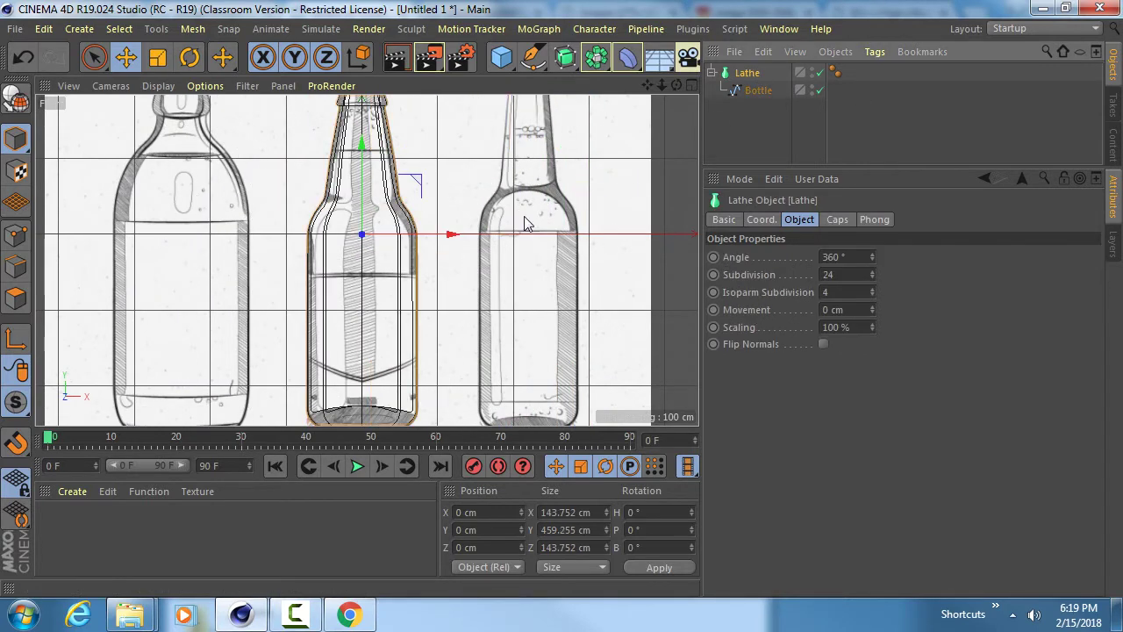
- Try moving the Lathe object over the left bottle in the drawing, to about -248 cm in X, and undo the move
drag(451, 235, 264, 239)
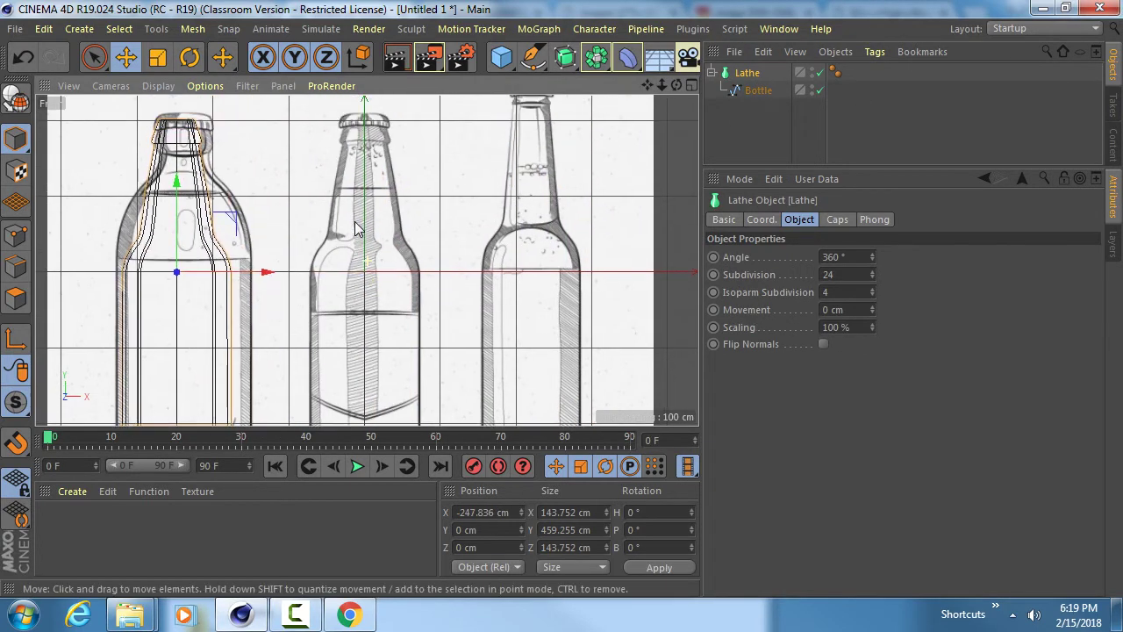
scroll(351, 233, down, 2)
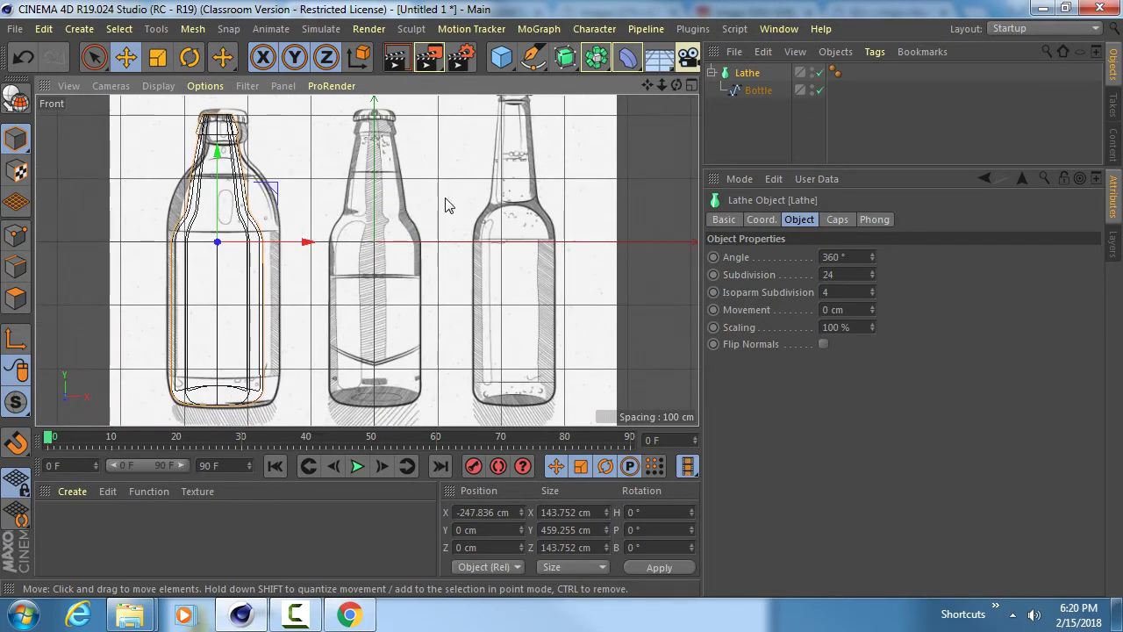
mouse_move(431, 211)
alt+middle_down()
mouse_move(419, 258)
mouse_move(443, 185)
alt+middle_up()
scroll(467, 232, down, 1)
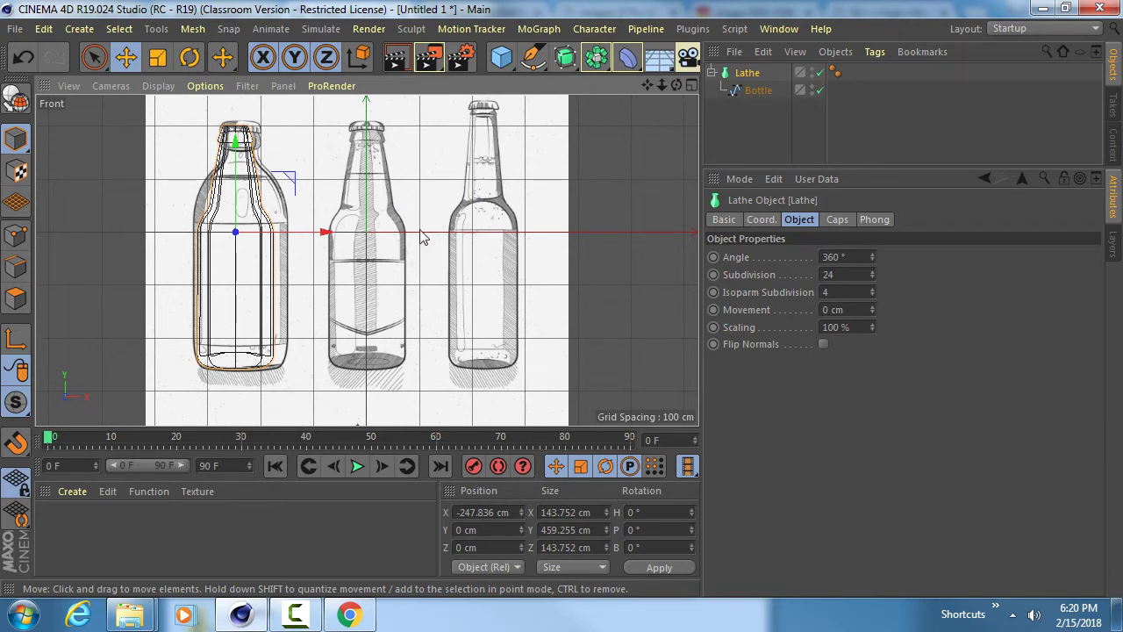
key(ctrl+z)
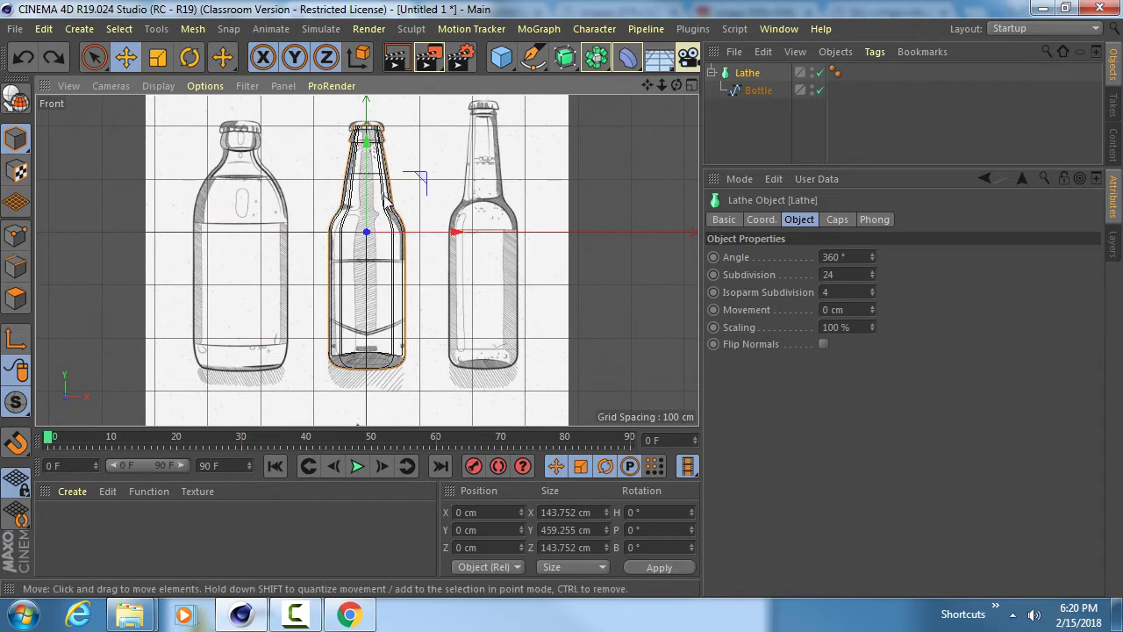
- Examine the lathed bottle and its underside in the Perspective view
middle_click(382, 307)
middle_click(214, 176)
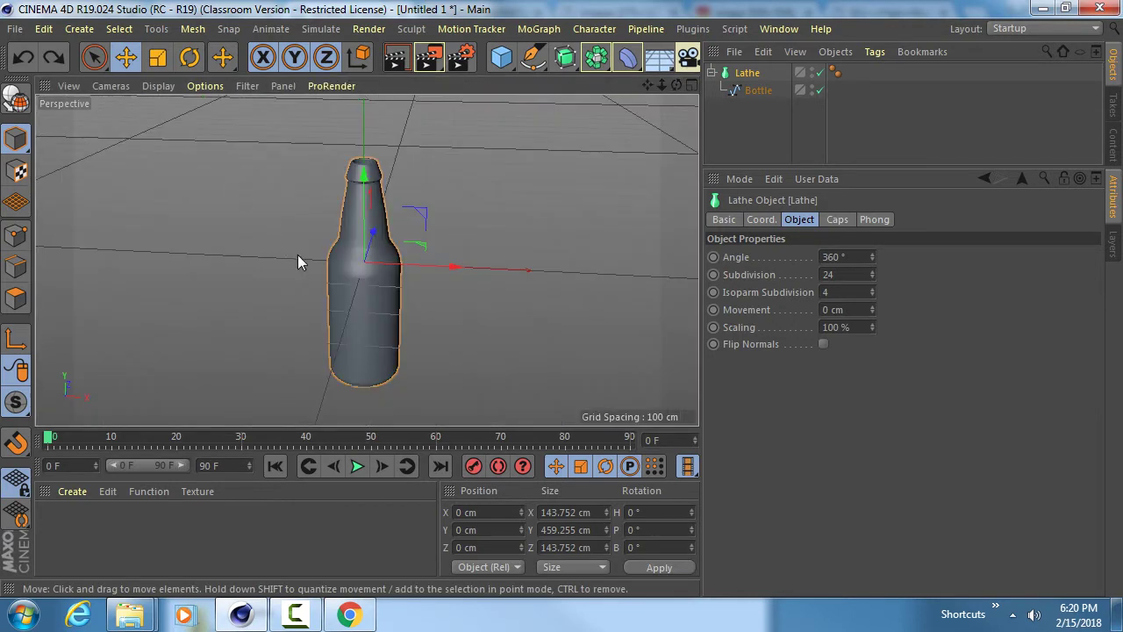
alt+drag(349, 253, 369, 319)
scroll(386, 311, up, 5)
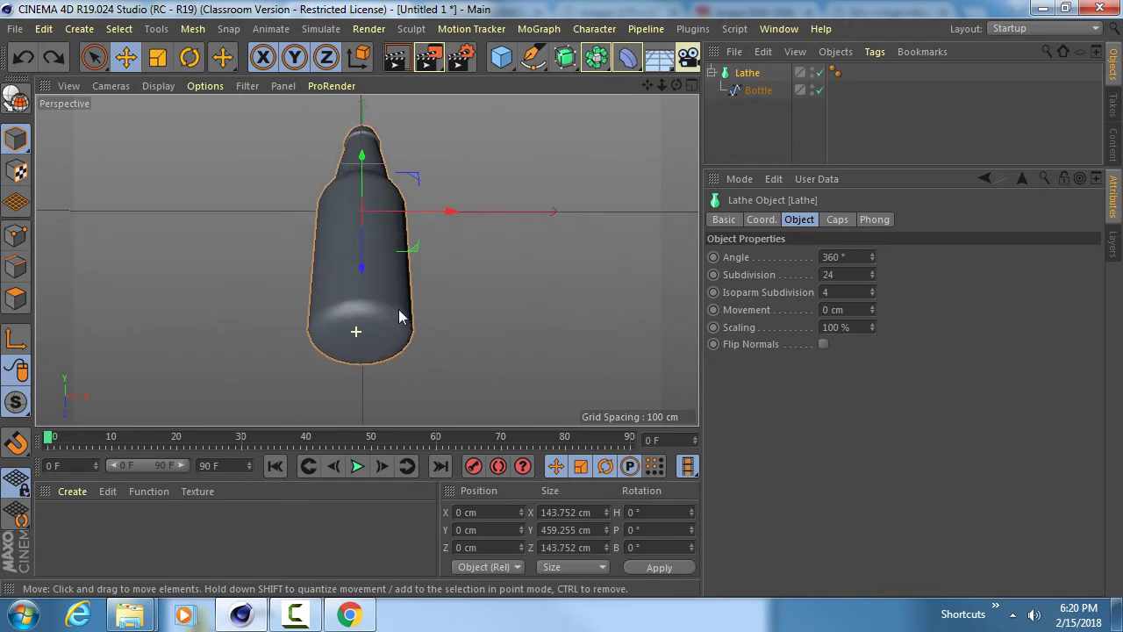
scroll(386, 315, down, 4)
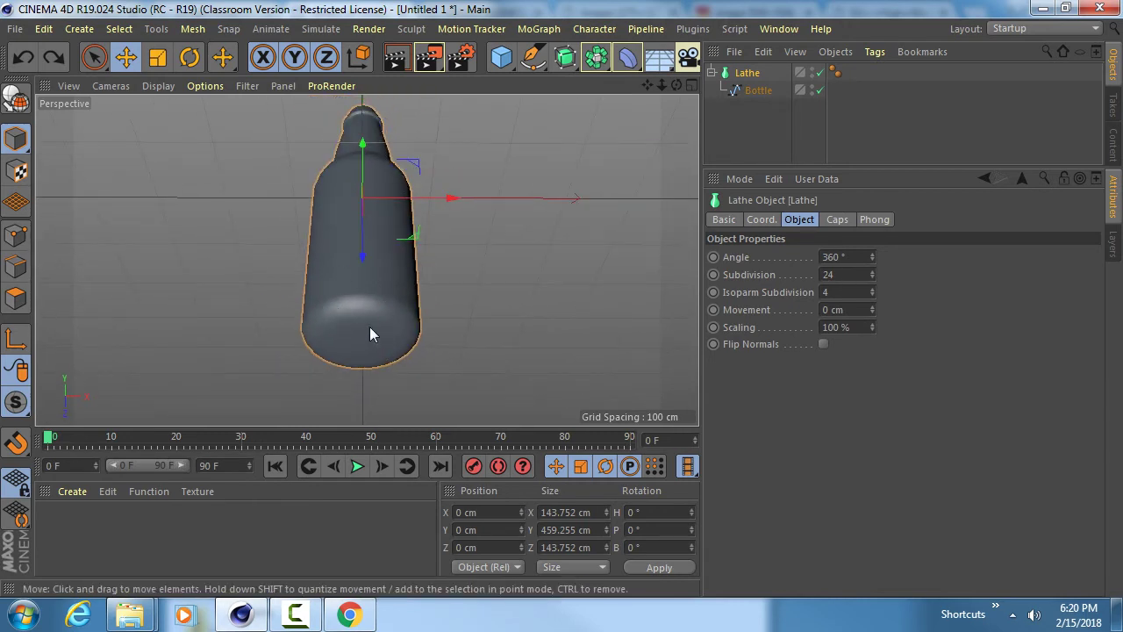
alt+drag(369, 326, 360, 290)
- Select the Bottle spline's end point at the centre of the bottle's base in Points mode
click(758, 90)
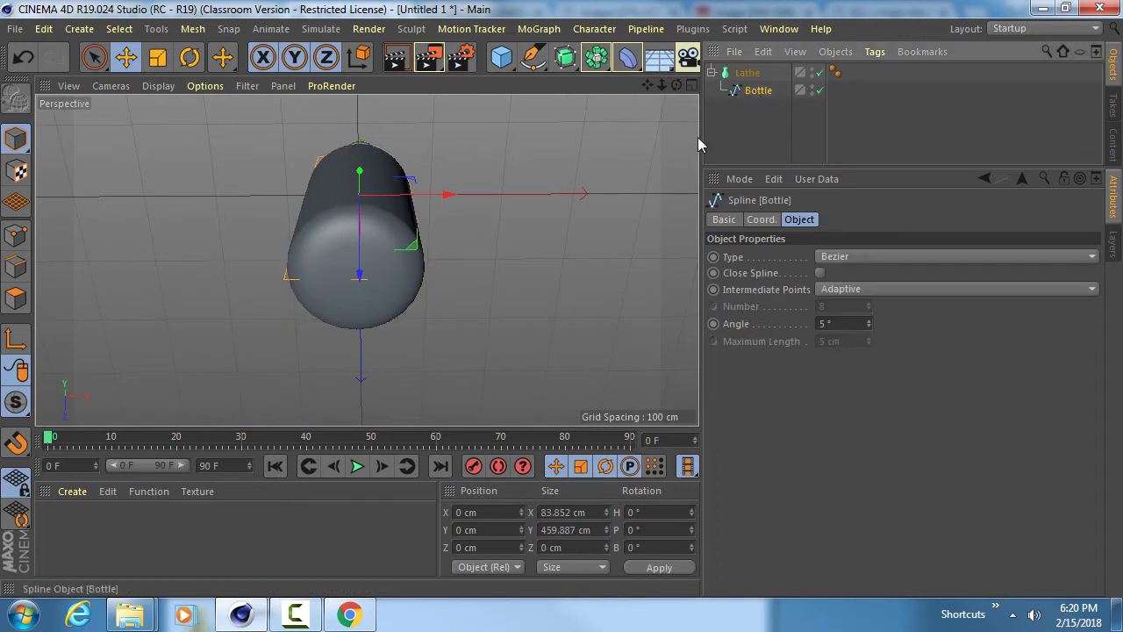
click(16, 235)
scroll(439, 271, up, 6)
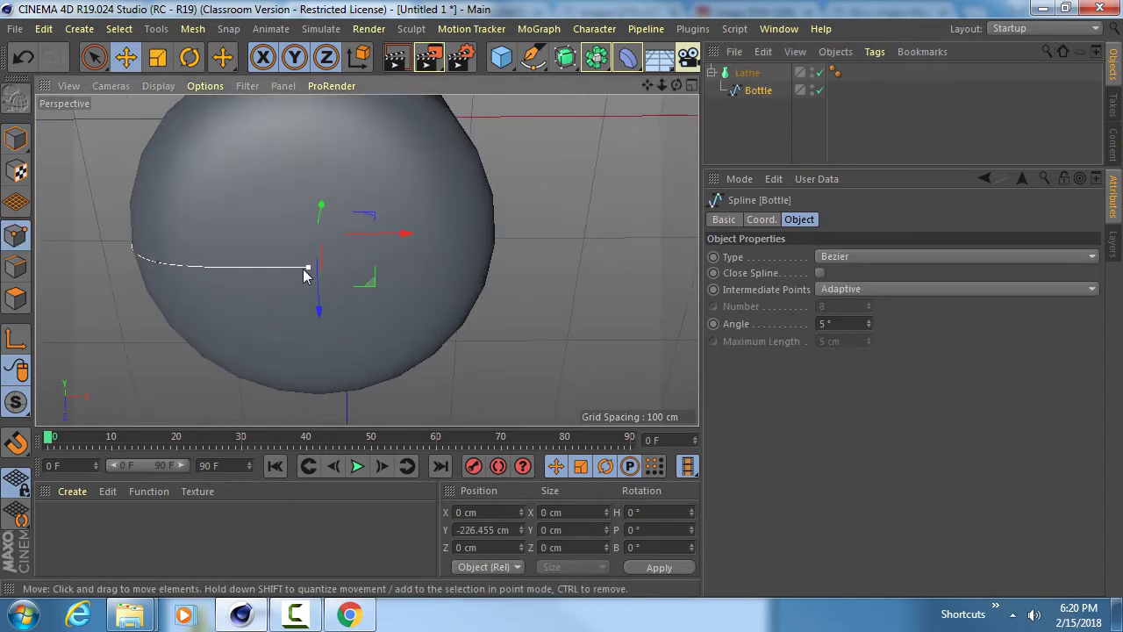
click(307, 270)
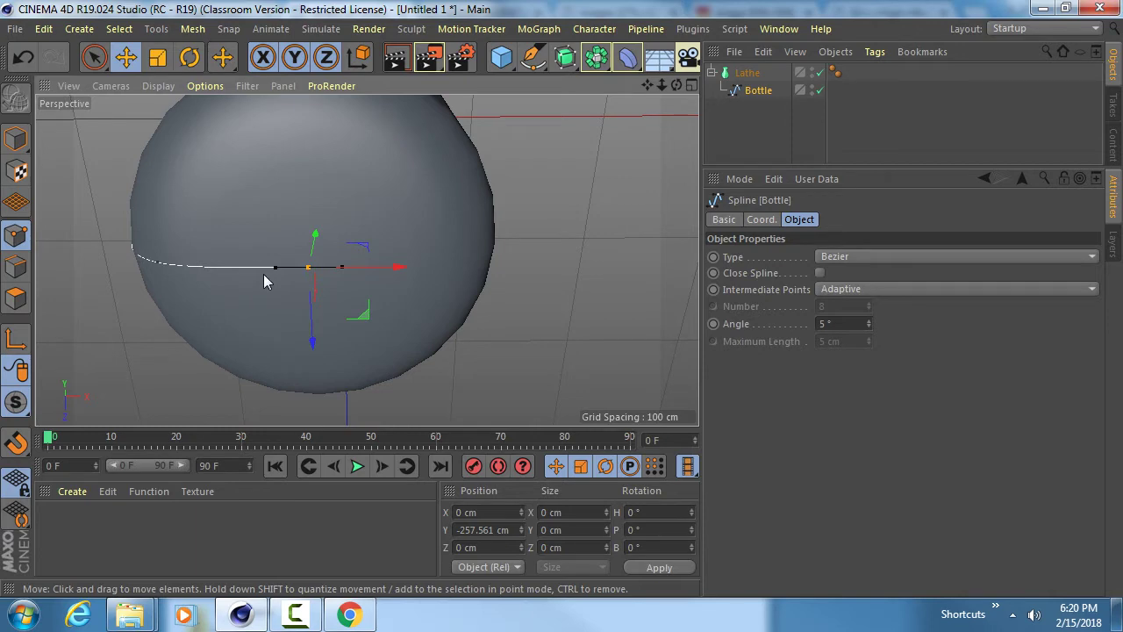
- Try shifting the base's centre point to about -4.8 cm in X, inspect the base up close, and undo the shift
alt+middle_drag(263, 274, 499, 258)
drag(479, 254, 465, 257)
scroll(426, 283, up, 4)
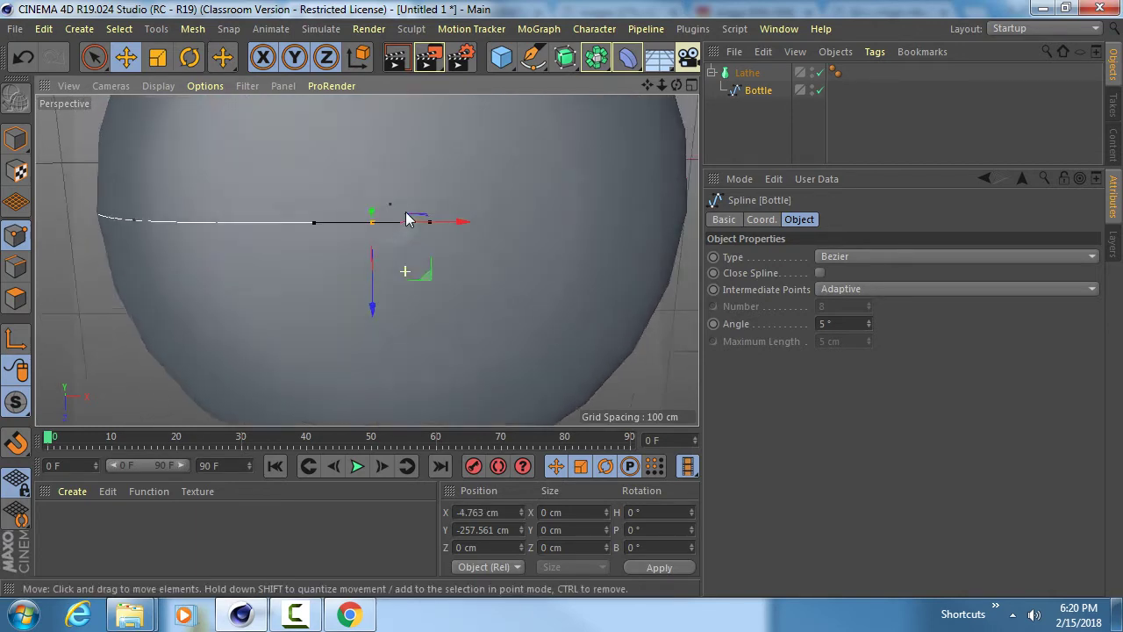
scroll(409, 185, up, 10)
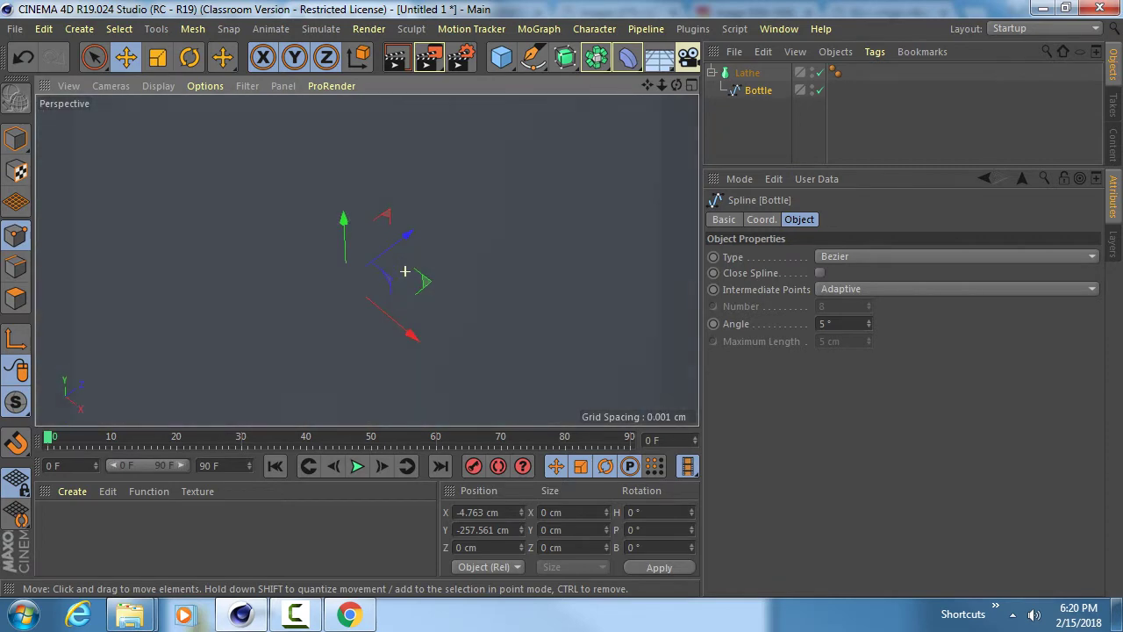
scroll(404, 272, down, 3)
scroll(405, 271, up, 1)
alt+drag(369, 317, 507, 241)
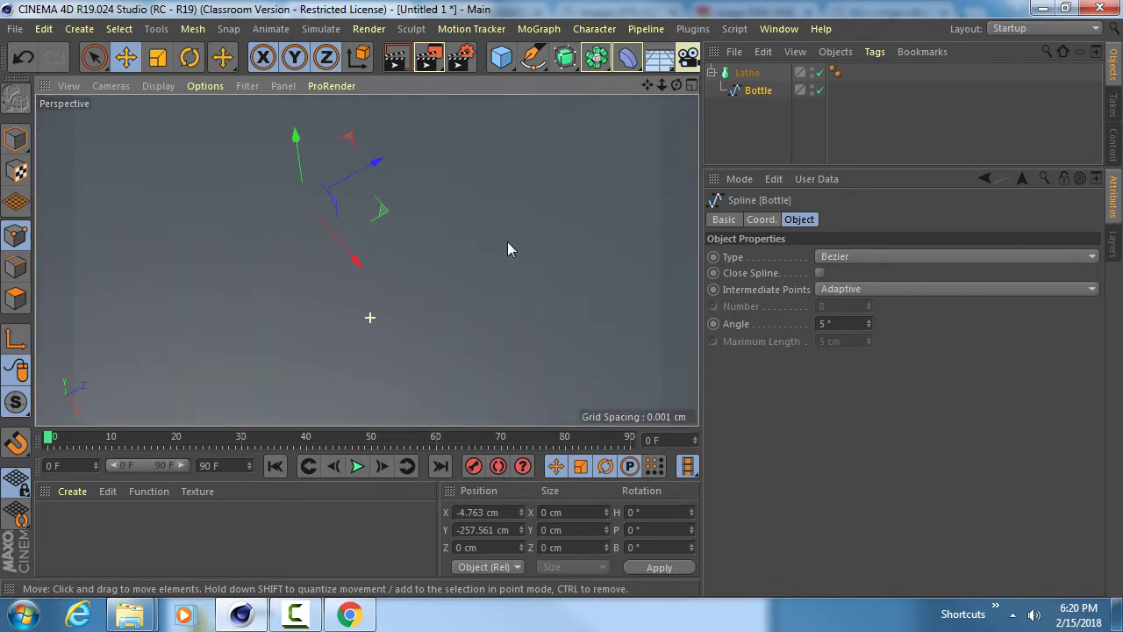
scroll(593, 214, down, 6)
alt+drag(443, 303, 391, 334)
key(ctrl+z)
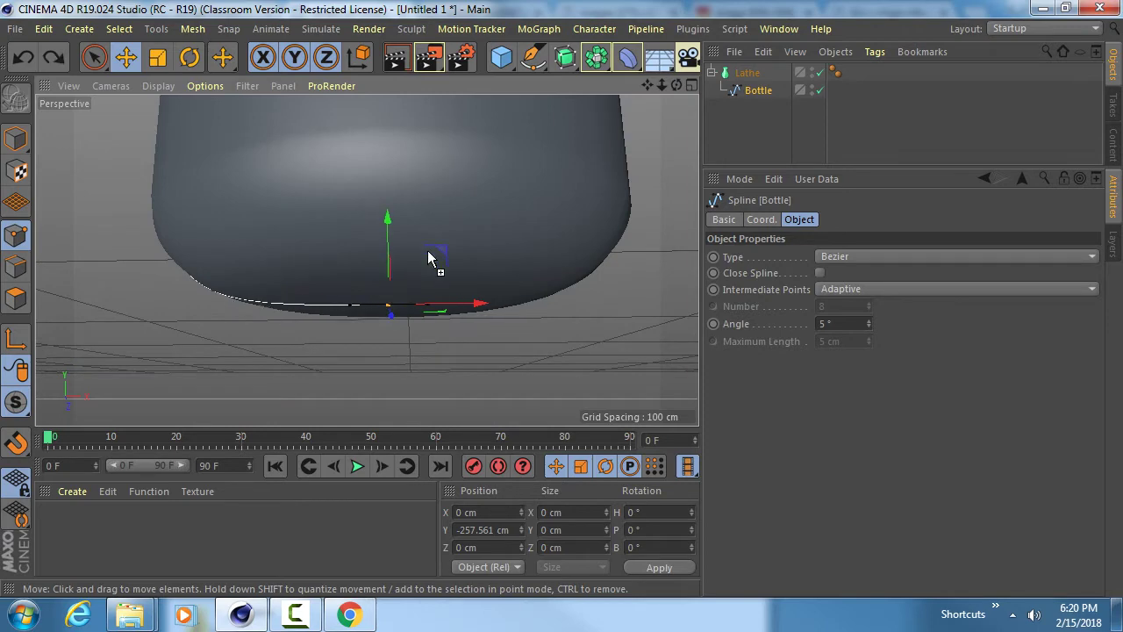
- Check the X position value of the selected base point against the spline in the Perspective view
alt+drag(429, 257, 413, 172)
click(465, 511)
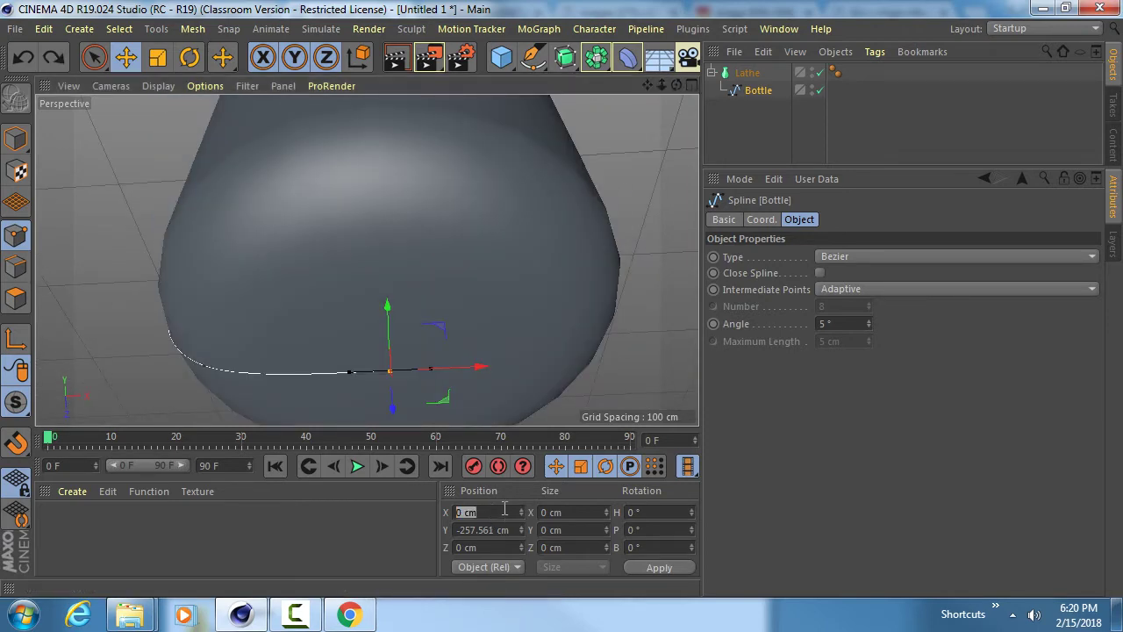
middle_click(419, 321)
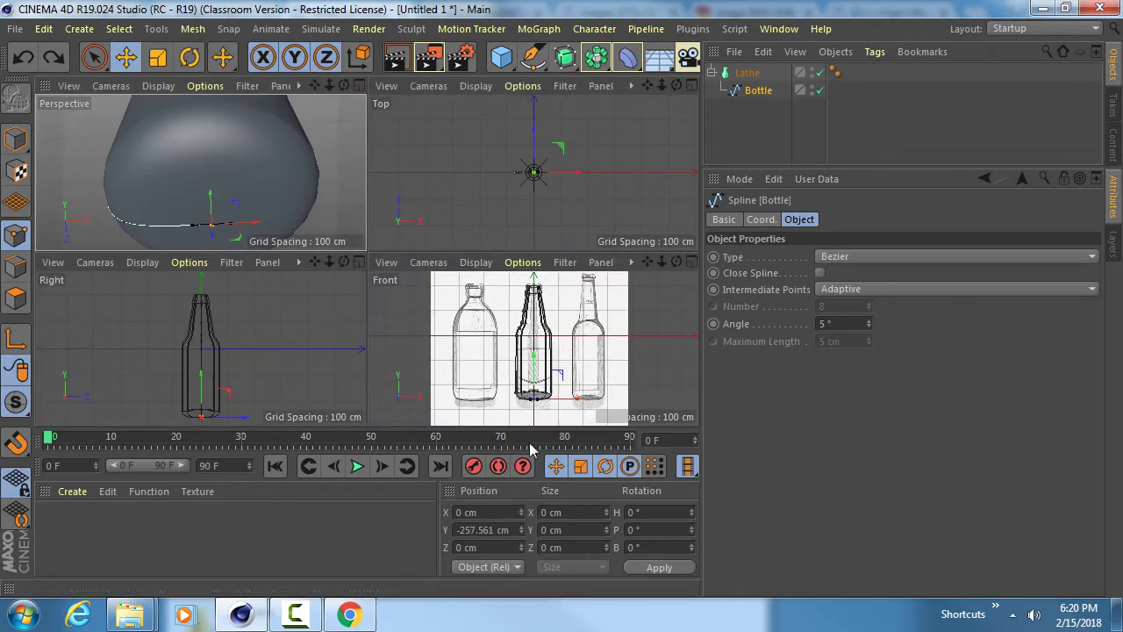
middle_click(301, 166)
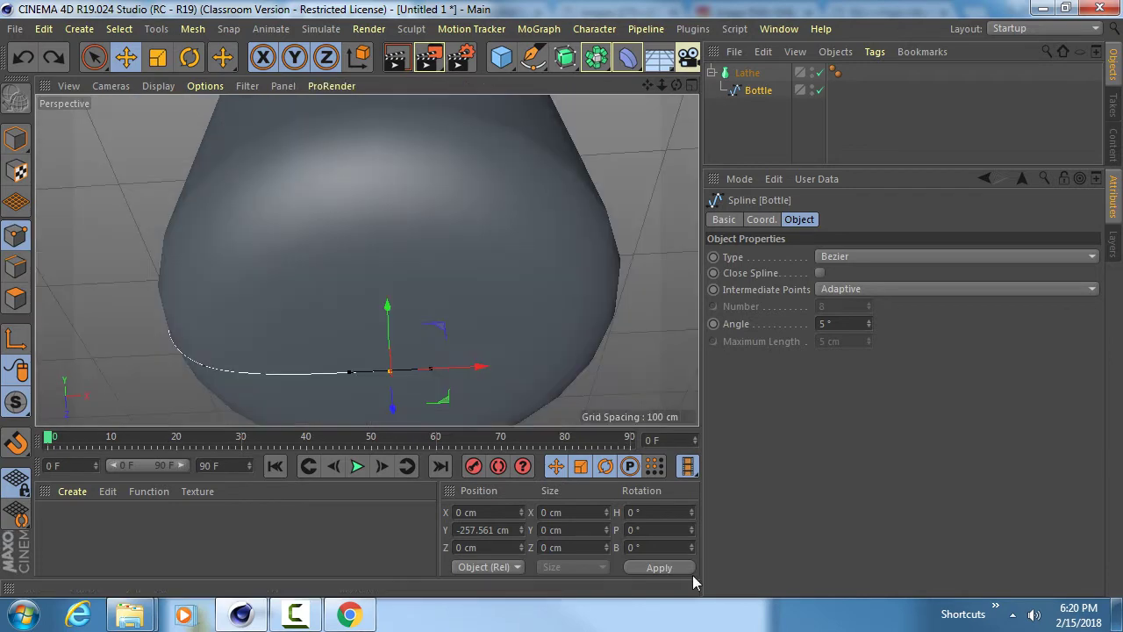
click(478, 511)
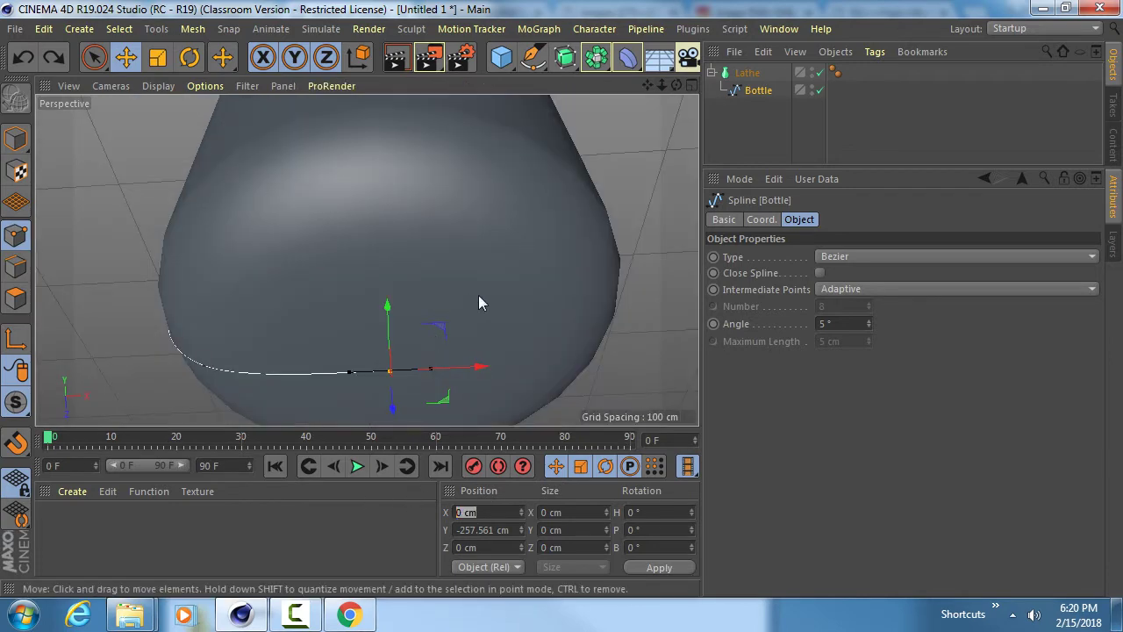
- Examine the bottle's open mouth, interior and overall silhouette in the Perspective view
scroll(263, 243, down, 5)
alt+drag(379, 314, 425, 145)
scroll(478, 169, up, 6)
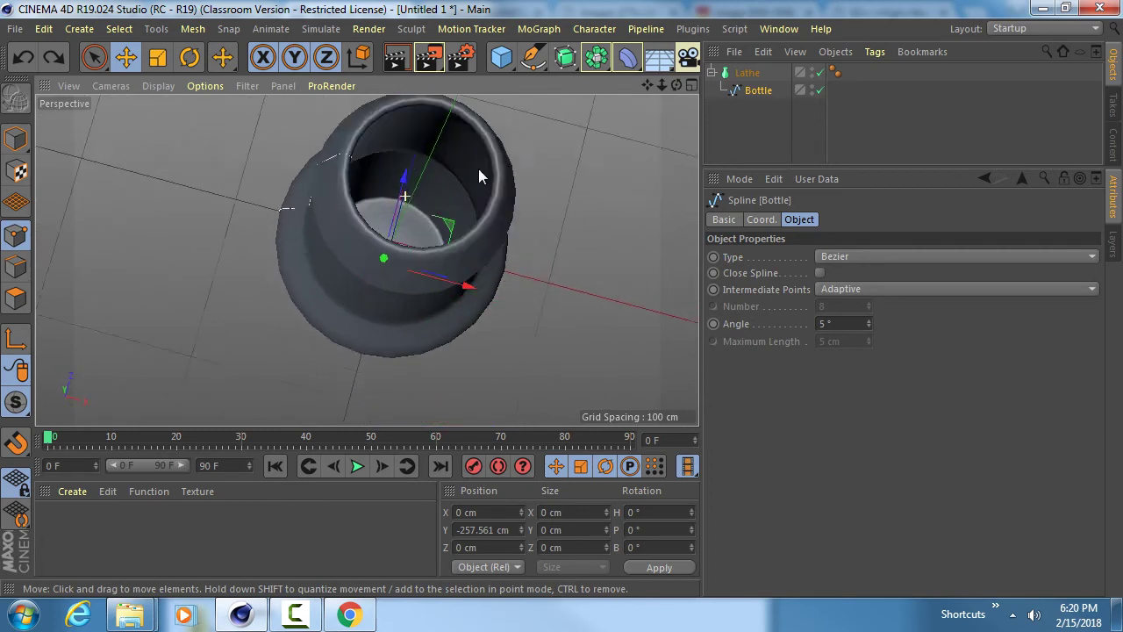
scroll(472, 167, down, 2)
alt+middle_drag(472, 168, 423, 237)
alt+drag(423, 237, 441, 155)
scroll(379, 281, down, 5)
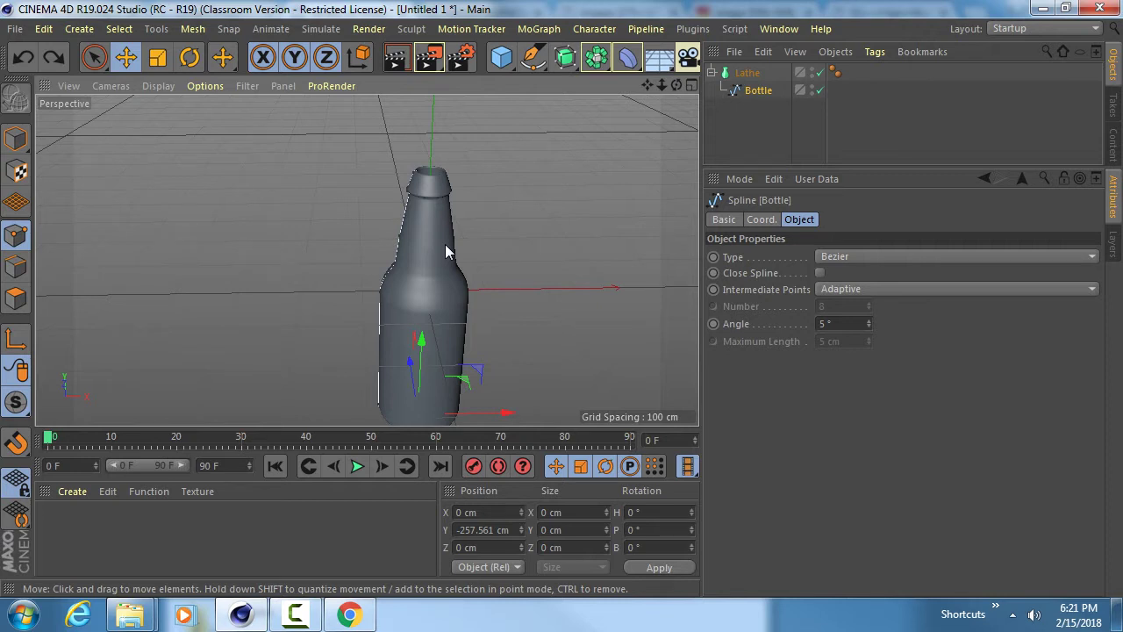
alt+drag(471, 308, 405, 297)
- In Model mode, collapse the Lathe hierarchy and raise the Bottle spline to about 263 cm in Y, setting its base near the floor grid
click(16, 138)
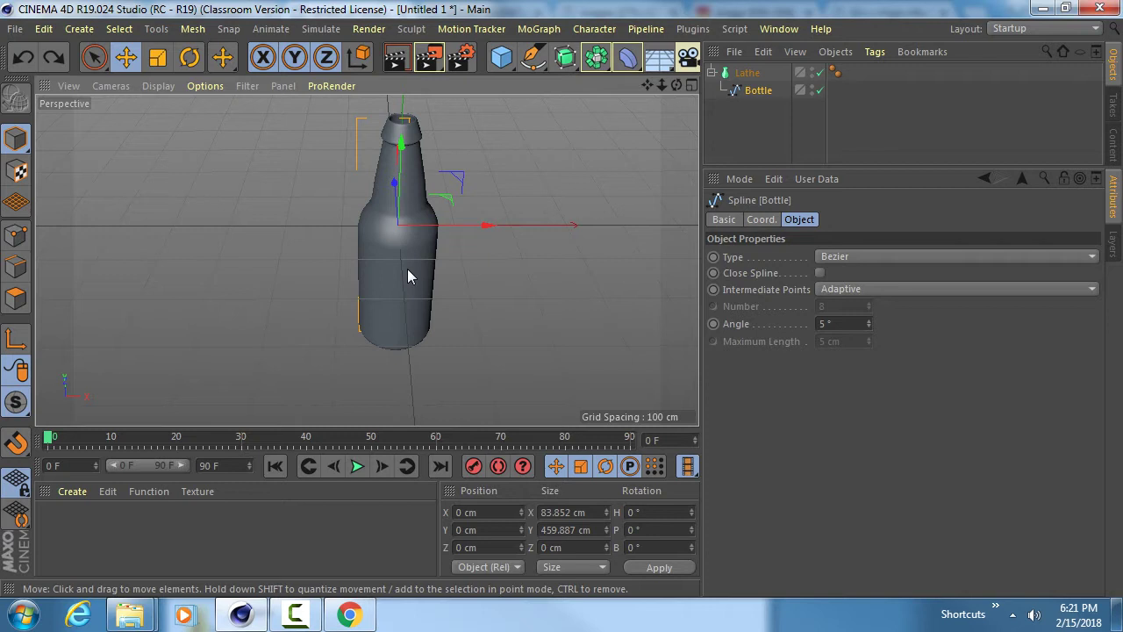
alt+drag(407, 269, 444, 277)
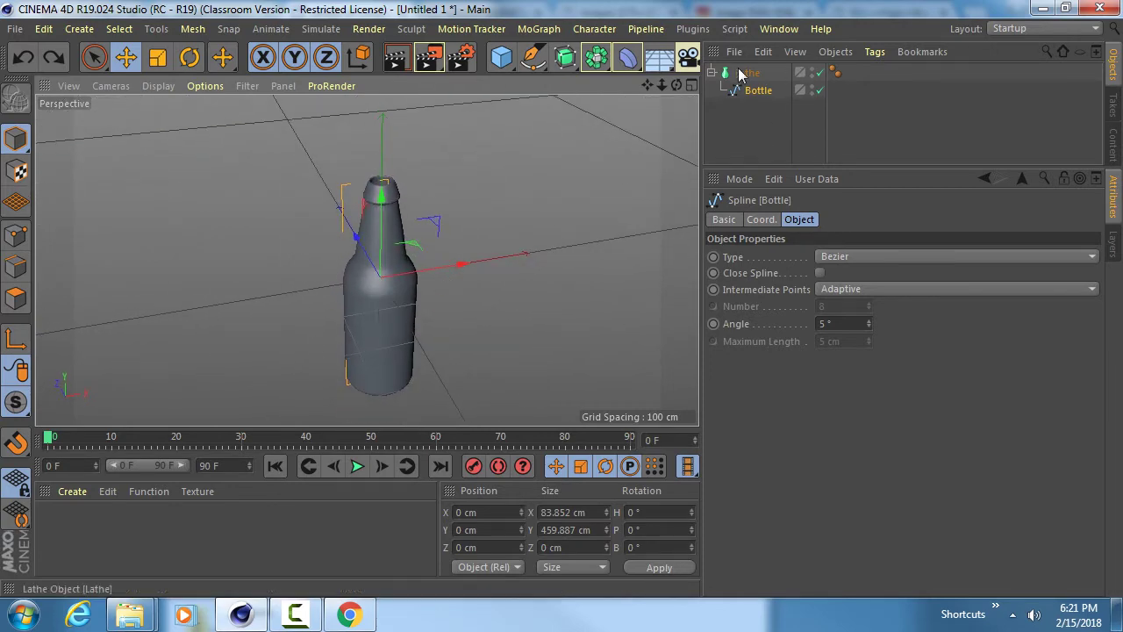
click(712, 73)
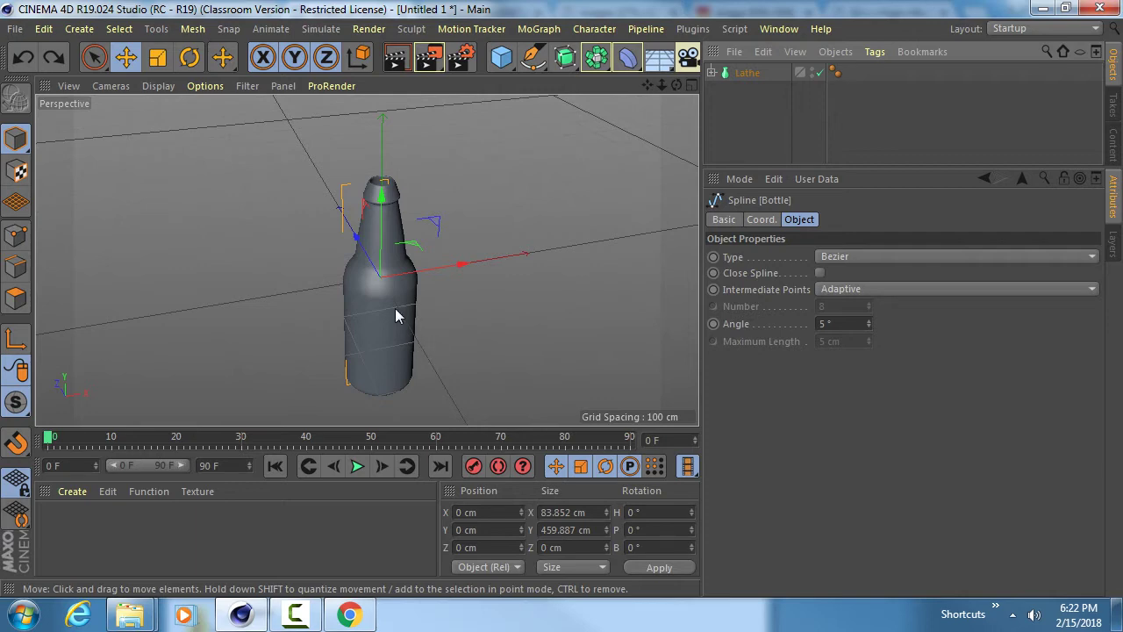
alt+drag(392, 311, 364, 289)
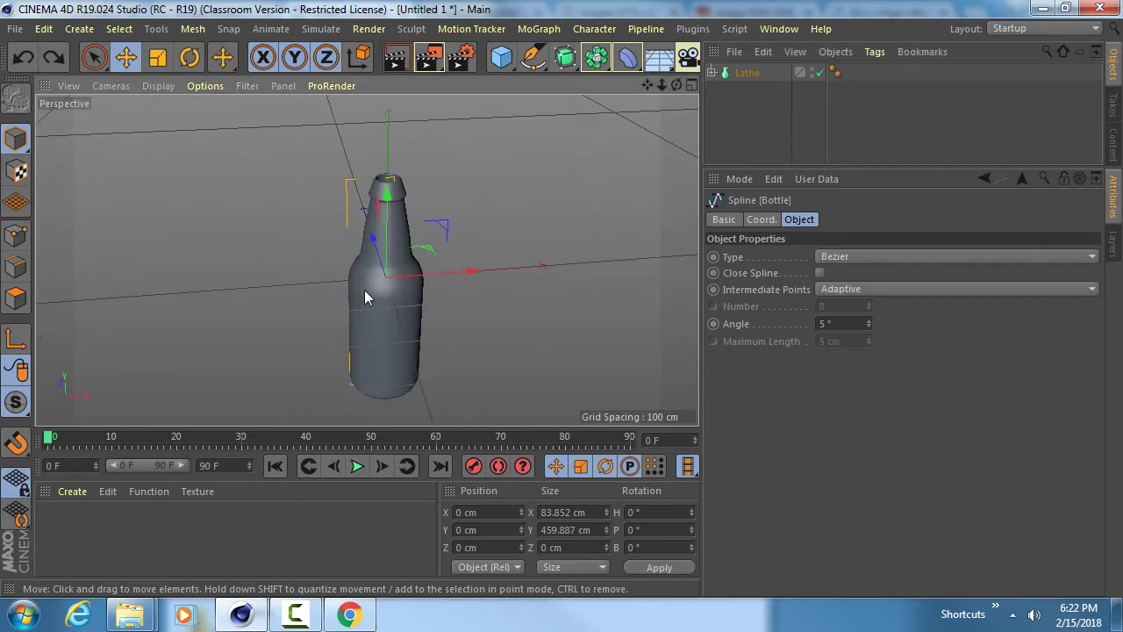
drag(389, 238, 389, 119)
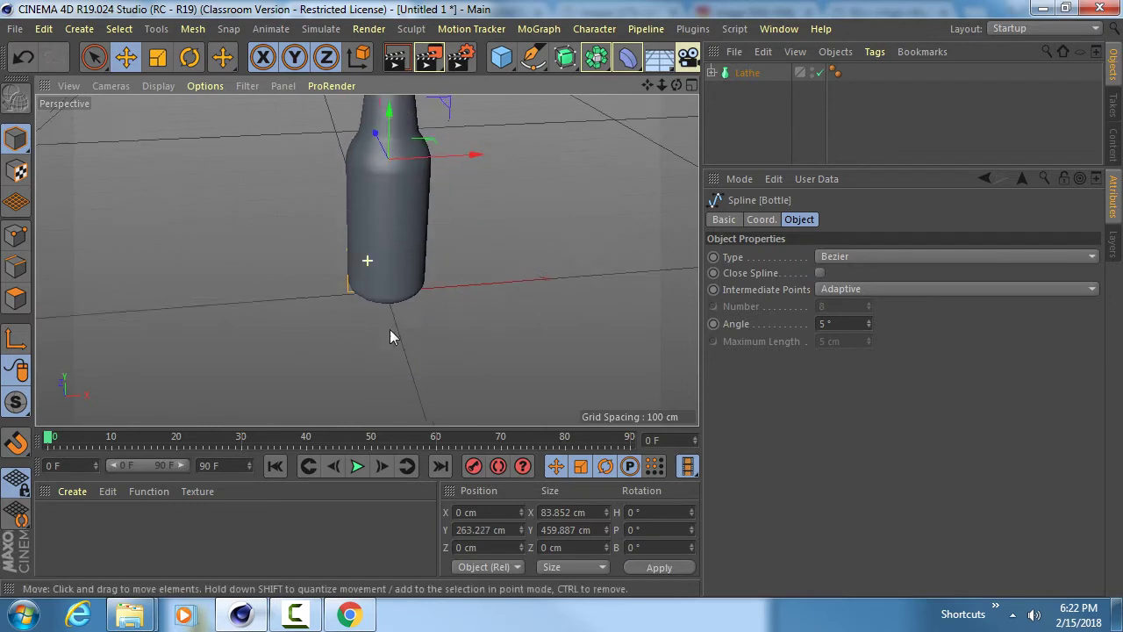
alt+drag(390, 329, 410, 224)
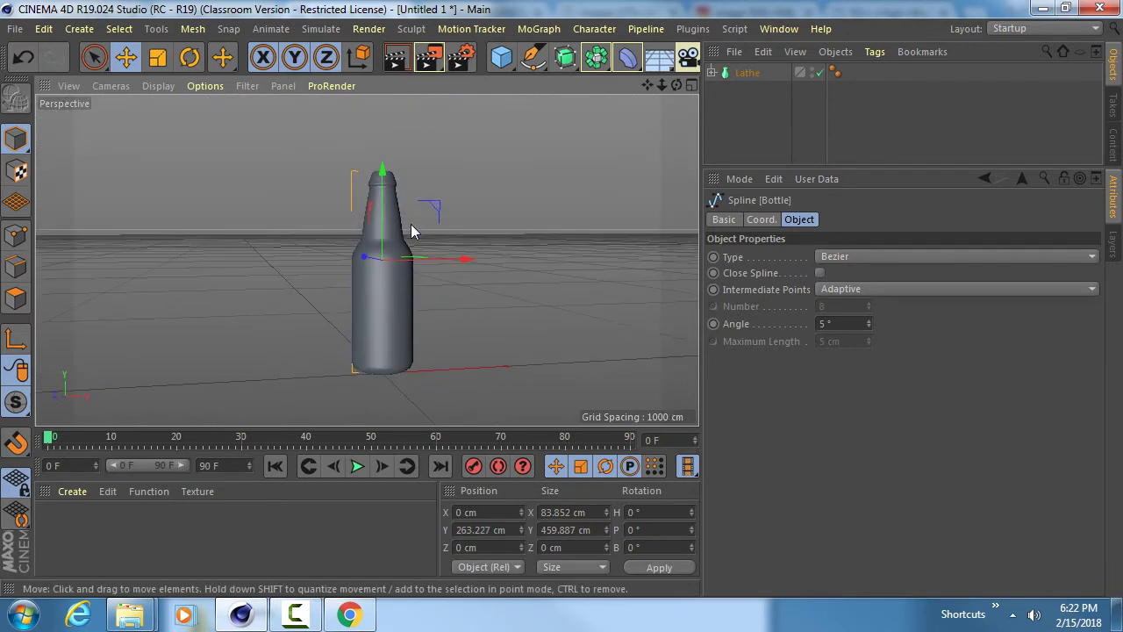
- Switch to Chrome and search Google Images for "beer bottle label"
click(349, 614)
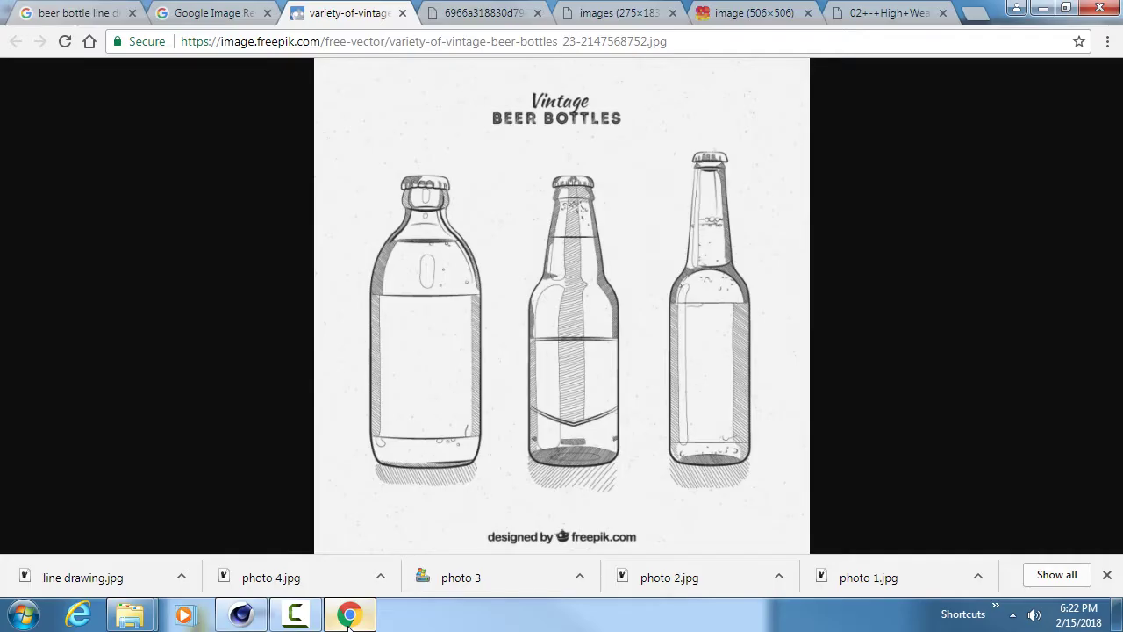
click(207, 12)
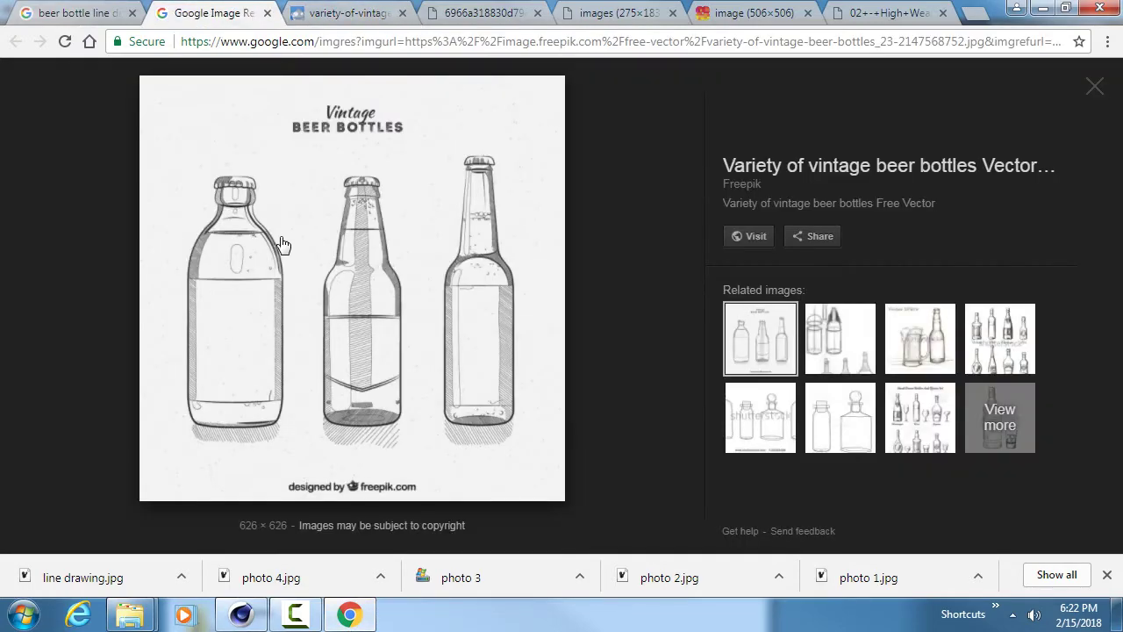
click(81, 7)
scroll(263, 263, up, 10)
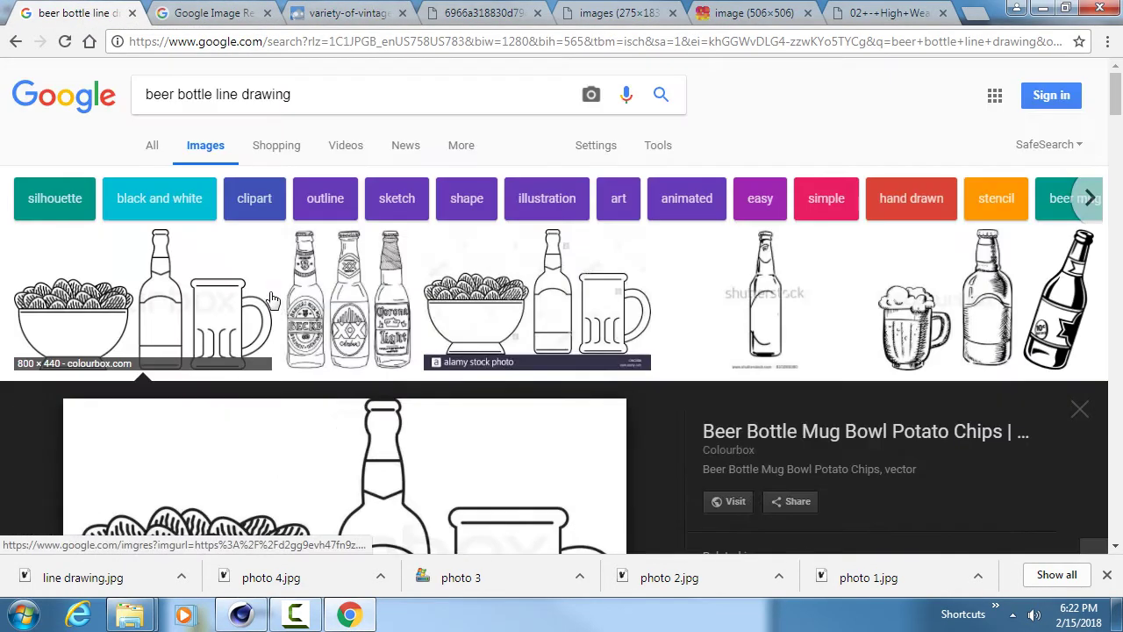
mouse_move(304, 95)
mouse_down()
mouse_move(135, 99)
mouse_move(222, 88)
mouse_up()
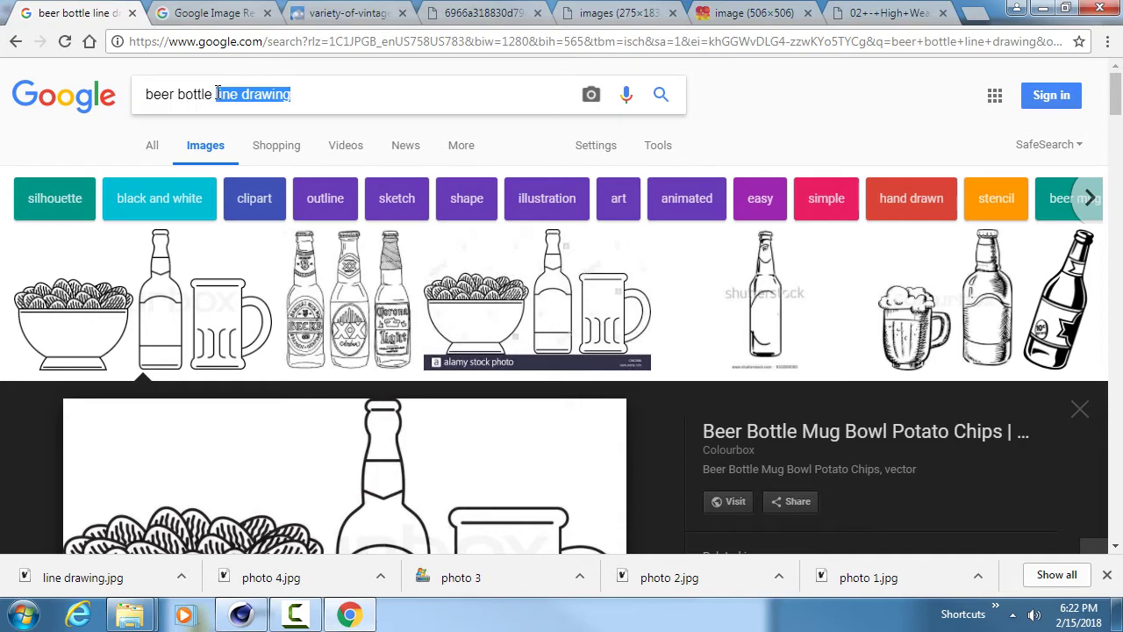
key(BackSpace)
text(label)
key(Return)
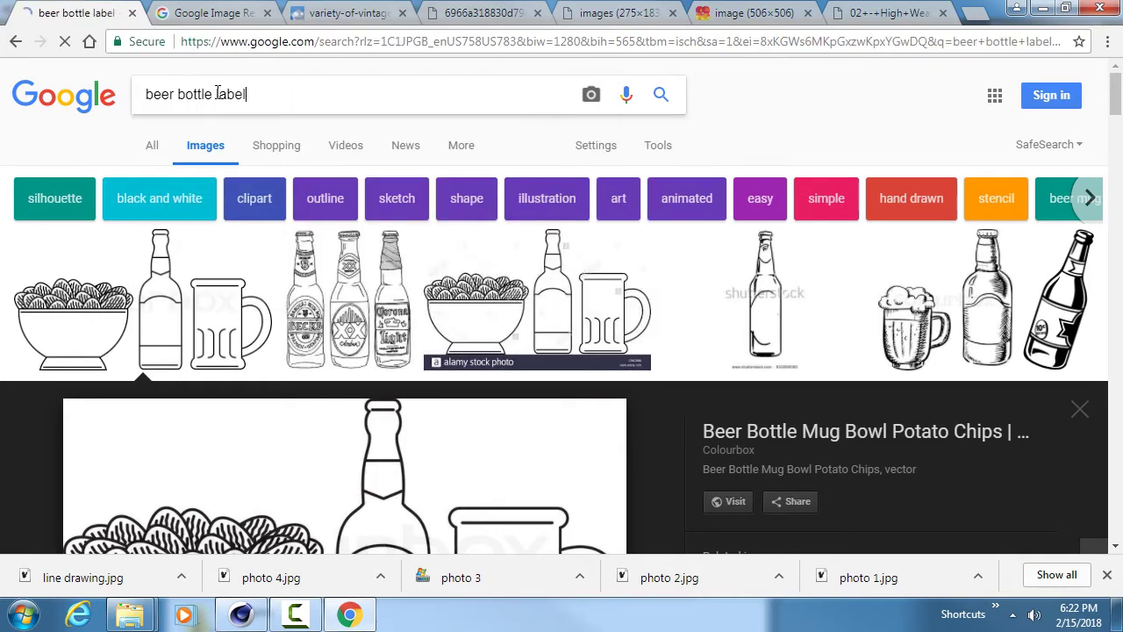
- Turn on the display of image sizes for the "beer bottle label" image results
scroll(418, 250, down, 4)
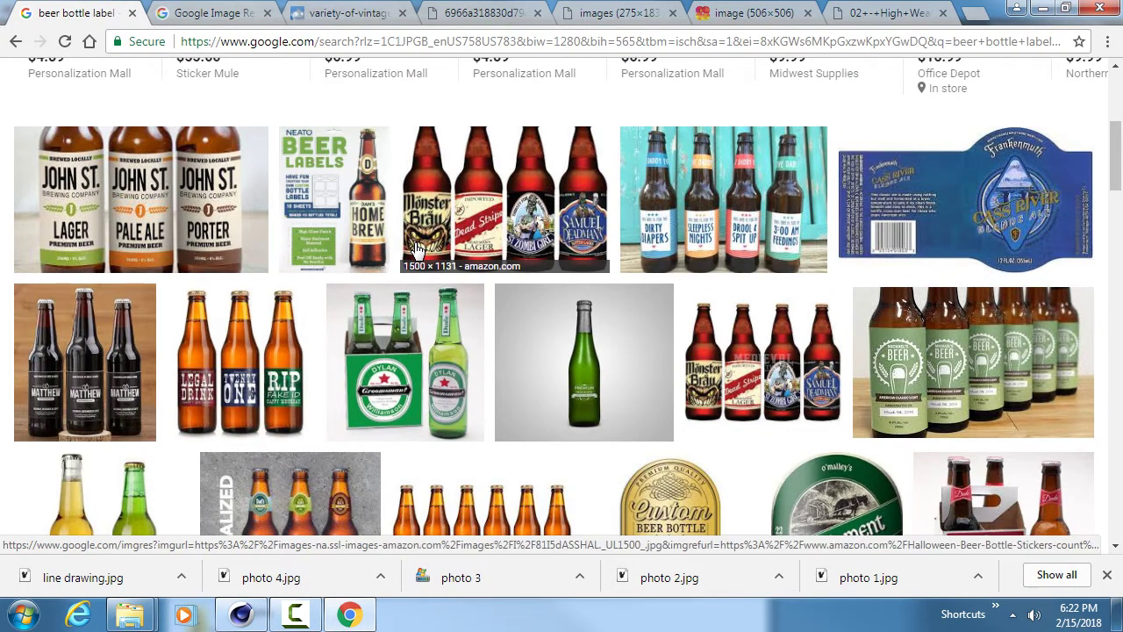
scroll(965, 210, up, 4)
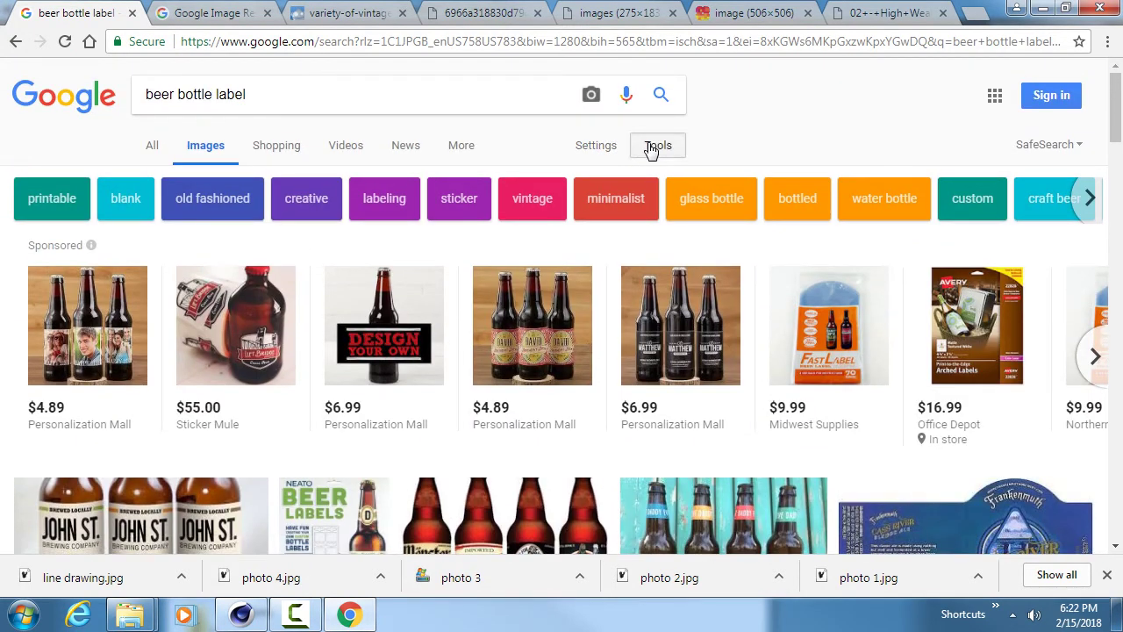
click(650, 147)
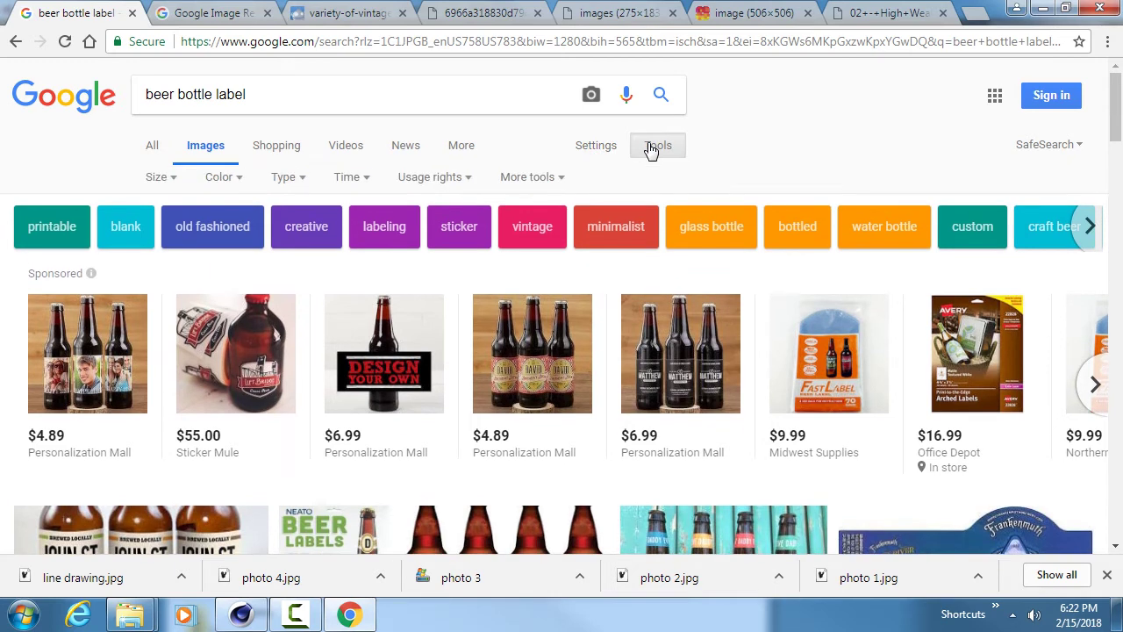
click(553, 178)
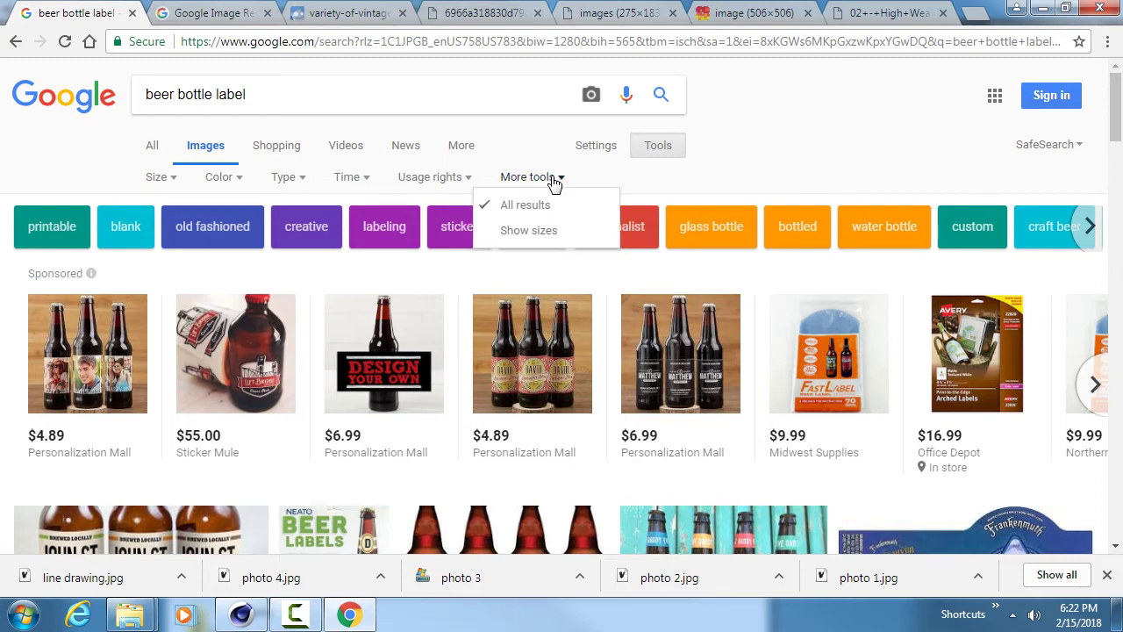
click(560, 236)
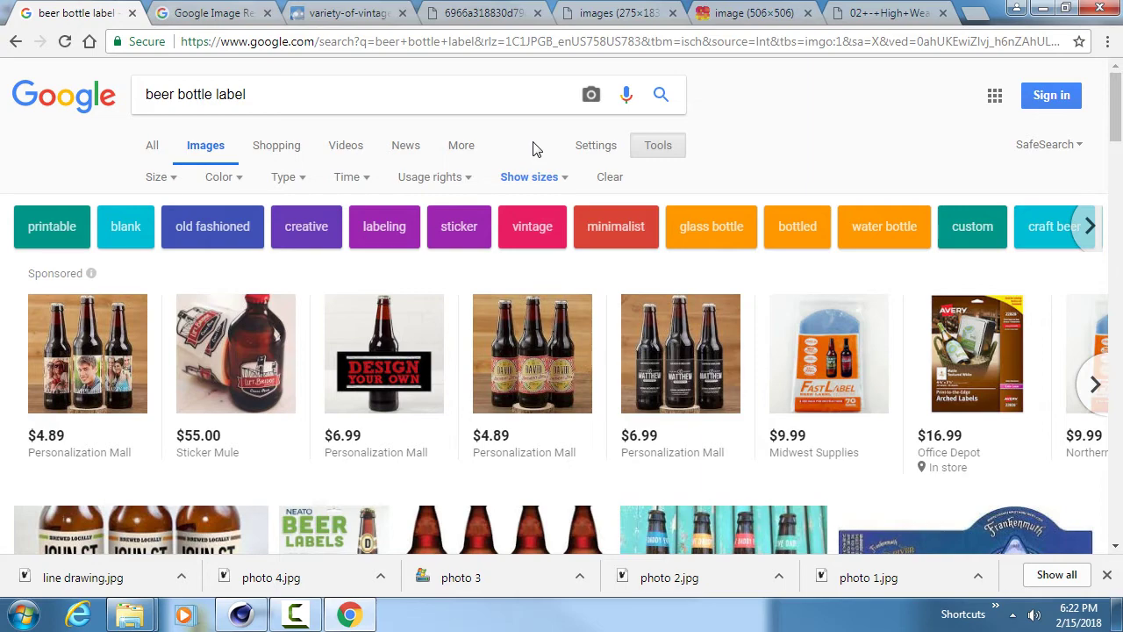
- Open the gold "Custom Beer Bottle Labels" result in a new tab and check its image size
scroll(517, 220, down, 3)
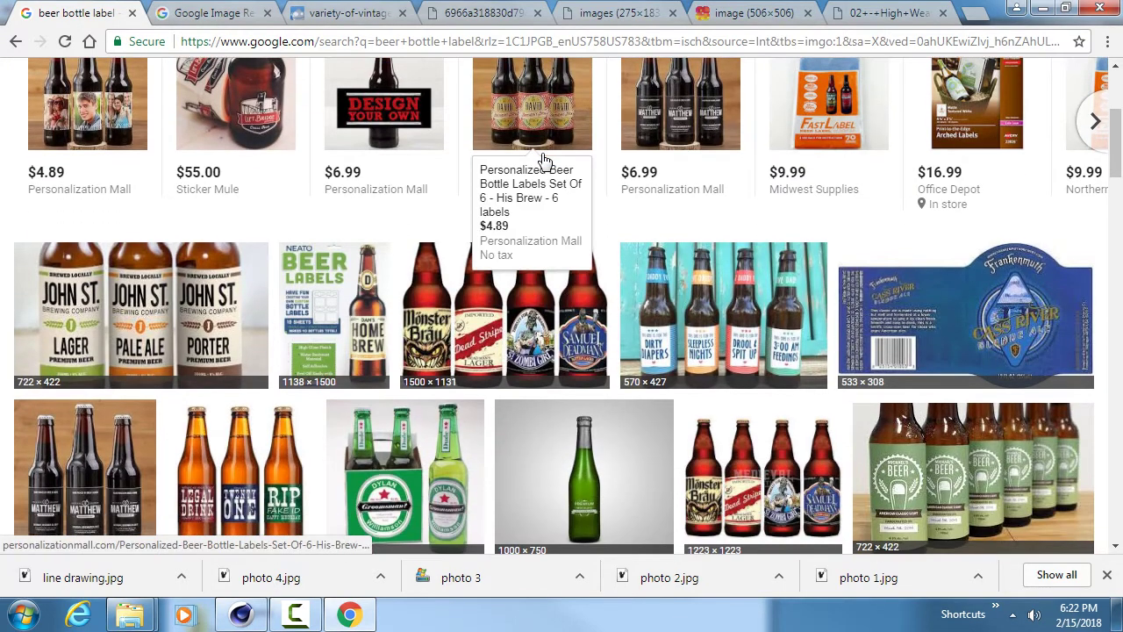
scroll(473, 312, down, 5)
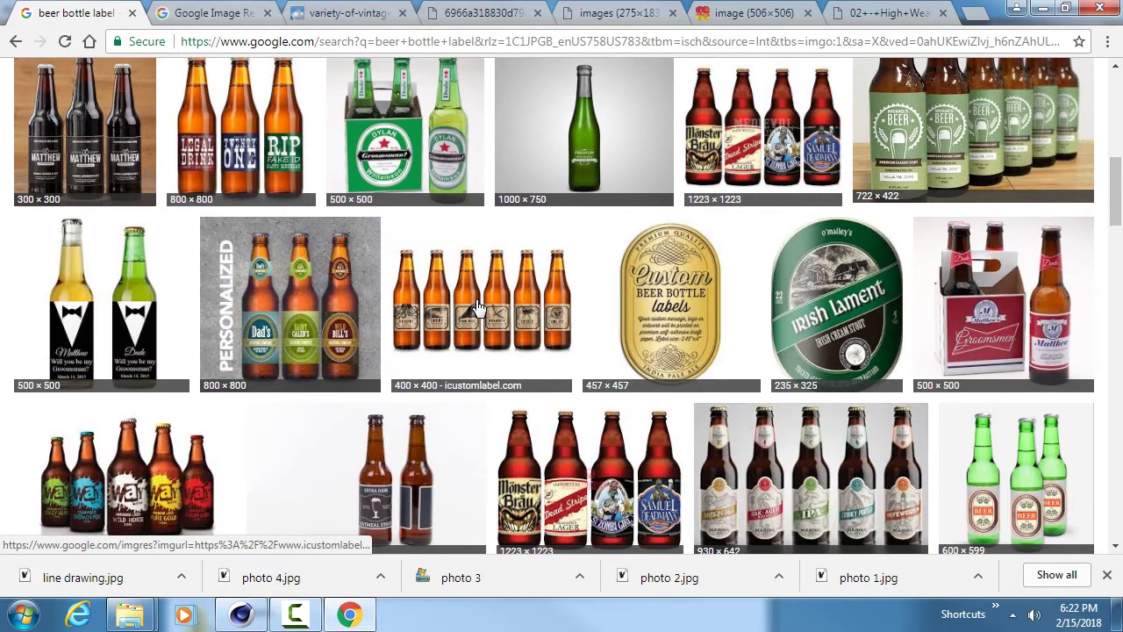
scroll(478, 307, down, 1)
scroll(481, 306, up, 1)
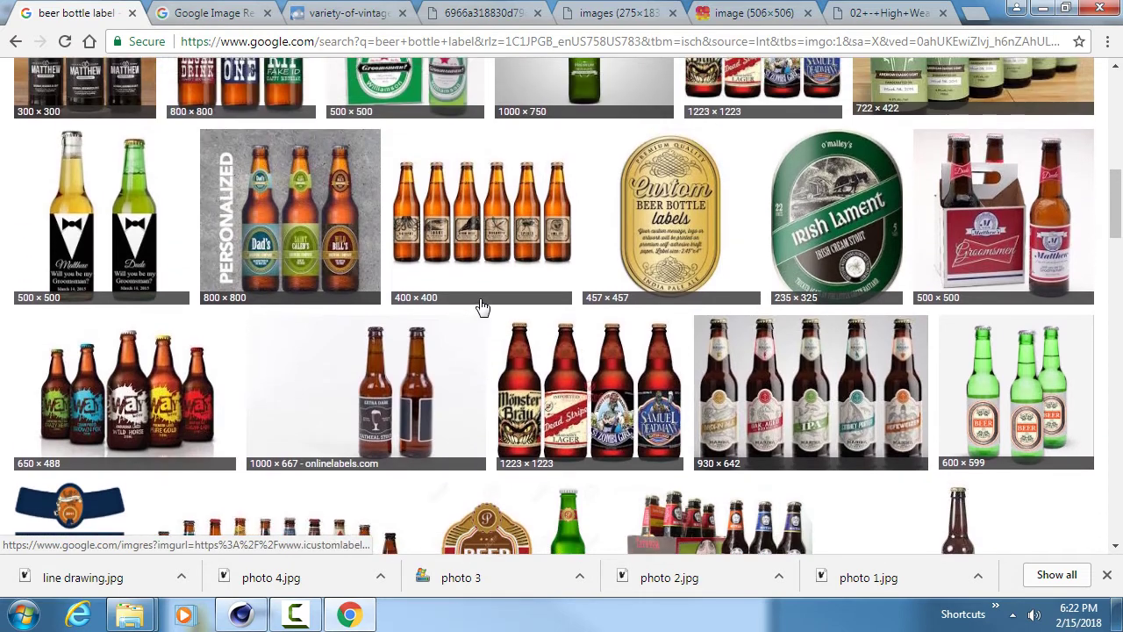
middle_click(667, 219)
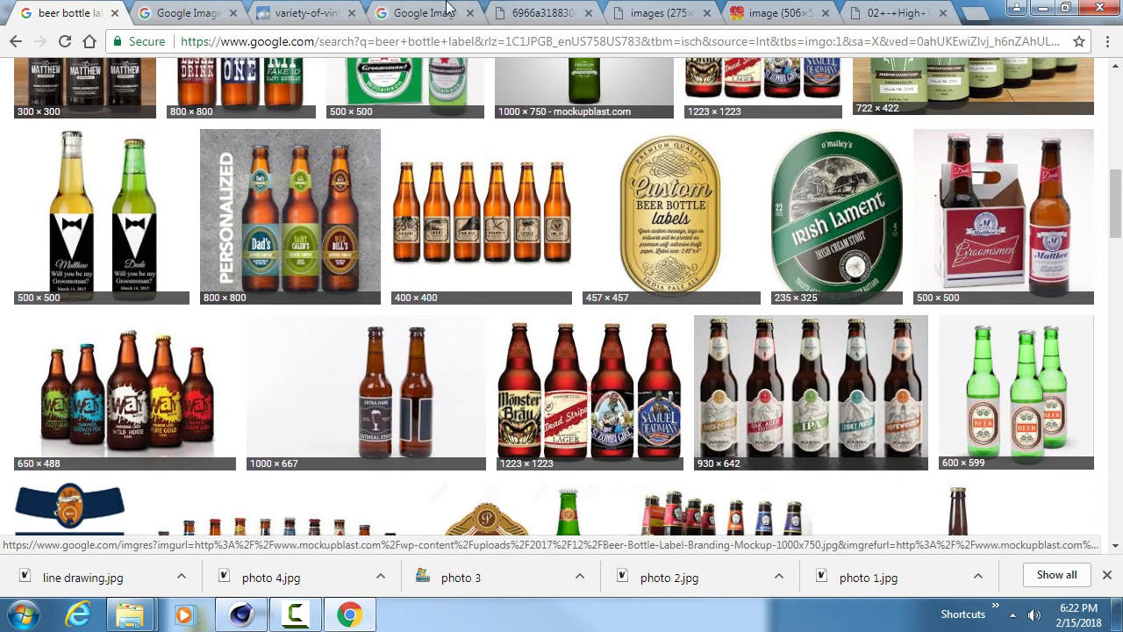
click(406, 11)
click(521, 11)
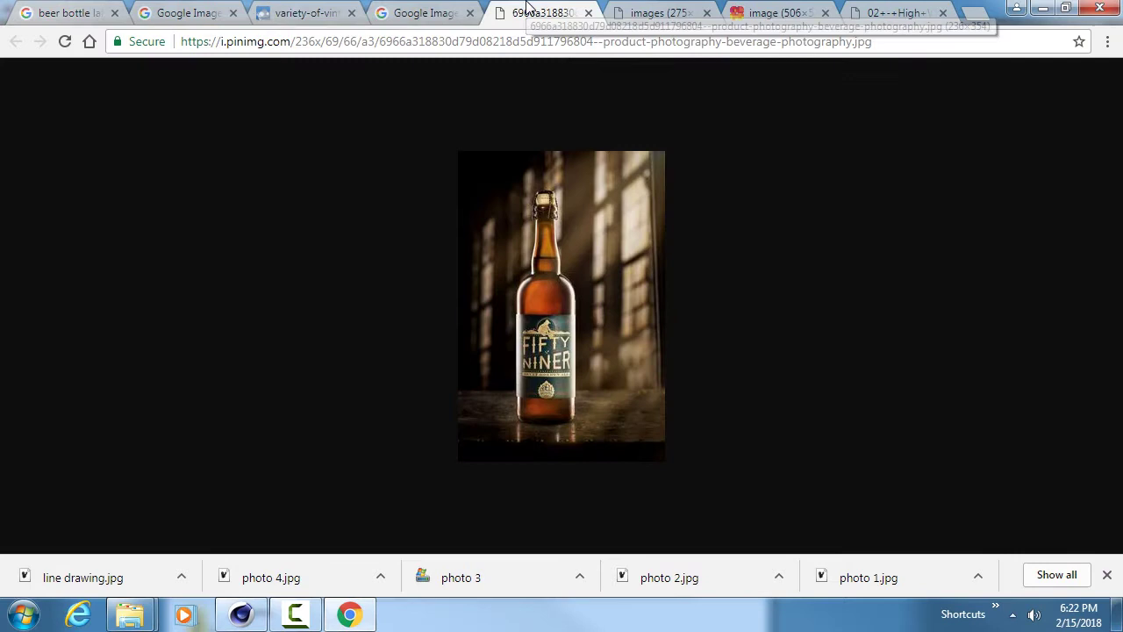
click(453, 12)
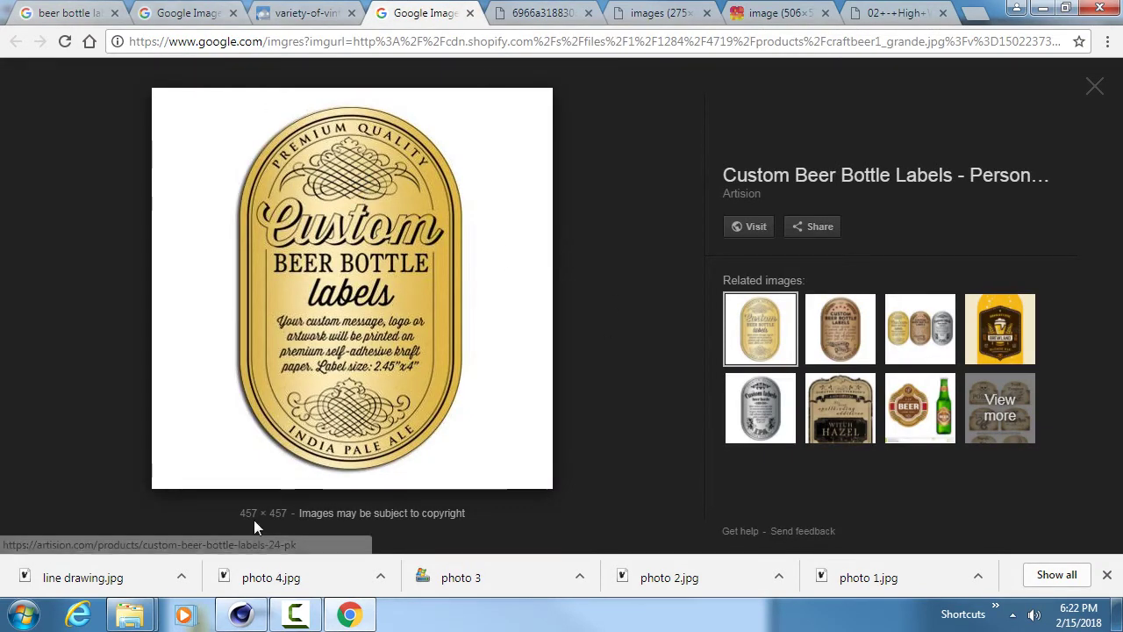
- Return to the "beer bottle label" search results and filter the images to Large size
click(82, 12)
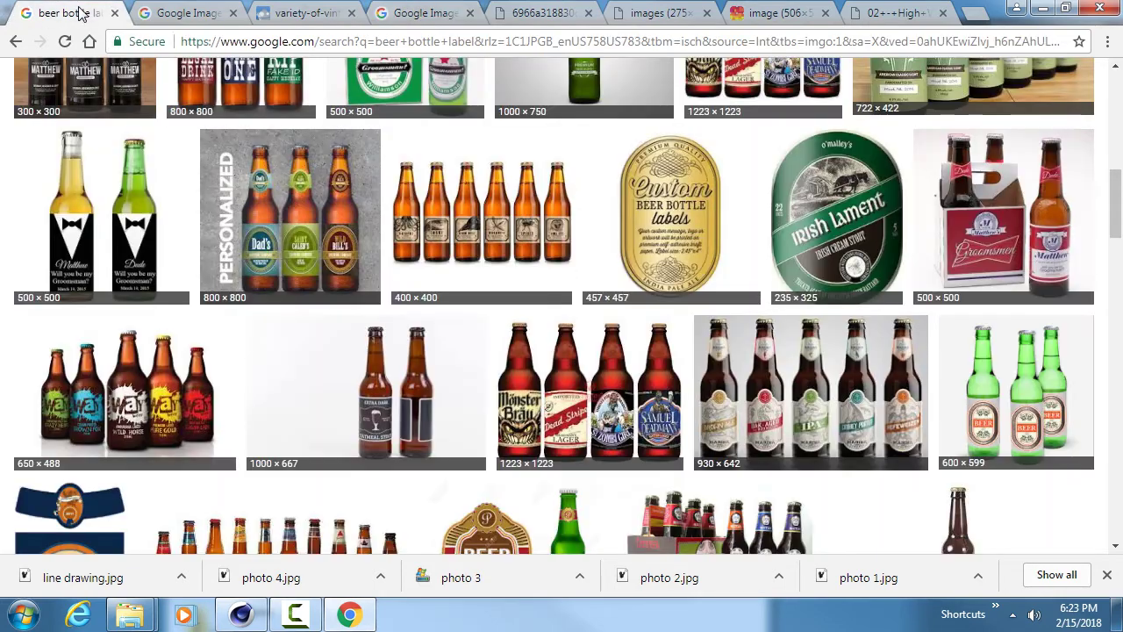
scroll(526, 338, up, 5)
click(158, 177)
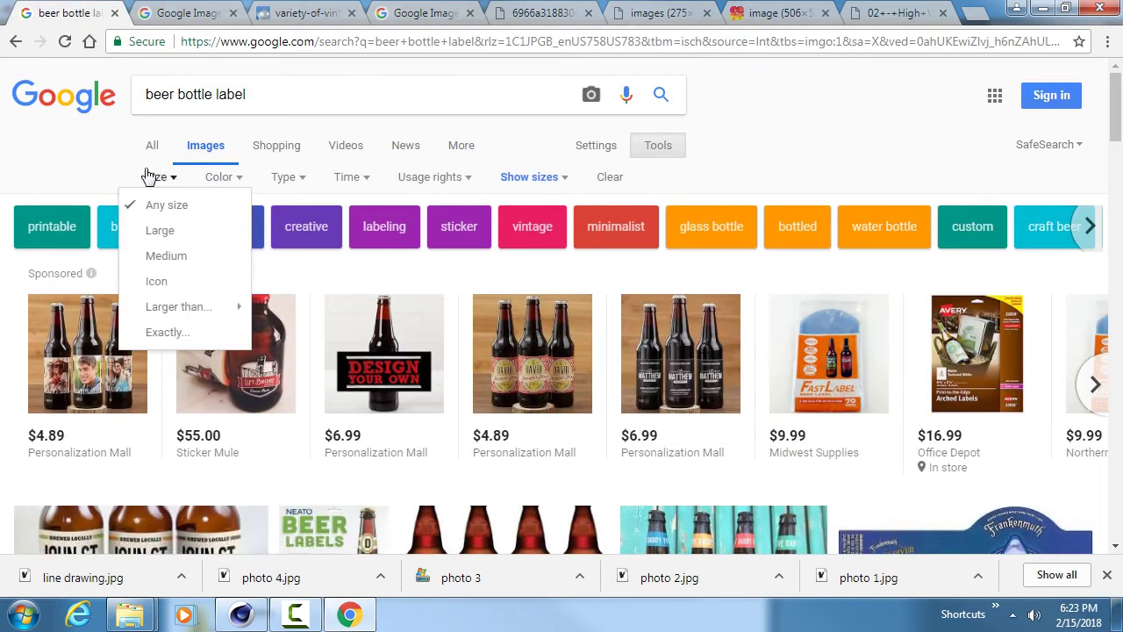
click(211, 233)
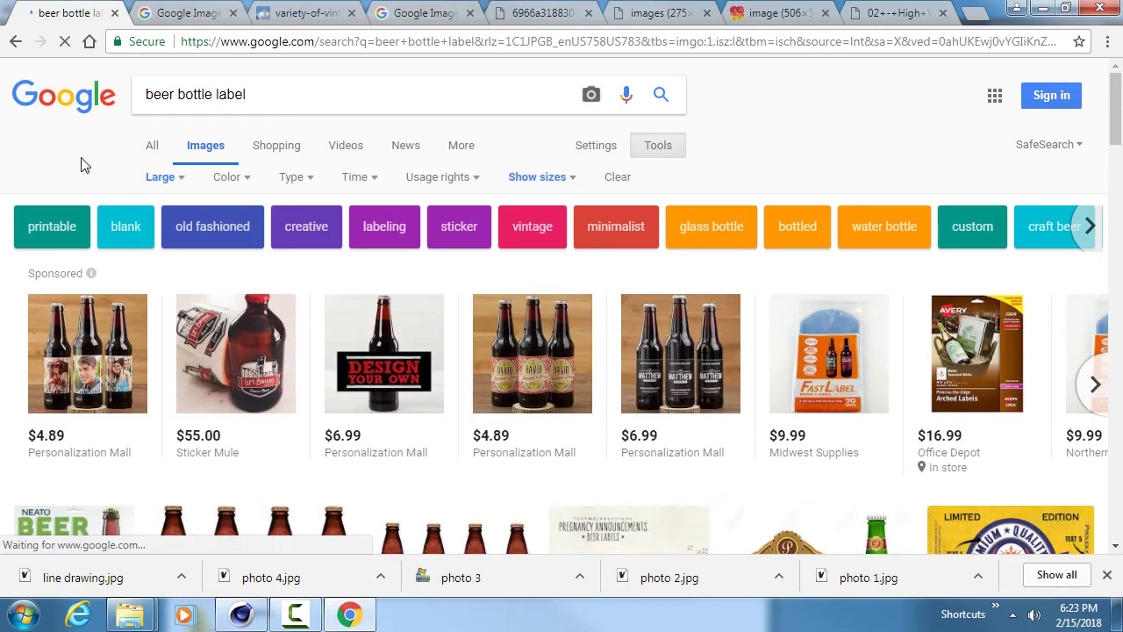
- Preview the oval Buffalo Brewing Company's Porter label from the large results and open it in a separate tab
scroll(79, 162, down, 3)
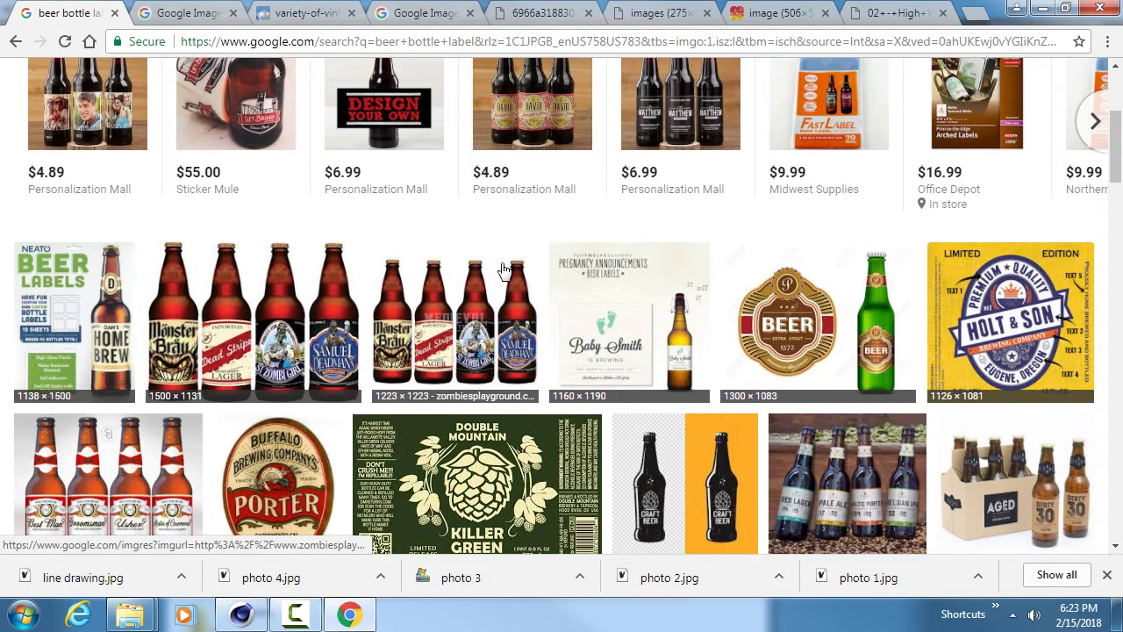
scroll(509, 272, down, 3)
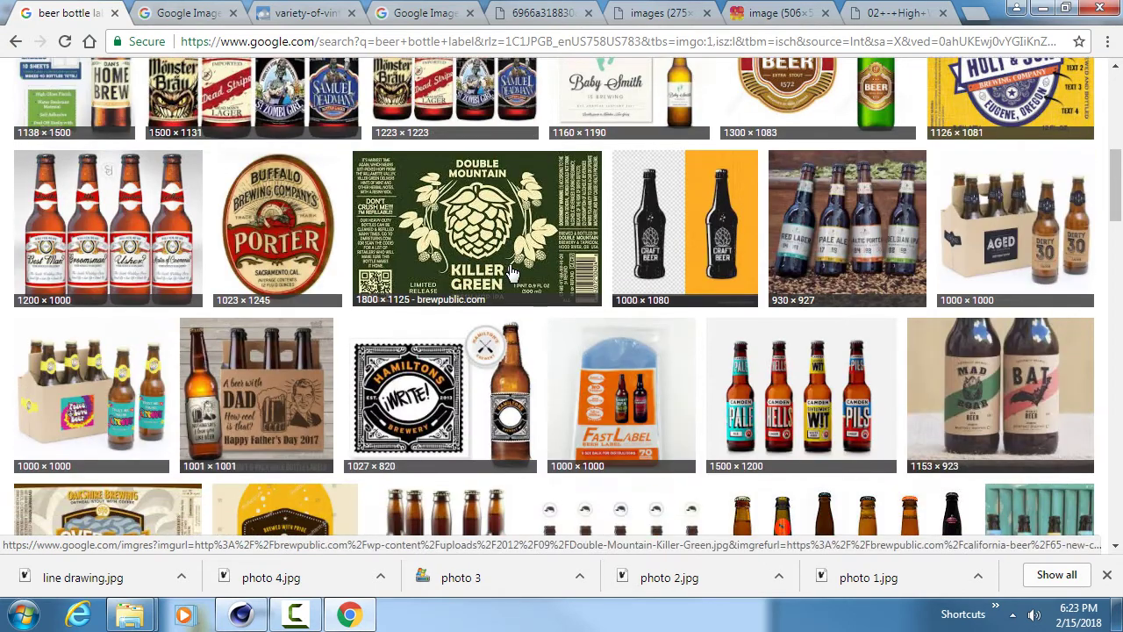
scroll(511, 272, down, 1)
middle_click(266, 140)
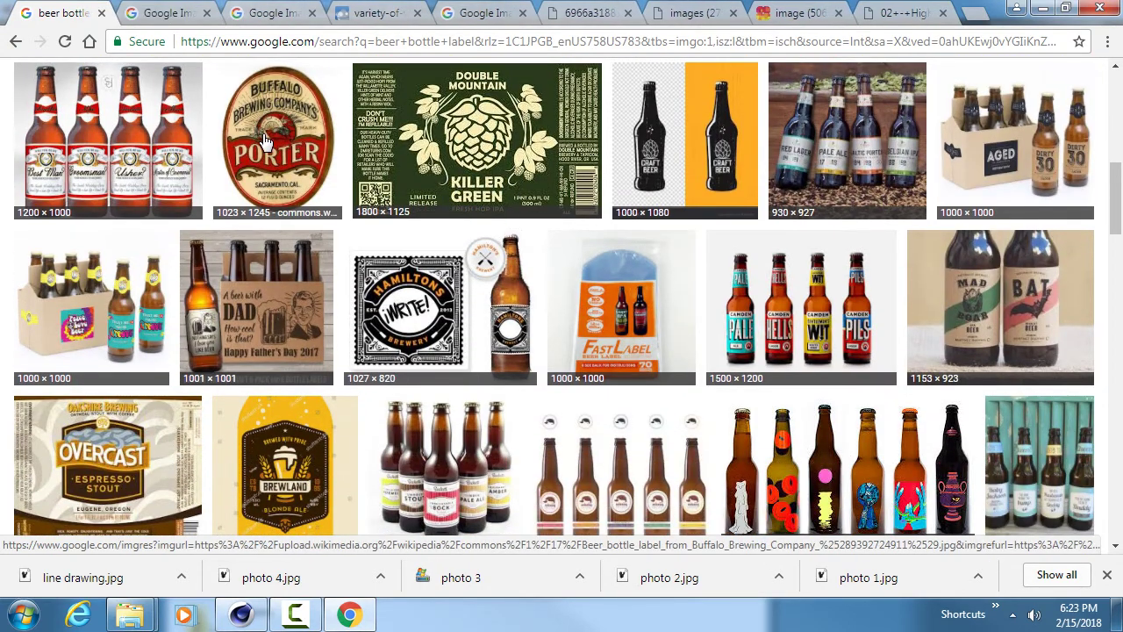
click(262, 133)
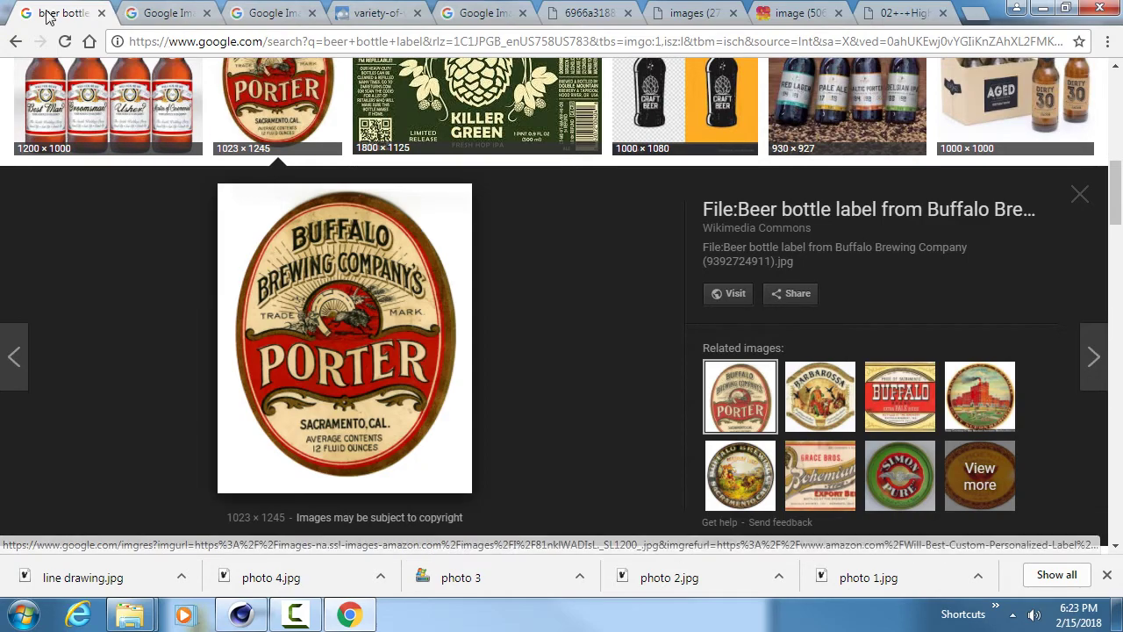
click(242, 122)
click(167, 13)
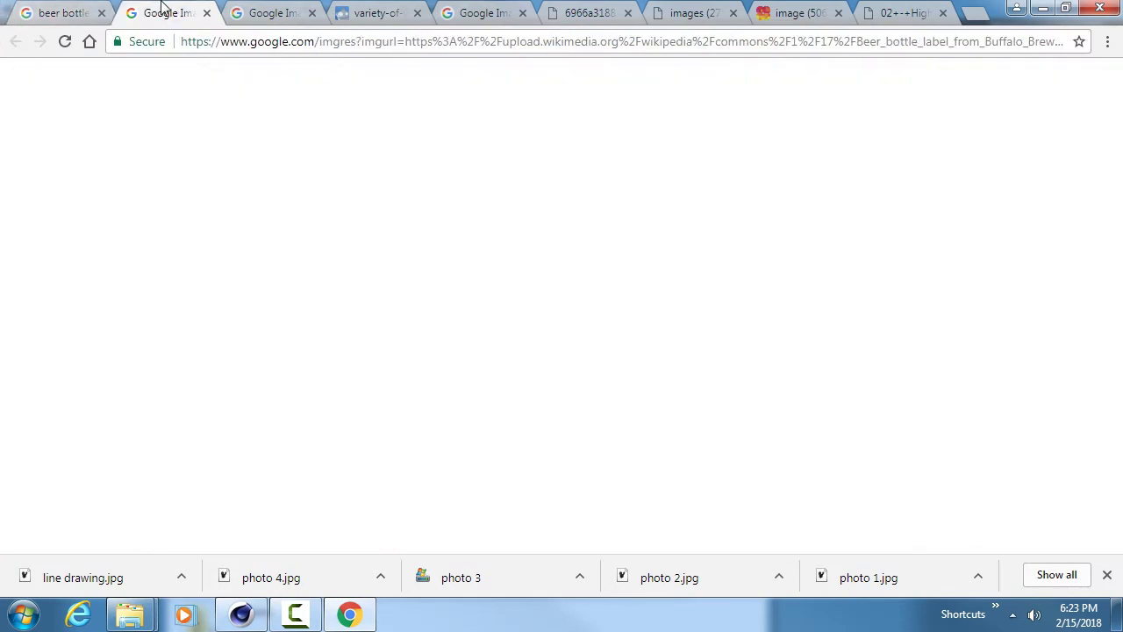
- Find the green "BEER Extra Stout" label in the results and open its VectorStock page in a new tab to inspect it
click(65, 12)
scroll(359, 379, down, 2)
scroll(360, 379, down, 6)
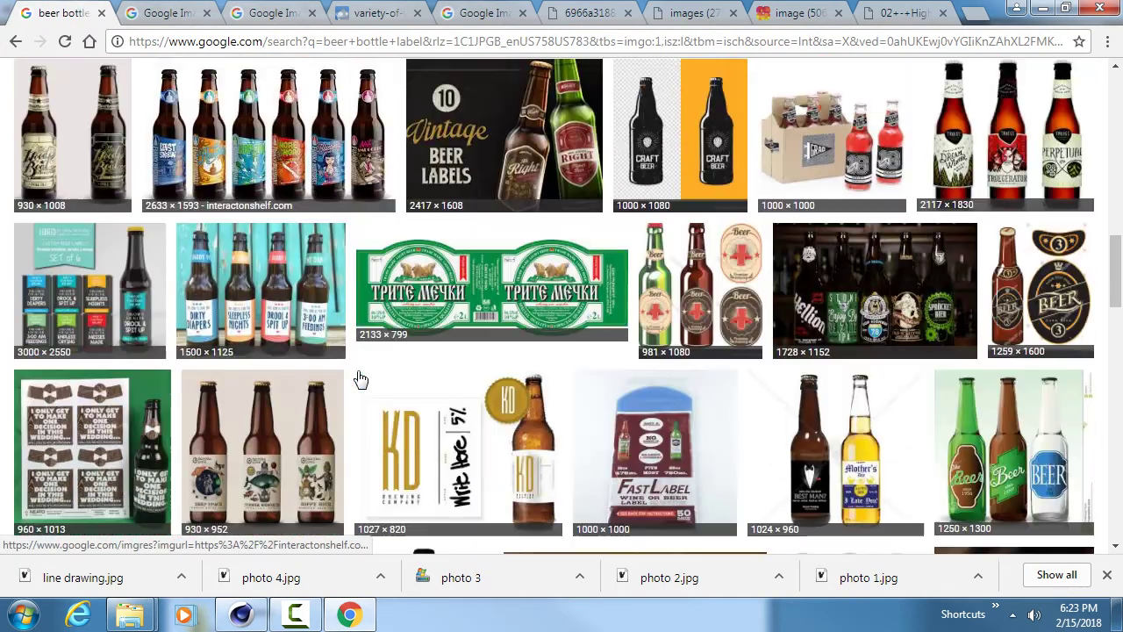
scroll(360, 379, down, 4)
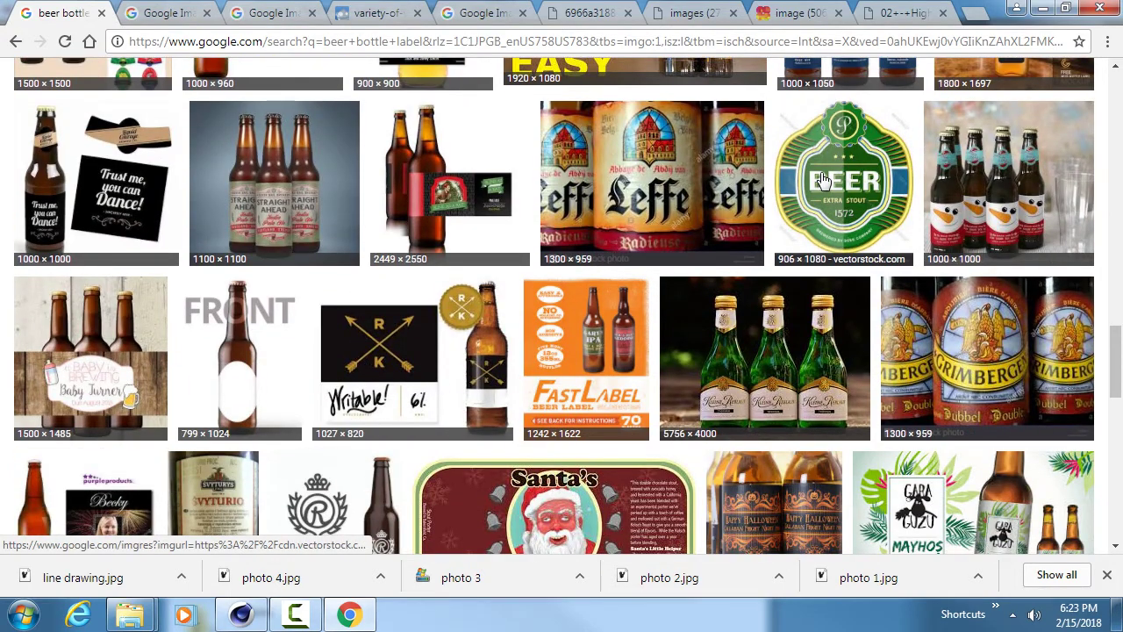
middle_click(840, 164)
click(237, 9)
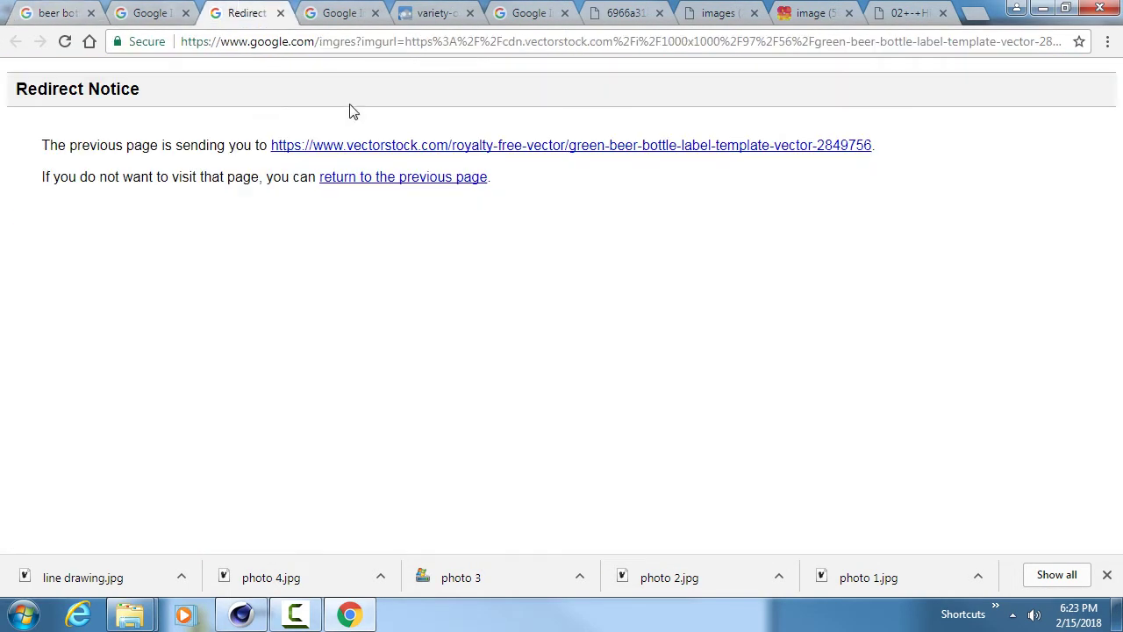
middle_click(377, 151)
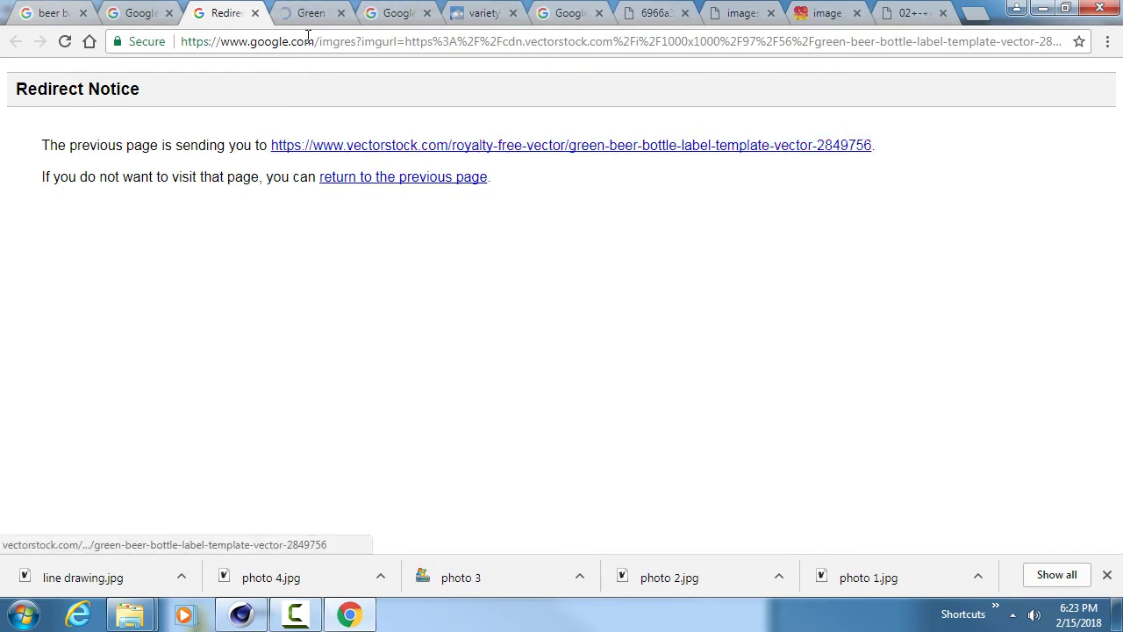
click(309, 11)
scroll(379, 351, down, 1)
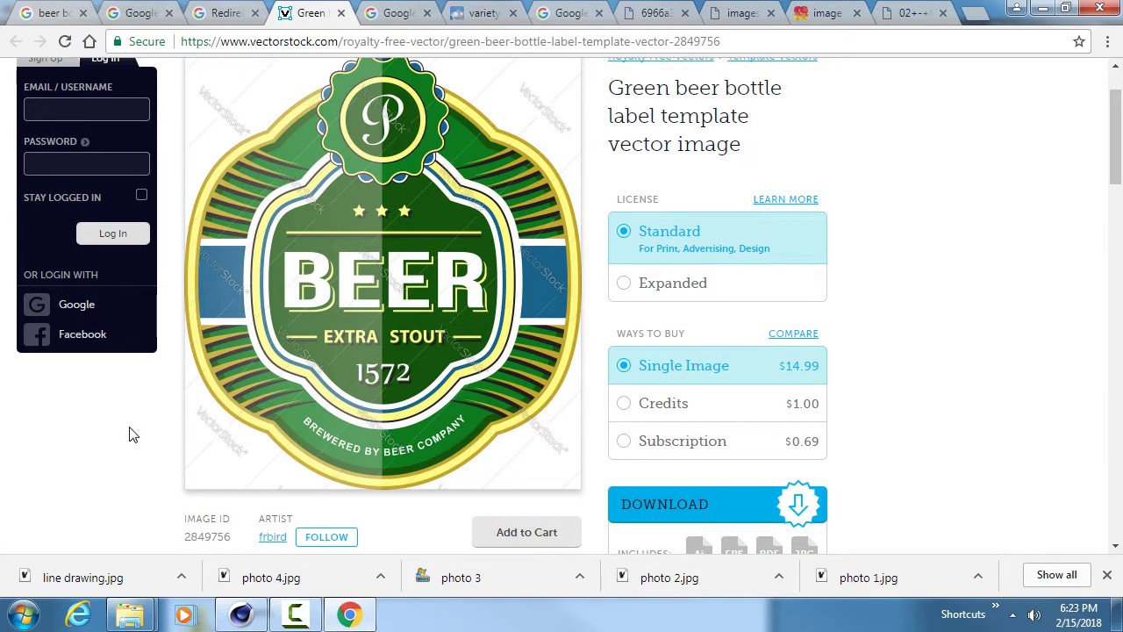
- Close the green beer label and redirect tabs, and look through the beer bottle label image results
middle_click(309, 13)
middle_click(225, 13)
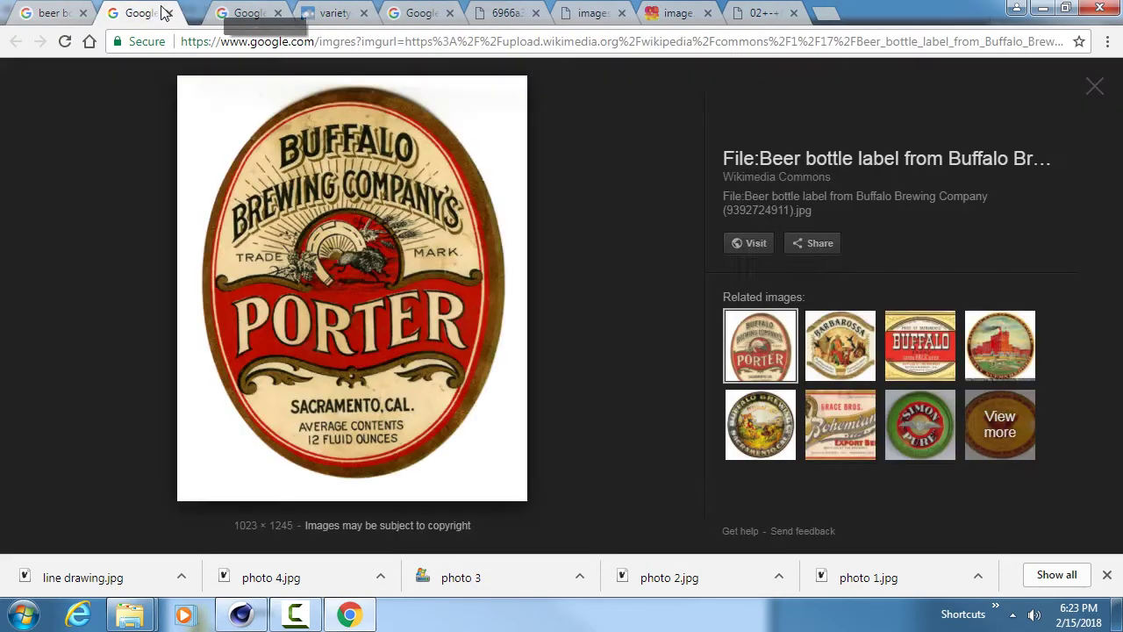
click(39, 11)
scroll(678, 248, down, 3)
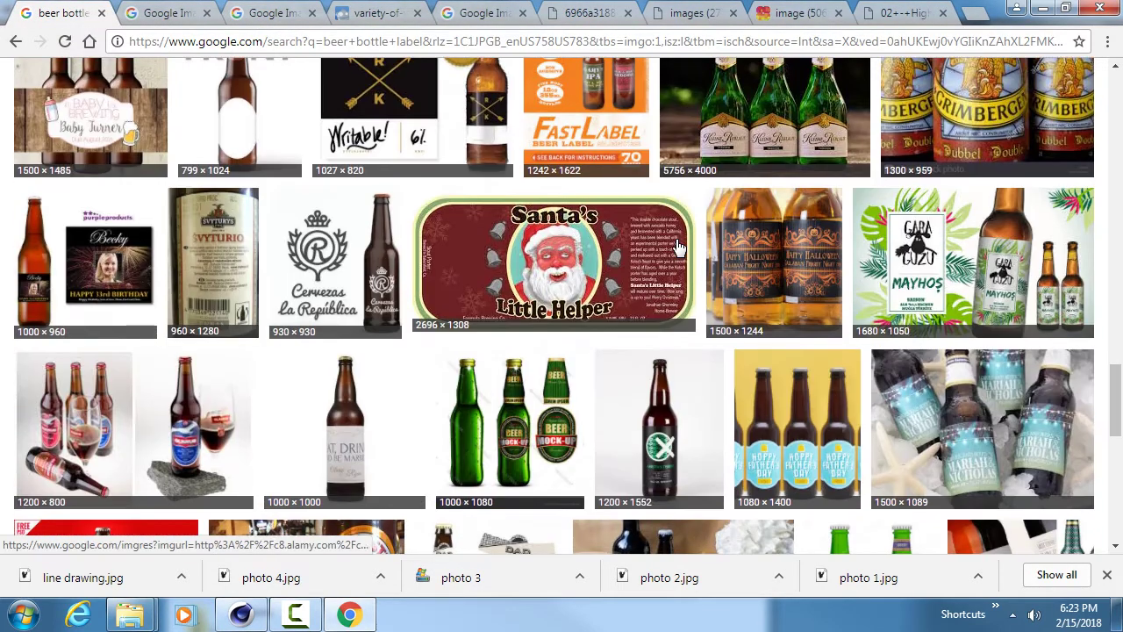
scroll(677, 247, down, 10)
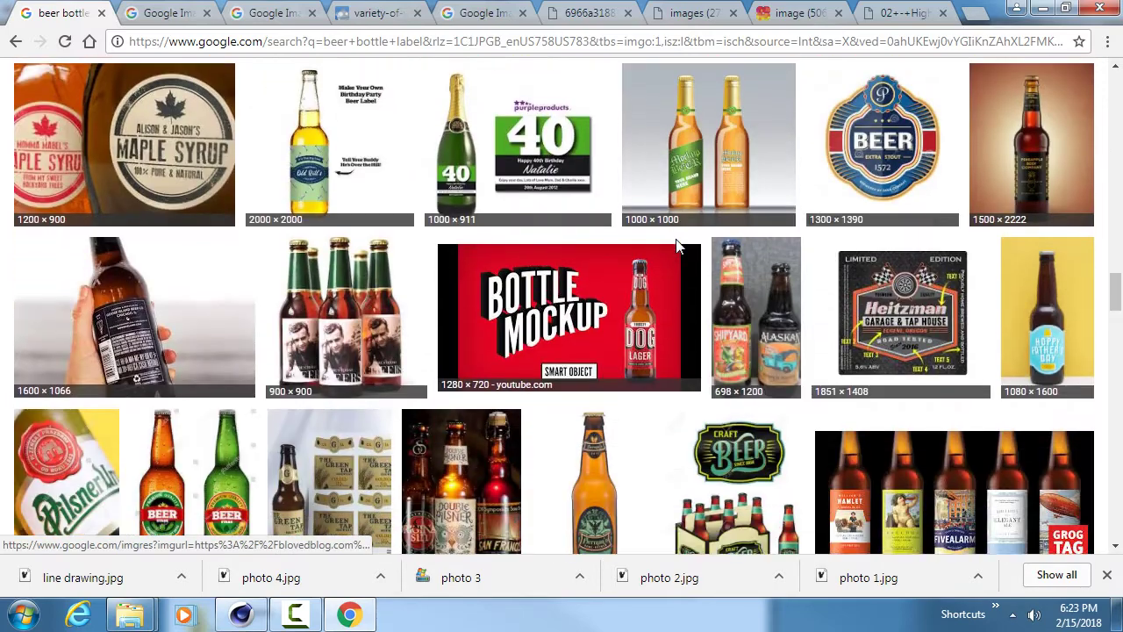
scroll(677, 247, down, 6)
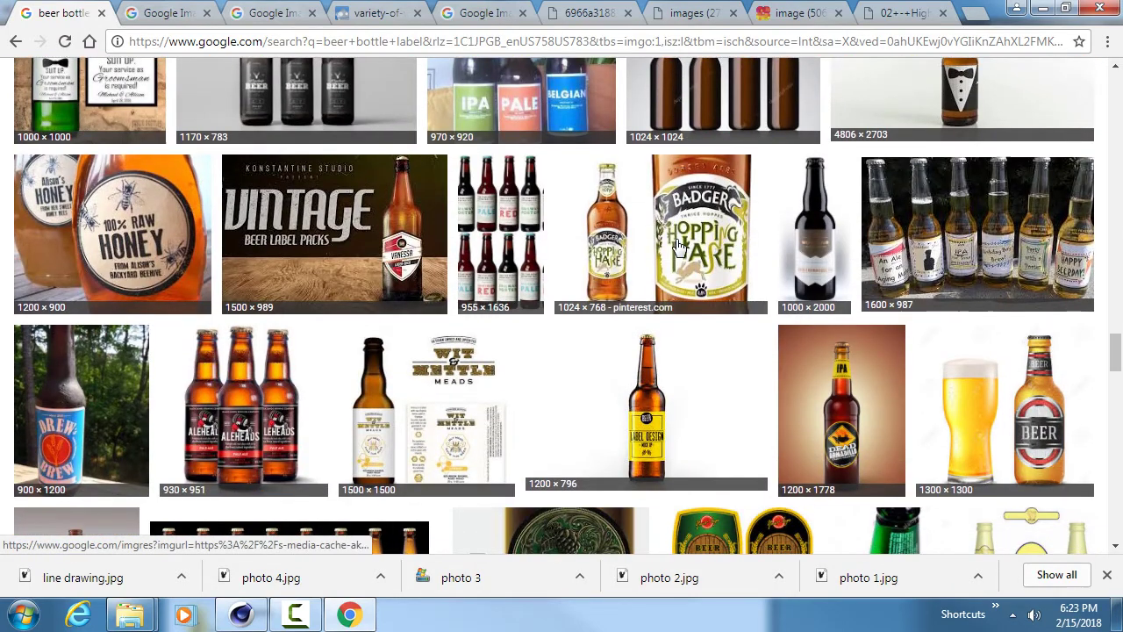
scroll(678, 247, down, 4)
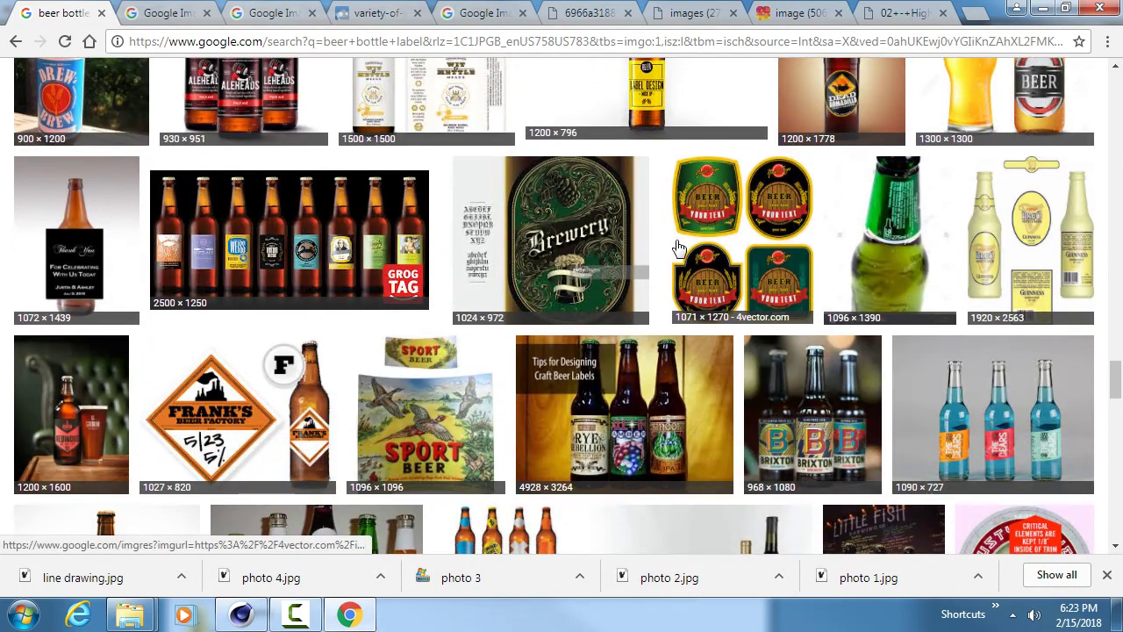
- Open the Buffalo Brewing Porter label image by itself in a new browser tab and inspect it enlarged
click(169, 13)
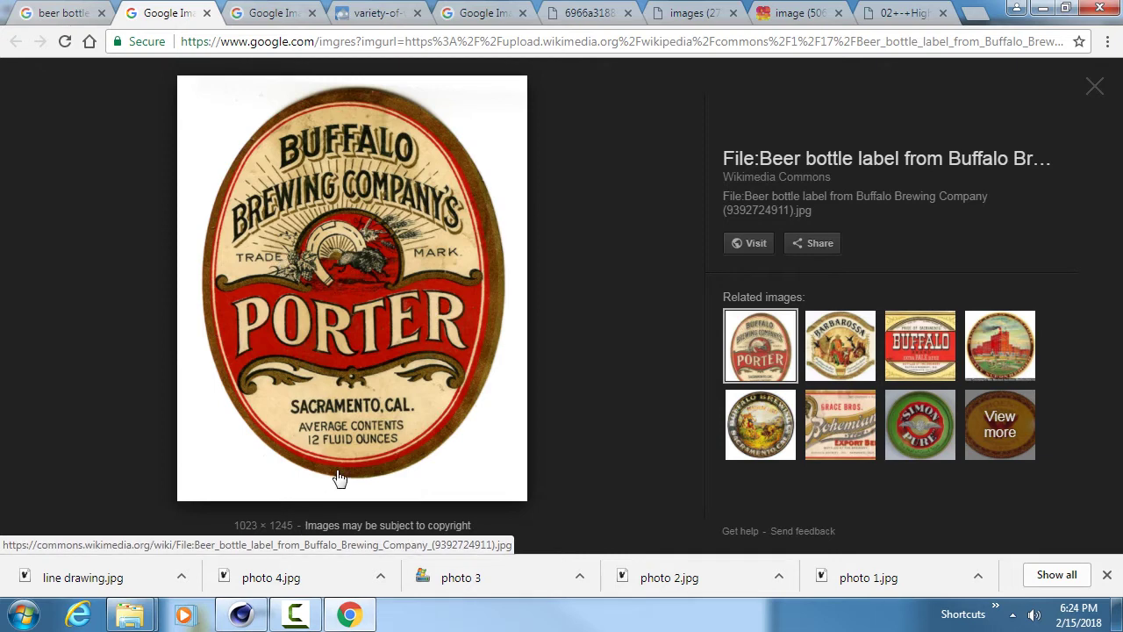
right_click(370, 282)
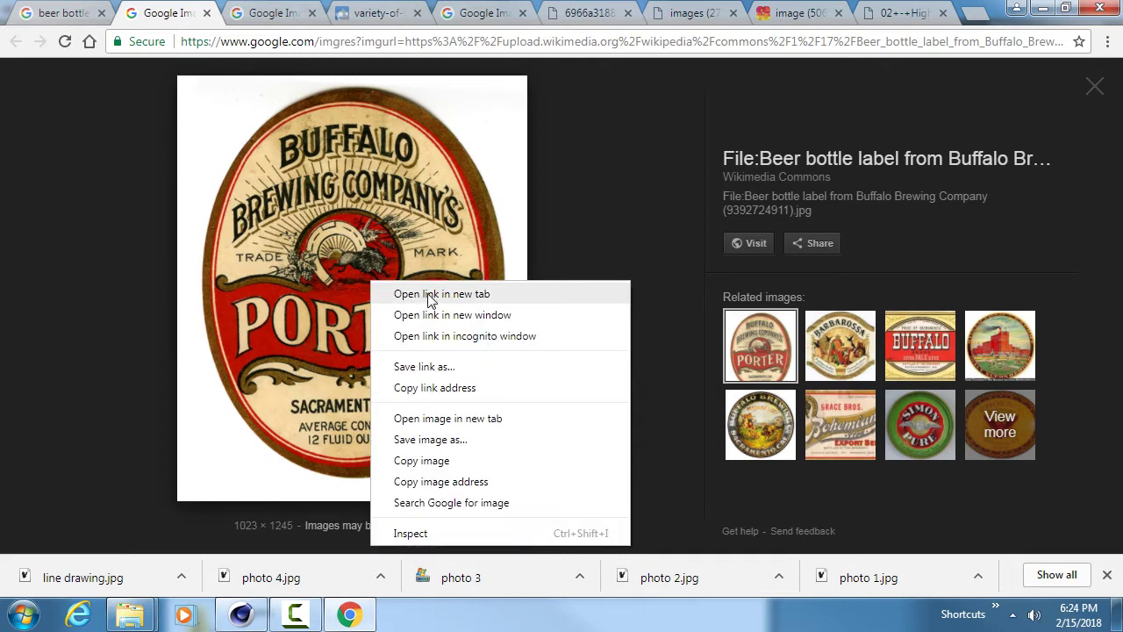
click(484, 419)
click(235, 12)
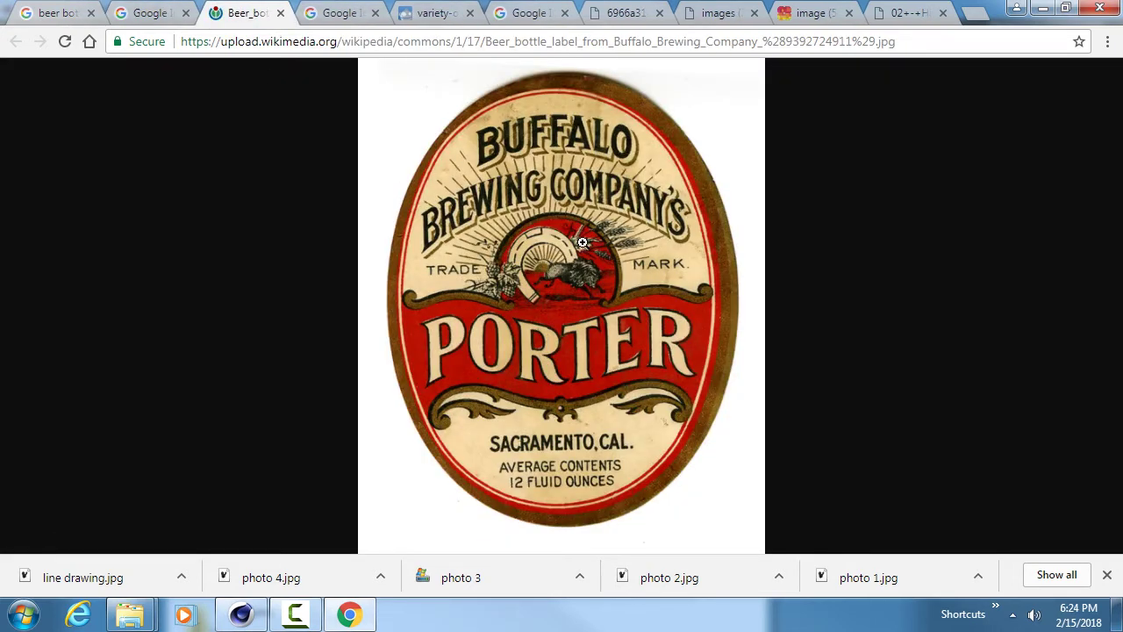
click(582, 243)
click(530, 250)
- Start saving the Porter label image and create a folder named tex inside Assignment_3
right_click(589, 248)
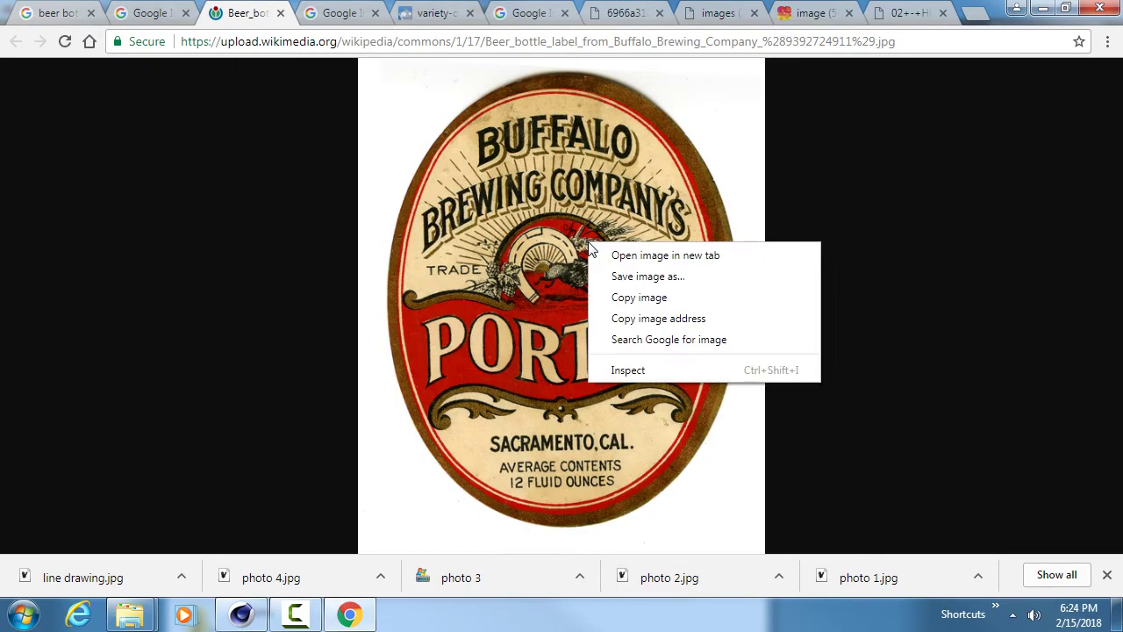
click(677, 275)
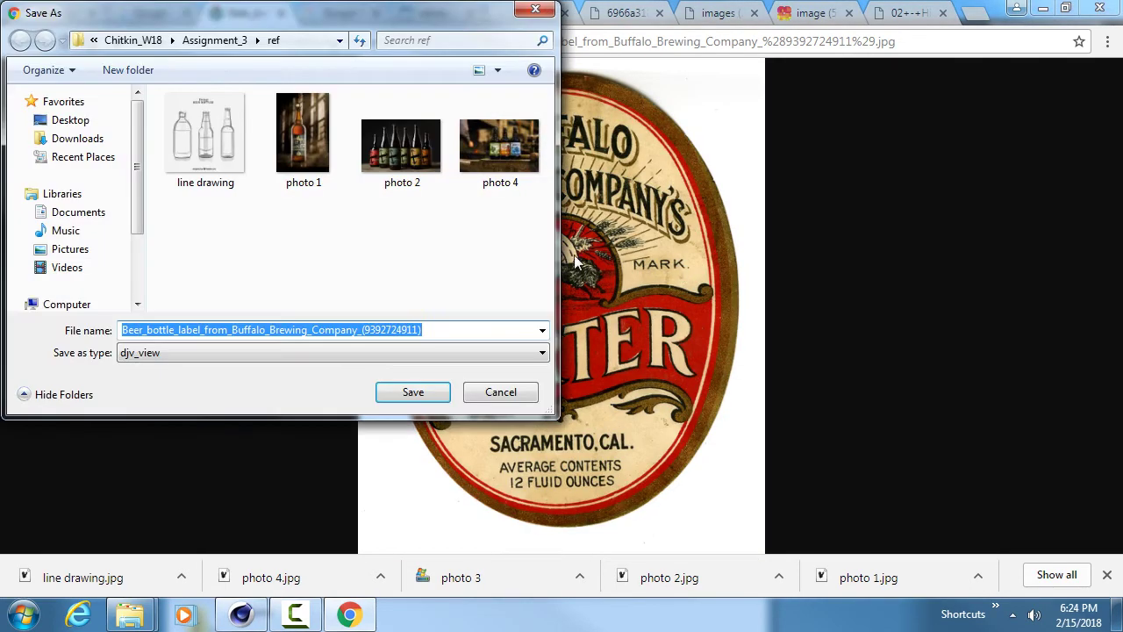
click(219, 41)
click(245, 170)
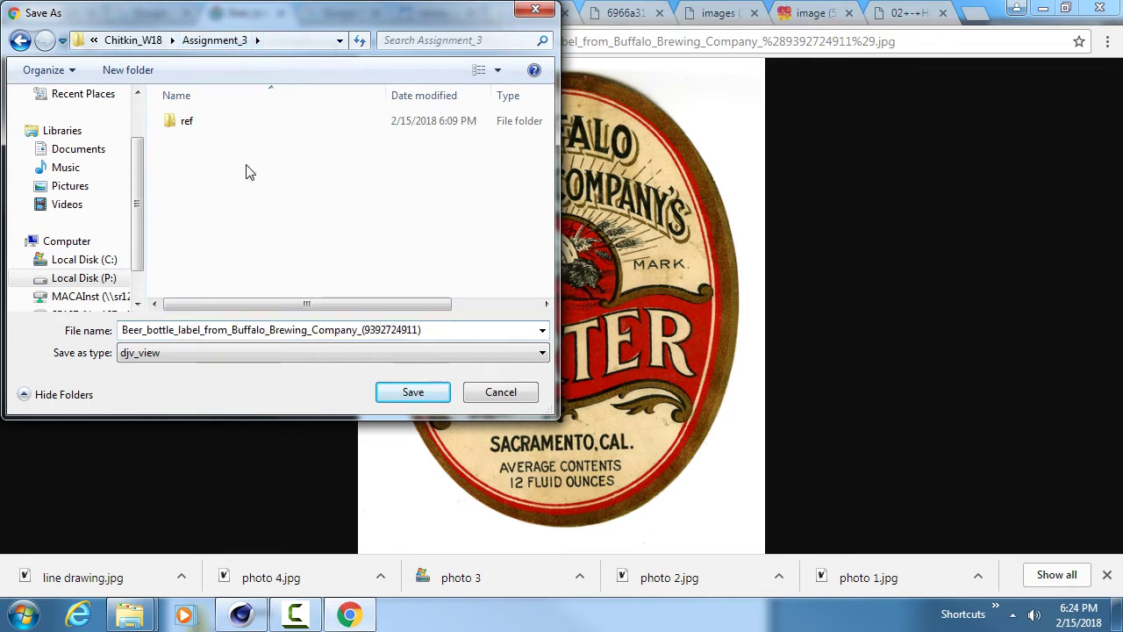
click(132, 71)
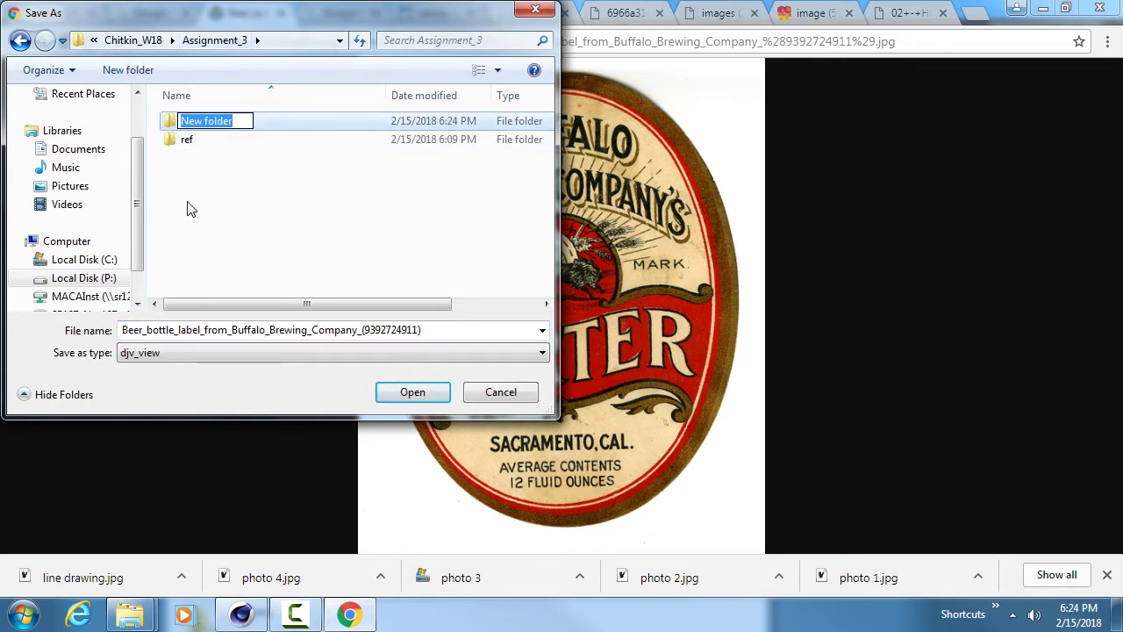
text(tex)
key(Return)
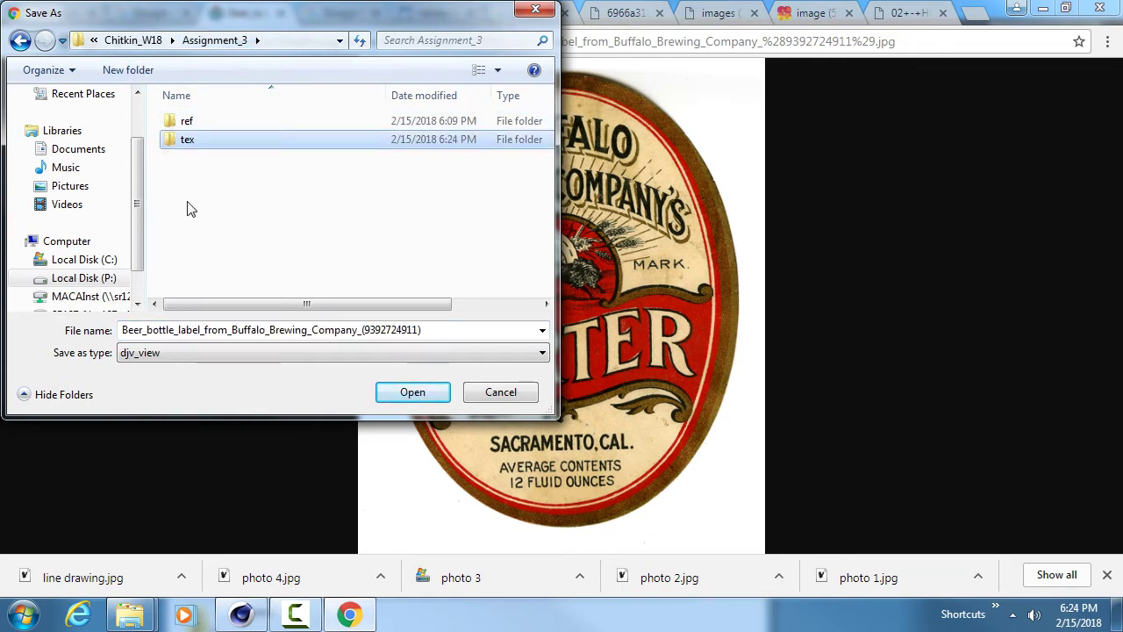
- Save the label image in the tex folder under the name Bottle Label base
double_click(211, 145)
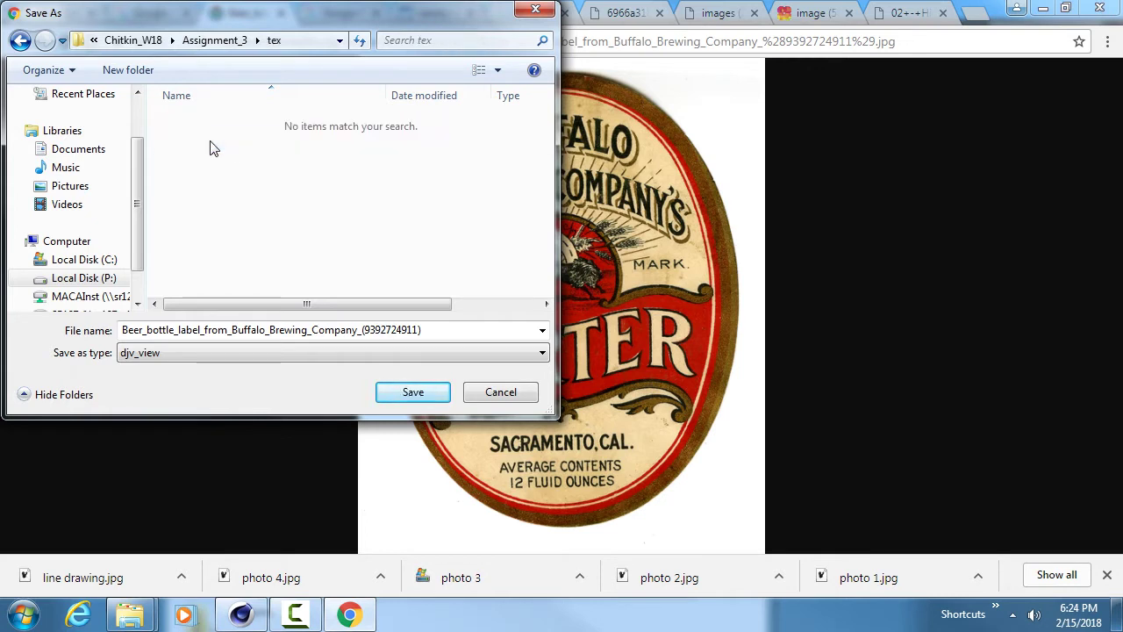
click(437, 331)
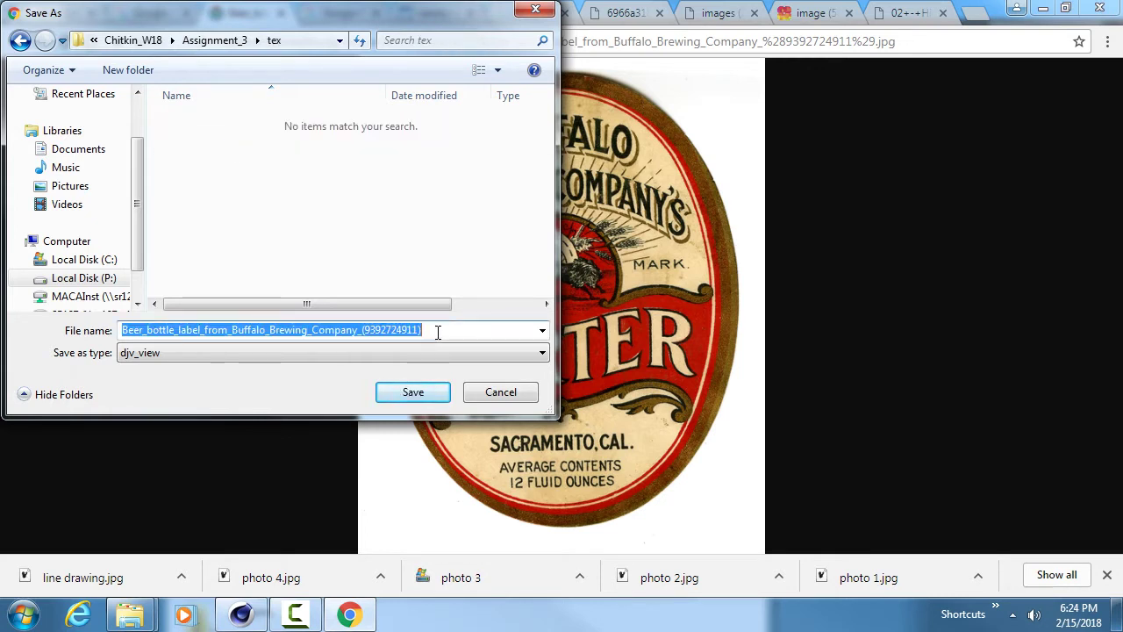
text(Bottle Label)
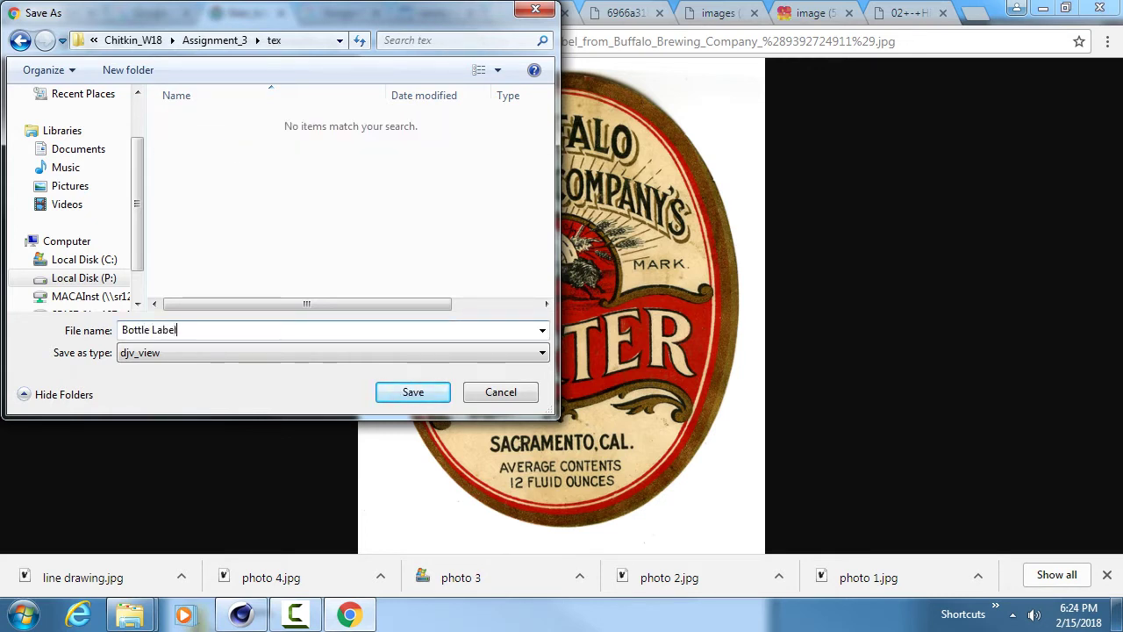
text( base)
key(Return)
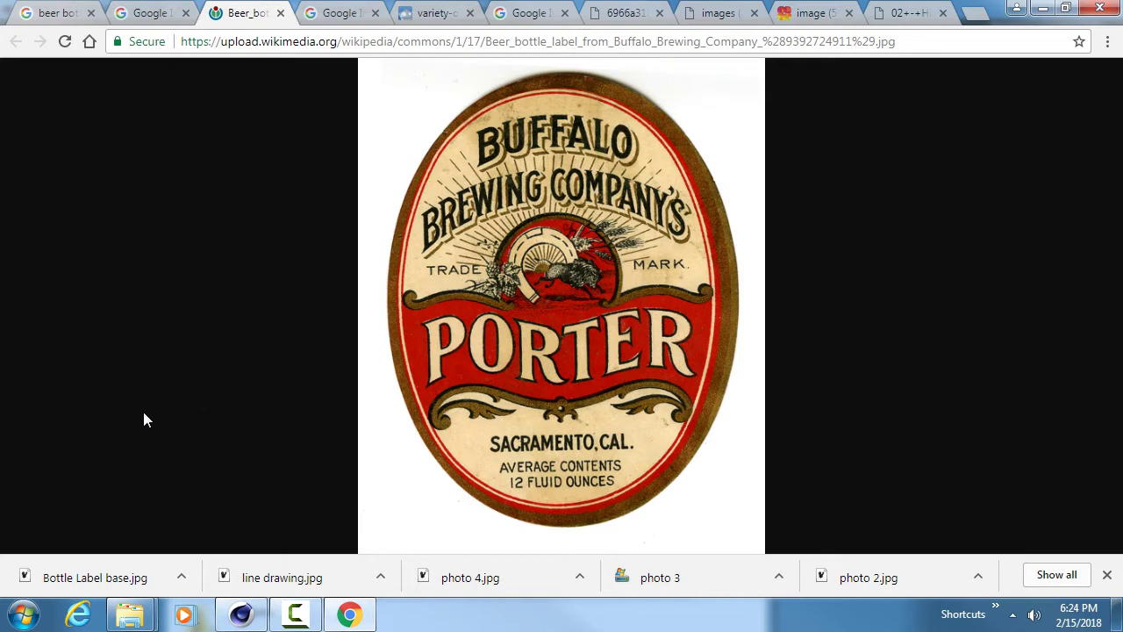
- Find and launch Adobe Photoshop CC 2017
click(23, 614)
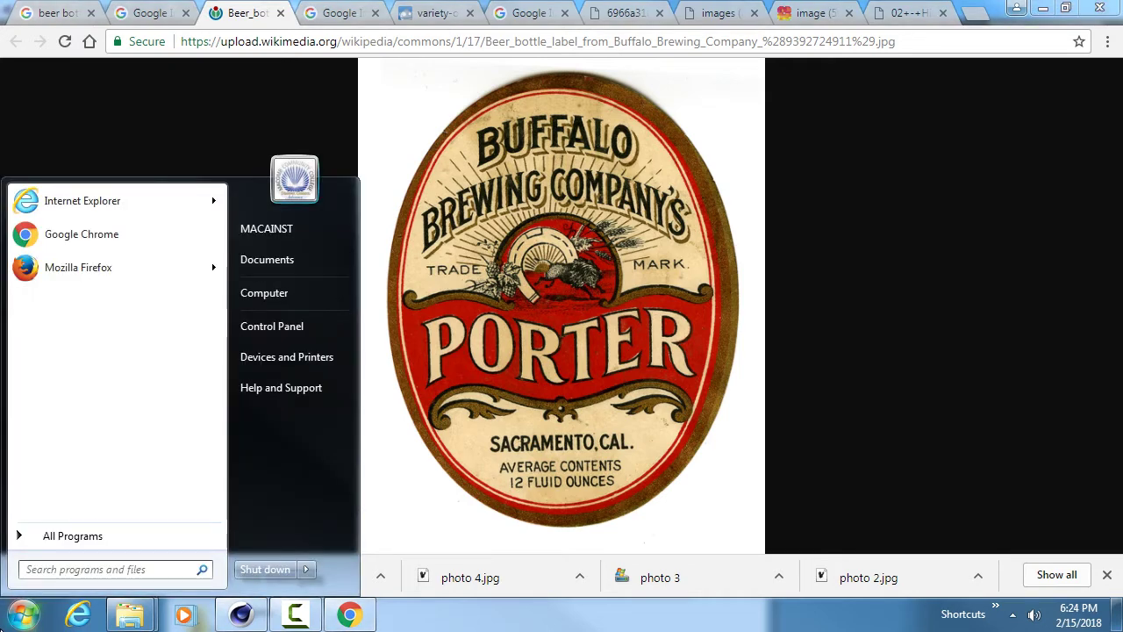
text(photo)
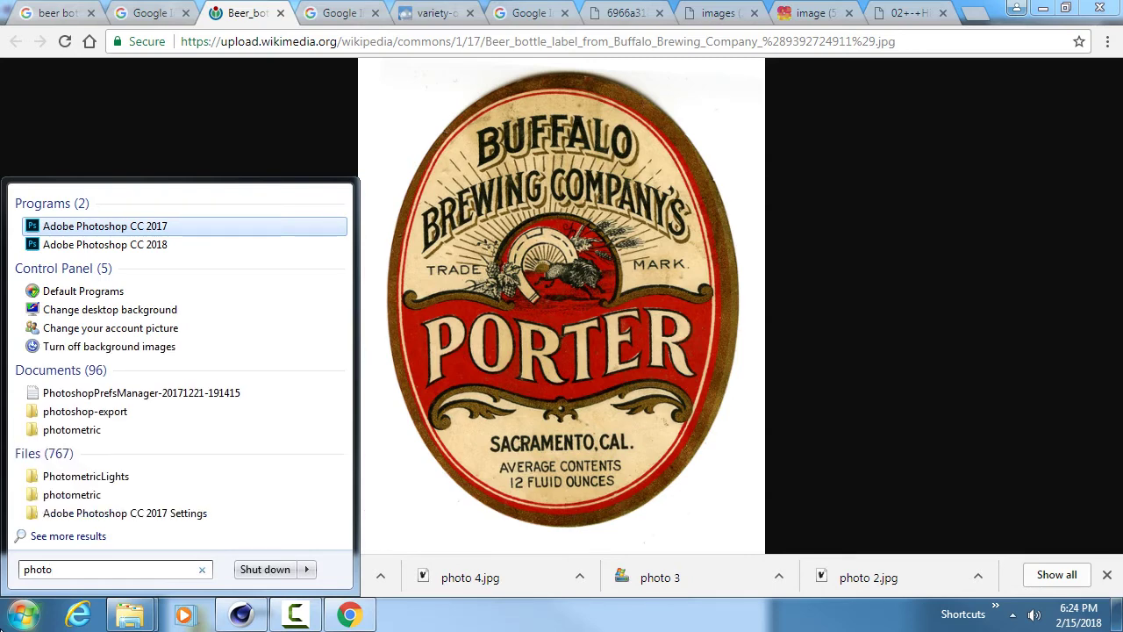
key(Return)
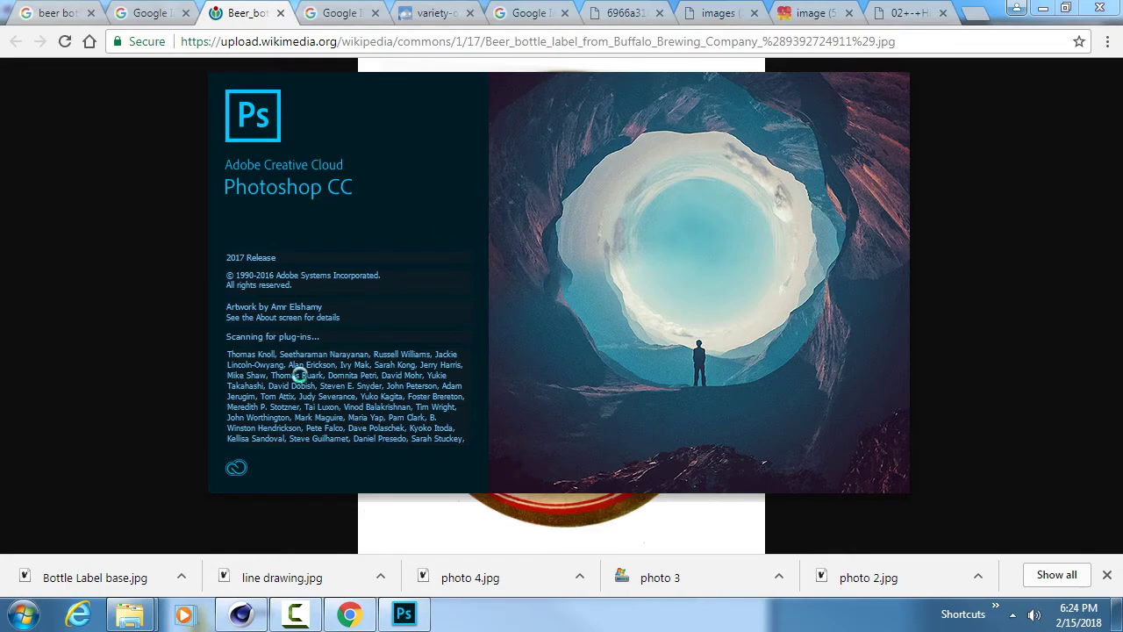
- Switch to Cinema 4D and save the bottle scene in the Assignment_3 folder, named with the surname followed by _Assignment_3_product
click(295, 614)
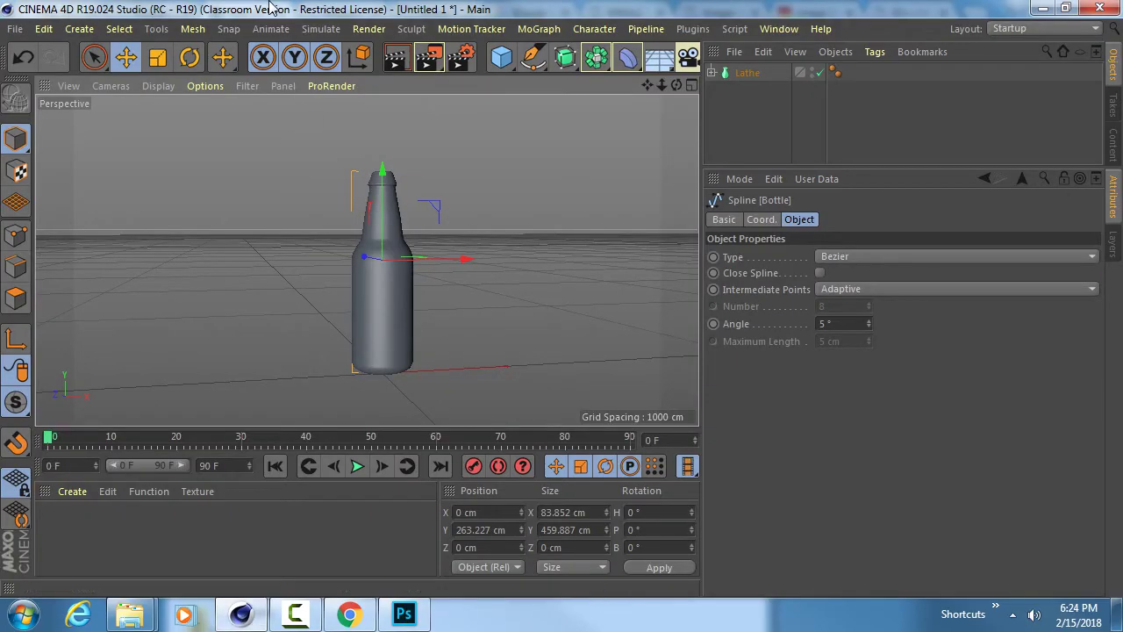
key(ctrl+s)
click(136, 57)
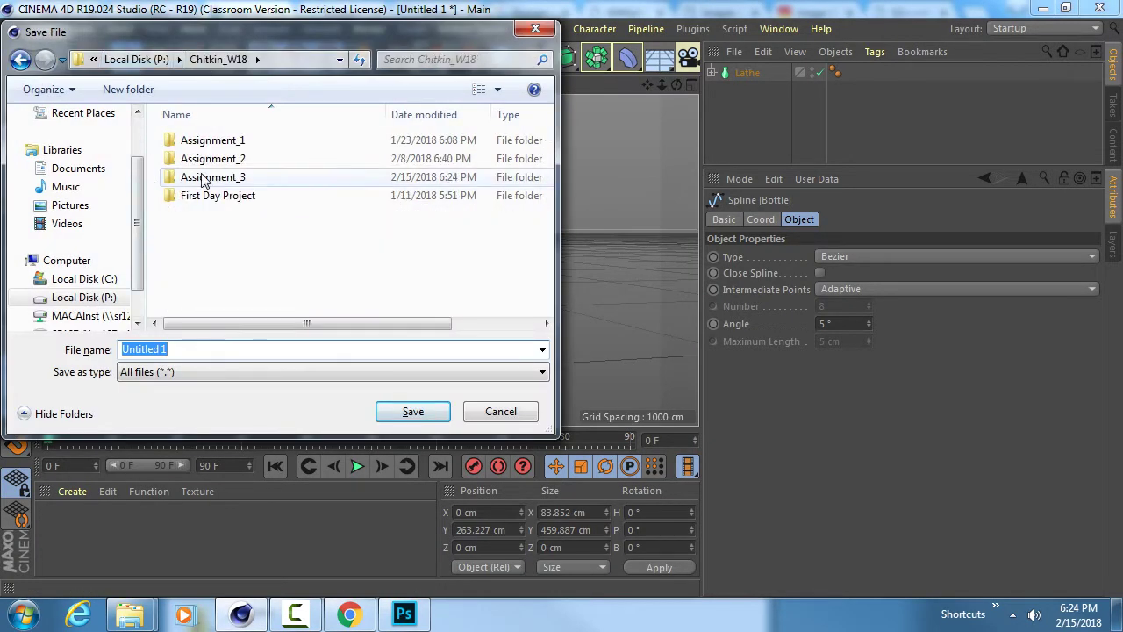
double_click(202, 178)
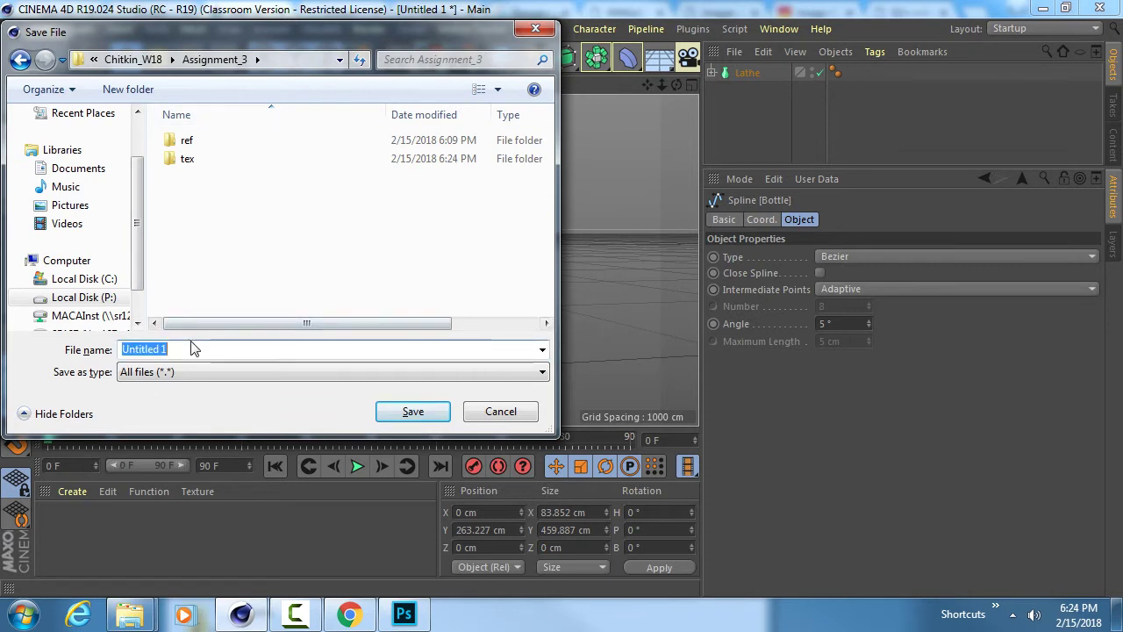
text(Chitki)
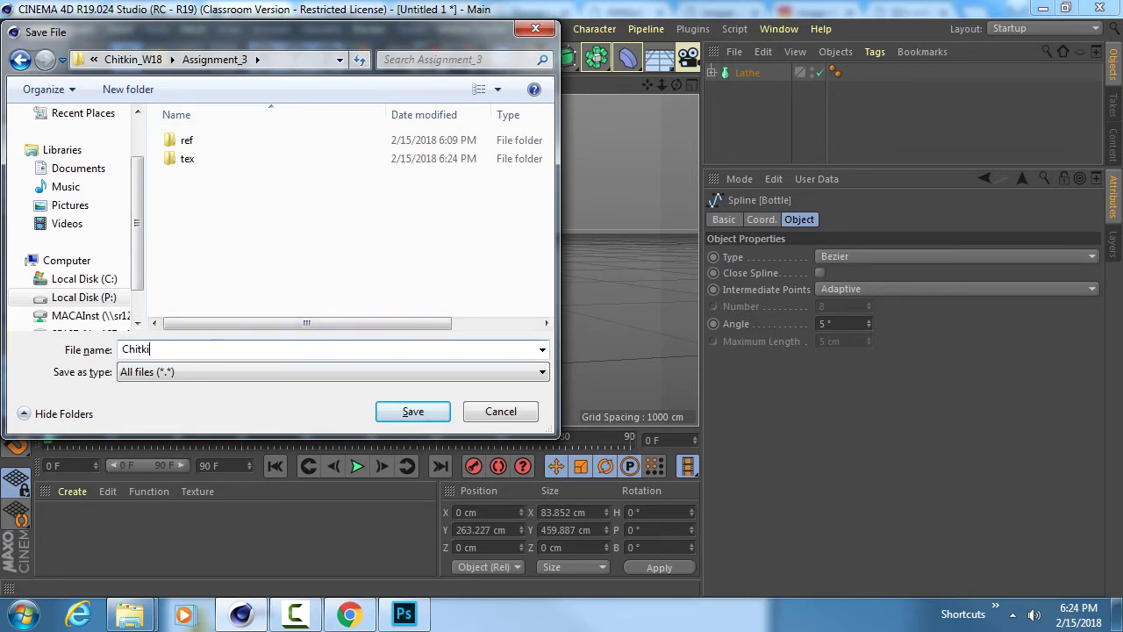
text(n_Assignment_3)
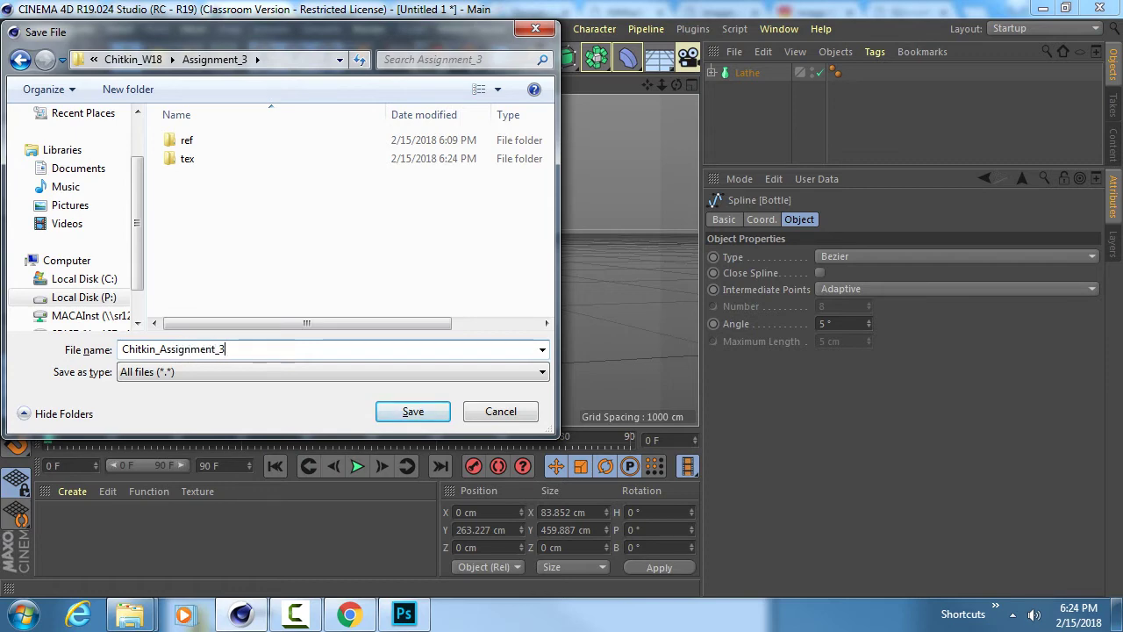
text(_product)
key(Return)
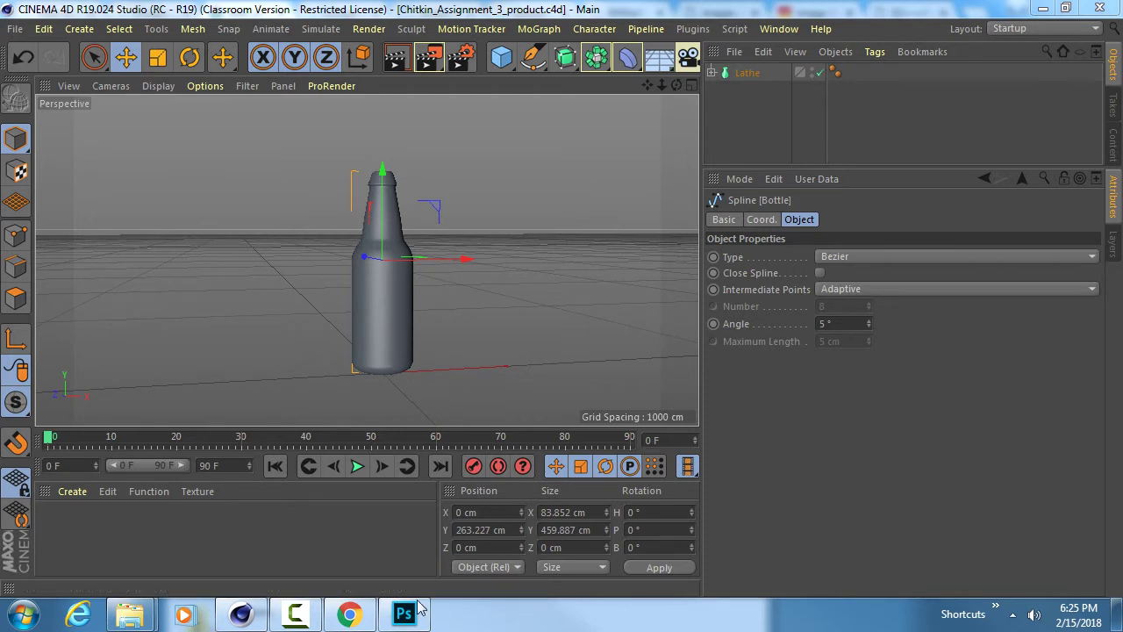
- Switch to Photoshop and open the Bottle Label base image from the Assignment_3 tex folder
mouse_move(404, 614)
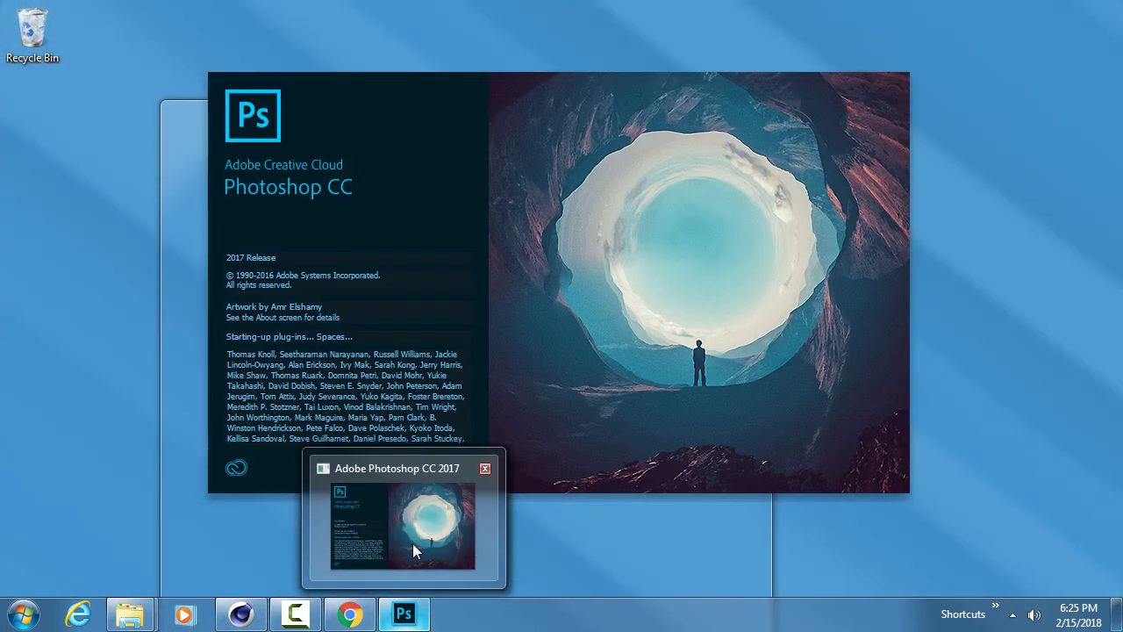
click(412, 550)
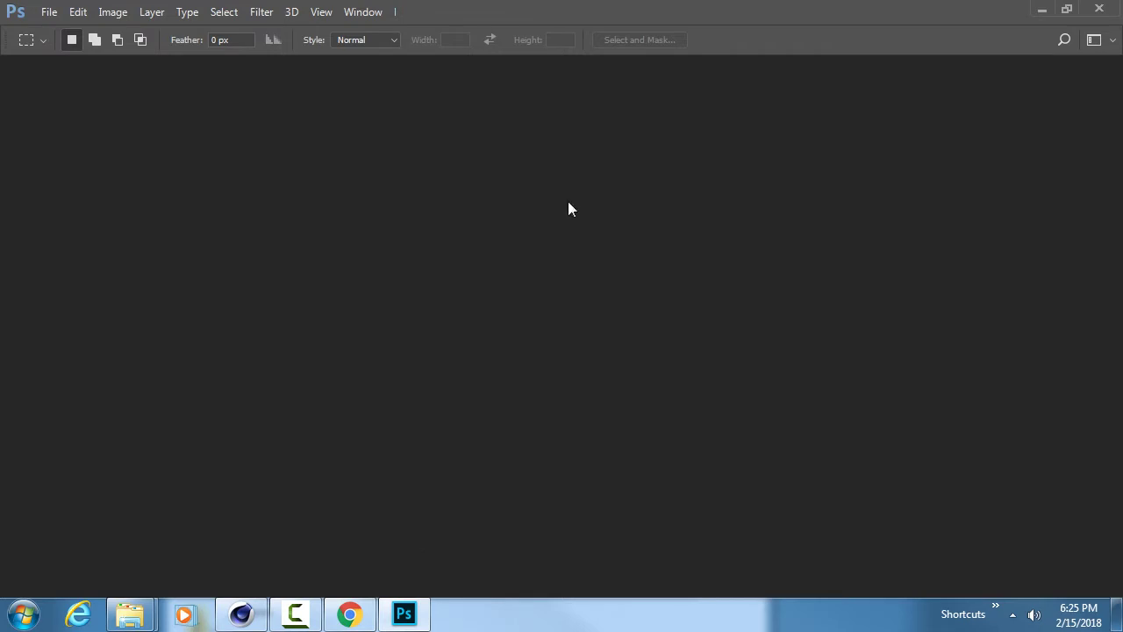
click(47, 12)
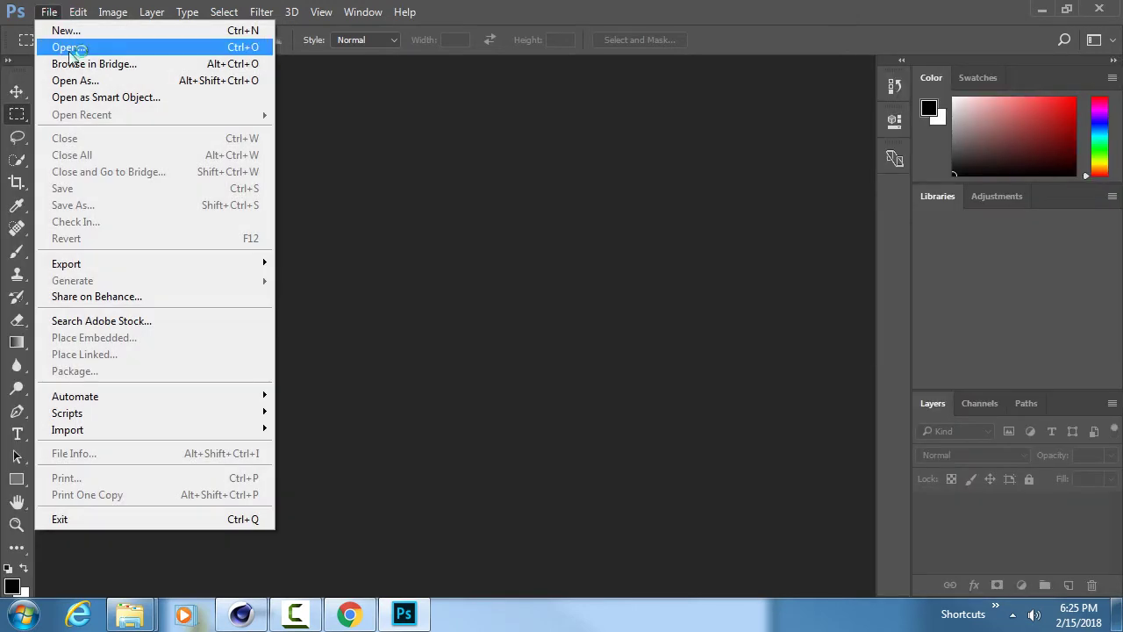
click(71, 47)
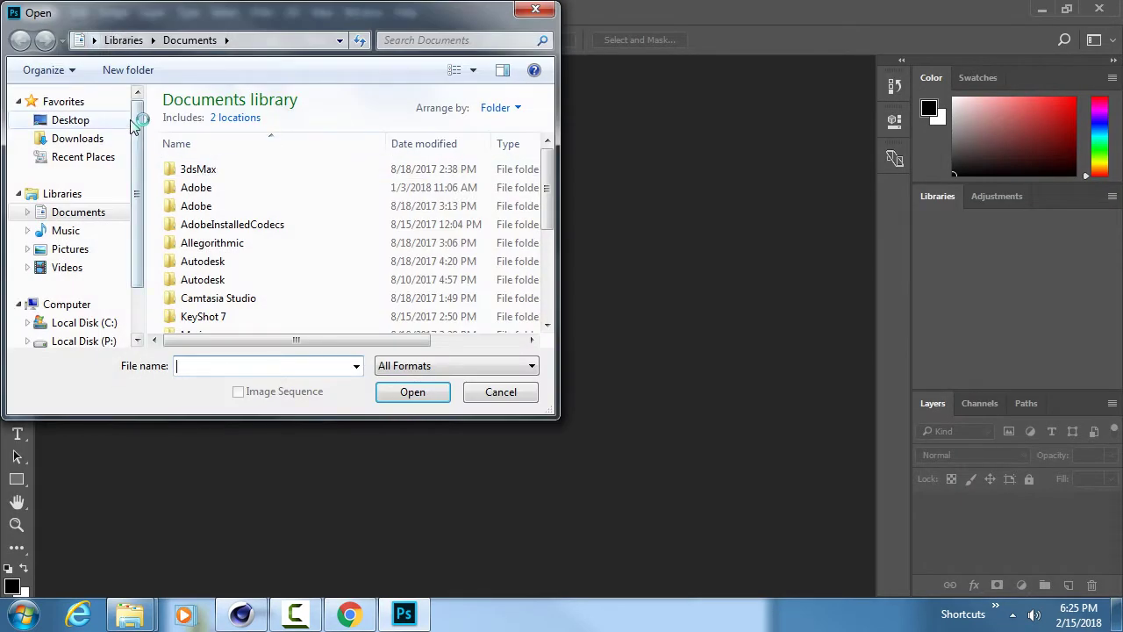
drag(138, 118, 136, 215)
click(84, 278)
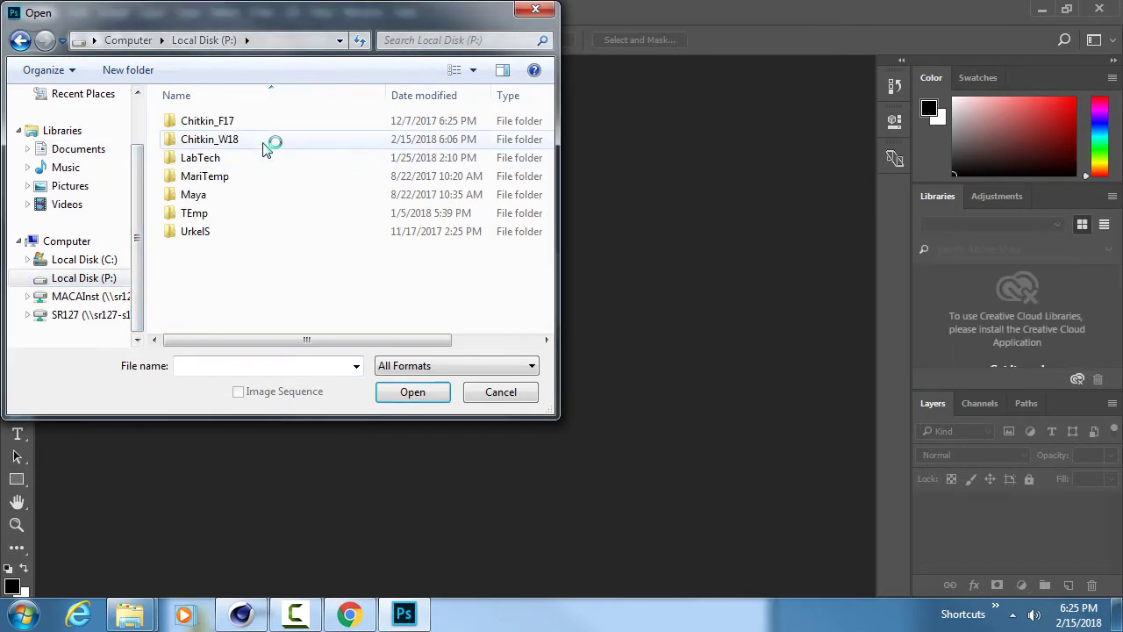
double_click(268, 138)
double_click(261, 157)
double_click(255, 138)
click(230, 143)
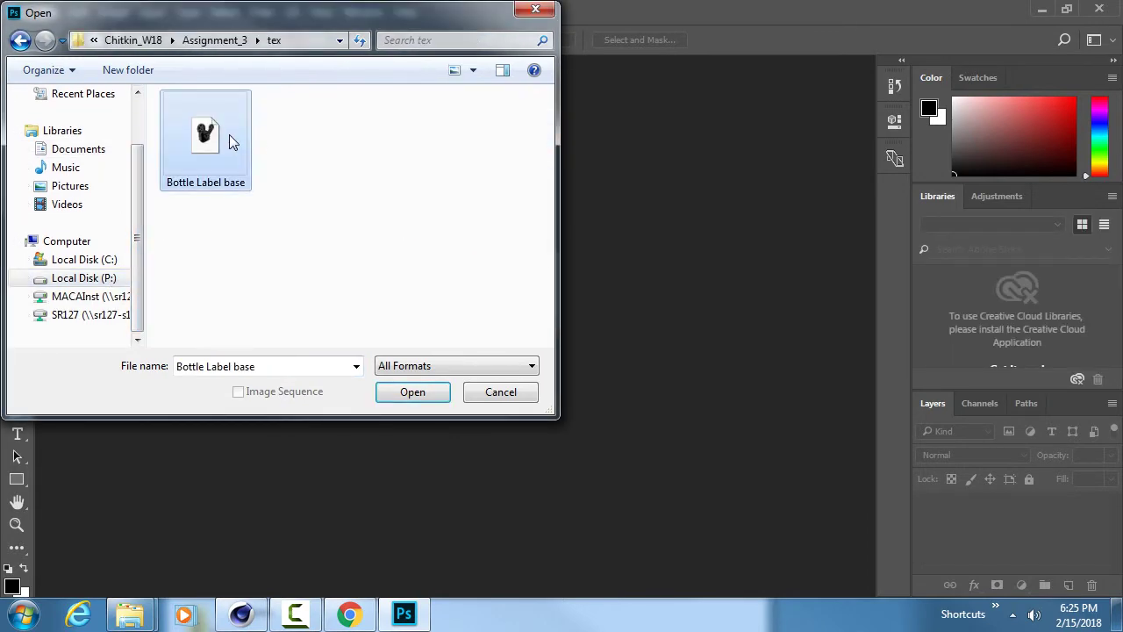
click(412, 392)
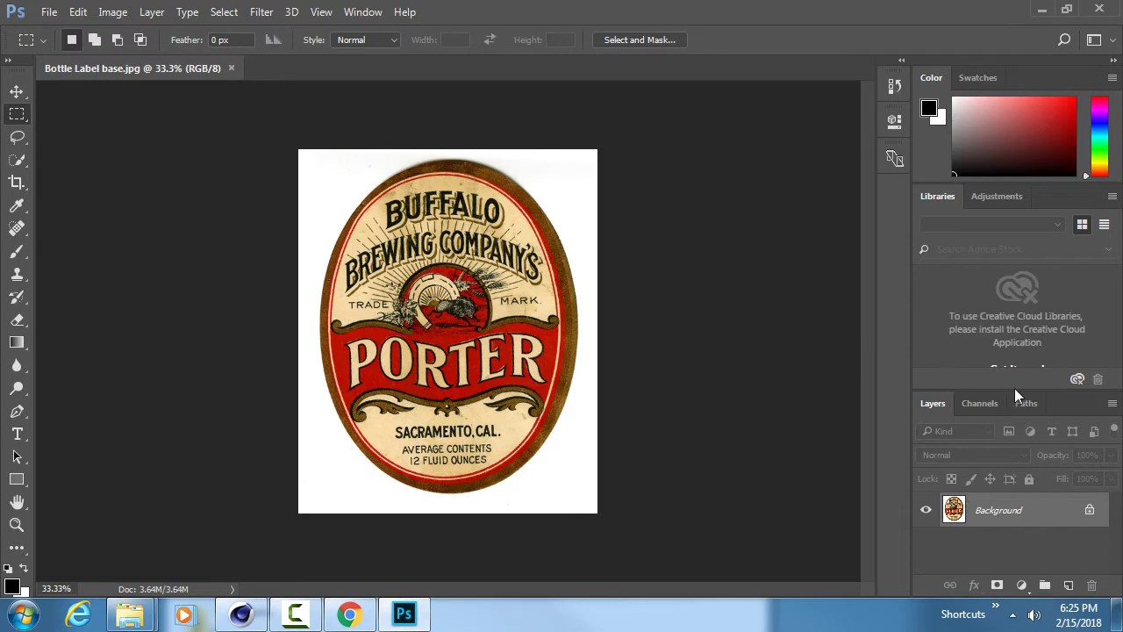
- Convert the locked Background of the label image into a regular layer named Layer 0
drag(1017, 390, 1013, 298)
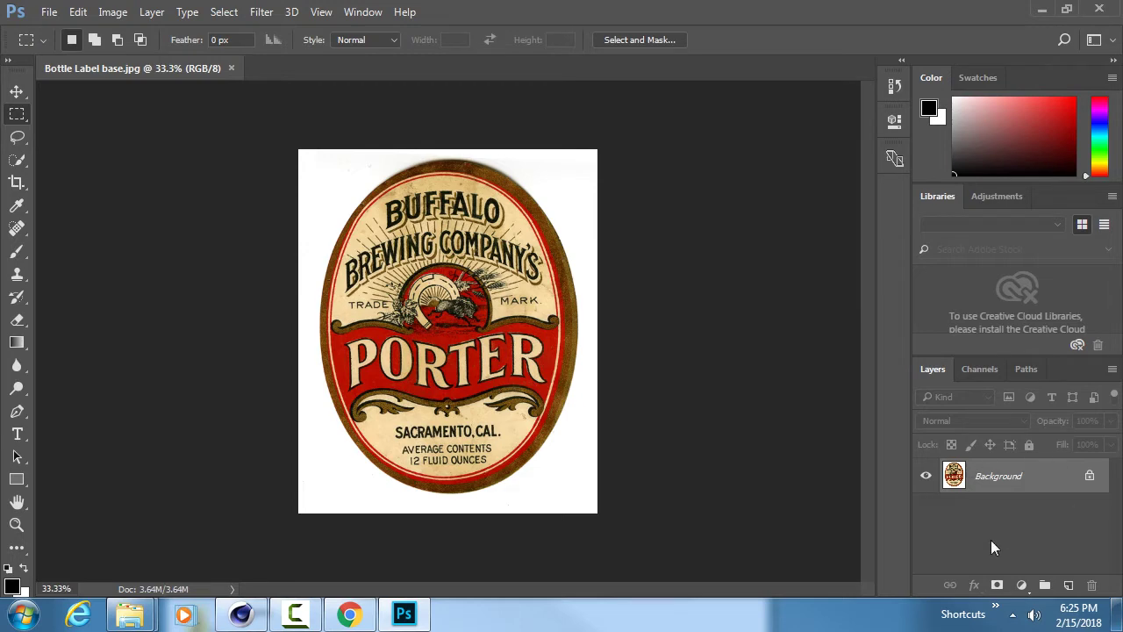
double_click(1061, 483)
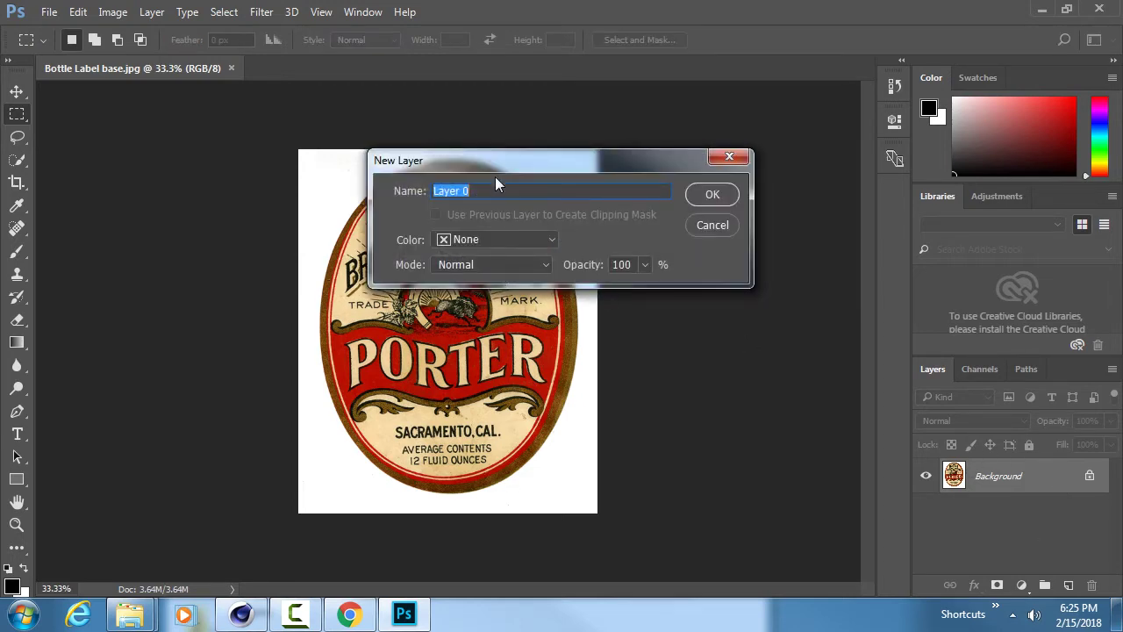
click(712, 196)
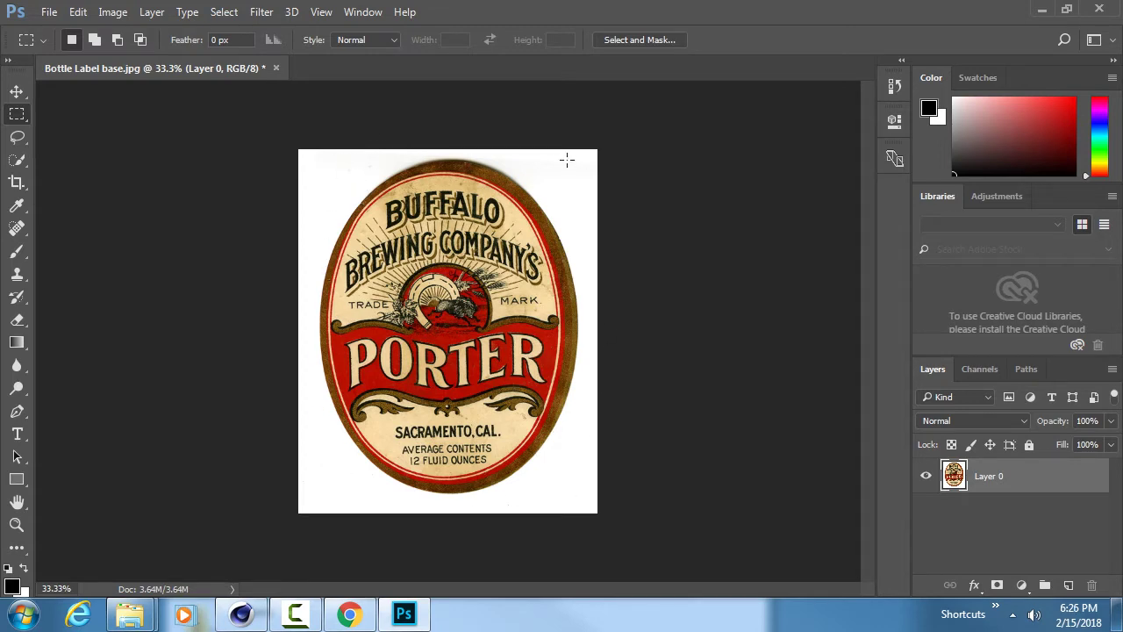
- Switch to Chrome and examine the label shapes on the bottles in the beer bottle label image results
click(349, 614)
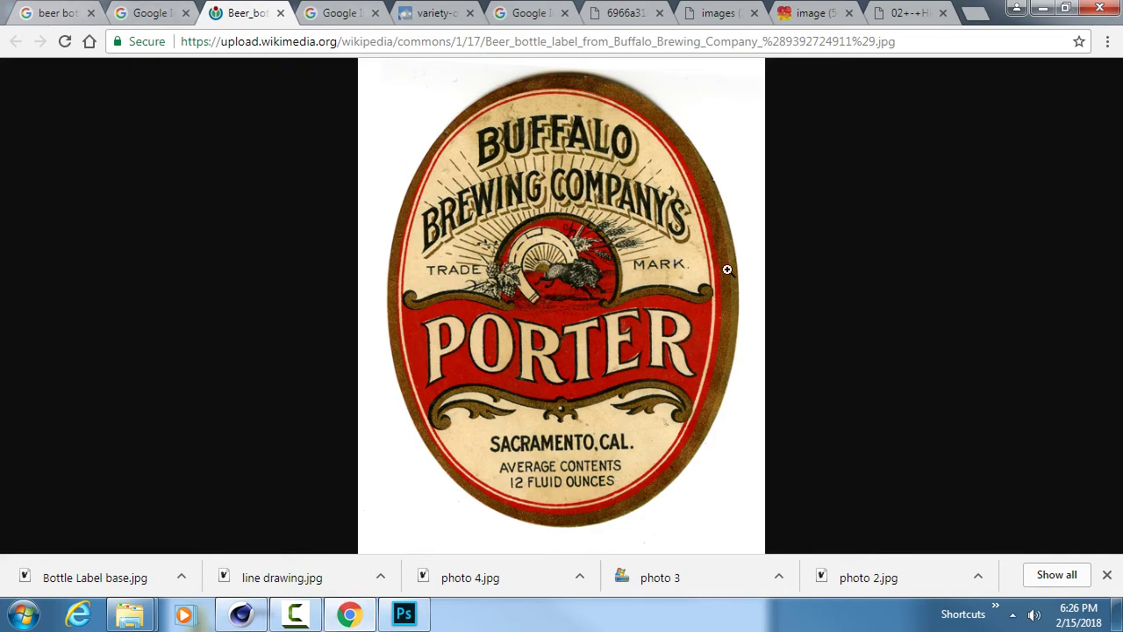
click(43, 9)
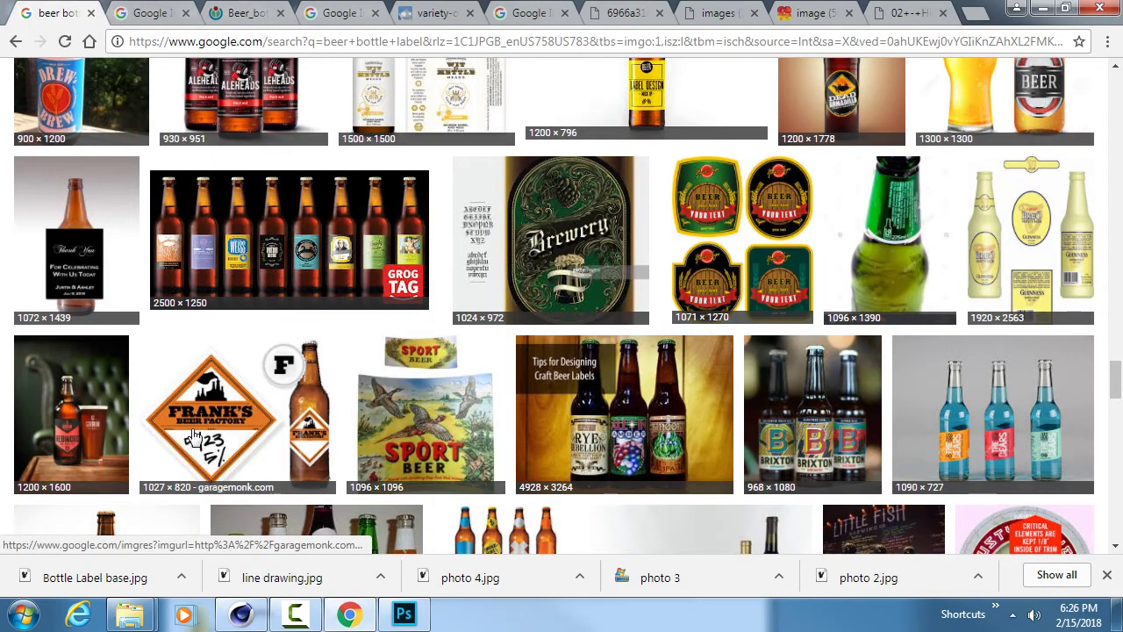
click(76, 412)
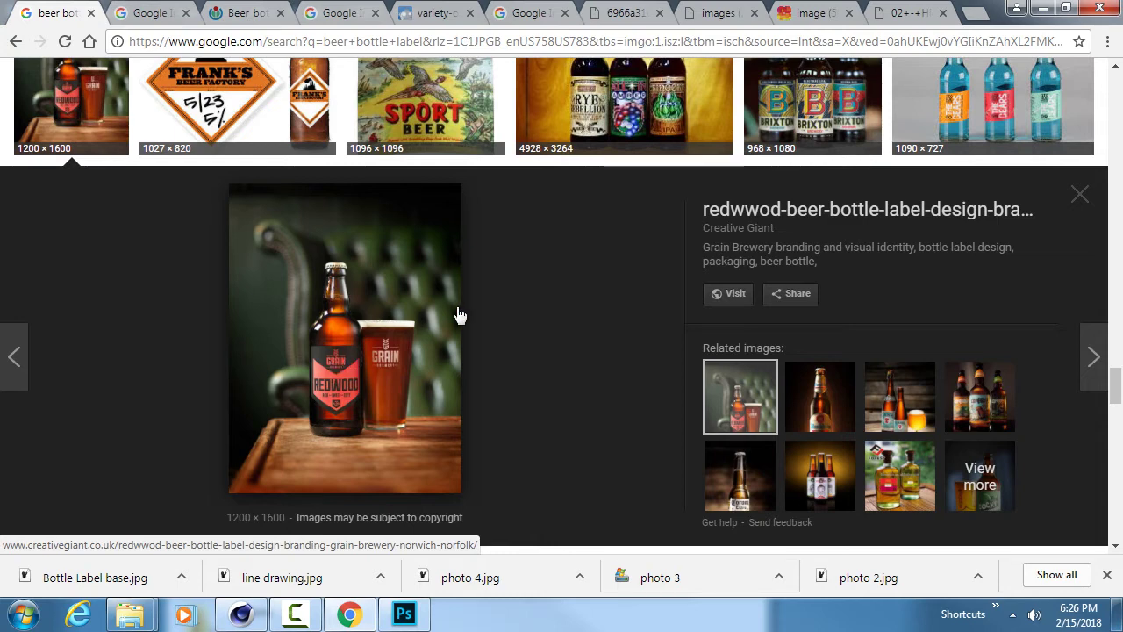
scroll(570, 298, up, 2)
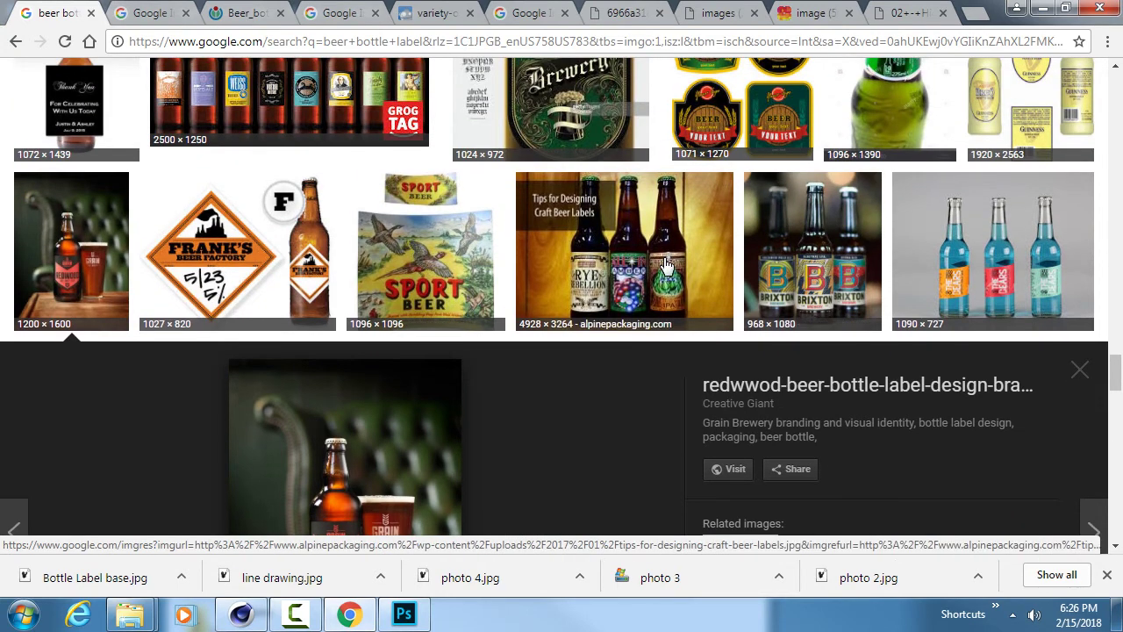
scroll(441, 288, down, 5)
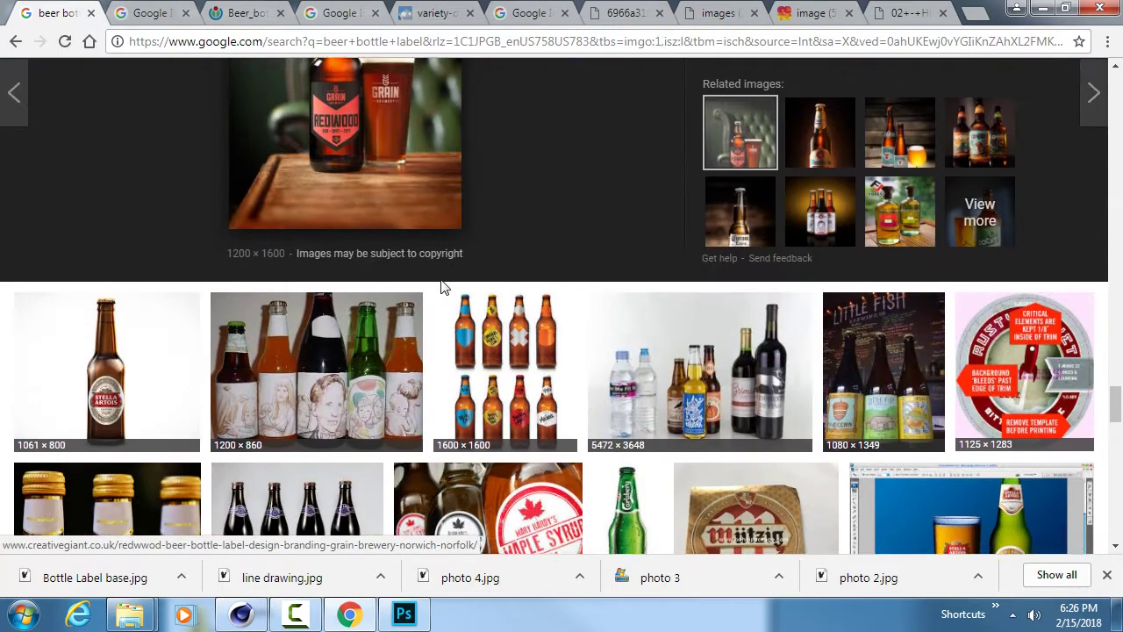
scroll(441, 288, down, 1)
click(331, 263)
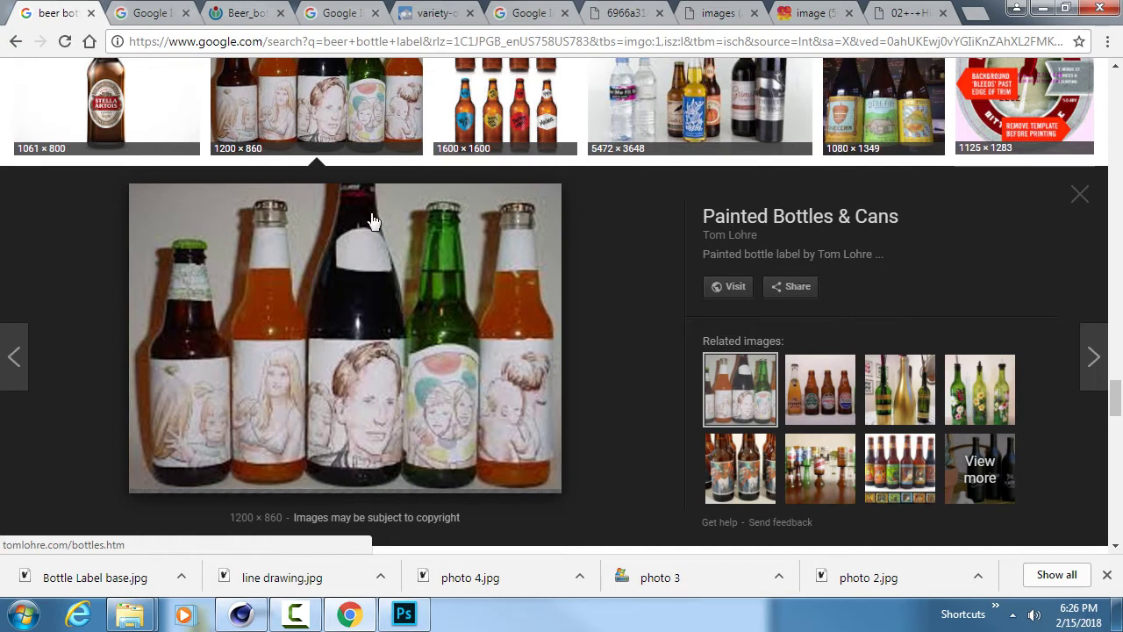
click(511, 105)
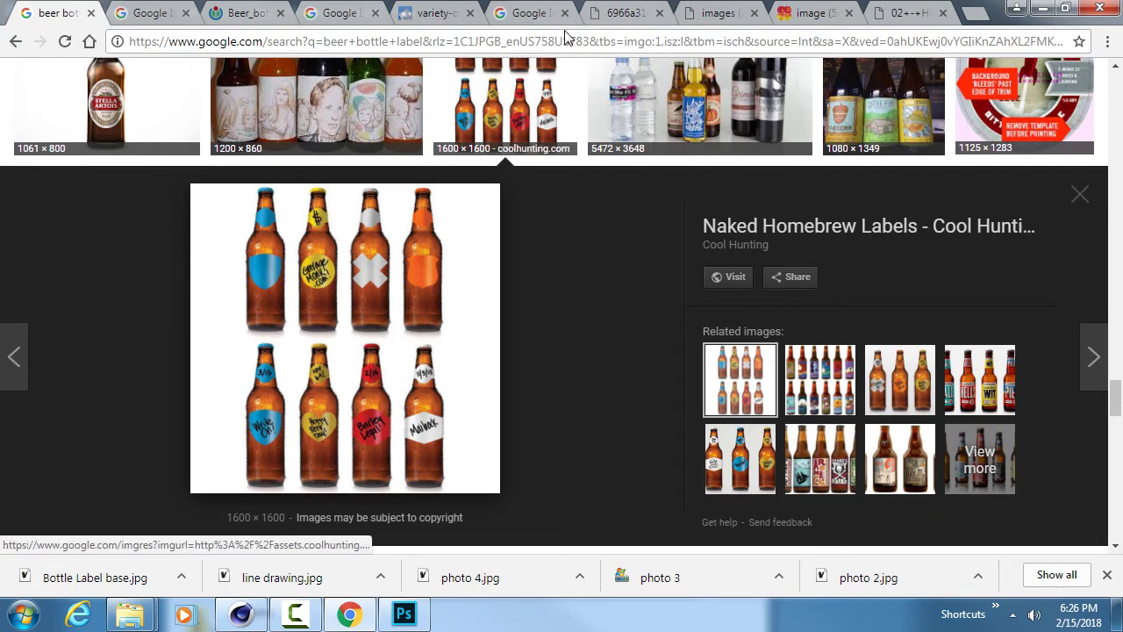
click(506, 107)
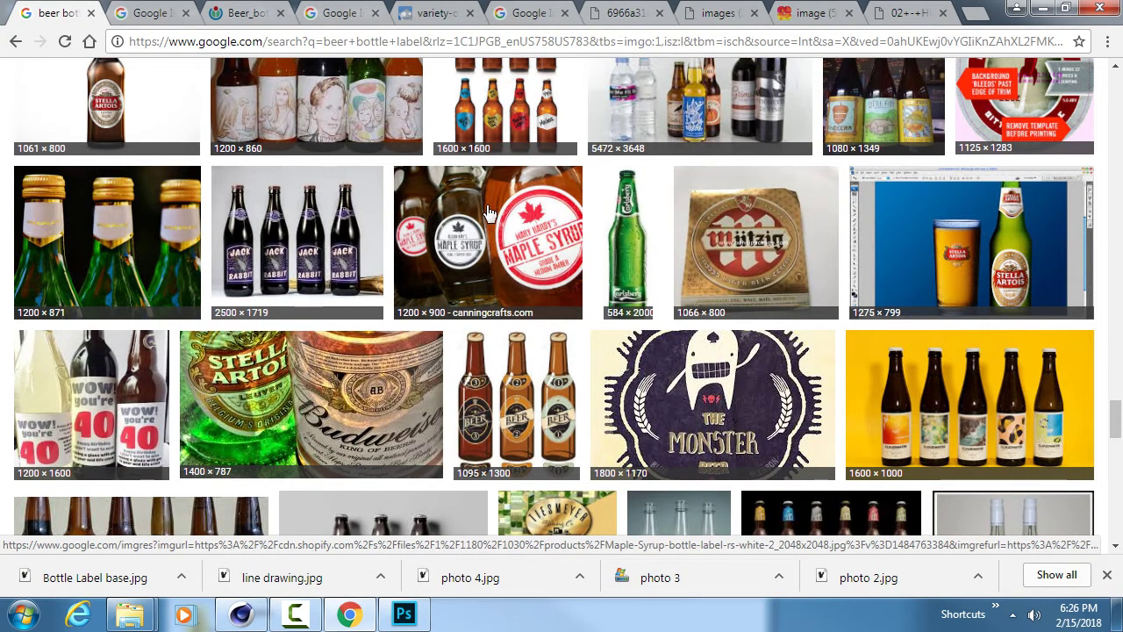
click(534, 146)
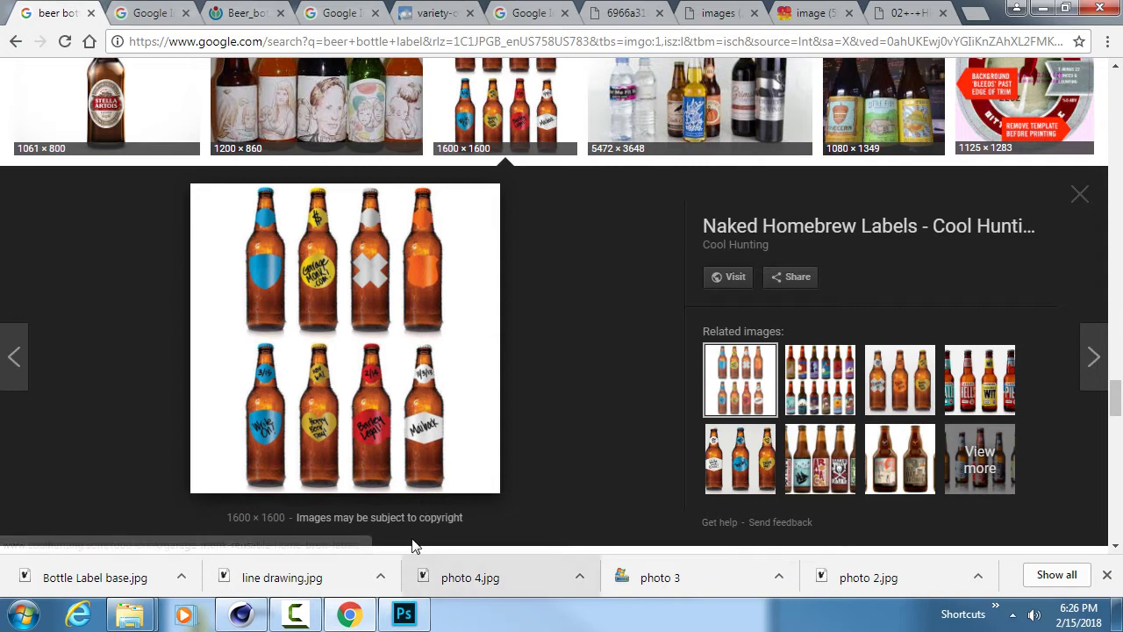
- Switch to Photoshop and start a Pen tool path with a smooth, vertically aligned anchor on the label's left edge
click(404, 614)
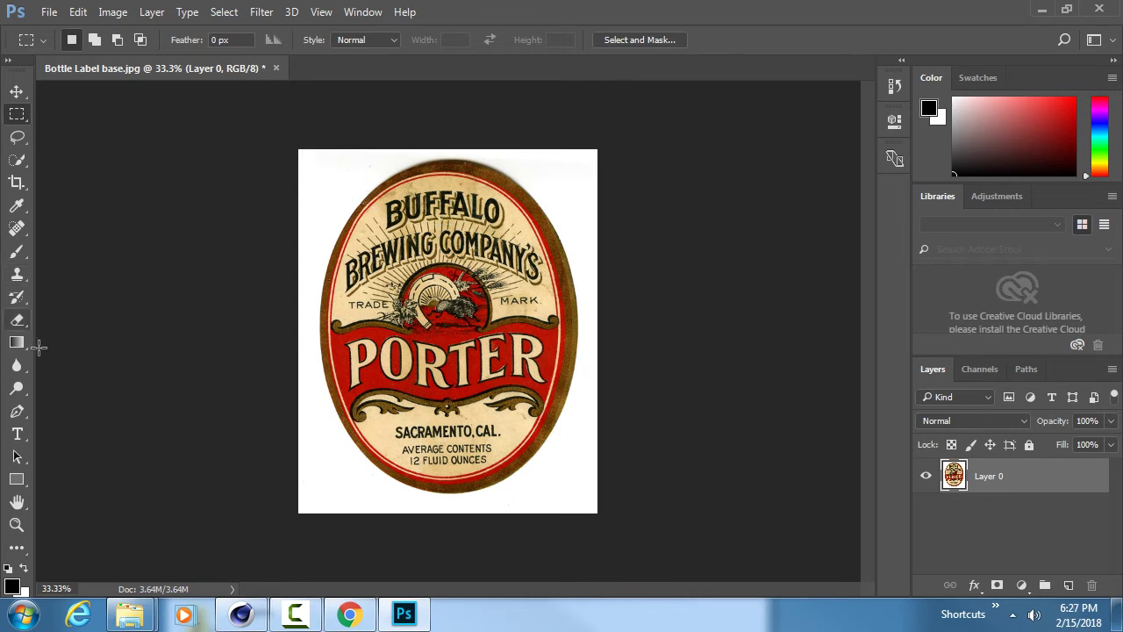
click(17, 411)
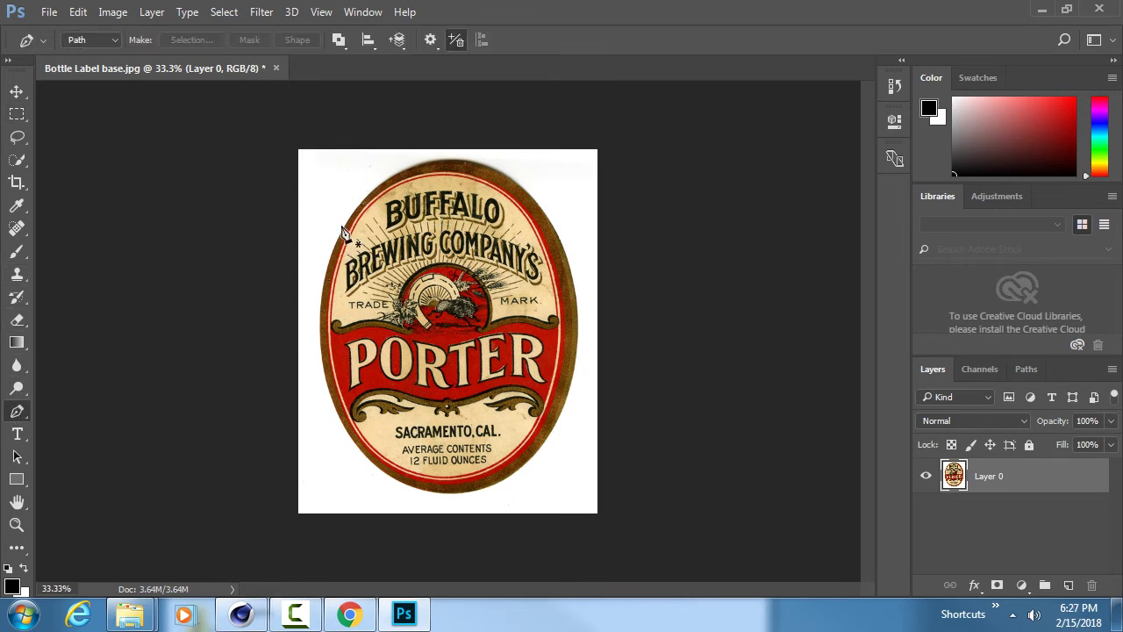
alt+scroll(386, 299, up, 4)
alt+scroll(215, 334, up, 5)
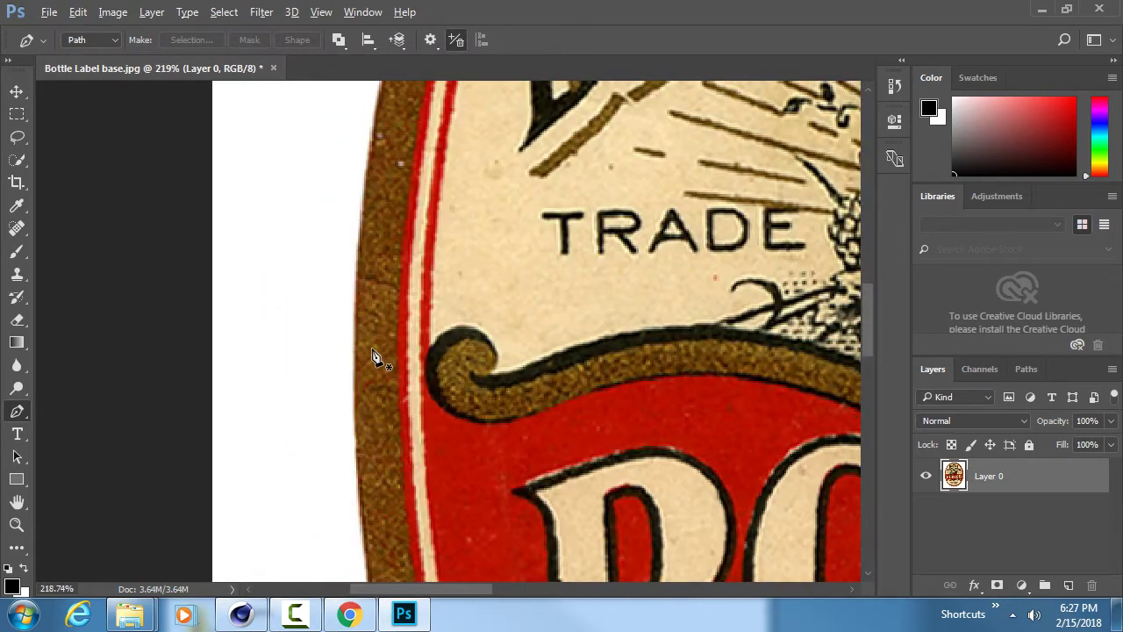
click(356, 313)
click(355, 122)
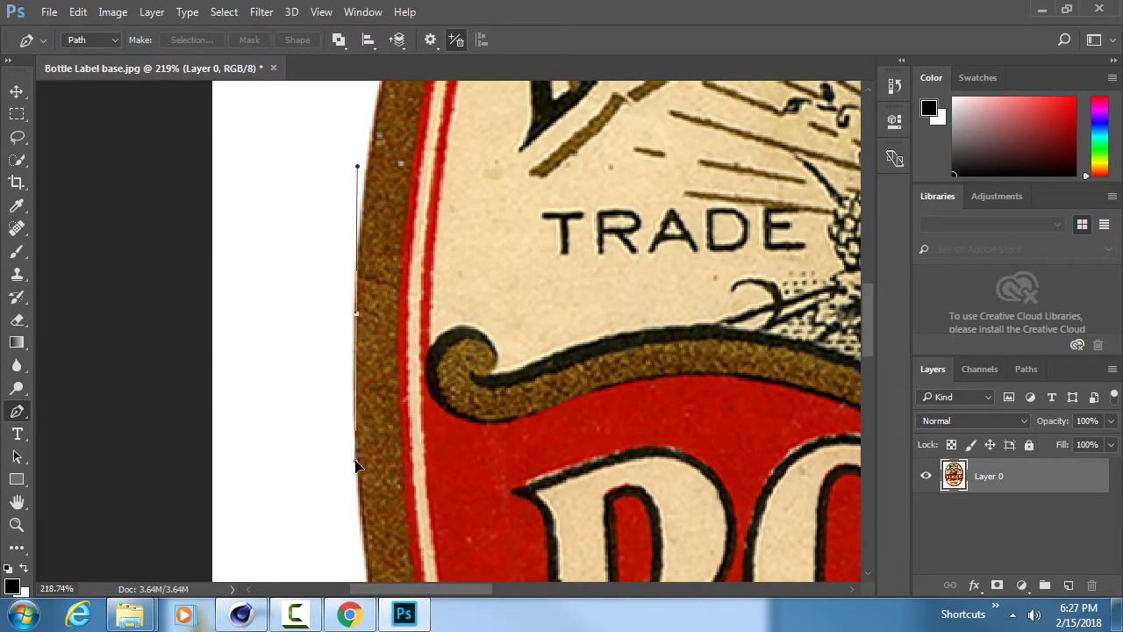
click(356, 504)
- Continue the path with smooth anchors at the oval label's bottom, right and top edges, and close it at the starting anchor
drag(444, 511, 430, 309)
alt+scroll(430, 310, down, 4)
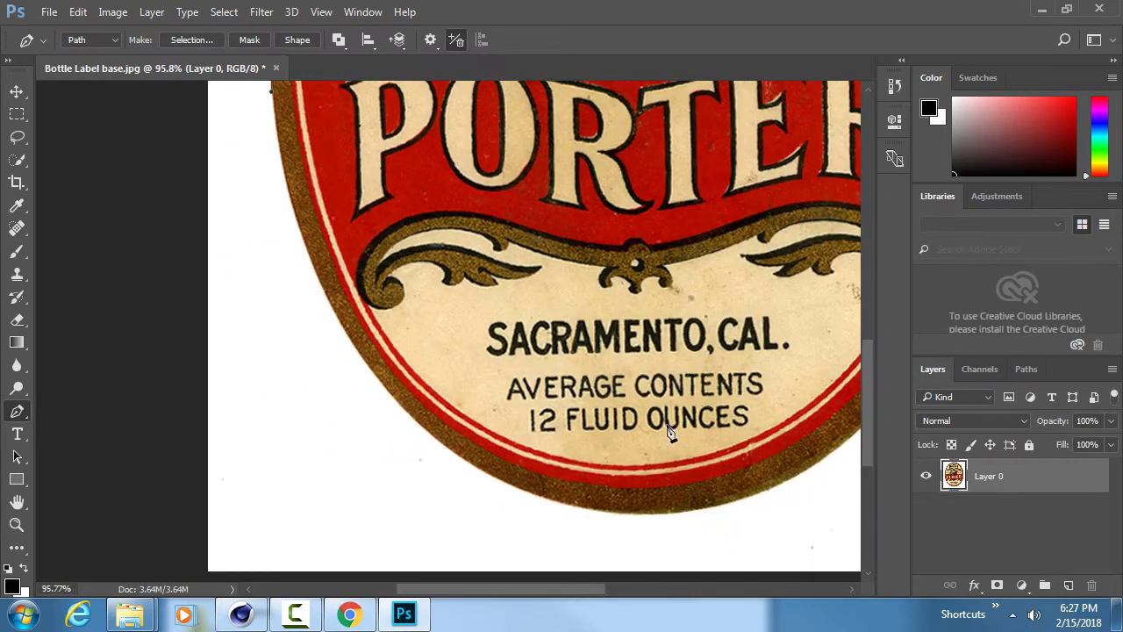
drag(672, 431, 436, 351)
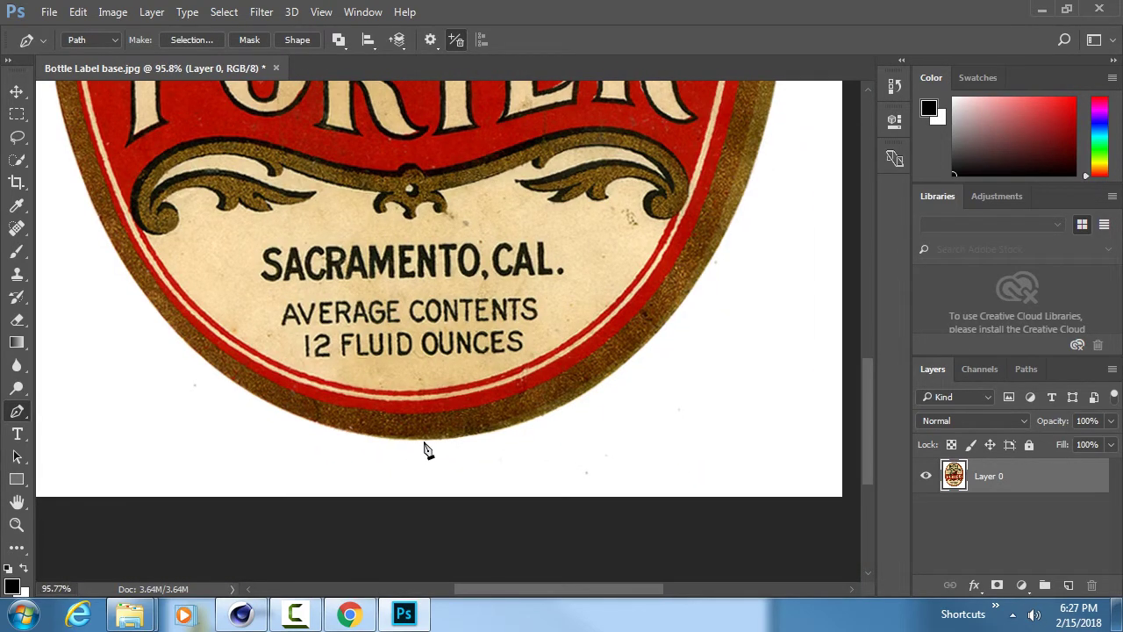
drag(423, 439, 722, 433)
drag(704, 166, 624, 222)
drag(408, 174, 550, 548)
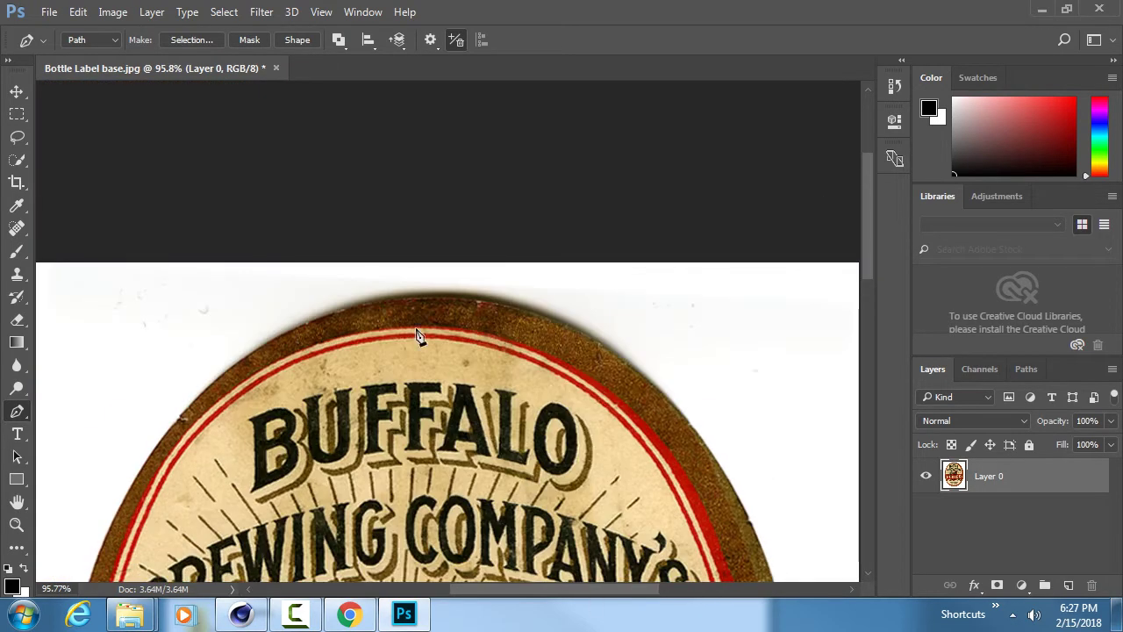
drag(438, 296, 163, 311)
drag(334, 441, 535, 207)
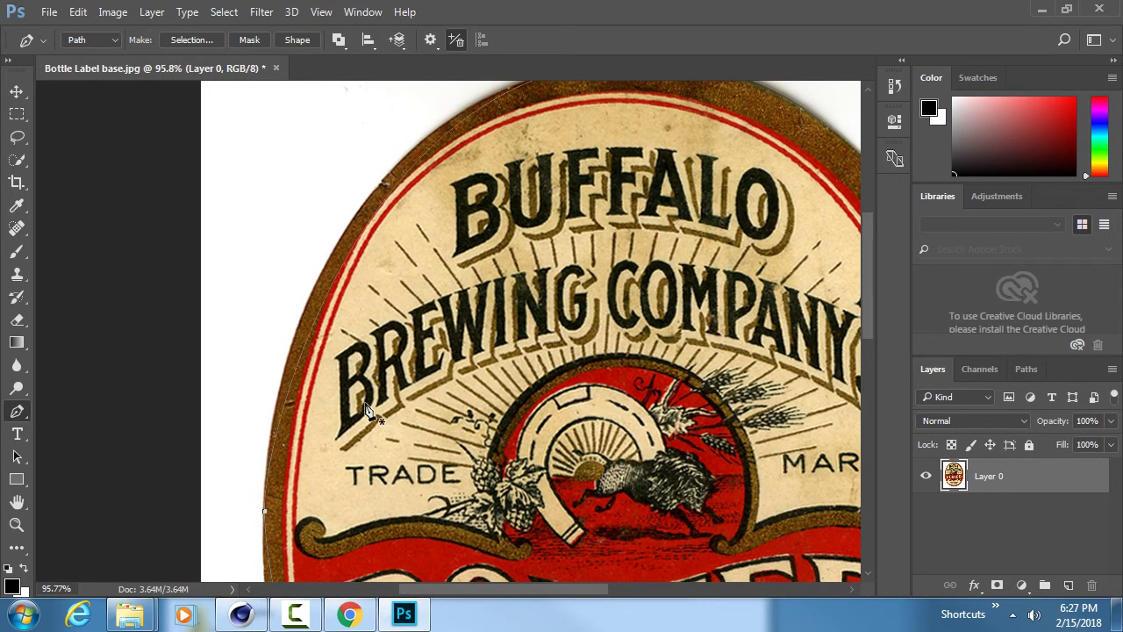
drag(593, 184, 257, 254)
scroll(307, 465, down, 5)
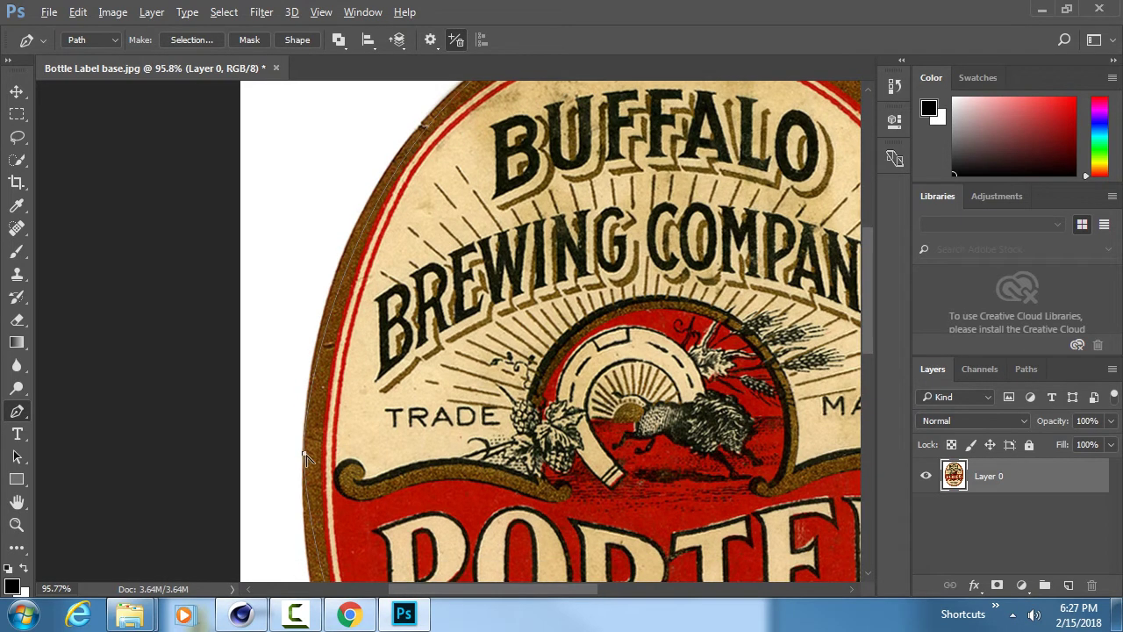
- Lengthen the horizontal curve handles of the path's bottom anchor to fit the label's lower edge
scroll(304, 456, down, 5)
drag(303, 562, 318, 364)
drag(526, 503, 434, 396)
ctrl+click(590, 501)
drag(590, 504, 845, 513)
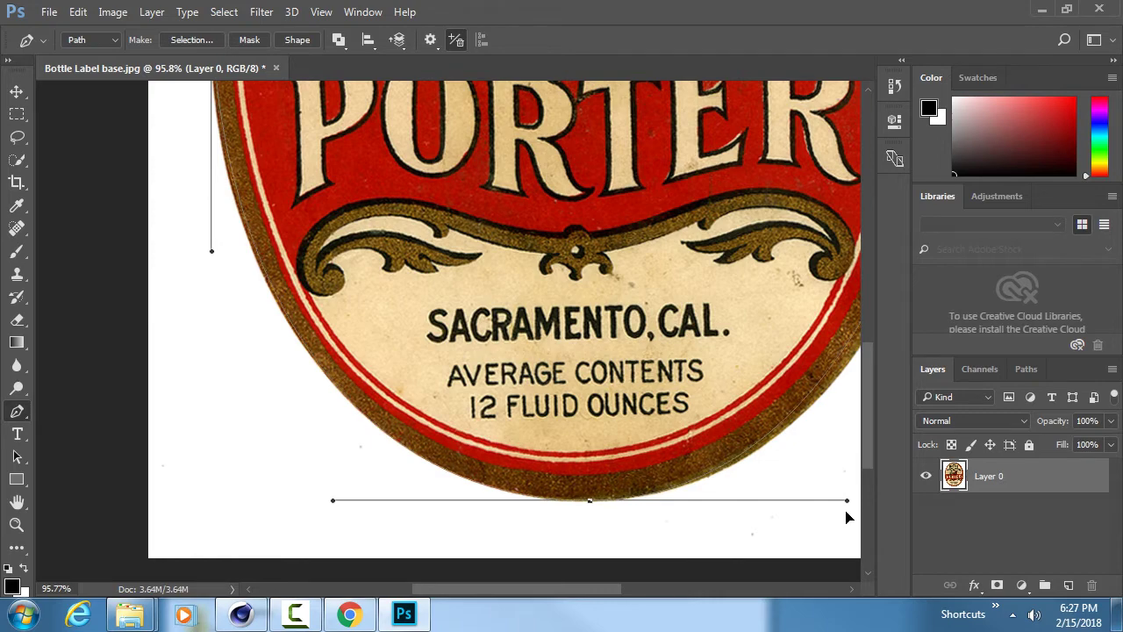
- Add an anchor on the path's lower-left curve, move it onto the label's edge and adjust its lower handle
alt+scroll(346, 291, up, 4)
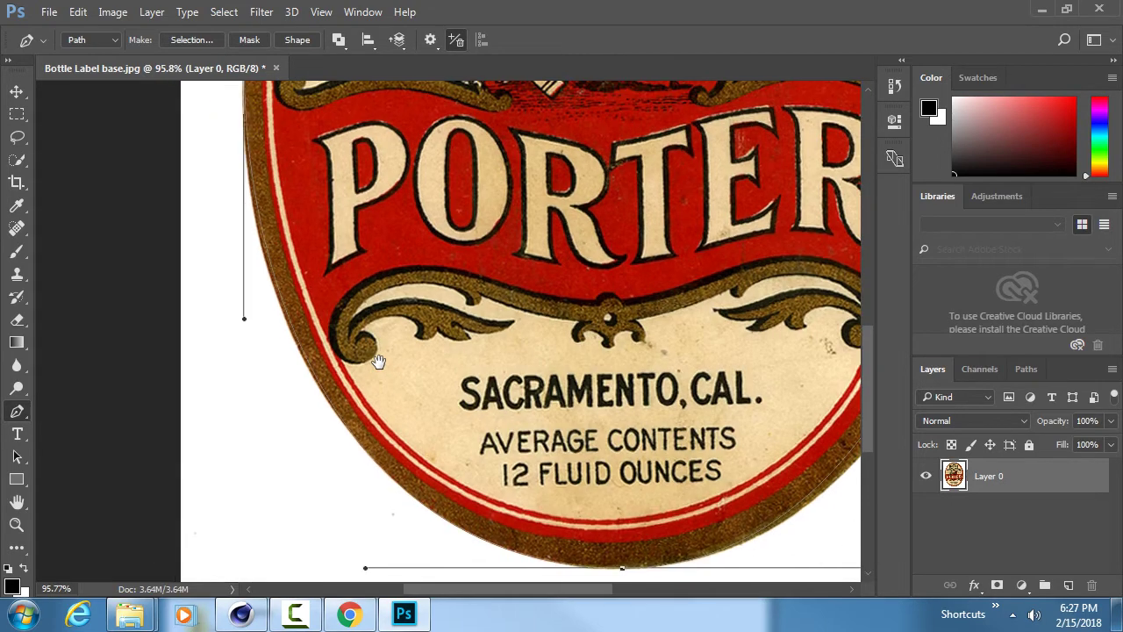
alt+scroll(269, 233, up, 1)
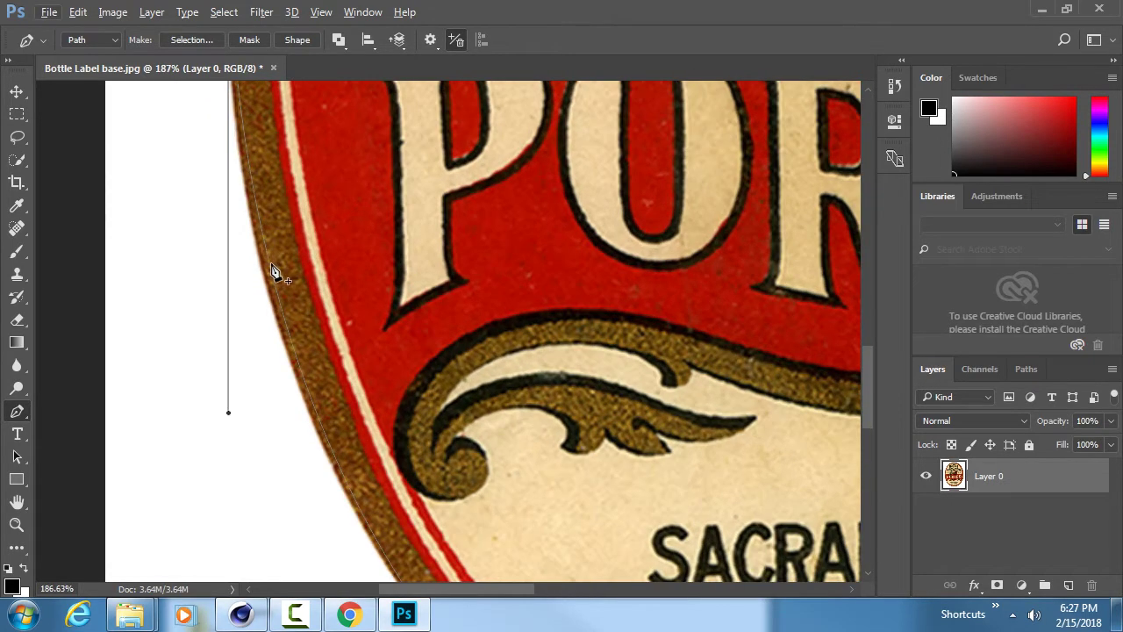
click(270, 265)
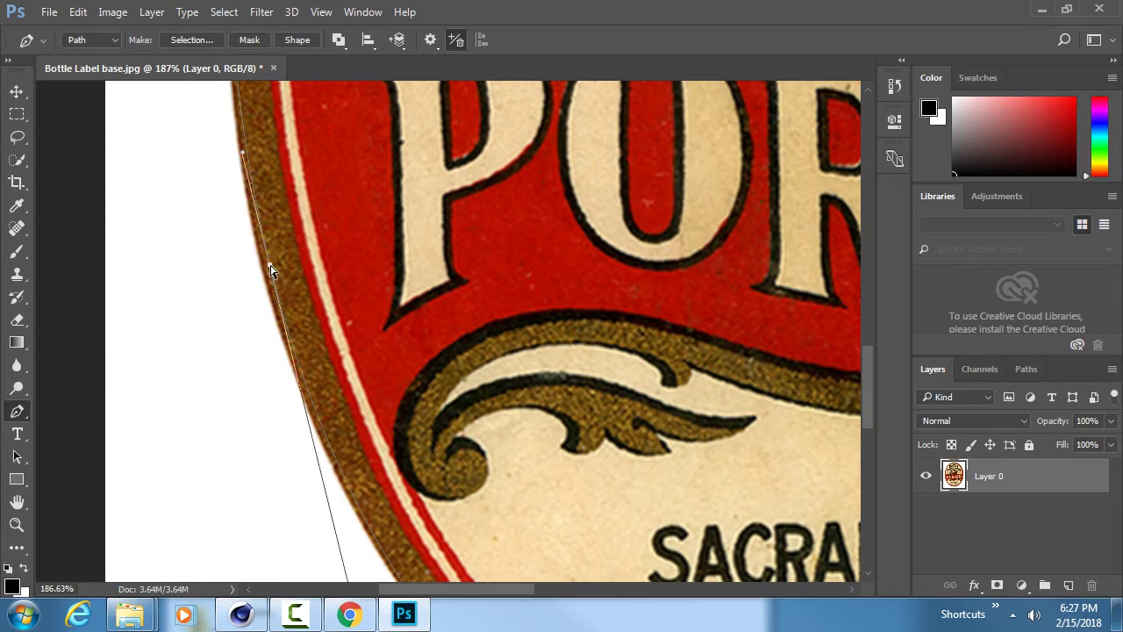
ctrl+drag(270, 270, 263, 273)
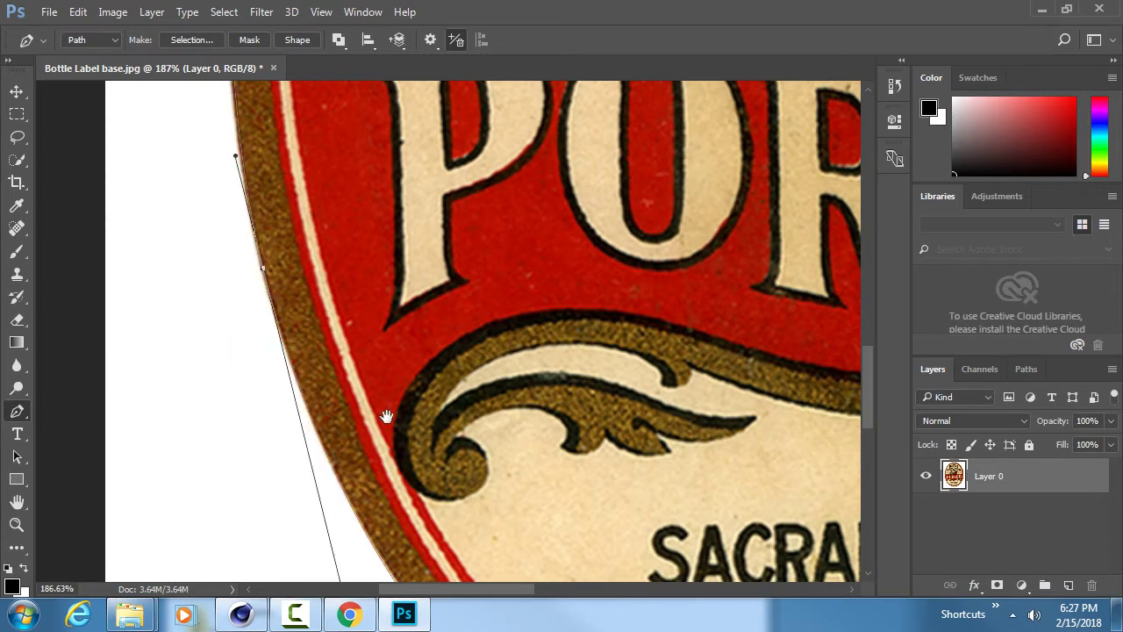
scroll(389, 413, down, 6)
scroll(378, 298, right, 3)
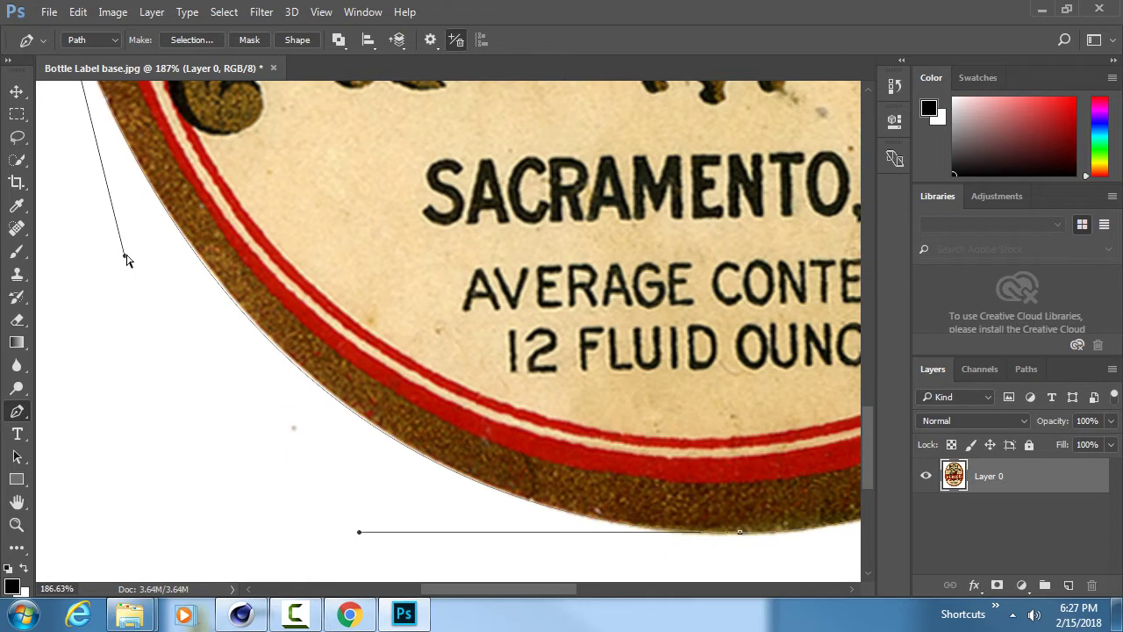
ctrl+drag(125, 255, 129, 250)
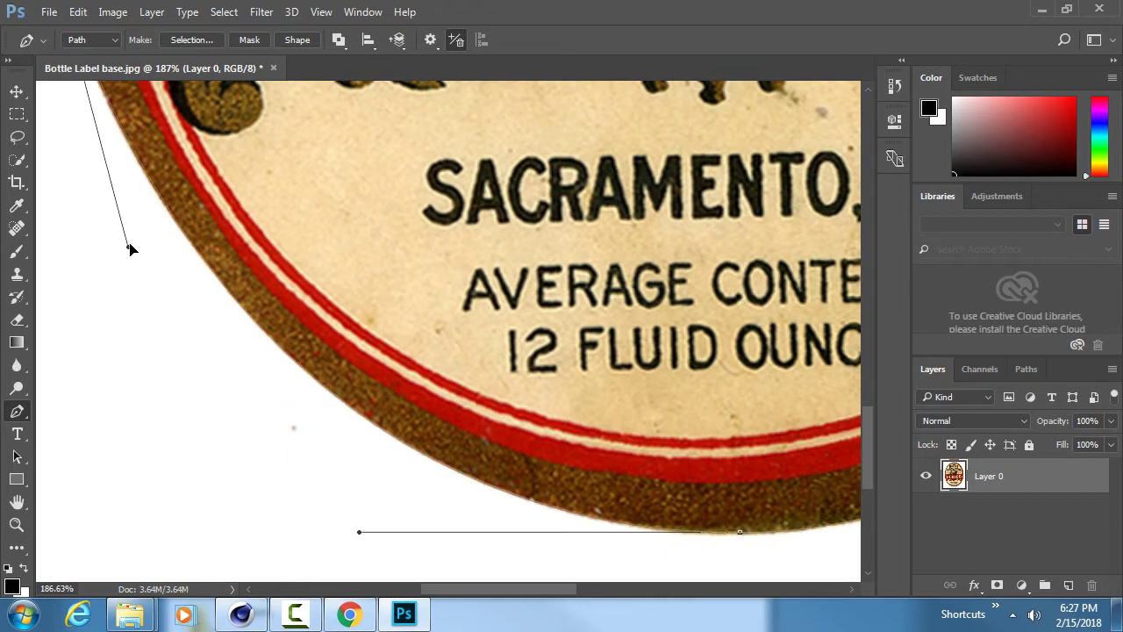
- Add an anchor on the path's lower-right curve and move it outward onto the label's edge
drag(544, 371, 199, 356)
drag(726, 285, 328, 472)
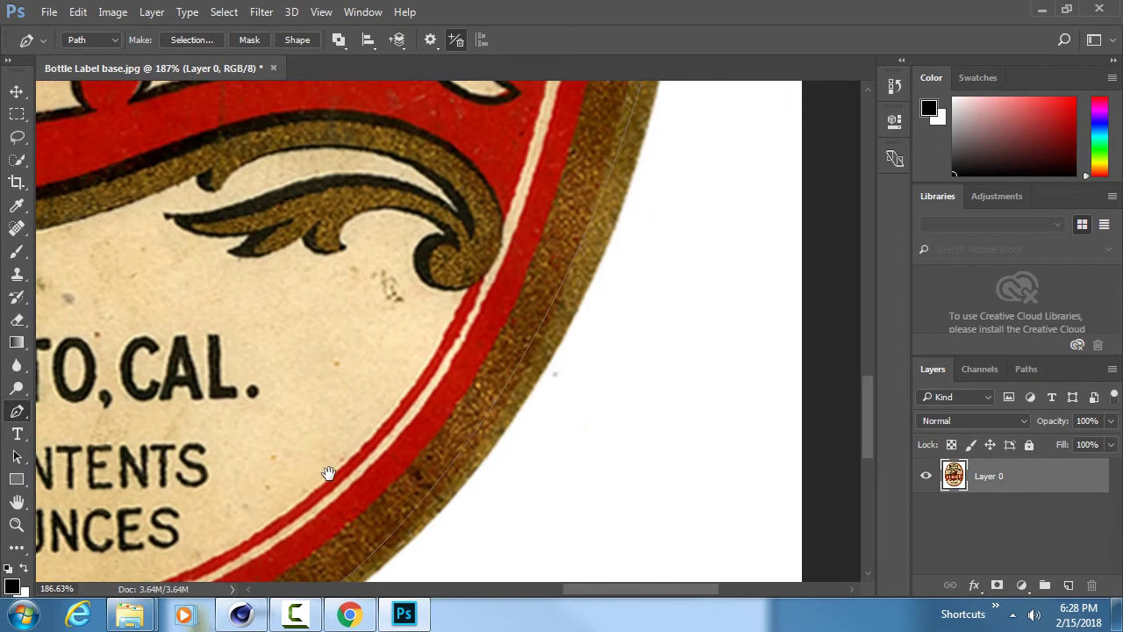
ctrl+click(562, 305)
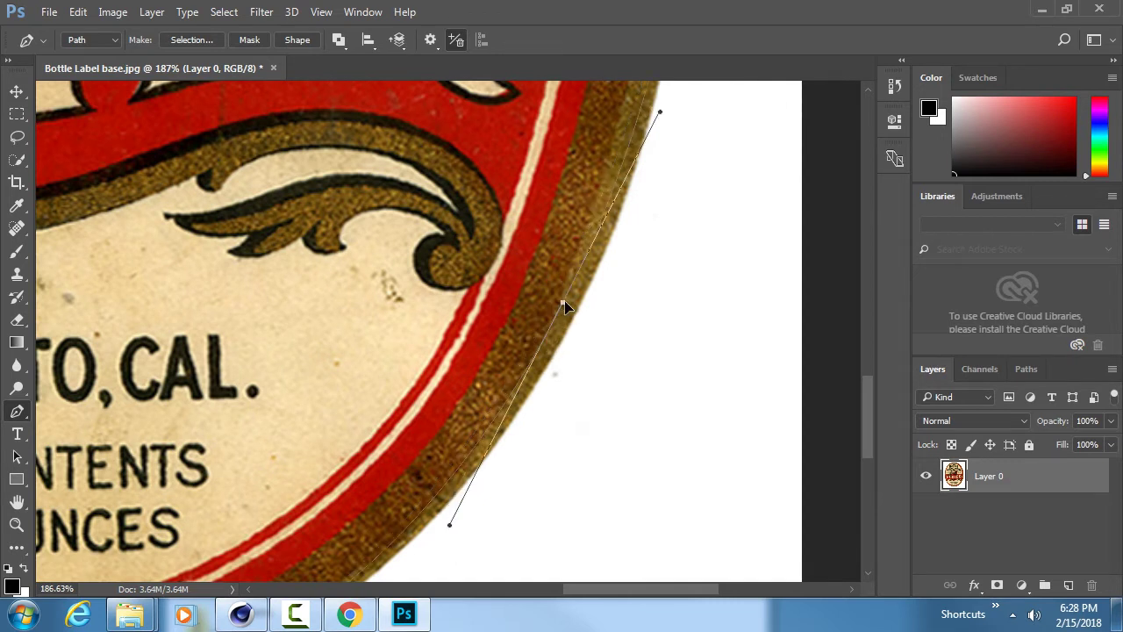
ctrl+drag(565, 306, 577, 313)
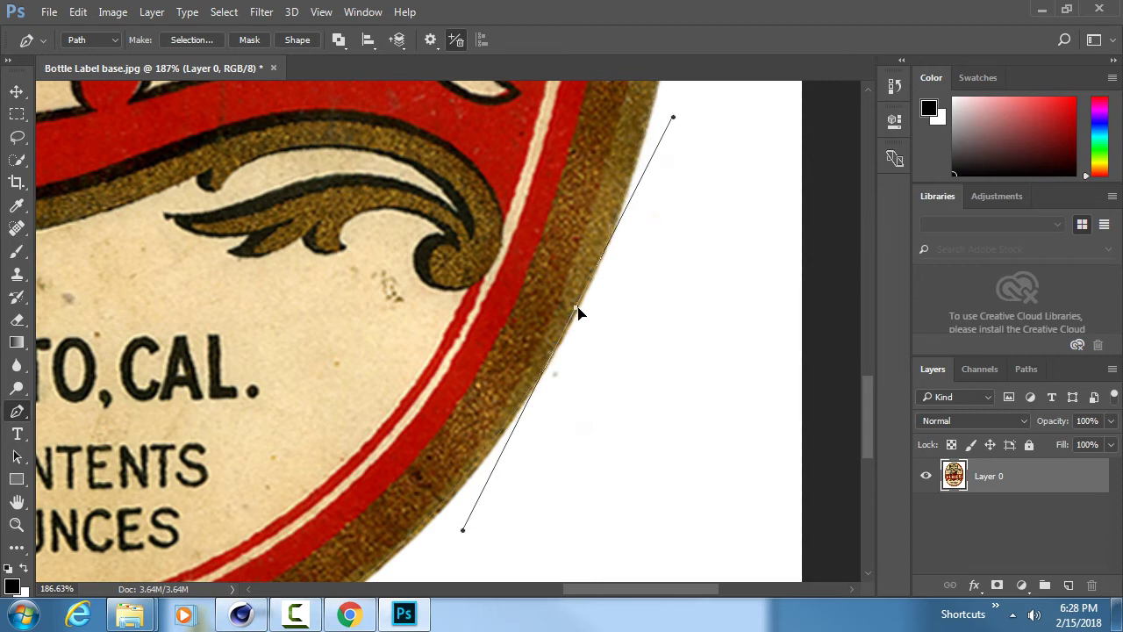
- Move the path's rightmost anchor slightly inward onto the label's right edge
drag(604, 215, 554, 431)
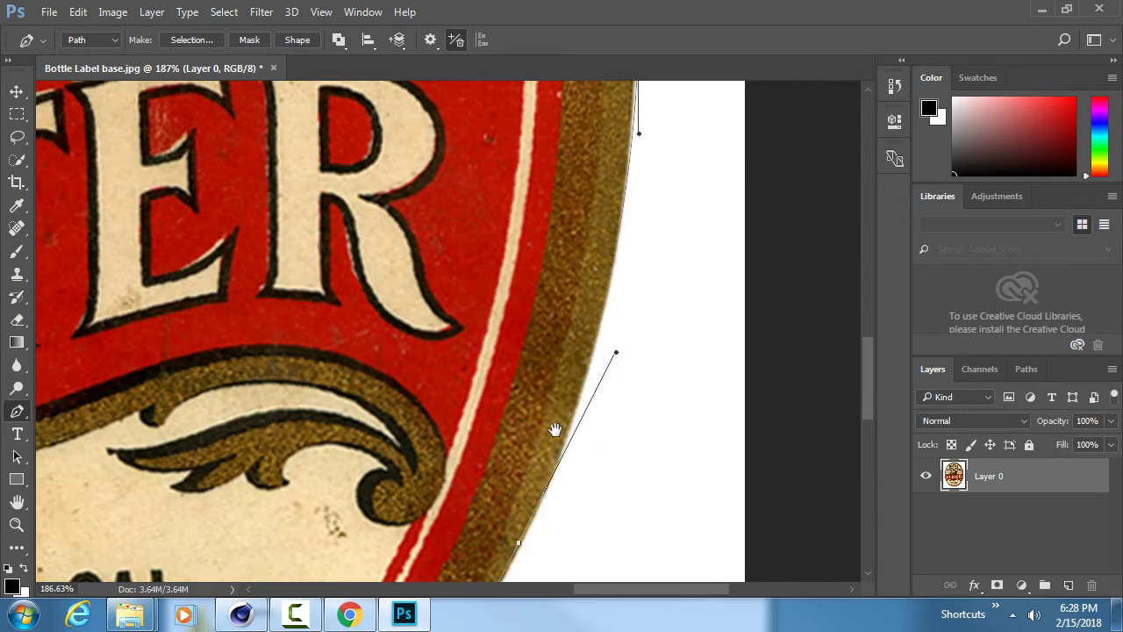
drag(574, 243, 530, 489)
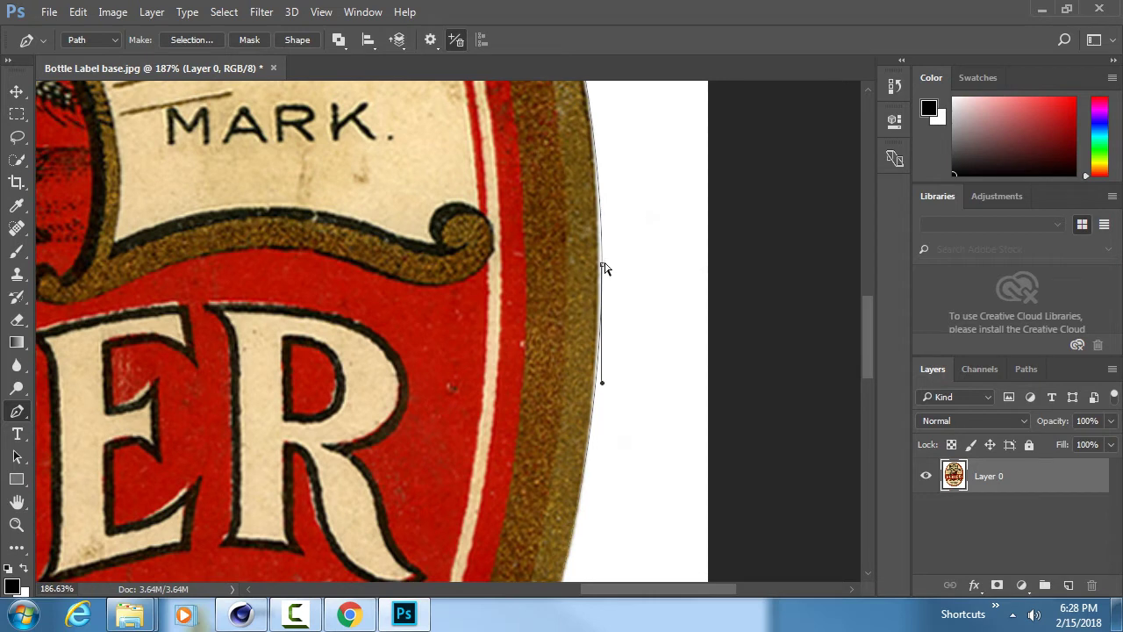
ctrl+drag(602, 268, 594, 267)
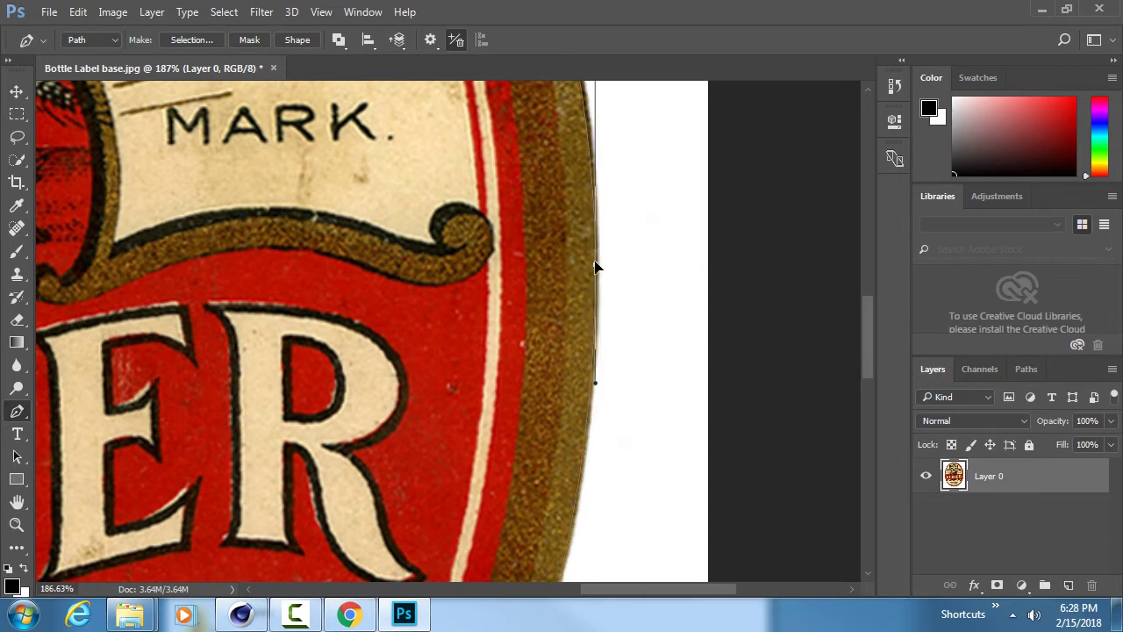
drag(534, 178, 535, 526)
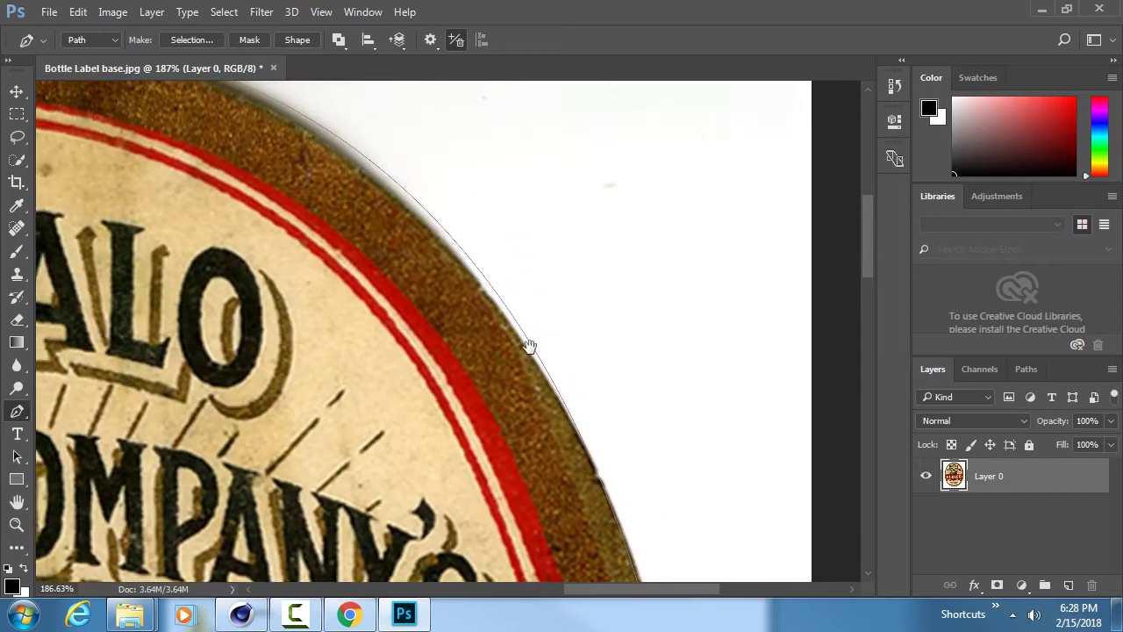
- Add an anchor on the path's upper-right curve, fit it and its lower handle to the label's edge, and shorten the top anchor's right handle
drag(530, 345, 604, 430)
drag(443, 285, 464, 288)
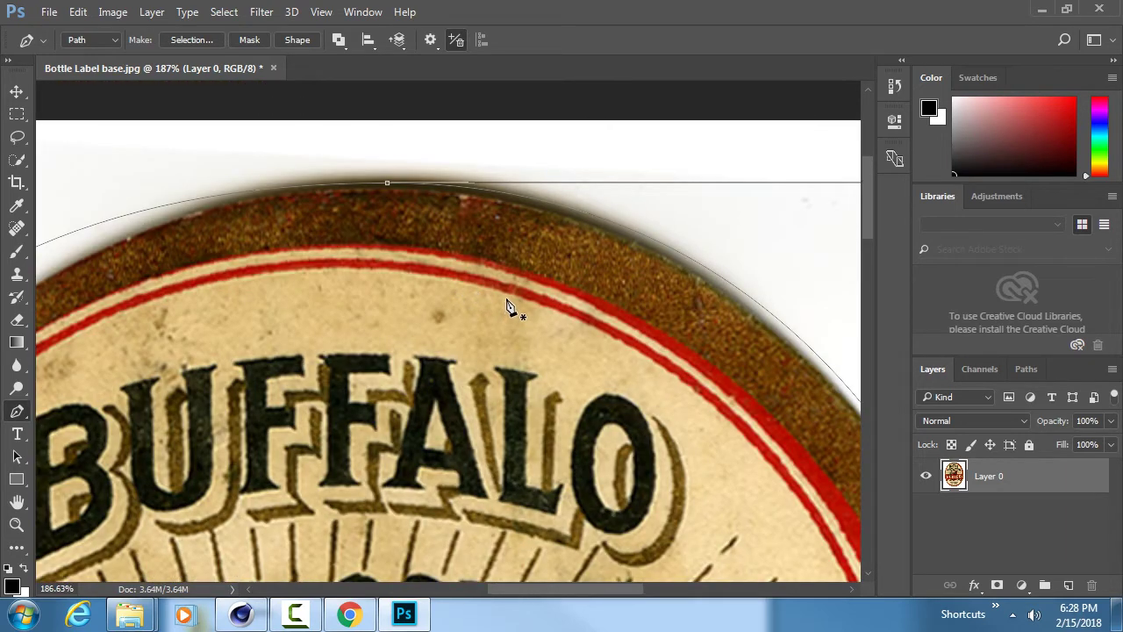
drag(595, 253, 433, 245)
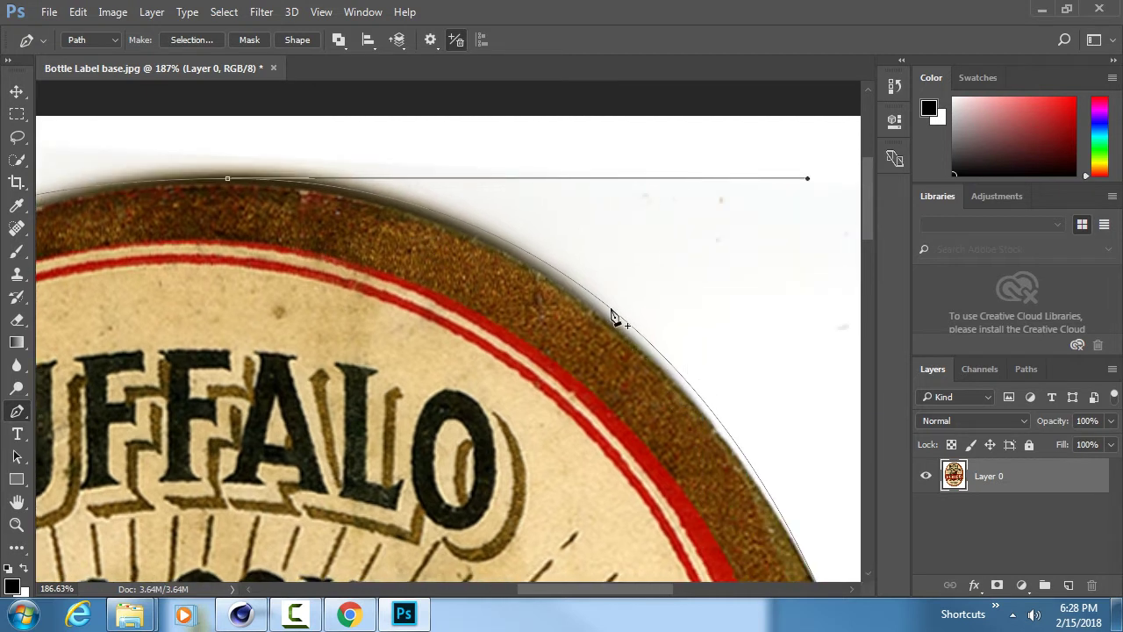
click(613, 316)
drag(611, 314, 604, 317)
drag(632, 422, 470, 311)
drag(695, 416, 712, 431)
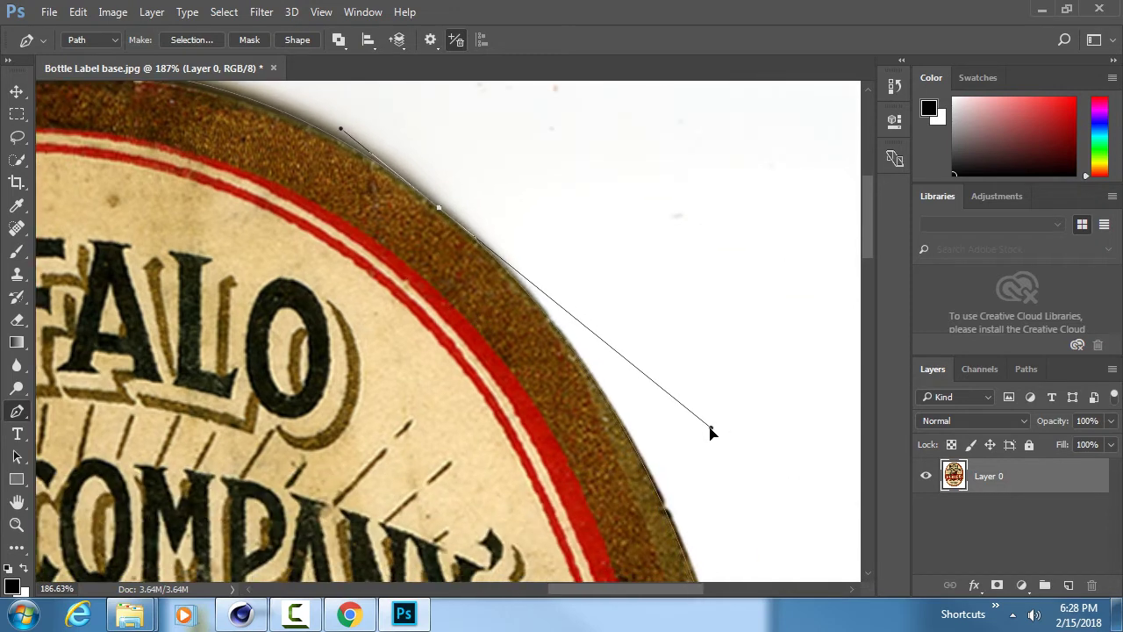
drag(285, 214, 593, 405)
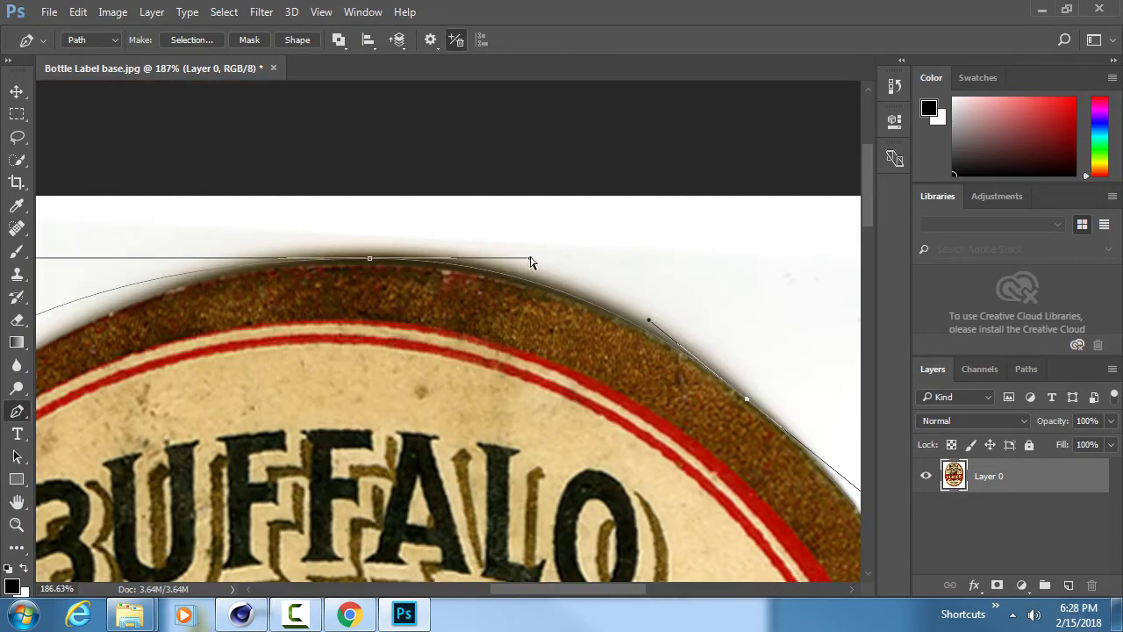
drag(529, 258, 496, 256)
- Add an anchor on the path's upper-left curve, move it onto the label's edge and shorten the top anchor's left handle
drag(159, 398, 599, 363)
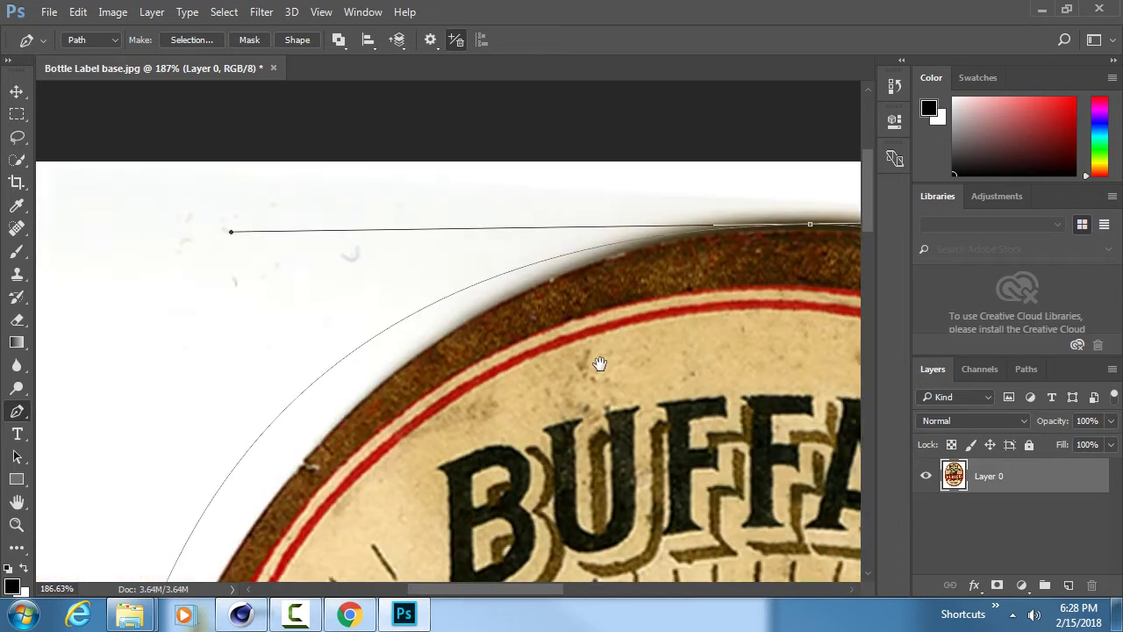
click(292, 405)
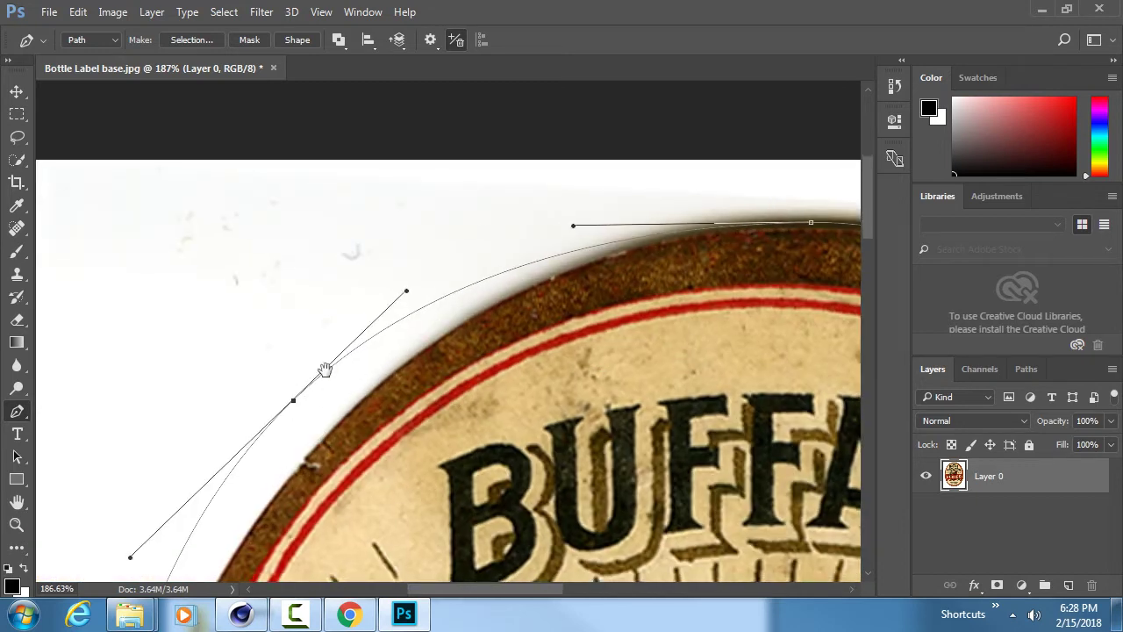
scroll(322, 343, down, 3)
ctrl+drag(298, 291, 207, 459)
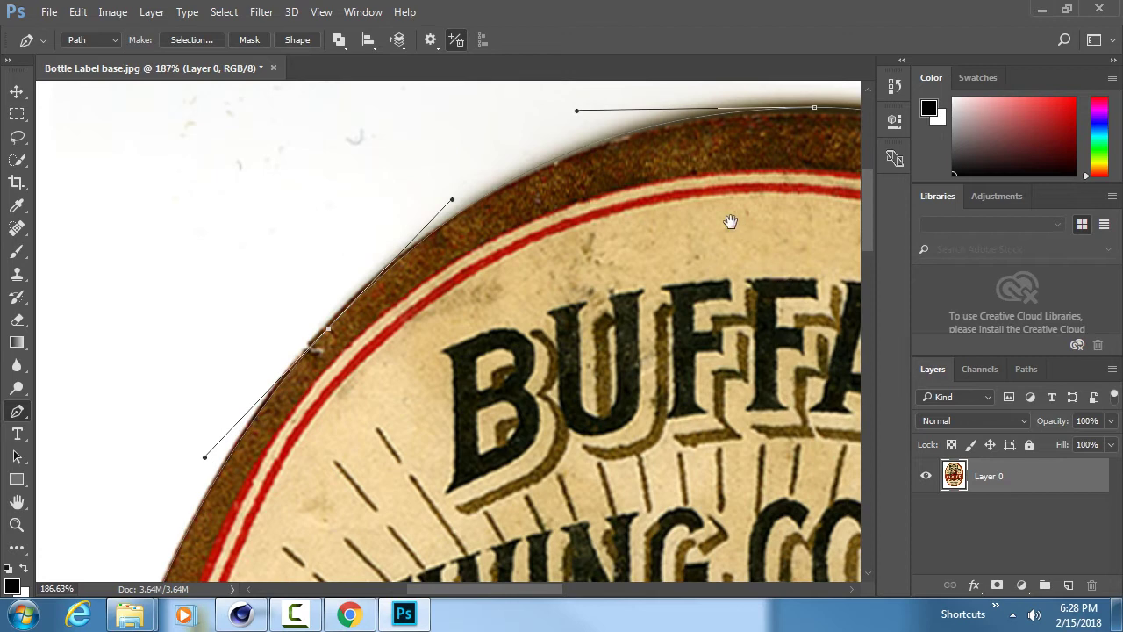
drag(729, 221, 579, 328)
alt+drag(424, 222, 452, 226)
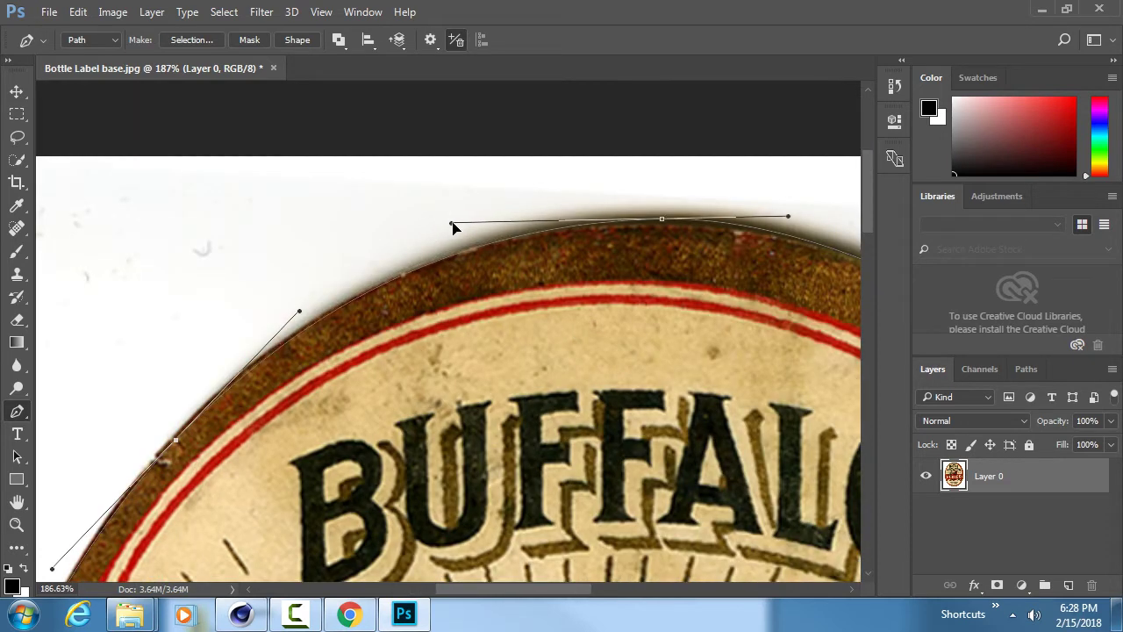
- Shift the upper-left anchor farther down along the label's edge and adjust its upper handle to fit the curve
drag(288, 427, 378, 254)
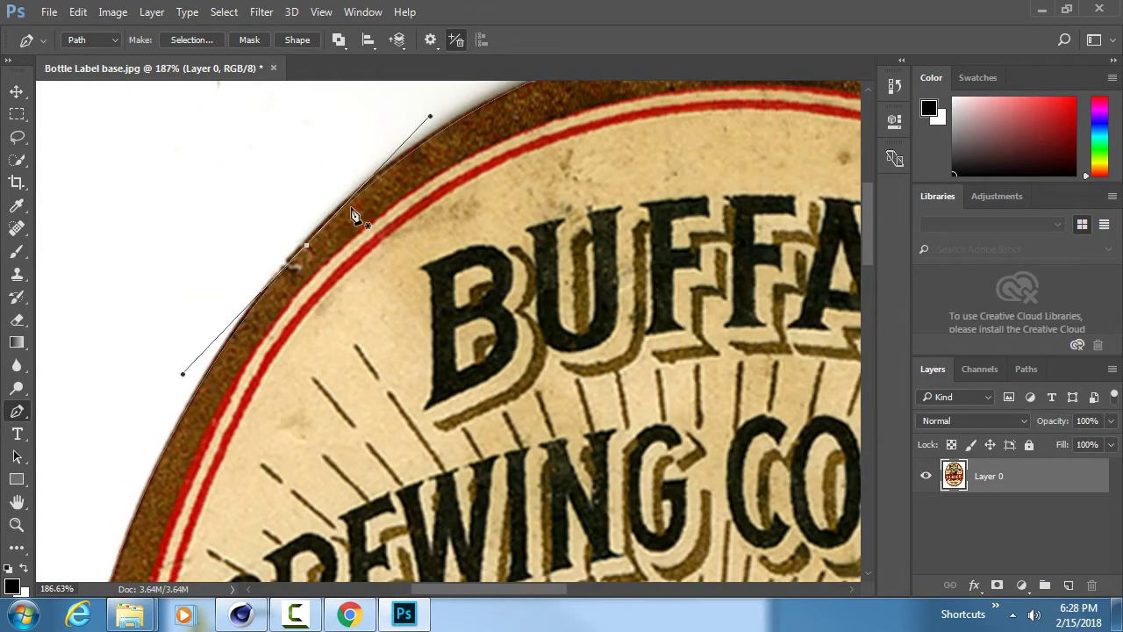
ctrl+drag(310, 250, 279, 279)
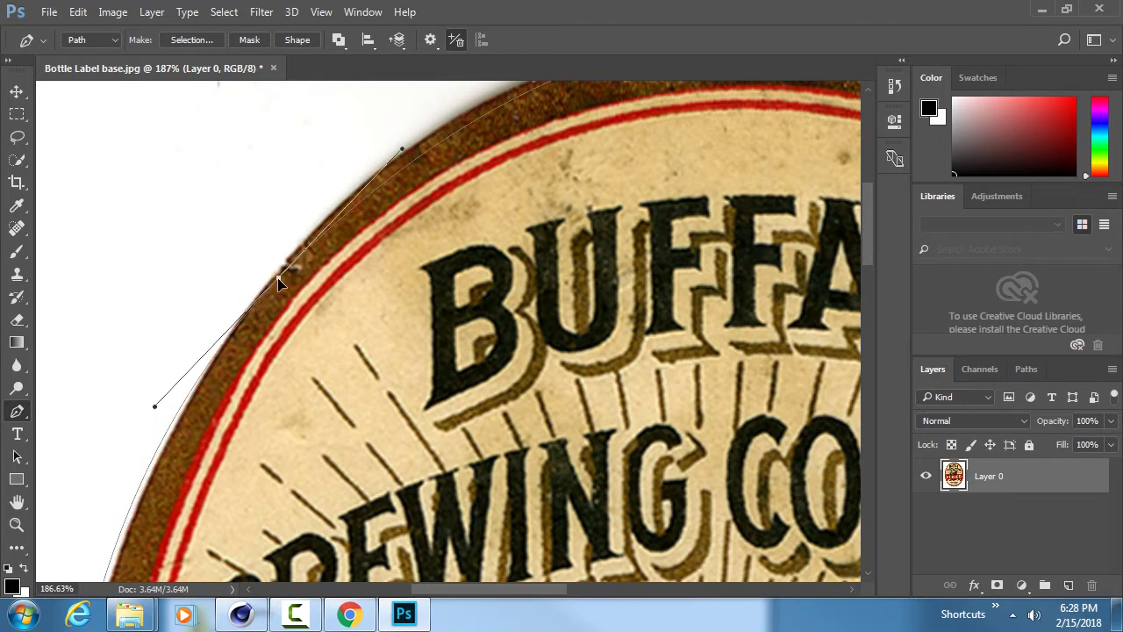
ctrl+drag(402, 149, 391, 133)
- Shorten the upper curve handle of the path's left-side anchor to follow the label's left edge
drag(222, 451, 350, 205)
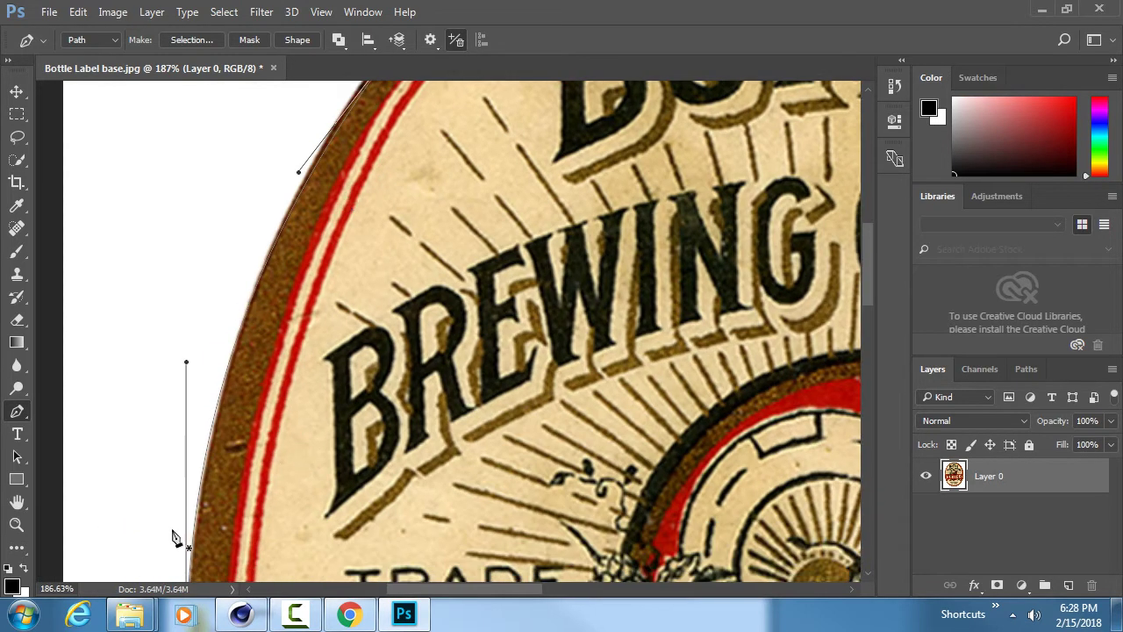
drag(232, 478, 318, 168)
ctrl+drag(261, 105, 259, 143)
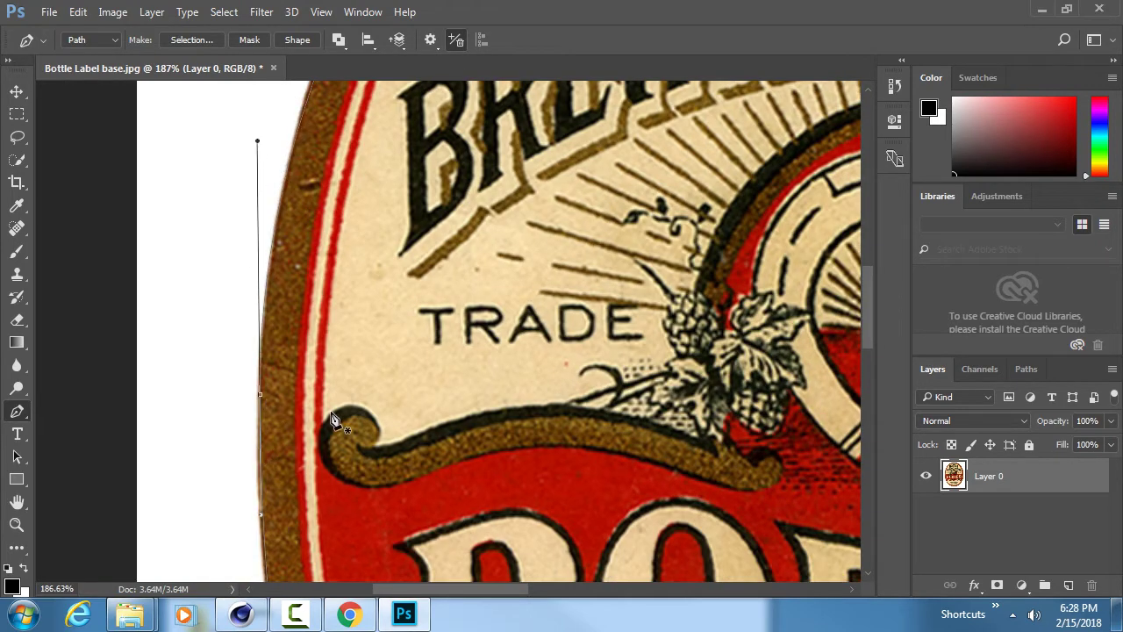
alt+scroll(338, 421, down, 2)
alt+scroll(338, 421, down, 4)
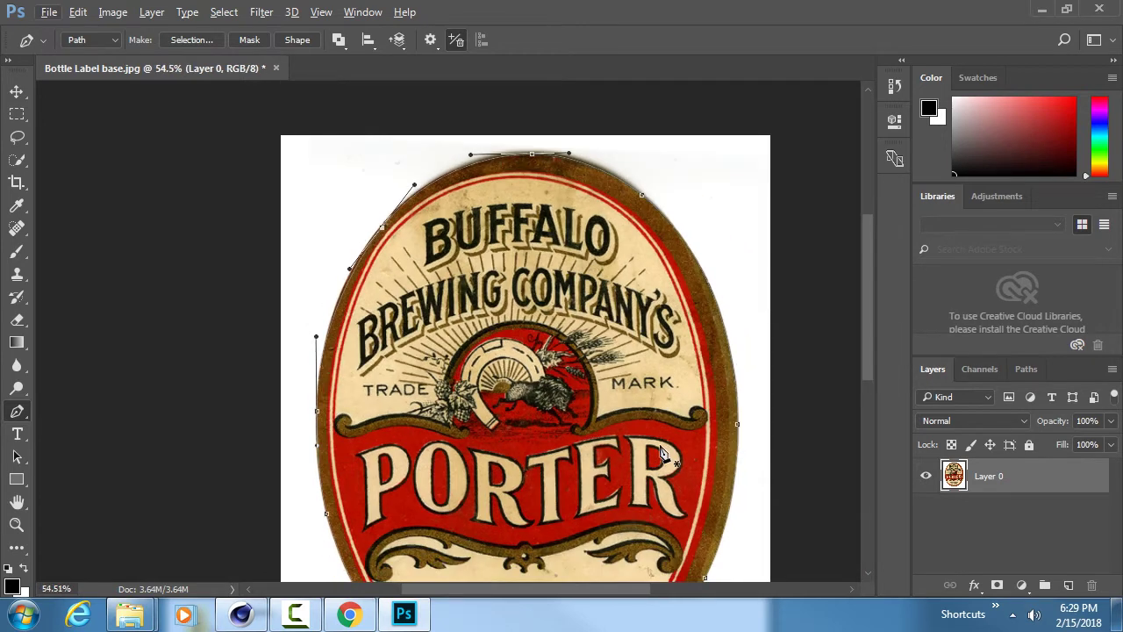
click(1026, 368)
ctrl+click(928, 404)
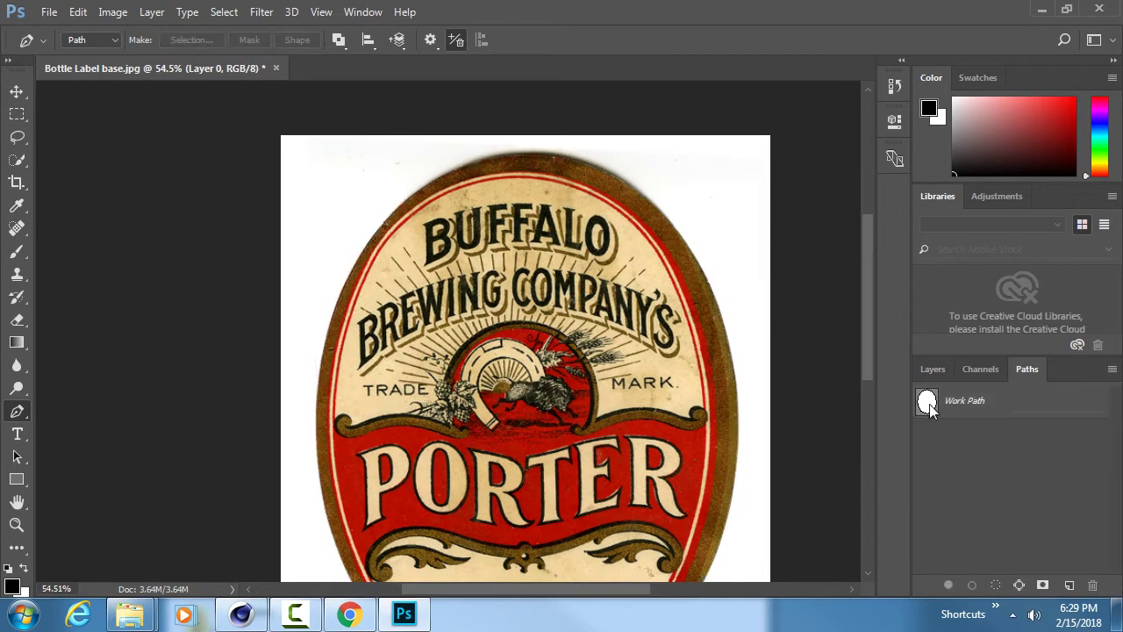
click(945, 365)
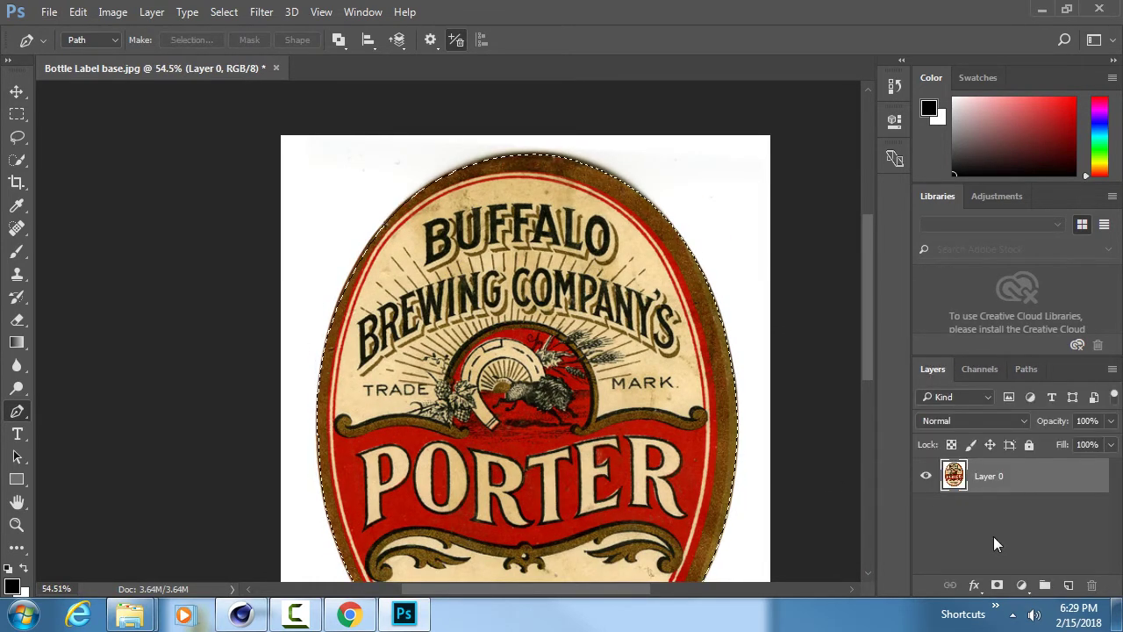
click(1034, 368)
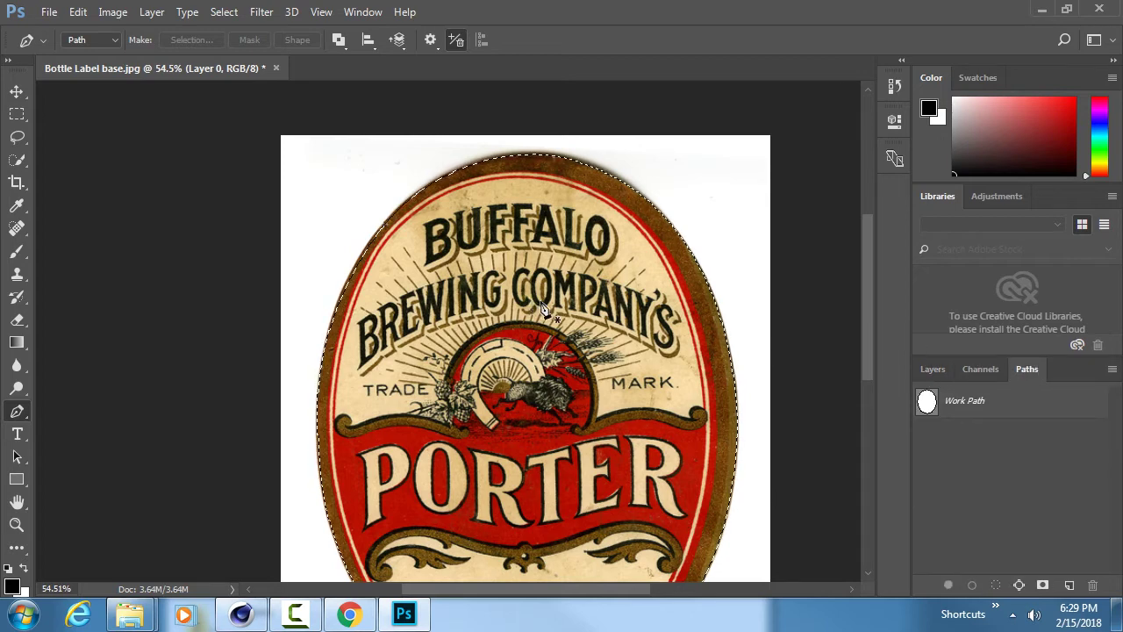
key(ctrl+0)
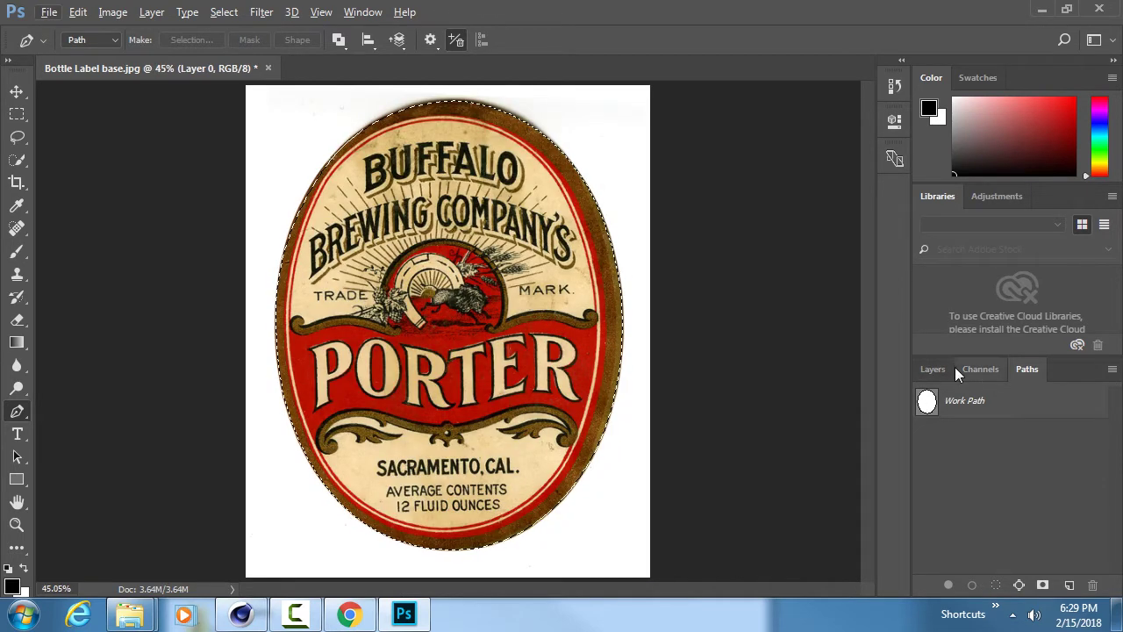
click(932, 370)
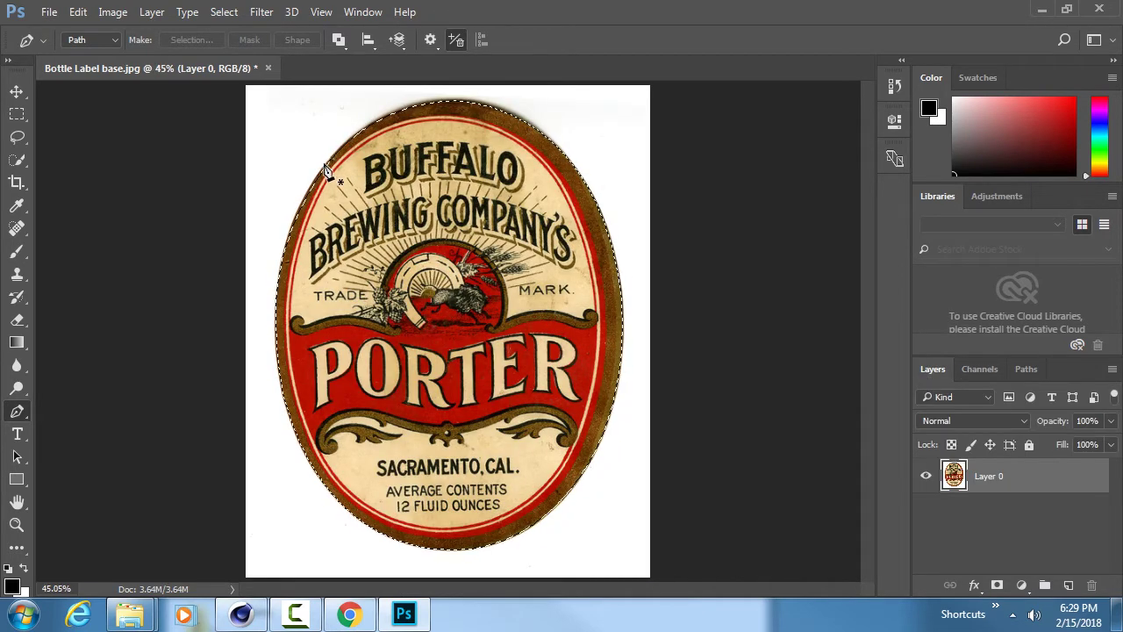
key(ctrl+d)
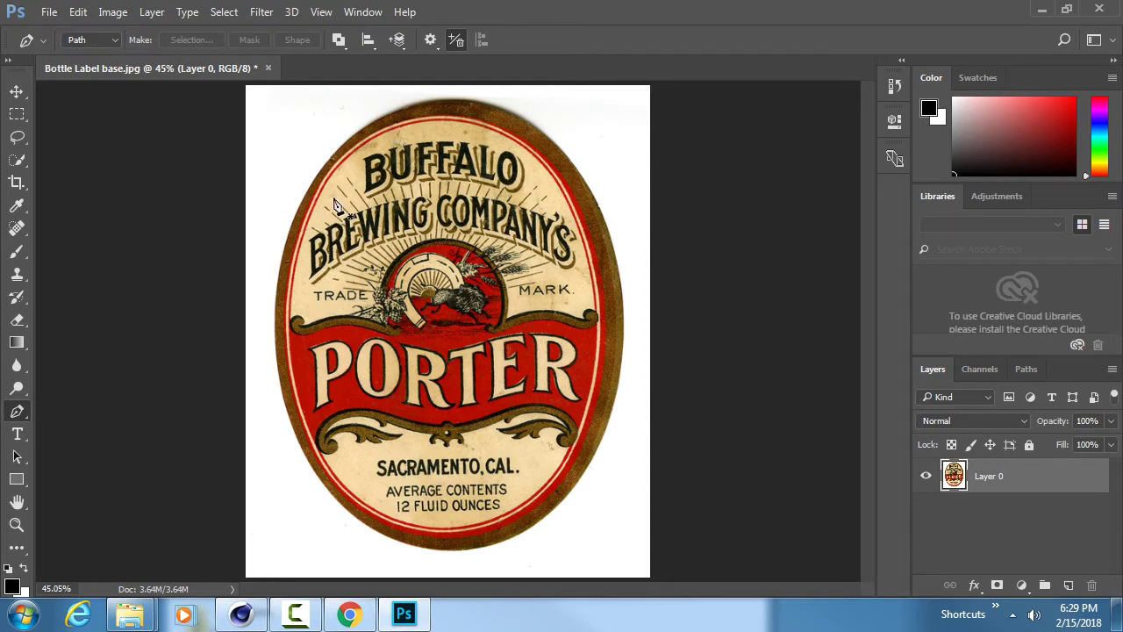
- Load the Work Path as a selection and use it to add a layer mask to Layer 0
click(1028, 368)
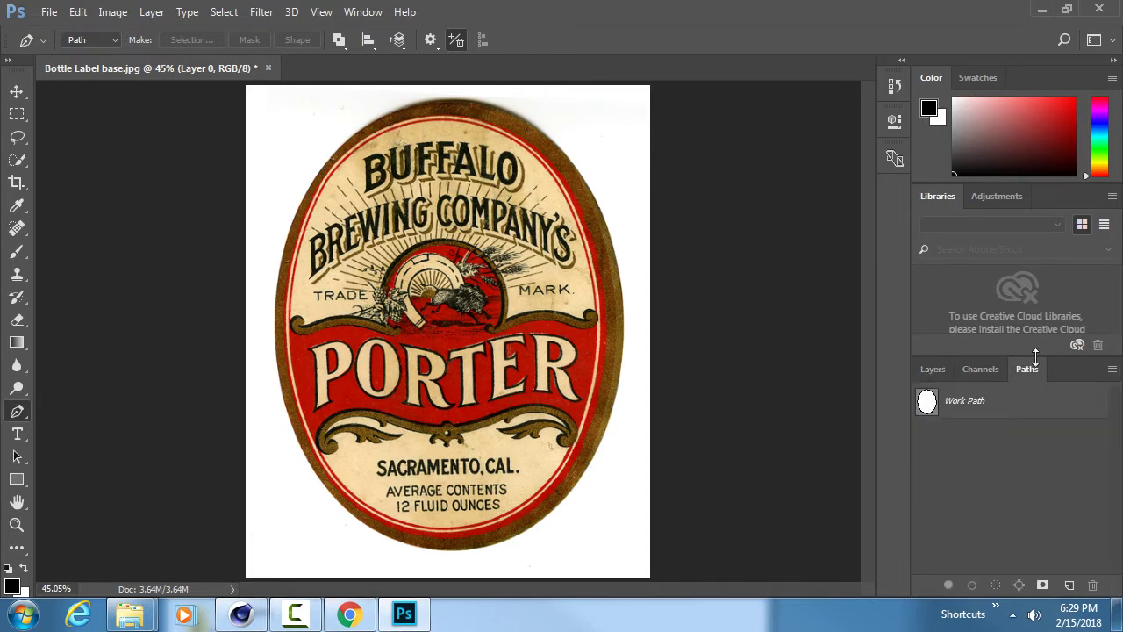
ctrl+click(927, 402)
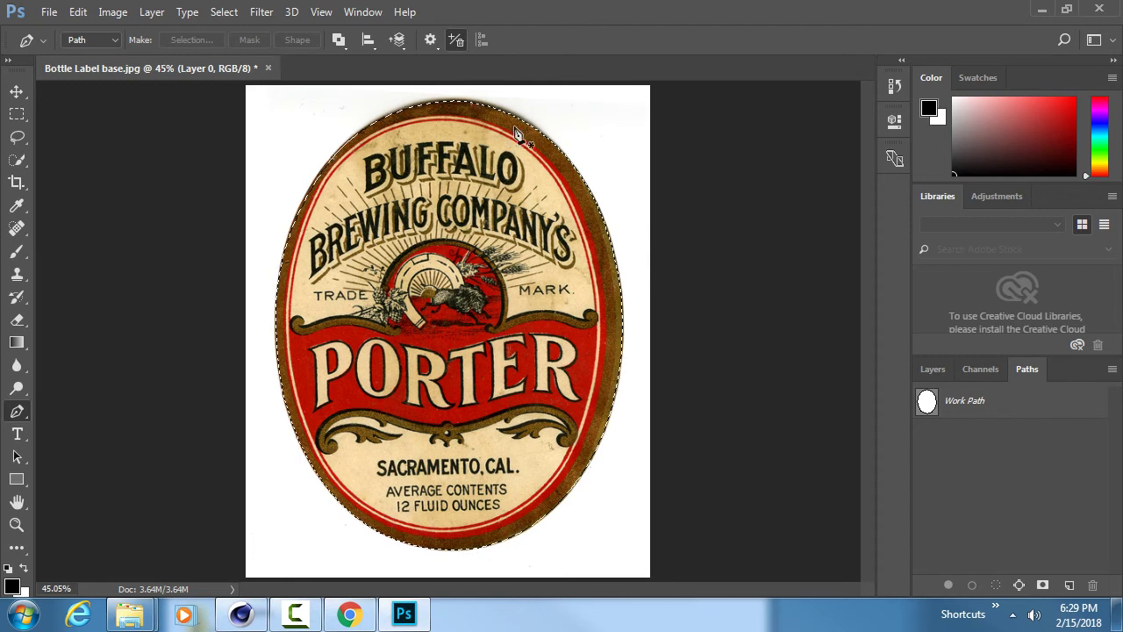
click(932, 370)
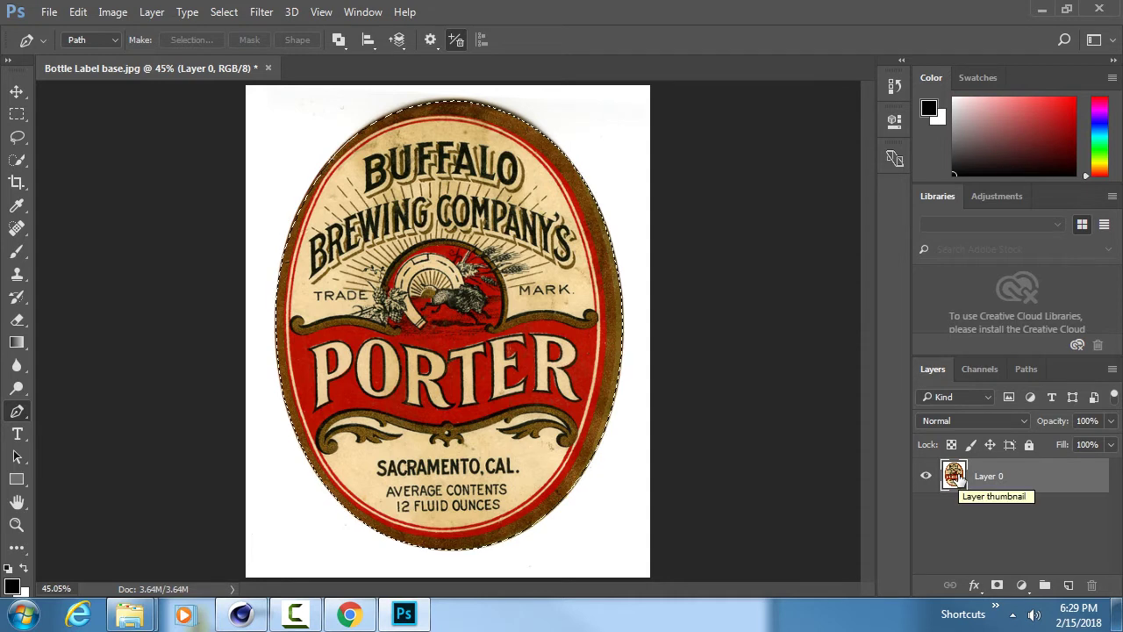
click(998, 588)
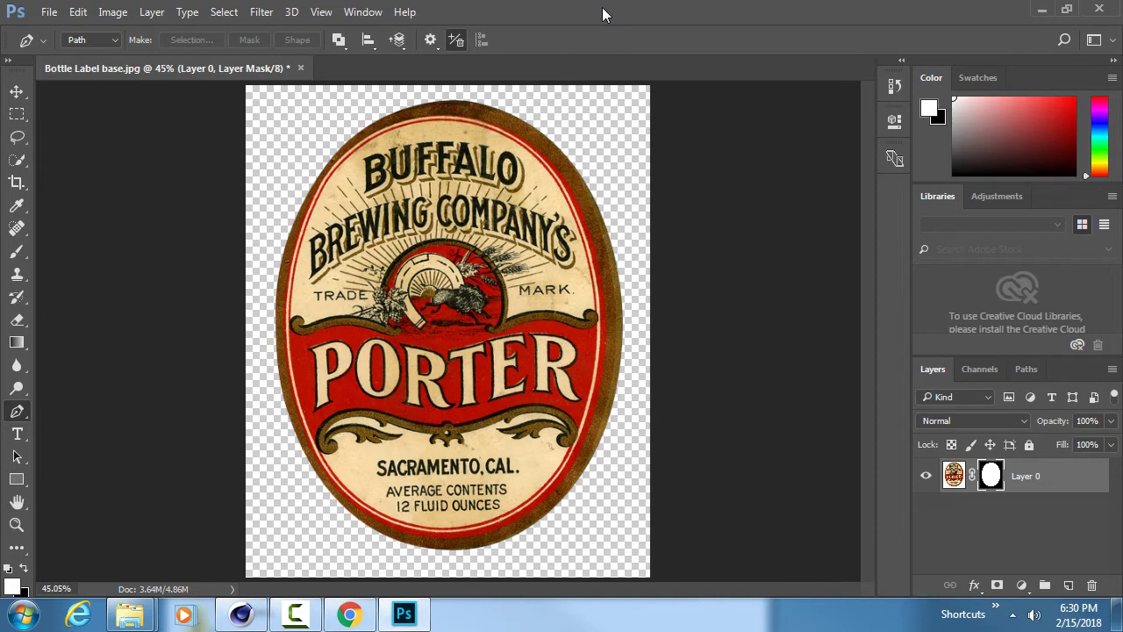
- Save the masked label as a layered Photoshop file named Bottle Label Texture in the tex folder
key(ctrl+shift+s)
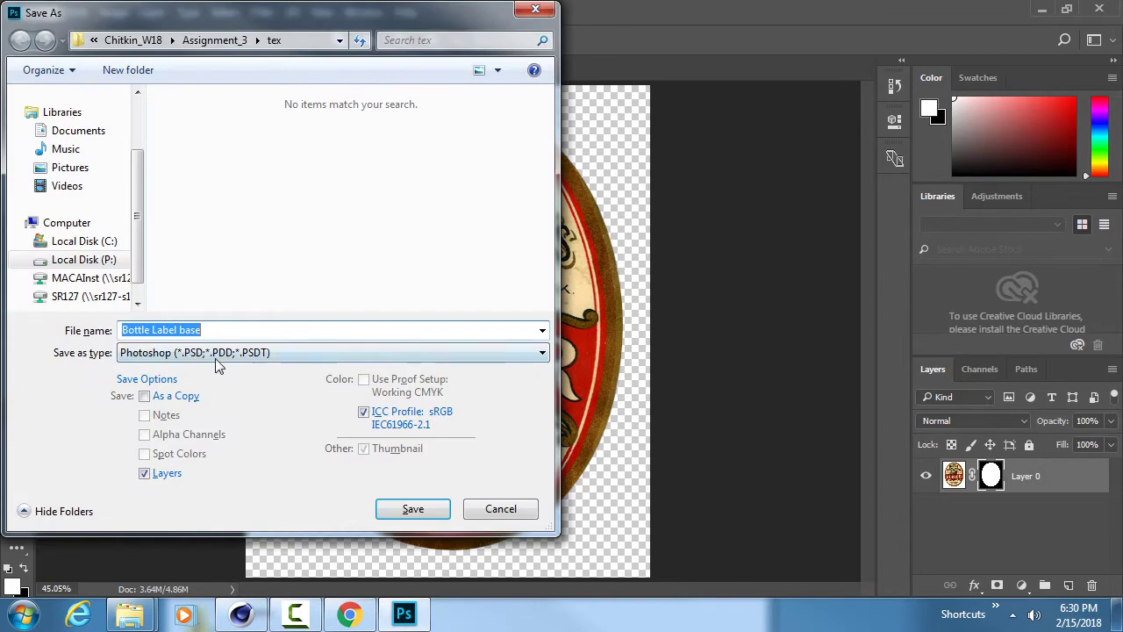
click(240, 330)
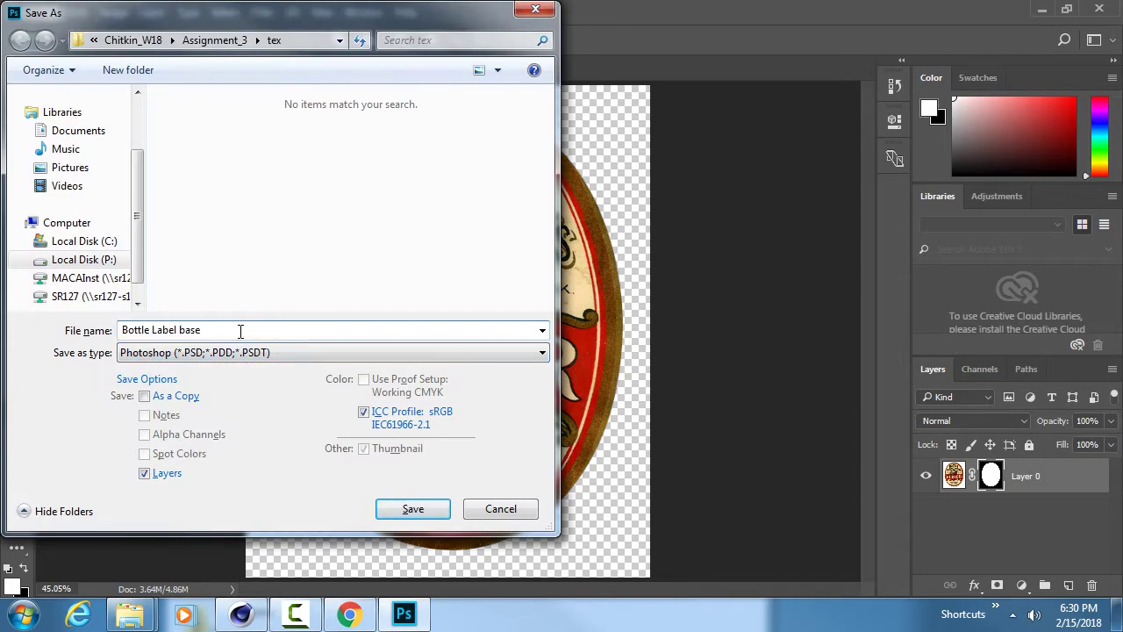
key(BackSpace)
key(BackSpace)
key(BackSpace)
key(BackSpace)
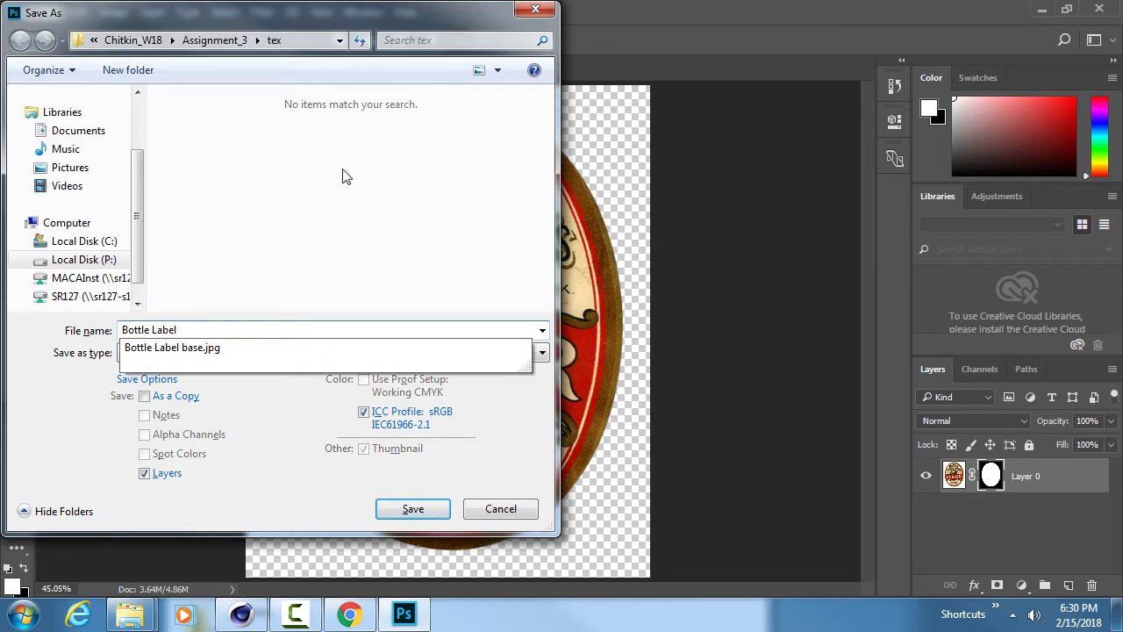
text(Texture)
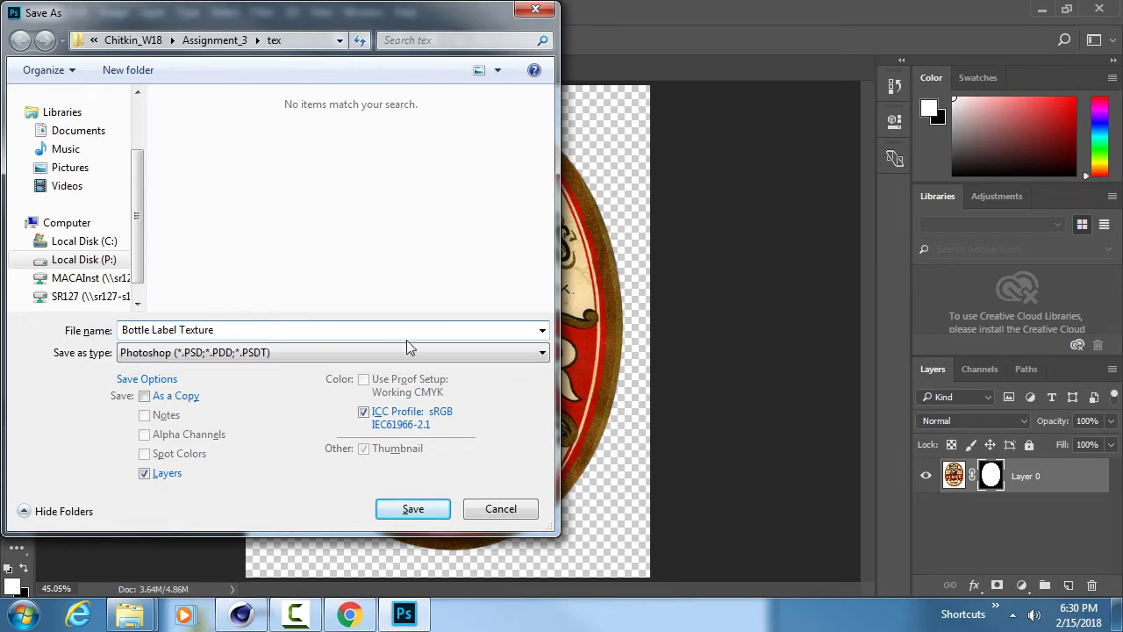
click(441, 512)
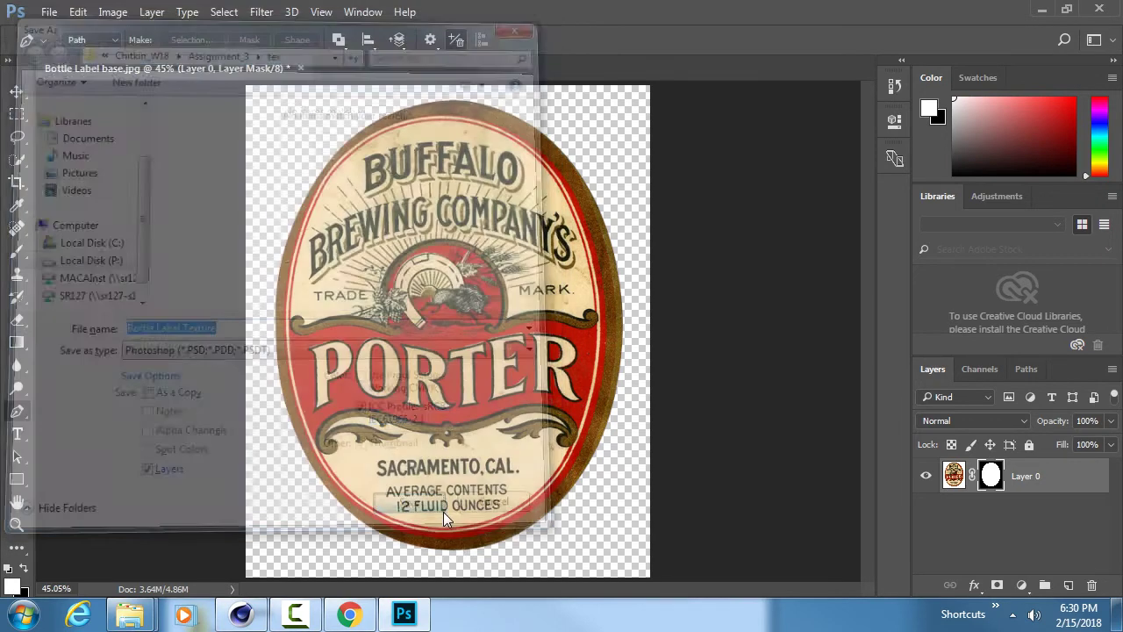
click(778, 181)
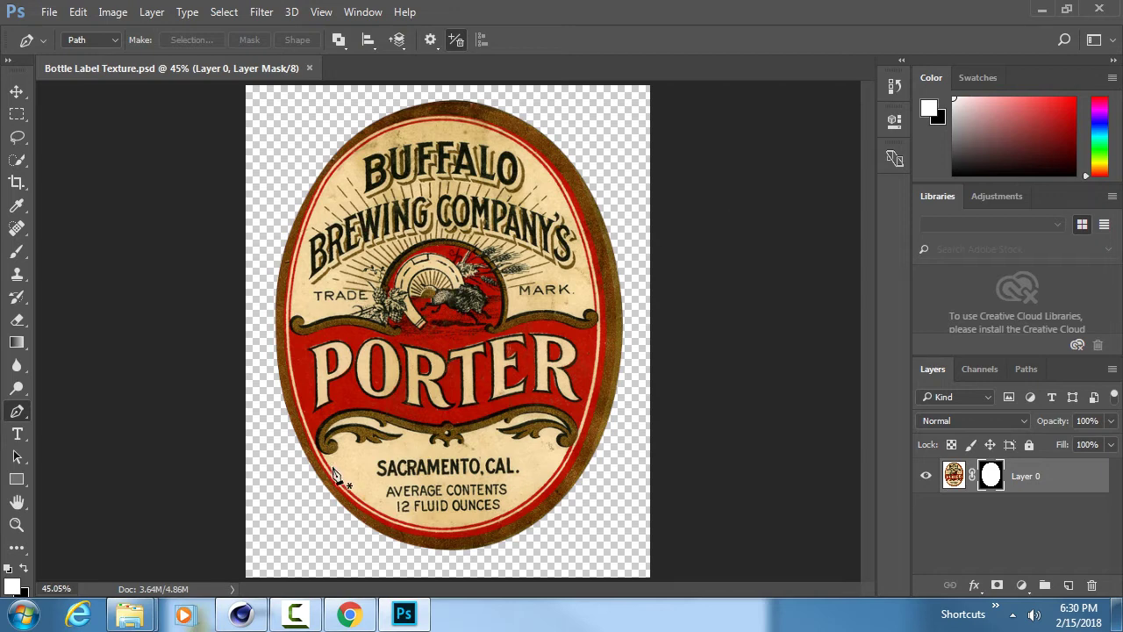
- Switch to Chrome, search Google Images for "uv map" and open the 3ds Max UV Mapping Fundamentals knight image
click(295, 614)
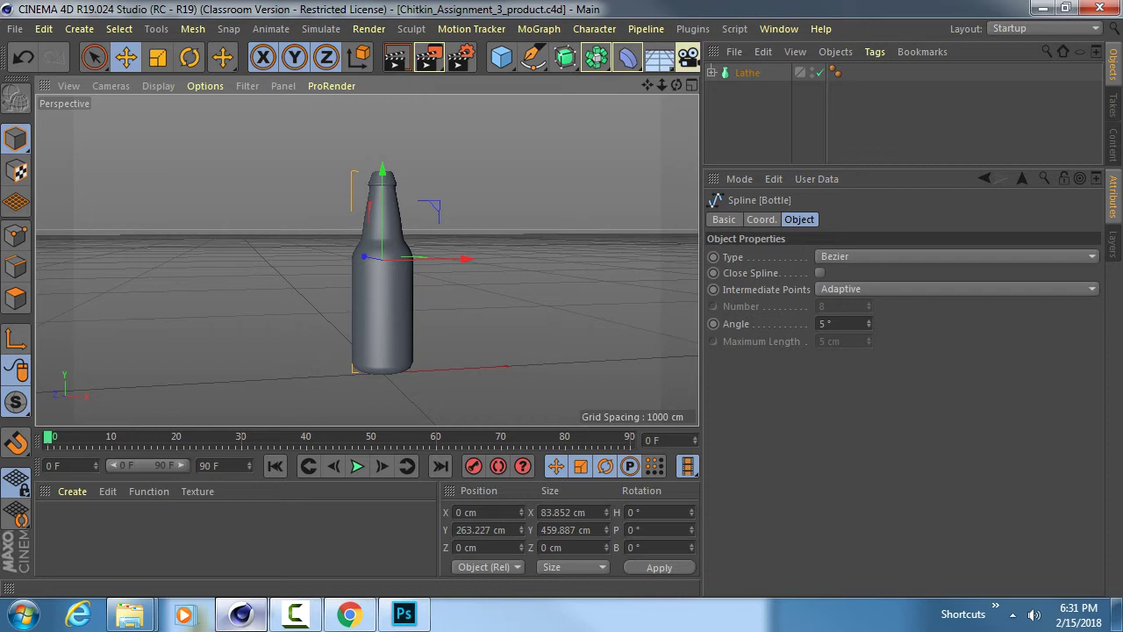
mouse_move(353, 616)
click(358, 538)
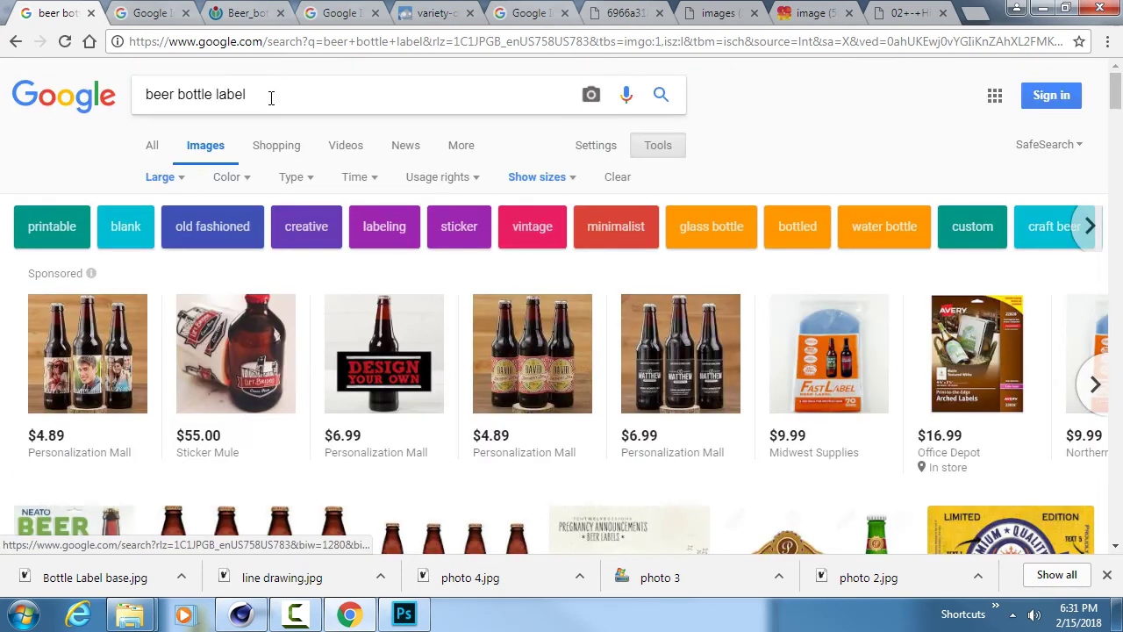
triple_click(272, 97)
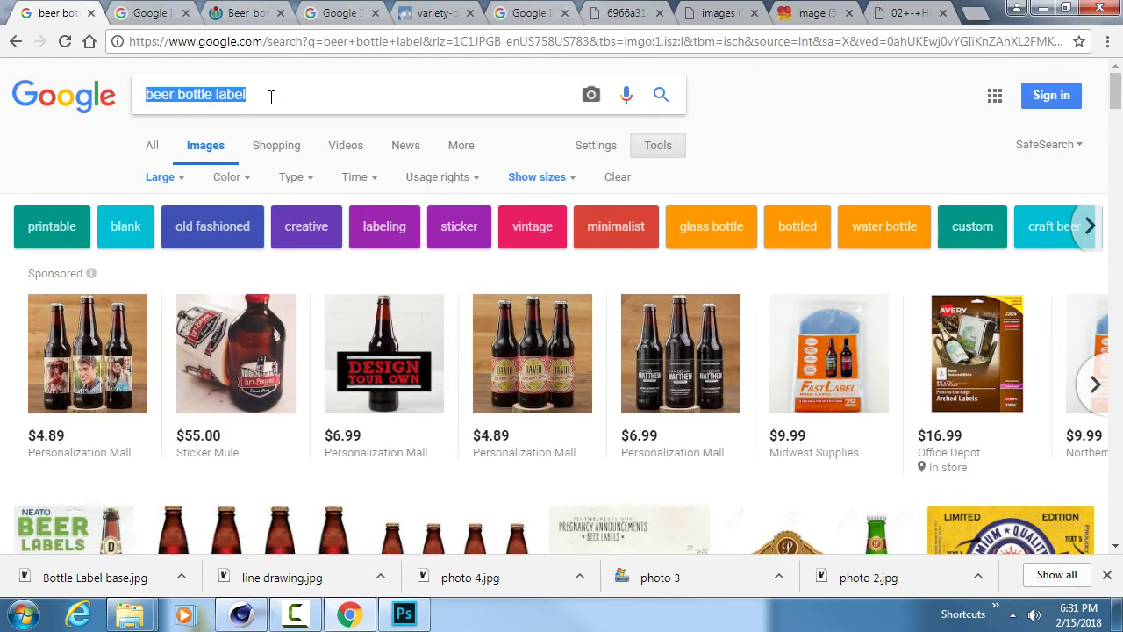
text(uv map)
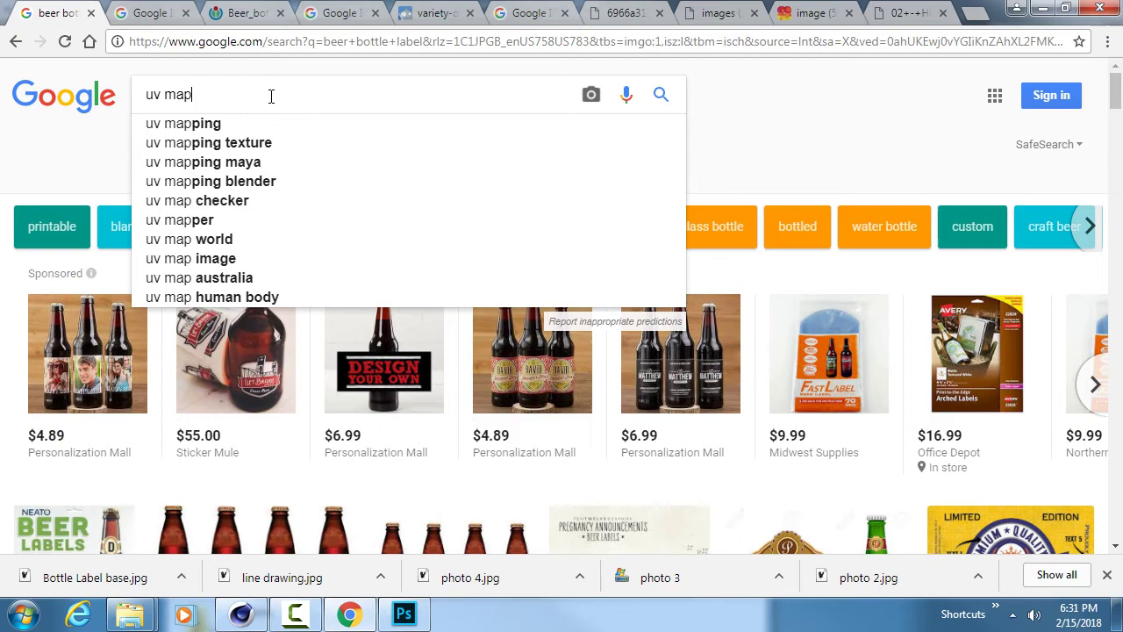
key(Return)
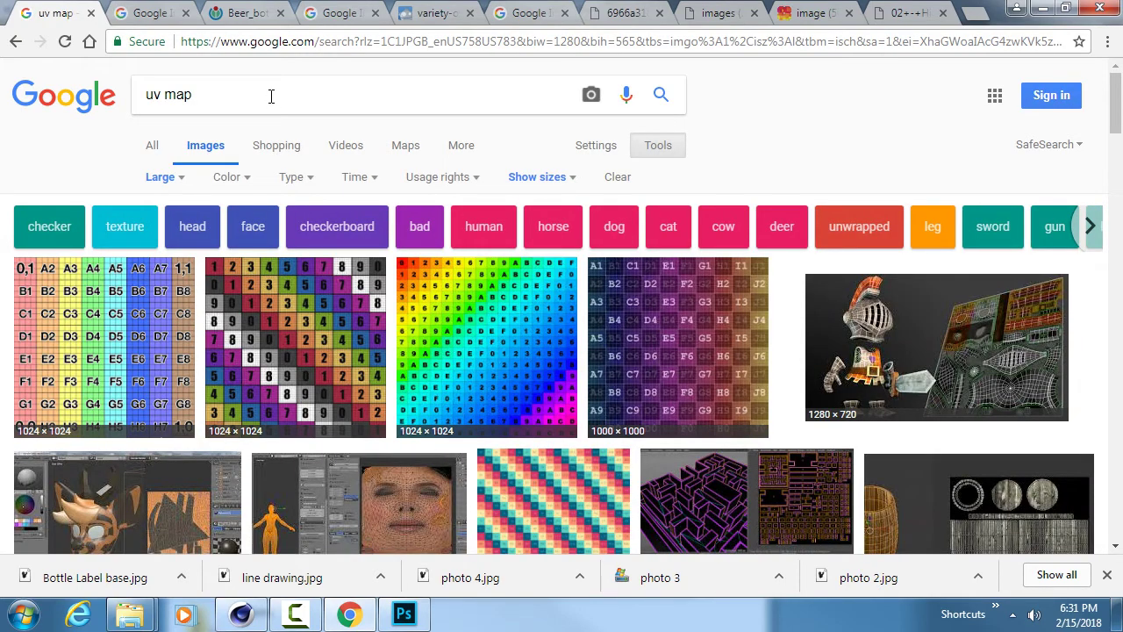
scroll(287, 111, down, 1)
click(987, 237)
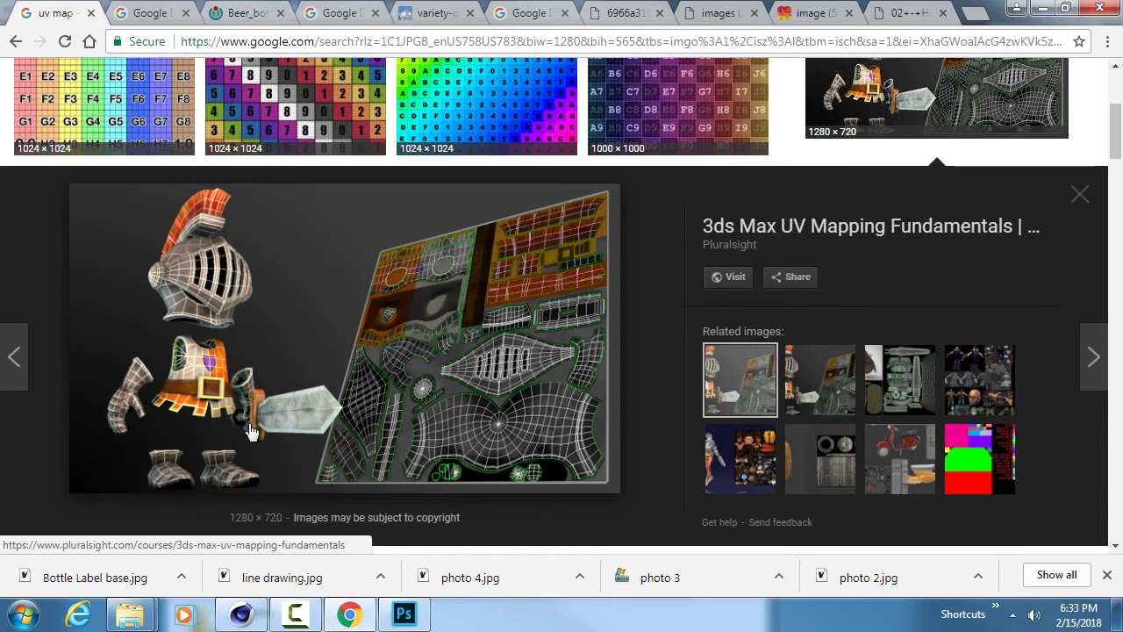
- Switch to Cinema 4D and rename the bottle's Lathe object as Bottle Lathe
click(242, 614)
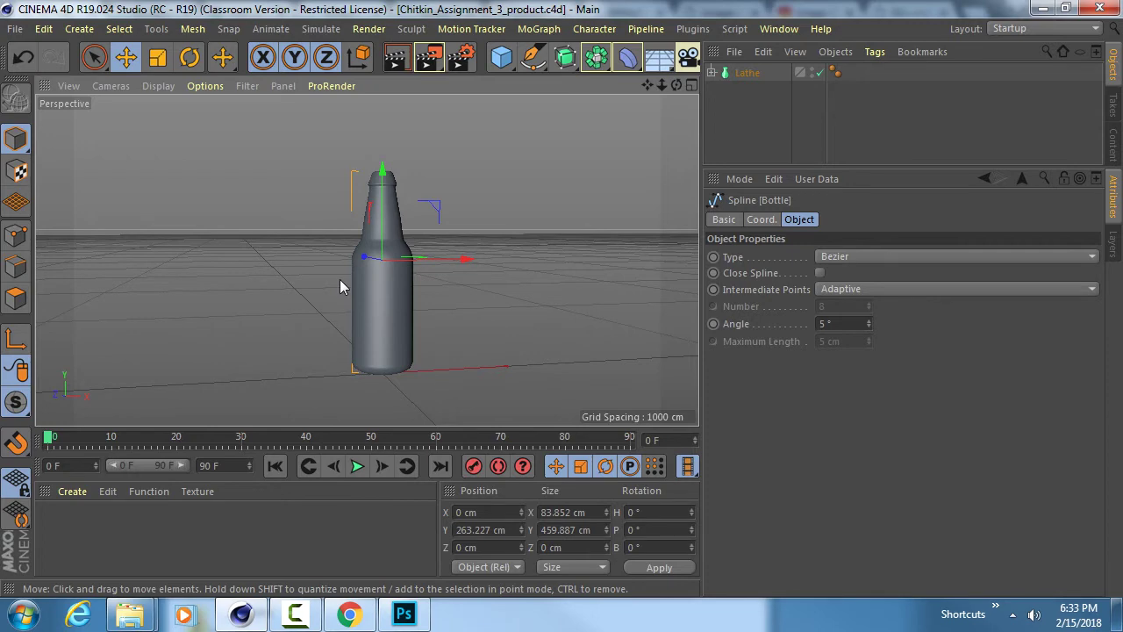
alt+drag(392, 273, 367, 261)
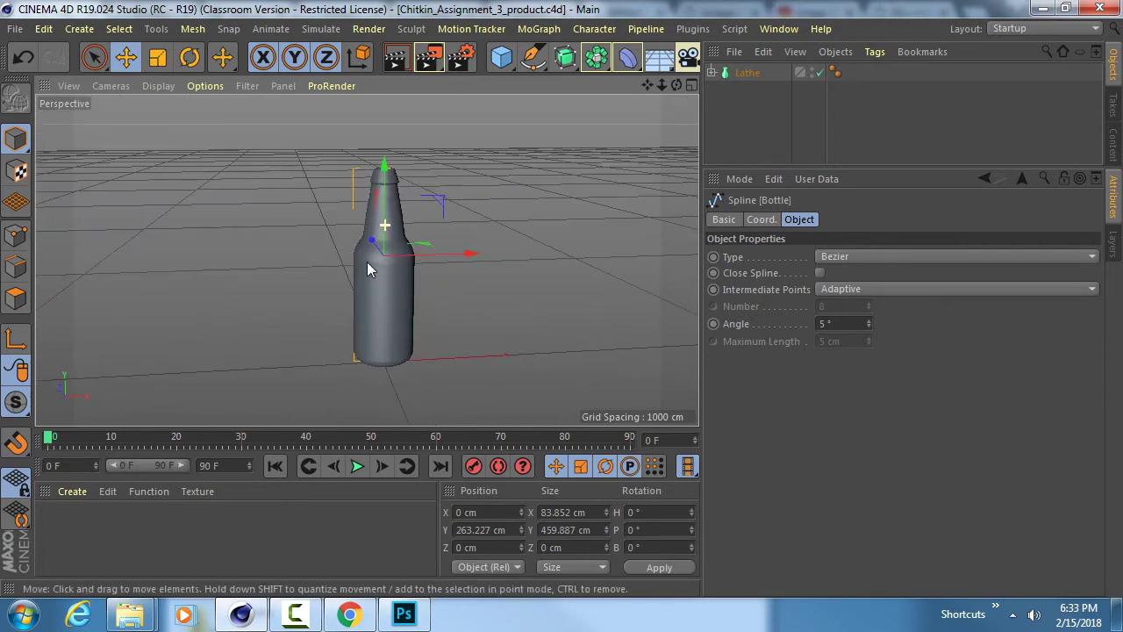
double_click(751, 72)
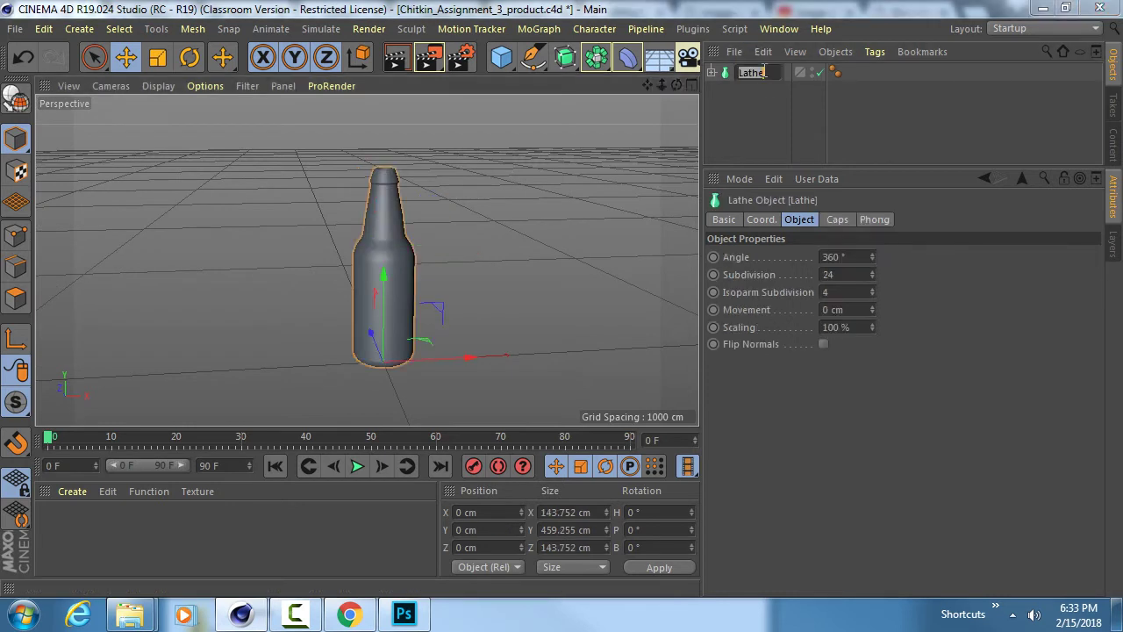
text(Bottle Lathe)
key(Return)
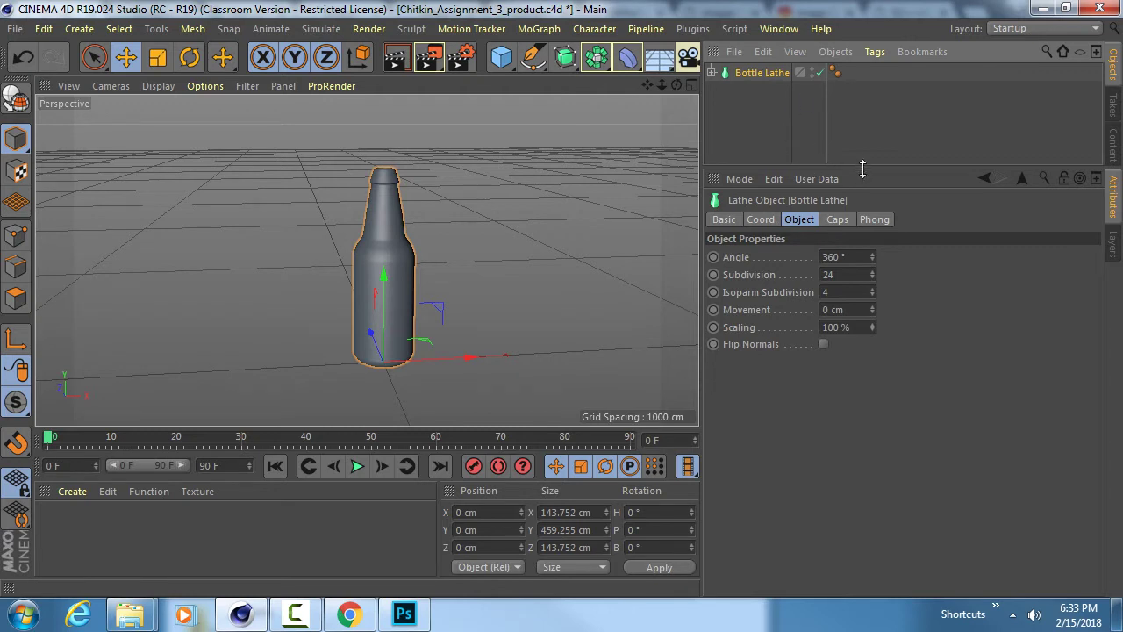
- Enlarge the object list and its name column, and add a null object named OLD
drag(859, 169, 858, 321)
drag(832, 190, 874, 196)
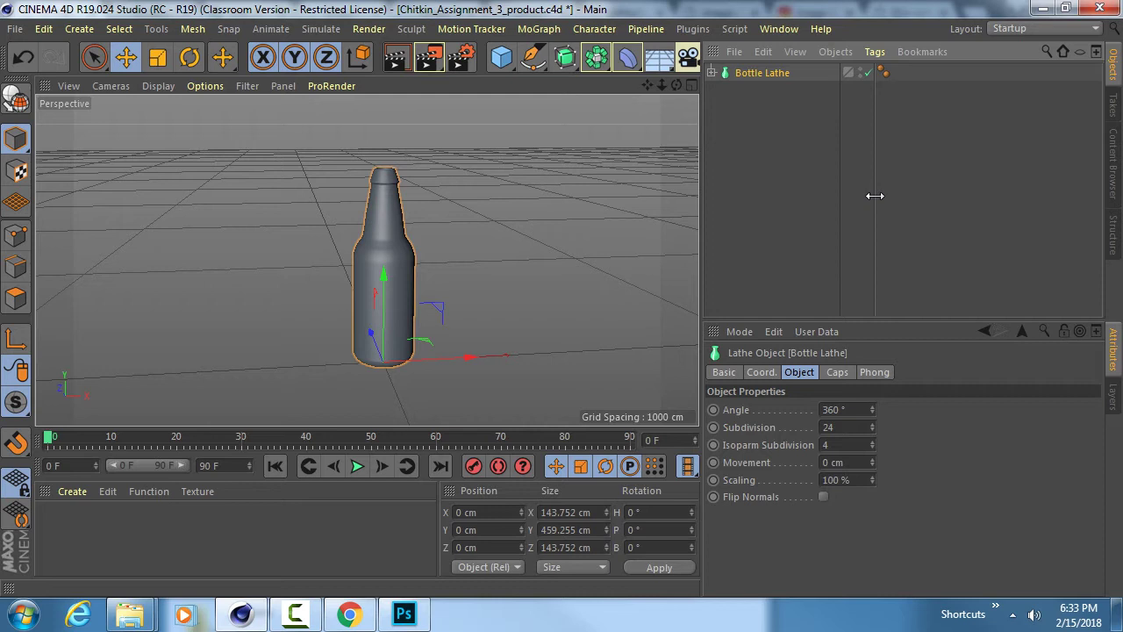
click(771, 115)
click(502, 58)
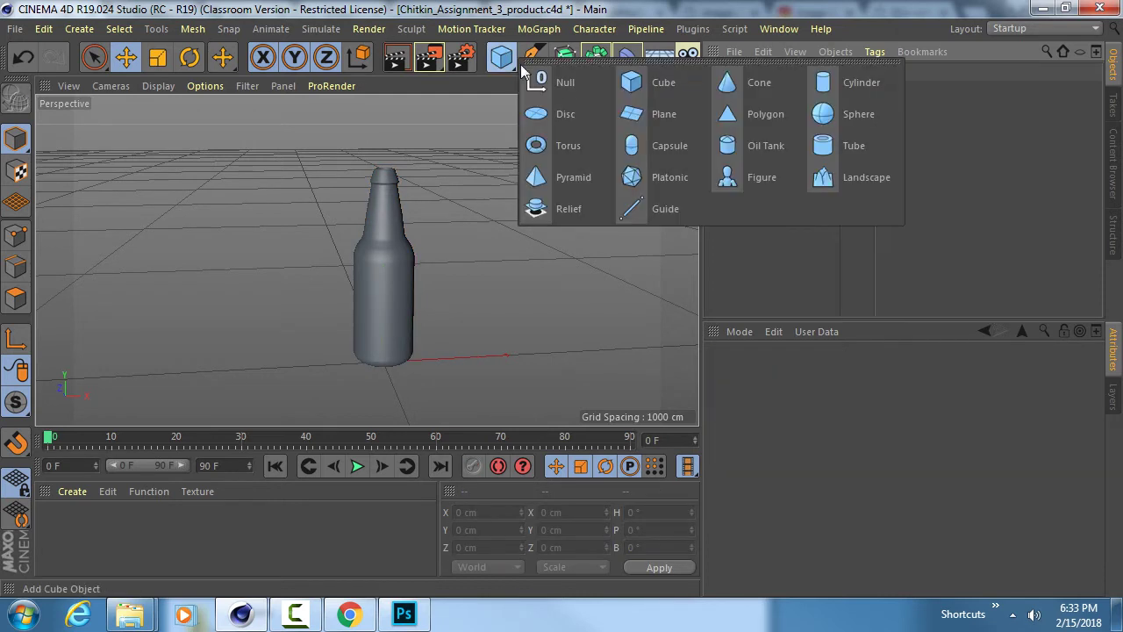
click(565, 81)
double_click(748, 72)
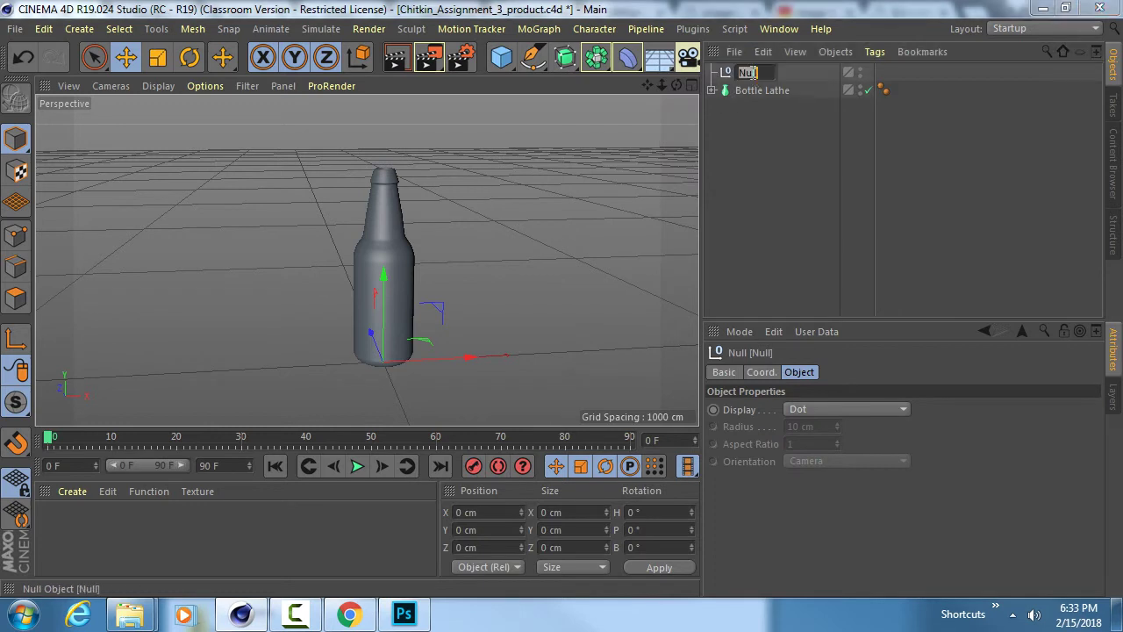
text(back)
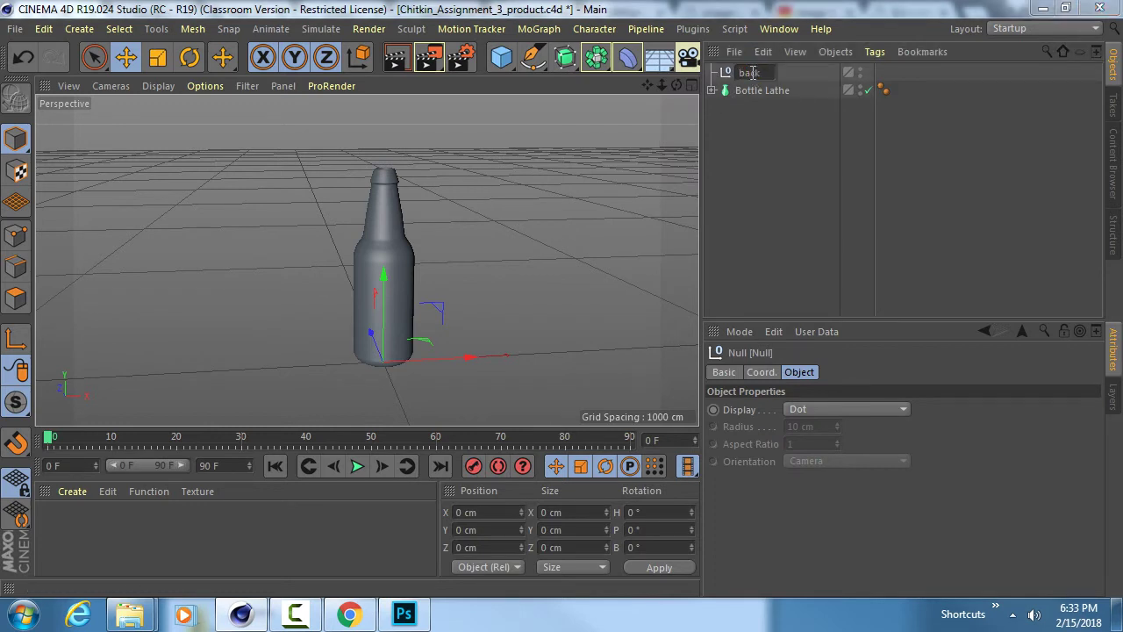
key(BackSpace)
key(BackSpace)
key(BackSpace)
key(BackSpace)
text(OLD)
key(Return)
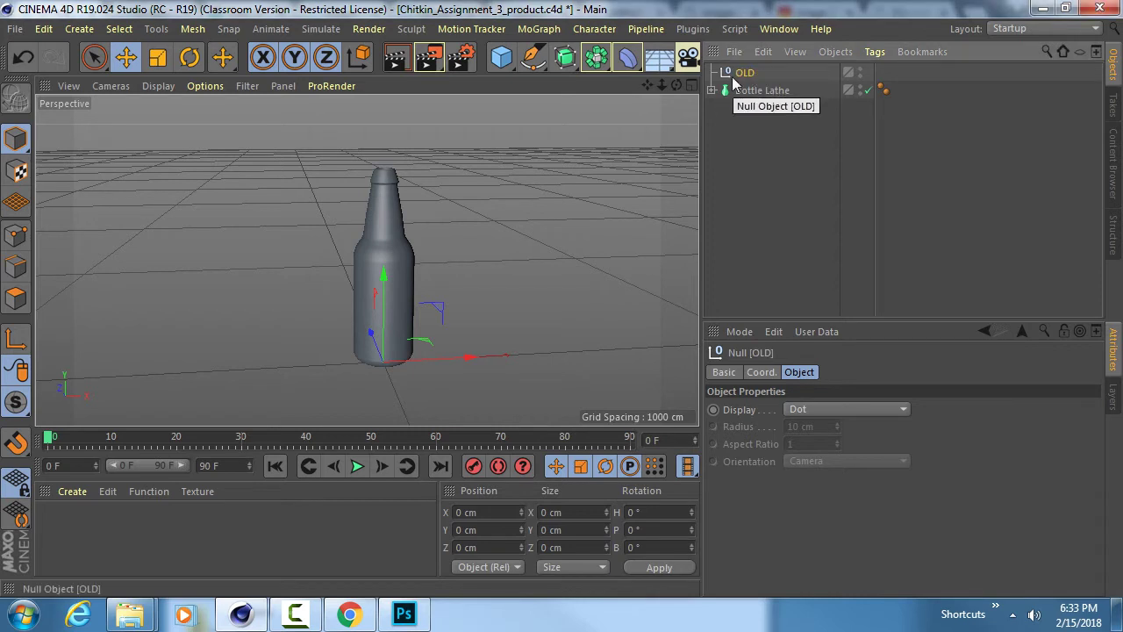
- Place the OLD null below Bottle Lathe, hide it in editor and renderer, and put a copy of Bottle Lathe inside it
drag(734, 75, 722, 136)
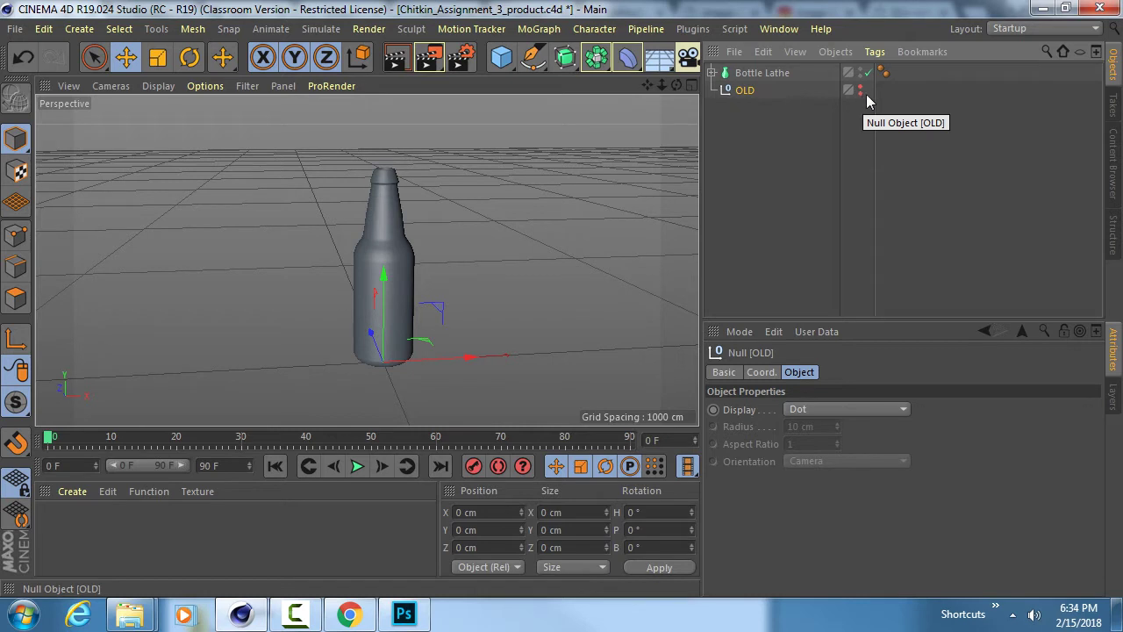
click(763, 73)
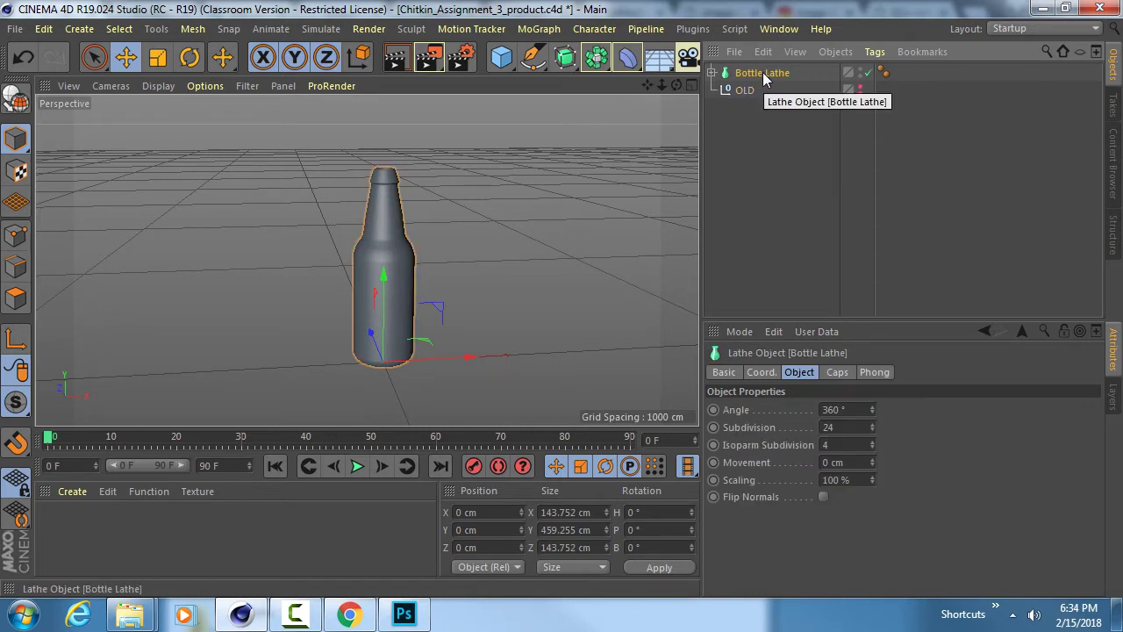
mouse_move(747, 90)
mouse_down()
mouse_move(760, 96)
mouse_move(752, 91)
mouse_up()
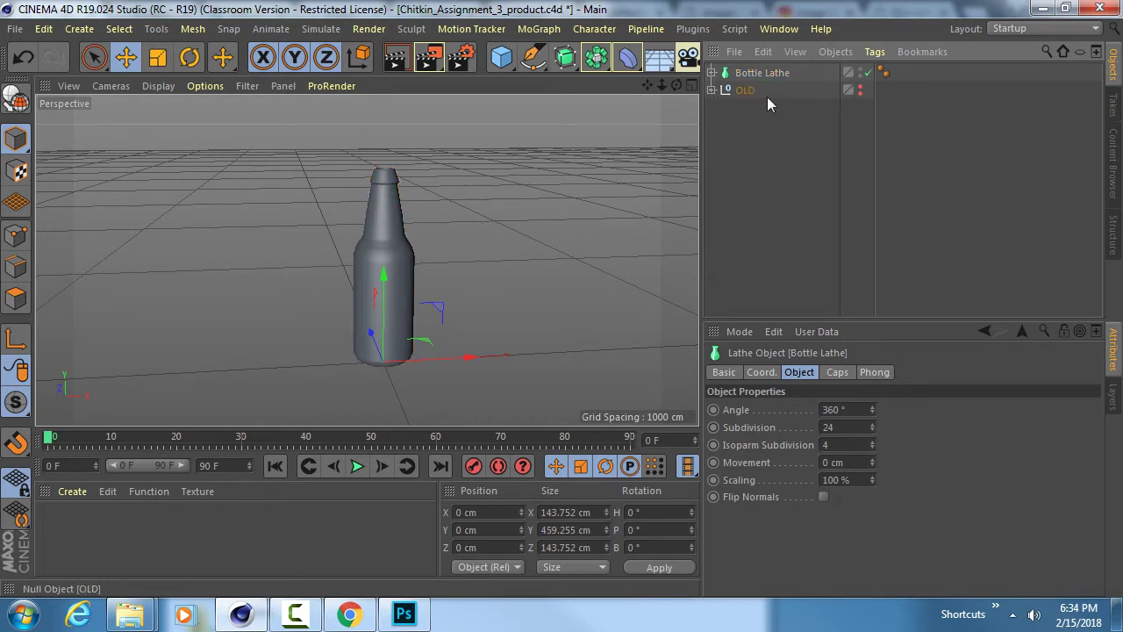
click(748, 90)
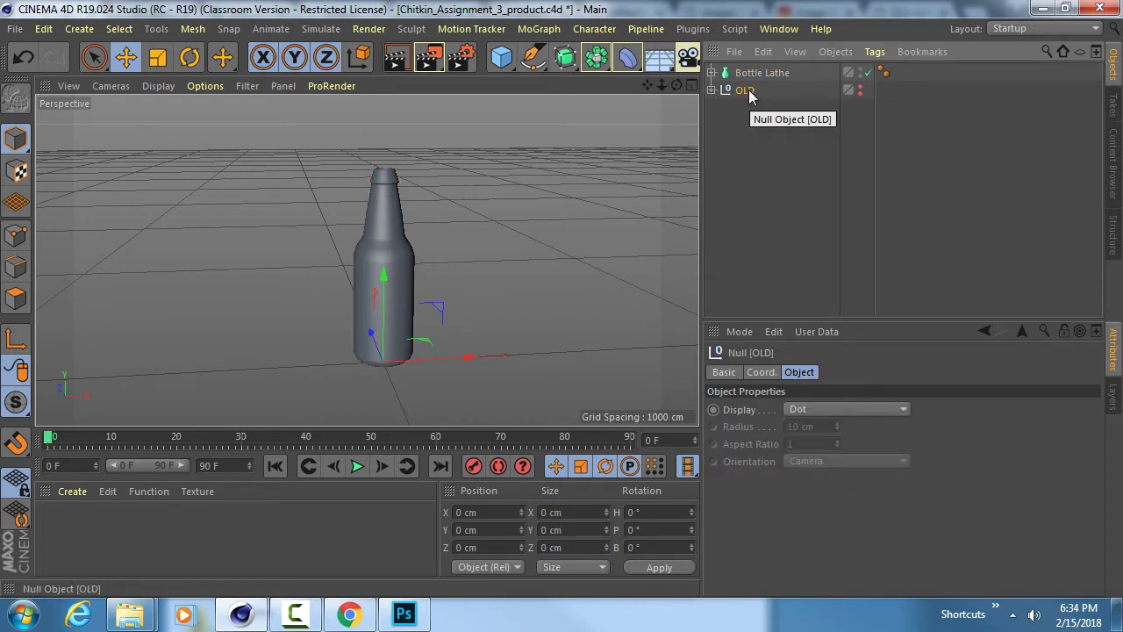
- Convert the original Bottle Lathe with its child spline into an editable polygon object
click(764, 73)
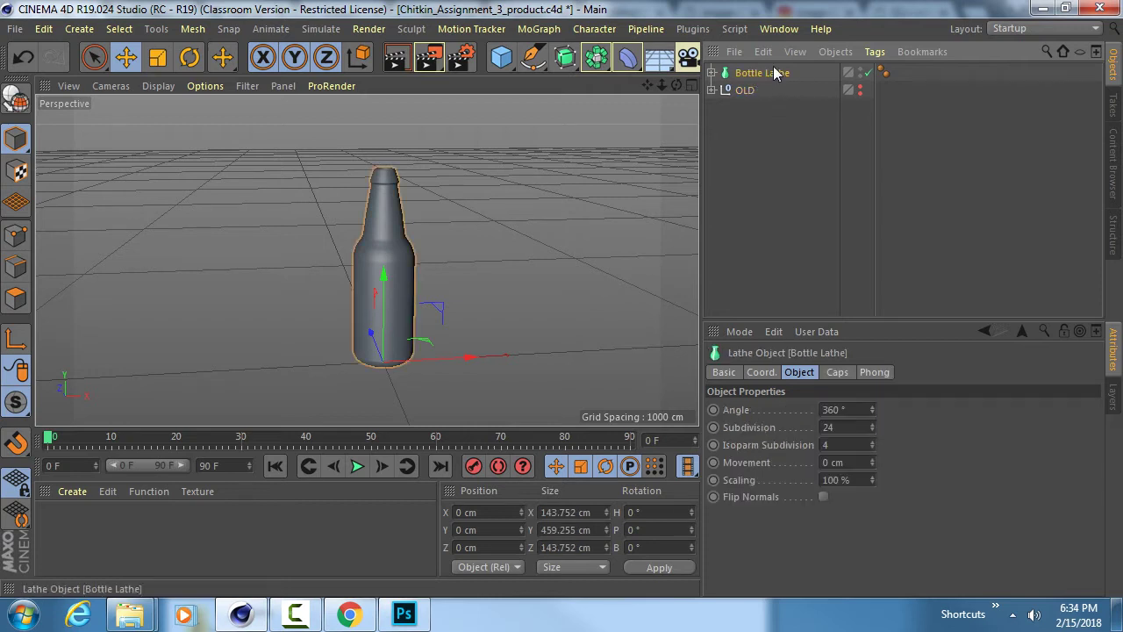
click(712, 73)
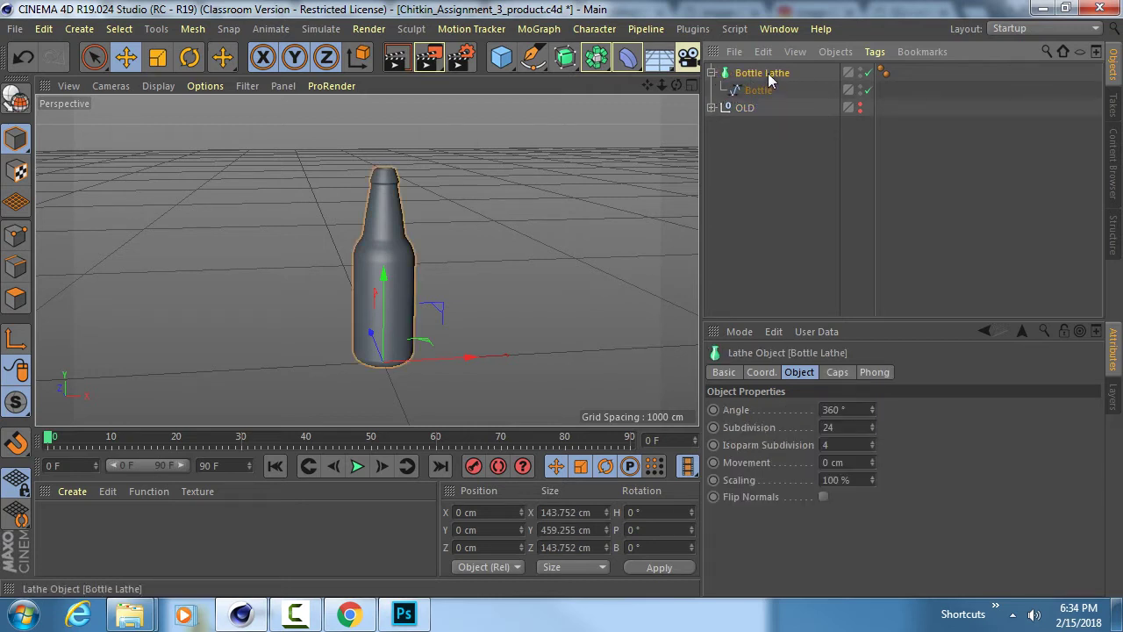
key(c)
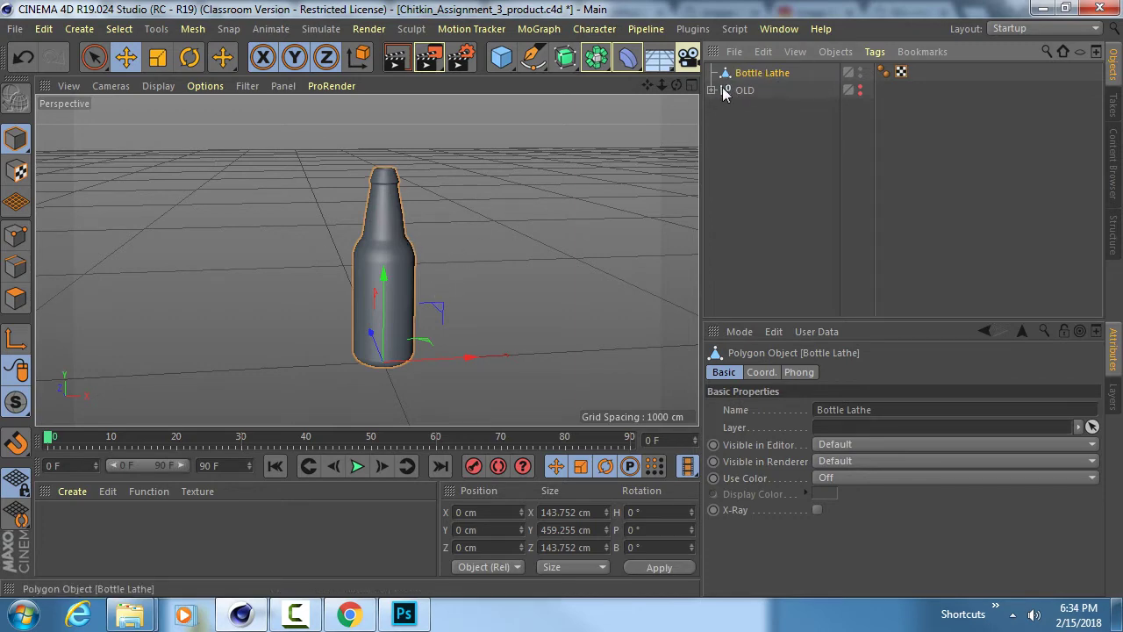
- In polygon mode, loop-select the ring of tall polygons around the bottle's straight body
scroll(387, 250, up, 5)
click(16, 298)
click(377, 321)
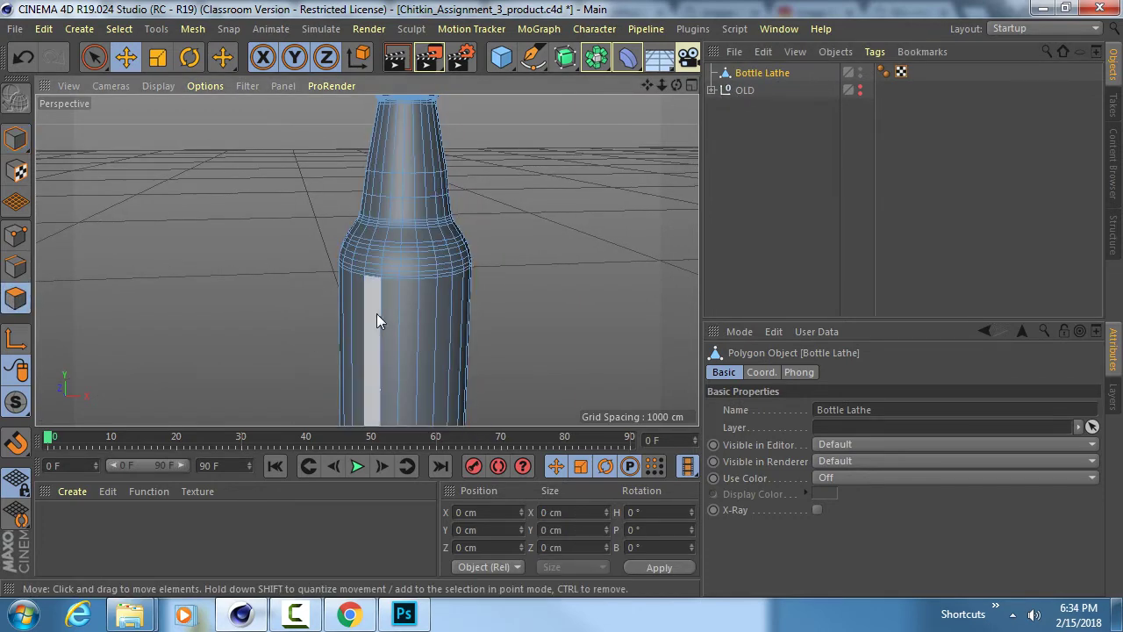
click(376, 321)
alt+drag(377, 319, 322, 195)
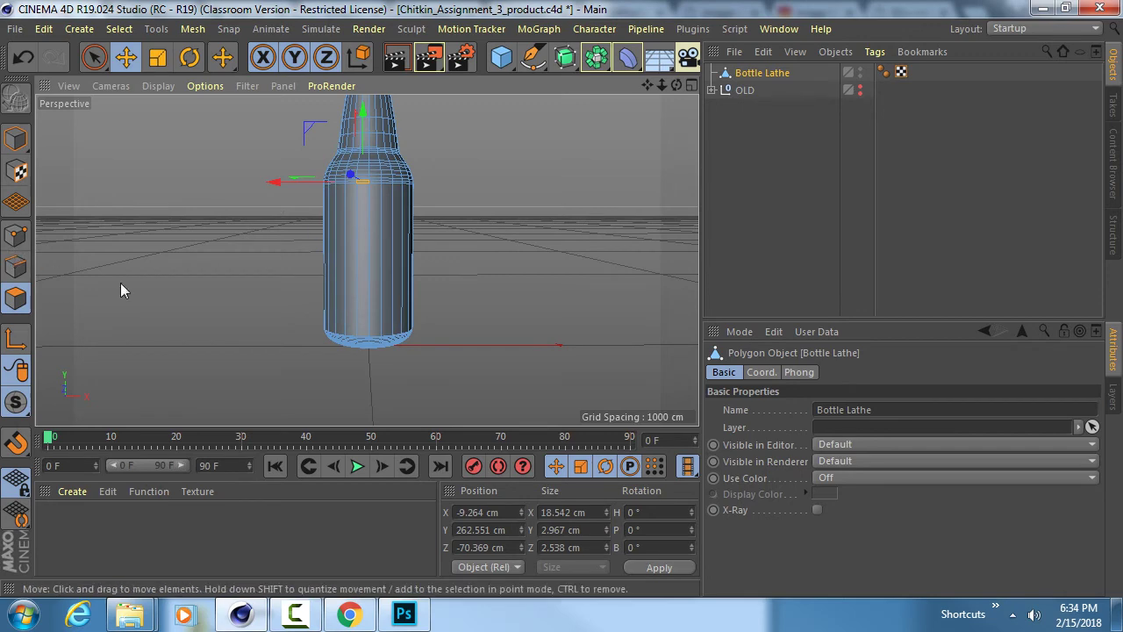
key(u)
key(l)
click(407, 277)
alt+drag(407, 277, 399, 216)
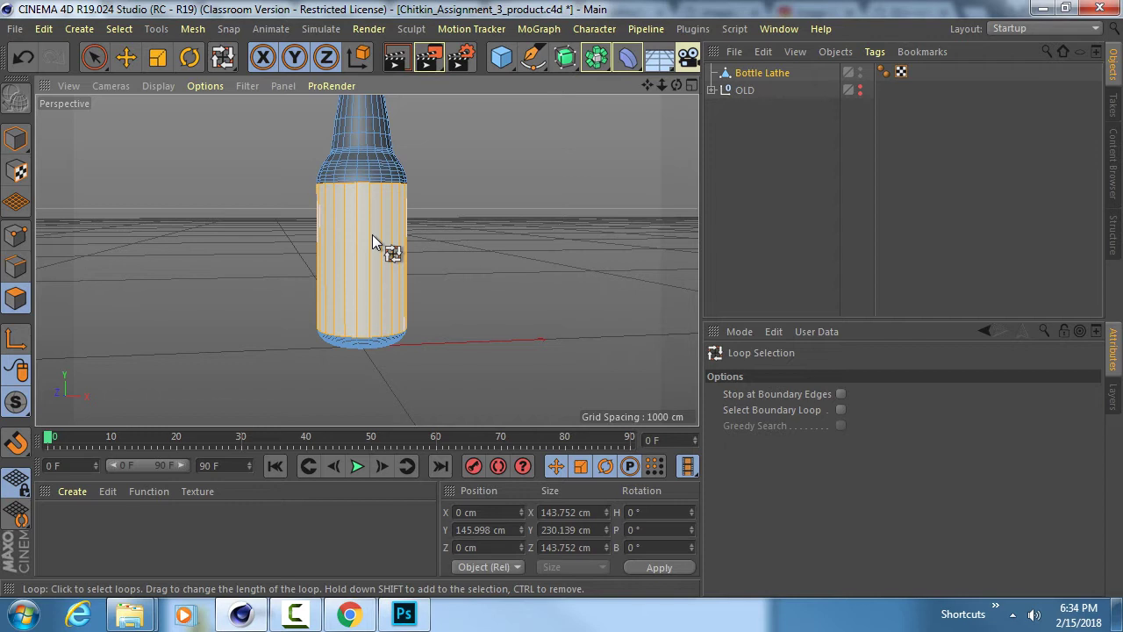
click(372, 235)
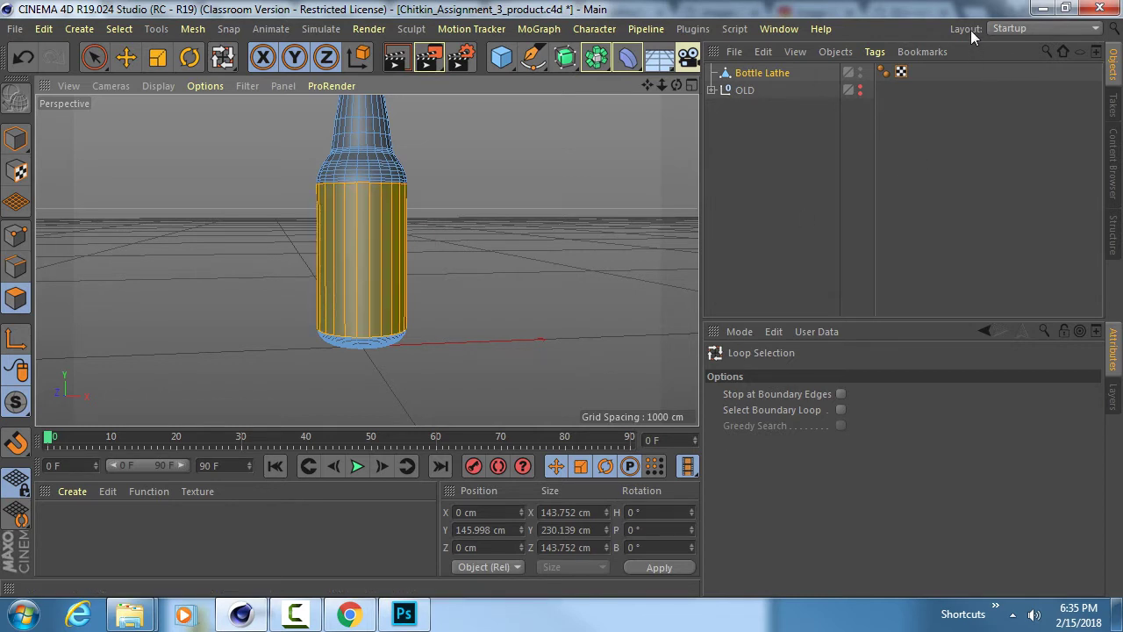
- Switch the interface layout to BP - UV Edit and show the bottle beside its complete UV mesh
click(1029, 30)
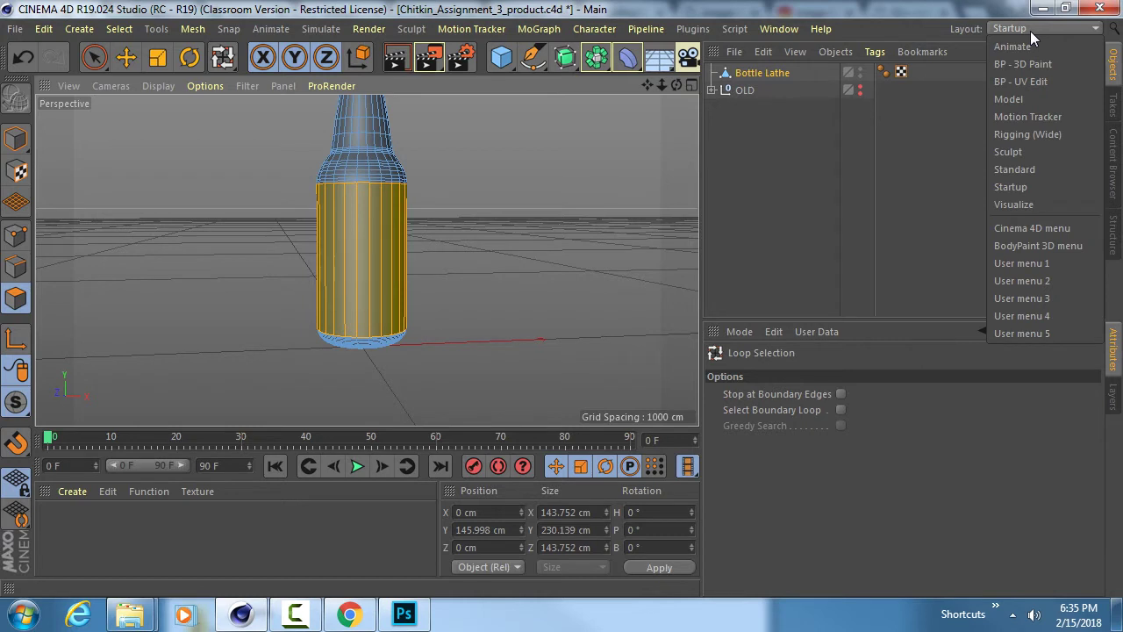
click(1033, 85)
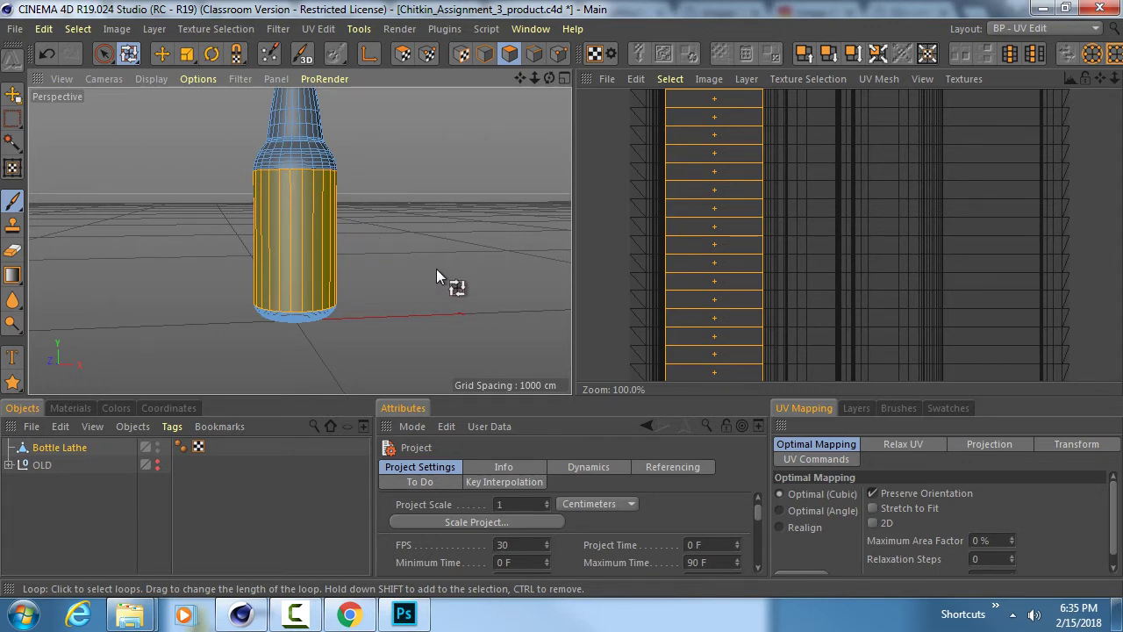
alt+right_drag(435, 241, 391, 238)
alt+middle_drag(386, 197, 356, 226)
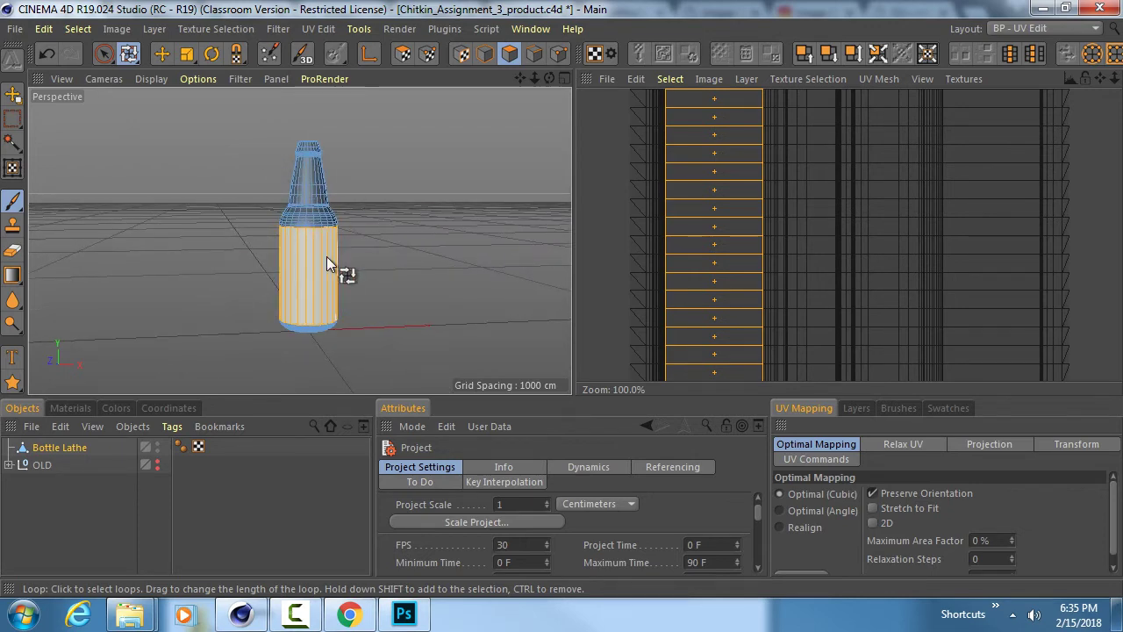
mouse_move(327, 257)
alt+mouse_down()
mouse_move(333, 229)
mouse_move(226, 268)
mouse_move(334, 246)
mouse_move(312, 240)
mouse_move(319, 223)
mouse_move(291, 266)
mouse_move(235, 189)
mouse_move(246, 186)
mouse_move(301, 284)
mouse_move(313, 263)
alt+mouse_up()
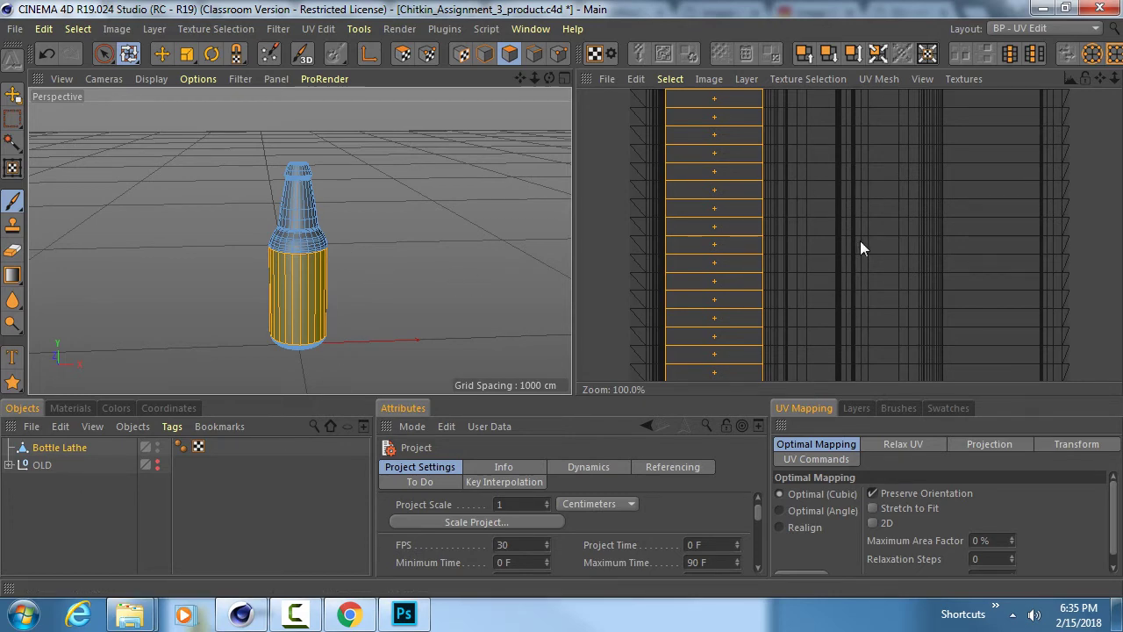
scroll(859, 242, down, 8)
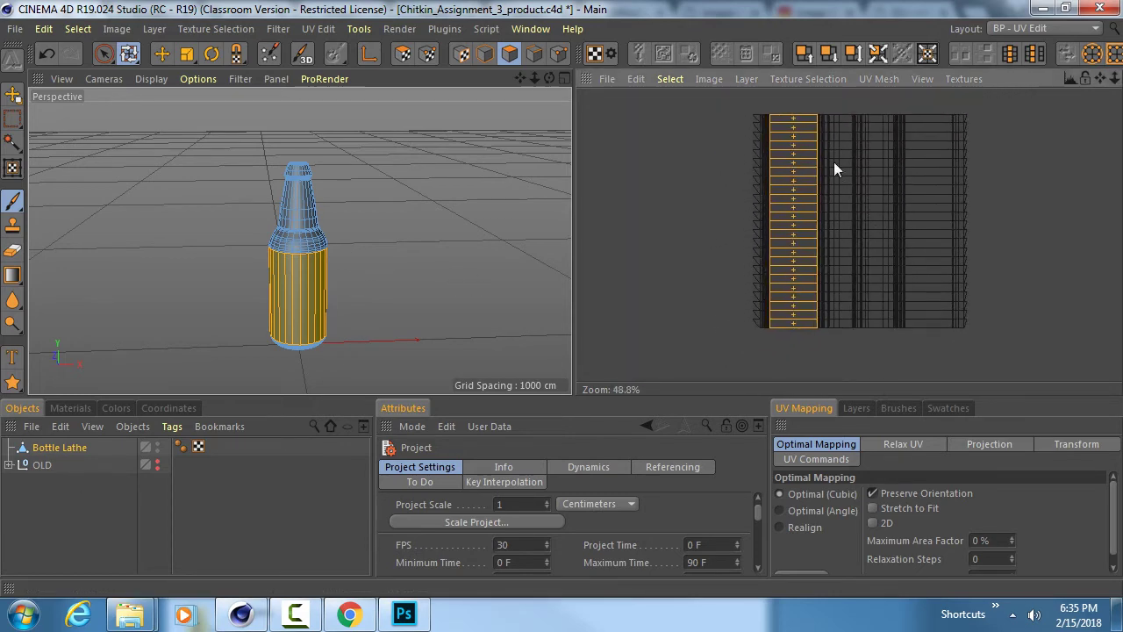
alt+middle_drag(846, 207, 830, 215)
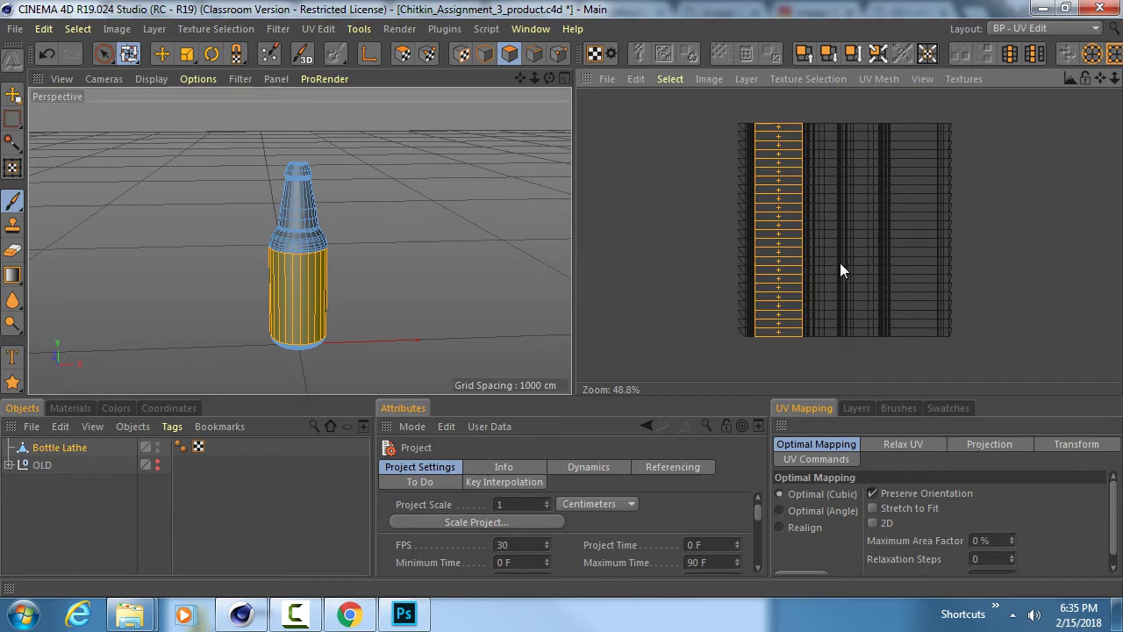
- Clear the polygon selection on Bottle Lathe and activate Live Selection
click(62, 449)
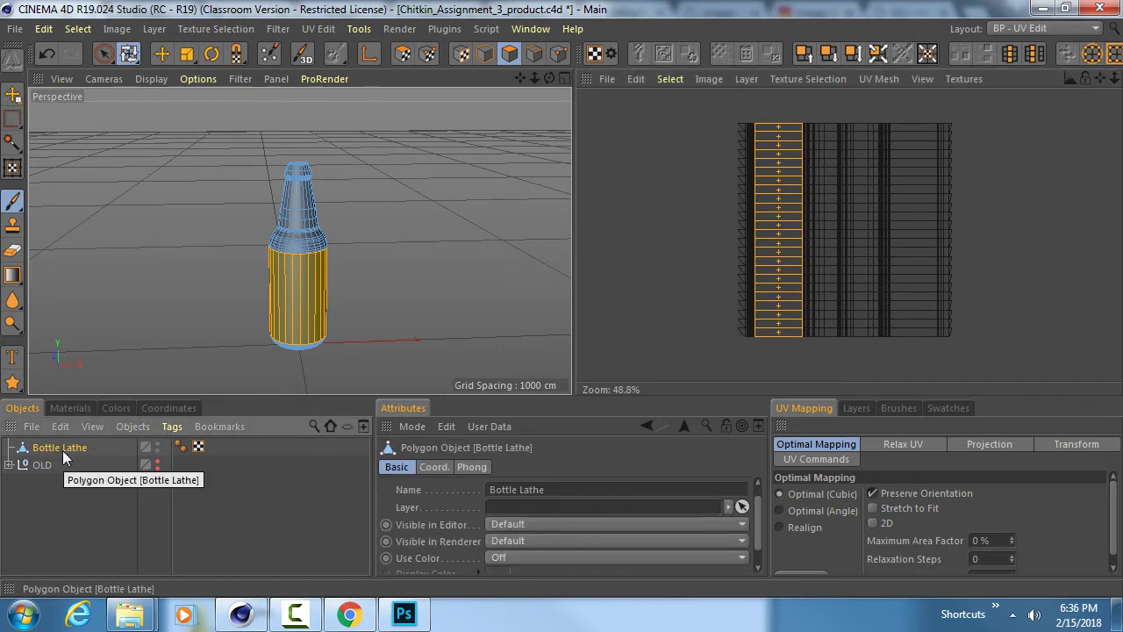
key(u)
key(l)
click(133, 279)
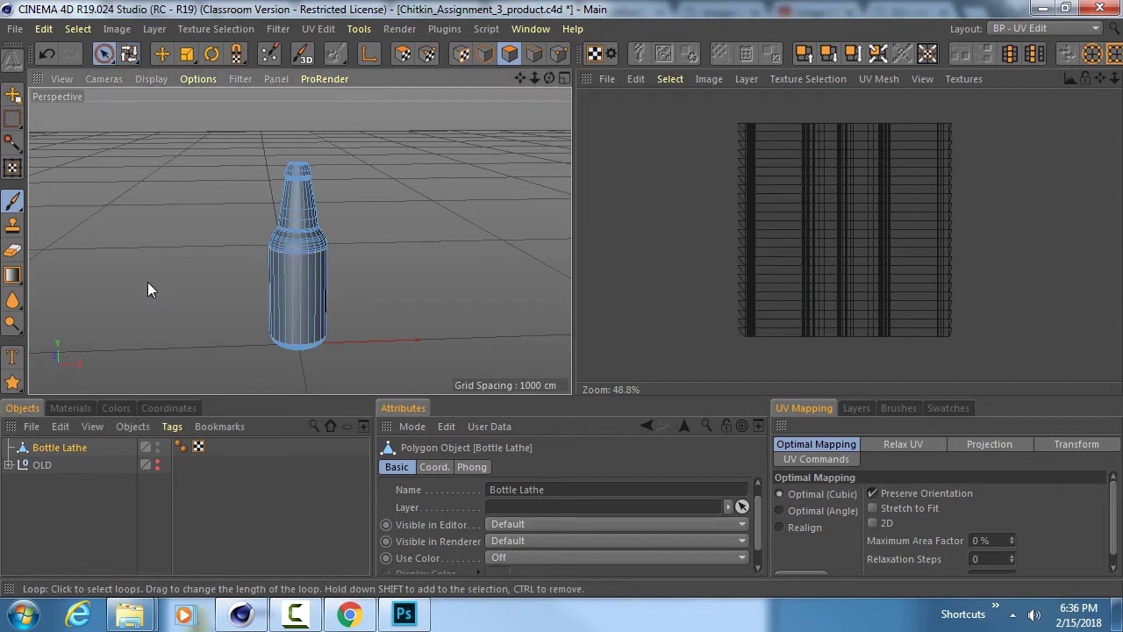
key(9)
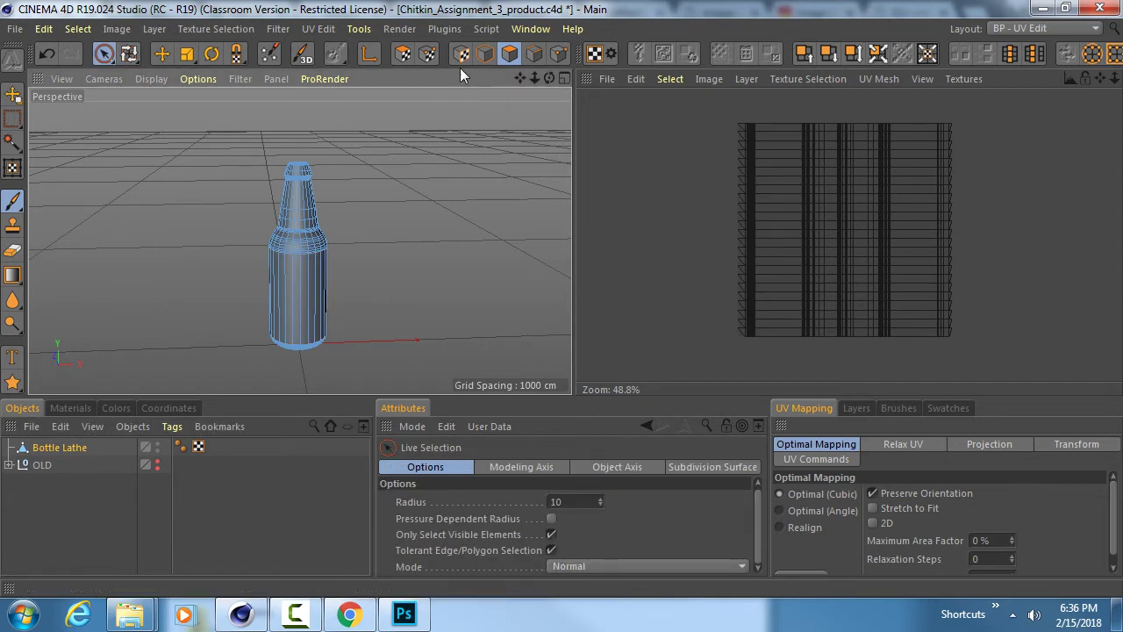
- Switch to model mode and select Bottle Lathe's UVW tag to display its UV mesh
click(483, 54)
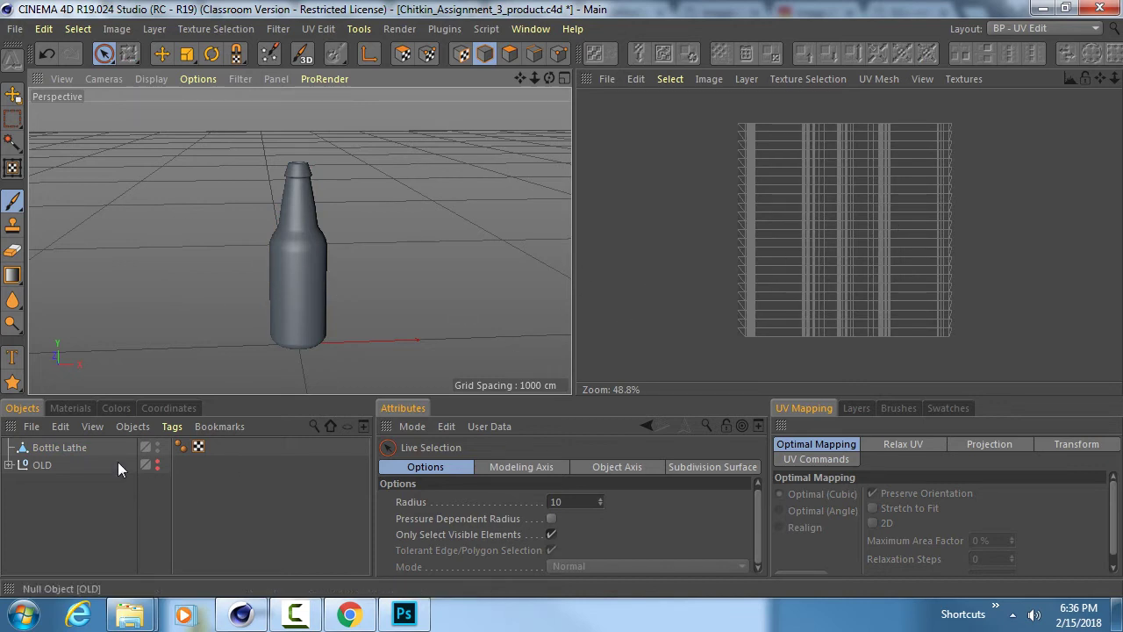
click(73, 447)
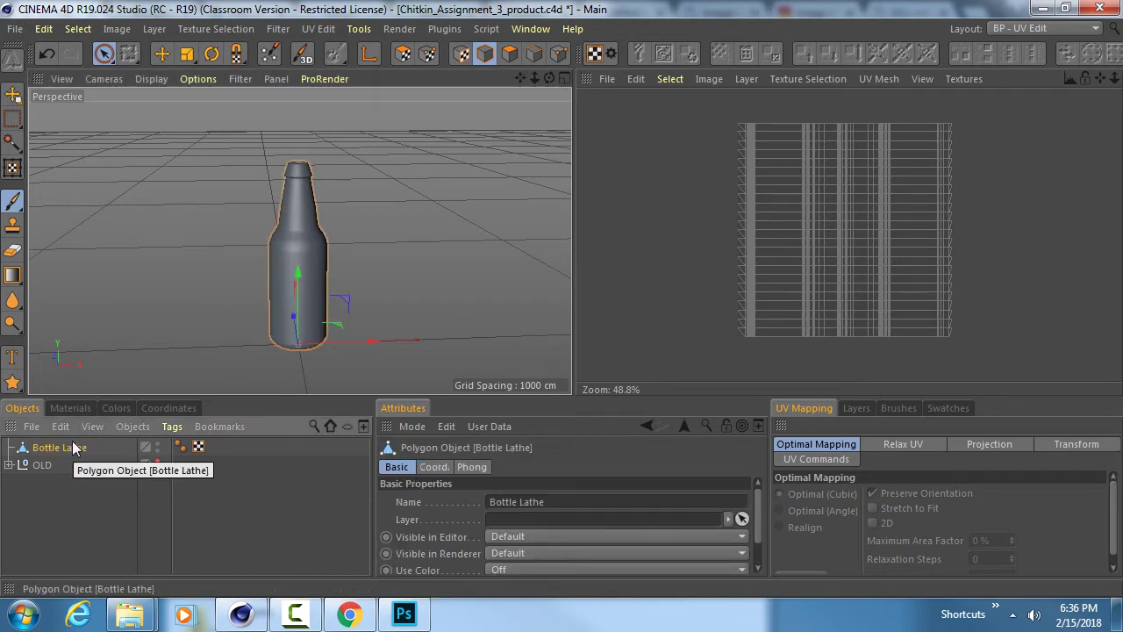
click(199, 447)
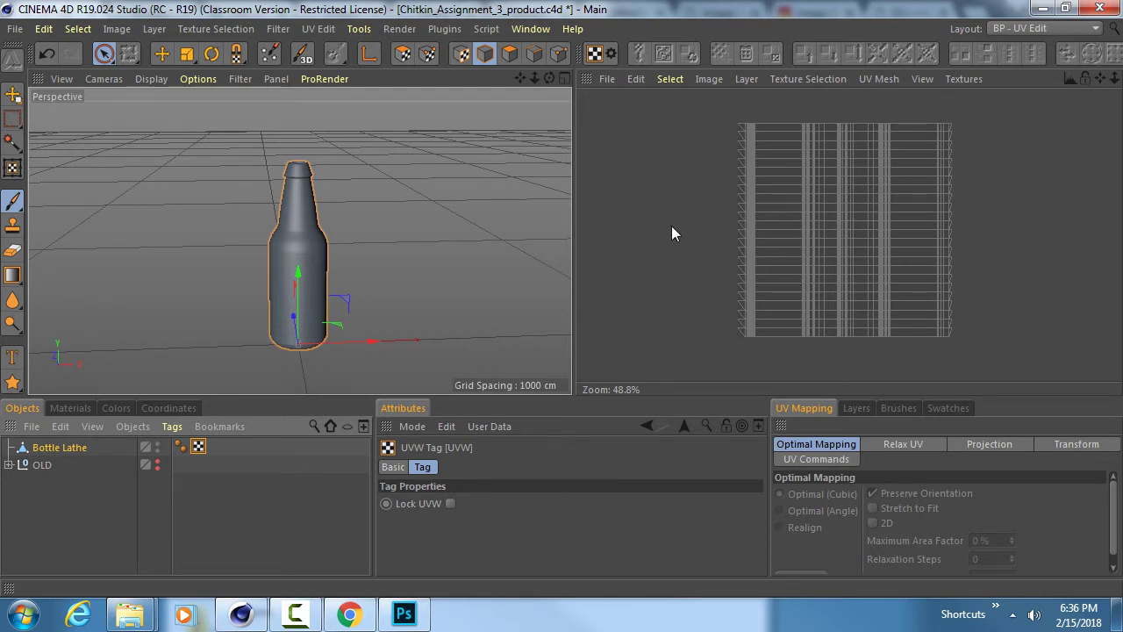
click(483, 52)
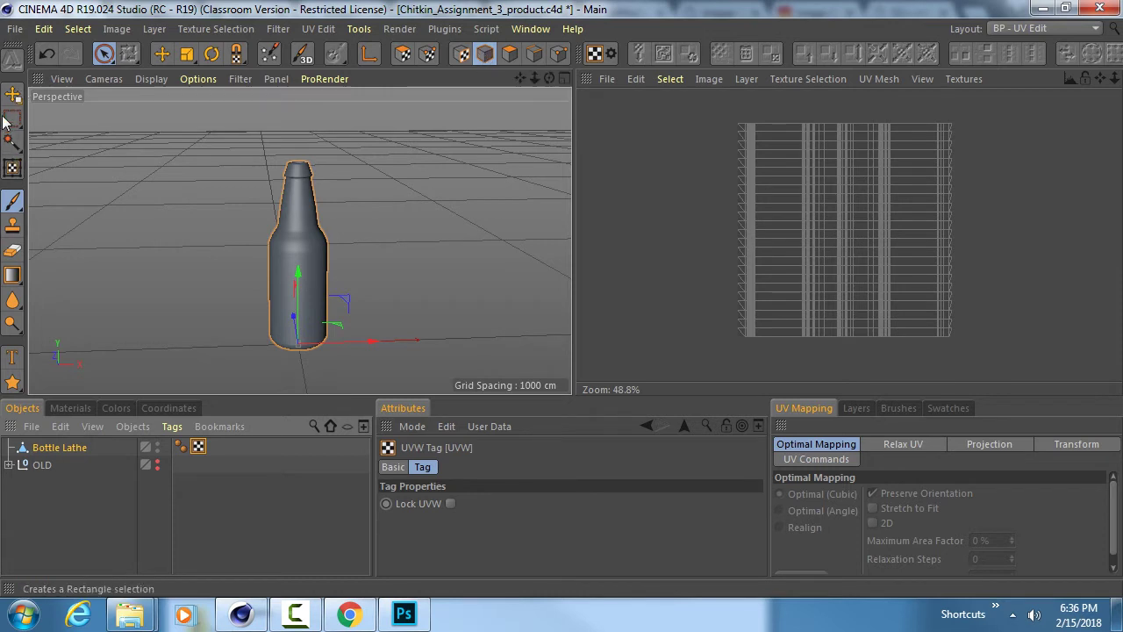
- In polygon mode, loop-select the ring of tall polygons around the bottle's straight body to highlight its UVs
click(510, 53)
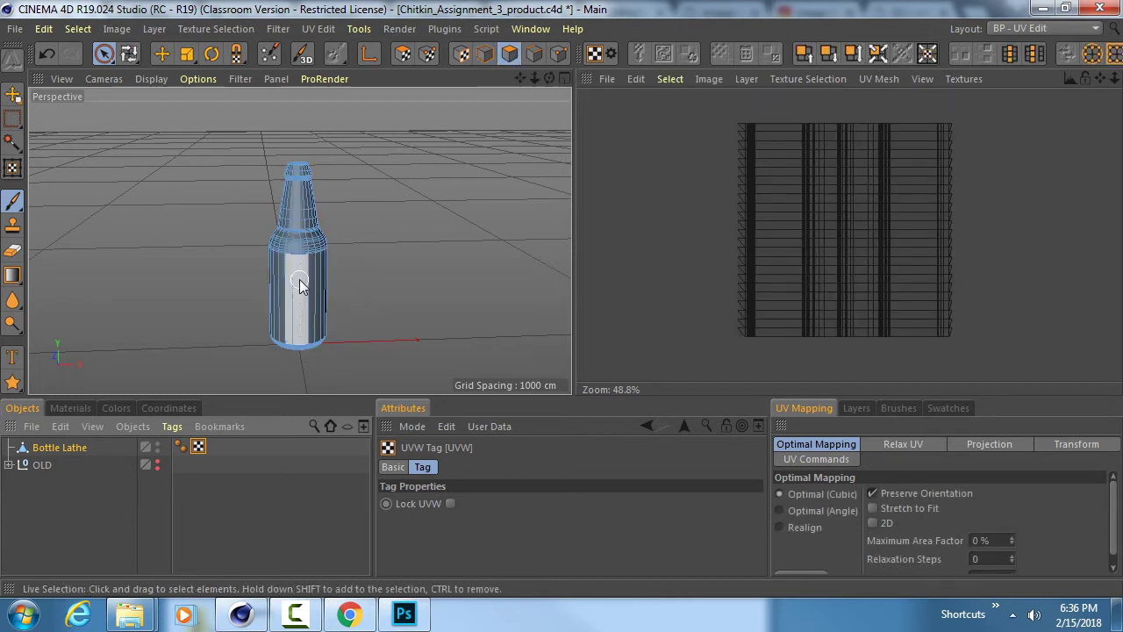
key(u)
key(l)
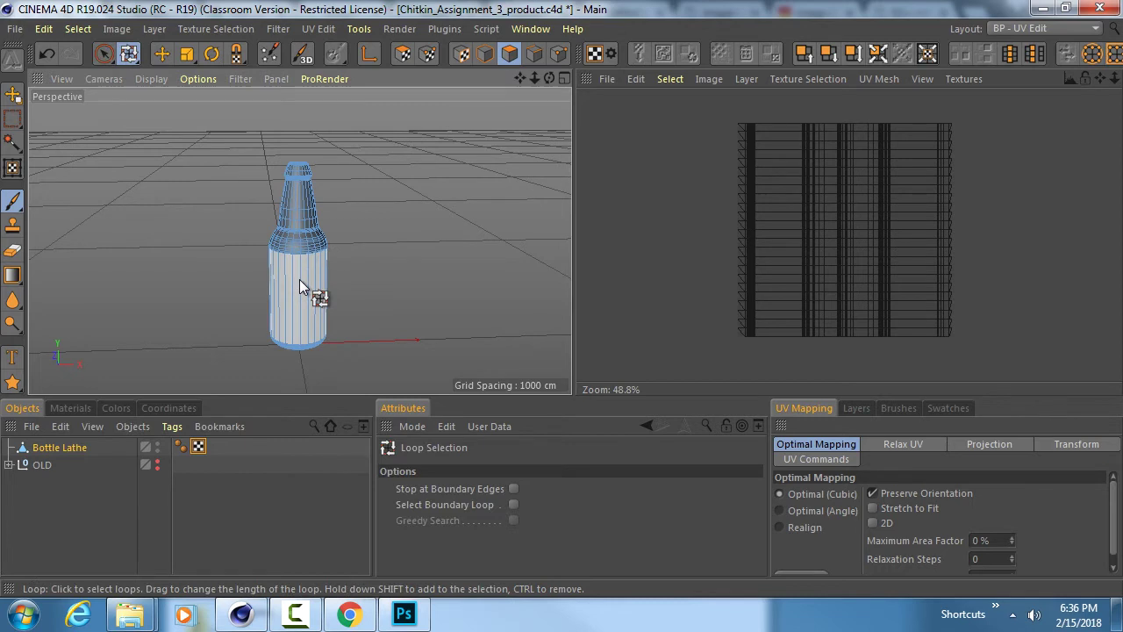
click(299, 279)
alt+drag(247, 313, 278, 214)
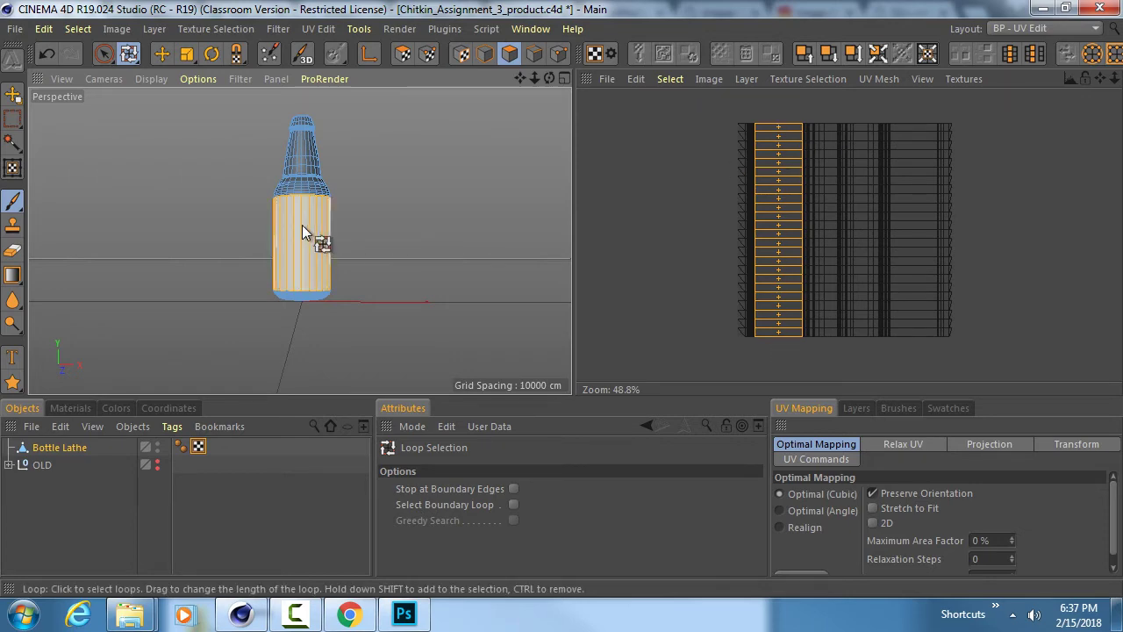
scroll(300, 254, up, 6)
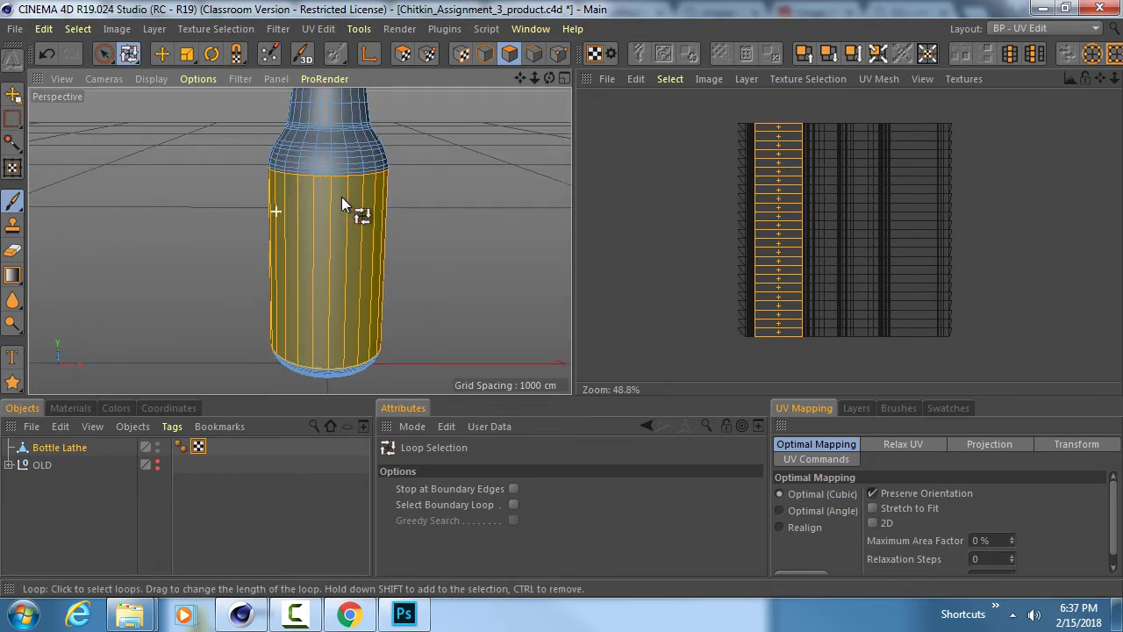
- Add the narrow polygon loops above the straight body, up to the bottle's shoulder, to the loop selection
scroll(361, 169, up, 4)
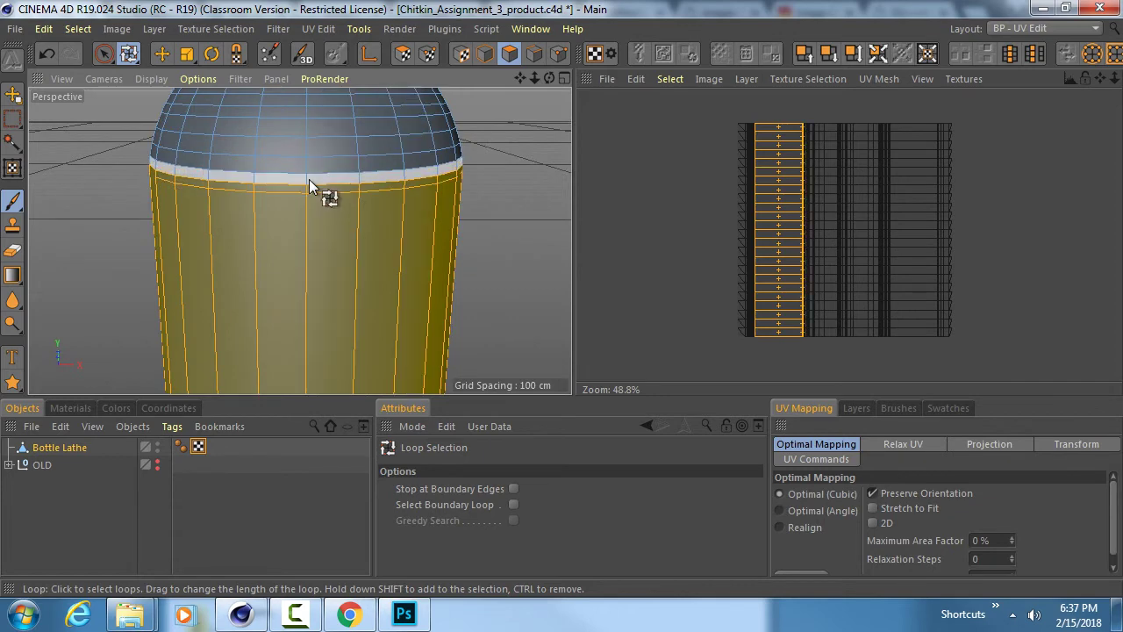
scroll(794, 230, up, 5)
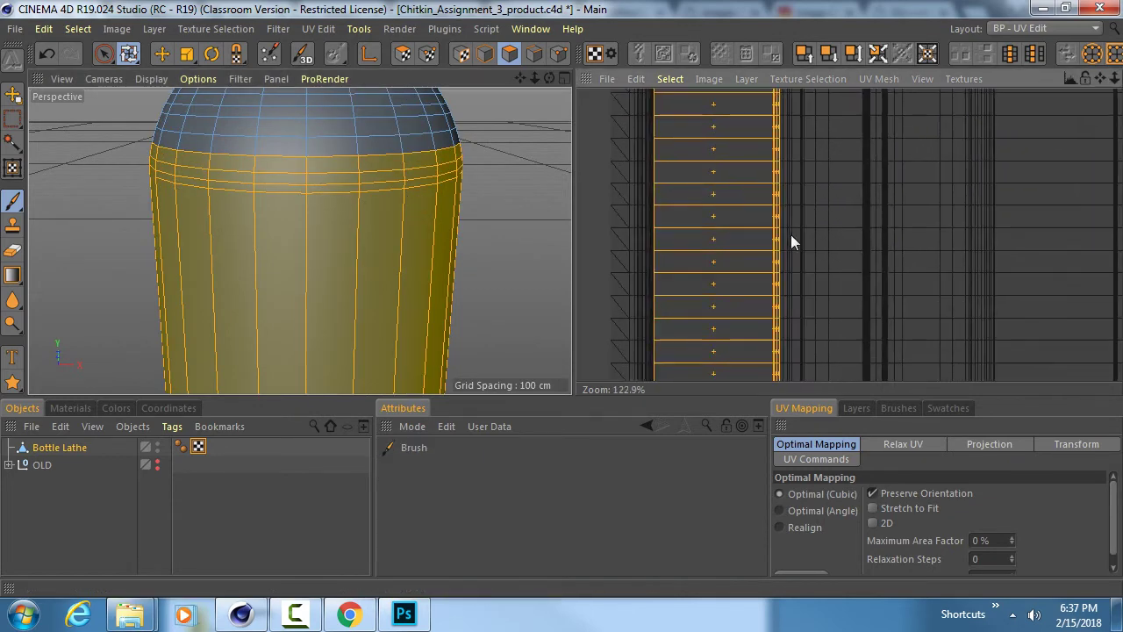
shift+click(309, 132)
alt+middle_drag(313, 171, 317, 223)
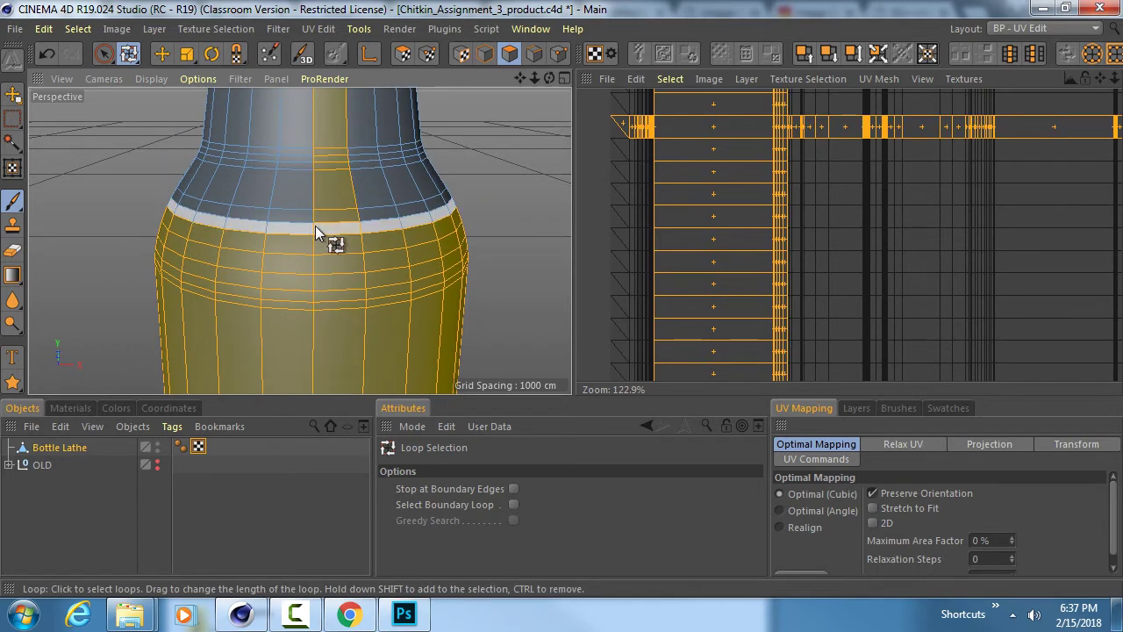
shift+click(314, 225)
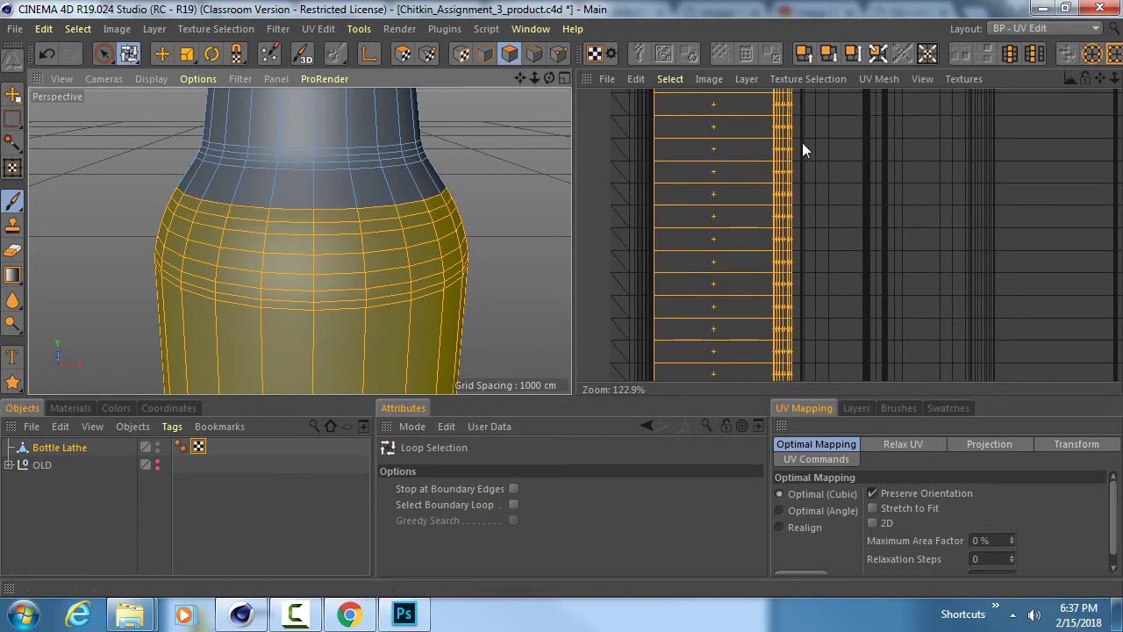
scroll(799, 228, down, 5)
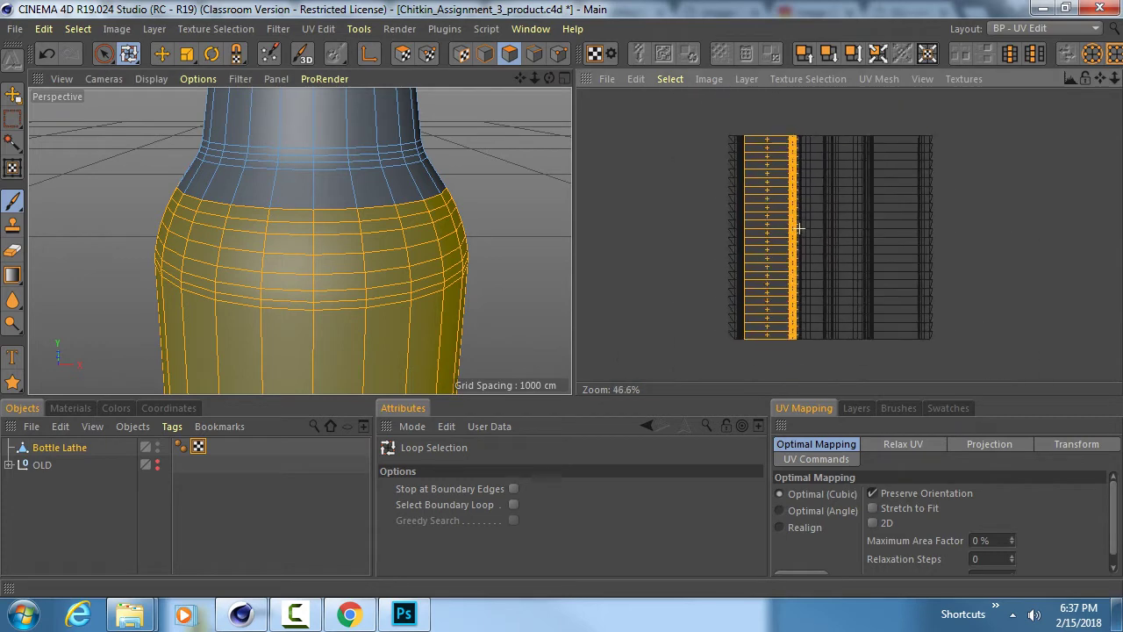
- Undo the last polygon loop additions on the bottle's shoulder
key(ctrl+z)
key(ctrl+z)
key(ctrl+z)
key(ctrl+z)
key(ctrl+z)
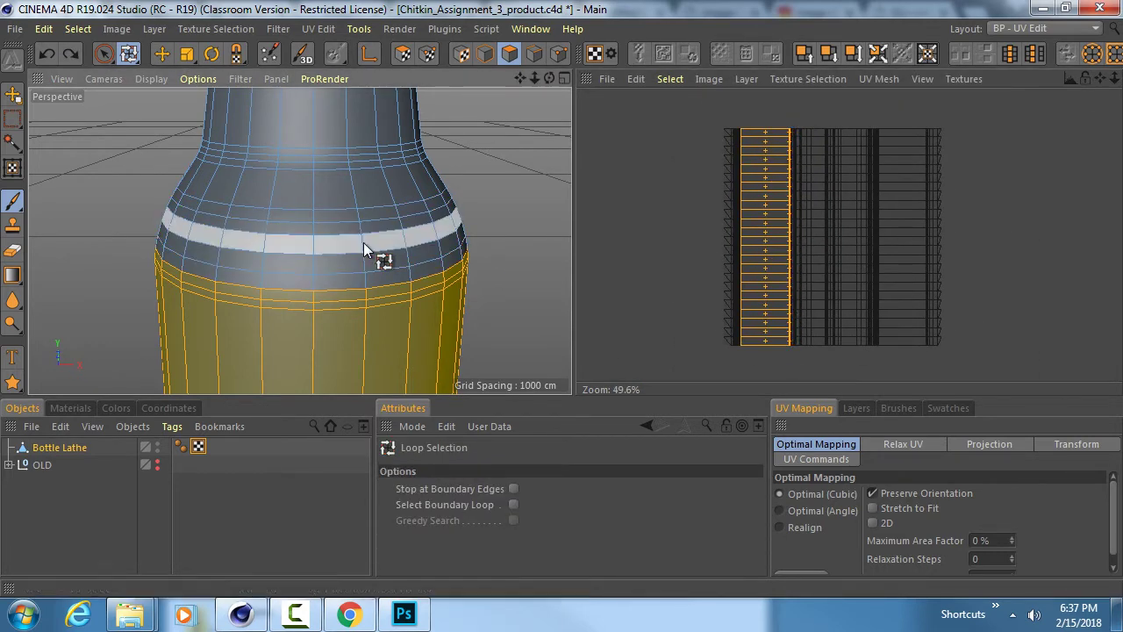
- Loop-select only the tall polygon ring of the bottle's straight body, dropping the narrow loops above it
alt+right_drag(354, 264, 353, 218)
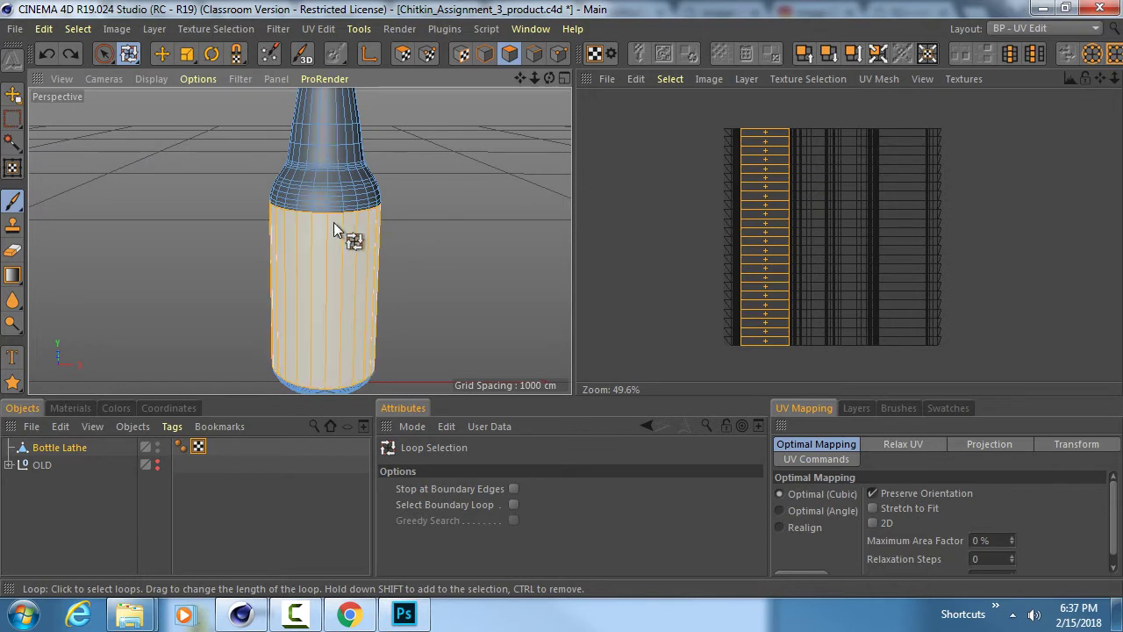
click(334, 221)
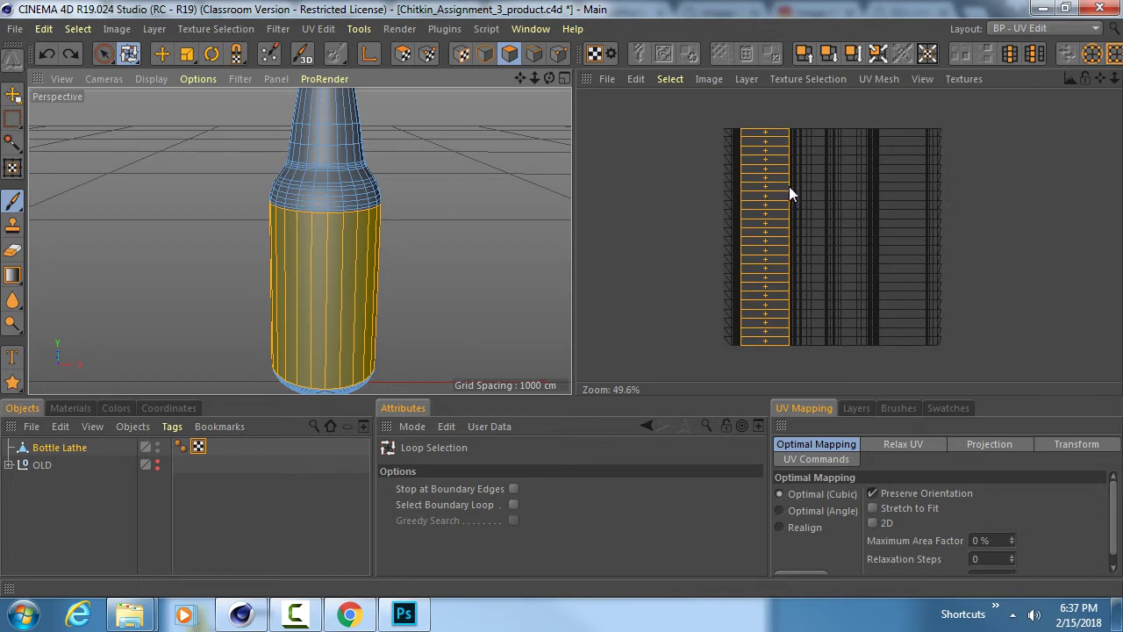
scroll(331, 247, down, 4)
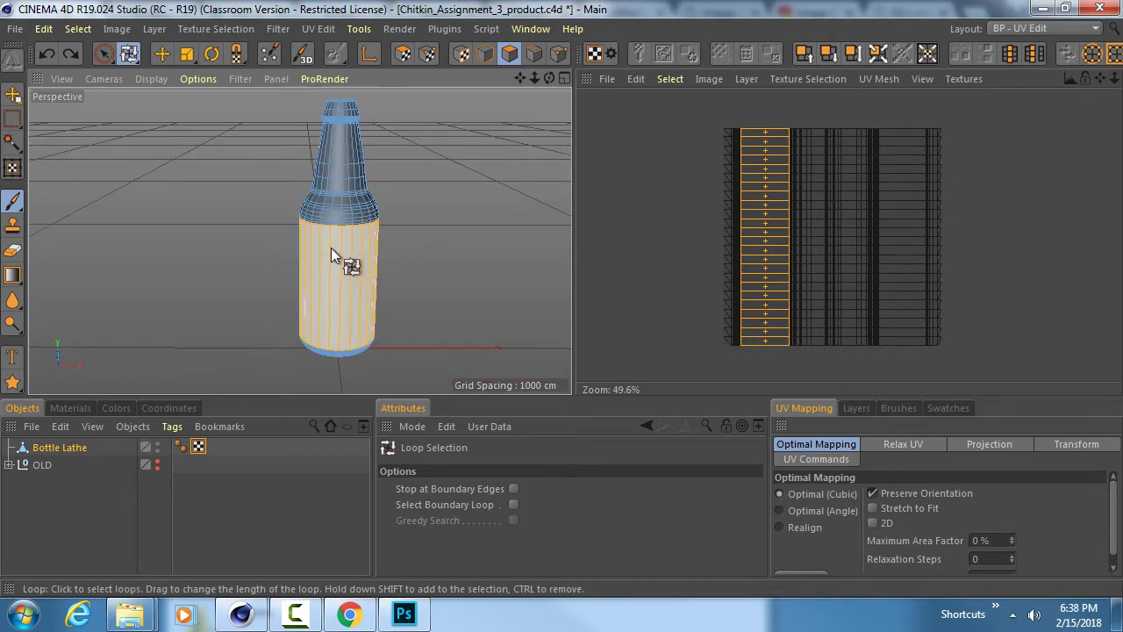
alt+drag(308, 205, 289, 247)
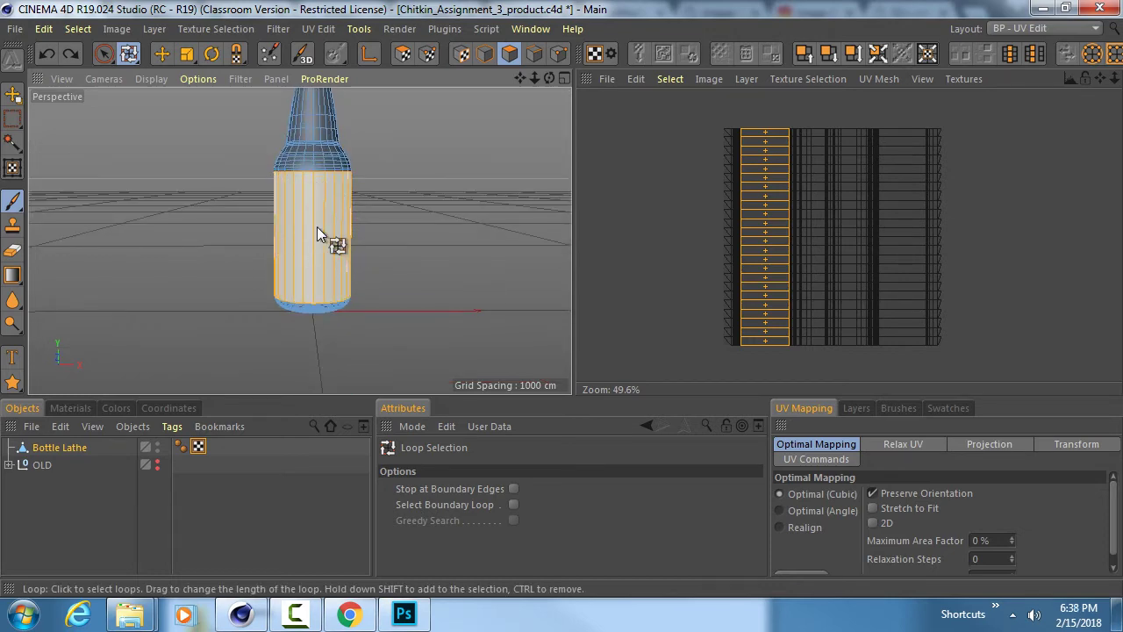
click(301, 188)
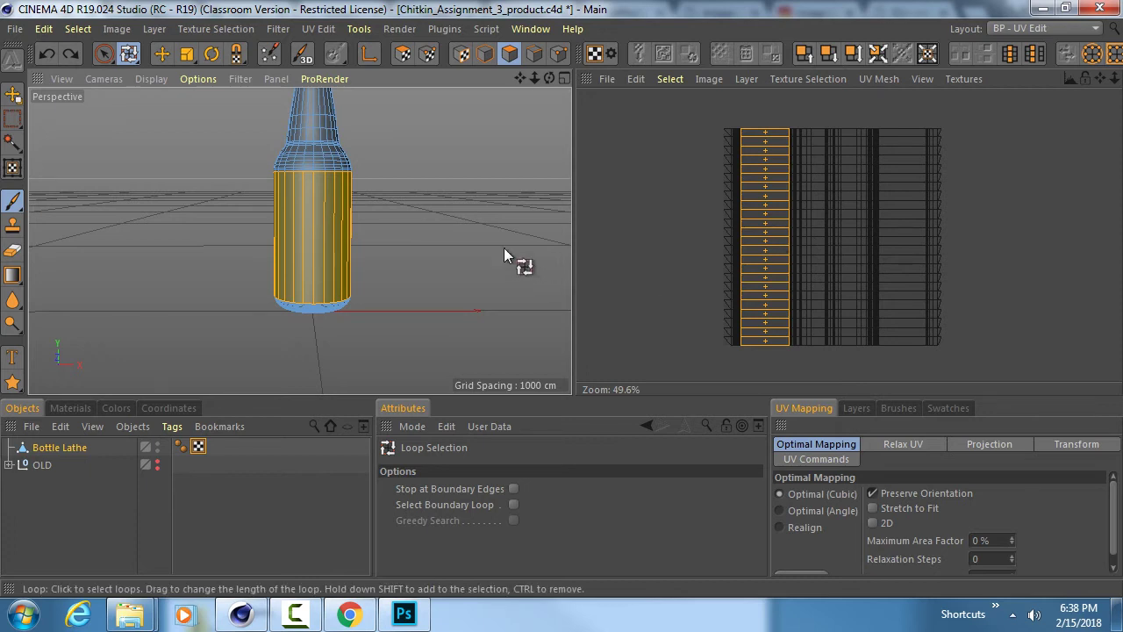
- Create a new standard material
click(76, 409)
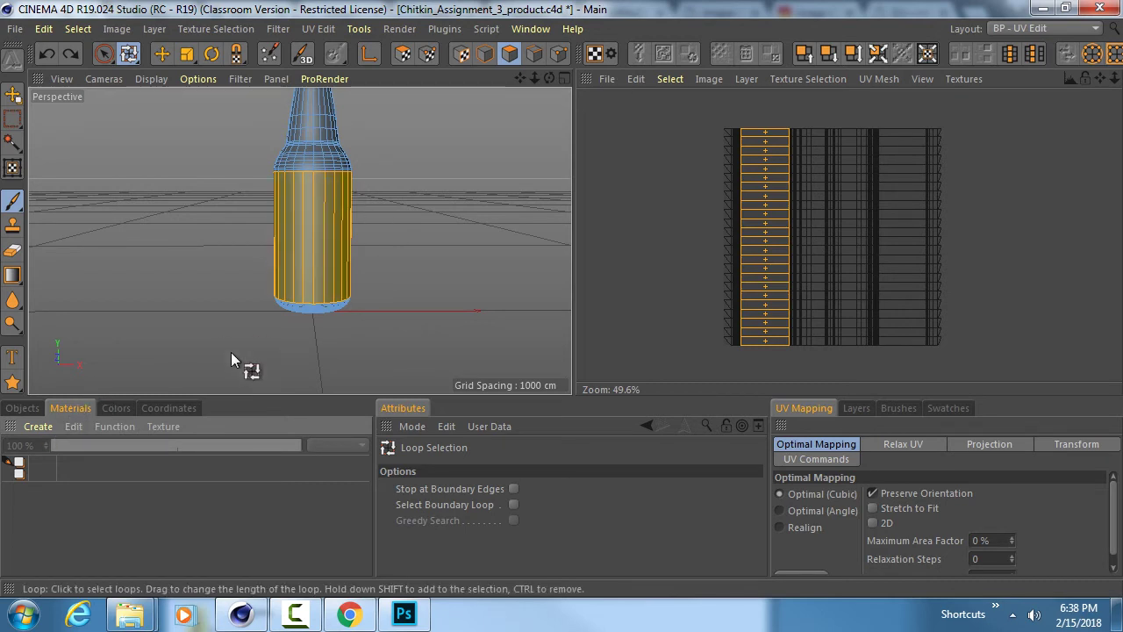
click(38, 426)
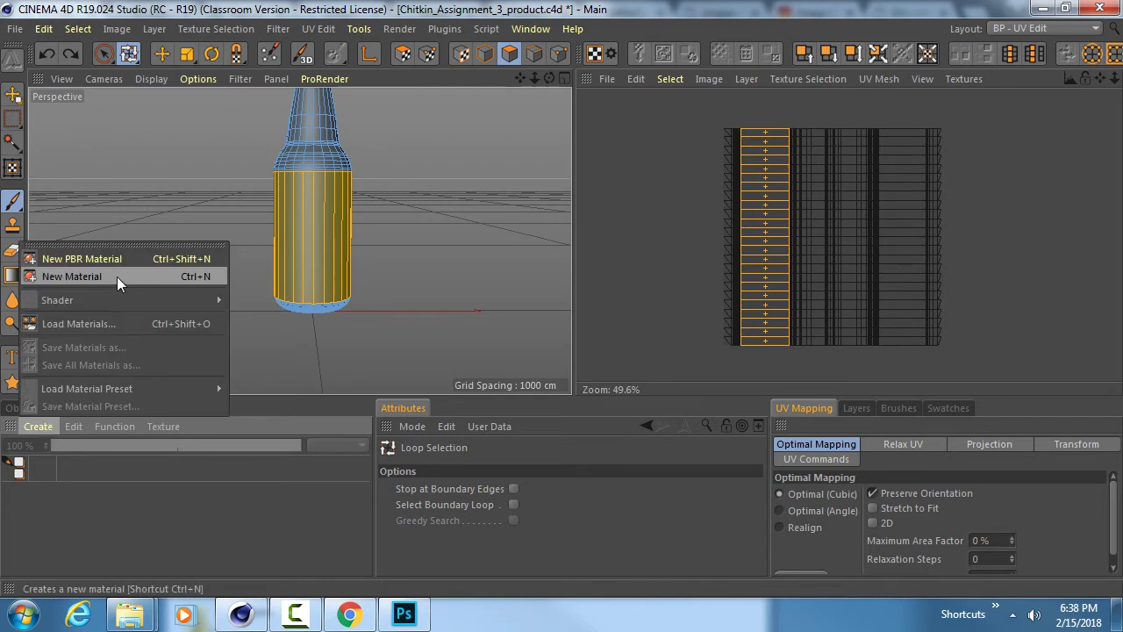
click(82, 276)
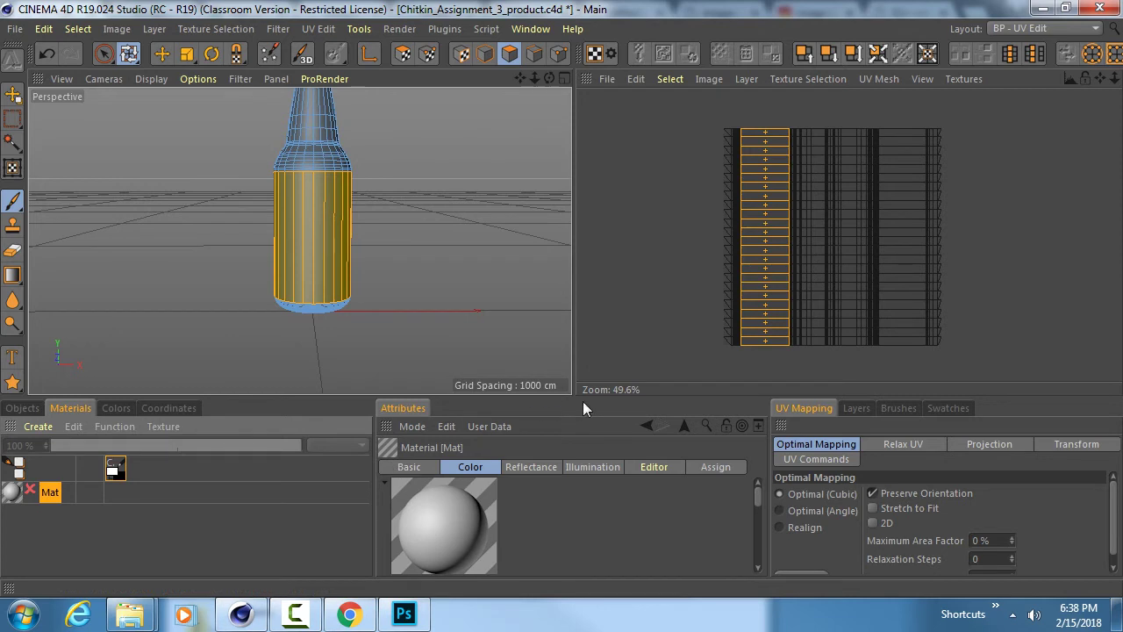
- Assign the Checkerboard surface shader as the new material's Color texture and uncover the bottle behind the Material Editor
double_click(11, 495)
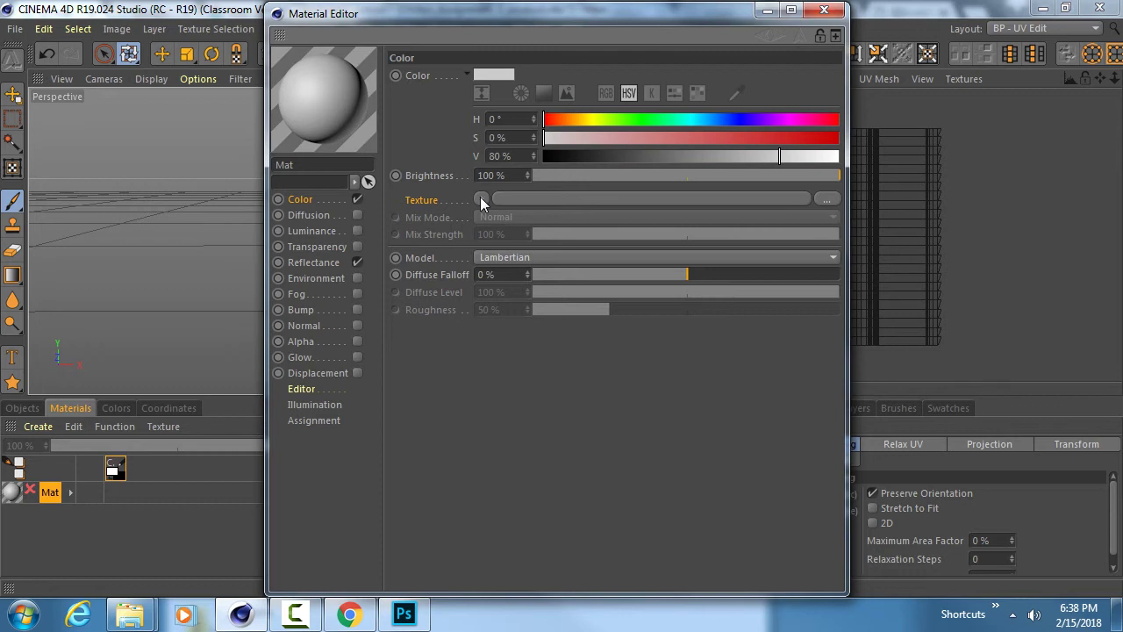
click(481, 200)
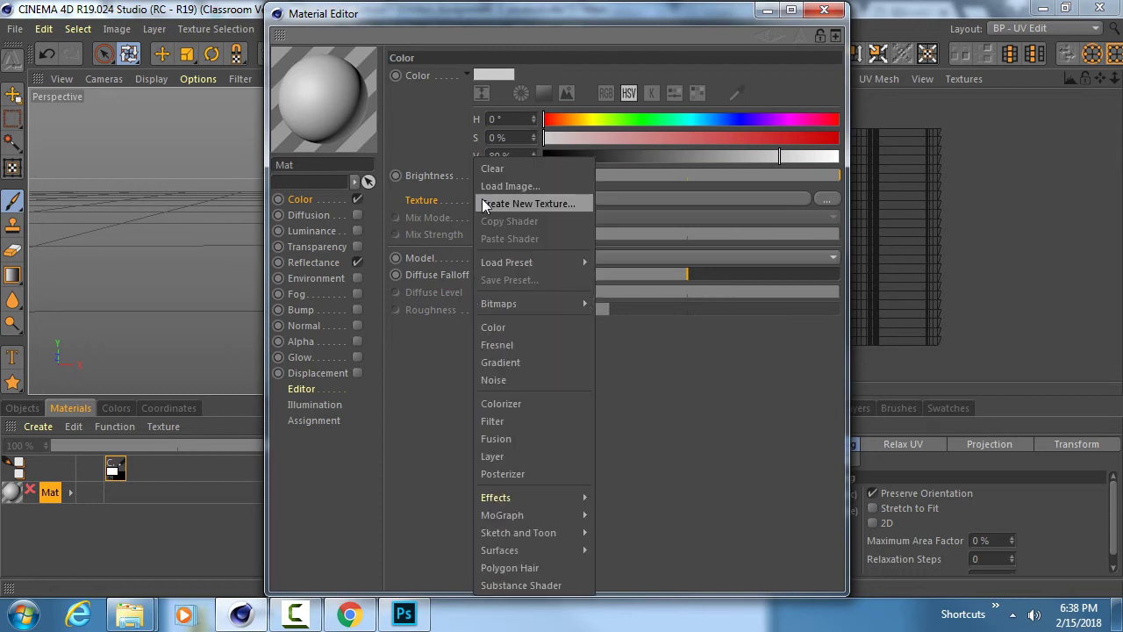
click(480, 200)
click(482, 201)
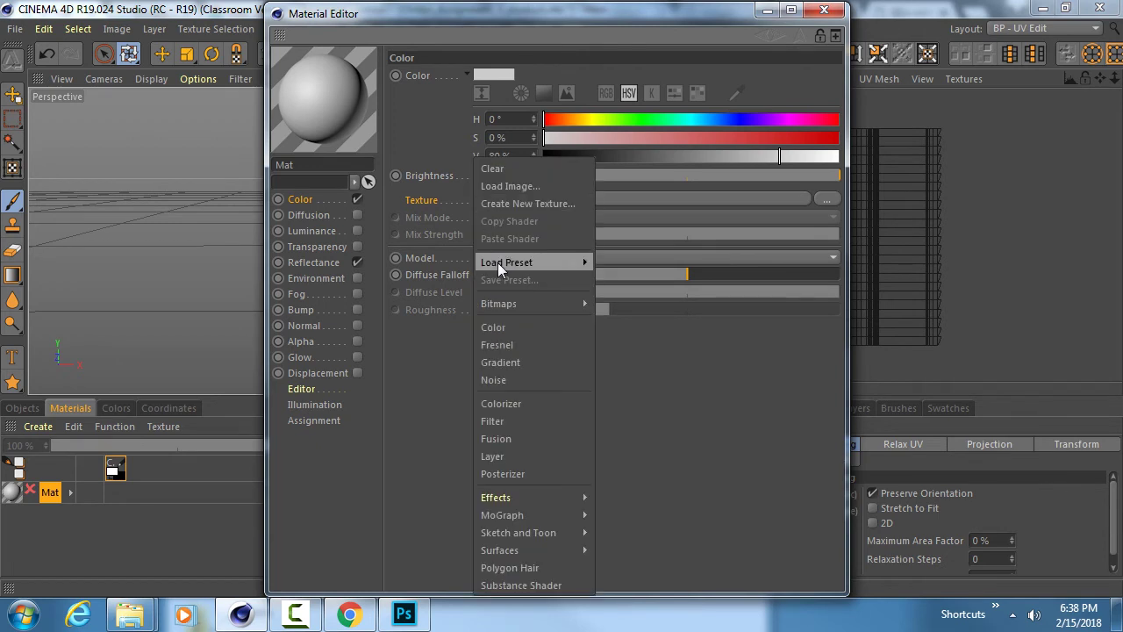
mouse_move(534, 549)
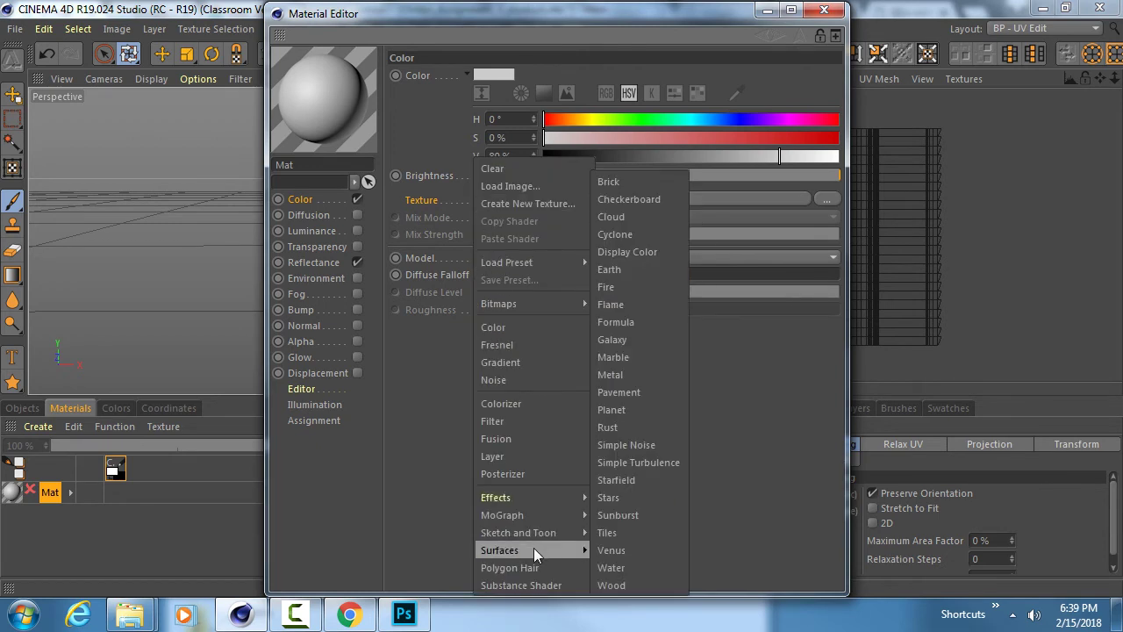
click(646, 200)
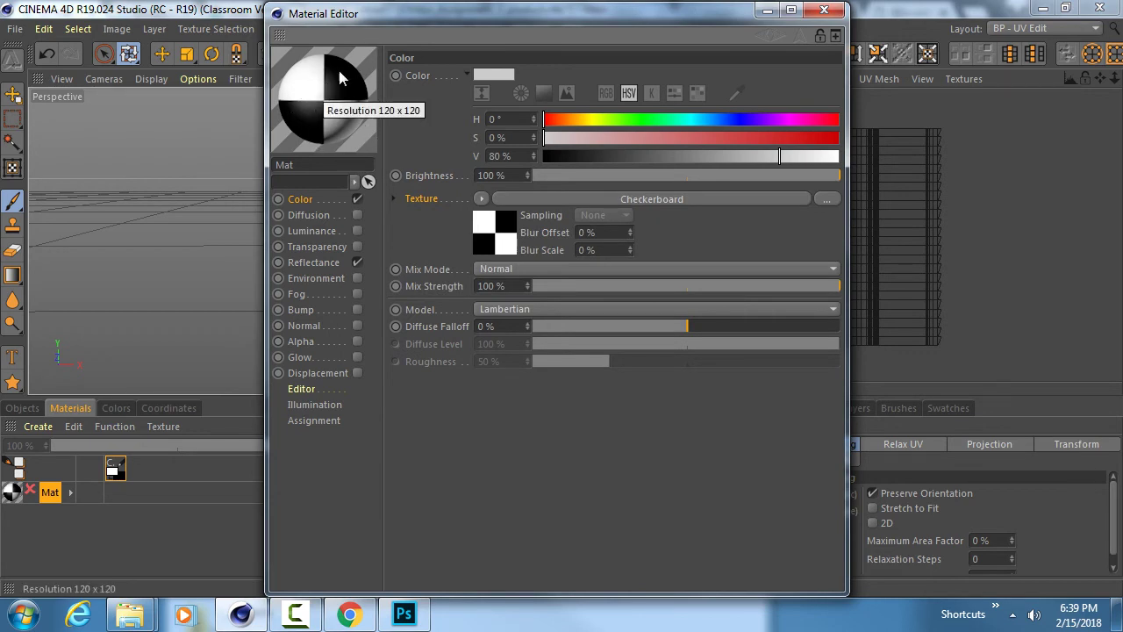
drag(379, 20, 507, 43)
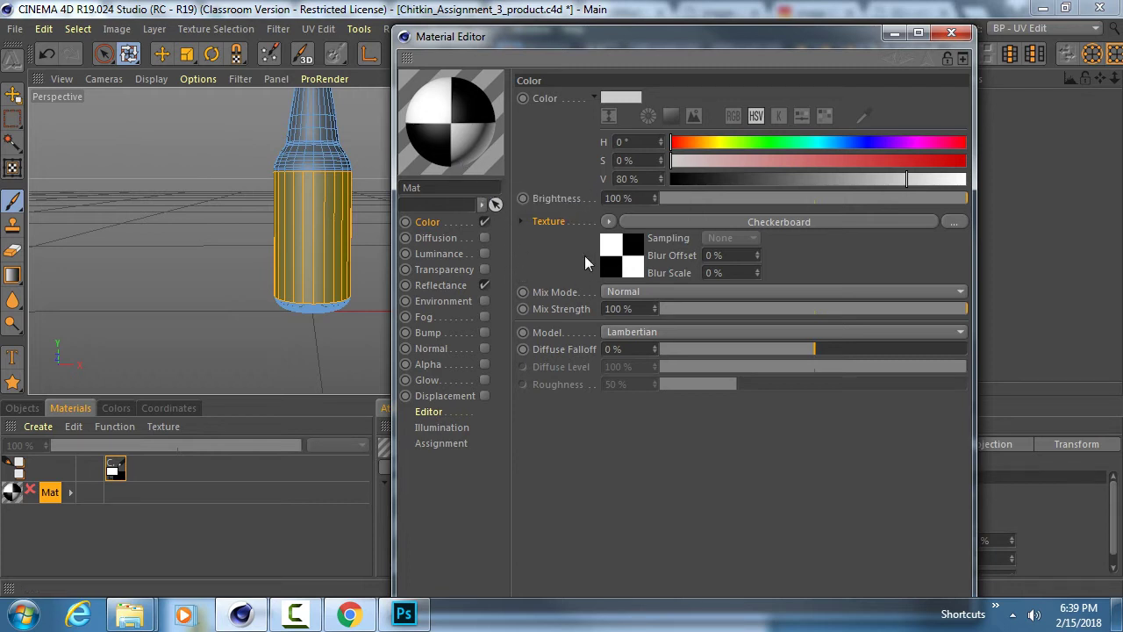
- Set the checkerboard shader's U Frequency and V Frequency to 5 and close the Material Editor
click(630, 247)
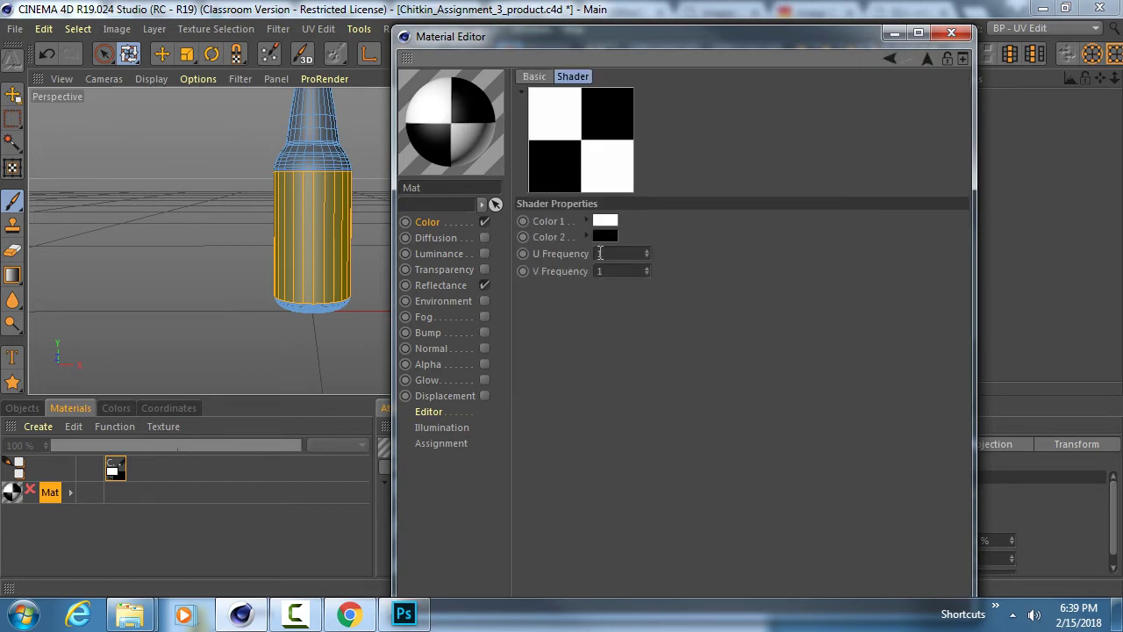
click(617, 254)
text(5)
key(Tab)
text(5)
key(Tab)
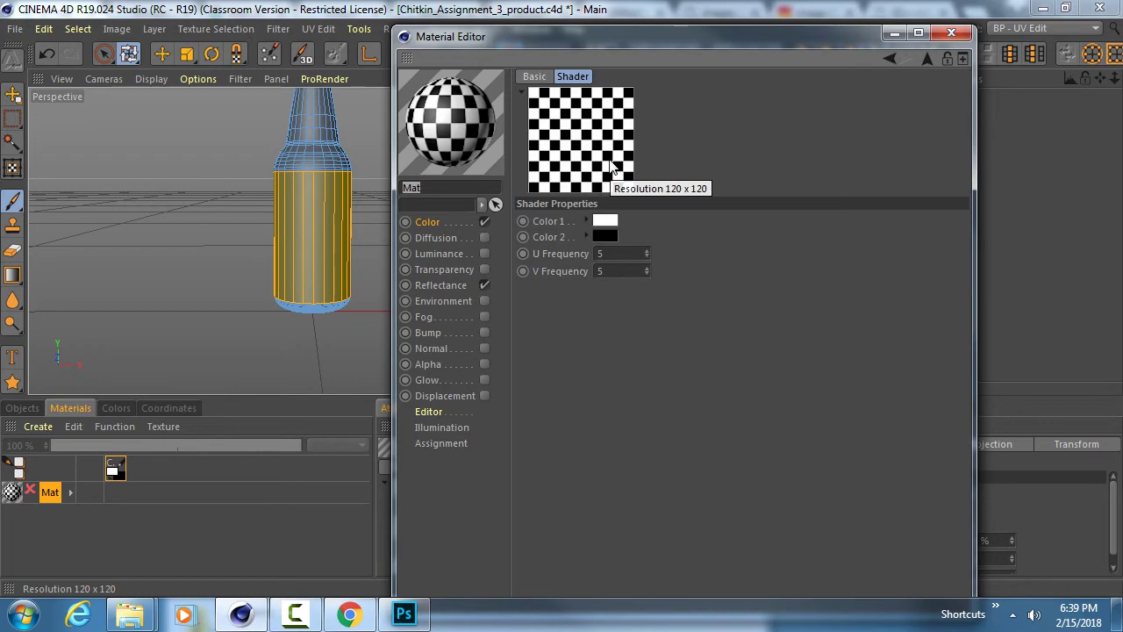
click(940, 35)
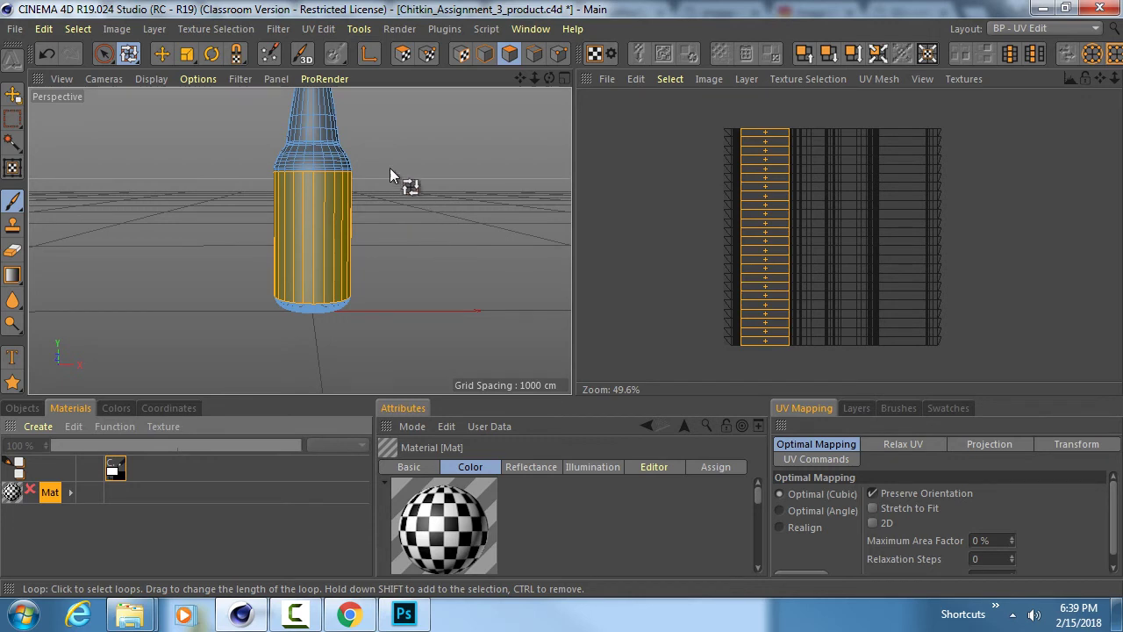
- Switch to model mode and apply the checkerboard material to the whole bottle
click(483, 55)
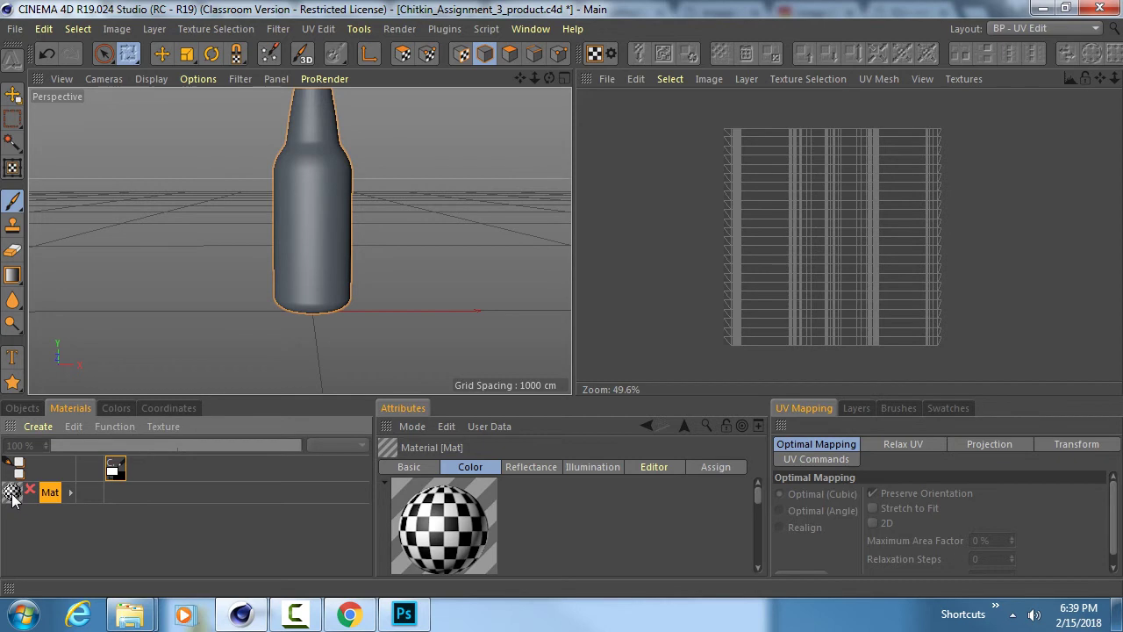
right_click(12, 493)
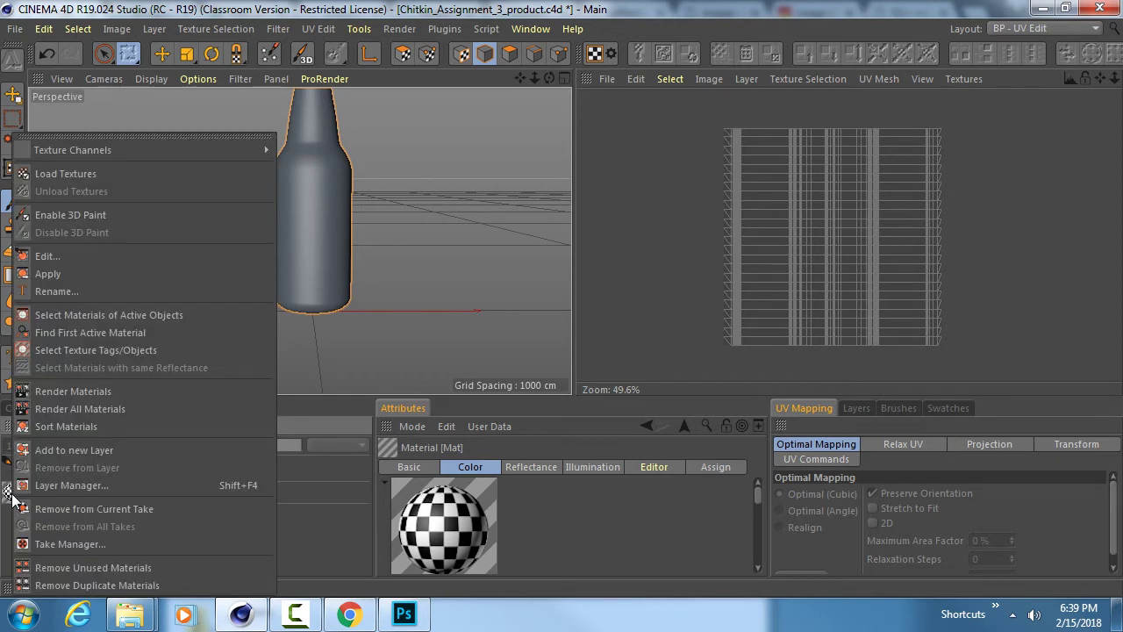
click(100, 269)
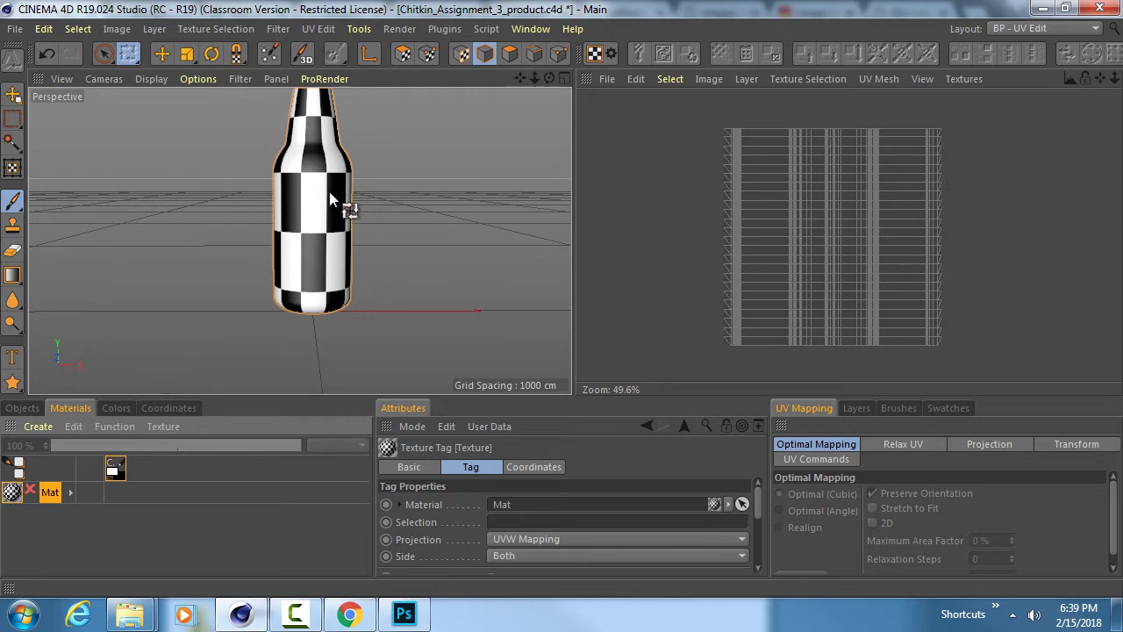
- Compare the checker pattern on the bottle with the material's square checkerboard preview
scroll(329, 200, down, 5)
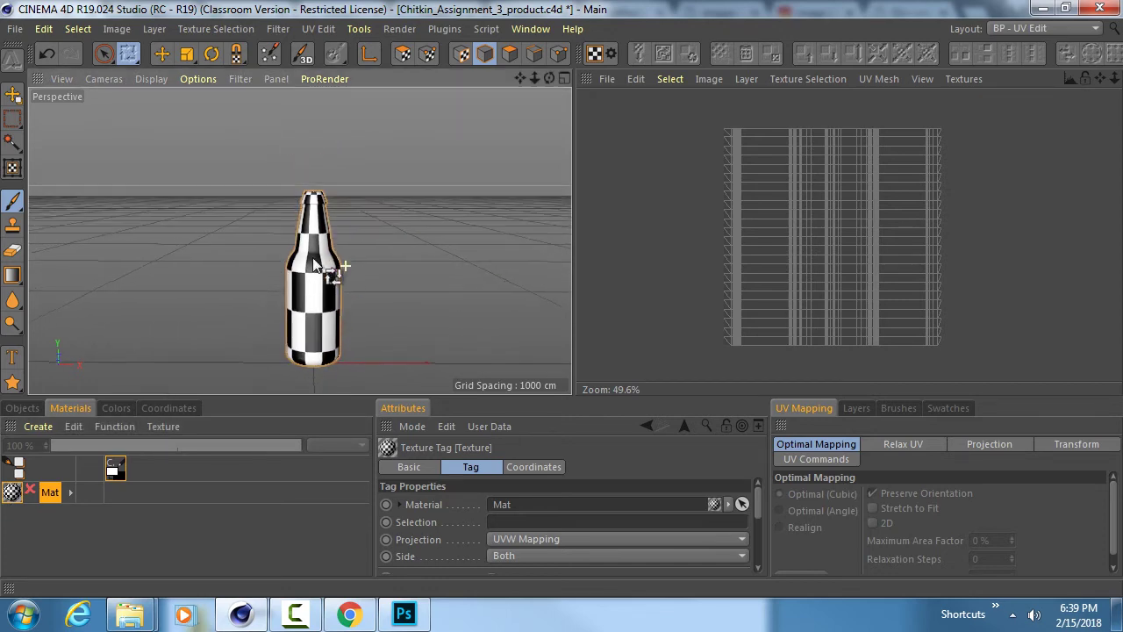
mouse_move(316, 266)
alt+mouse_down()
mouse_move(158, 276)
mouse_move(198, 283)
mouse_move(310, 263)
alt+mouse_up()
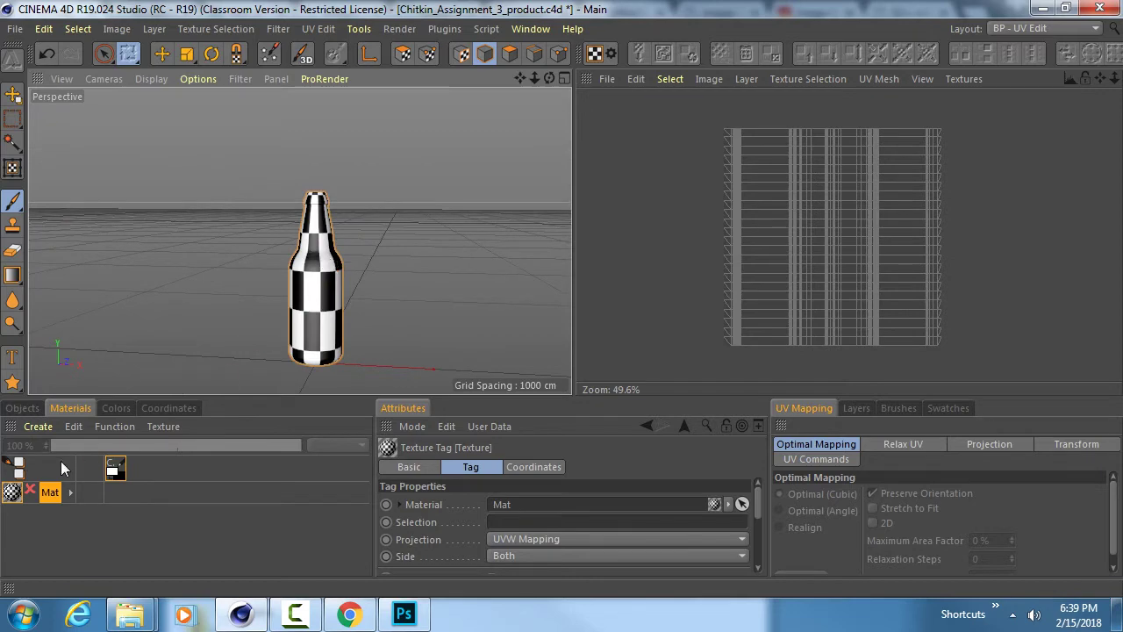
double_click(12, 491)
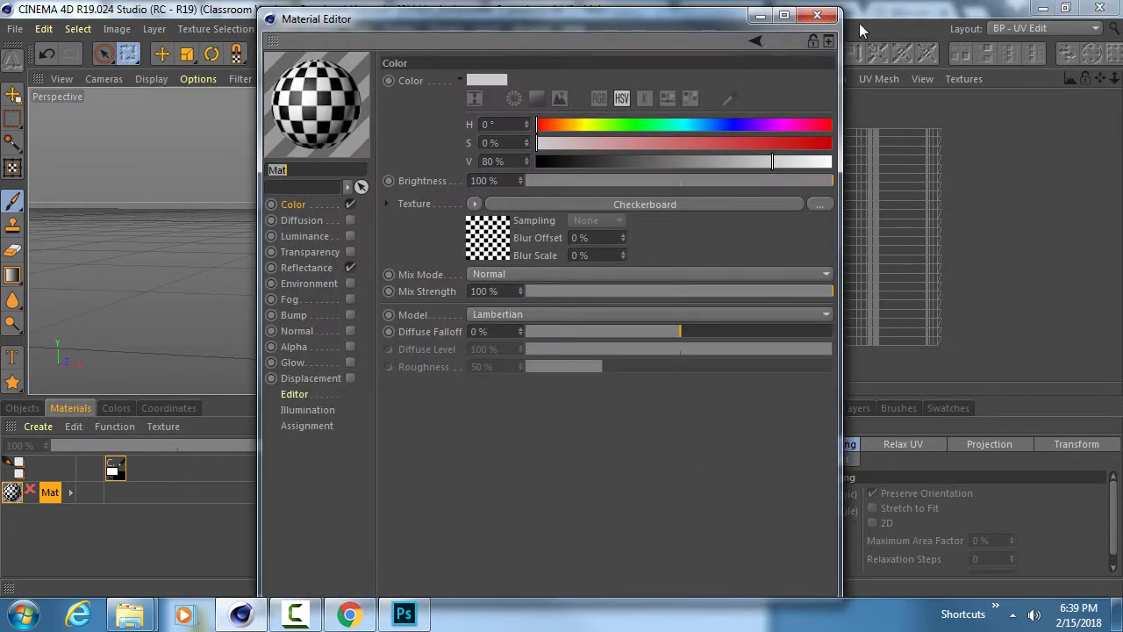
click(817, 15)
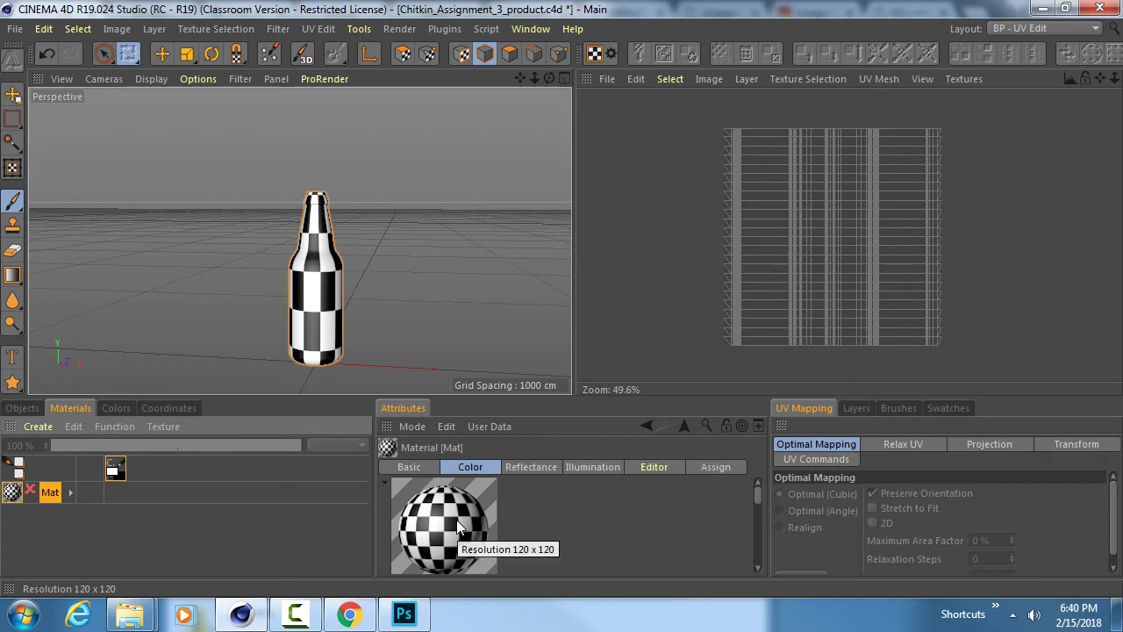
scroll(360, 276, up, 5)
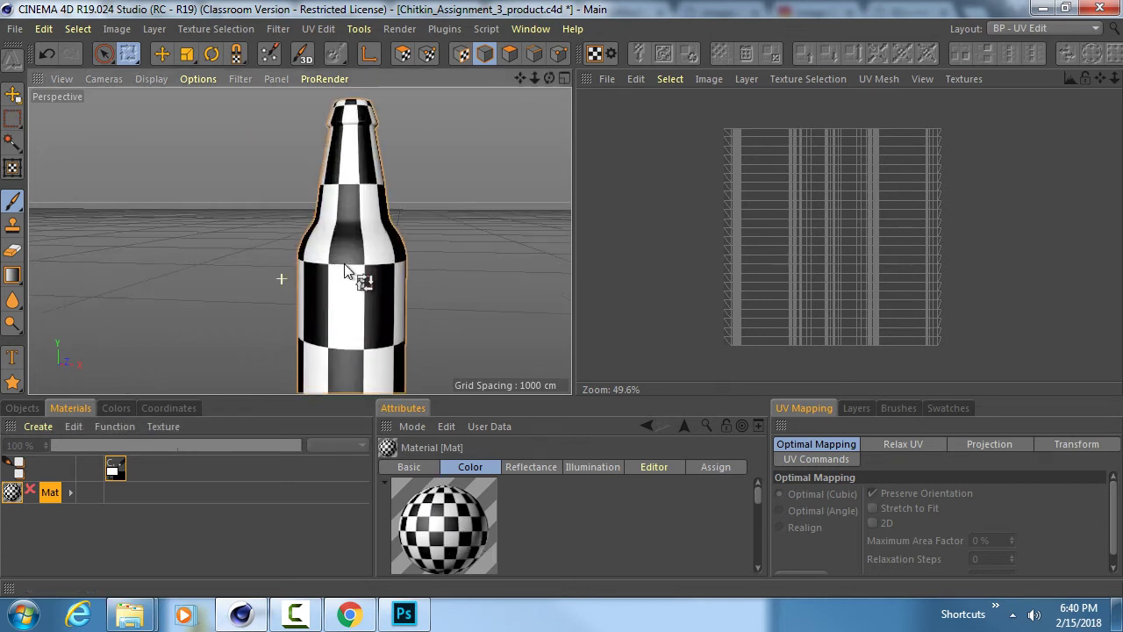
- Switch to polygon mode and loop-select the straight label section of the bottle's body
alt+middle_drag(353, 272, 309, 246)
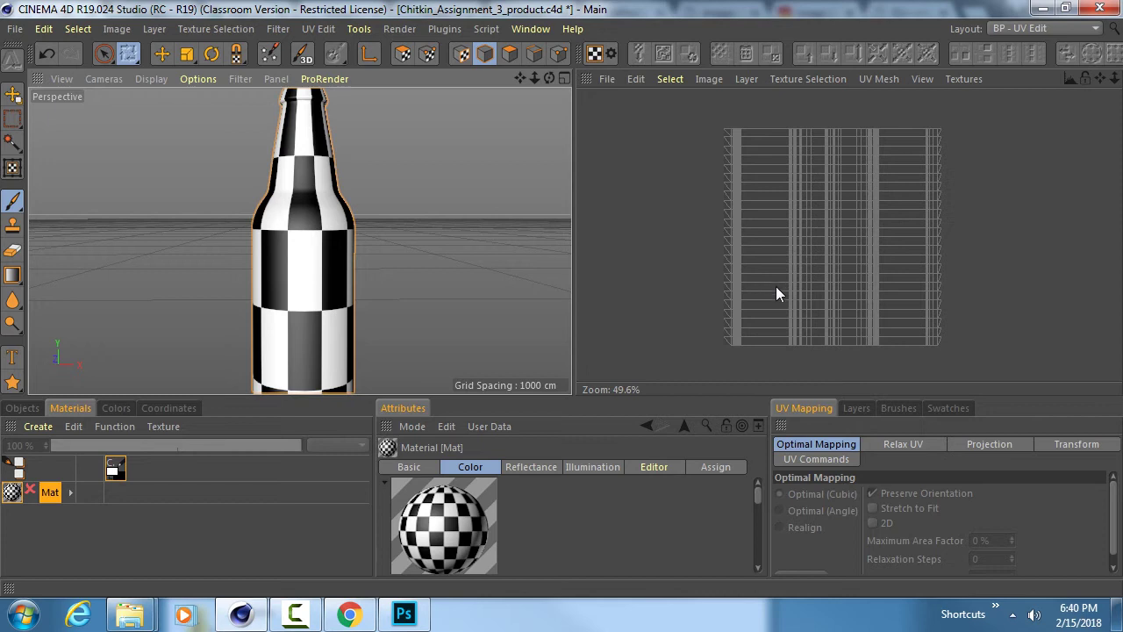
click(506, 51)
key(u)
key(l)
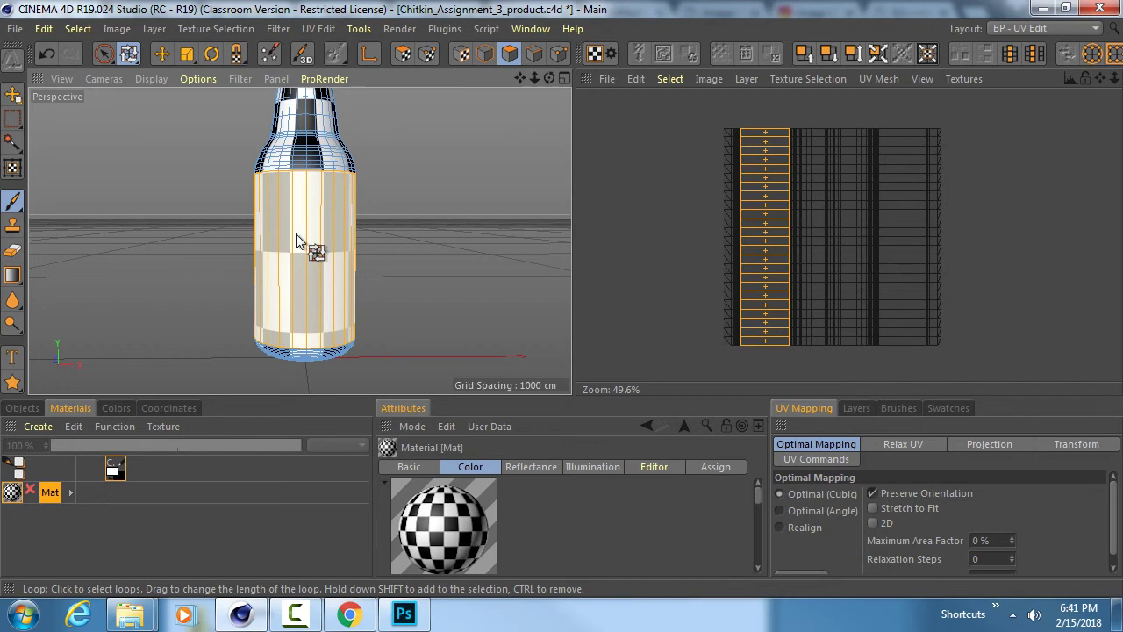
click(296, 241)
- Examine the checker pattern around the bottle's neck, rim and interior down to the inner base
alt+drag(396, 246, 296, 288)
alt+right_drag(267, 195, 342, 153)
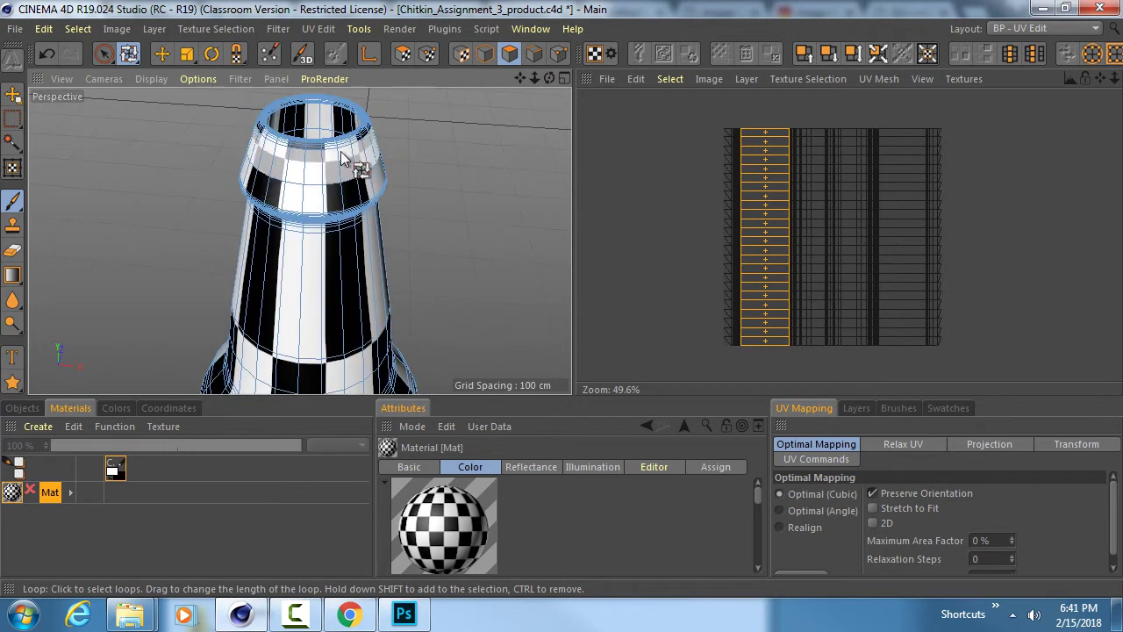
alt+middle_drag(342, 152, 312, 220)
alt+right_drag(288, 228, 389, 196)
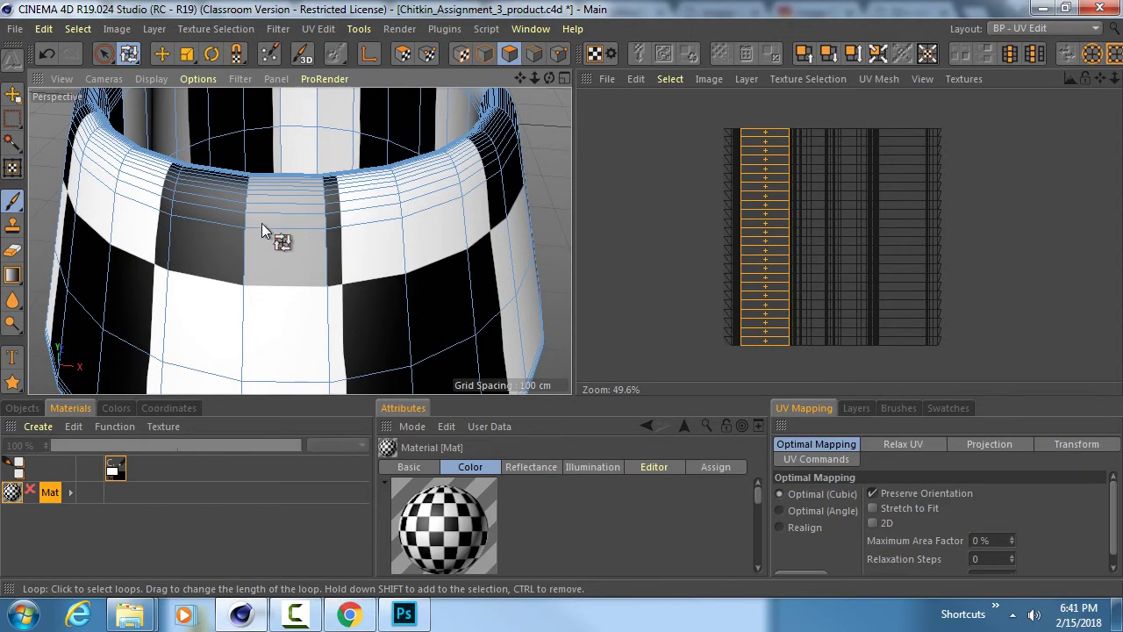
alt+drag(250, 213, 286, 259)
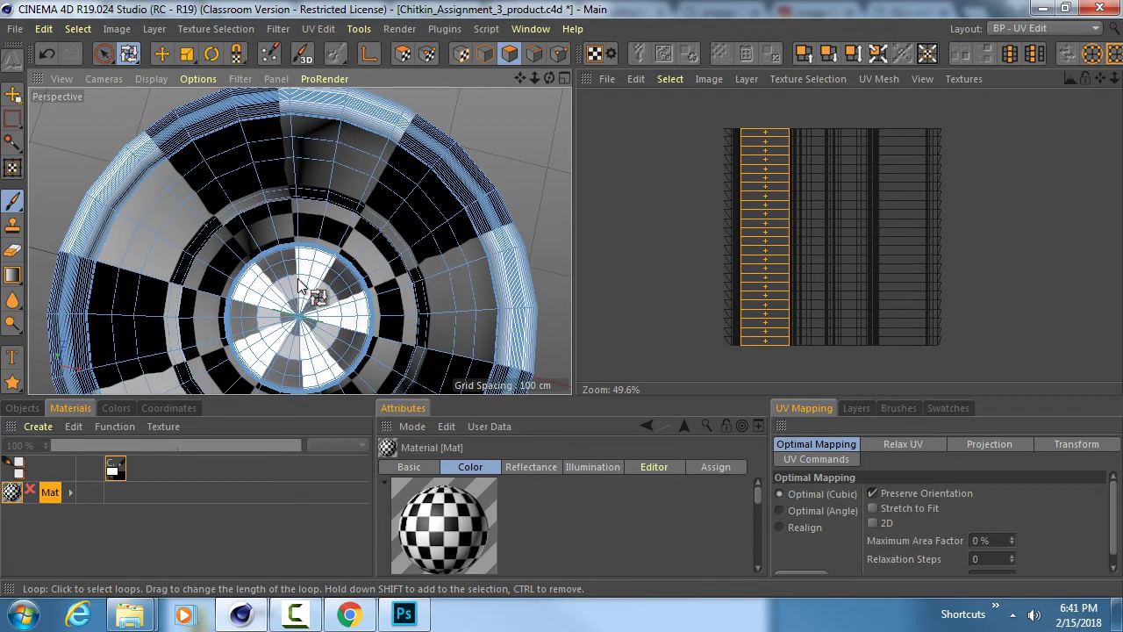
alt+right_drag(286, 260, 298, 210)
alt+drag(299, 211, 321, 153)
alt+right_drag(321, 153, 317, 151)
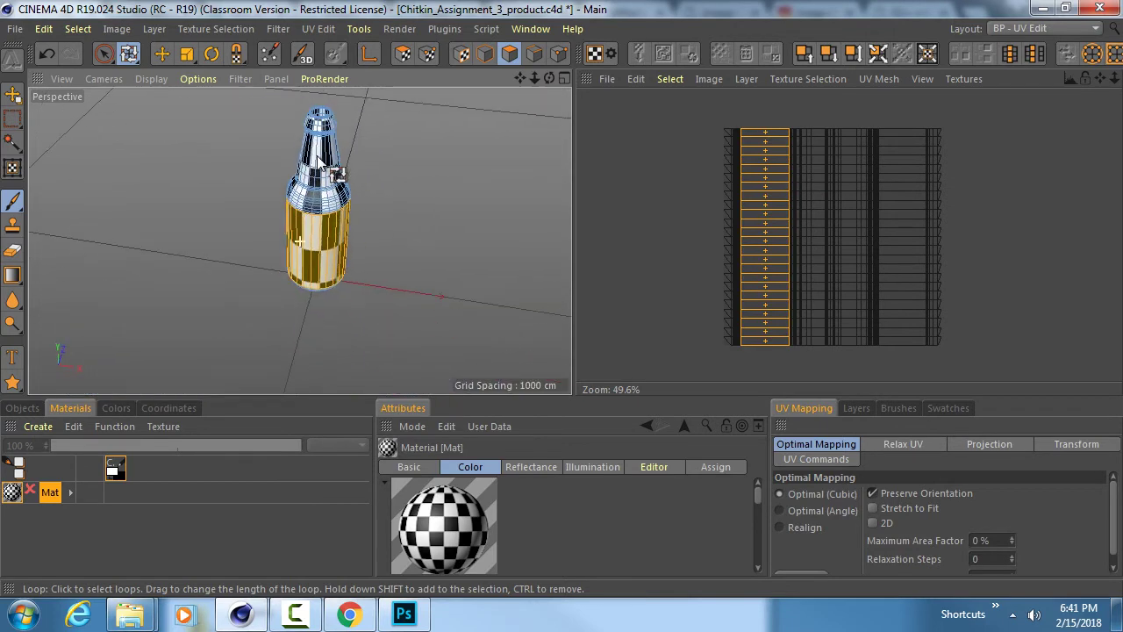
mouse_move(317, 151)
alt+mouse_down()
mouse_move(285, 242)
mouse_move(317, 230)
alt+mouse_up()
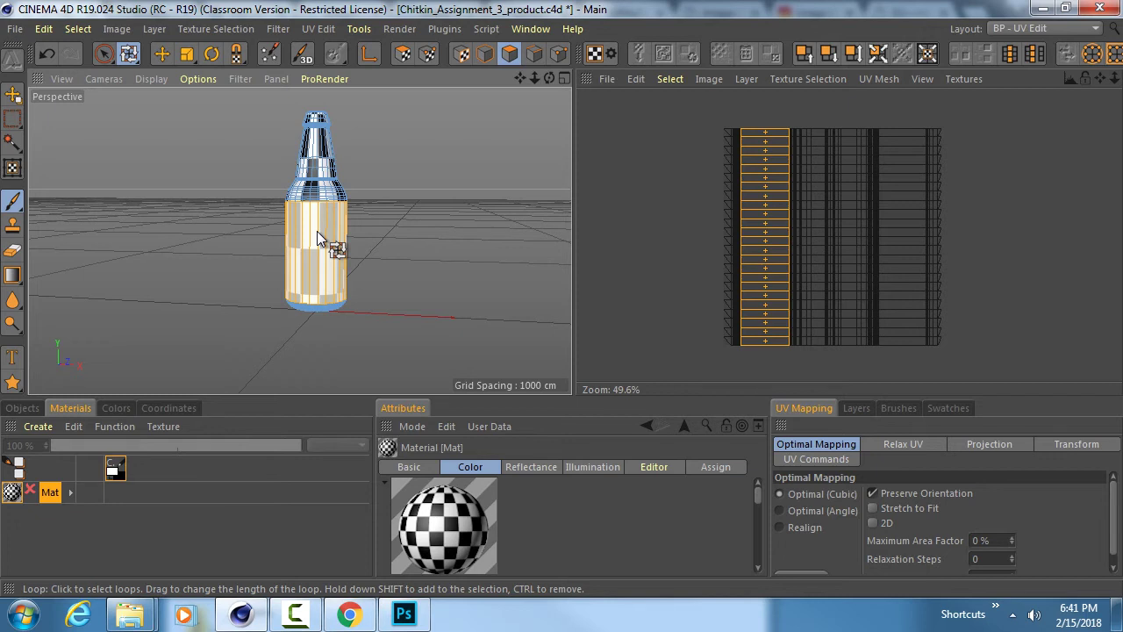
- Invert the polygon selection to cover everything except the bottle's label section
key(u)
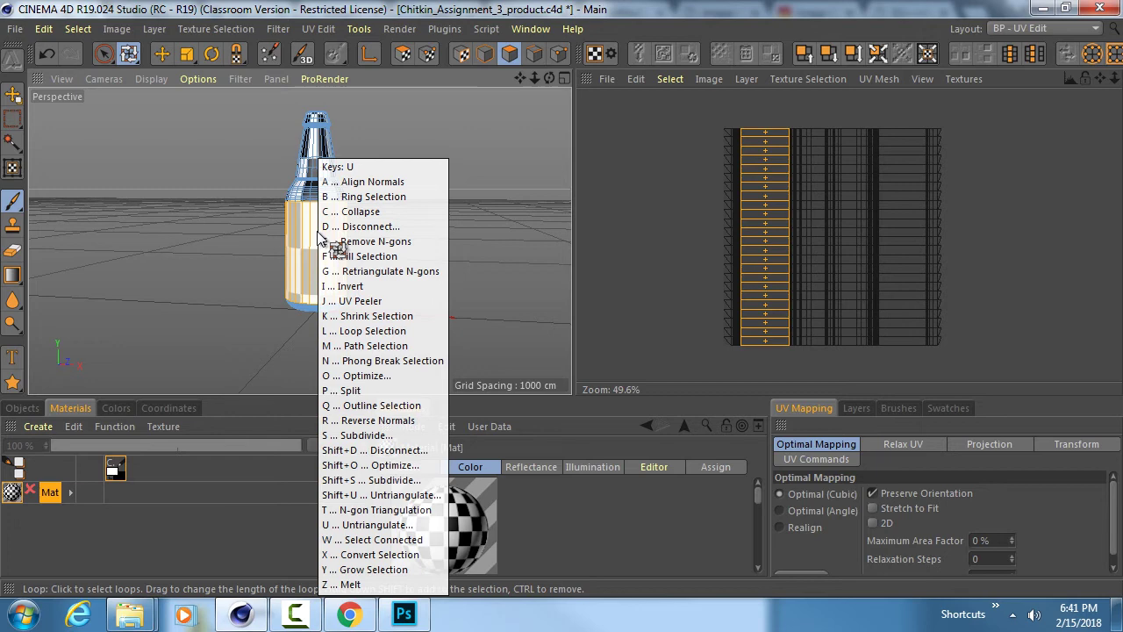
key(i)
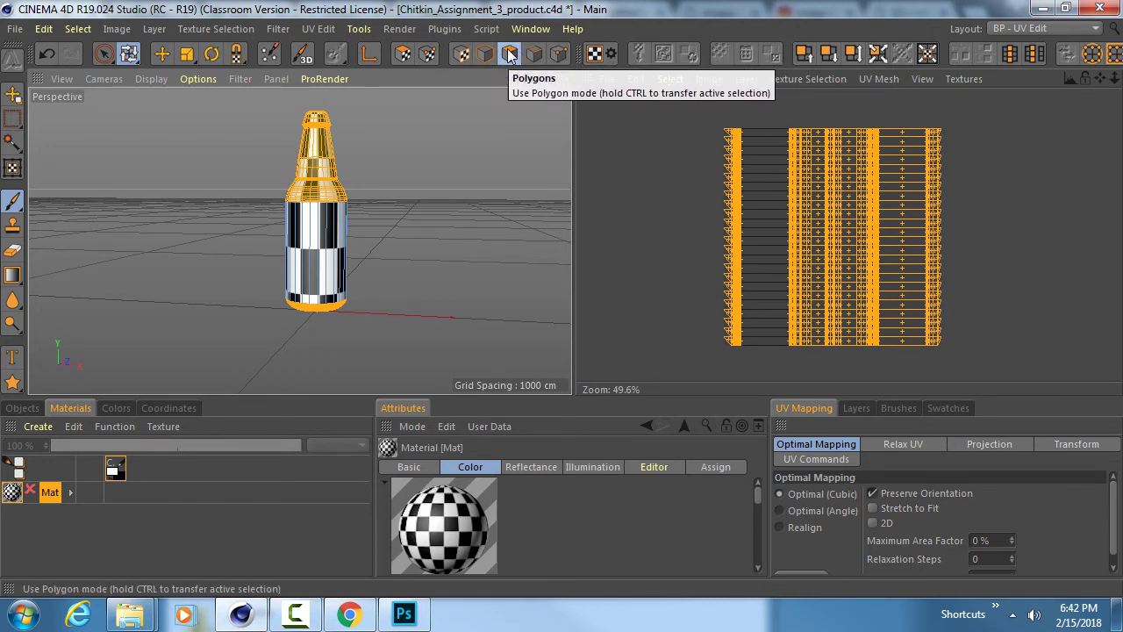
key(u)
key(l)
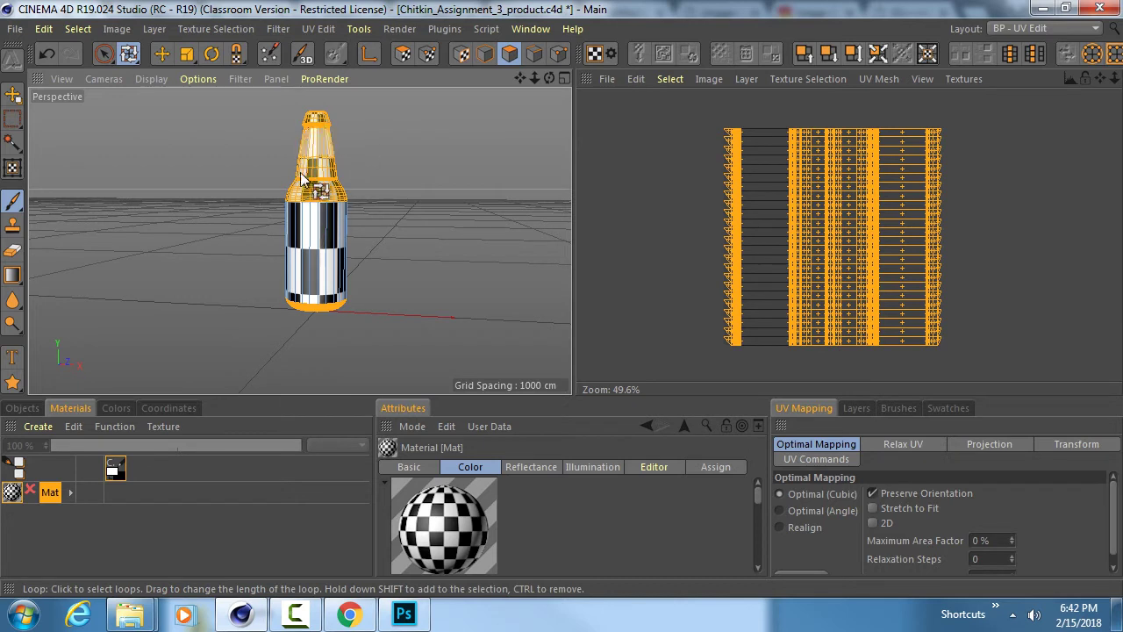
- In UV polygon mode, shrink the selected UVs to a tiny cluster and place it in the UV canvas's lower-right corner
click(404, 54)
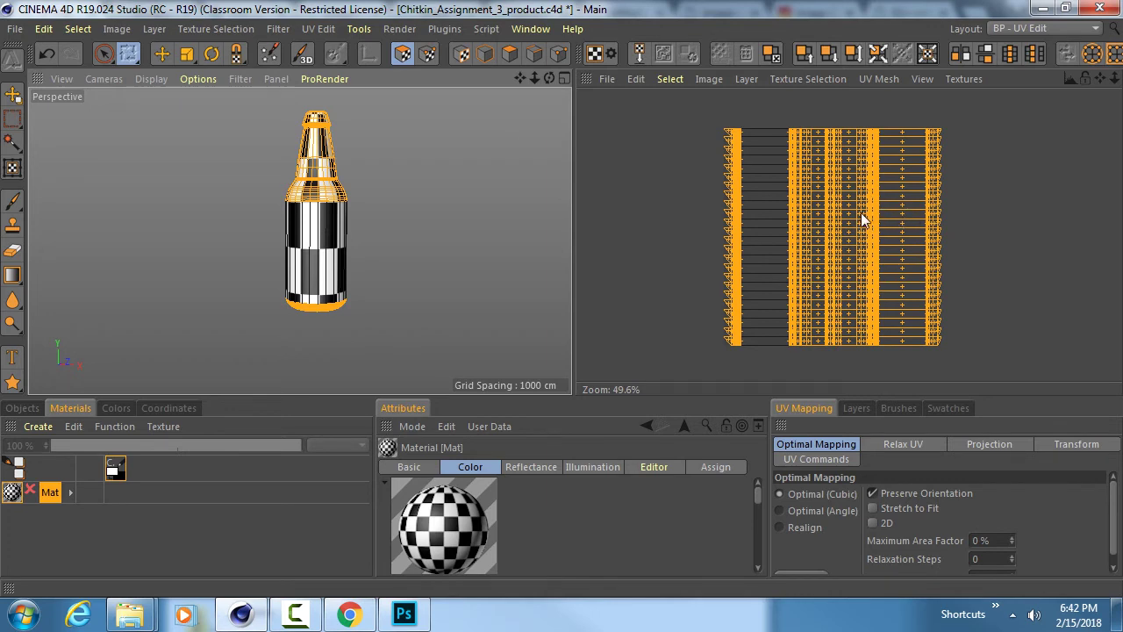
key(t)
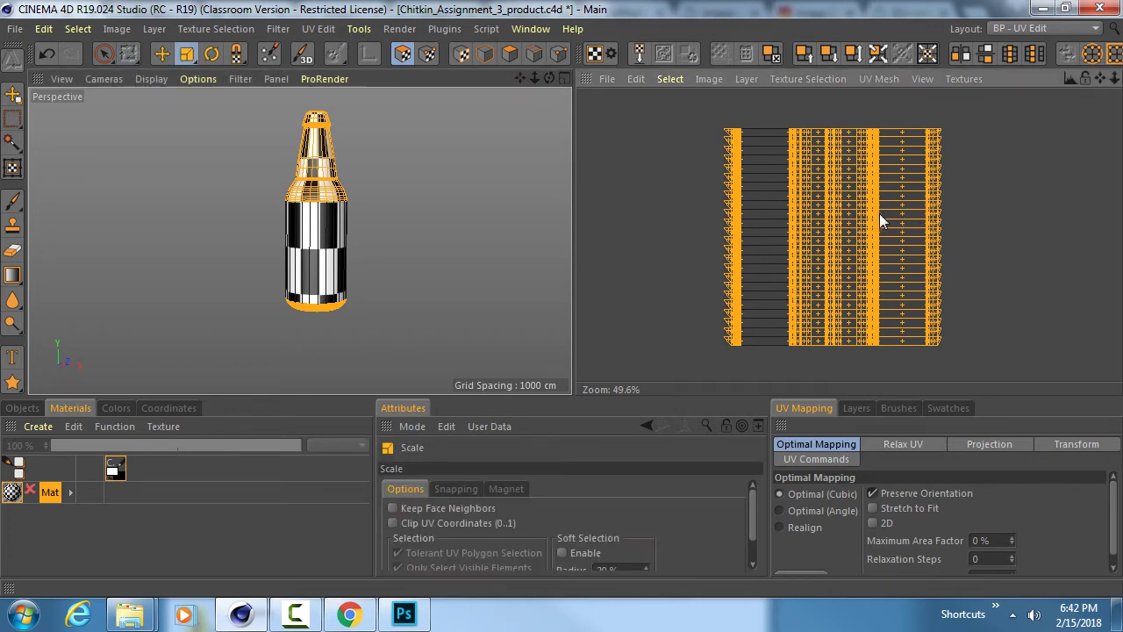
mouse_move(928, 227)
mouse_down()
mouse_move(812, 228)
mouse_move(926, 227)
mouse_up()
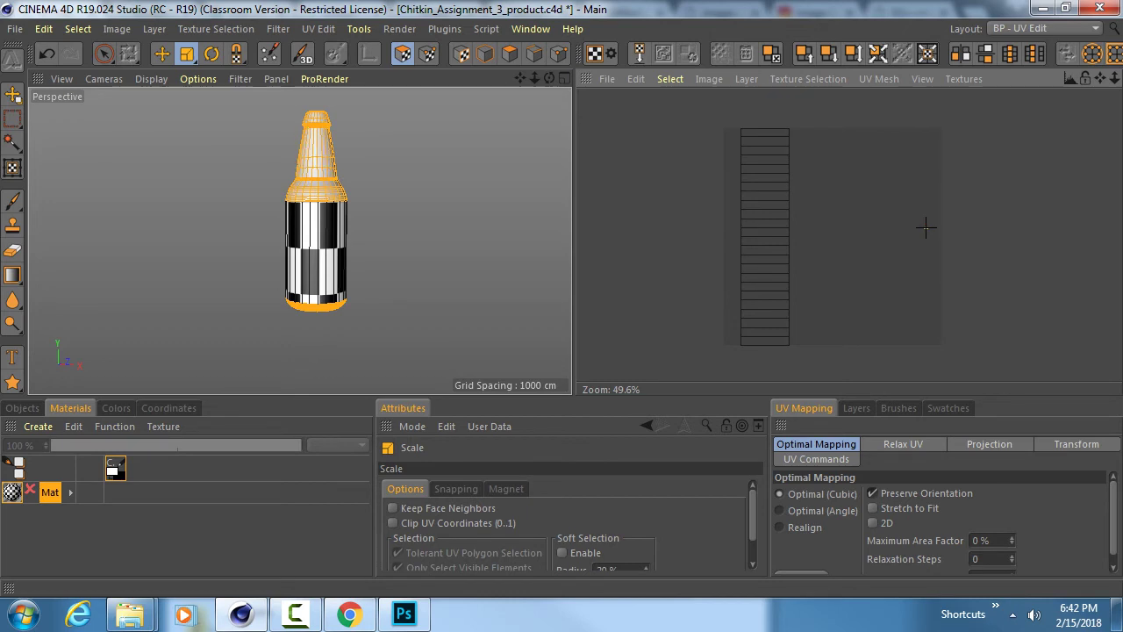
drag(926, 227, 925, 227)
scroll(943, 234, up, 10)
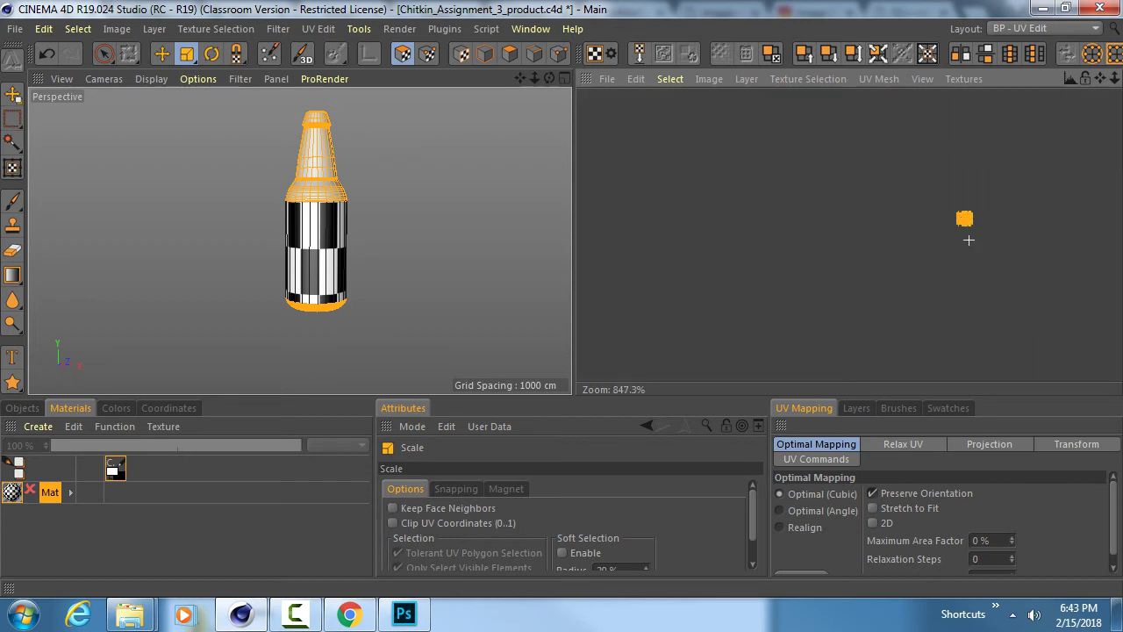
scroll(971, 239, down, 10)
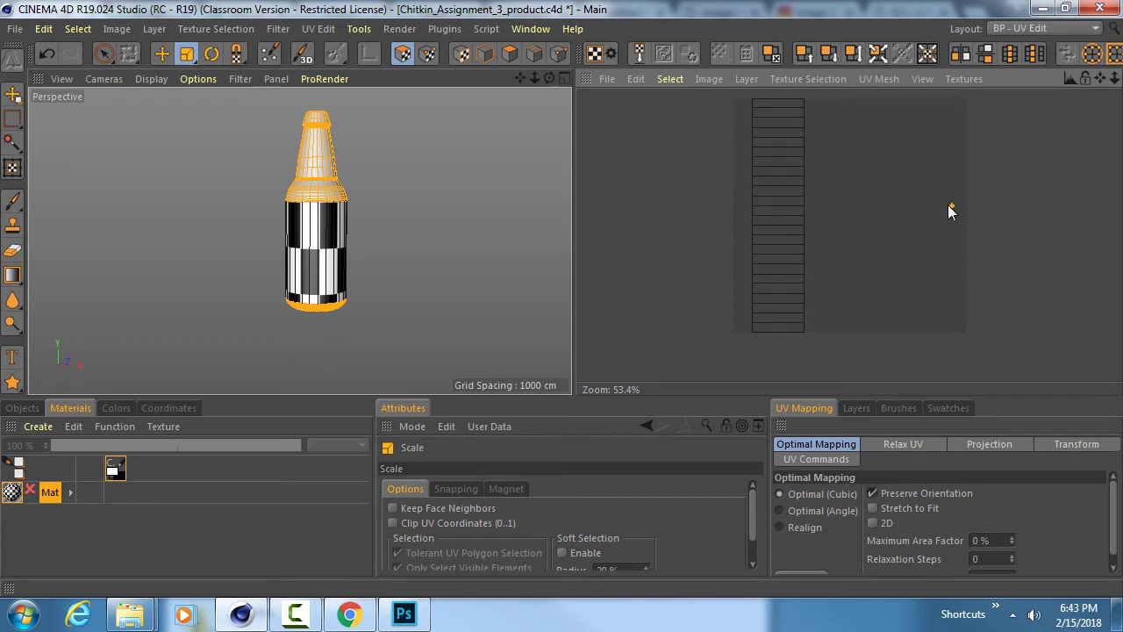
key(e)
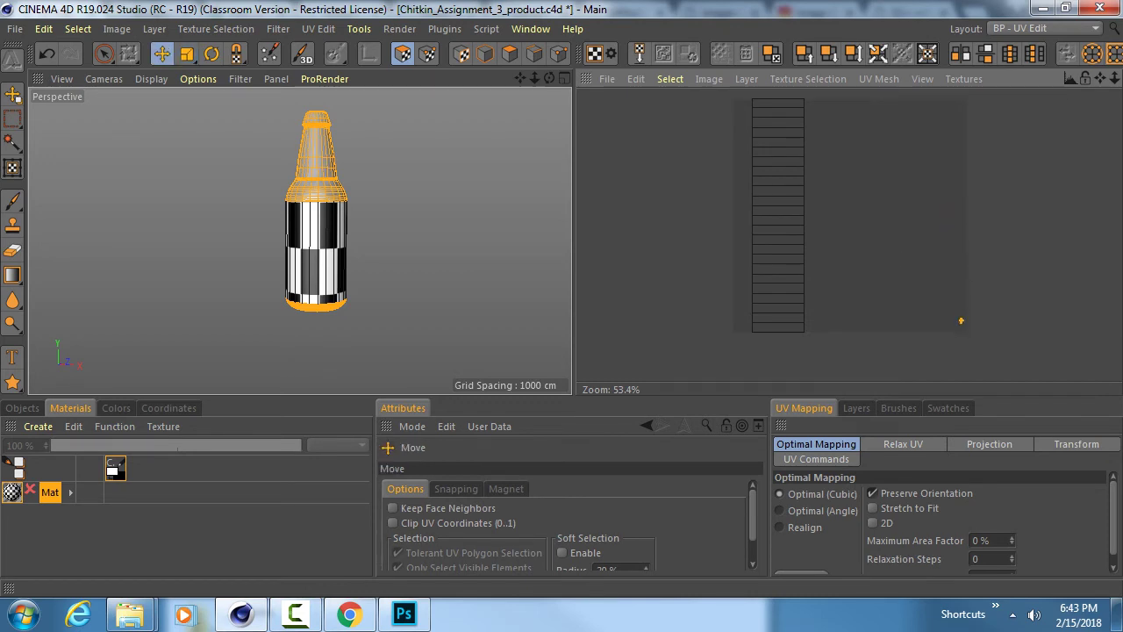
middle_drag(954, 210, 950, 231)
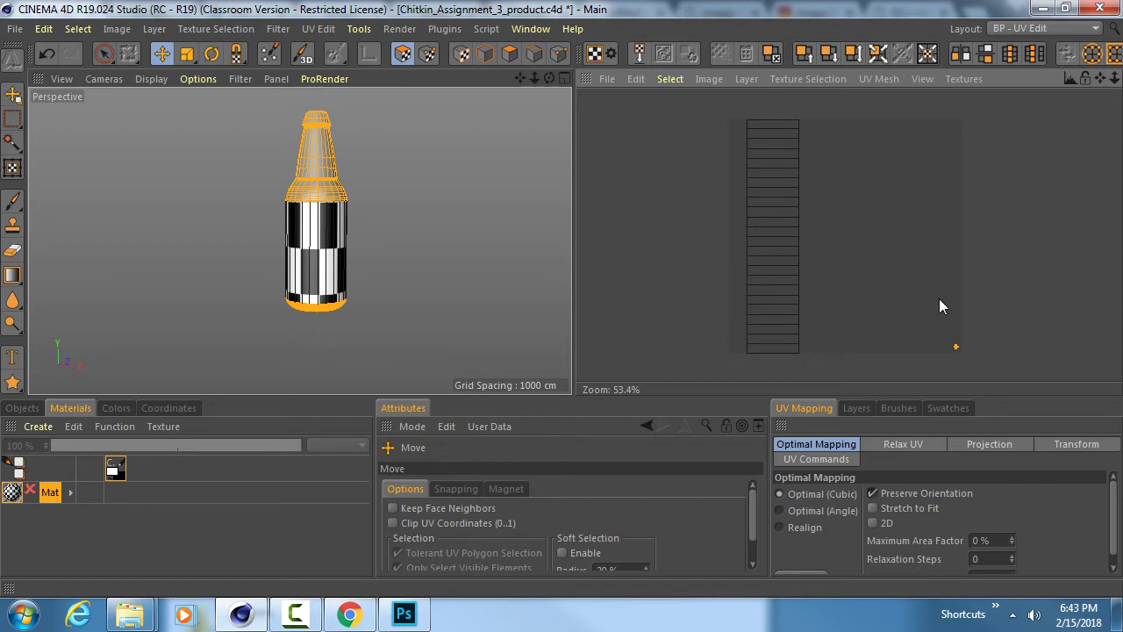
- Invert the selection to the label section's UVs and use Non-Uniform Scale to make them shorter and slightly wider
key(u)
key(i)
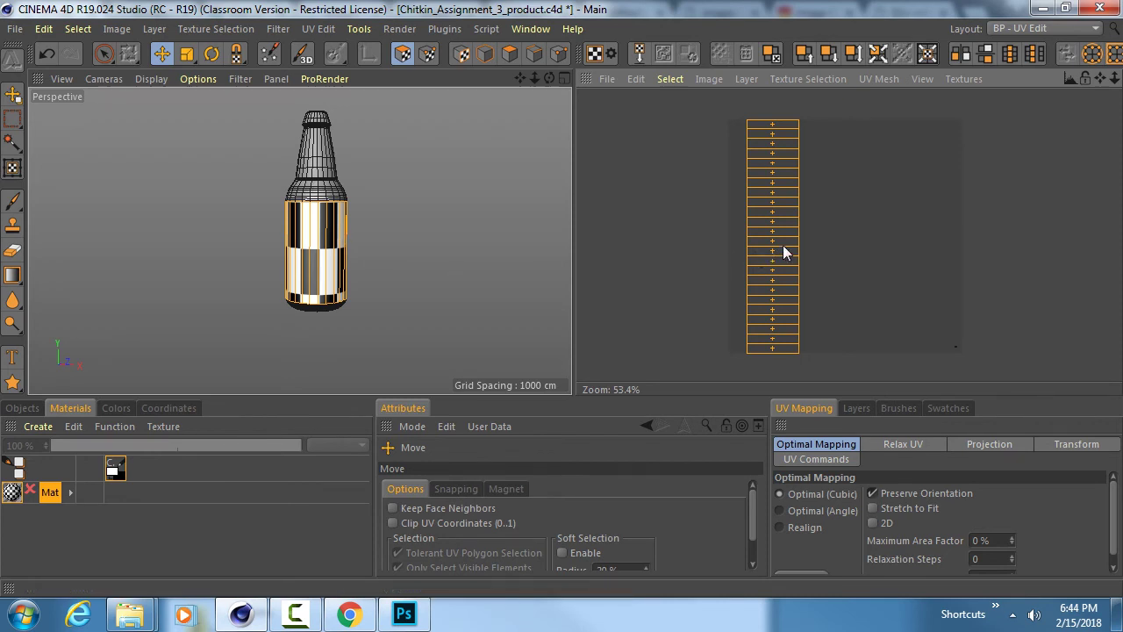
click(188, 54)
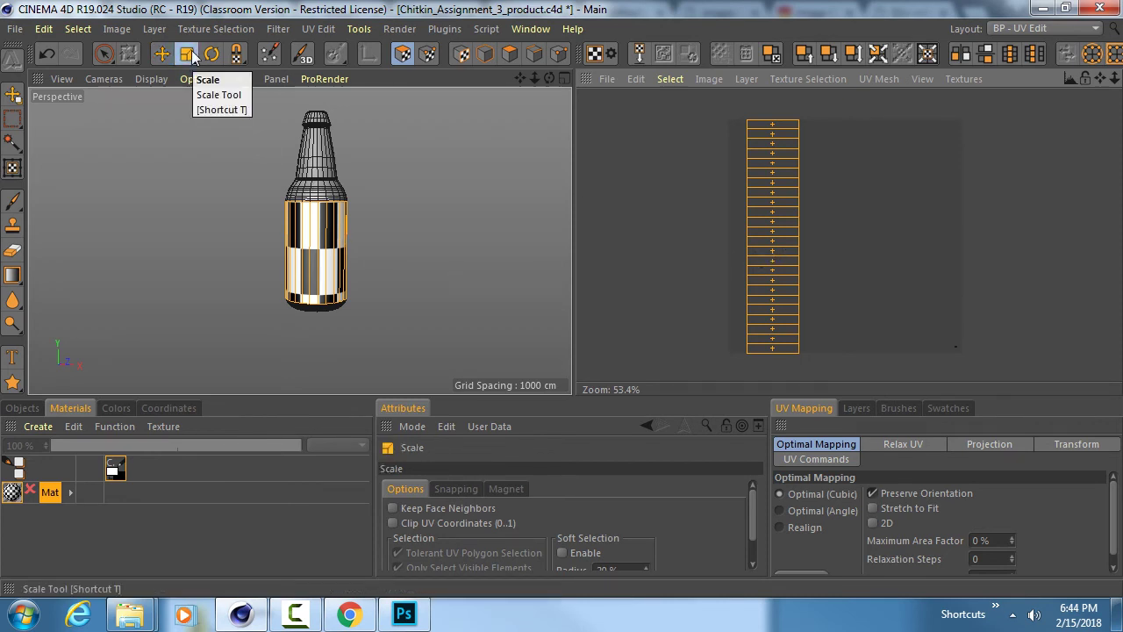
click(192, 54)
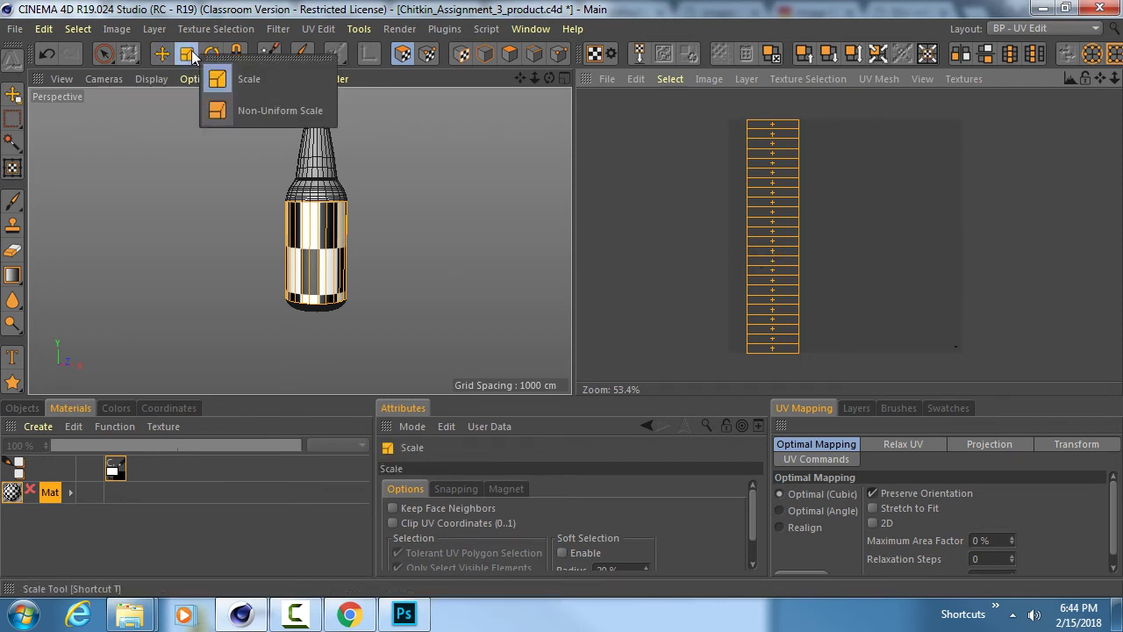
click(249, 111)
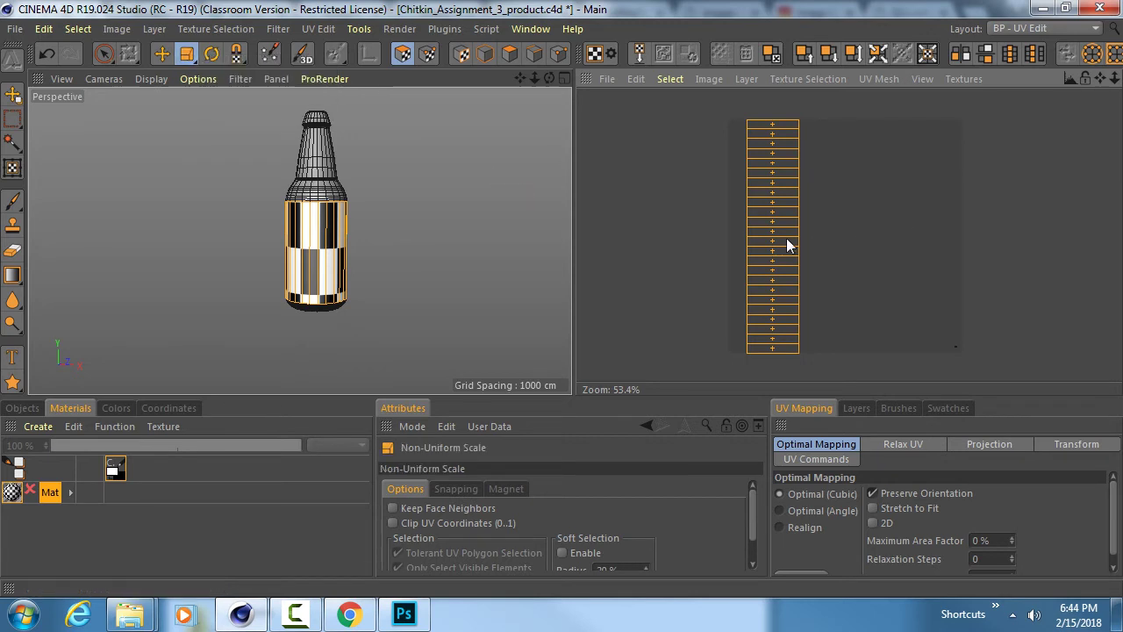
drag(772, 235, 772, 235)
- Check the checker proportions around the bottle's body and slightly increase the label UVs' height with Non-Uniform Scale
alt+drag(325, 246, 464, 285)
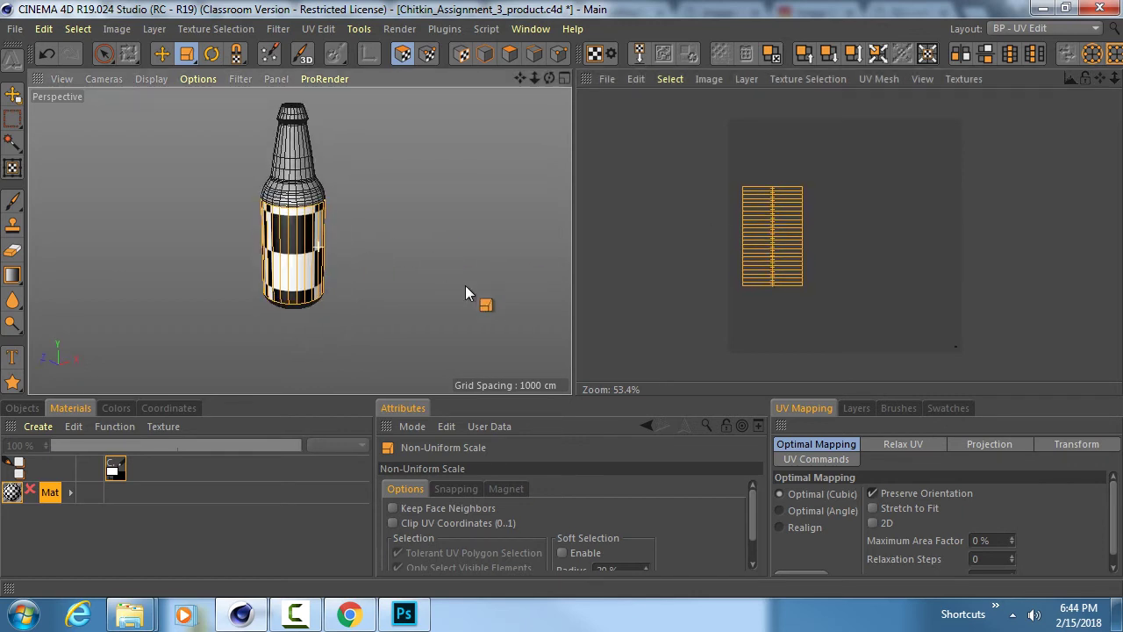
alt+right_drag(292, 245, 329, 231)
alt+drag(332, 237, 296, 217)
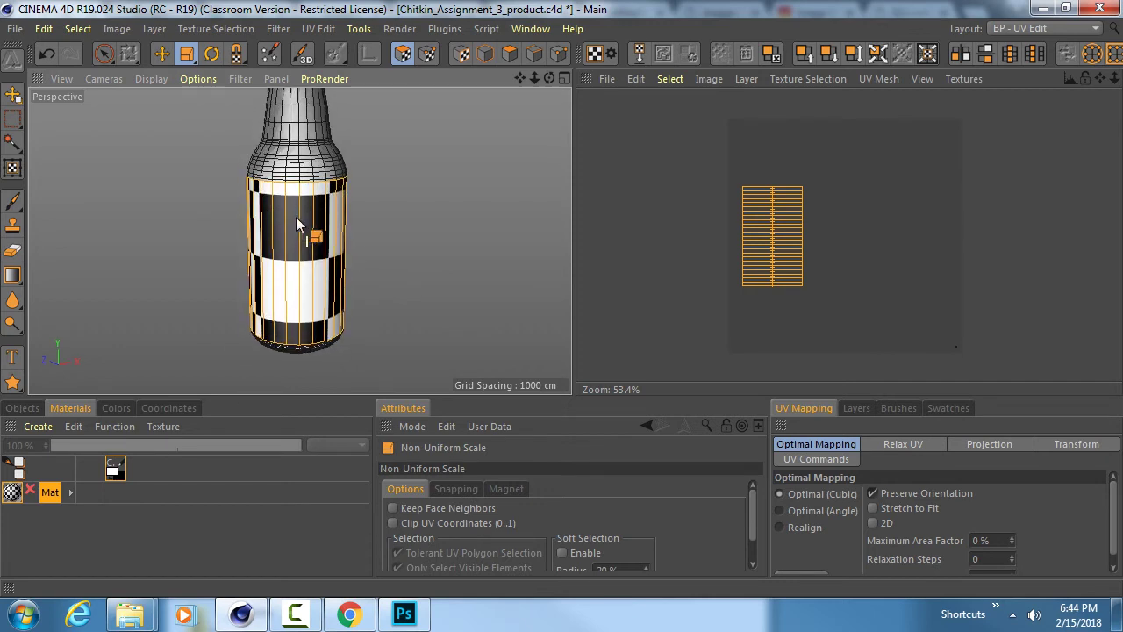
mouse_move(289, 275)
alt+mouse_down()
mouse_move(272, 260)
mouse_move(298, 265)
alt+mouse_up()
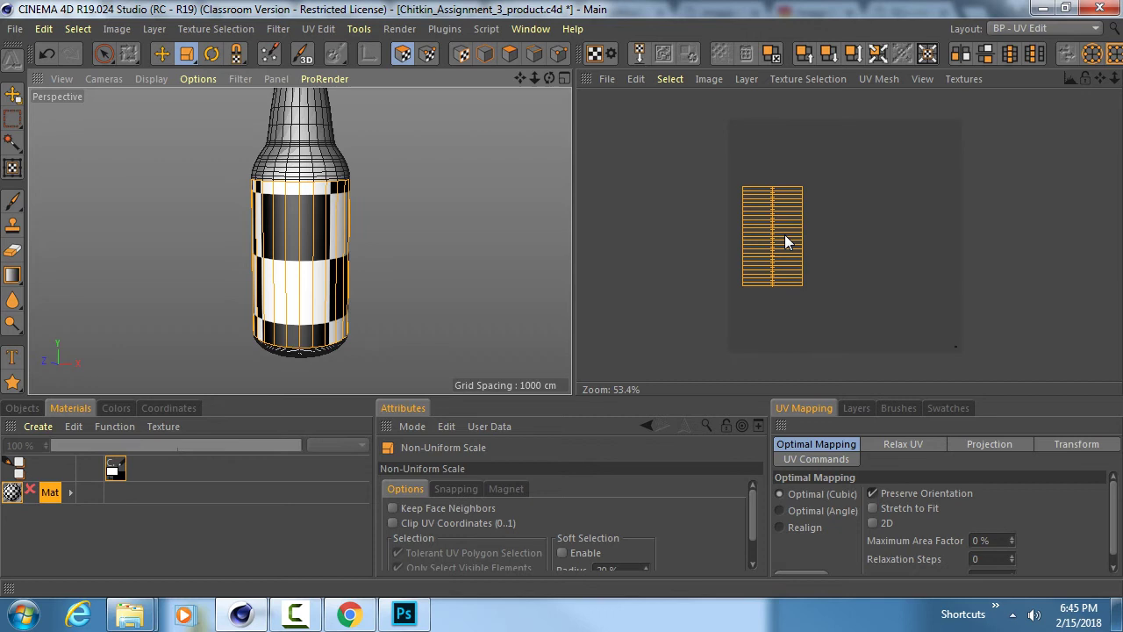
alt+drag(297, 279, 338, 198)
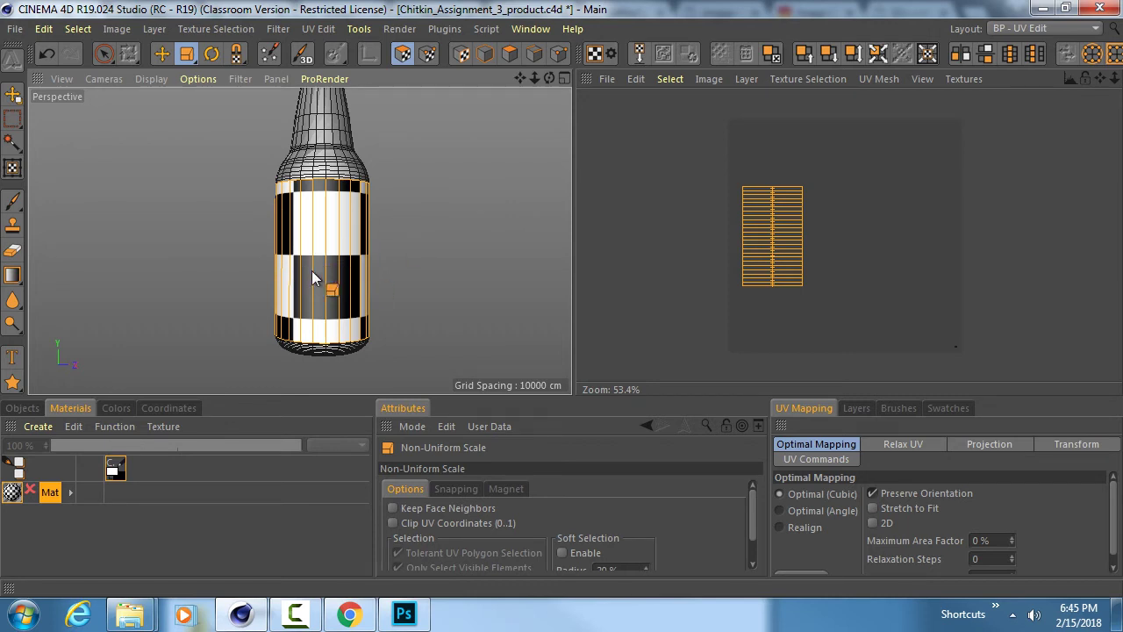
scroll(313, 275, up, 5)
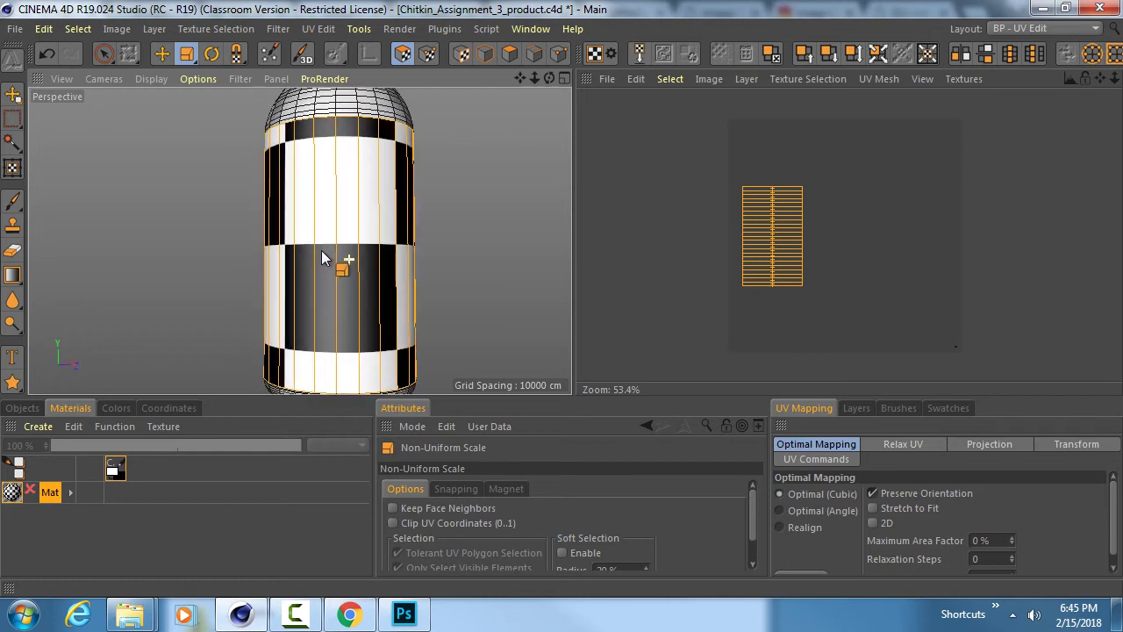
drag(773, 231, 776, 238)
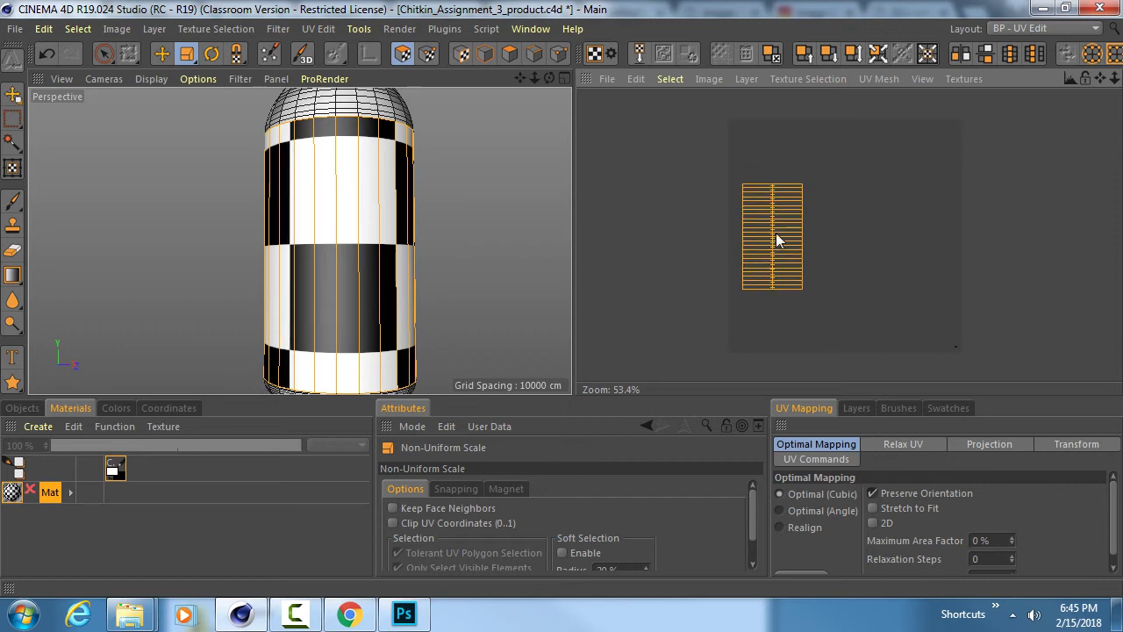
scroll(344, 253, down, 3)
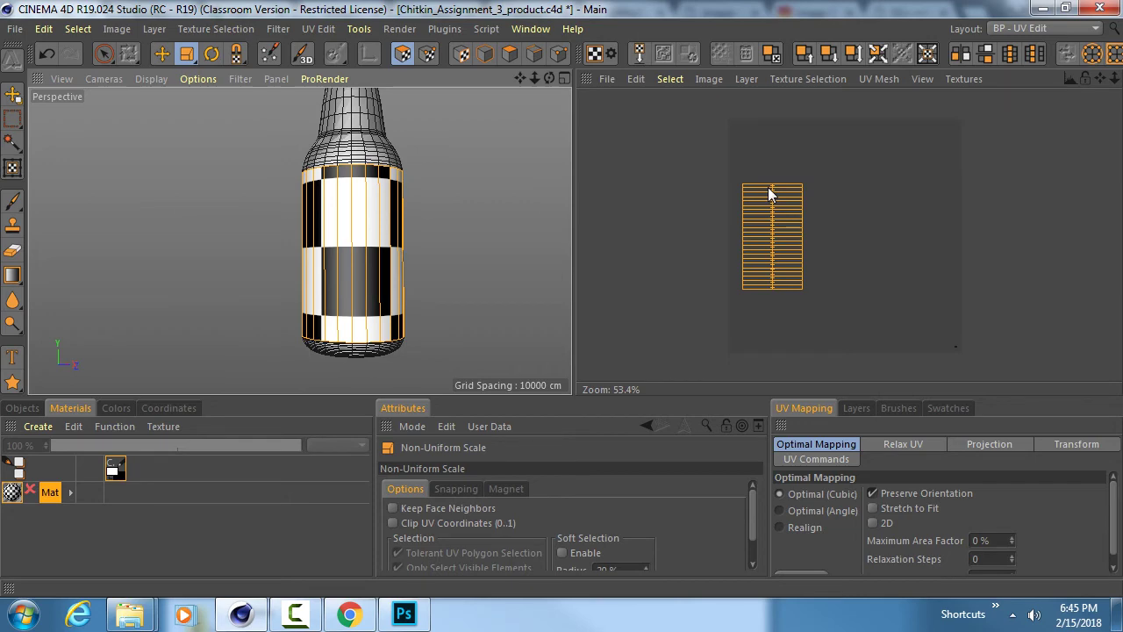
- Switch to Chrome to view the knight model's UV layout example, and return to Cinema 4D
click(349, 614)
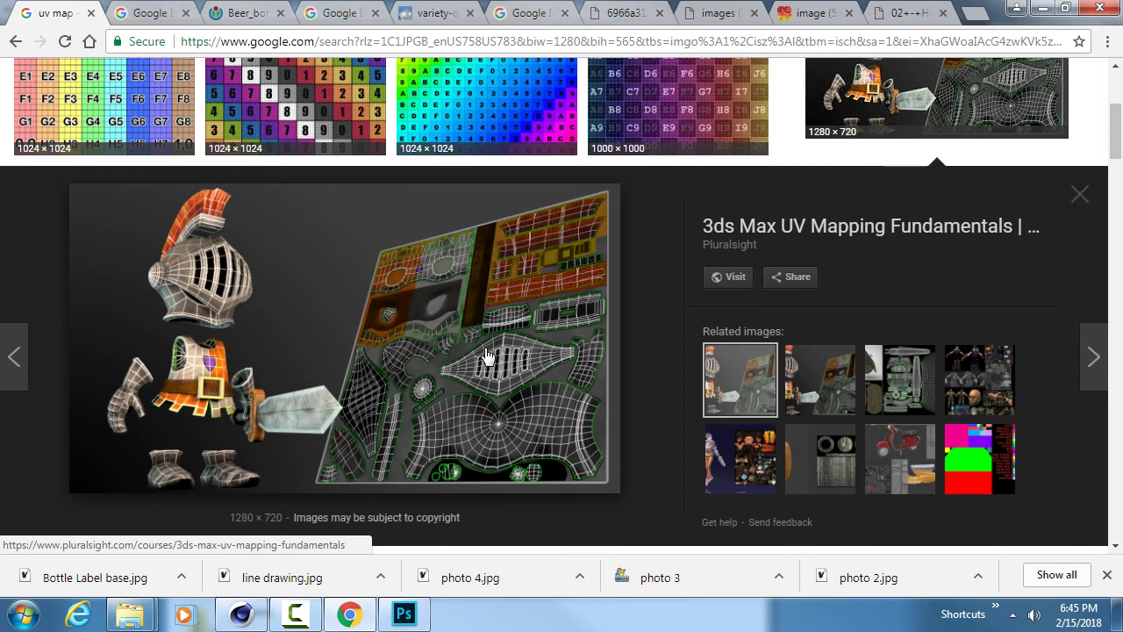
click(240, 614)
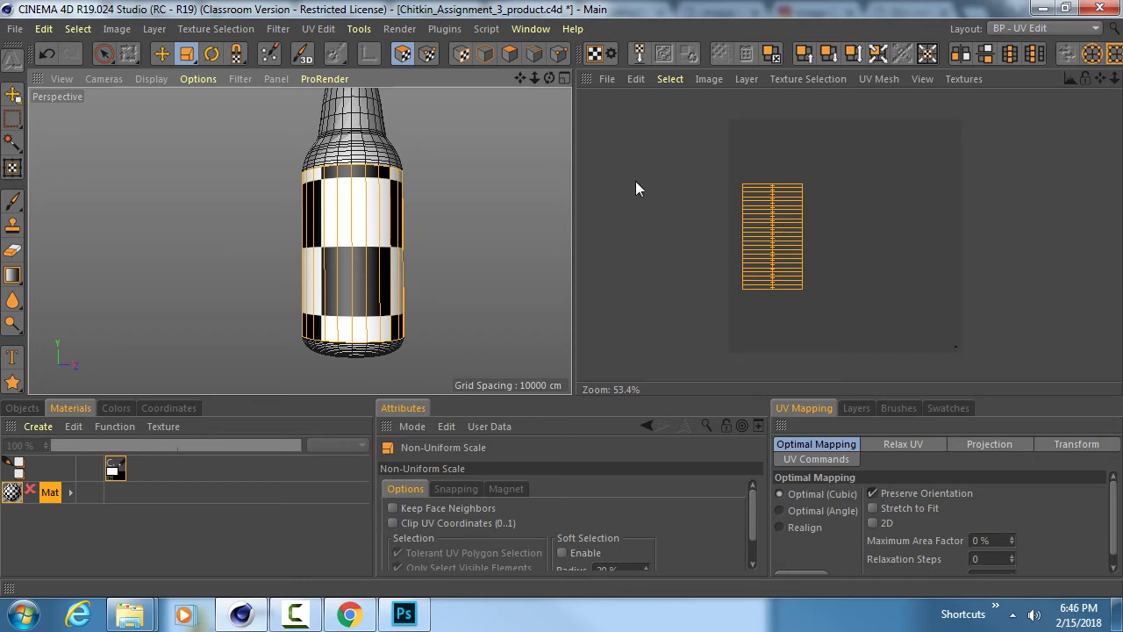
- Enlarge the label section's UVs uniformly to nearly the full canvas height and center them on the UV canvas
click(187, 54)
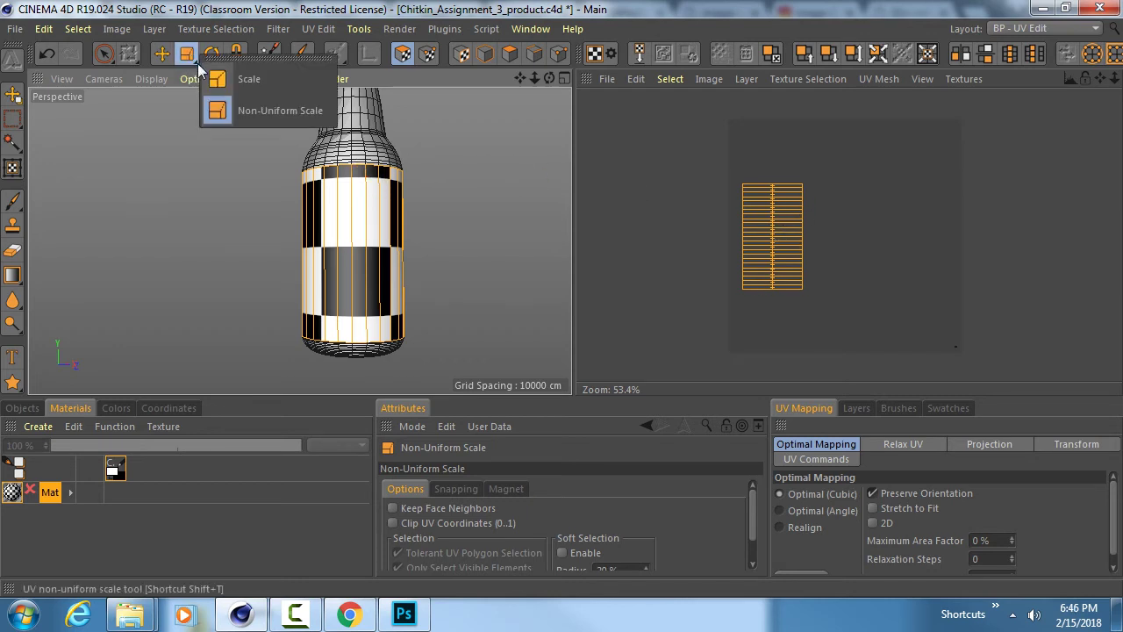
click(245, 80)
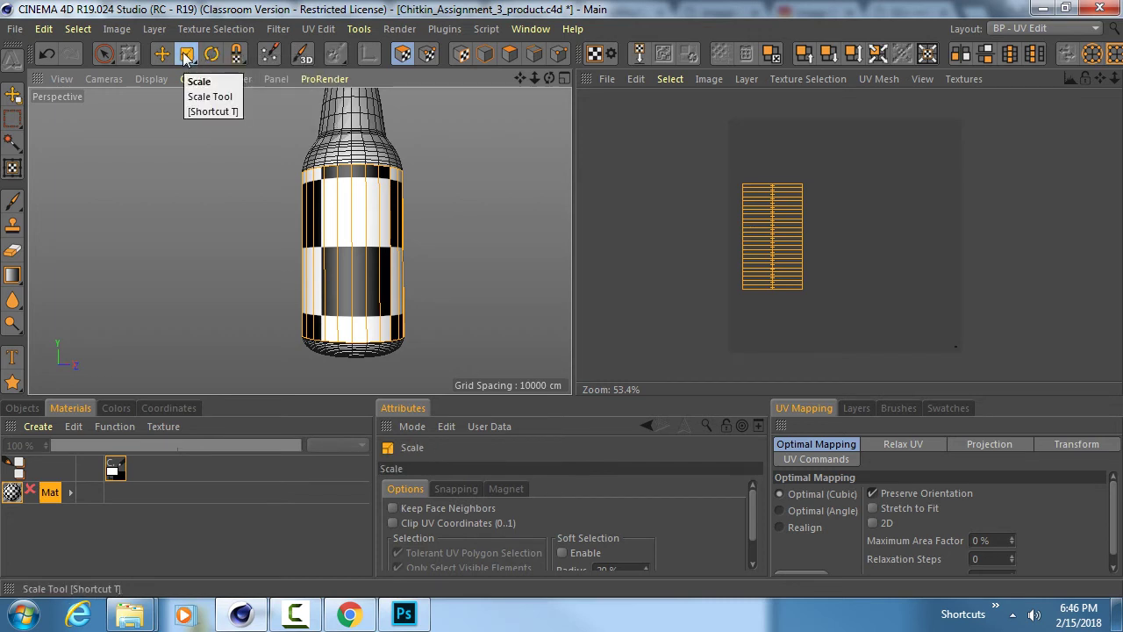
click(187, 55)
click(258, 79)
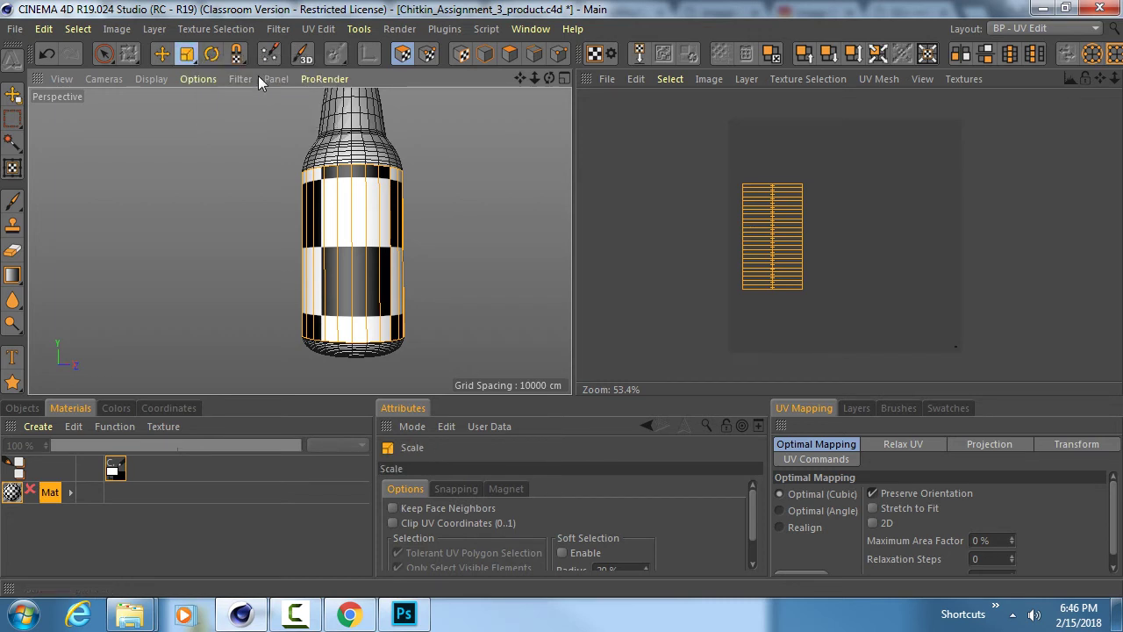
drag(772, 235, 841, 235)
key(e)
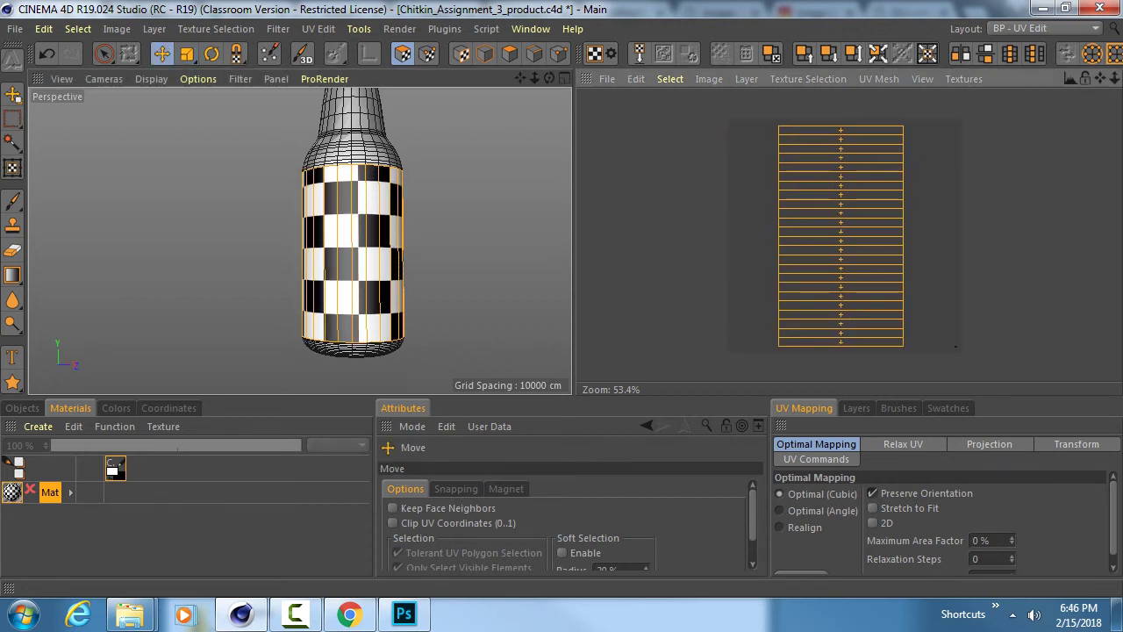
click(404, 613)
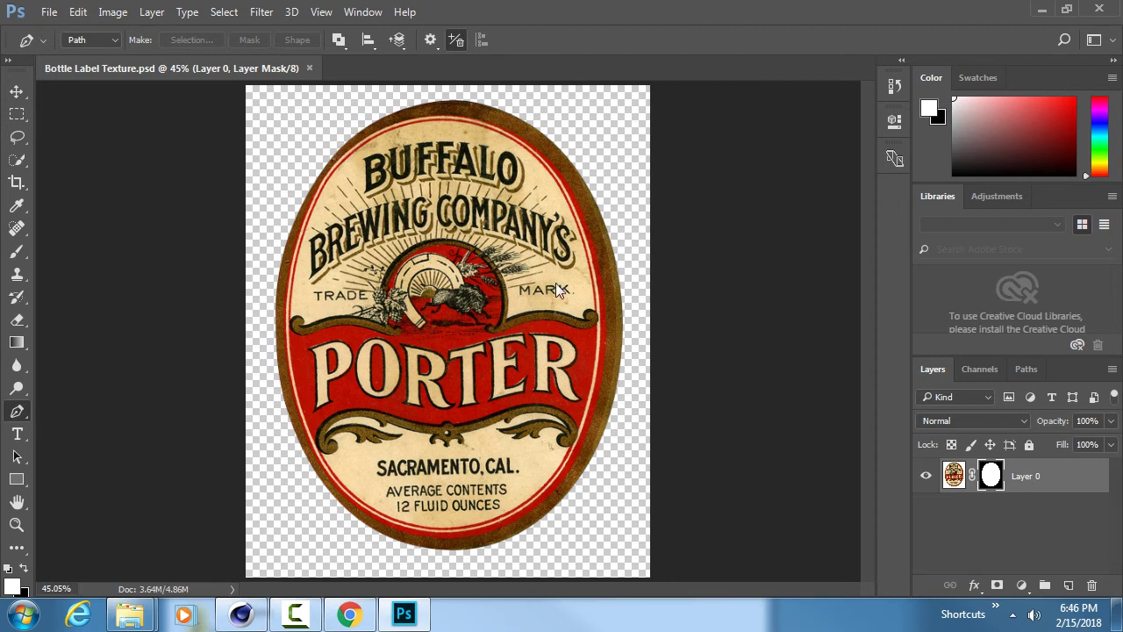
click(475, 261)
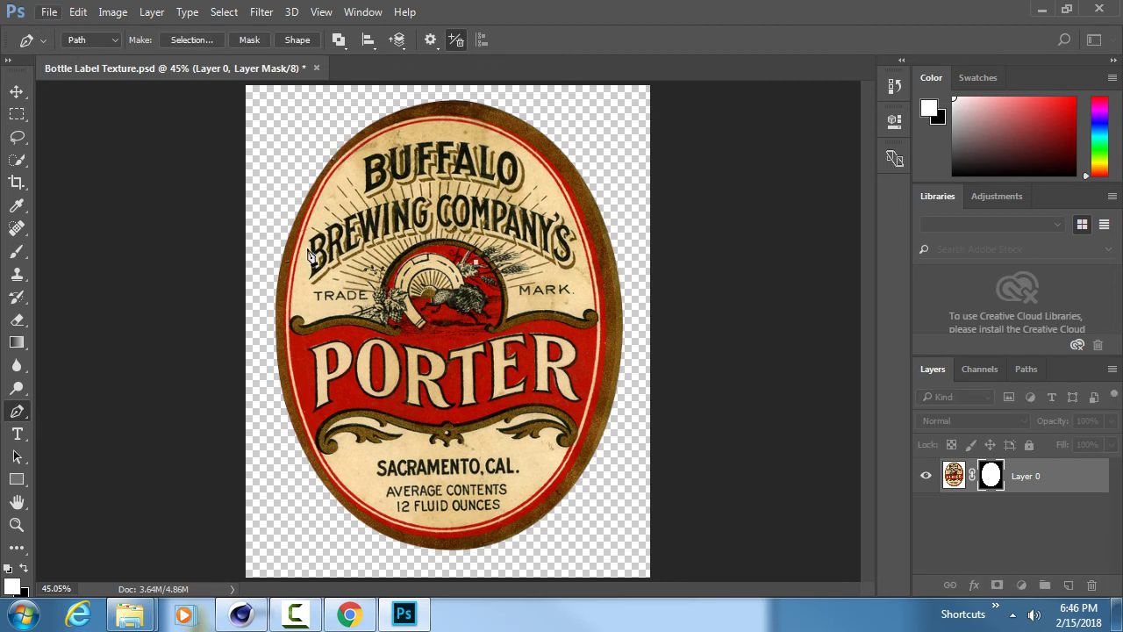
click(46, 14)
click(63, 30)
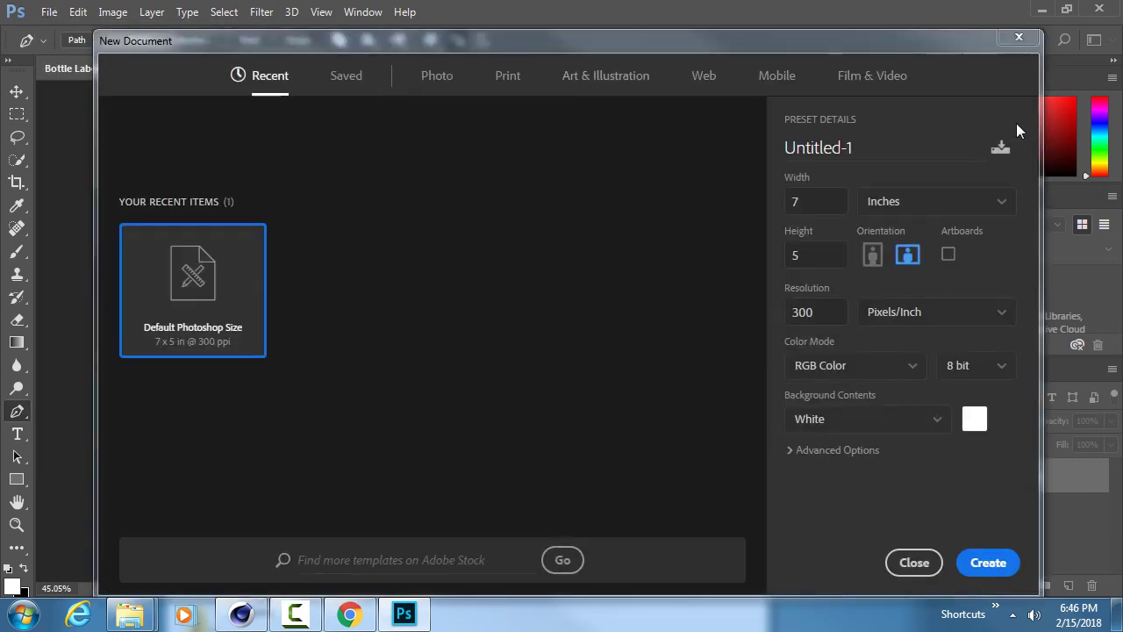
click(1019, 37)
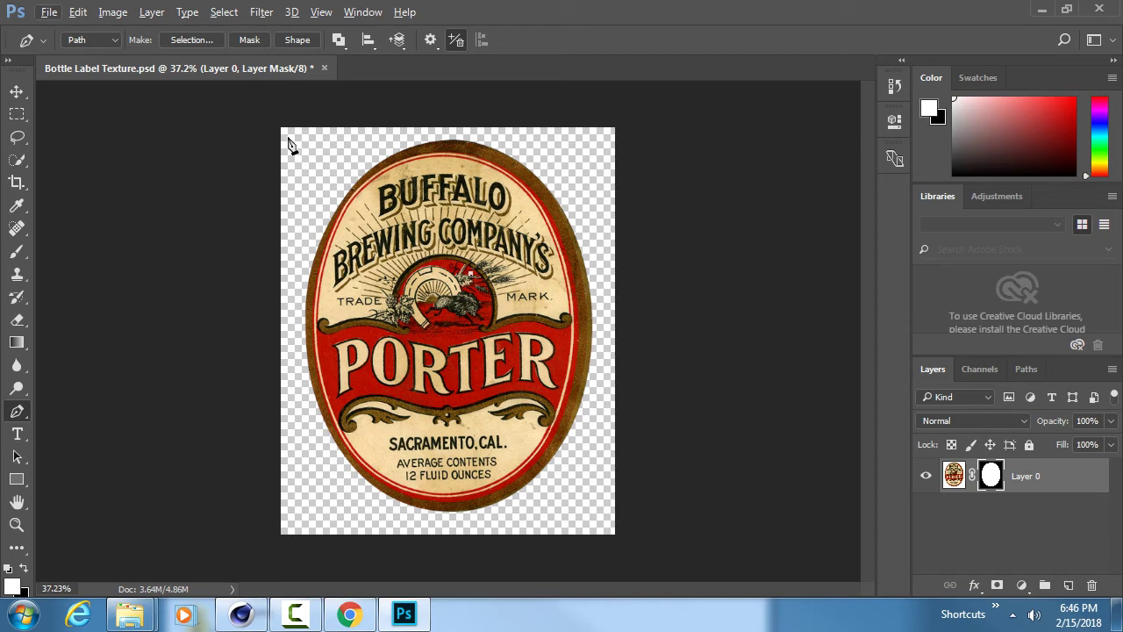
click(240, 614)
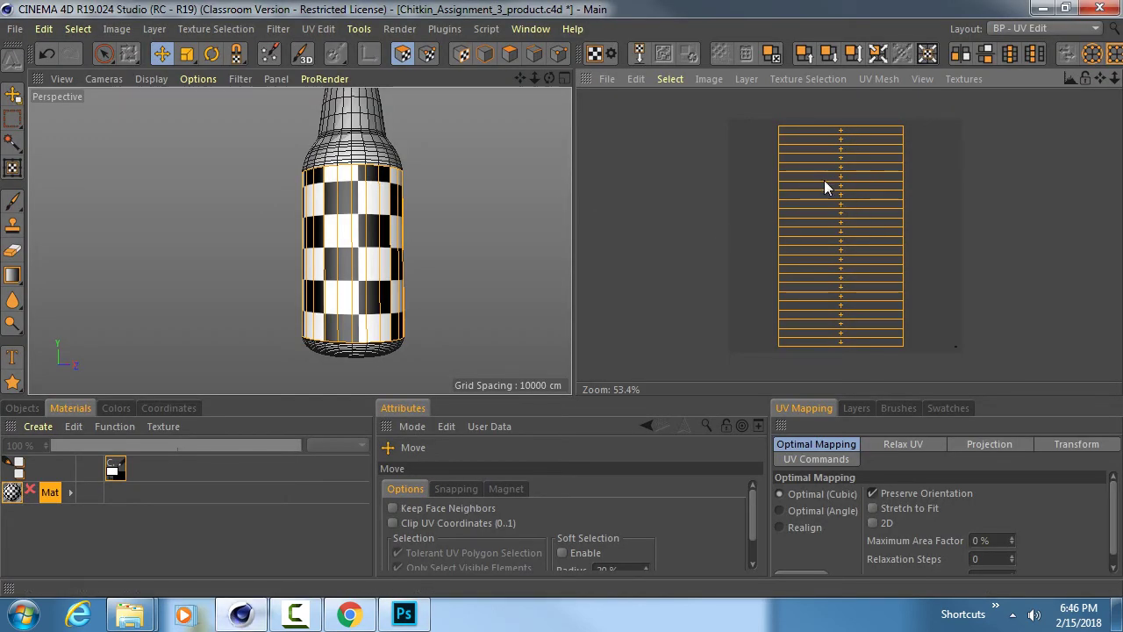
- Examine the checker pattern on the bottle's label section and how its UVs sit within the UV canvas
scroll(840, 220, up, 3)
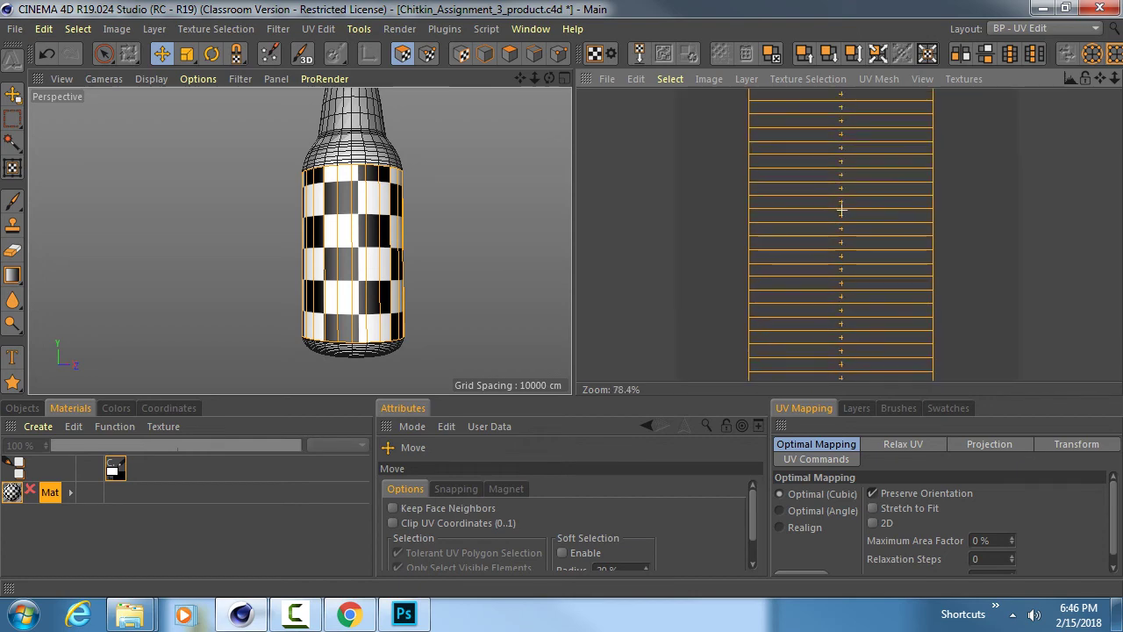
scroll(377, 211, up, 5)
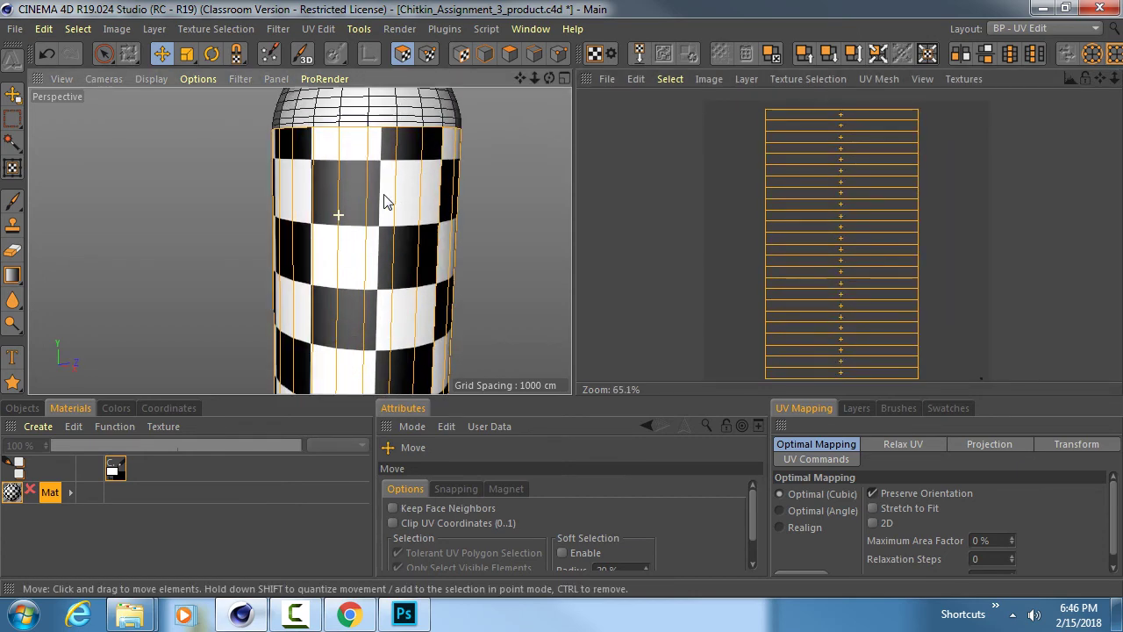
alt+drag(328, 234, 373, 254)
scroll(374, 253, down, 2)
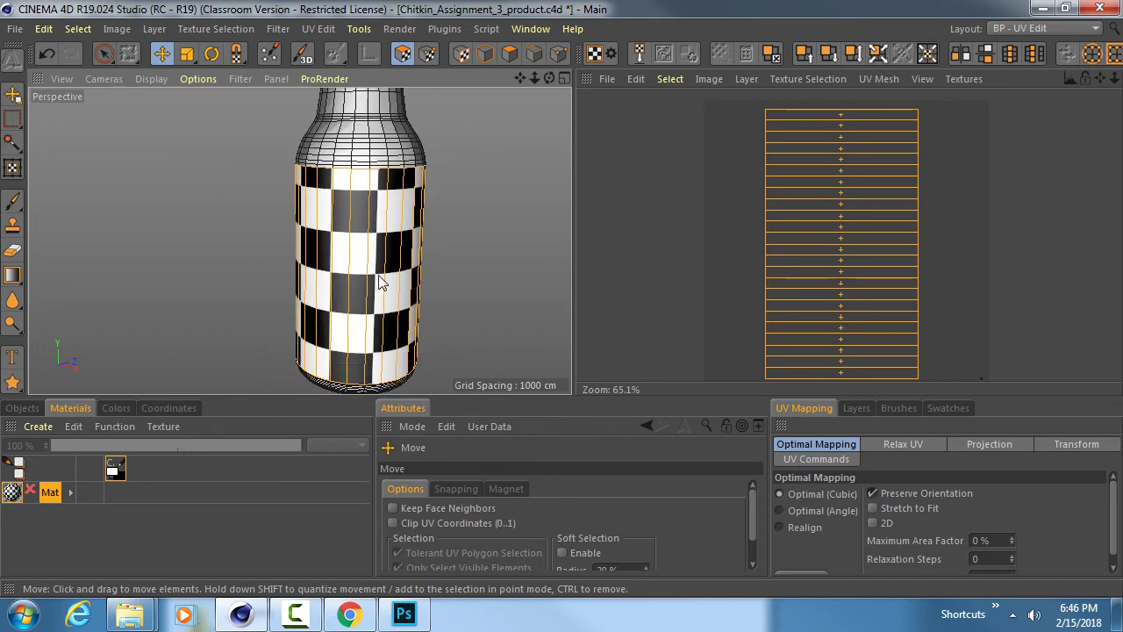
scroll(864, 186, down, 3)
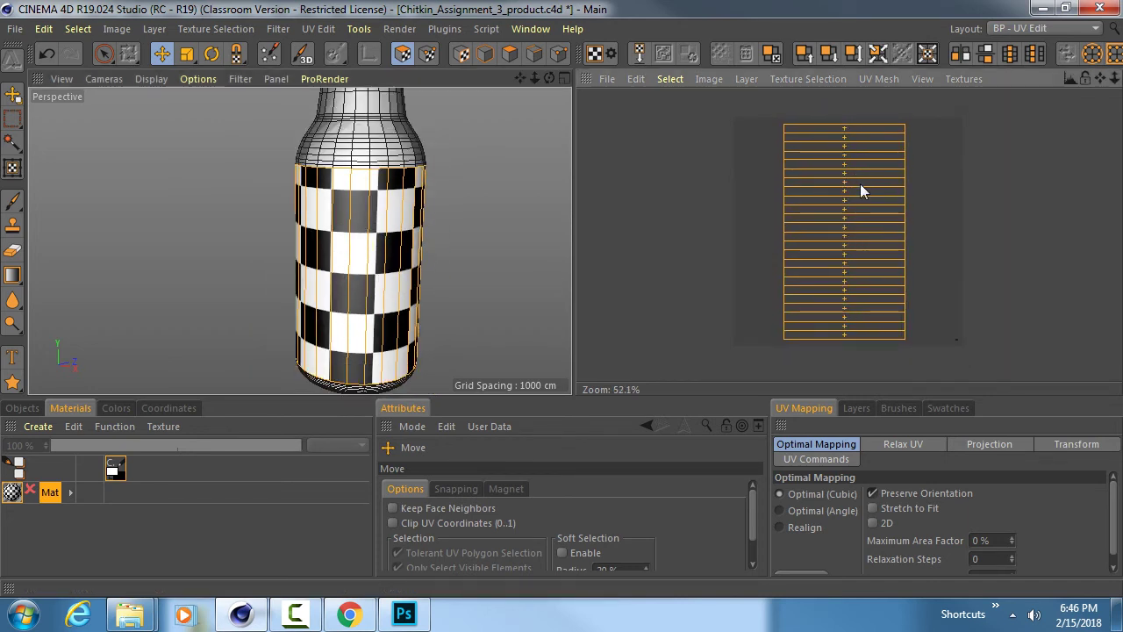
alt+middle_drag(850, 184, 854, 190)
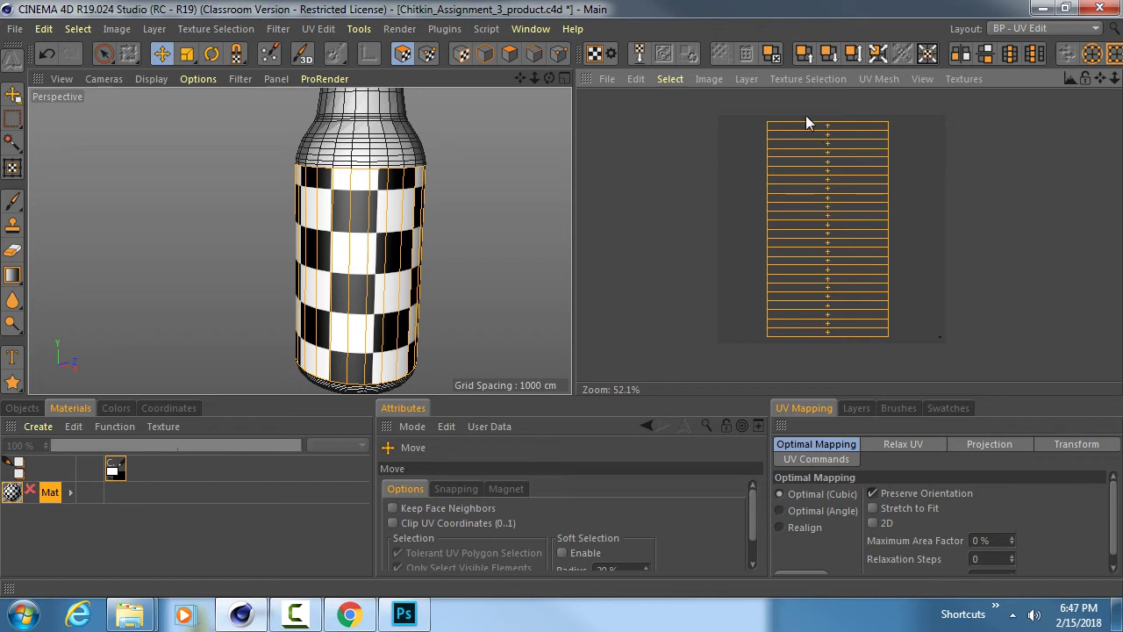
scroll(987, 340, up, 3)
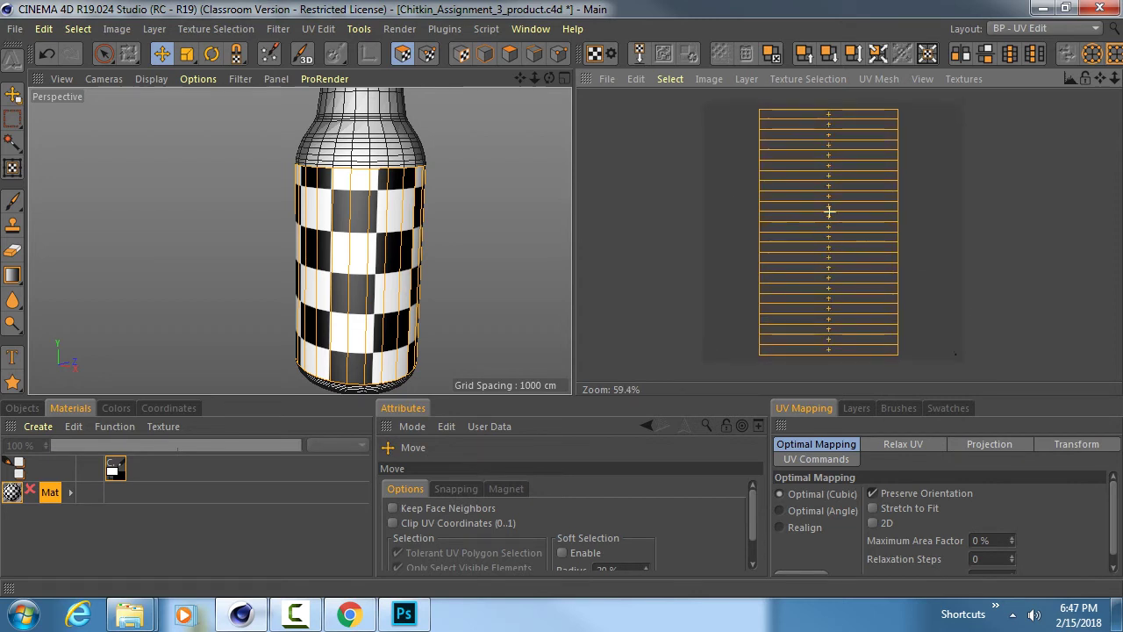
alt+middle_drag(987, 339, 987, 346)
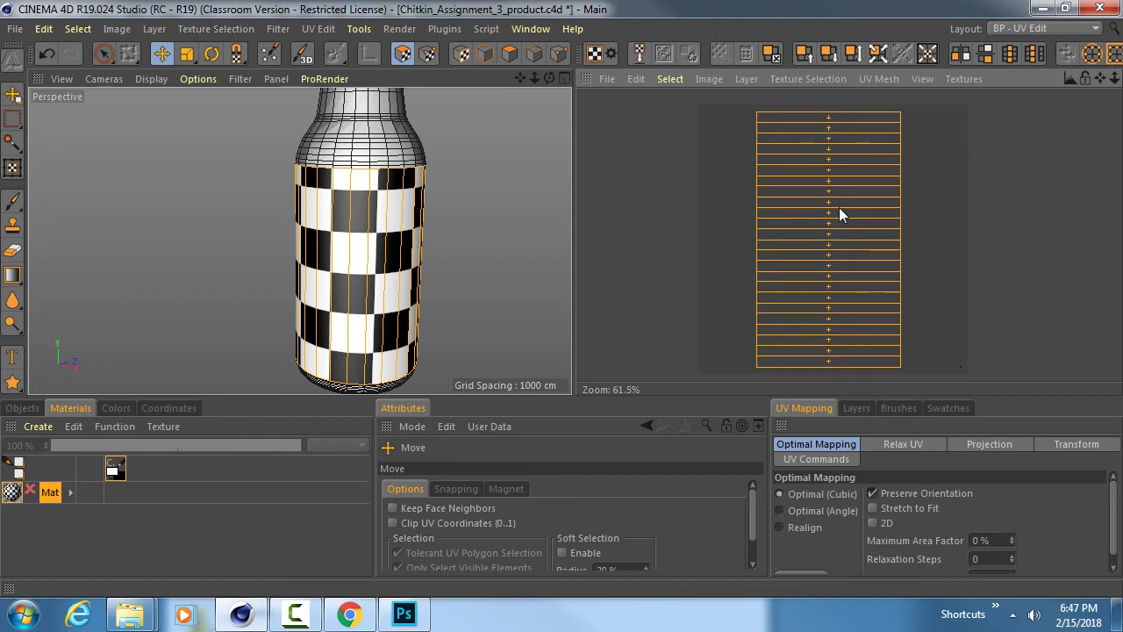
- Start a new texture for the UV canvas and name it Bottle_UV
click(603, 81)
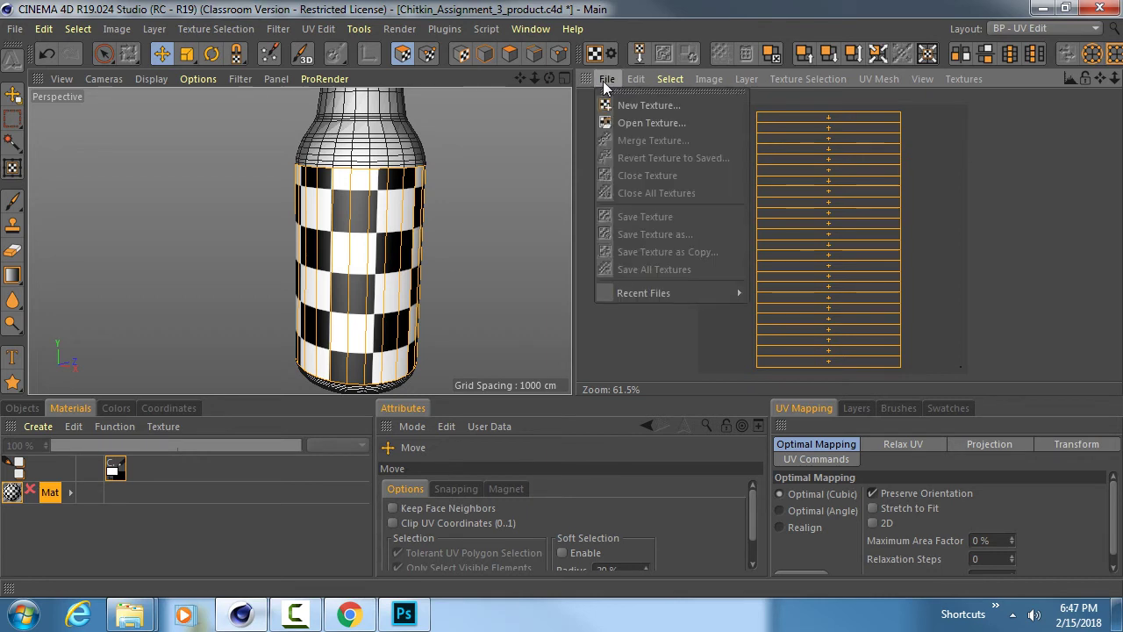
click(603, 81)
click(604, 81)
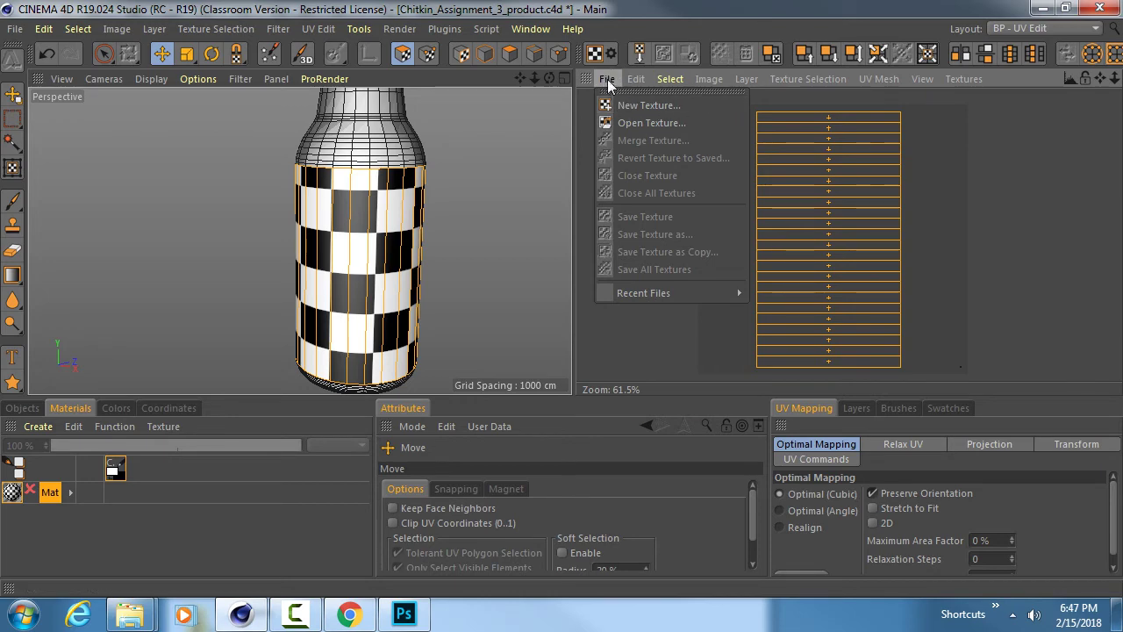
click(651, 104)
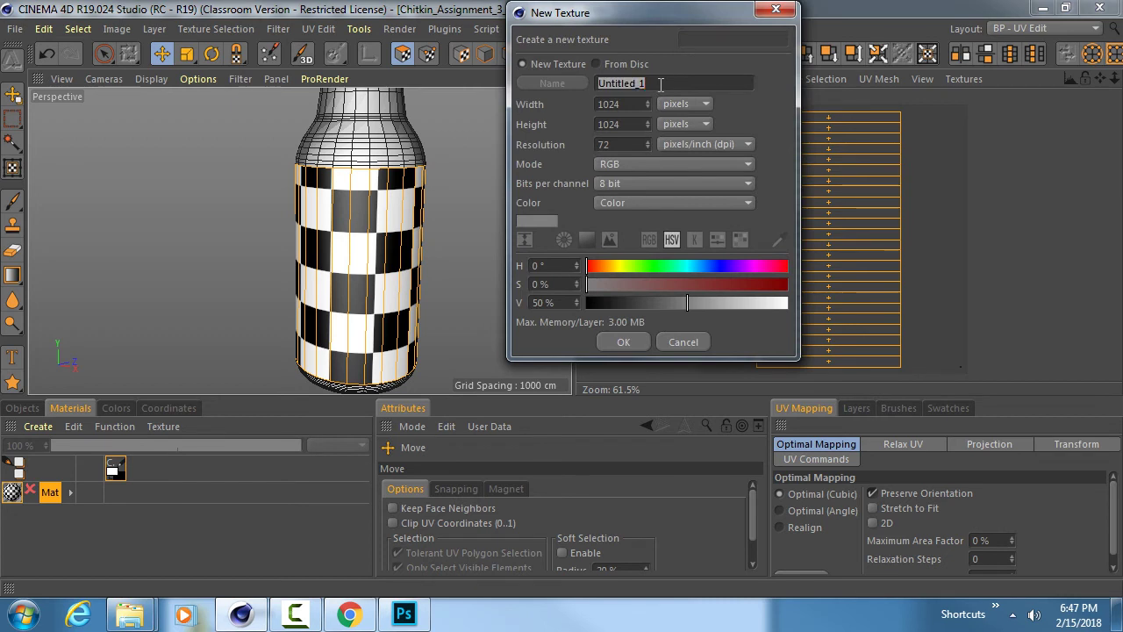
text(Bottle_UV)
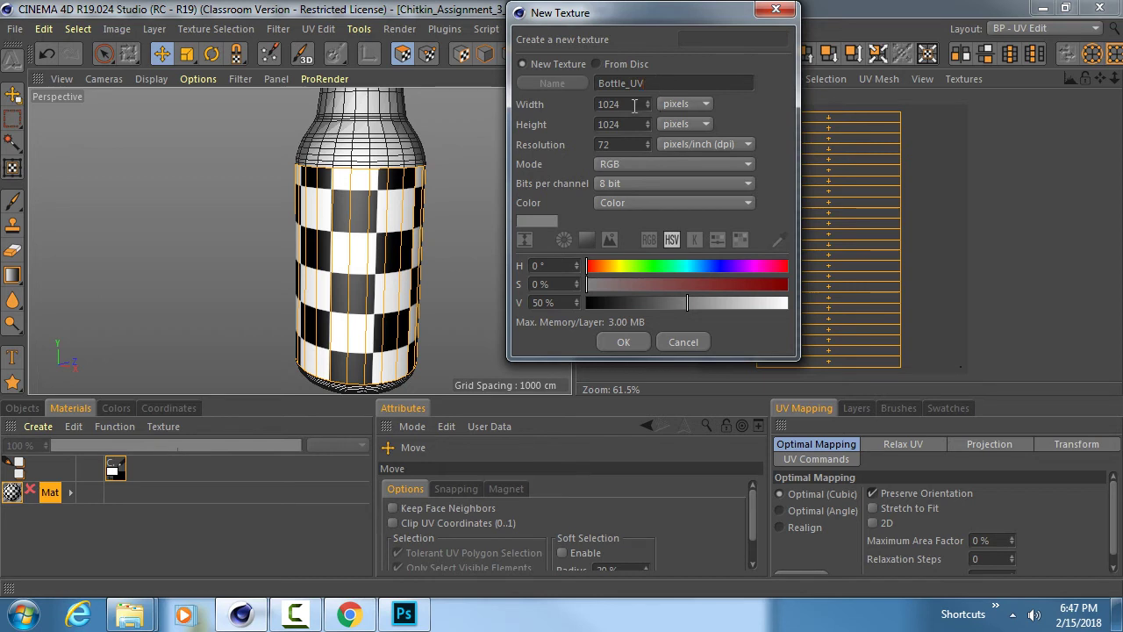
- Set the new texture's width and height to 2048 pixels and its color to black, and create it
click(634, 105)
click(546, 104)
click(614, 104)
text(20)
text(48)
key(Tab)
key(Tab)
text(2048)
key(Tab)
drag(688, 301, 576, 300)
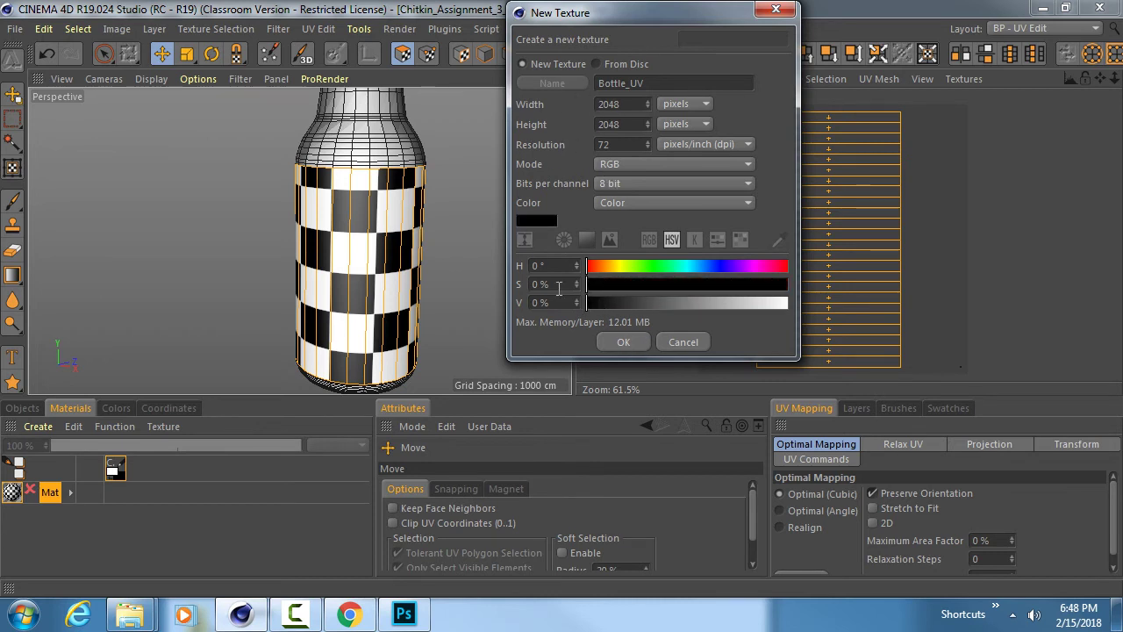
click(621, 343)
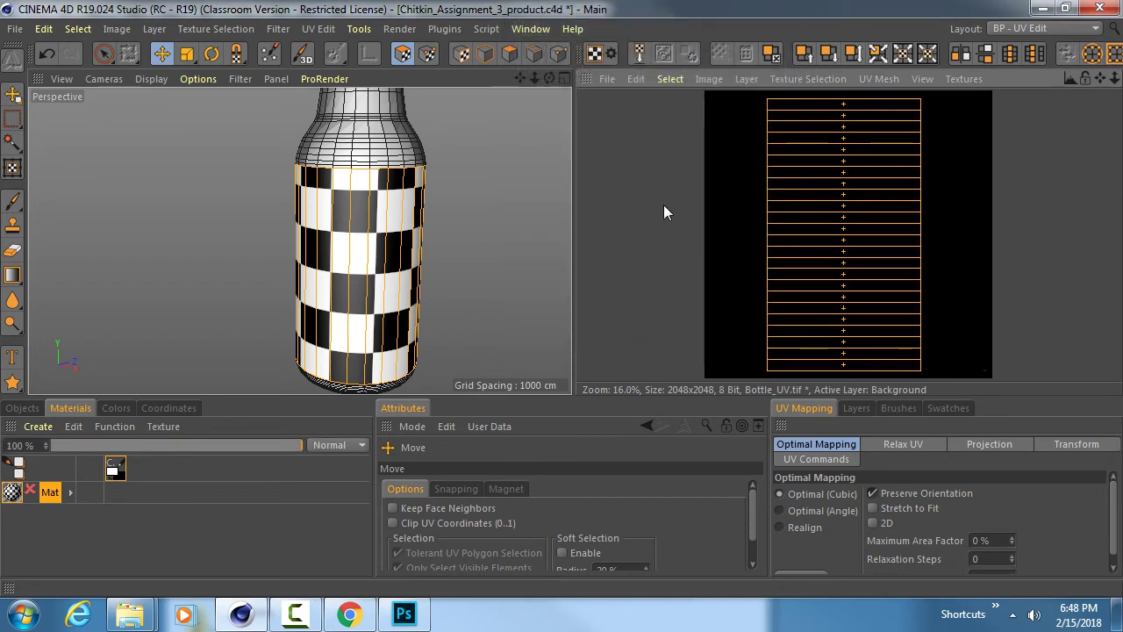
- Create a UV mesh layer from the label section's UVs on the Bottle_UV texture
click(715, 79)
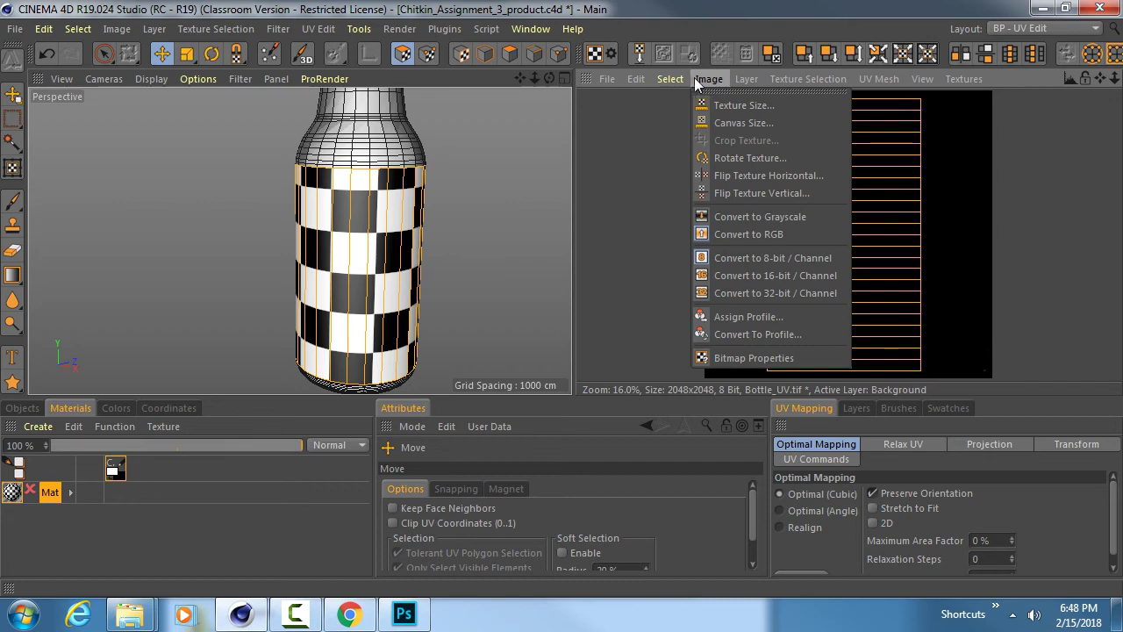
mouse_move(741, 79)
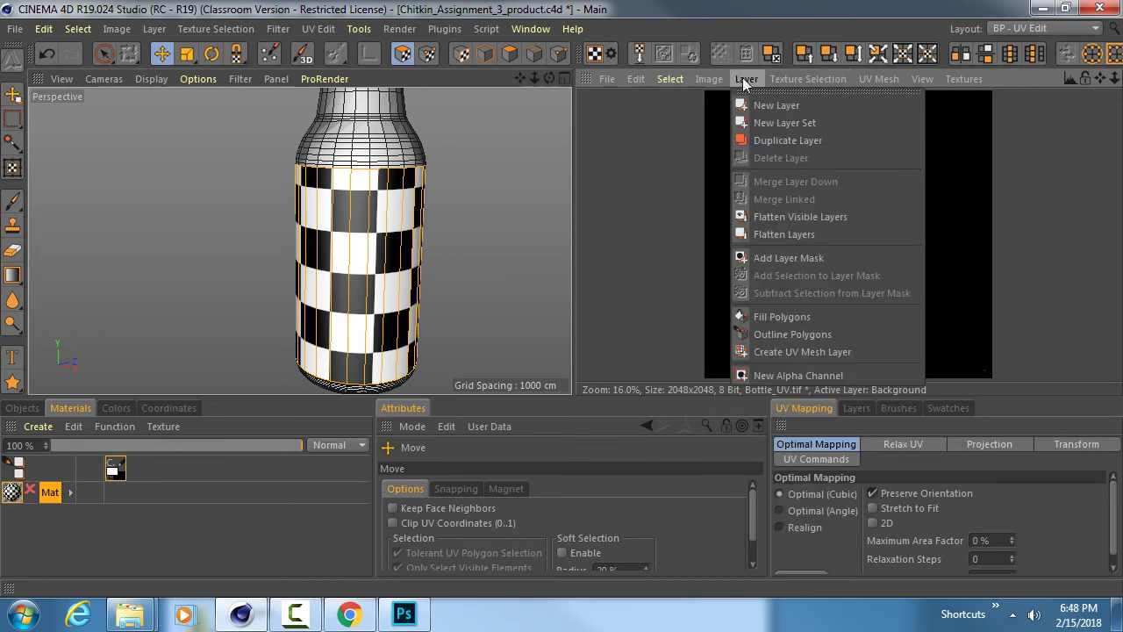
click(809, 352)
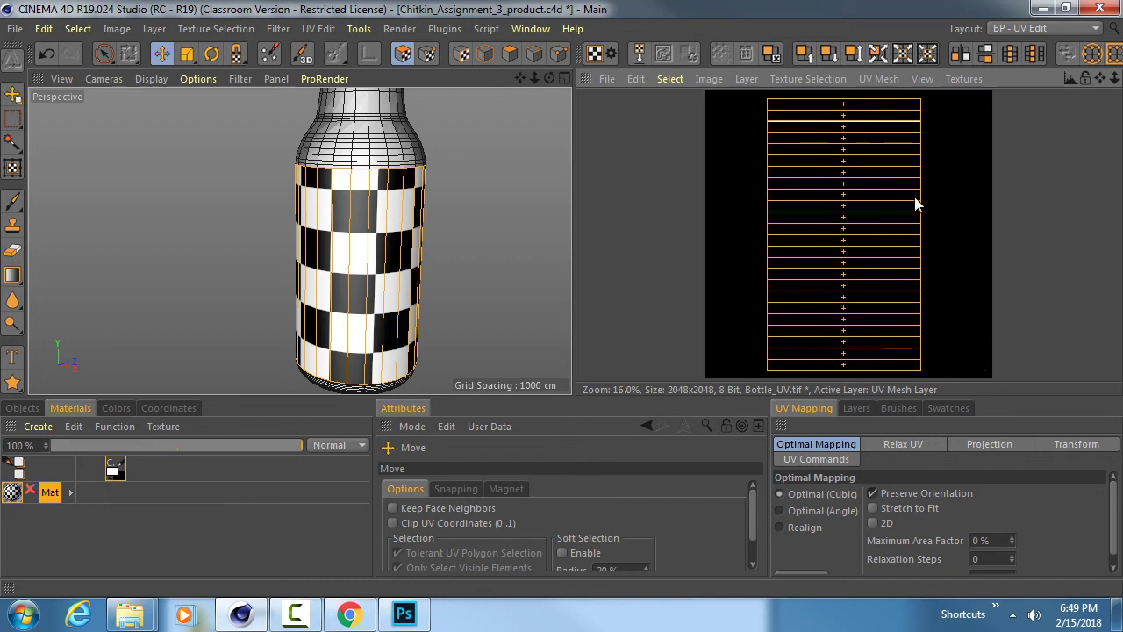
- Save the texture in TIFF format as Bottle_UV in the Assignment_3 project's tex folder on drive P
click(607, 79)
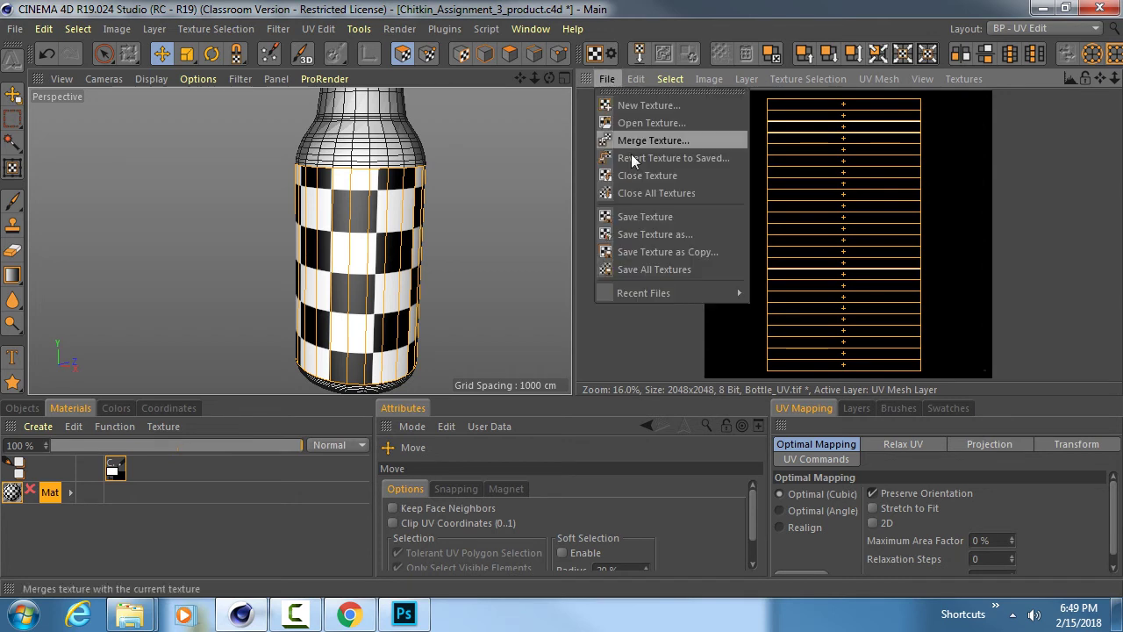
click(632, 218)
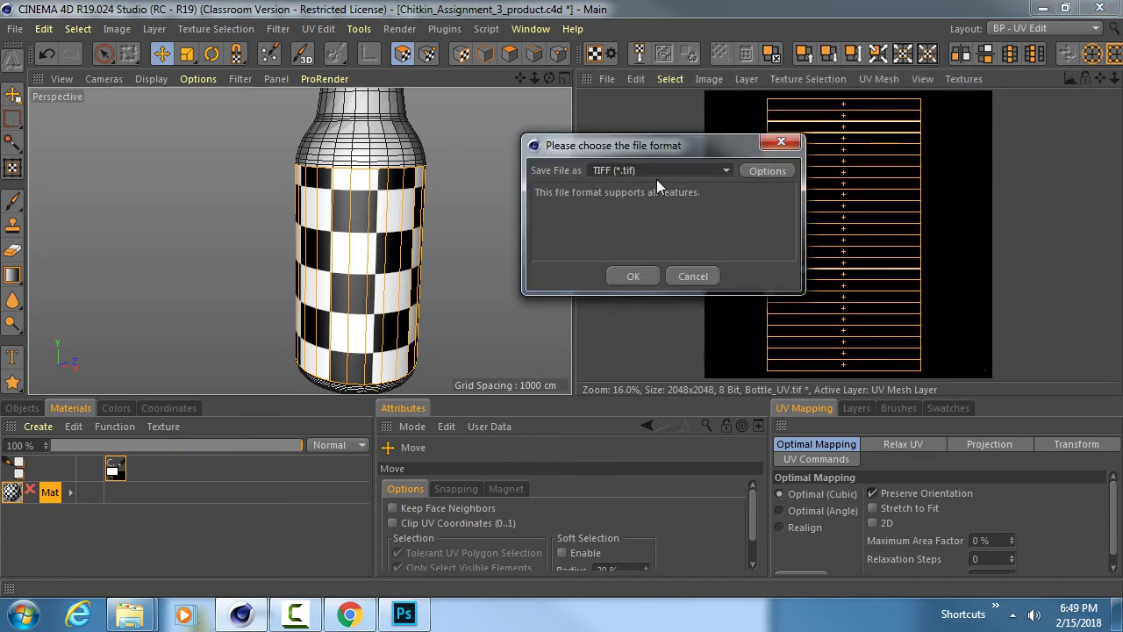
click(632, 276)
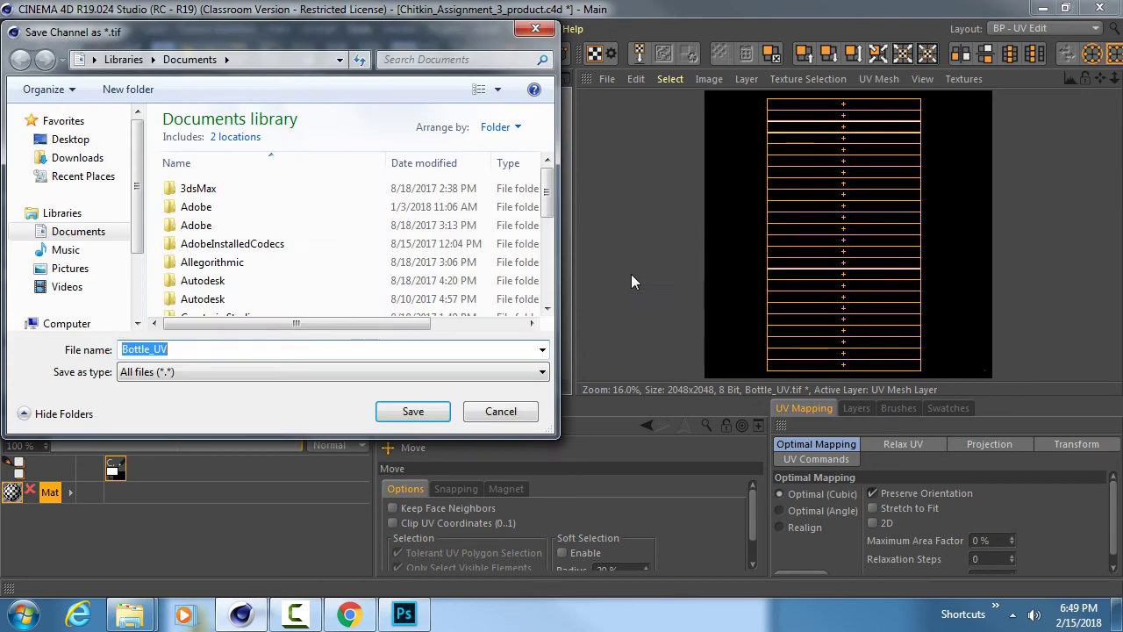
drag(136, 182, 136, 212)
click(84, 278)
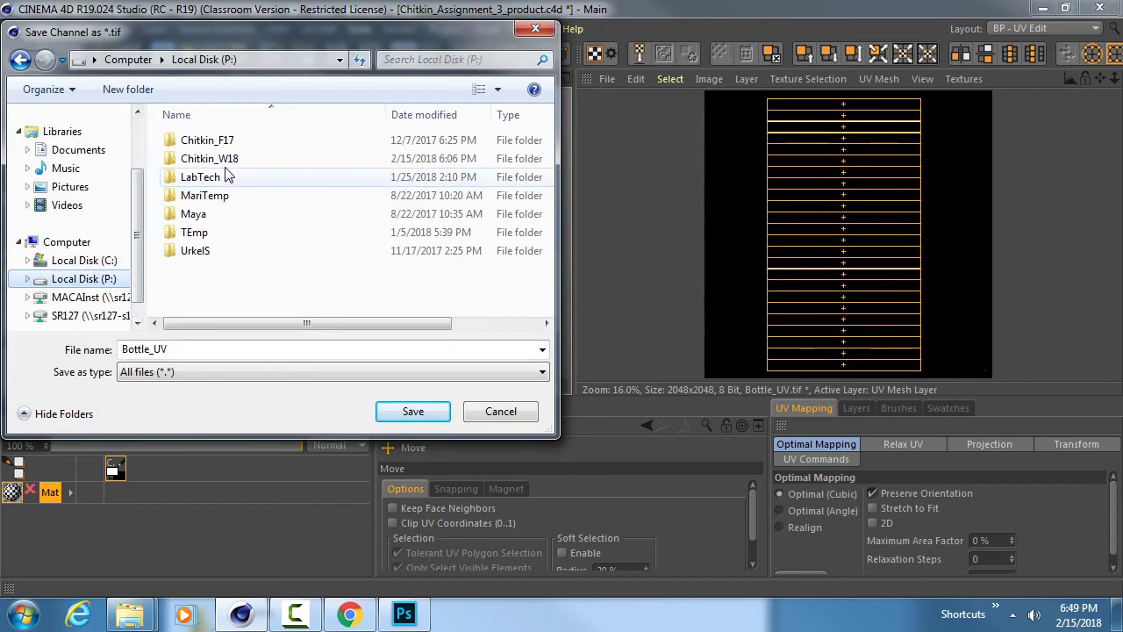
click(245, 167)
double_click(246, 167)
double_click(254, 176)
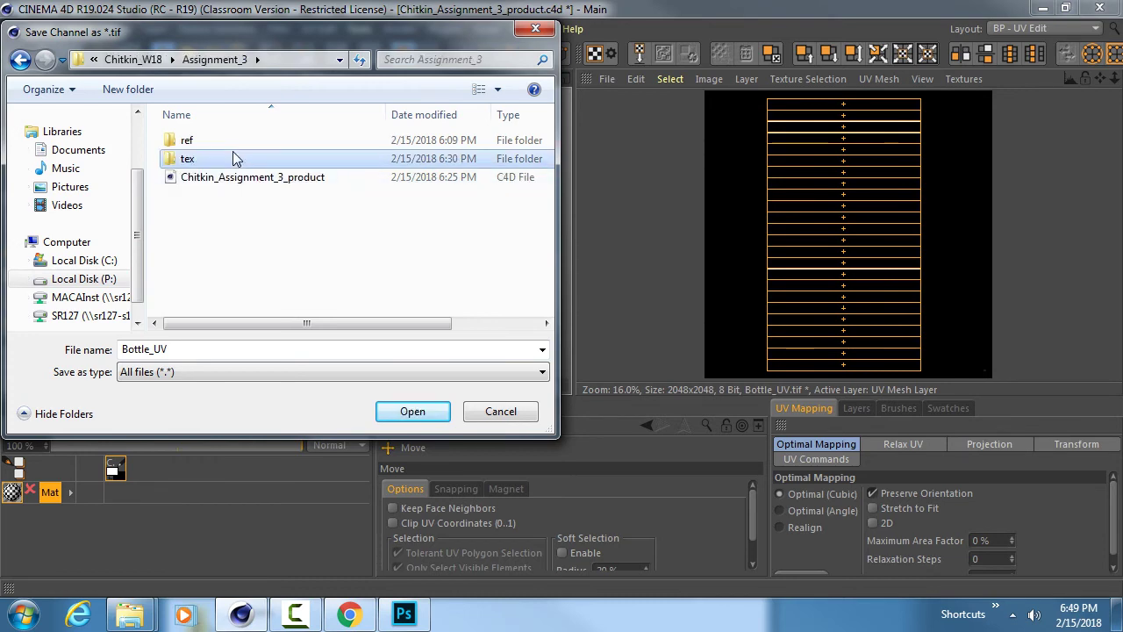
double_click(254, 157)
double_click(188, 348)
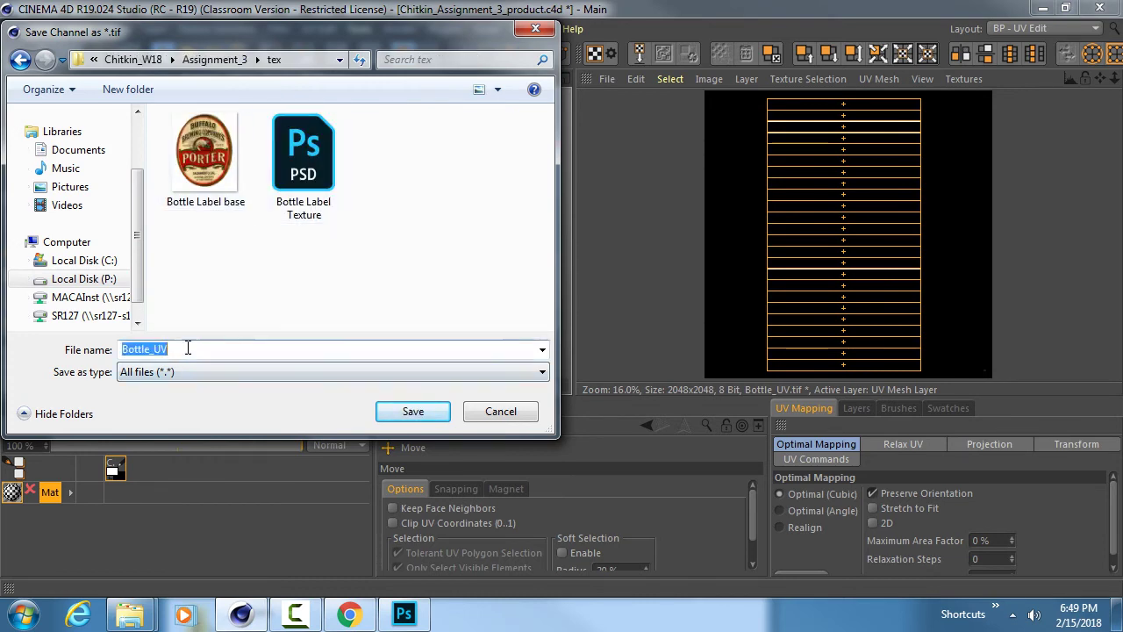
click(411, 412)
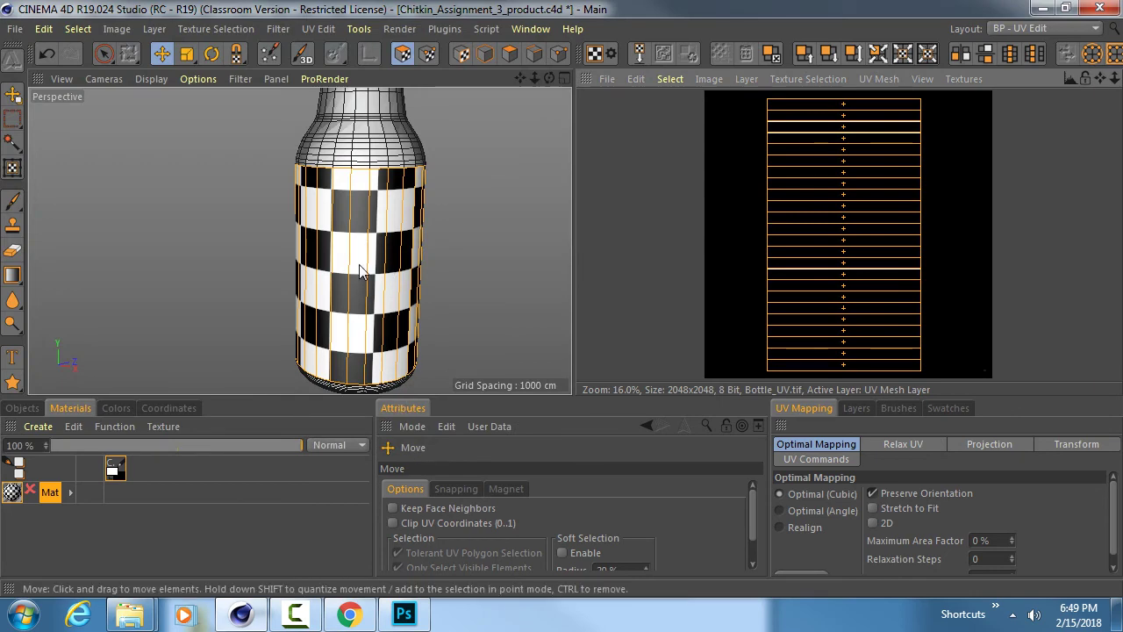
- Switch to Photoshop and open the Bottle_UV texture from the tex folder
click(405, 613)
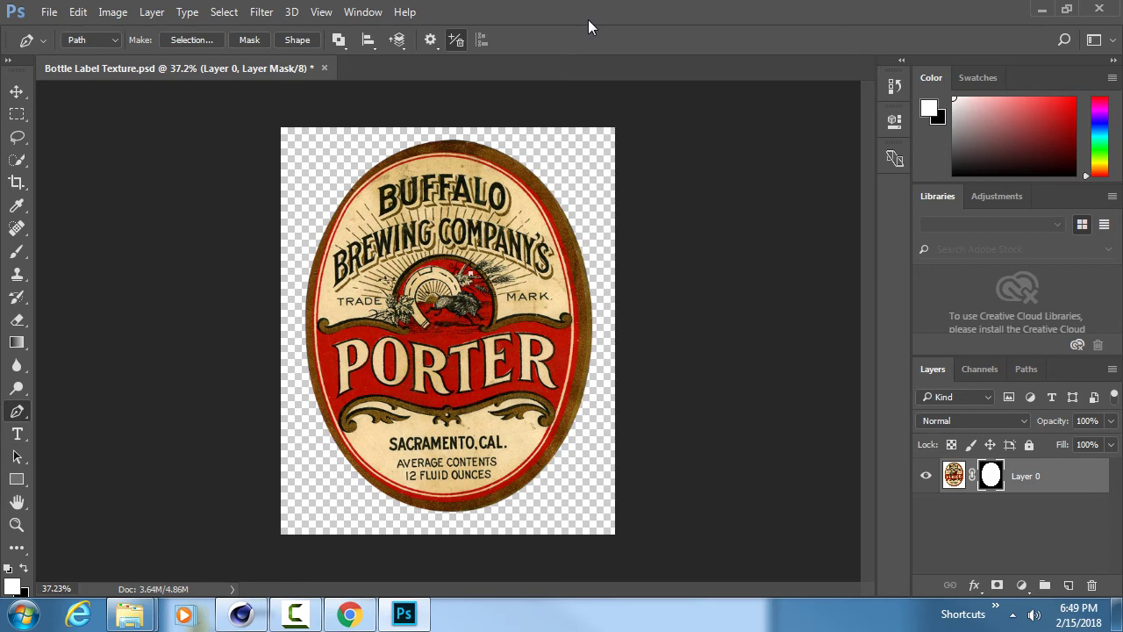
click(49, 11)
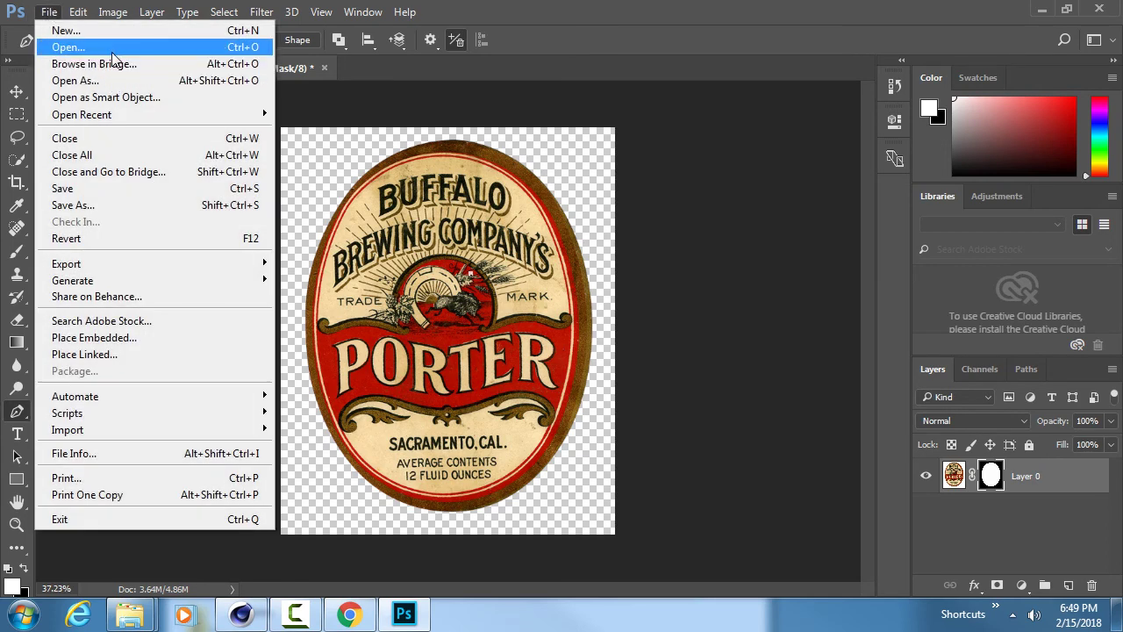
click(111, 49)
click(430, 127)
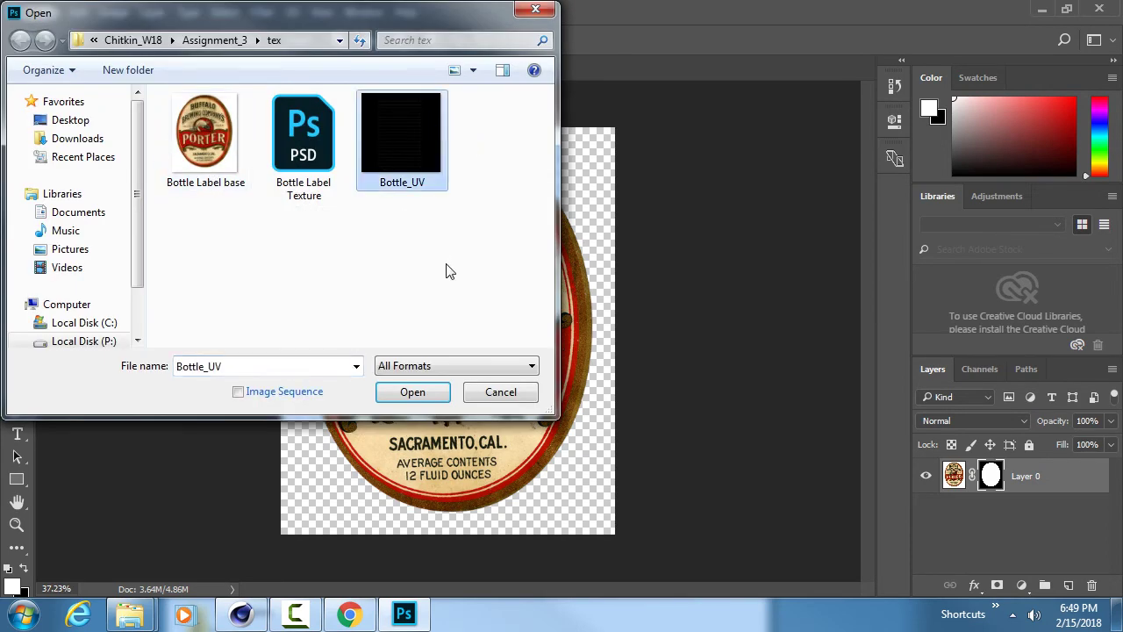
click(417, 392)
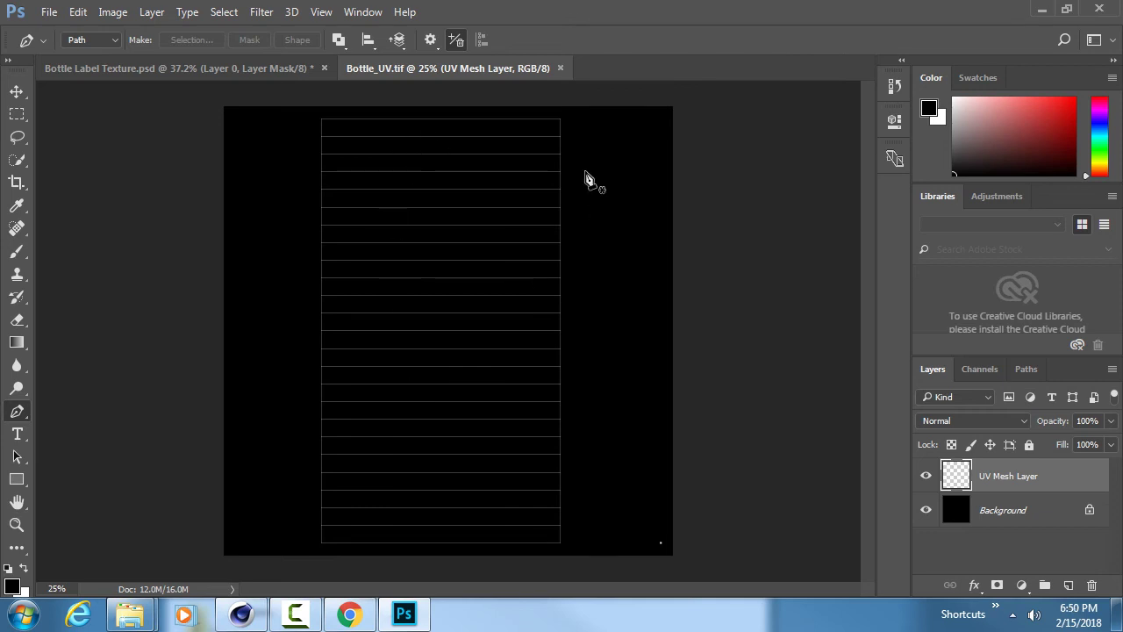
- Check the Background and UV Mesh Layer of Bottle_UV.tif, and return to the Bottle Label Texture document
click(1057, 512)
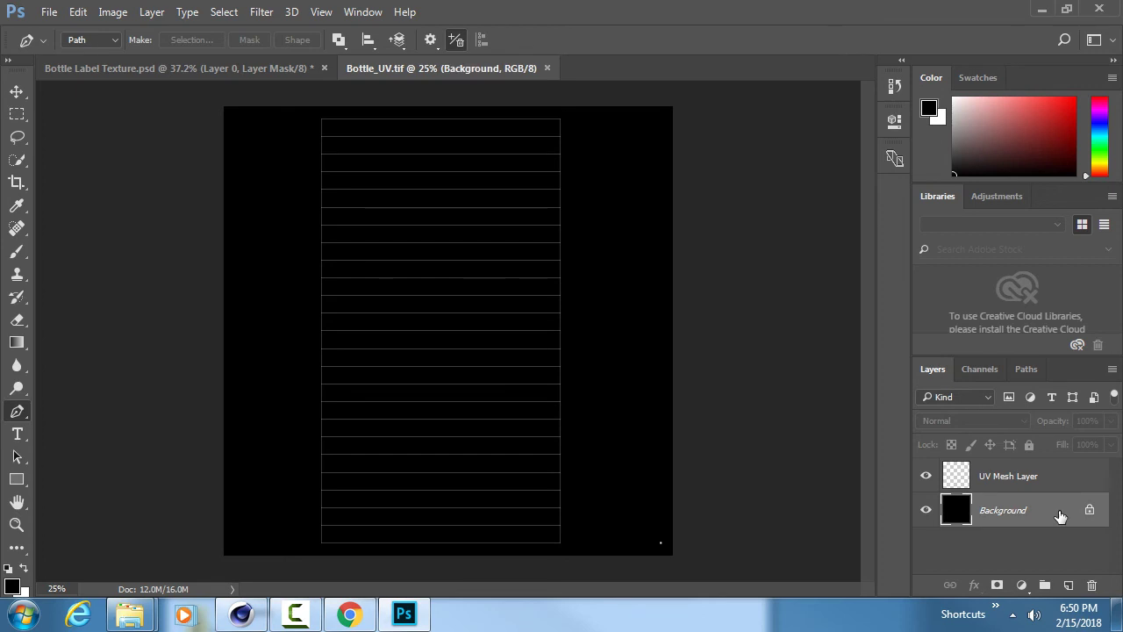
click(1068, 475)
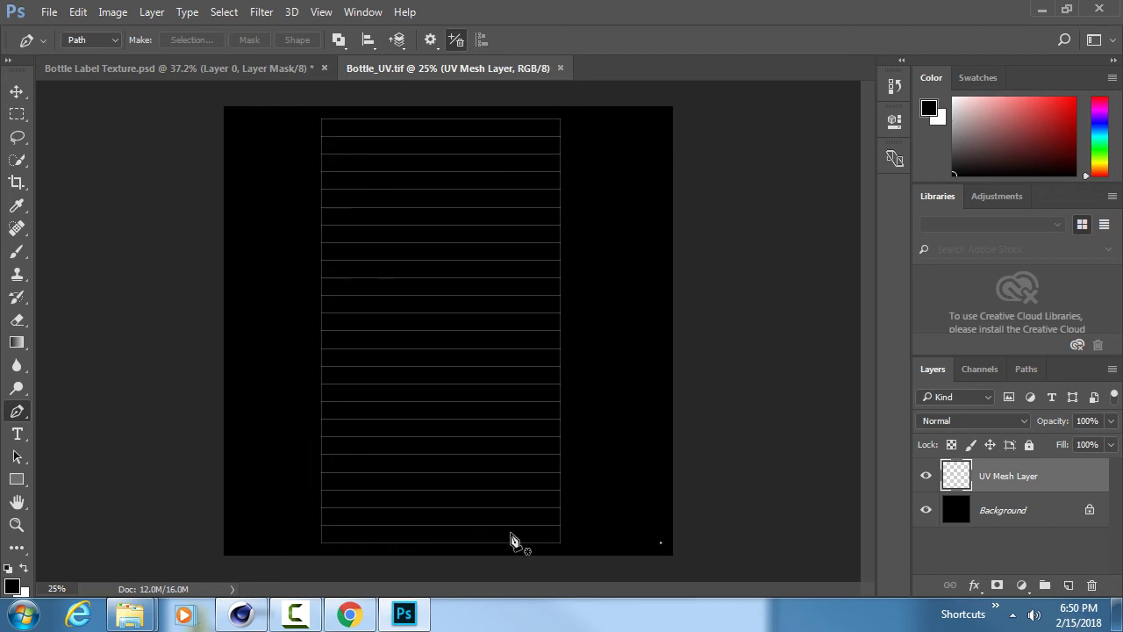
click(275, 72)
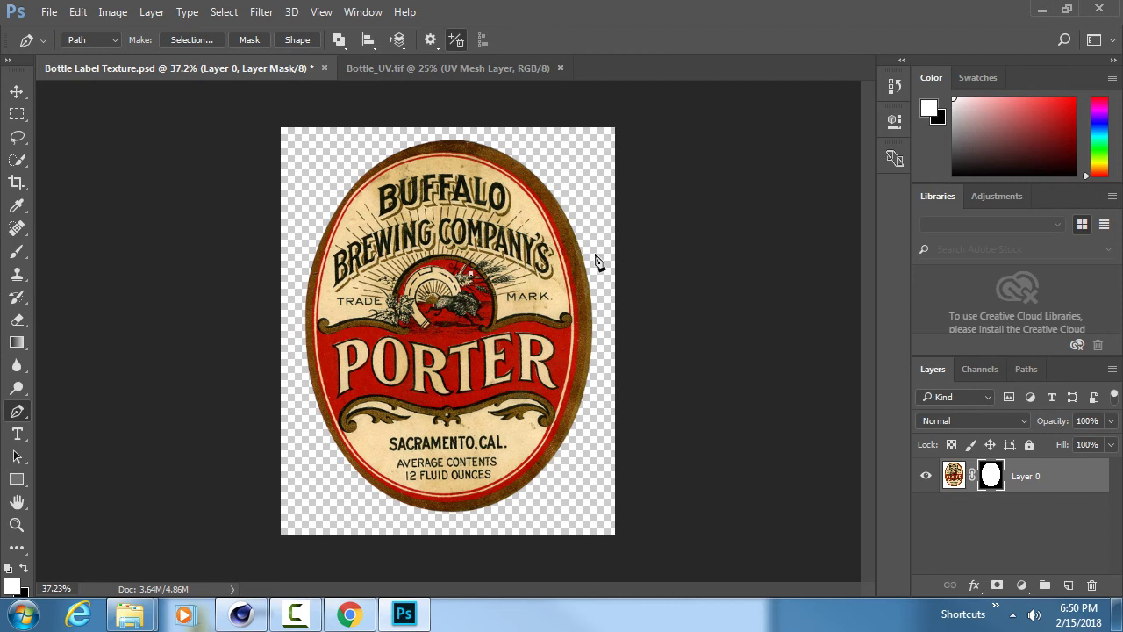
- Duplicate the masked label layer from Bottle Label Texture.psd into the Bottle_UV.tif document as Layer 1
click(1080, 480)
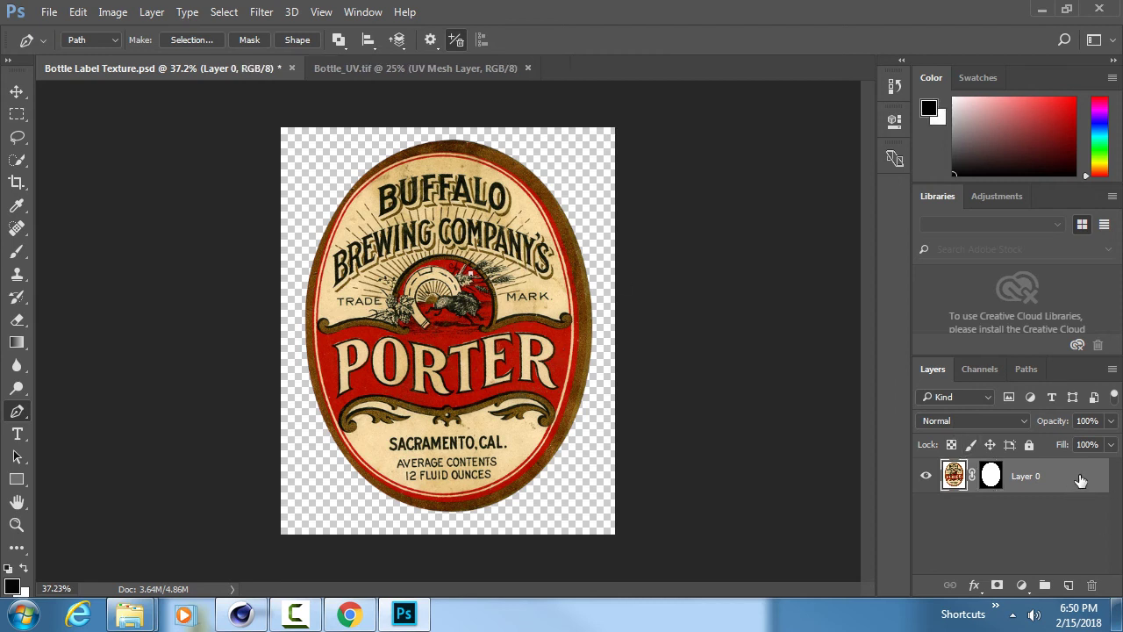
right_click(1079, 478)
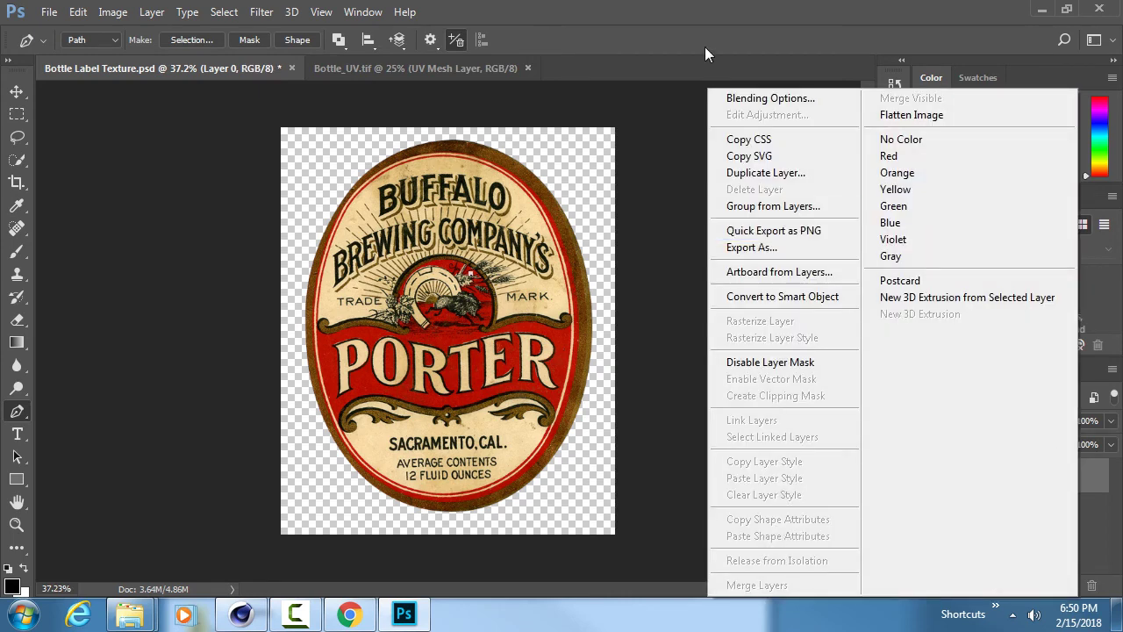
click(747, 174)
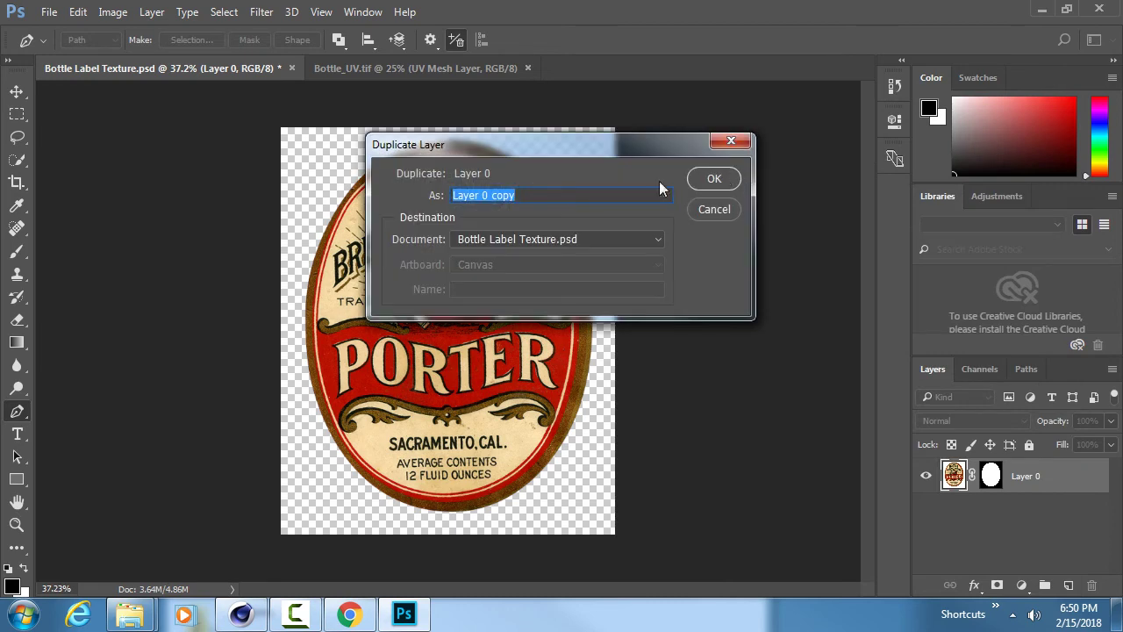
click(522, 245)
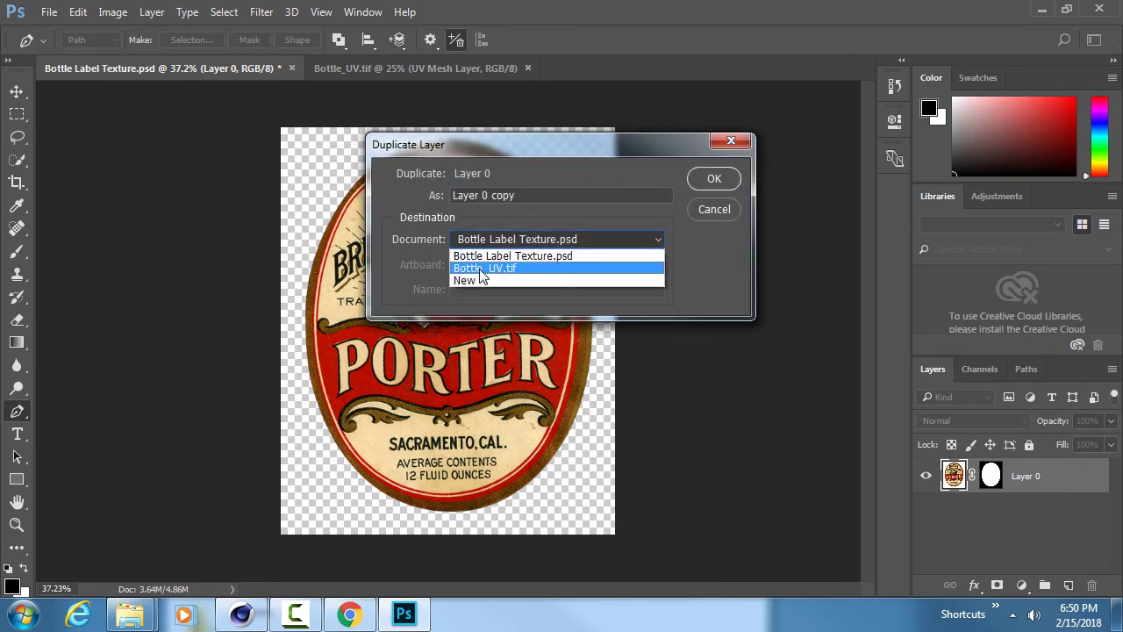
click(479, 272)
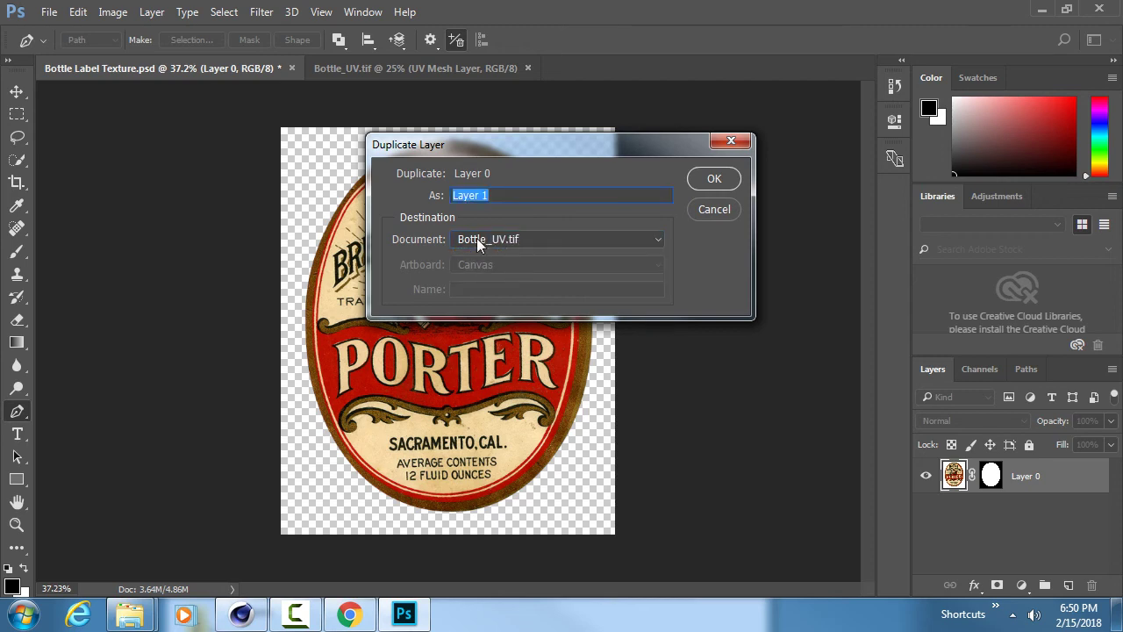
click(714, 179)
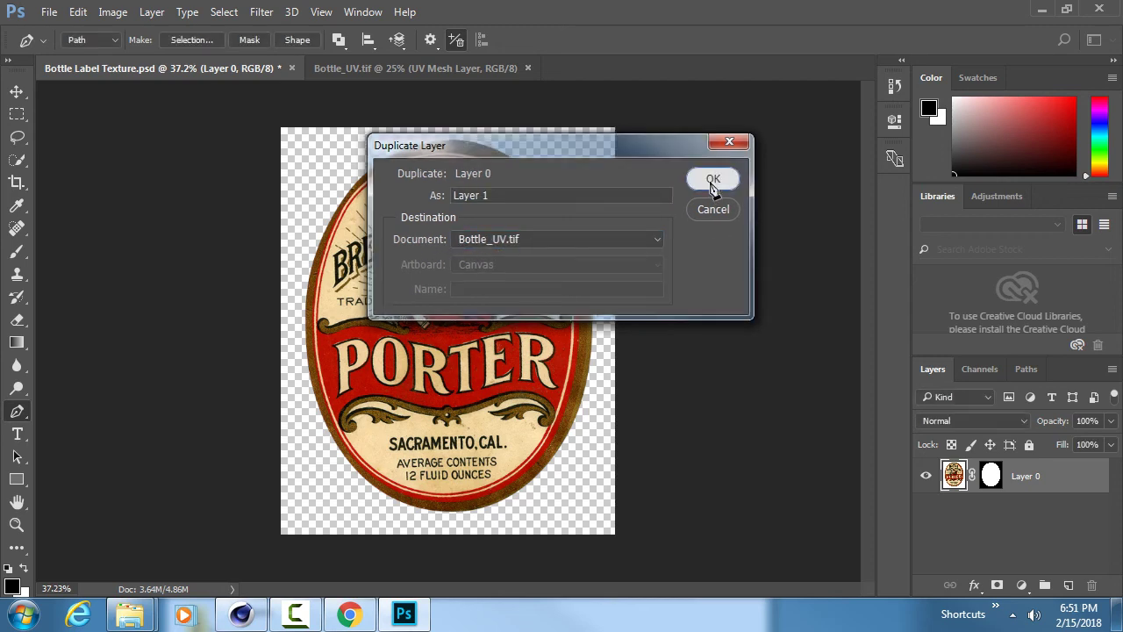
- Switch to the Bottle_UV.tif document and rename the duplicated label layer as Label
click(404, 68)
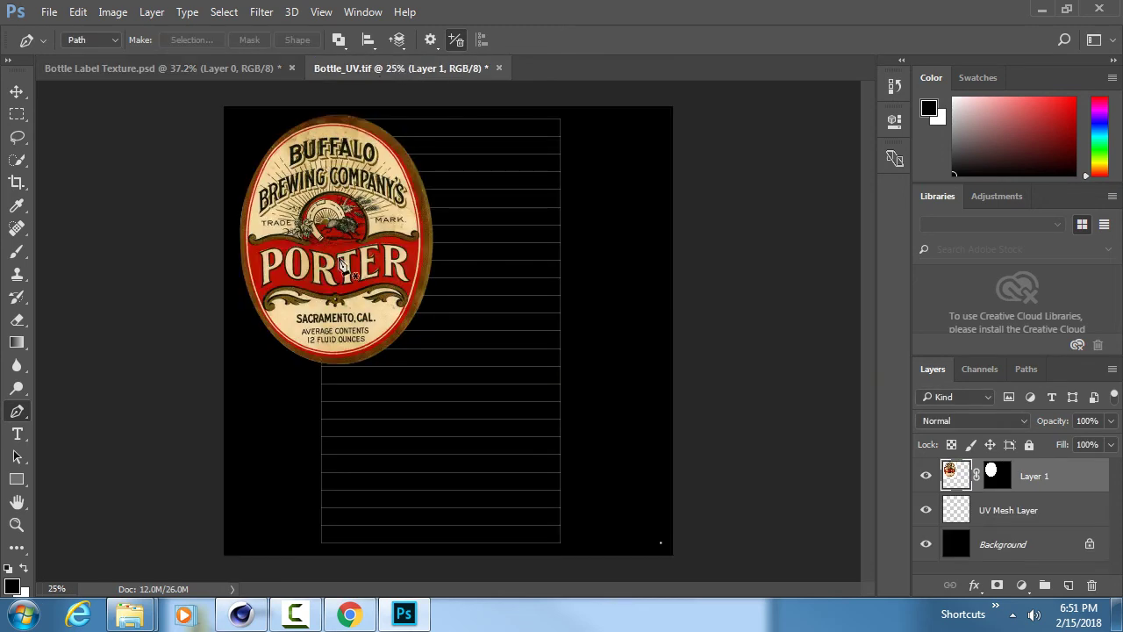
double_click(1036, 475)
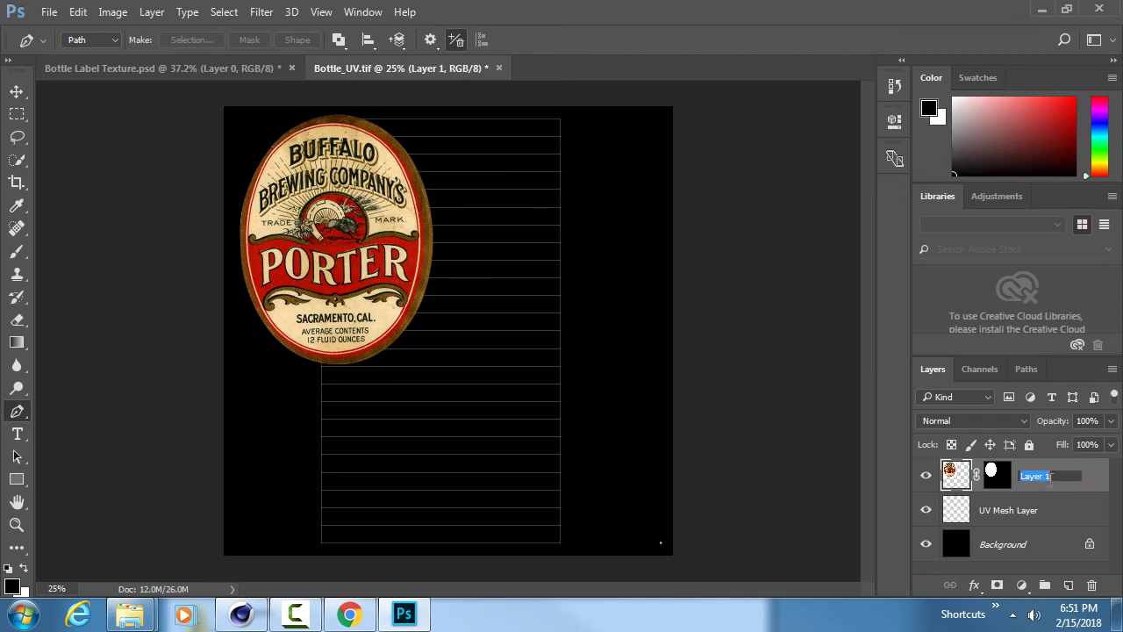
text(Label)
key(Return)
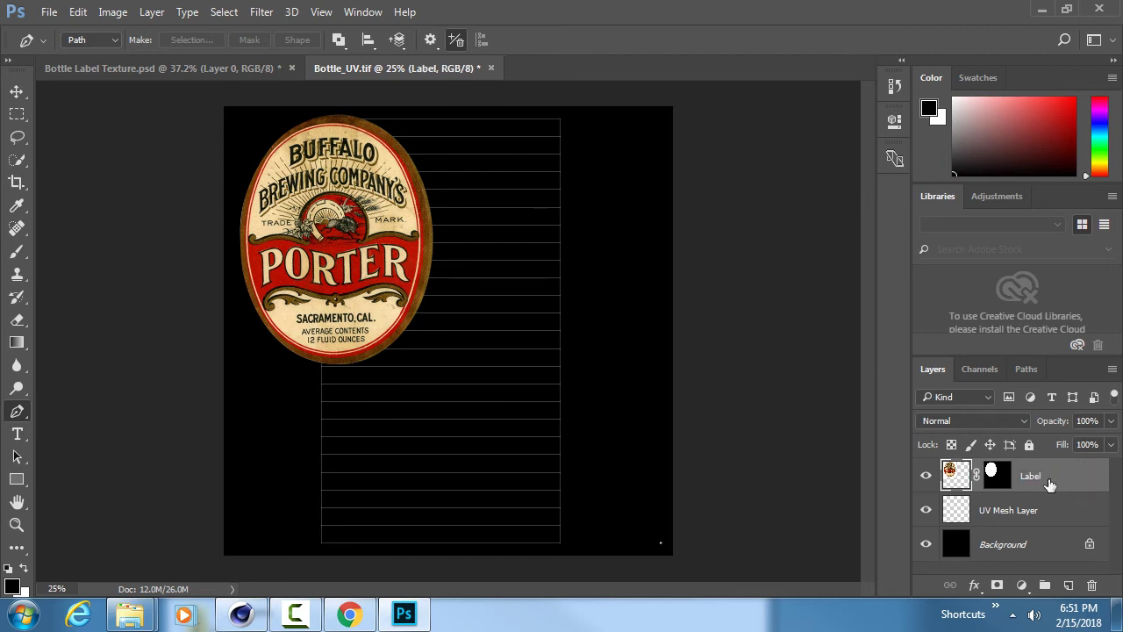
- Move the label artwork to the middle of the UV mesh, and hide the UV Mesh Layer and the Background
key(v)
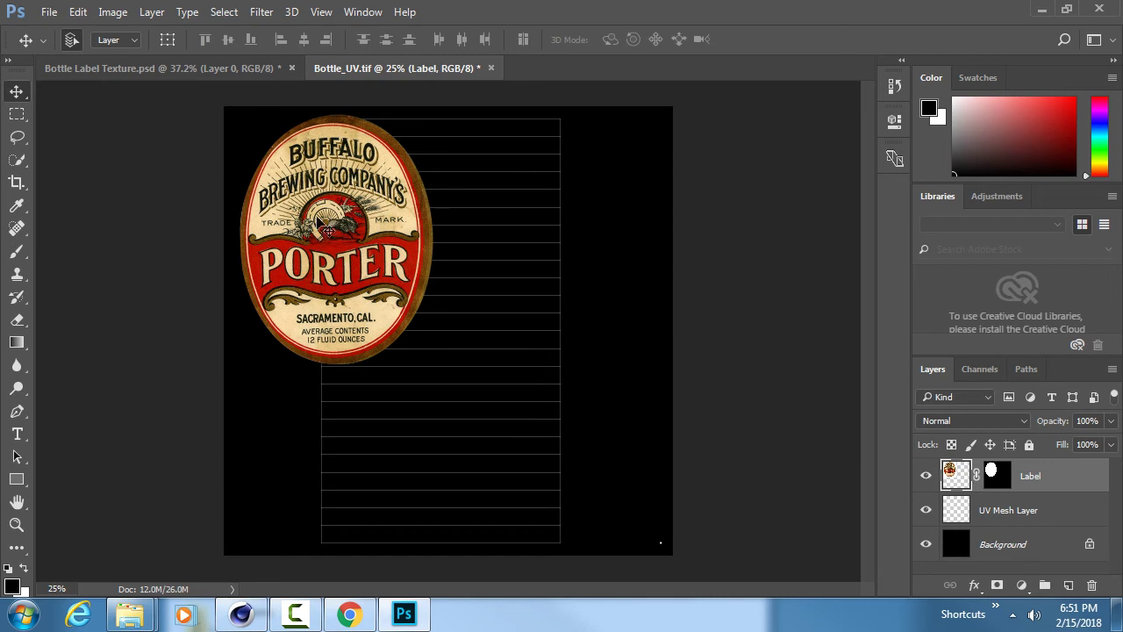
drag(349, 242, 447, 322)
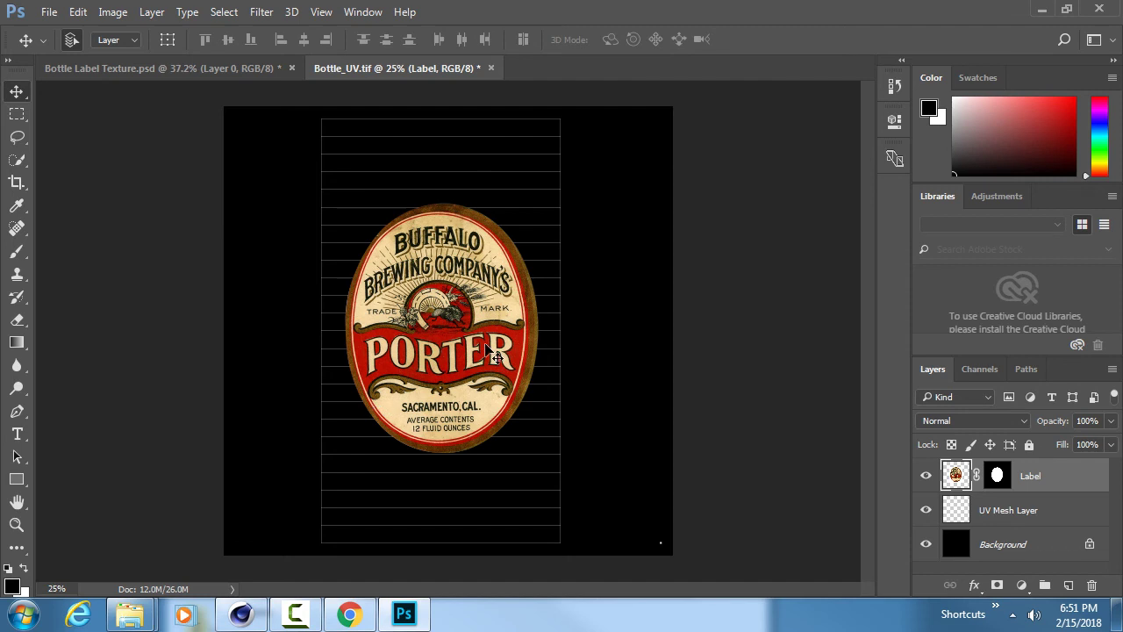
click(925, 509)
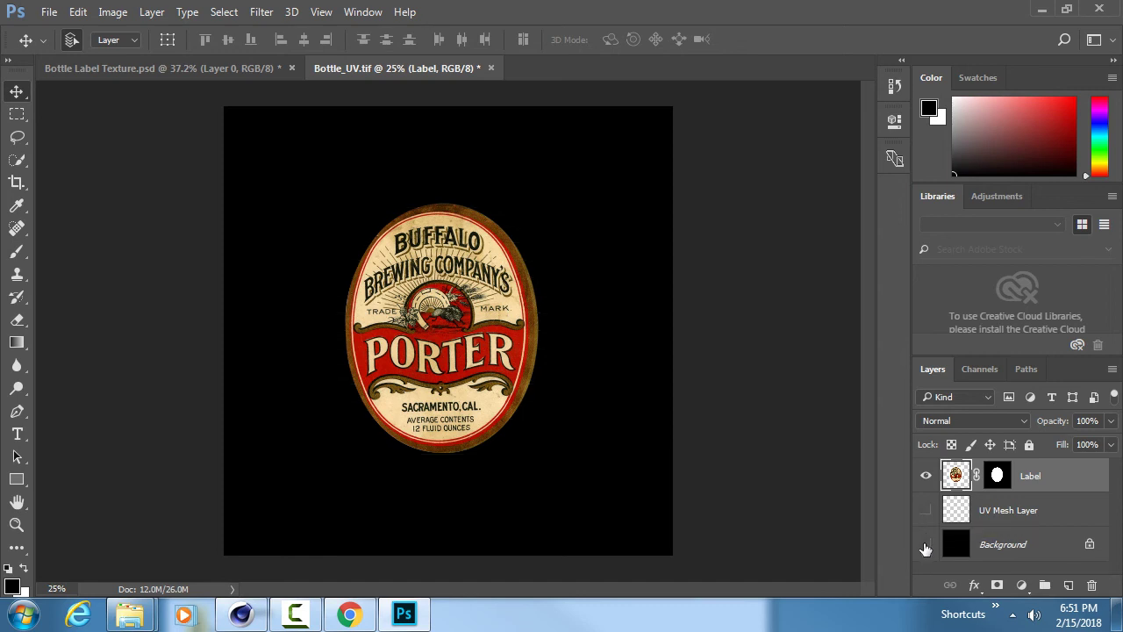
click(925, 545)
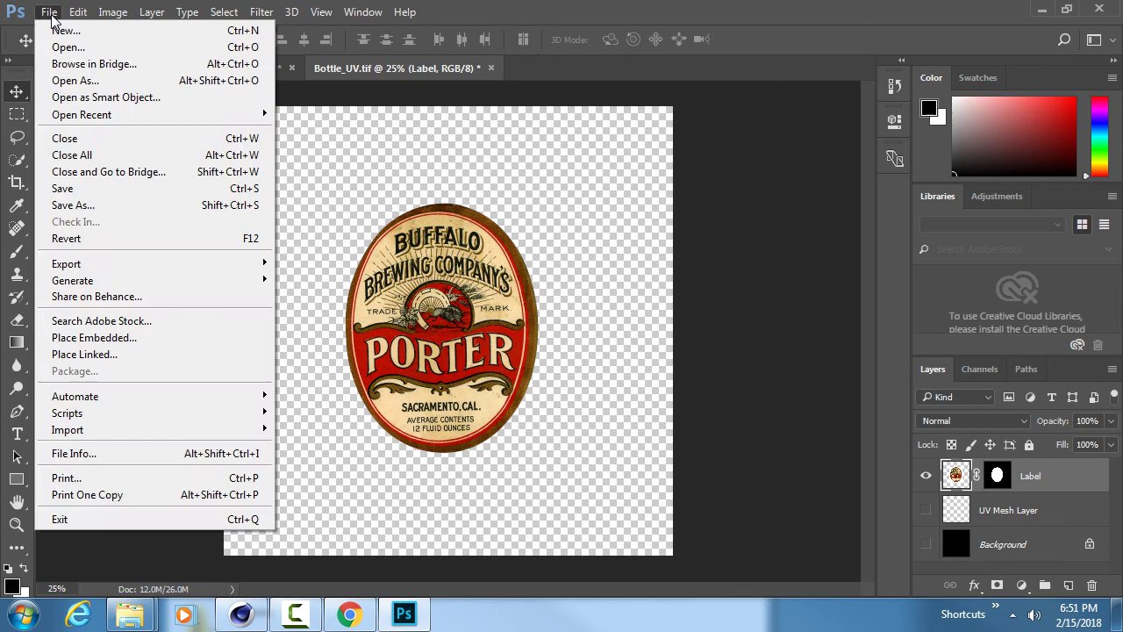
- Save the image as a PNG named Bottle_Texture in Assignment_3's tex folder, with Smallest / Slow compression and no interlacing
click(73, 205)
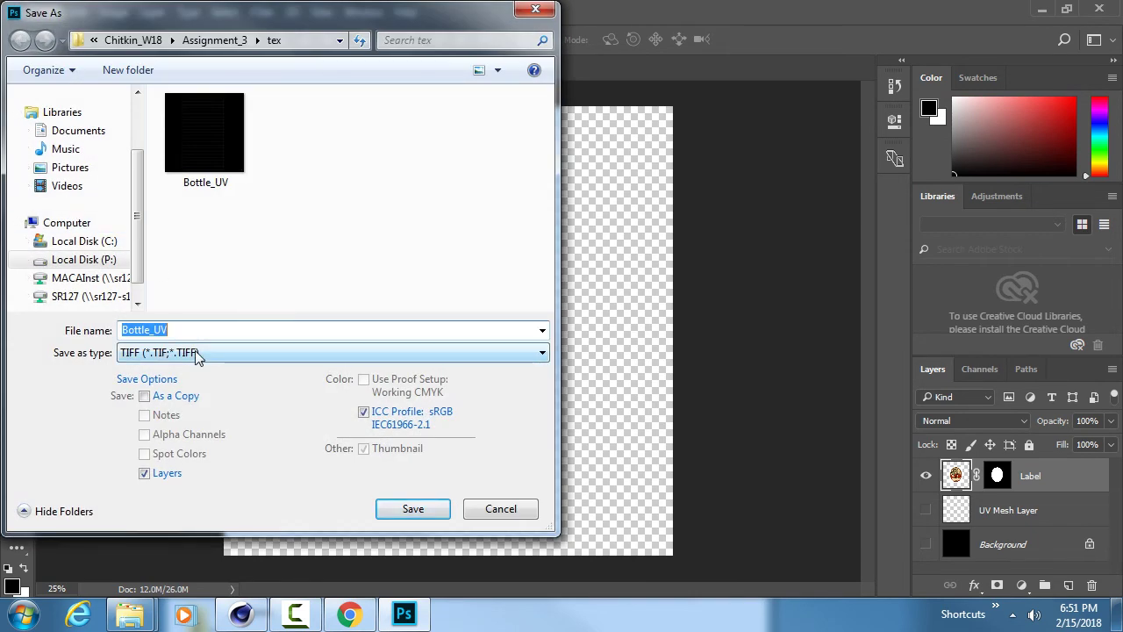
click(197, 353)
click(76, 373)
click(178, 352)
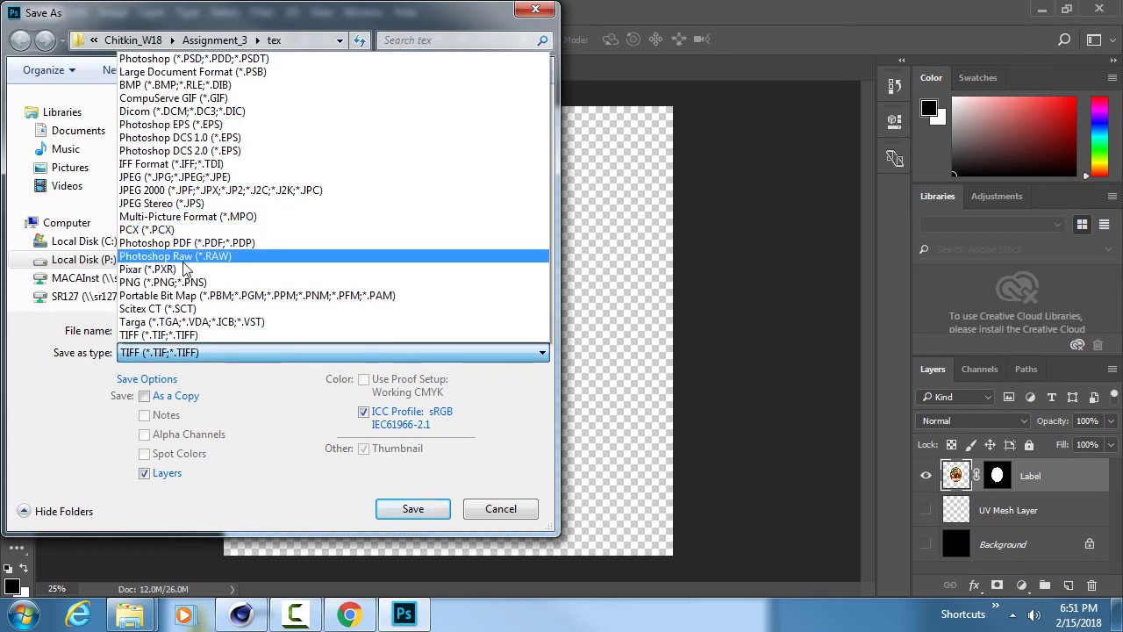
click(180, 283)
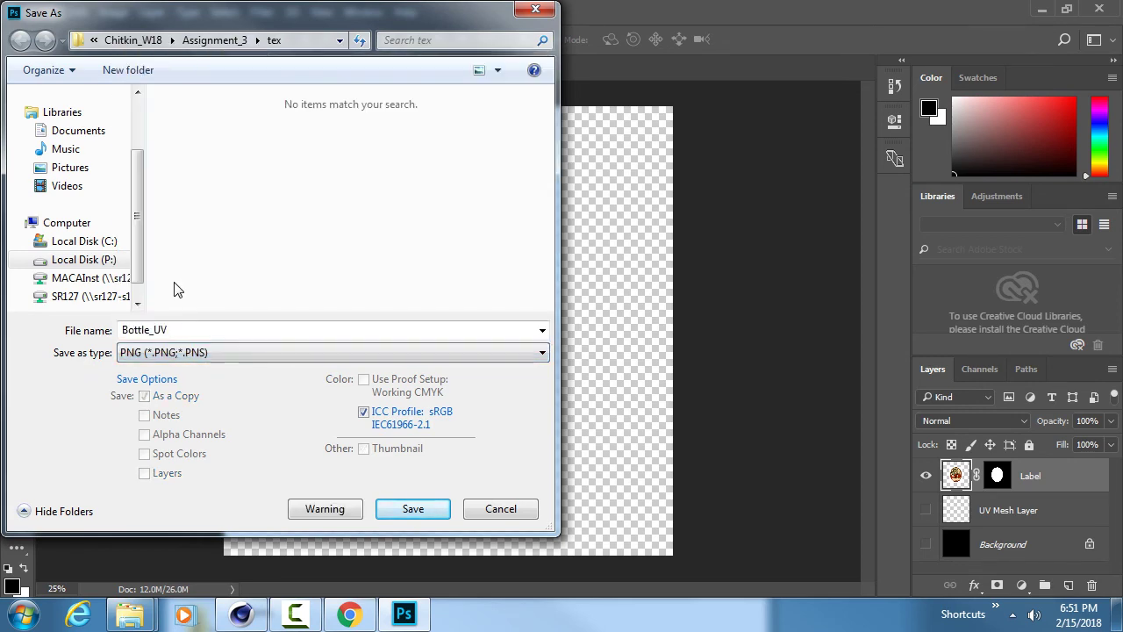
double_click(184, 329)
click(181, 329)
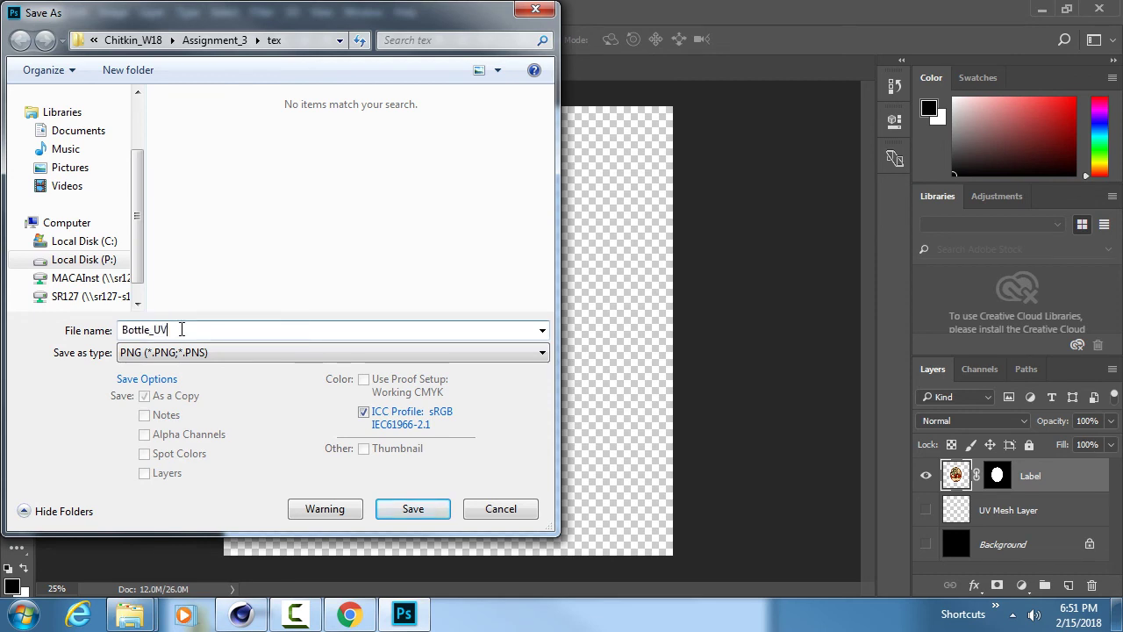
key(BackSpace)
key(BackSpace)
text(Texture)
click(409, 510)
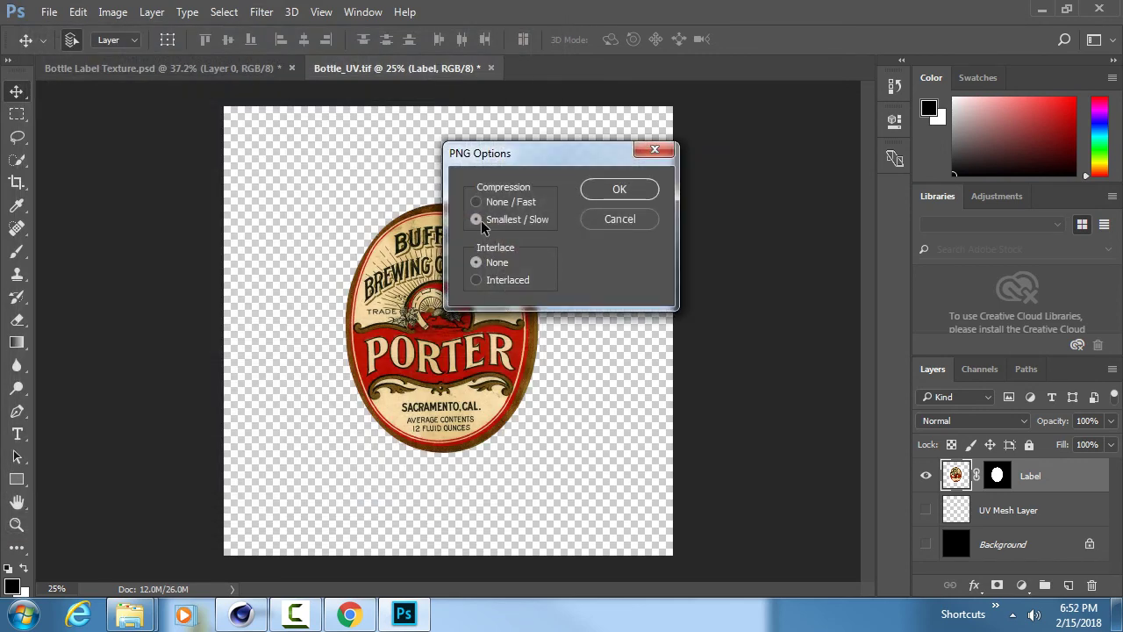
click(621, 193)
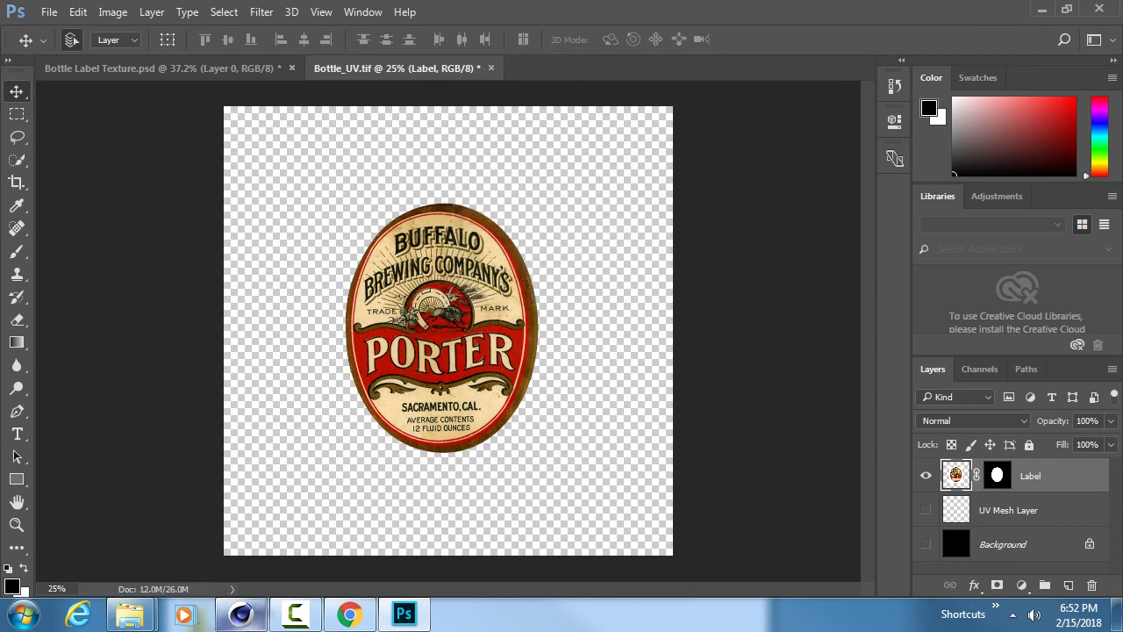
- Switch to Cinema 4D and create a new standard material named Label
click(240, 613)
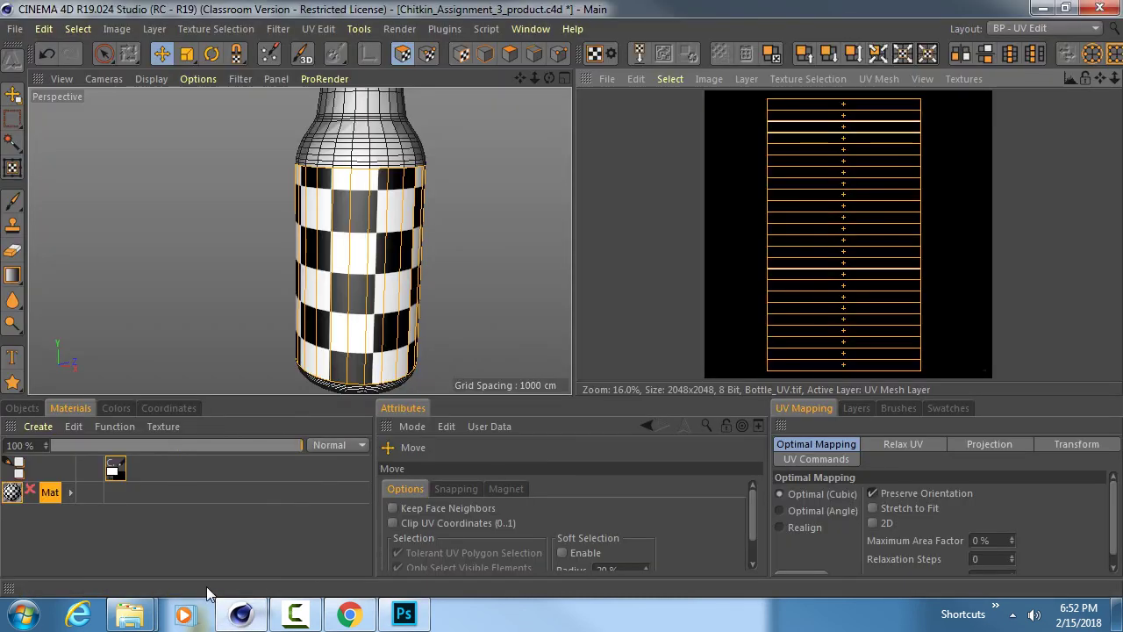
click(77, 526)
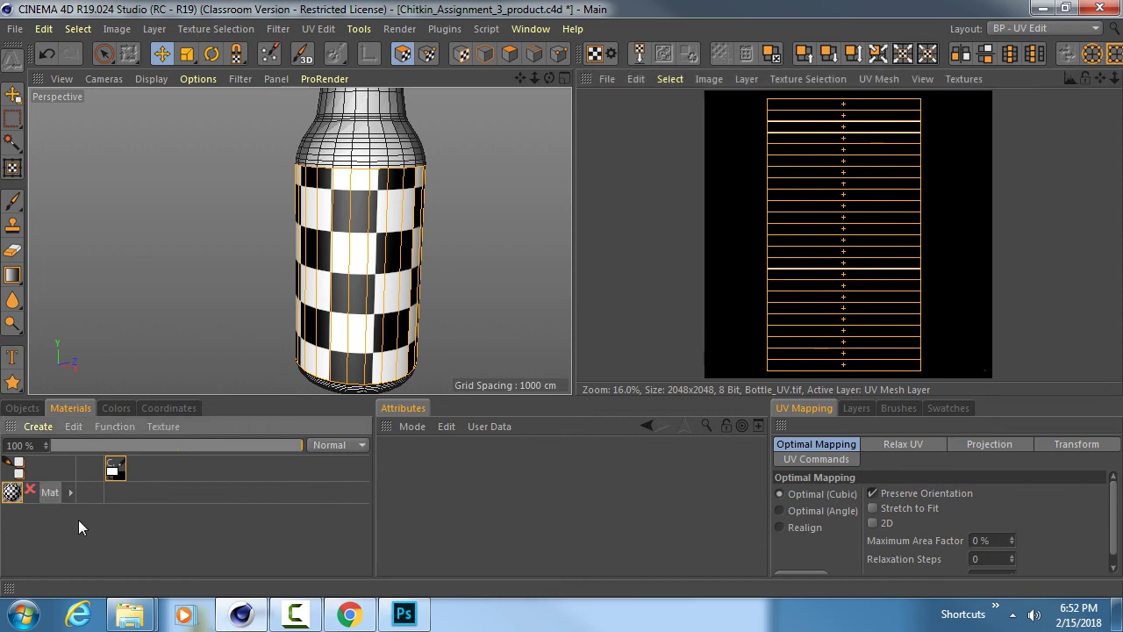
click(41, 428)
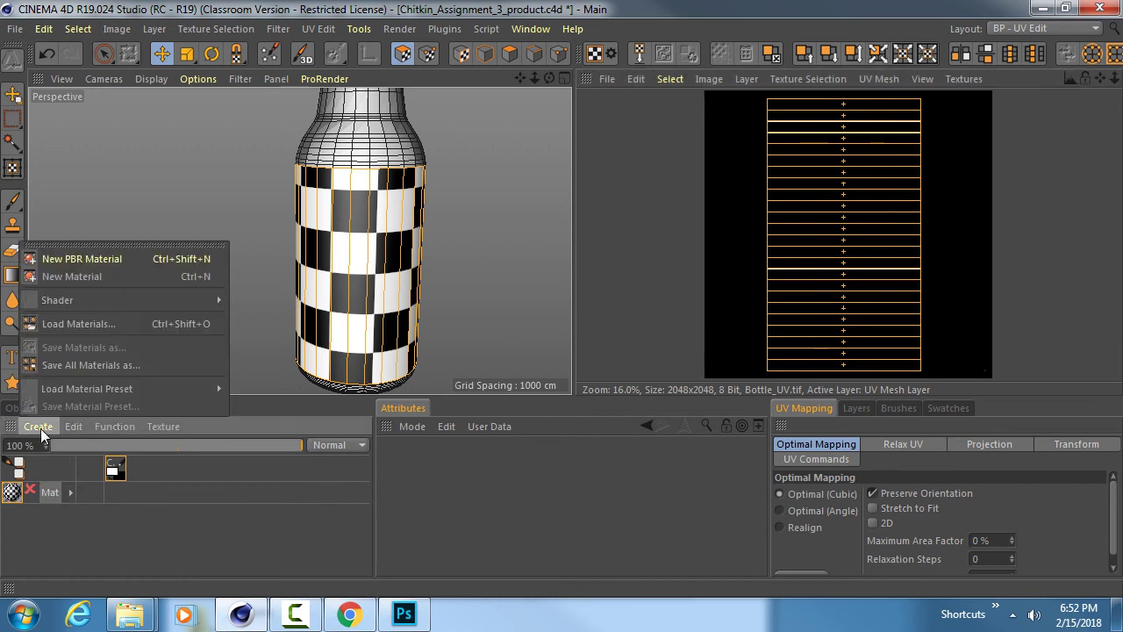
click(104, 275)
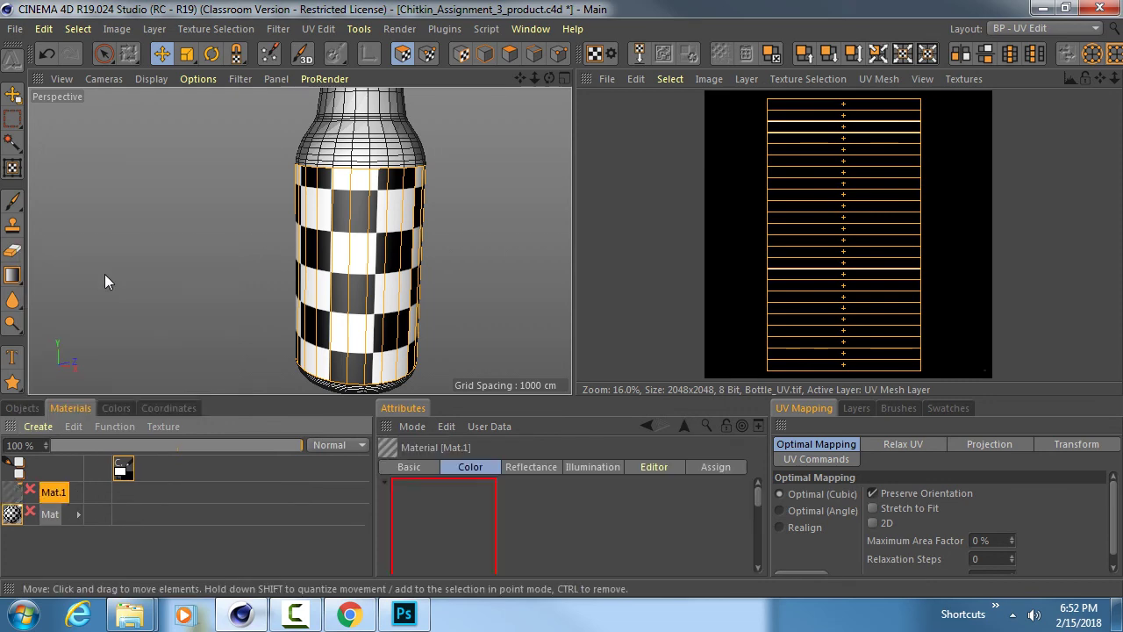
double_click(55, 492)
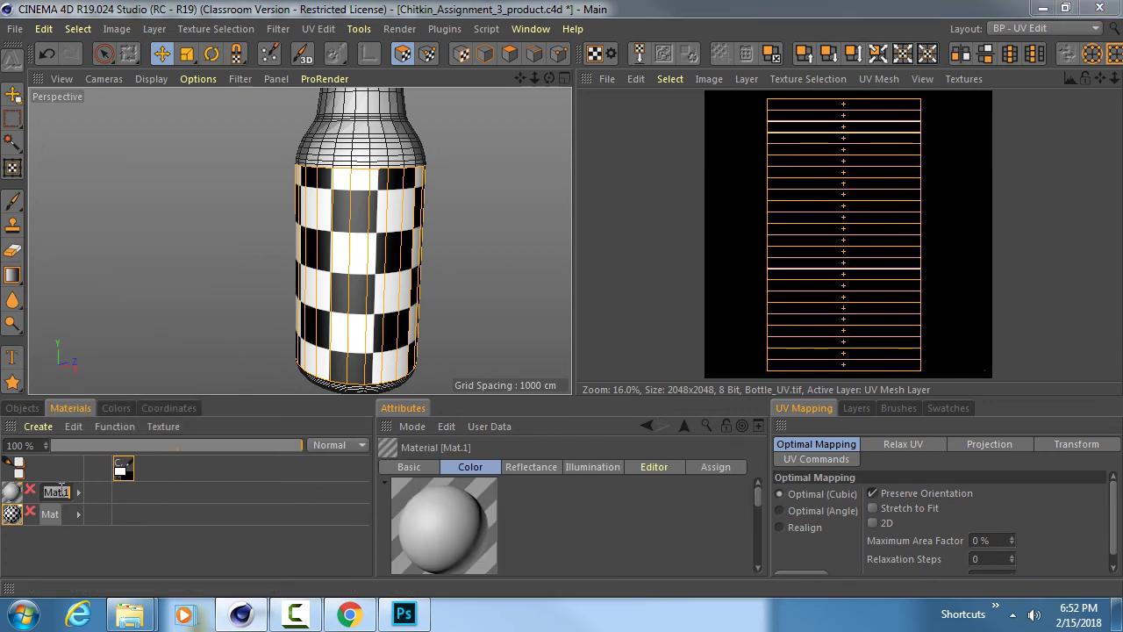
text(Label)
key(Return)
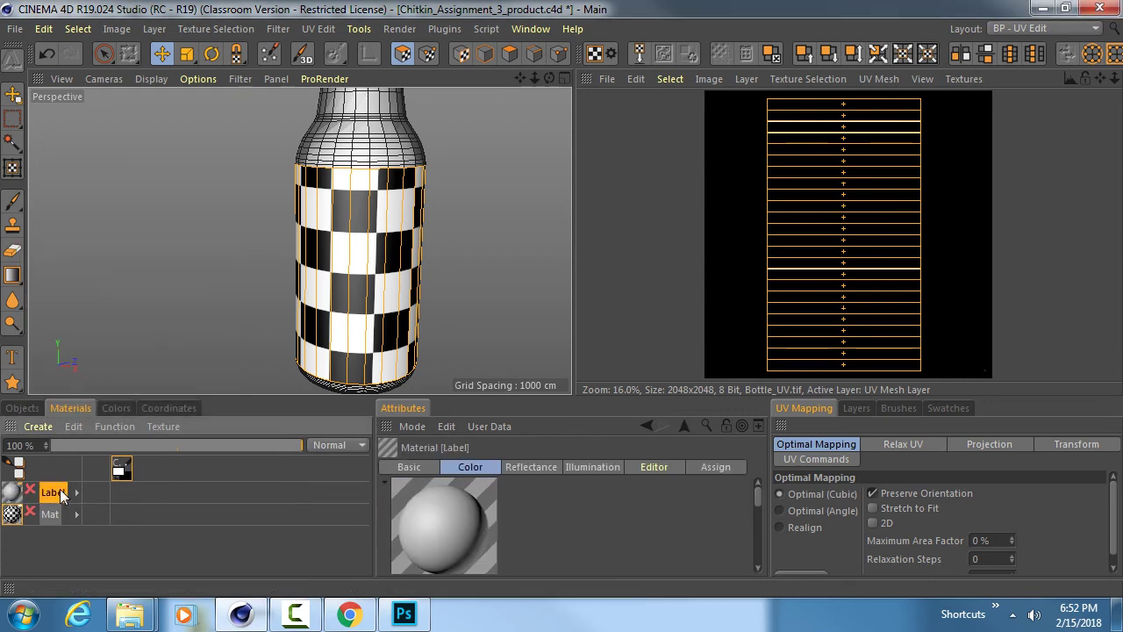
- Load Bottle_Texture from the Assignment_3 tex folder as the Label material's color texture
double_click(8, 493)
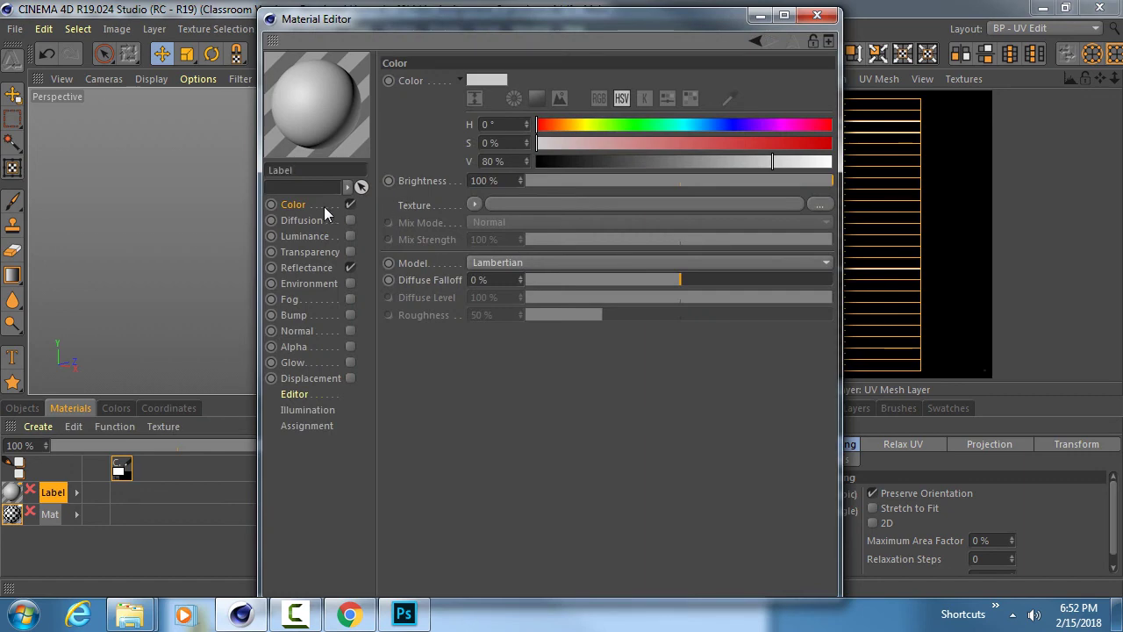
click(819, 205)
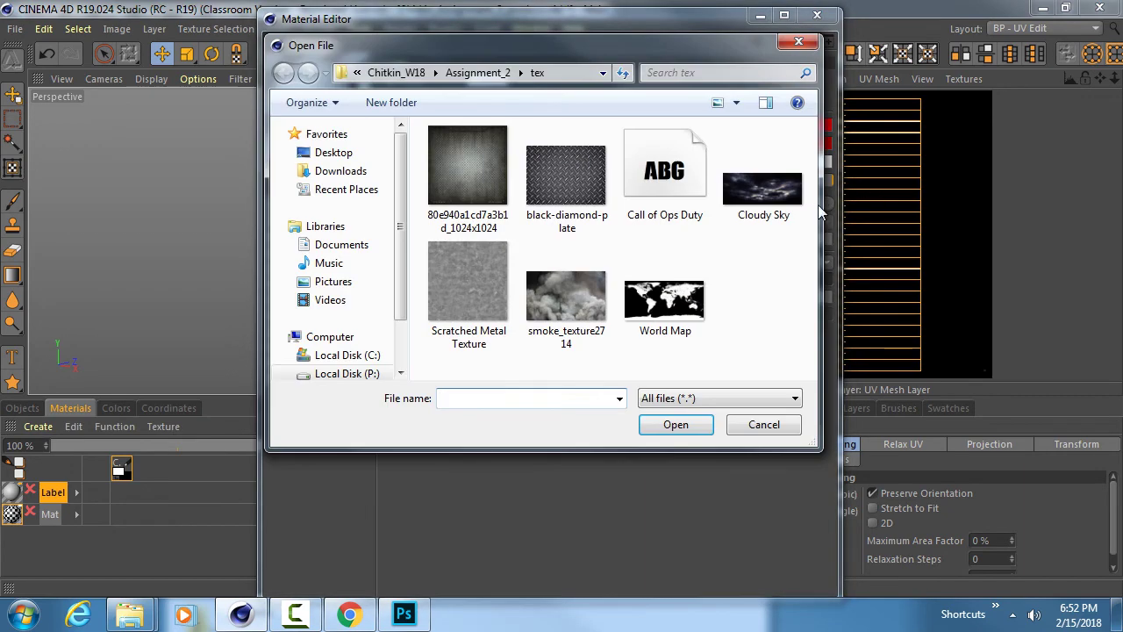
click(396, 73)
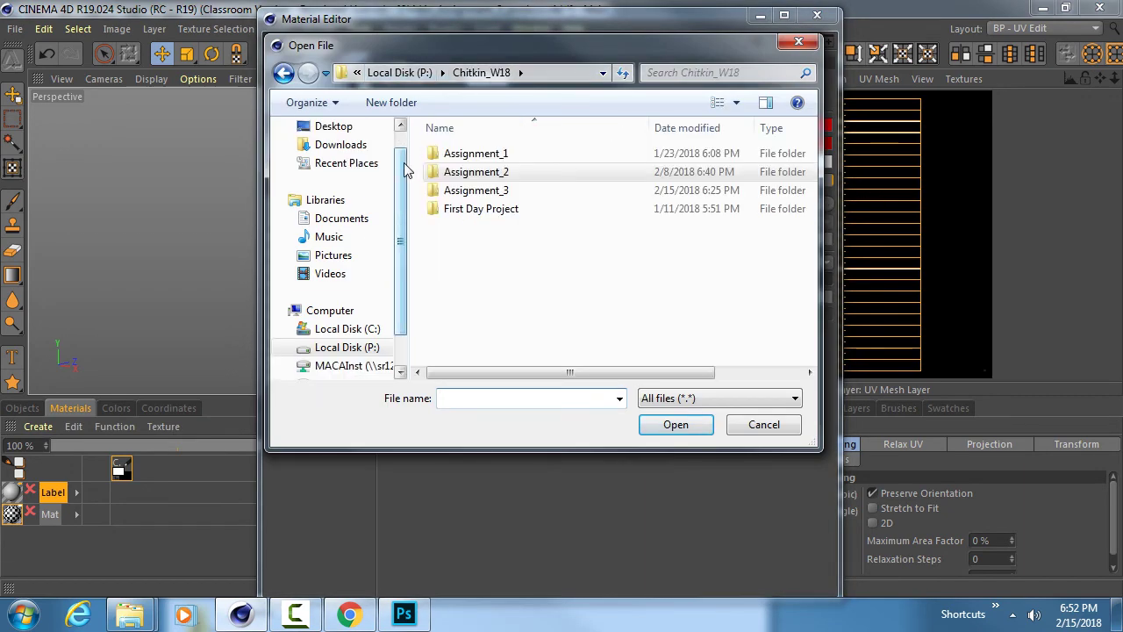
double_click(463, 190)
double_click(458, 171)
click(645, 167)
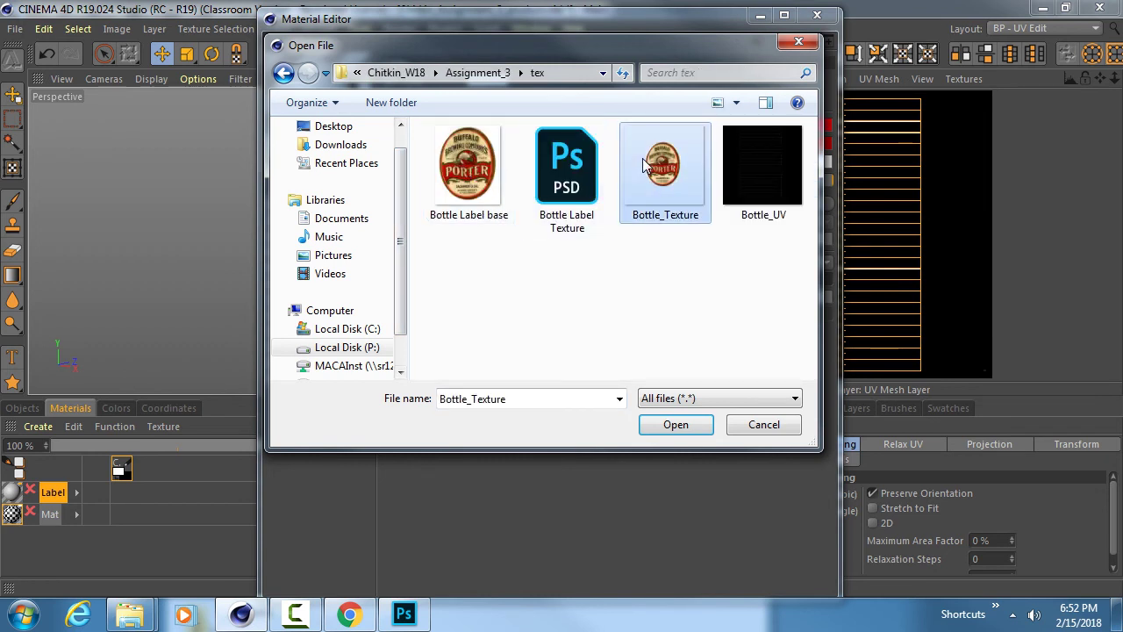
click(680, 426)
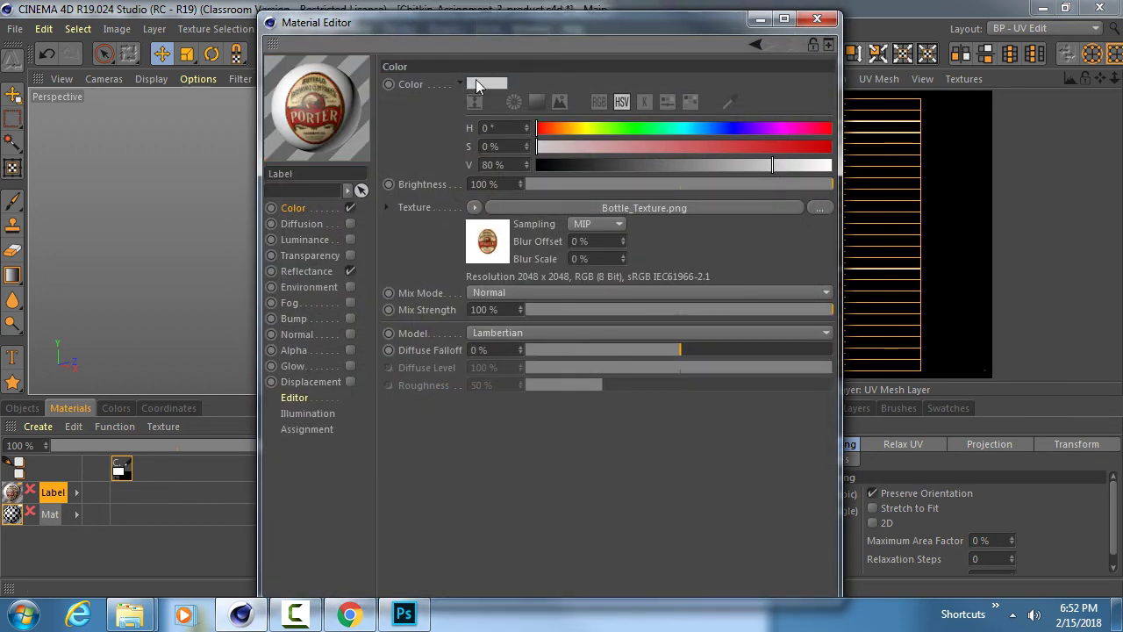
- In polygon mode, apply the Label material to the bottle's selected label polygons and minimize the Material Editor
drag(479, 18, 599, 332)
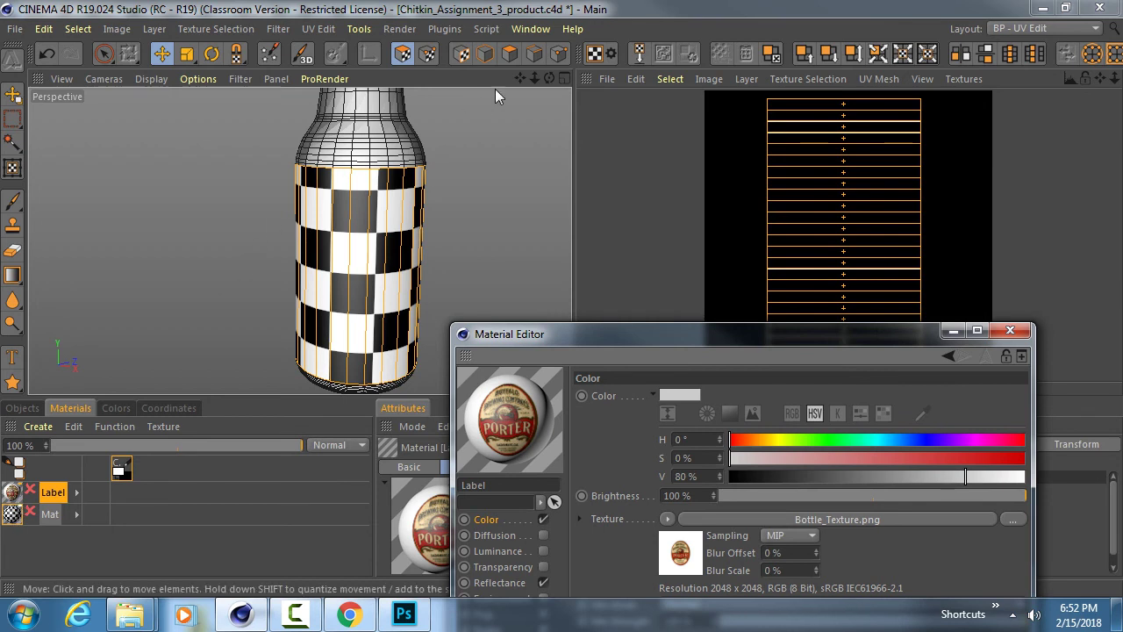
click(510, 53)
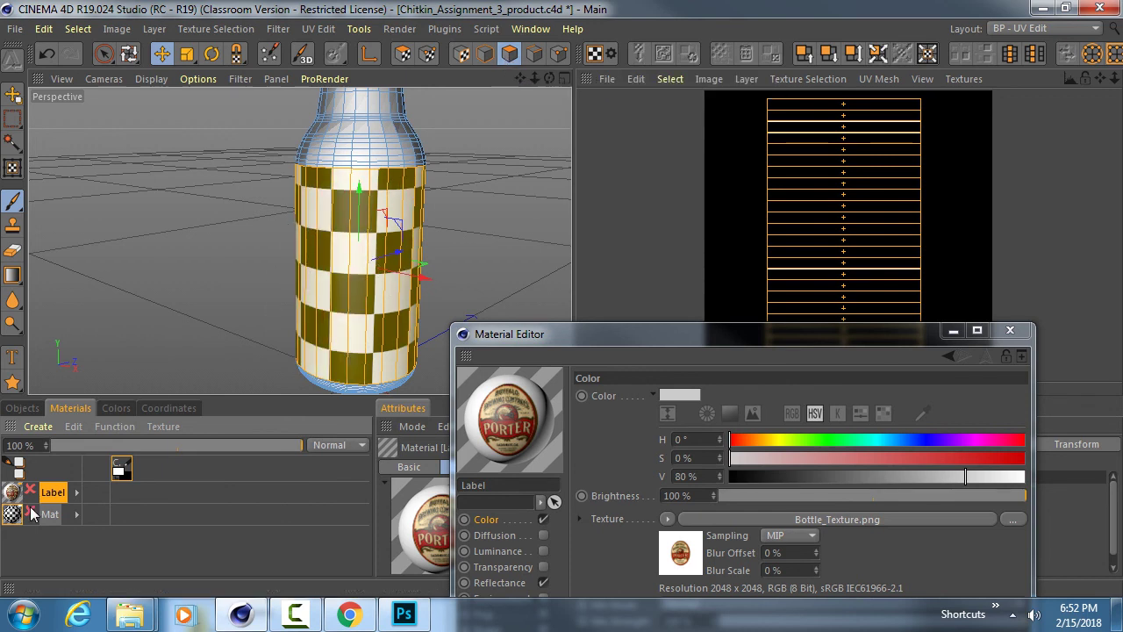
drag(11, 494, 201, 231)
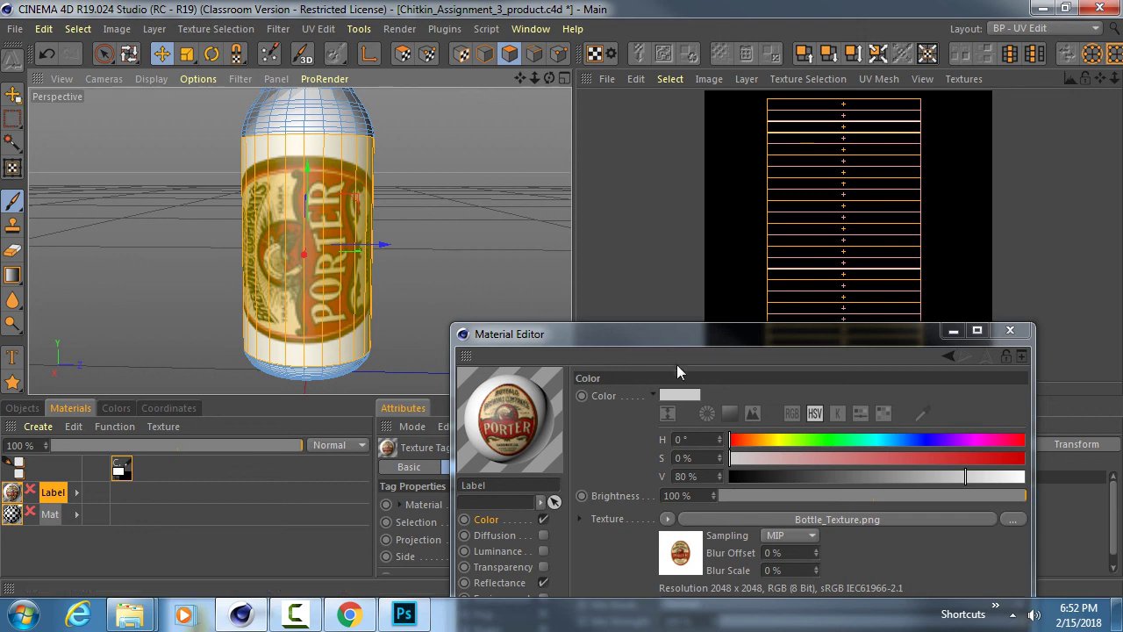
drag(681, 342, 468, 345)
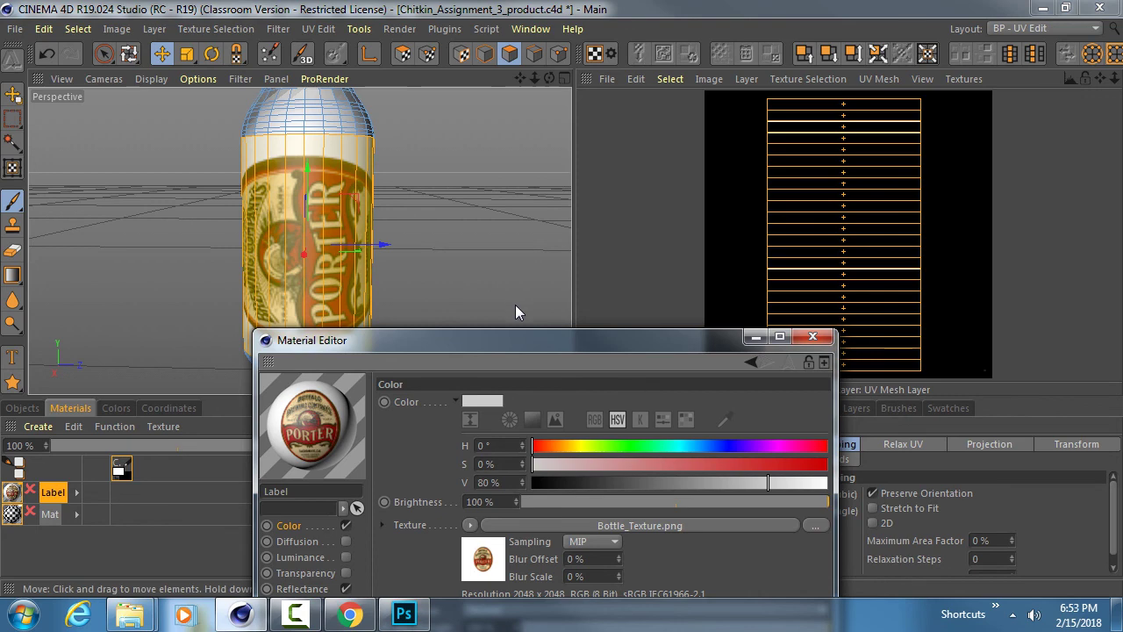
click(755, 336)
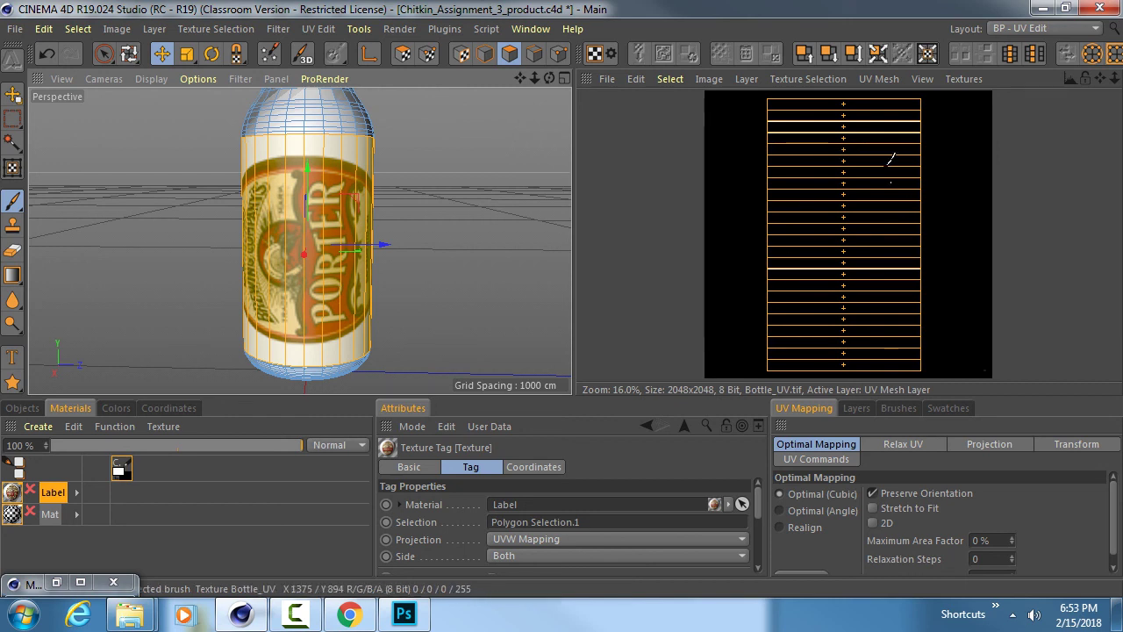
- Check the label artwork's orientation in Photoshop and, back in Cinema 4D, rotate the bottle label's UV polygons by 90°
click(416, 621)
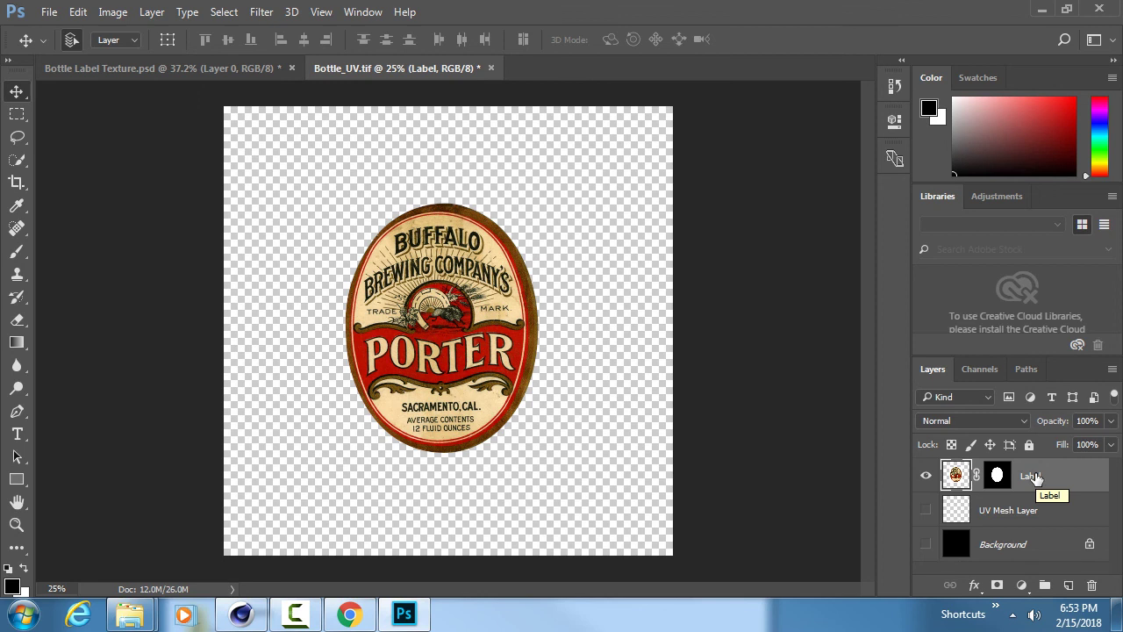
click(240, 613)
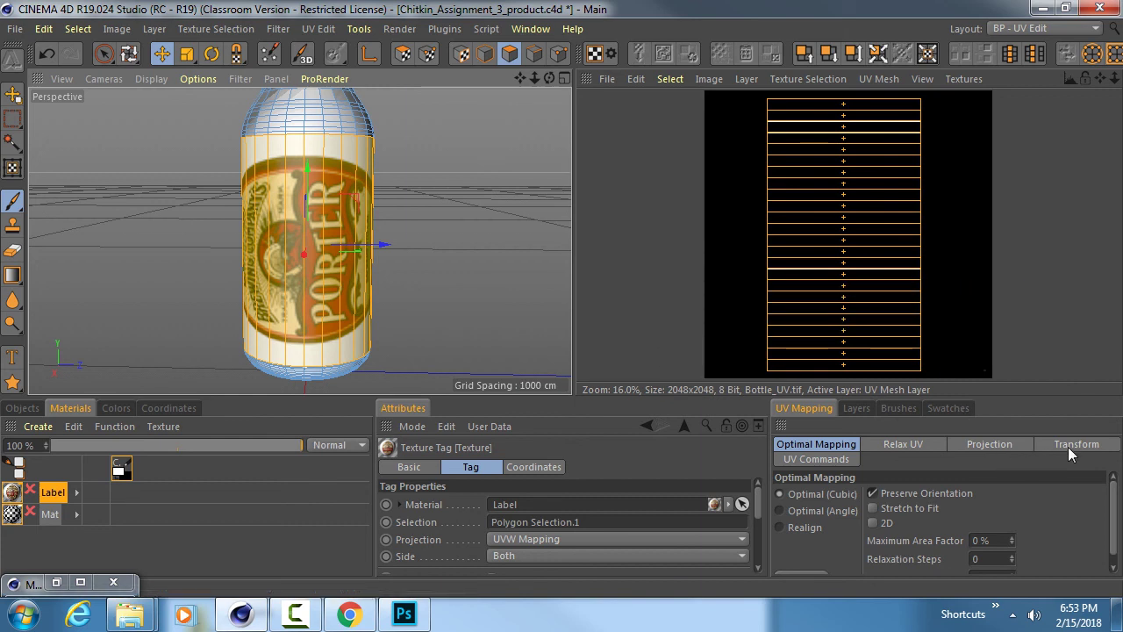
click(1067, 444)
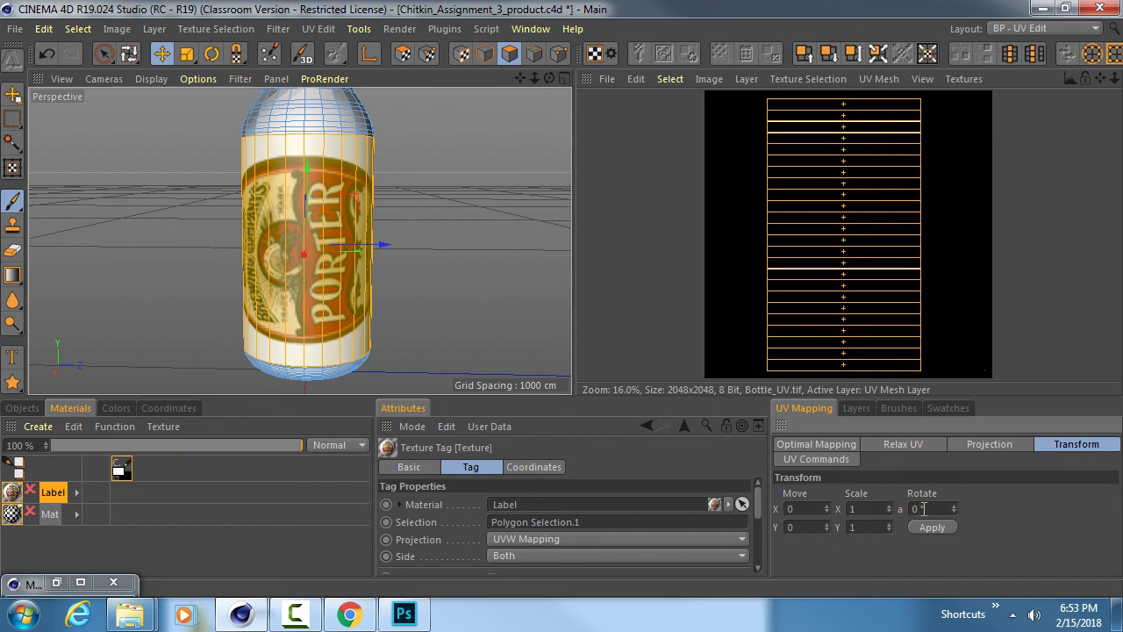
double_click(923, 509)
text(90)
key(Return)
click(933, 524)
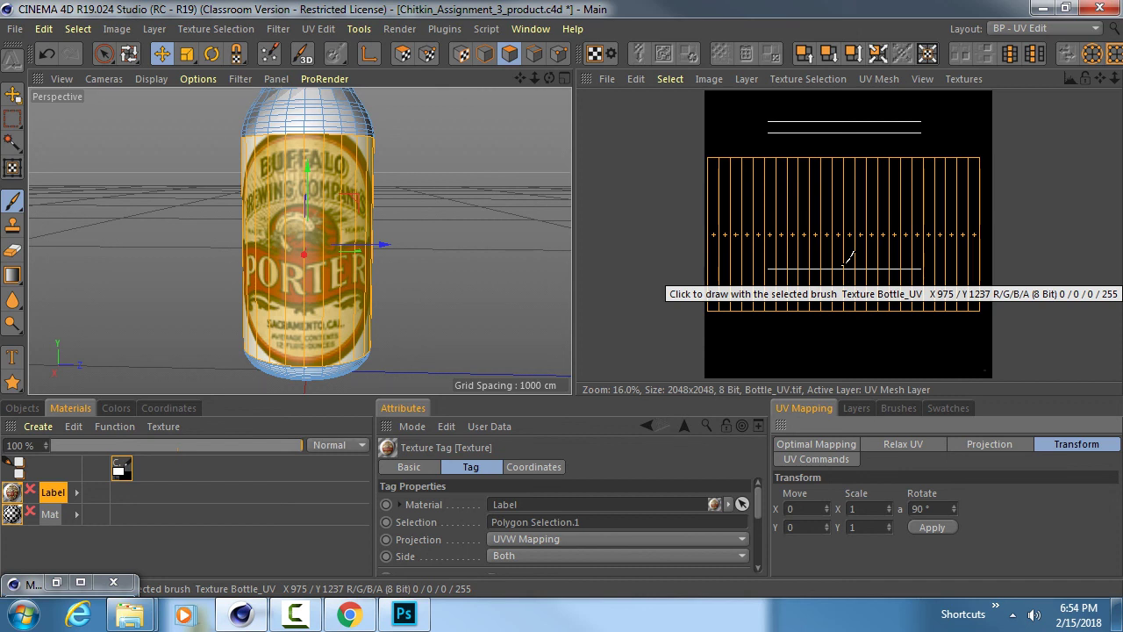
- In UV polygon mode, scale the label's UV polygons up slightly so the artwork fits inside the bottle's label area
drag(261, 258, 279, 263)
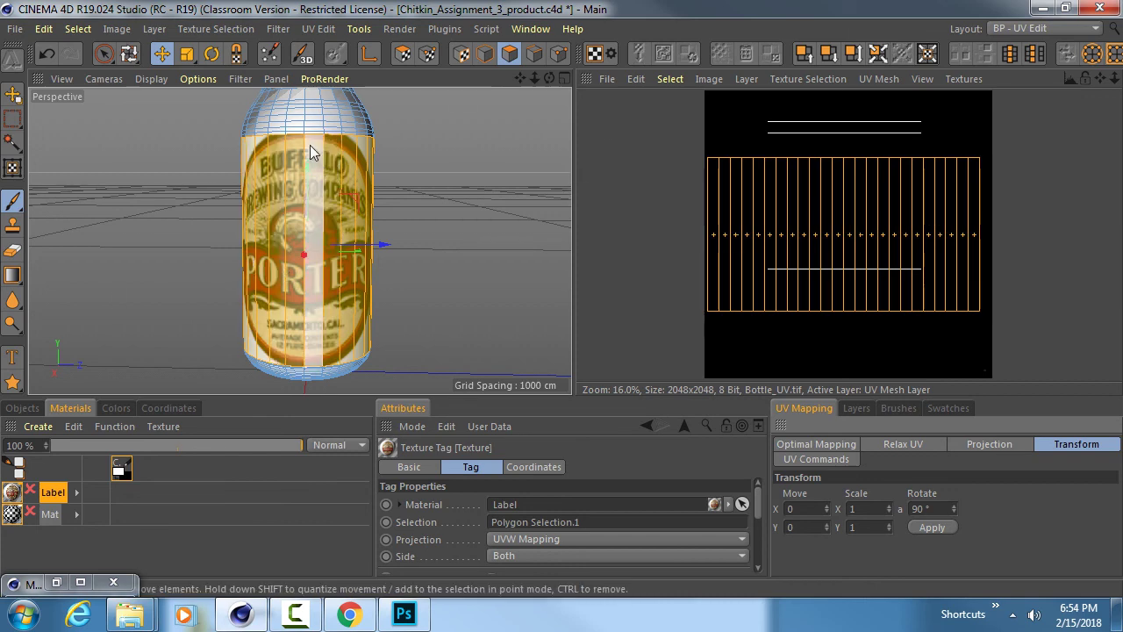
scroll(310, 144, up, 5)
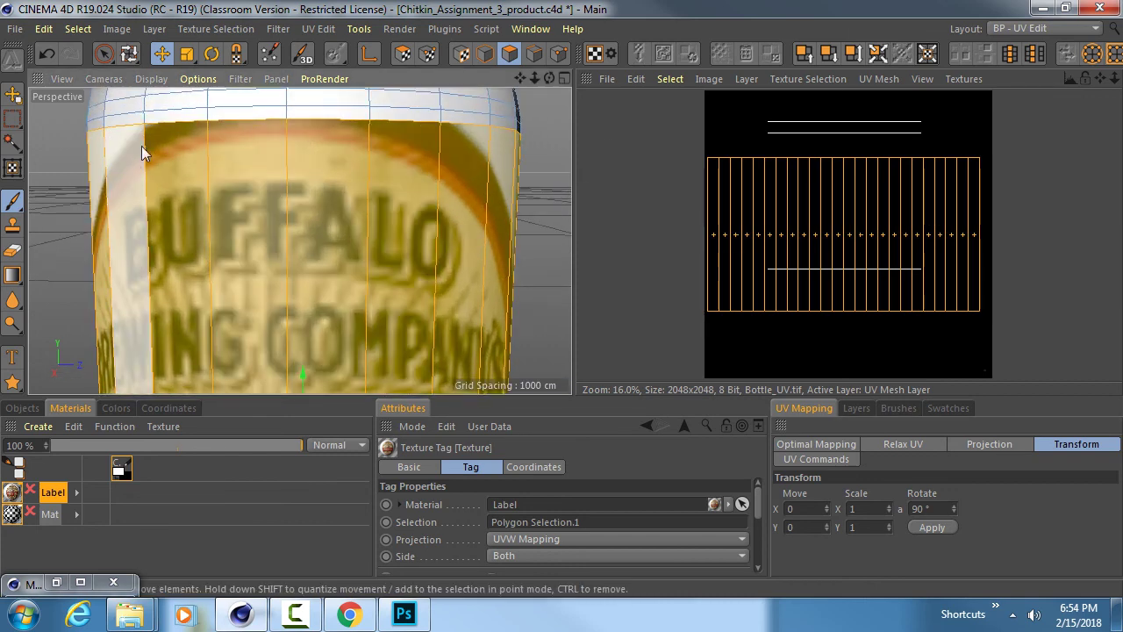
scroll(310, 182, down, 5)
alt+drag(310, 182, 325, 246)
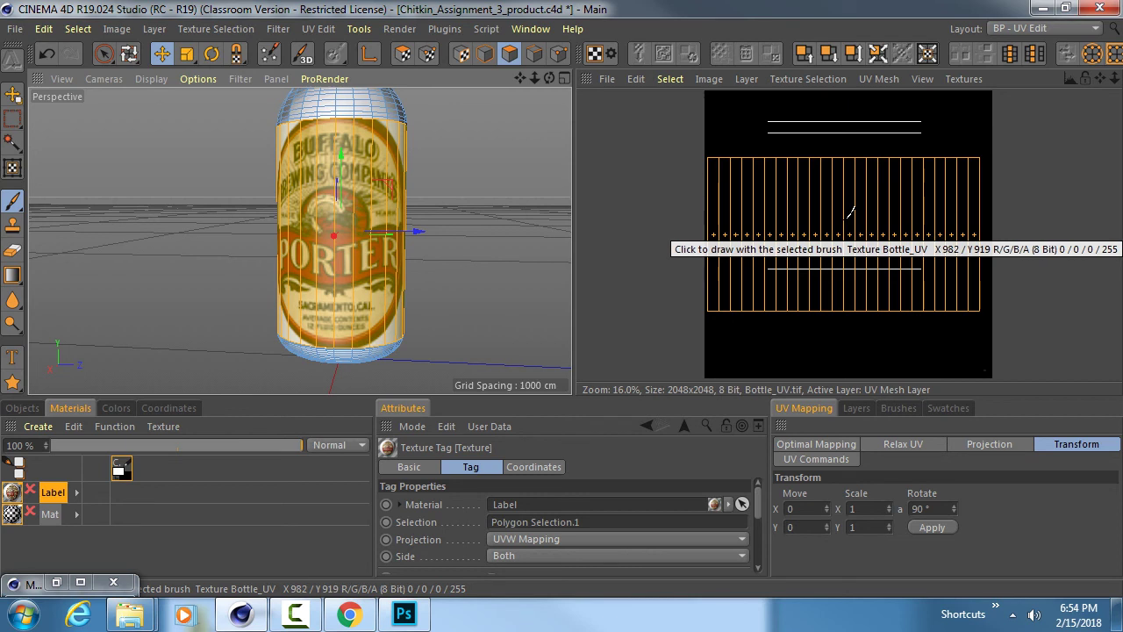
click(188, 54)
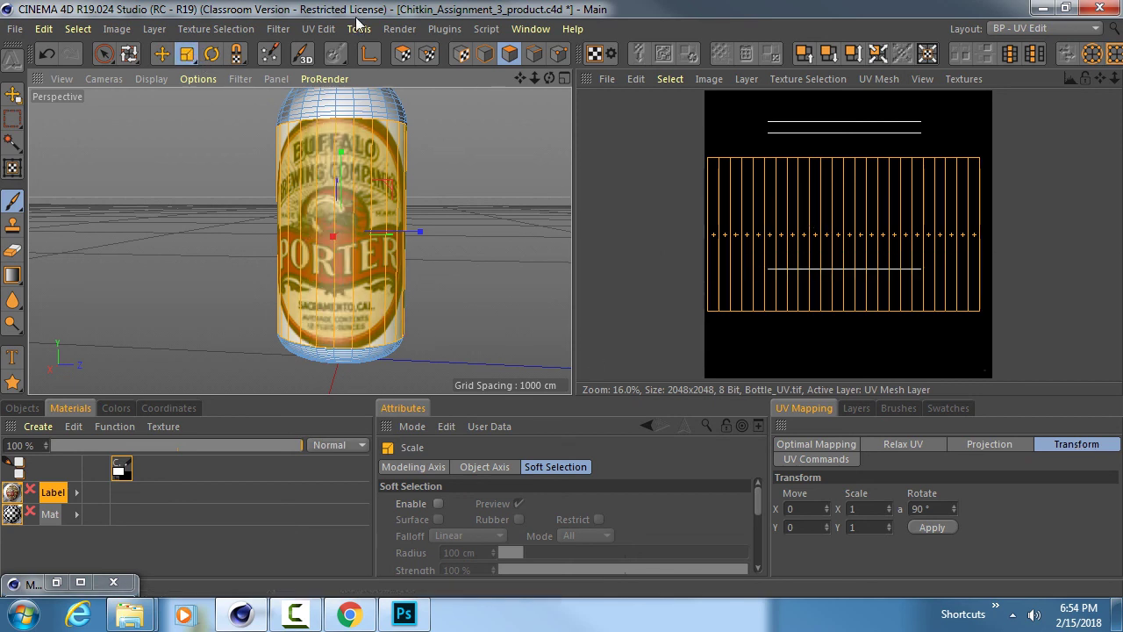
click(403, 55)
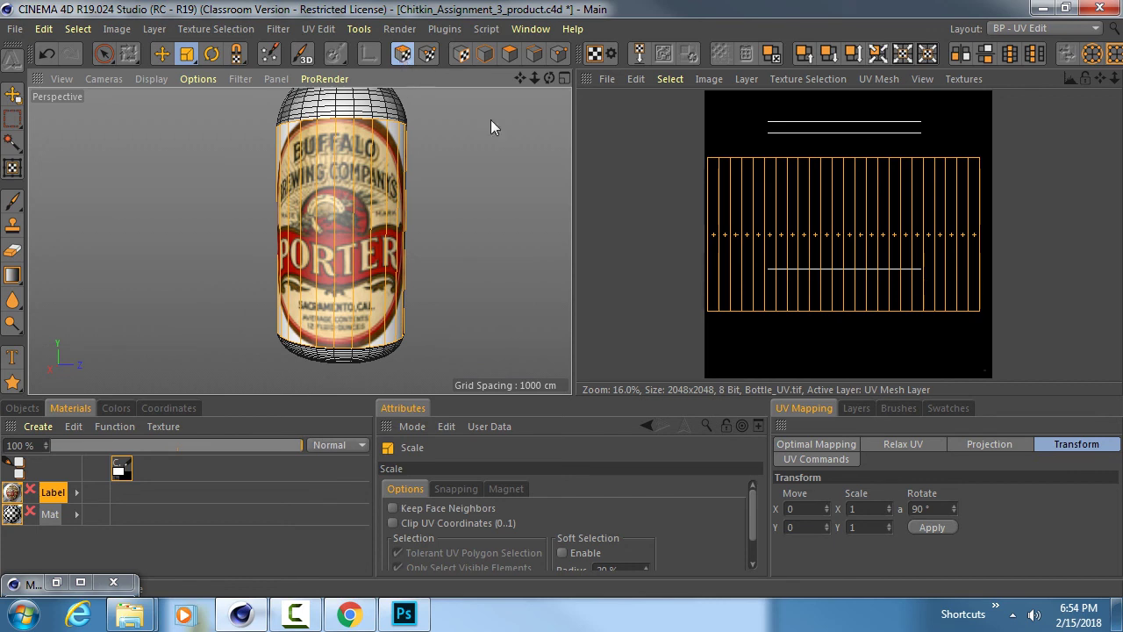
drag(848, 239, 865, 239)
- Inspect the label's fit at its upper and lower edges on the bottle and save the product scene
alt+drag(307, 123, 336, 117)
scroll(336, 117, up, 3)
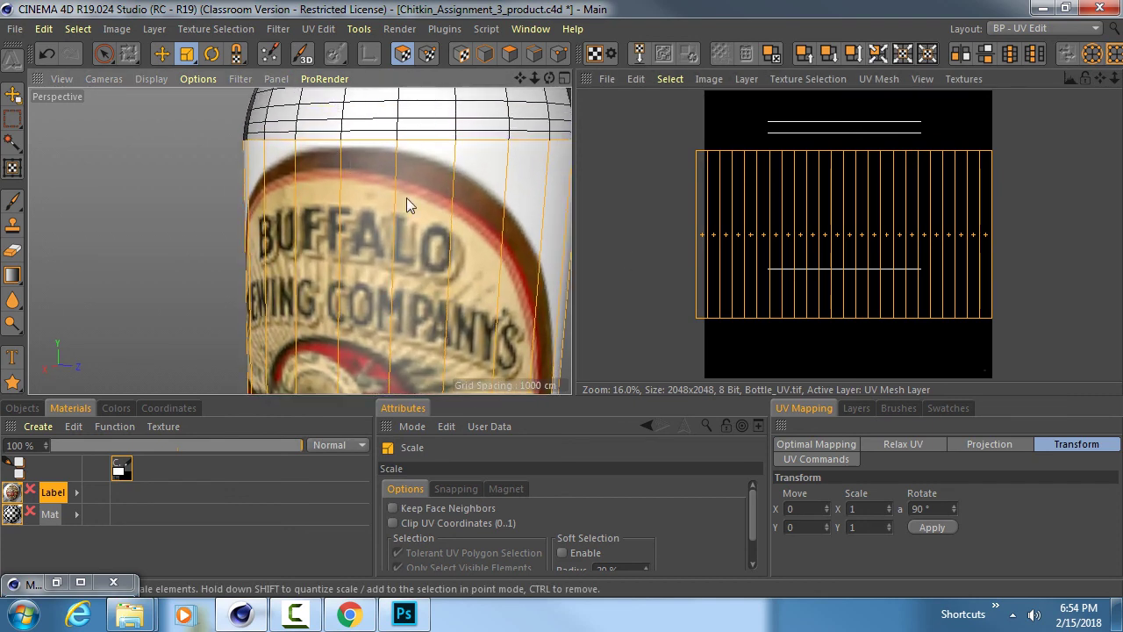
scroll(409, 201, down, 1)
mouse_move(374, 275)
alt+mouse_down()
mouse_move(310, 211)
mouse_move(362, 258)
alt+mouse_up()
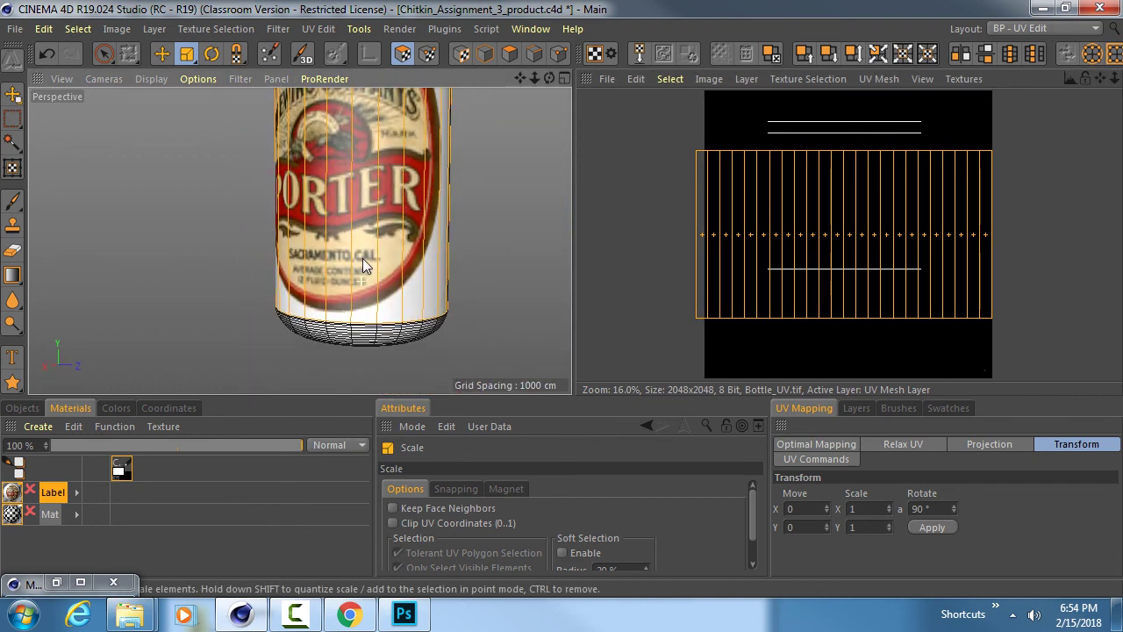
scroll(313, 238, down, 2)
alt+middle_drag(345, 208, 346, 288)
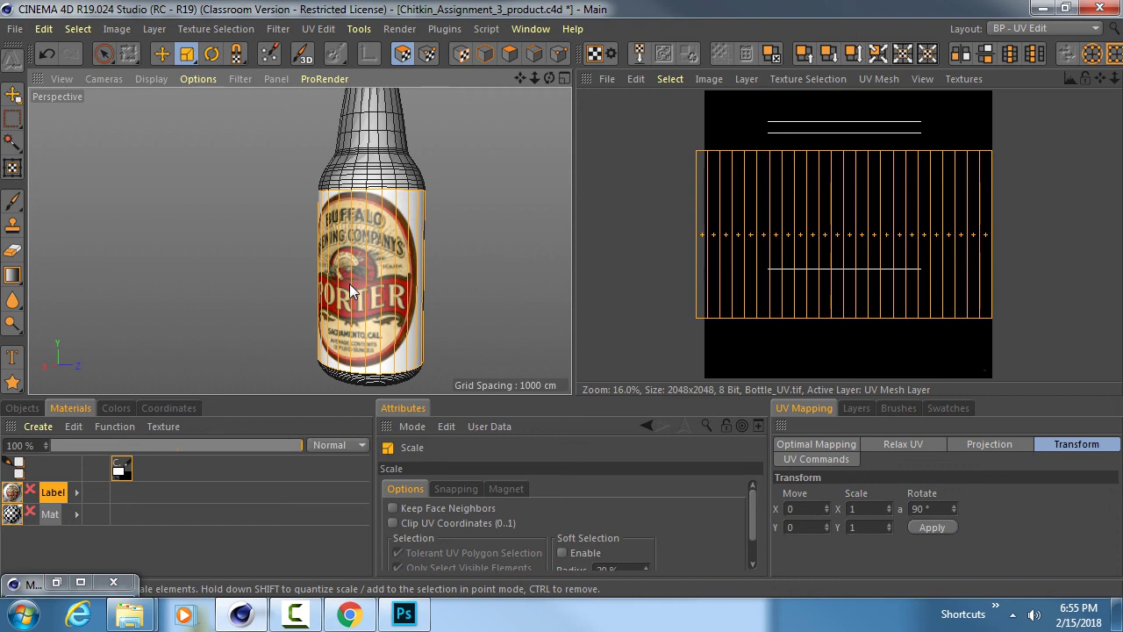
alt+drag(313, 321, 314, 230)
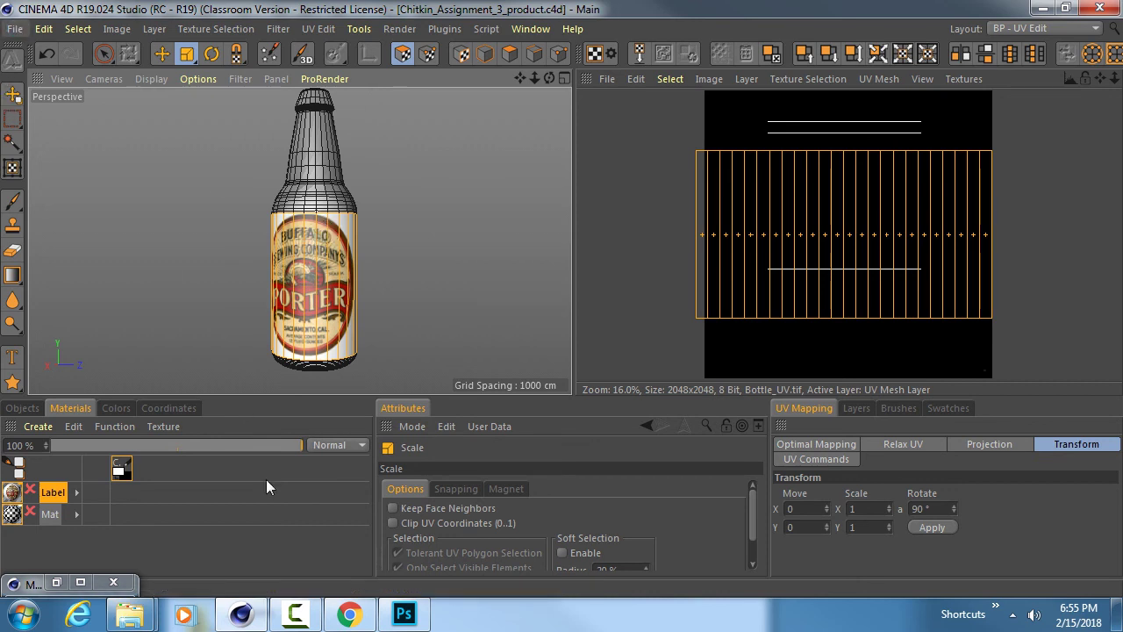
key(ctrl+s)
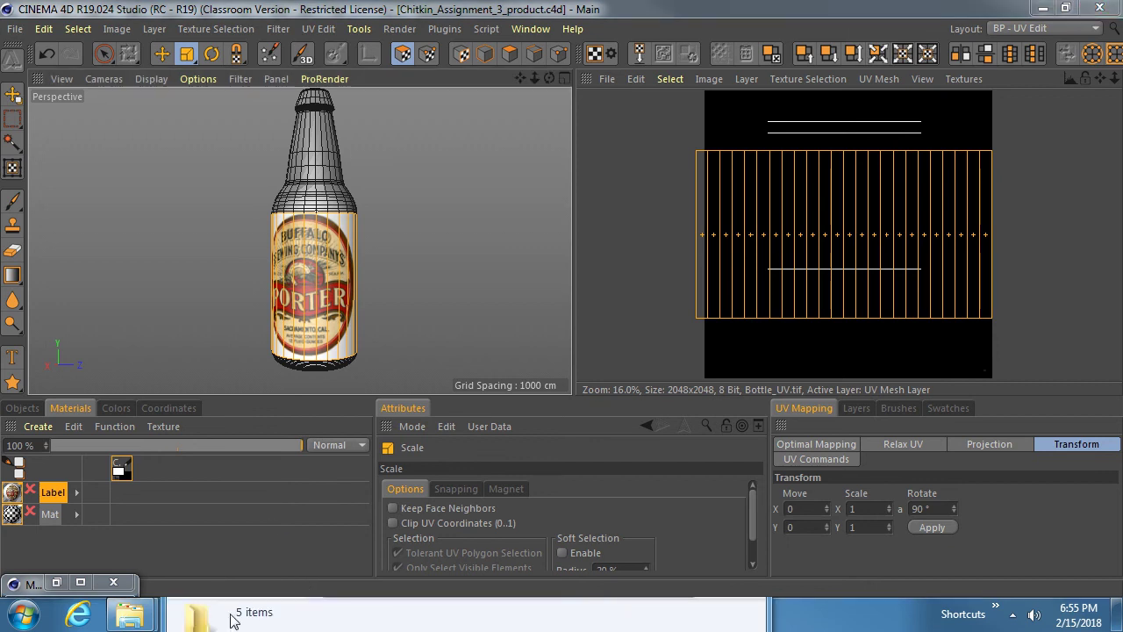